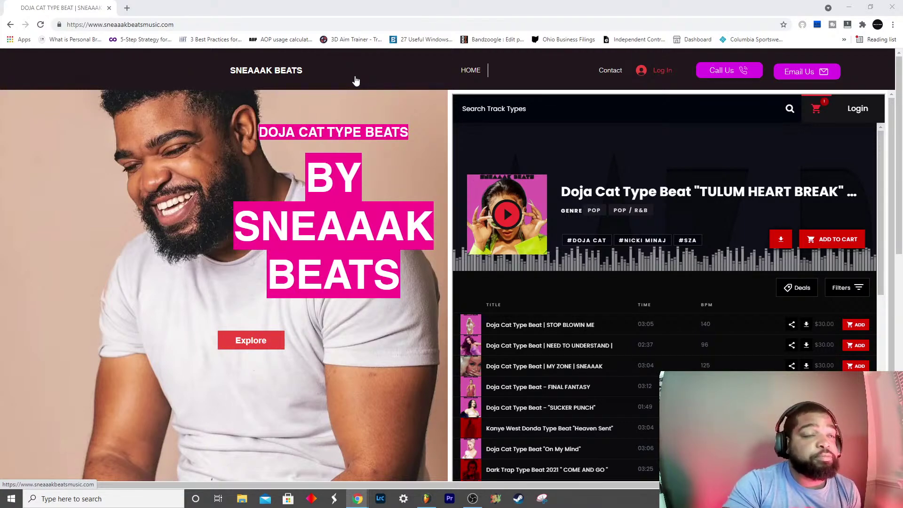
# Step: Look through the beat list and the frequently asked questions on the Sneaaak Beats website
pyautogui.scroll(-4, 517, 172)
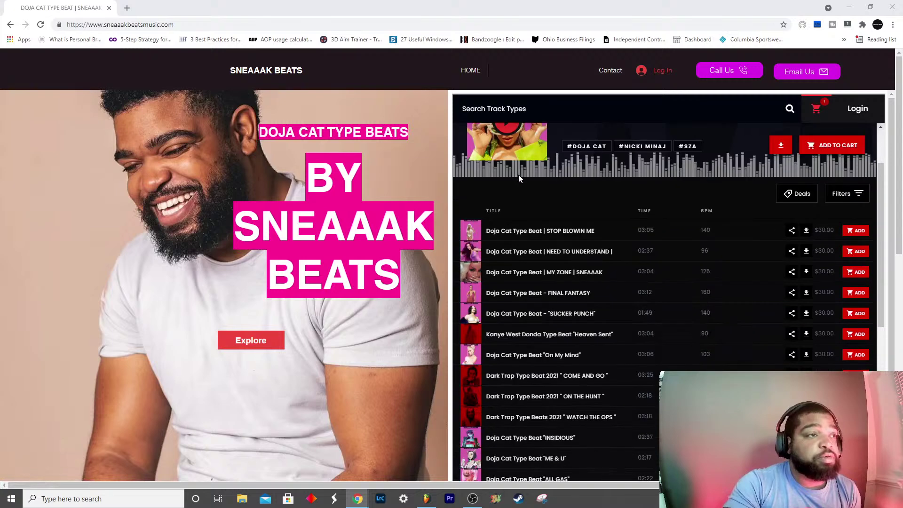
pyautogui.scroll(-4, 517, 172)
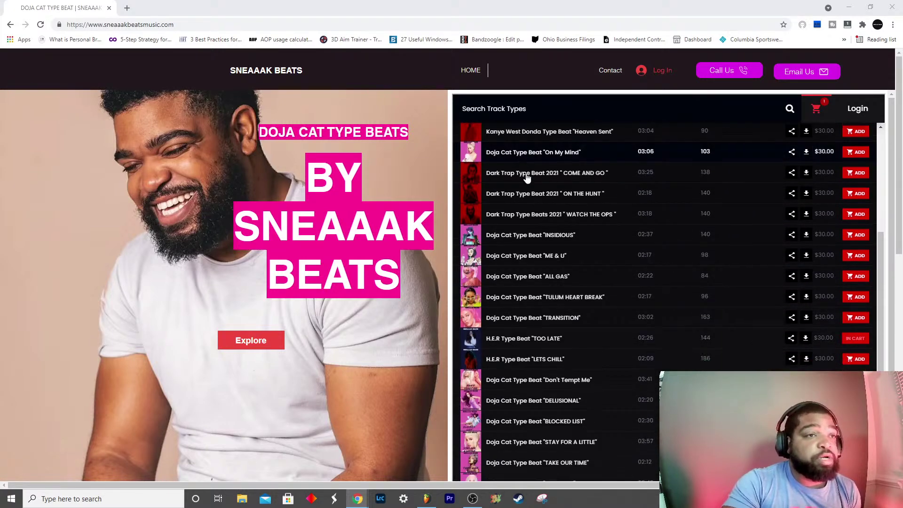
pyautogui.scroll(-2, 527, 178)
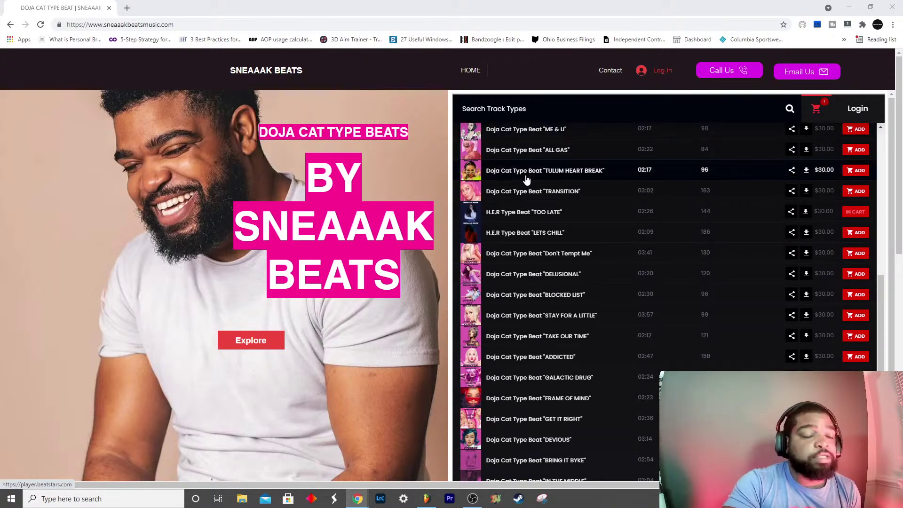
pyautogui.scroll(-1, 527, 178)
pyautogui.scroll(-1, 526, 179)
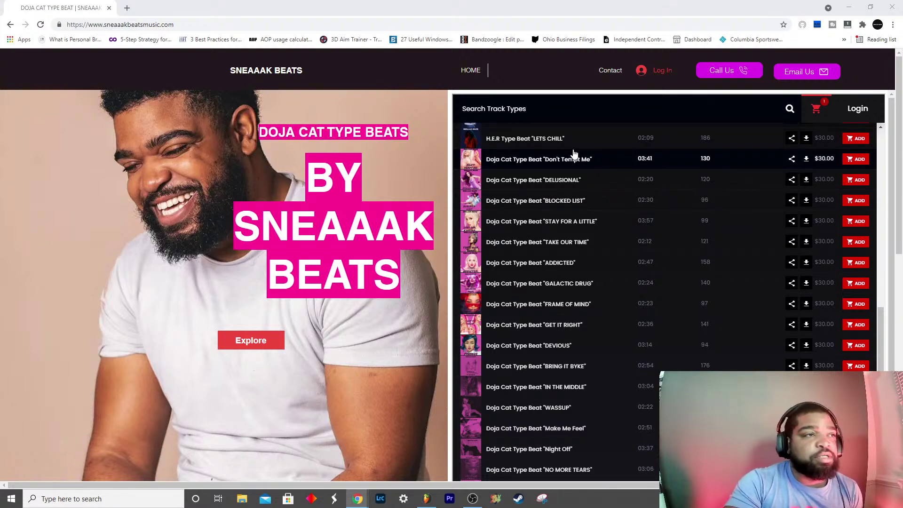
pyautogui.scroll(-5, 574, 154)
pyautogui.scroll(-2, 382, 189)
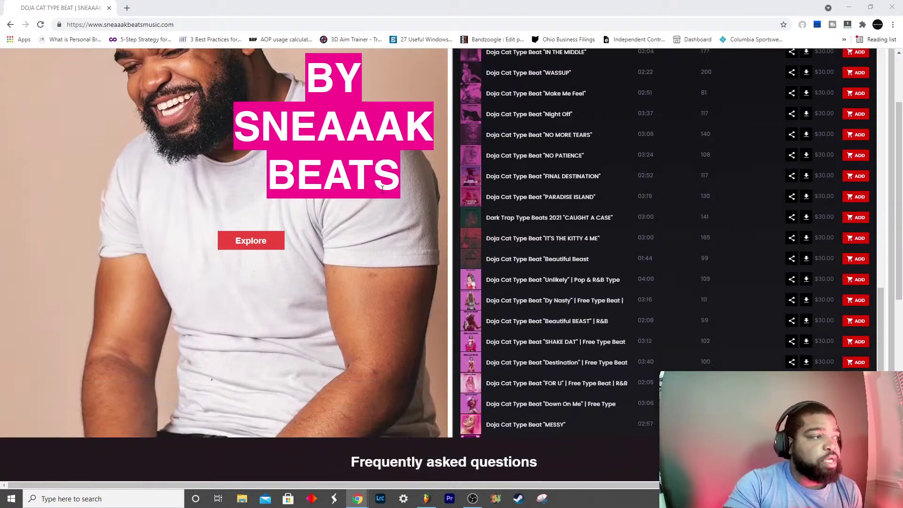
pyautogui.scroll(-8, 386, 190)
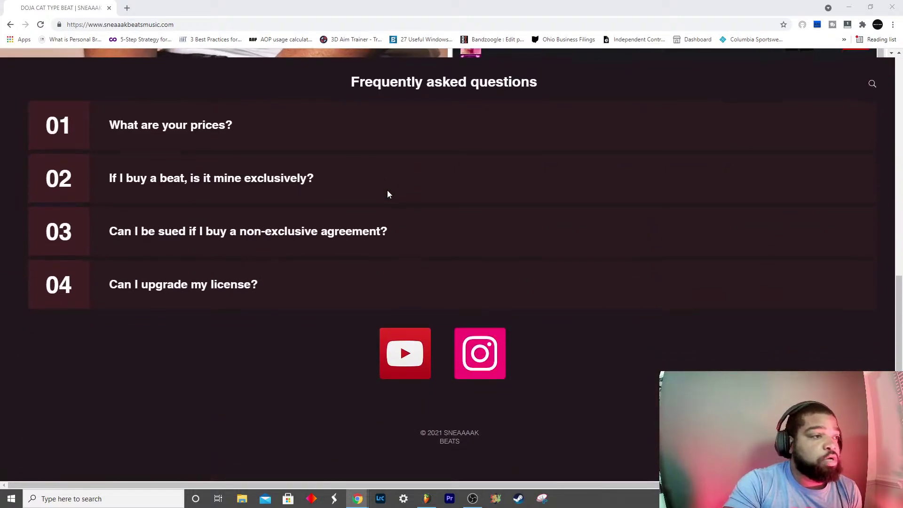
pyautogui.scroll(10, 388, 194)
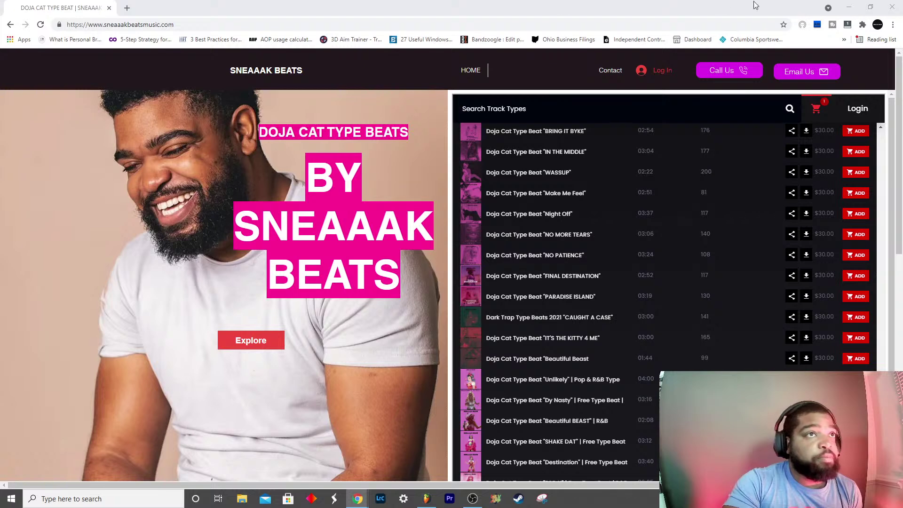
# Step: Switch from the browser to FL Studio and show the channel rack for Pattern 1
pyautogui.click(850, 7)
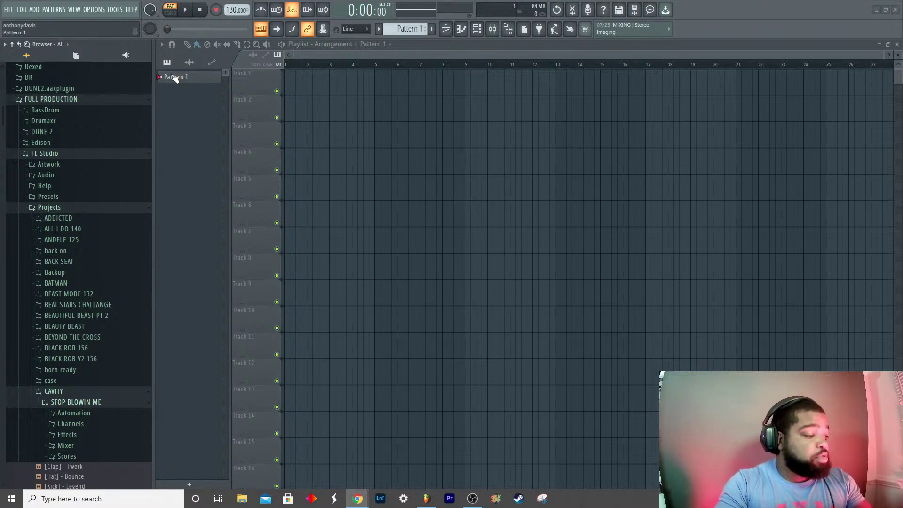
pyautogui.click(176, 95)
pyautogui.press('F6')
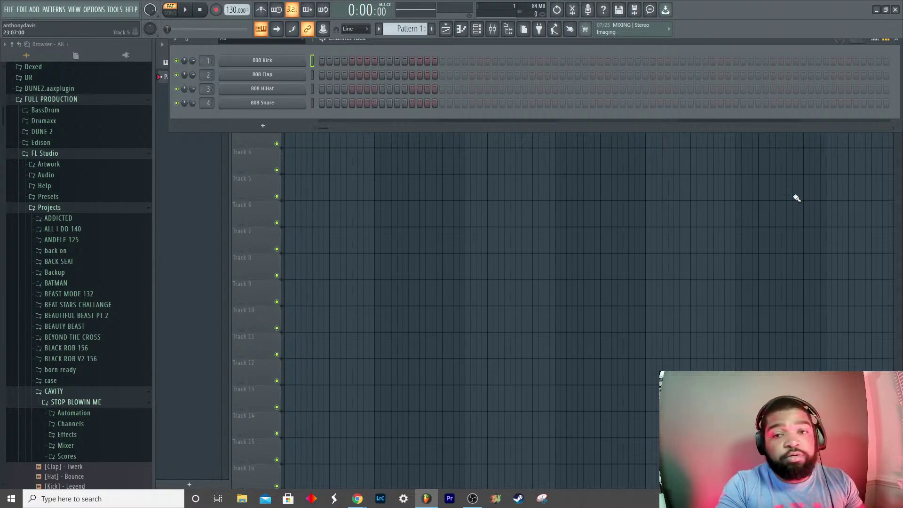
pyautogui.hotkey('alt', 'Tab')
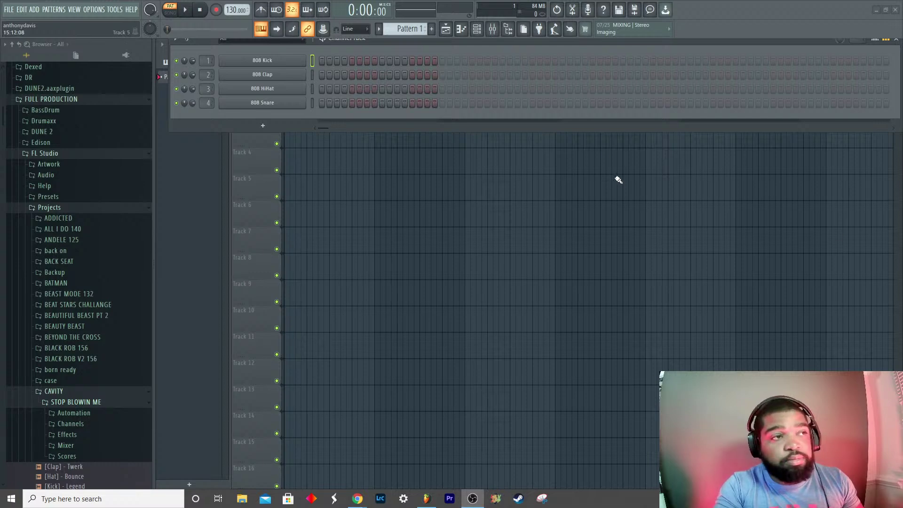
pyautogui.click(591, 116)
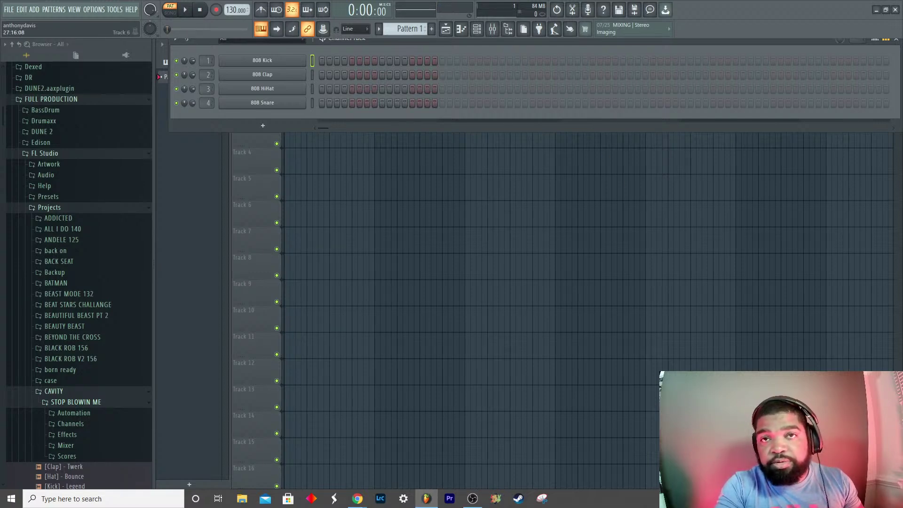
pyautogui.hotkey('alt', 'Tab')
pyautogui.hotkey('alt', 'Tab')
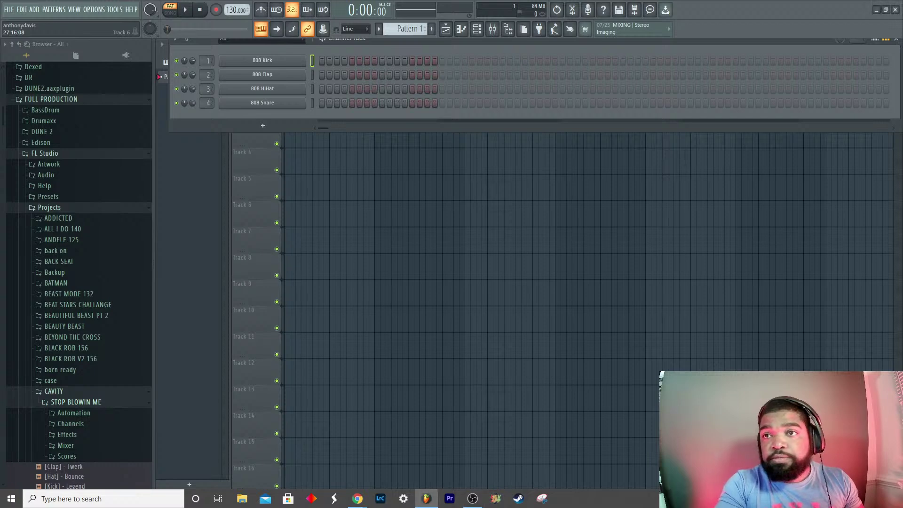
pyautogui.hotkey('alt', 'Tab')
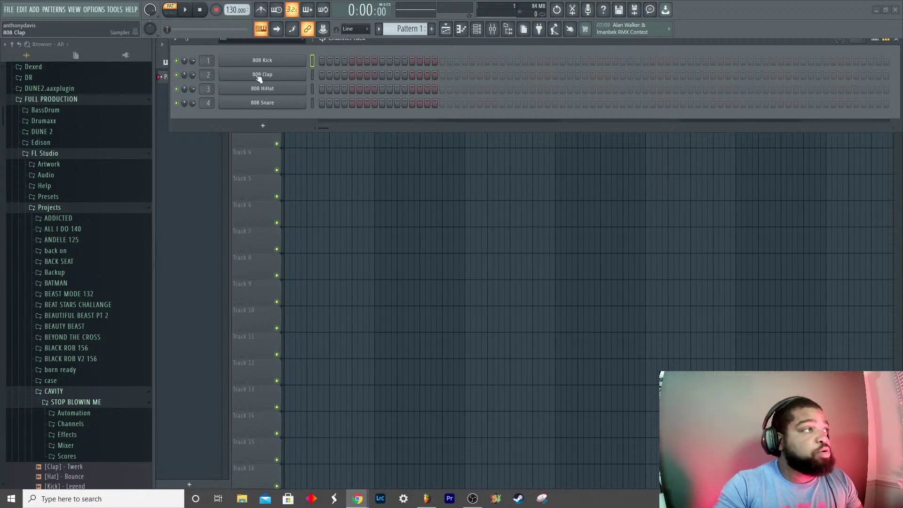
# Step: Delete the default 808 Kick, 808 Clap, 808 HiHat and 808 Snare channels from the channel rack
pyautogui.click(265, 63)
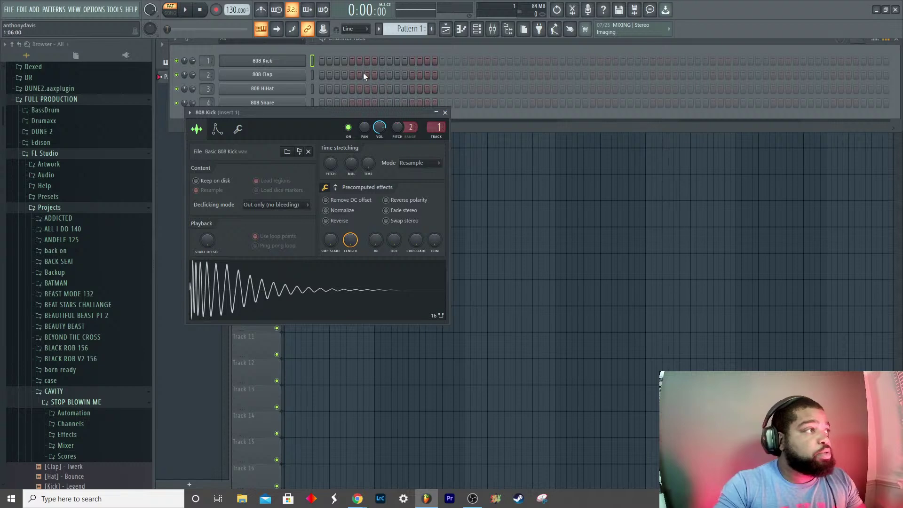
pyautogui.click(445, 114)
pyautogui.rightClick(277, 60)
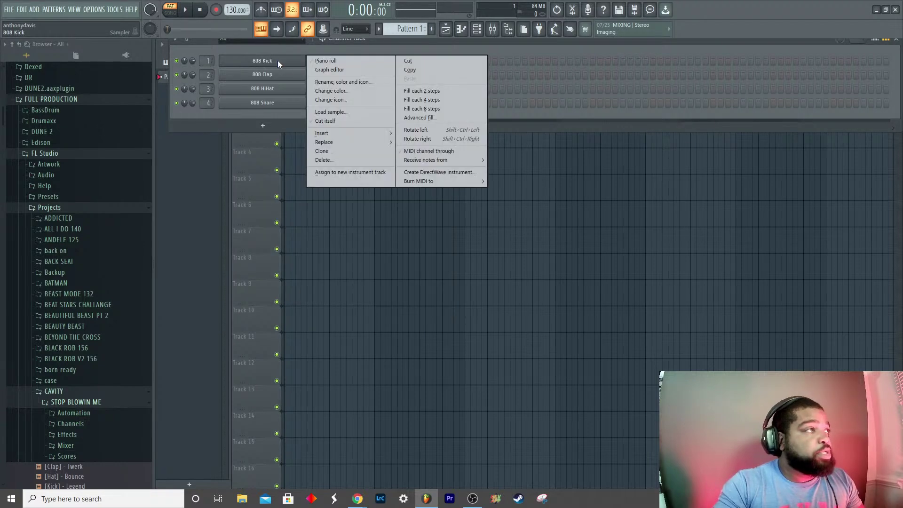
pyautogui.click(354, 160)
pyautogui.rightClick(277, 61)
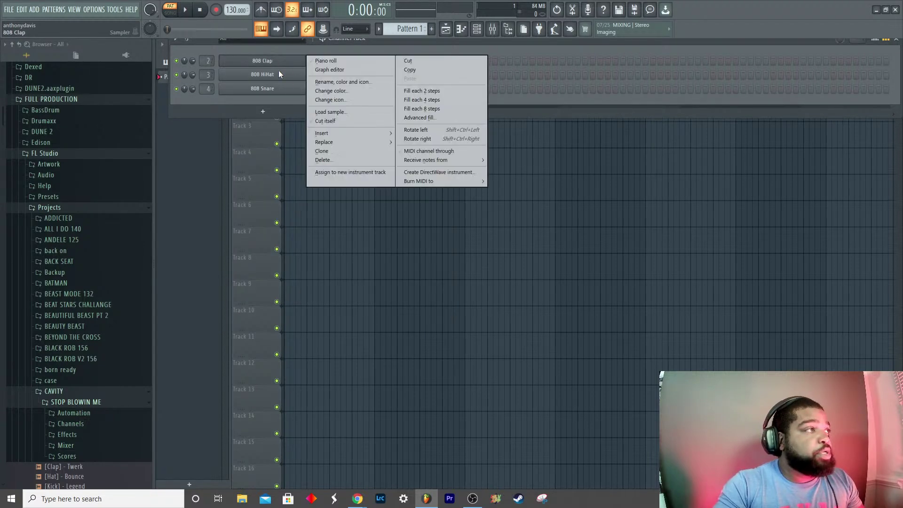
pyautogui.click(324, 160)
pyautogui.rightClick(277, 60)
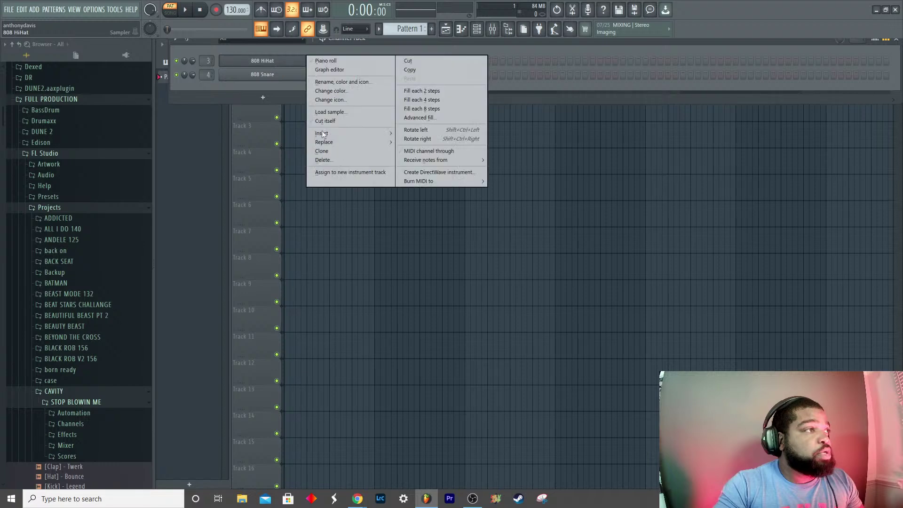
pyautogui.click(325, 160)
pyautogui.rightClick(270, 61)
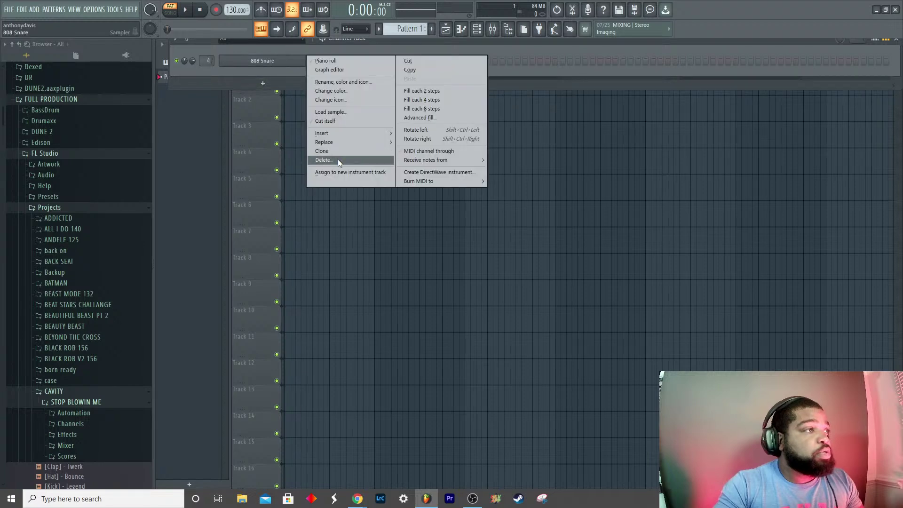
pyautogui.click(338, 160)
# Step: Insert the Gladiator synth as a new channel and play a note to test its sound
pyautogui.rightClick(283, 63)
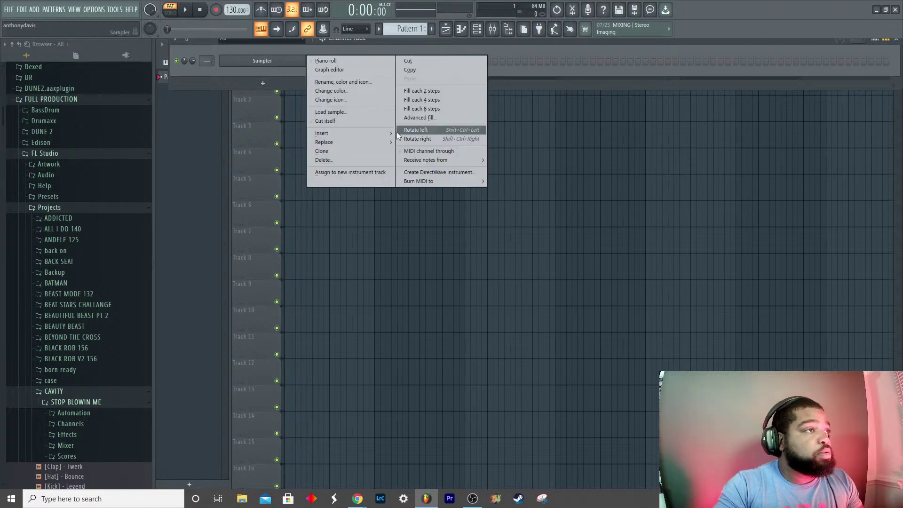
pyautogui.moveTo(359, 133)
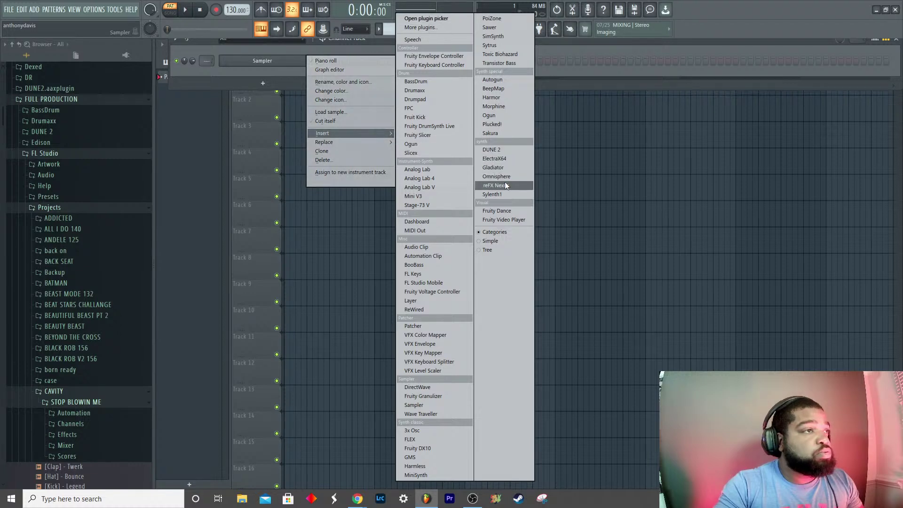
pyautogui.click(502, 168)
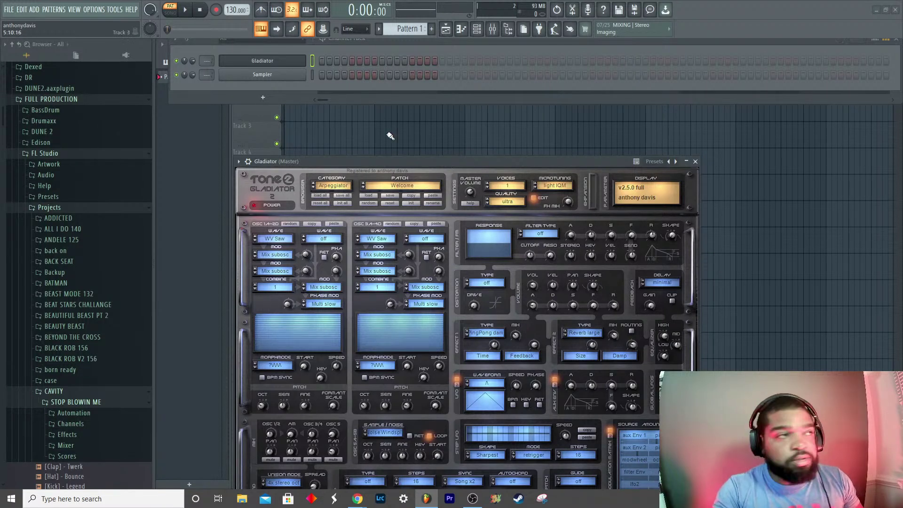
pyautogui.press('v')
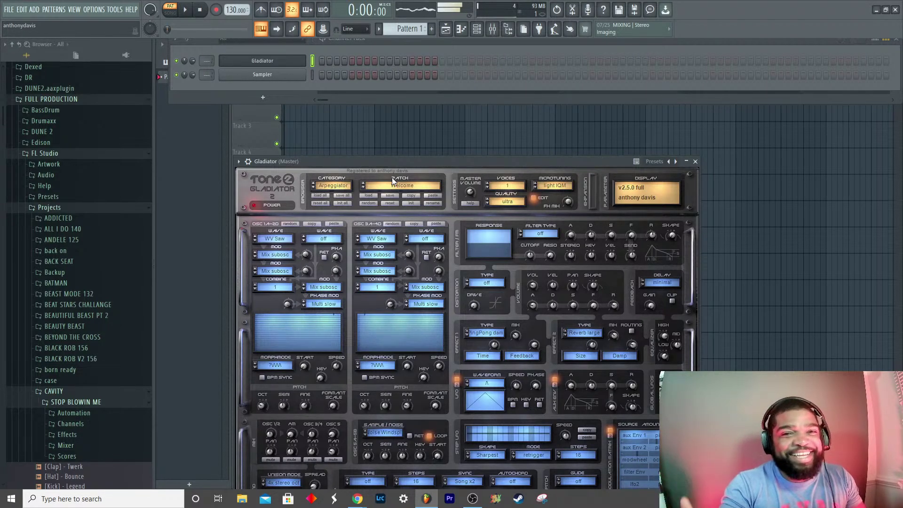
# Step: Choose the StateOfArt1 category in Gladiator and audition its patches from AT Abstract MF to AT Aliensphere MF
pyautogui.click(334, 187)
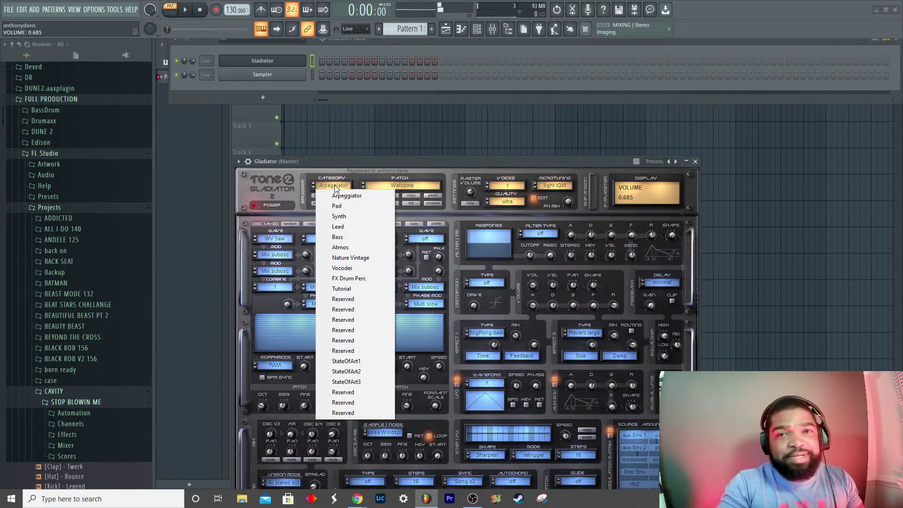
pyautogui.click(361, 362)
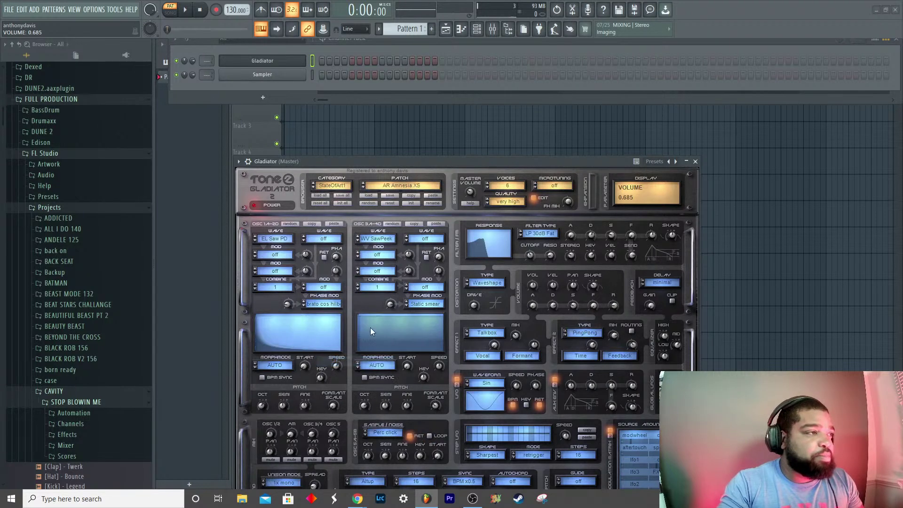
pyautogui.click(365, 186)
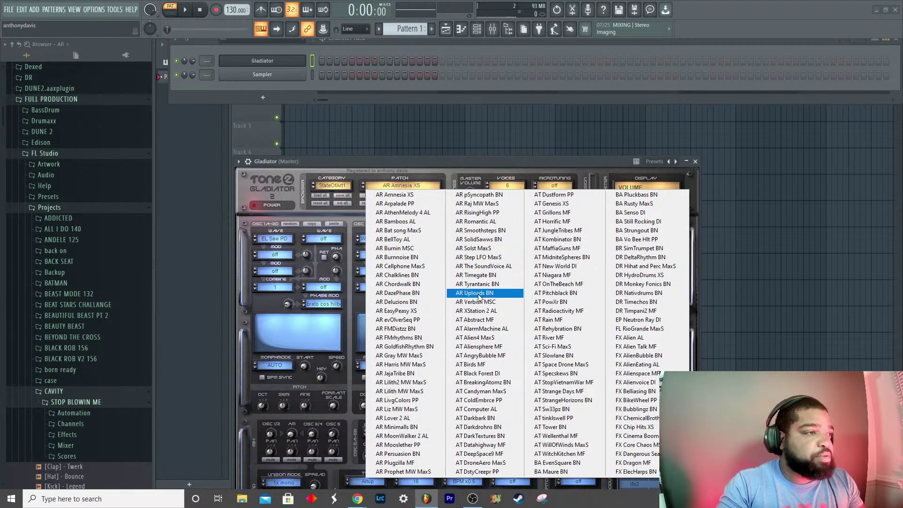
pyautogui.click(477, 319)
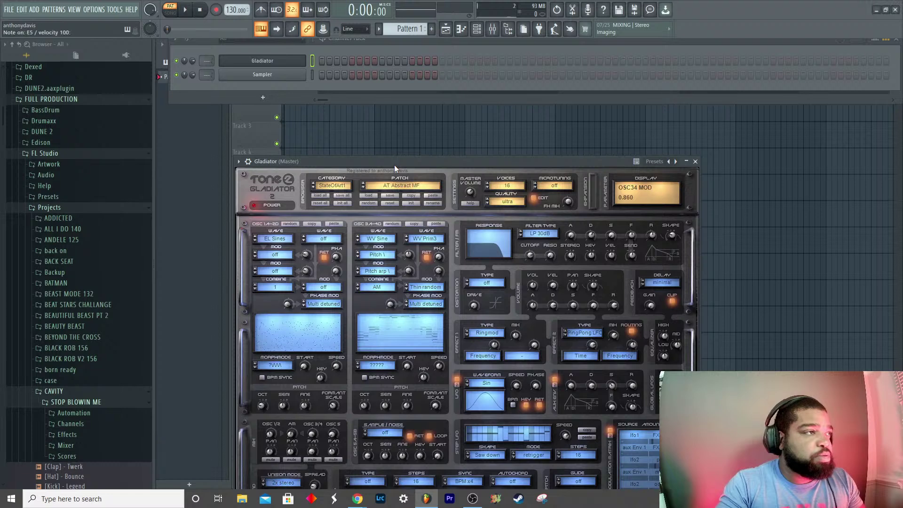
pyautogui.click(363, 188)
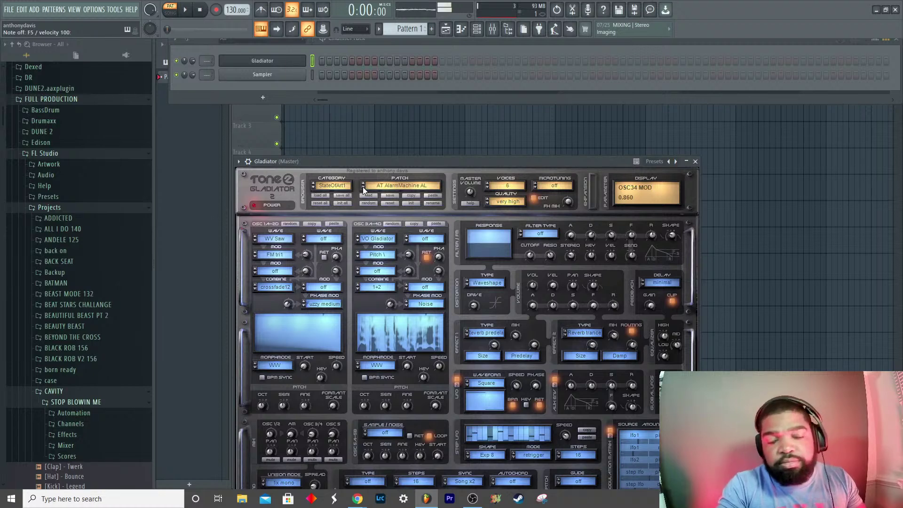
pyautogui.click(363, 187)
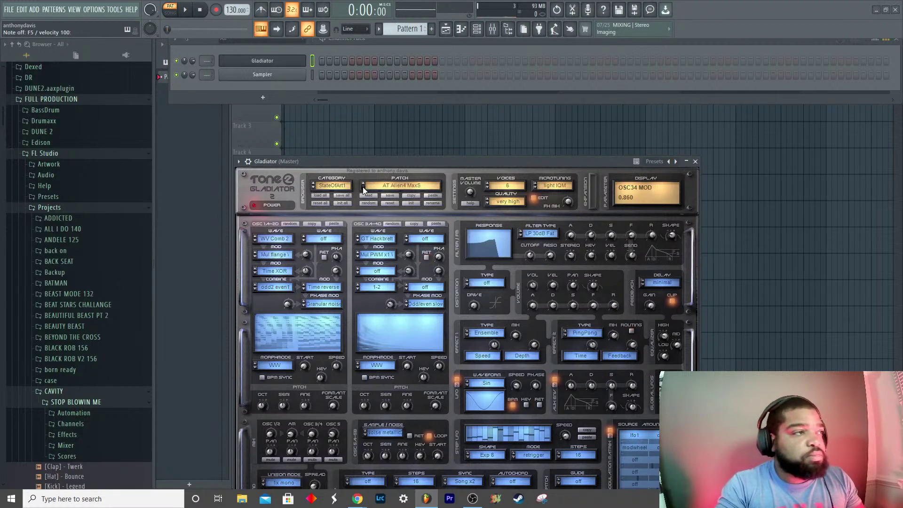
# Step: Change Gladiator's category to Atmos and browse its patches to AT Digitalmove BN
pyautogui.click(316, 187)
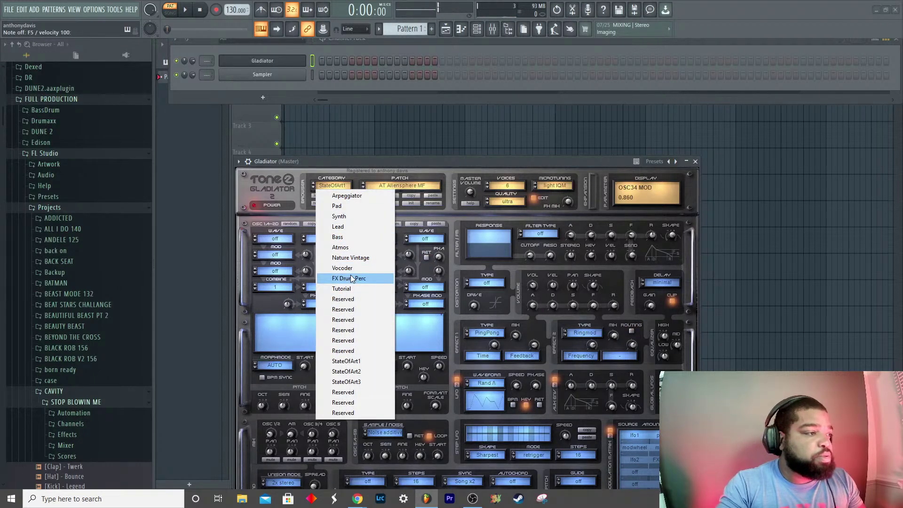
pyautogui.click(350, 248)
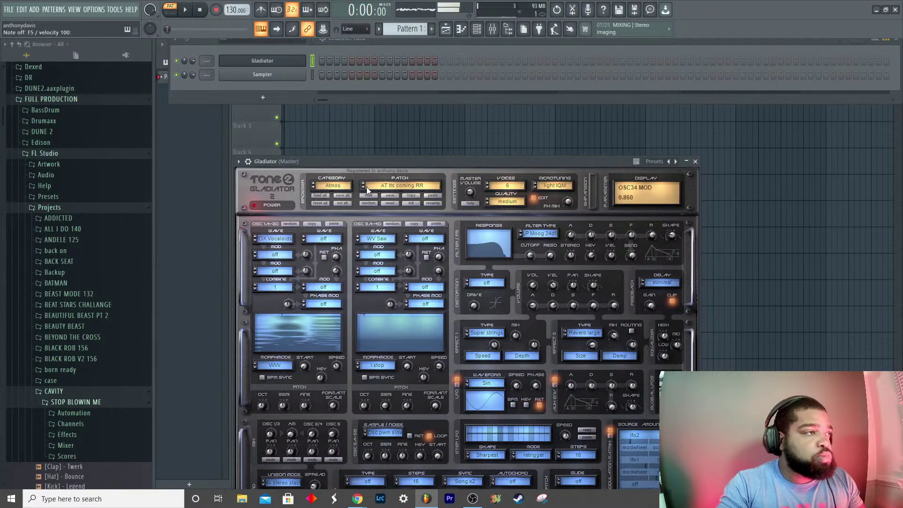
pyautogui.click(363, 187)
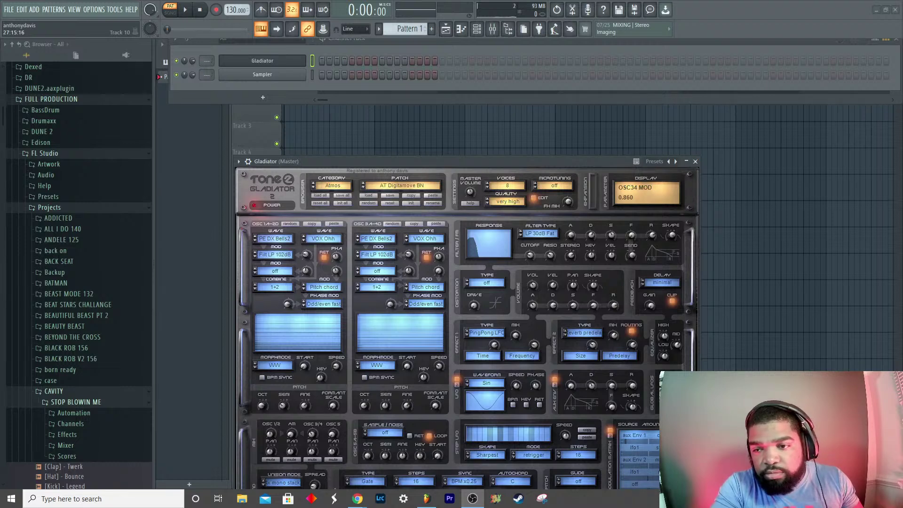
# Step: Play test notes with the selected Gladiator patch and raise the system volume to 60
pyautogui.click(518, 162)
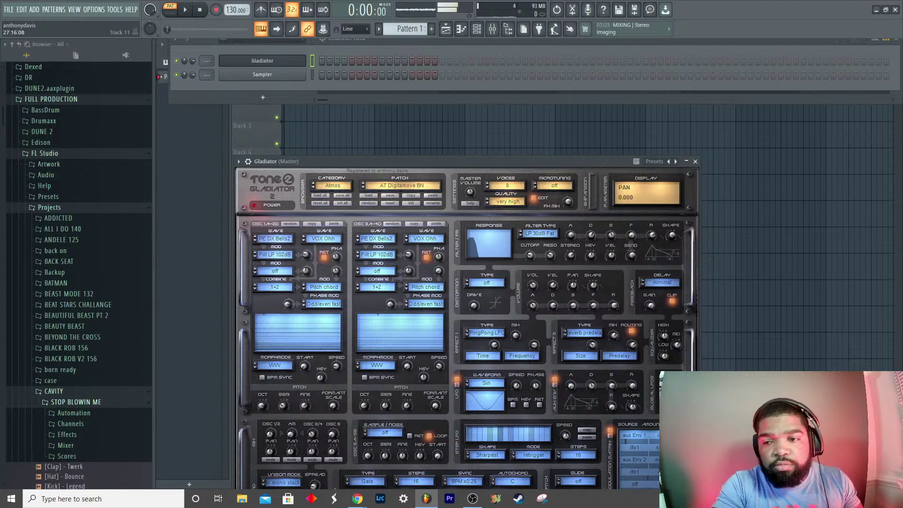
pyautogui.hotkey('alt', 'Tab')
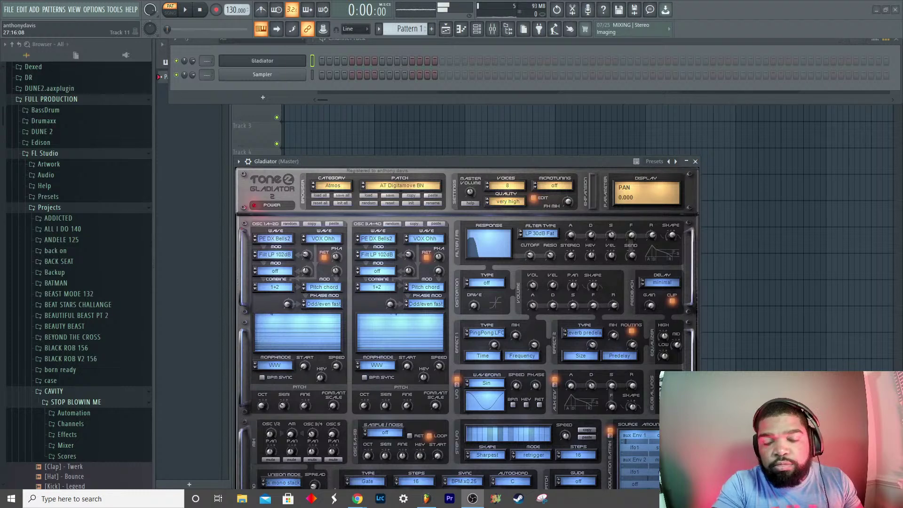
pyautogui.click(497, 164)
pyautogui.press('v')
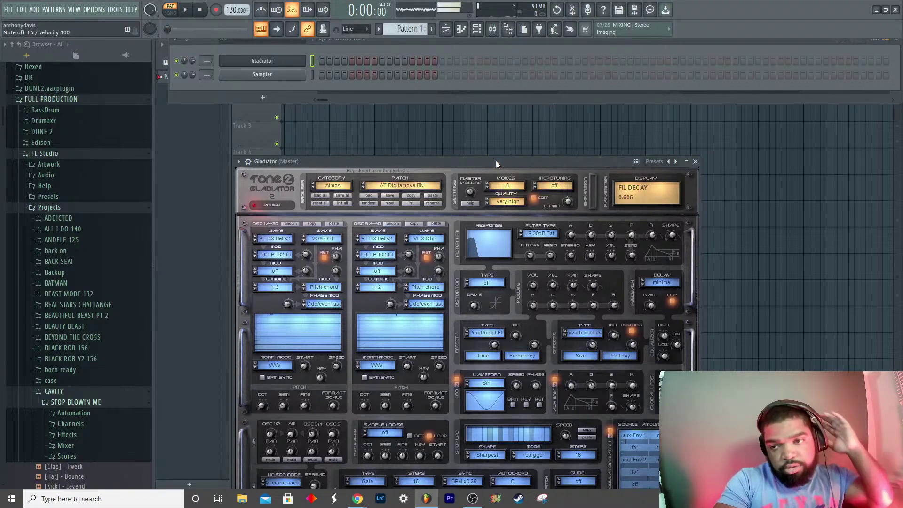
pyautogui.press('XF86AudioRaiseVolume')
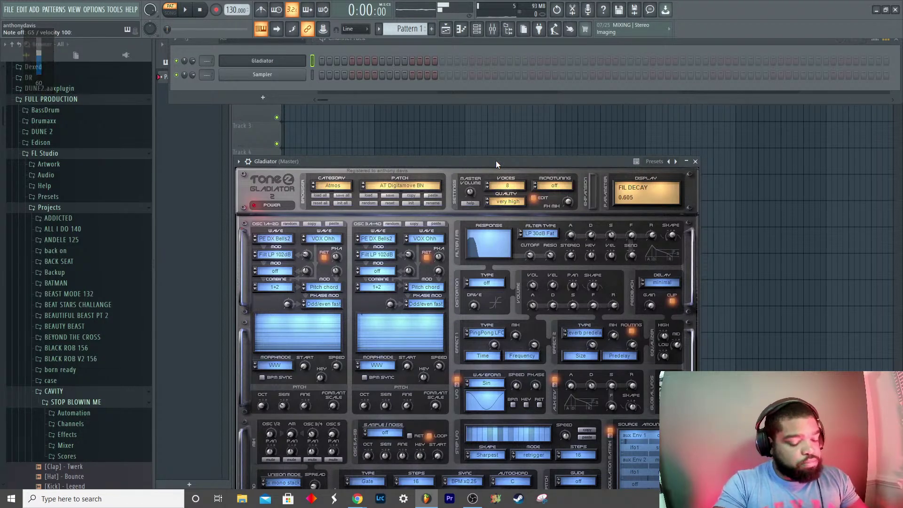
# Step: Play several test notes on the Gladiator patch to work out a melody
pyautogui.press('c')
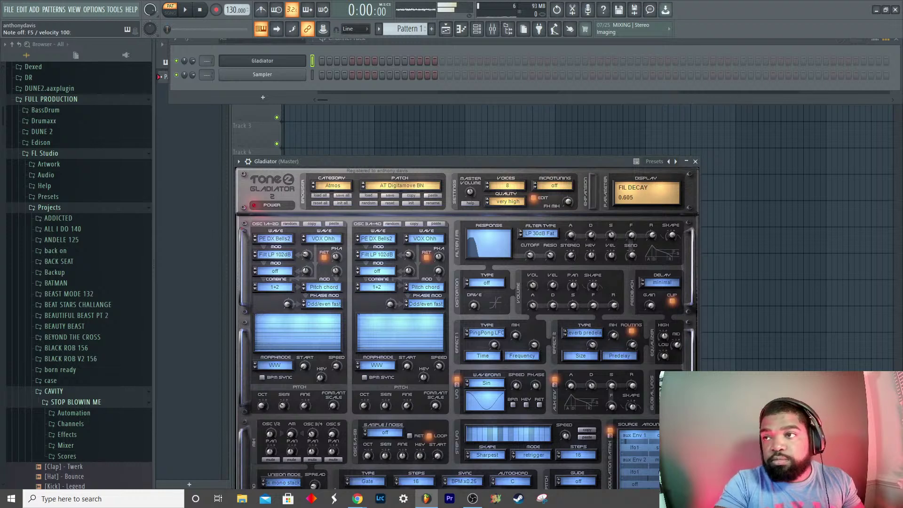
pyautogui.hotkey('alt', 'Tab')
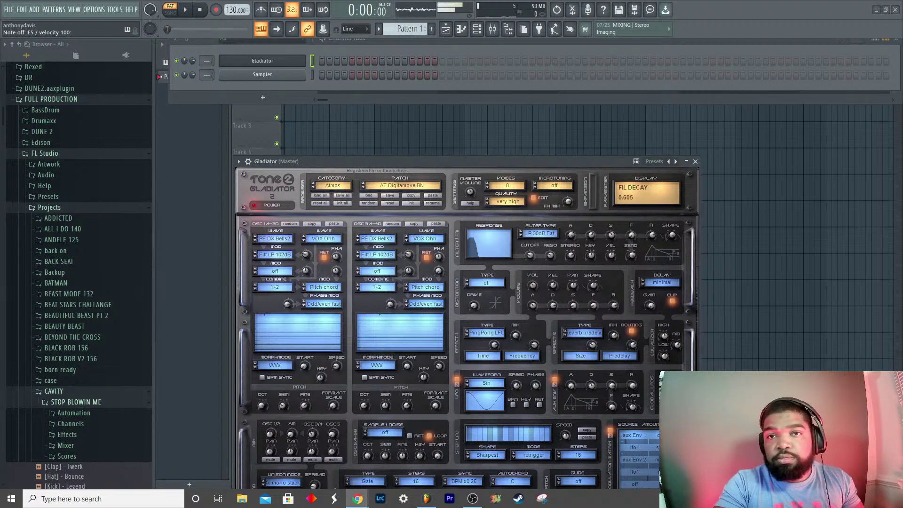
pyautogui.hotkey('alt', 'Tab')
pyautogui.press('v')
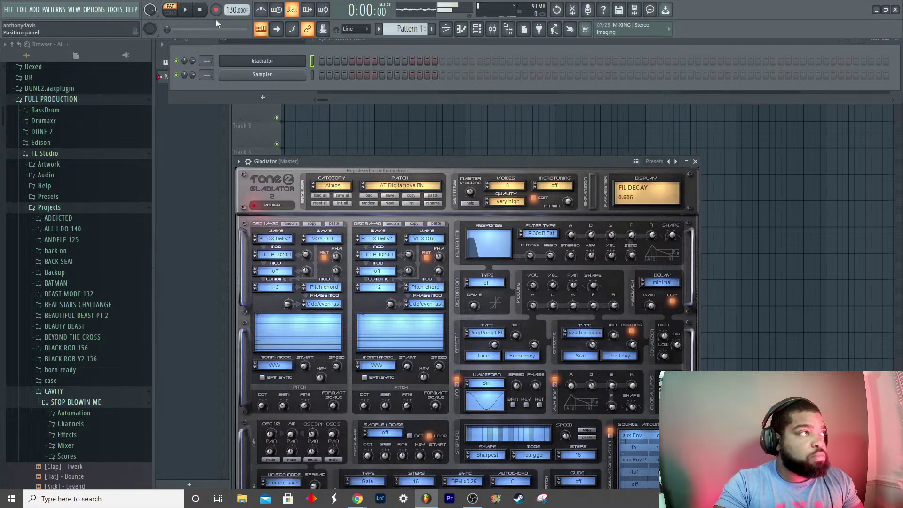
pyautogui.press('x')
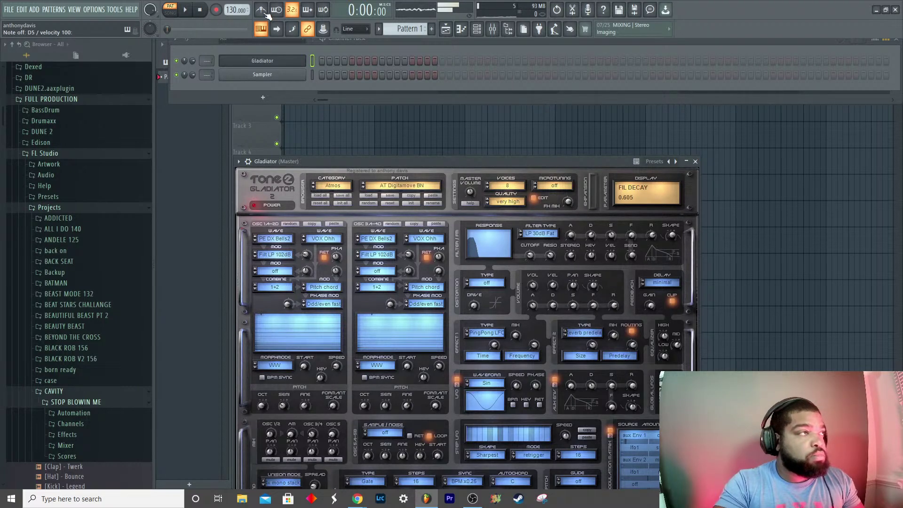
# Step: Turn on the metronome and record a three-note F5, E5, D5 melody on the Gladiator channel in Pattern 1
pyautogui.press('space')
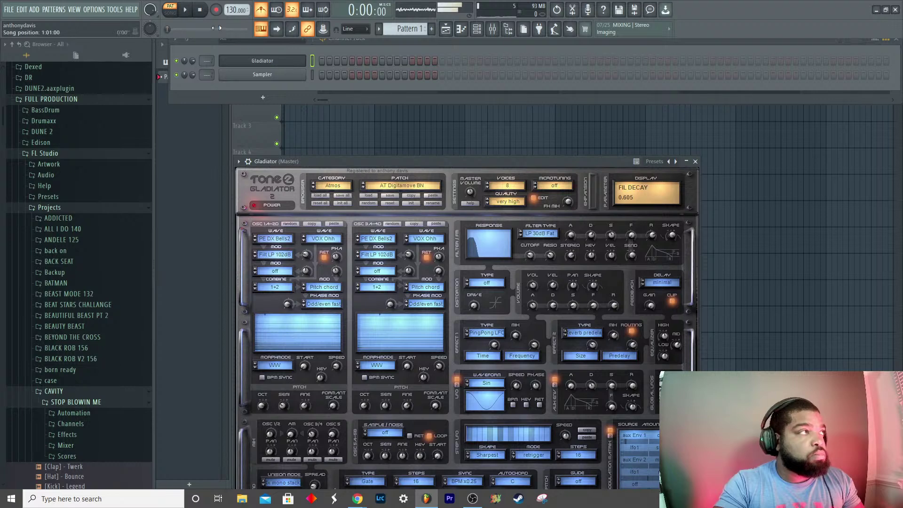
pyautogui.press('space')
pyautogui.press('space')
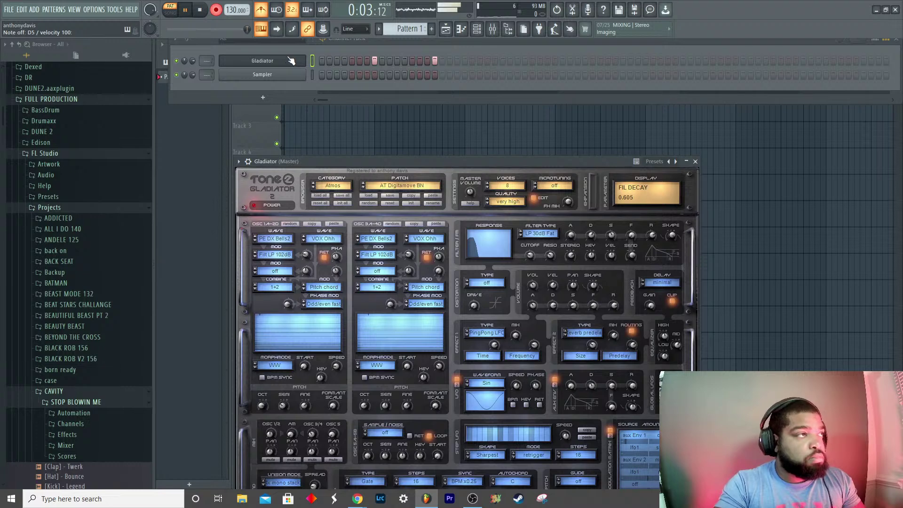
pyautogui.press('space')
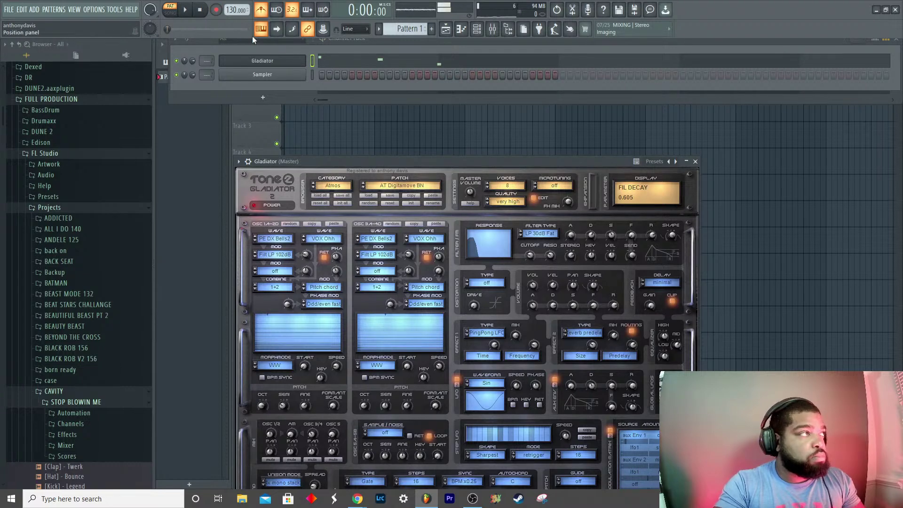
# Step: Open the Gladiator notes in the piano roll and lengthen the D5 note to fill bar 2
pyautogui.click(345, 62)
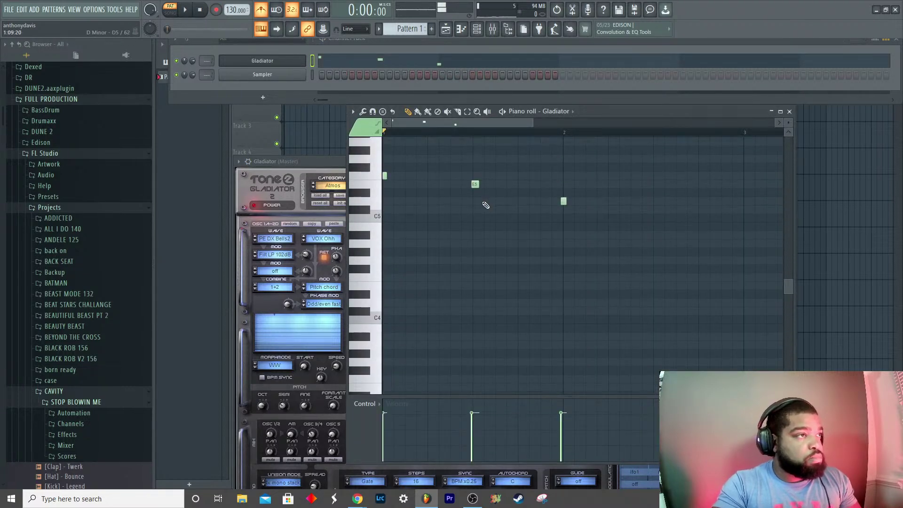
pyautogui.hotkey('ctrl', 'a')
pyautogui.scroll(2, 486, 209)
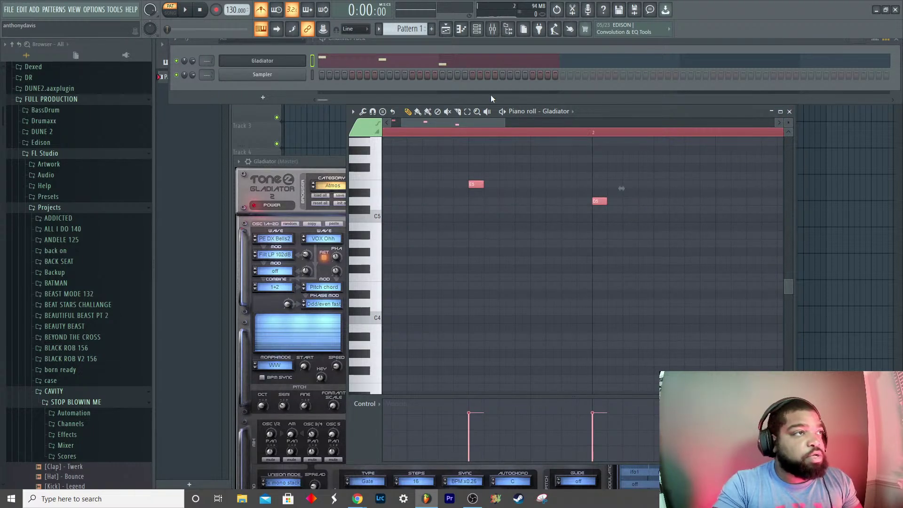
pyautogui.scroll(-4, 477, 124)
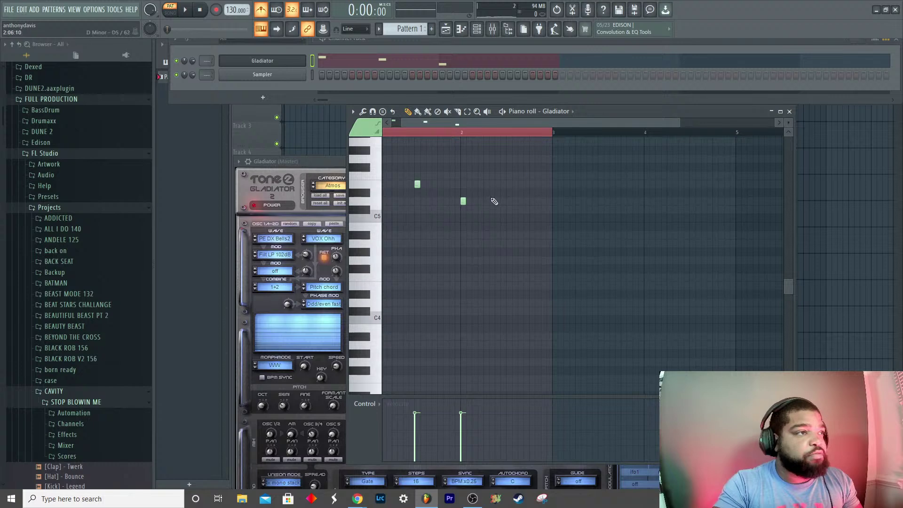
pyautogui.moveTo(464, 200); pyautogui.dragTo(650, 207)
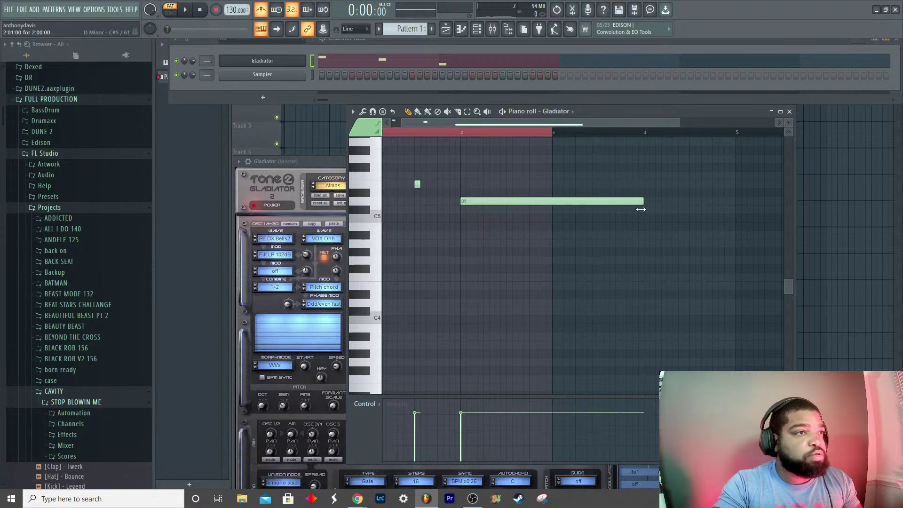
pyautogui.press('space')
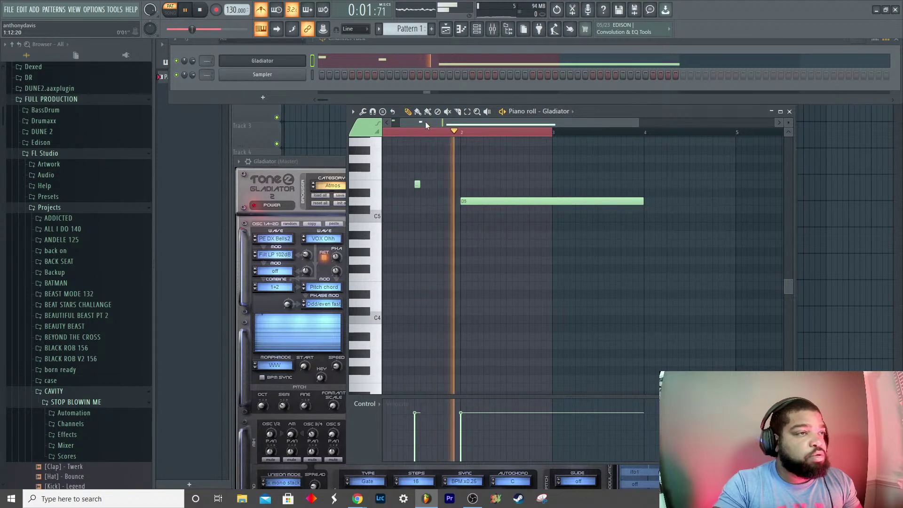
pyautogui.press('space')
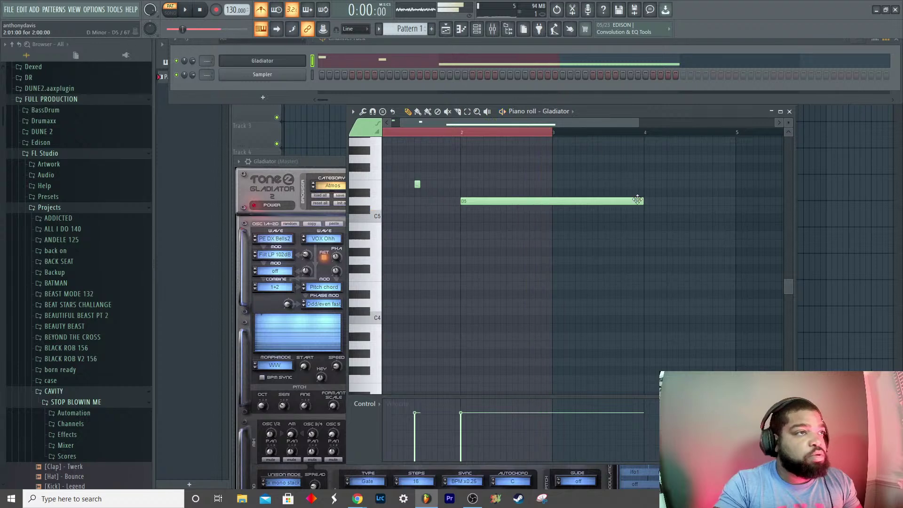
pyautogui.moveTo(637, 200); pyautogui.dragTo(555, 202)
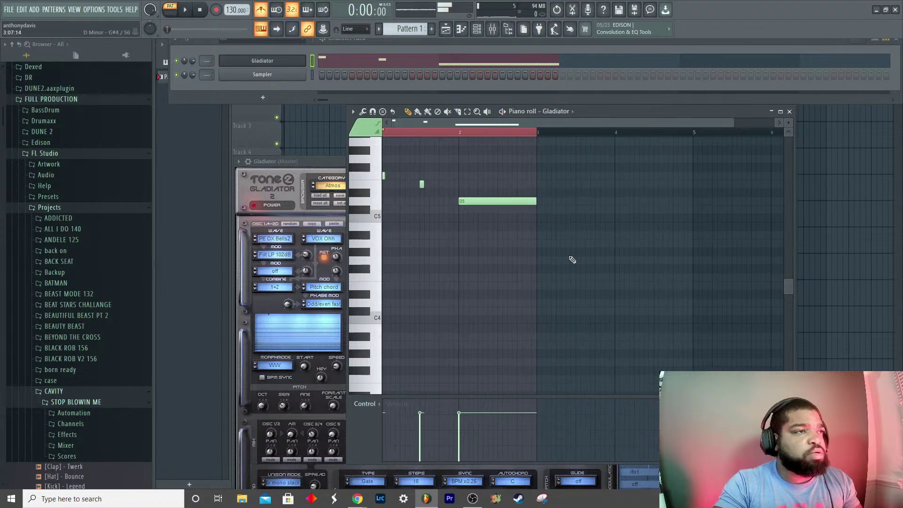
# Step: Duplicate the three-note phrase into bars 3 and 4 and play the pattern back
pyautogui.hotkey('ctrl', 'a')
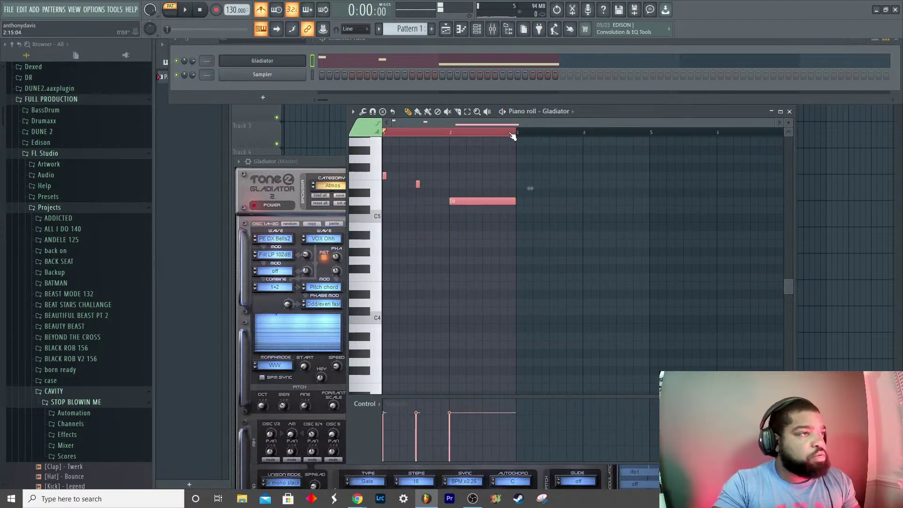
pyautogui.hotkey('ctrl', 'b')
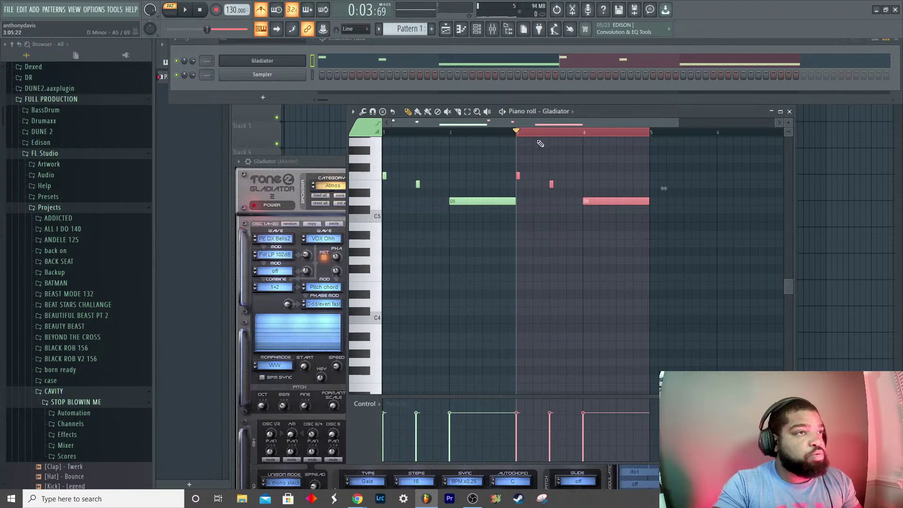
pyautogui.click(591, 134)
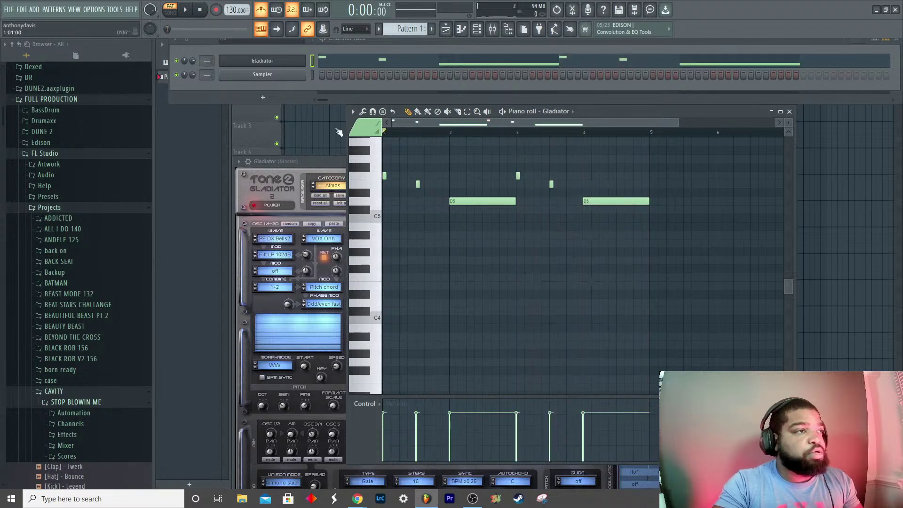
pyautogui.press('space')
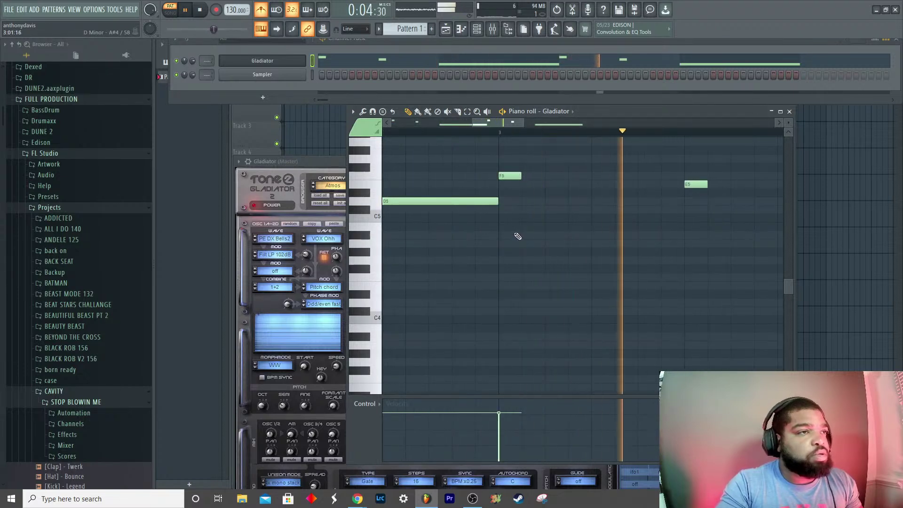
pyautogui.press('space')
# Step: Shorten the D5 note in bar 2 so it ends just before bar 3, and play the pattern back
pyautogui.click(506, 176)
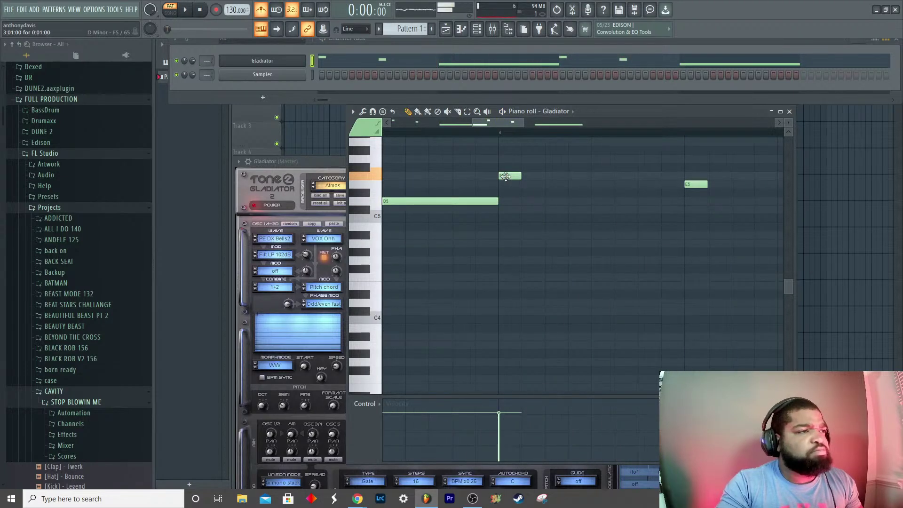
pyautogui.hotkey('ctrl', 'z')
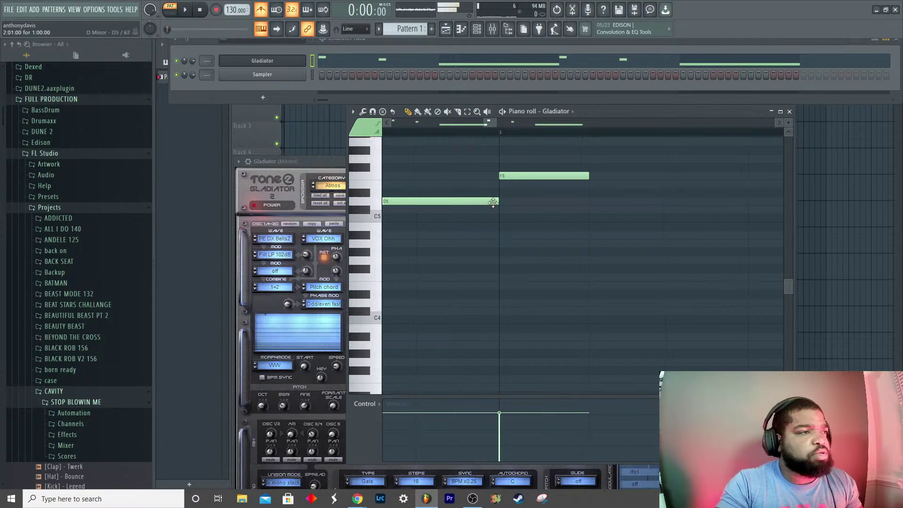
pyautogui.moveTo(497, 204); pyautogui.dragTo(409, 203)
pyautogui.press('space')
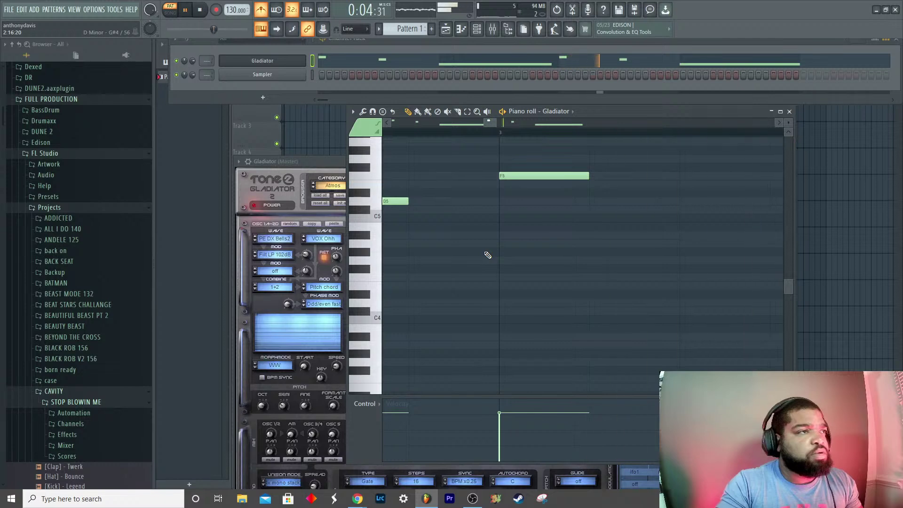
pyautogui.scroll(-2, 493, 251)
pyautogui.scroll(-4, 494, 250)
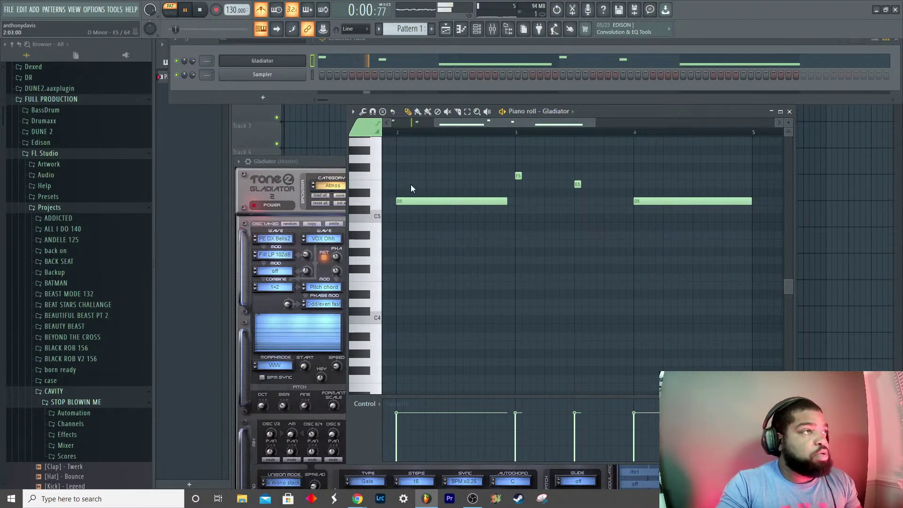
# Step: Start saving the project and create a new folder named Show inside the Projects folder
pyautogui.hotkey('ctrl', 's')
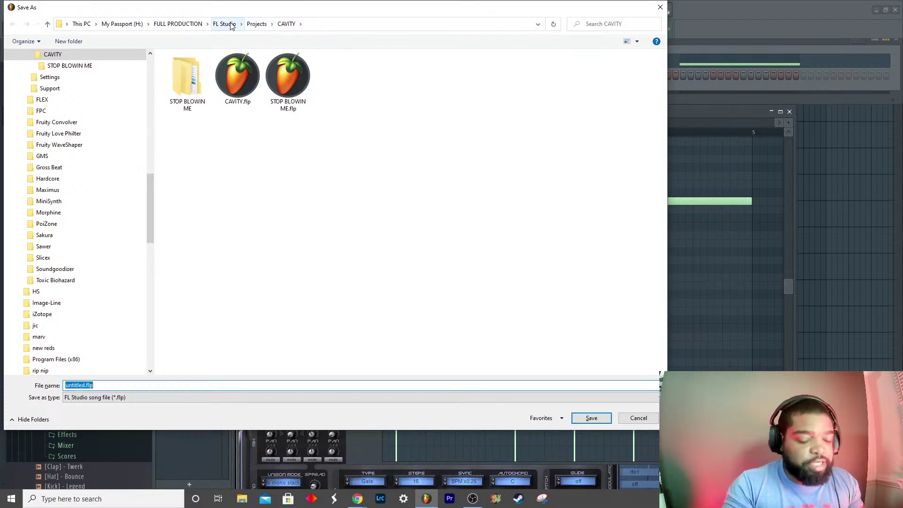
pyautogui.click(256, 24)
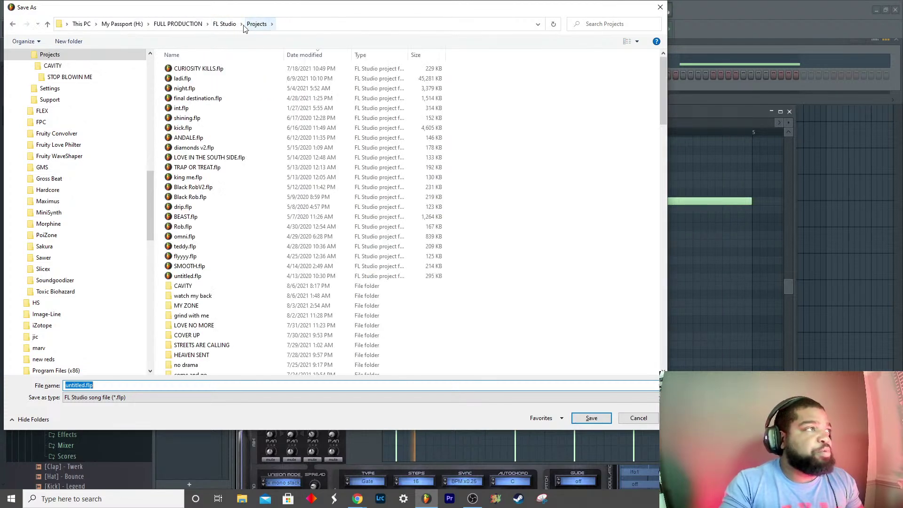
pyautogui.rightClick(159, 287)
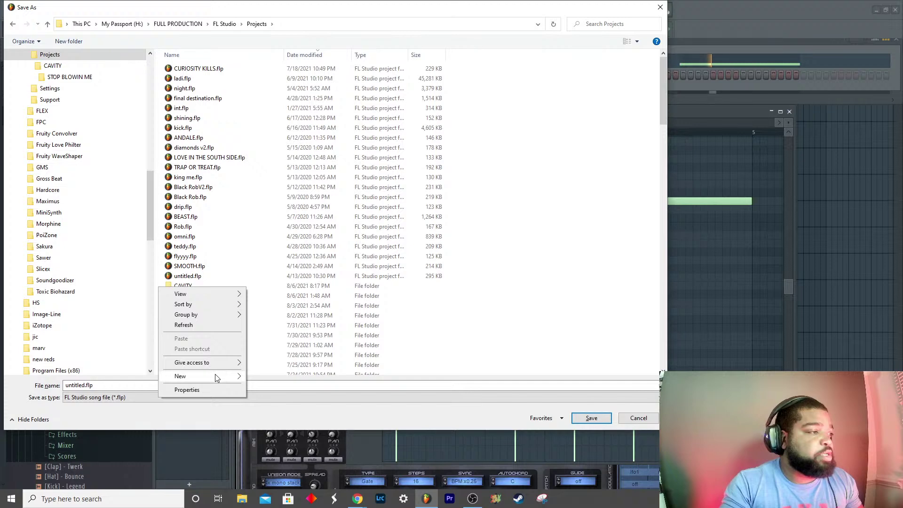
pyautogui.moveTo(215, 375)
pyautogui.click(266, 377)
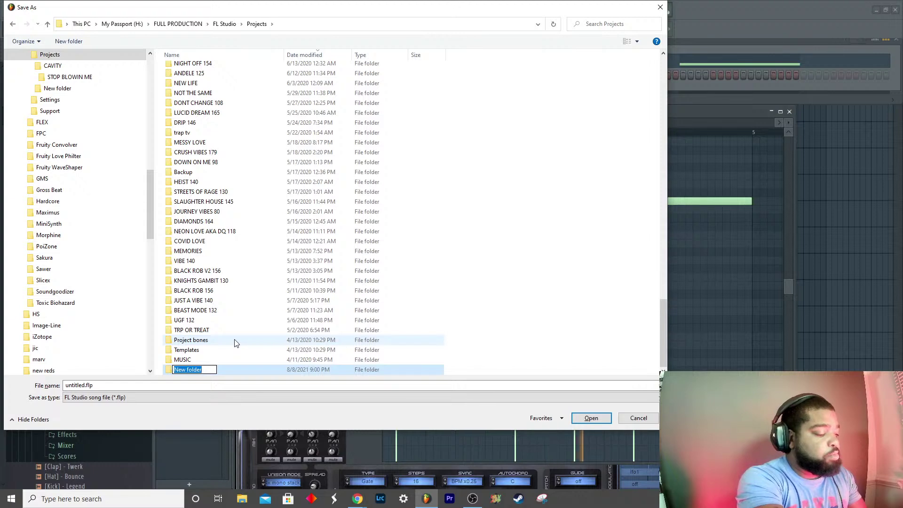
pyautogui.write('Show')
pyautogui.press('Return')
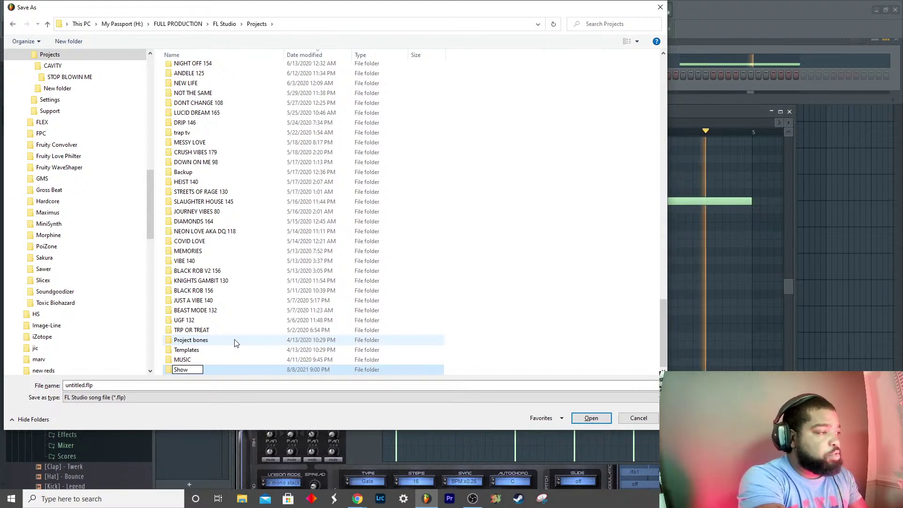
# Step: Save the project in the Show folder under the file name show
pyautogui.doubleClick(209, 370)
pyautogui.click(137, 389)
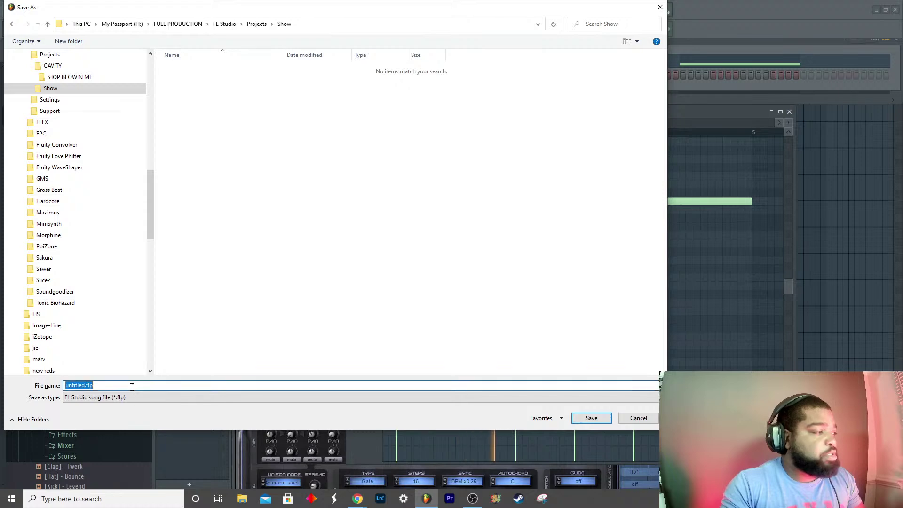
pyautogui.write('show')
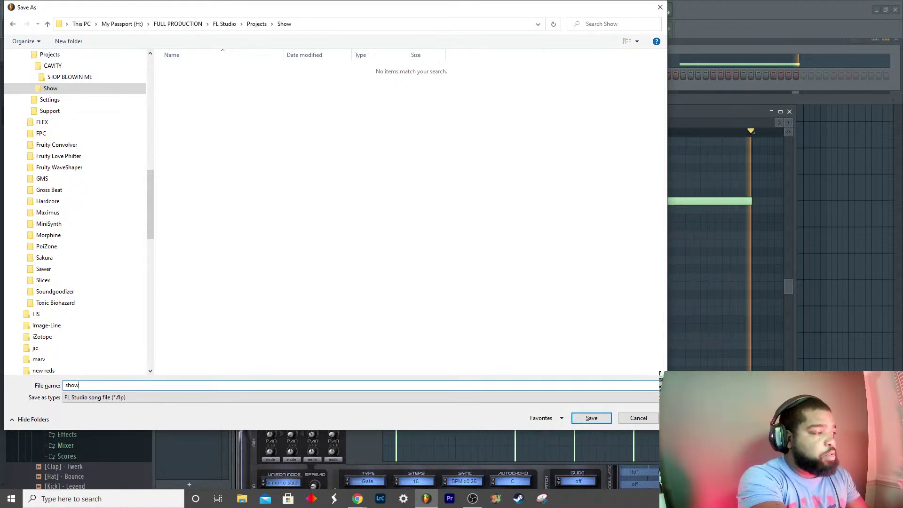
pyautogui.press('Return')
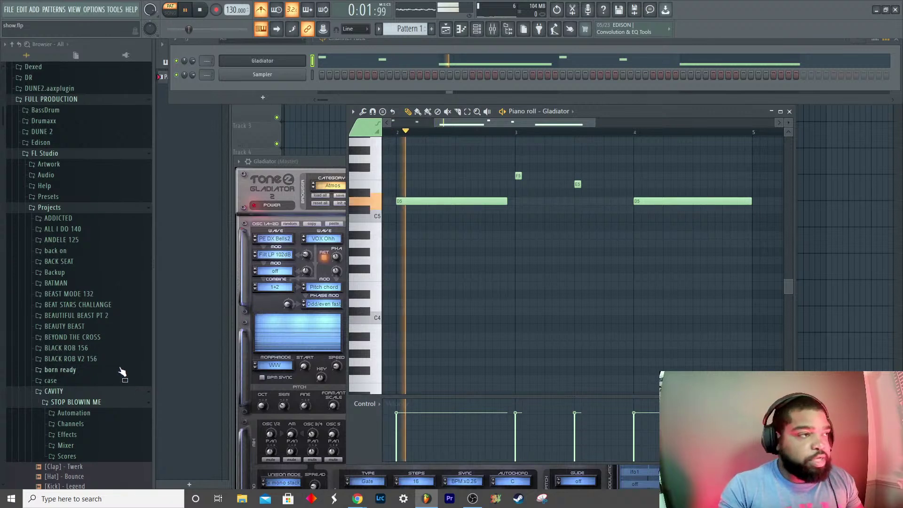
# Step: Route the Gladiator channel to mixer track 1 and clone the channel, waiting for the program to respond
pyautogui.hotkey('ctrl', 'l')
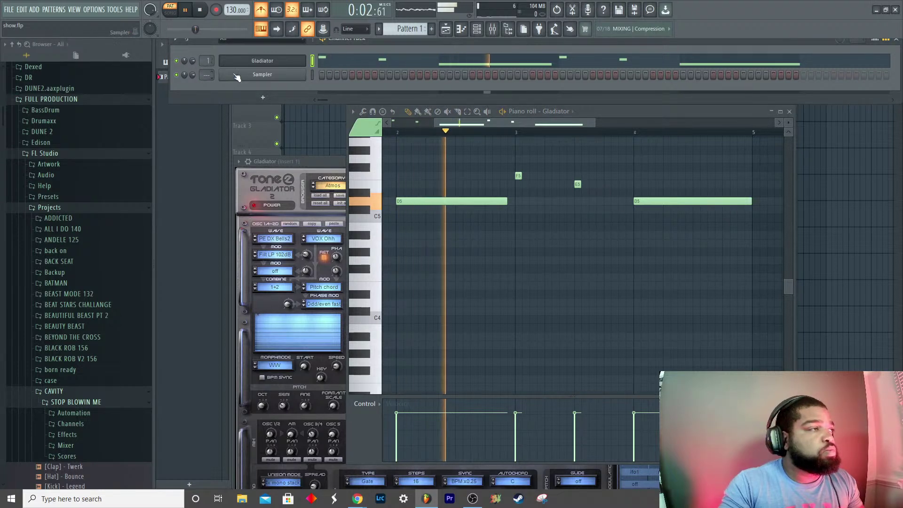
pyautogui.click(315, 158)
pyautogui.rightClick(289, 60)
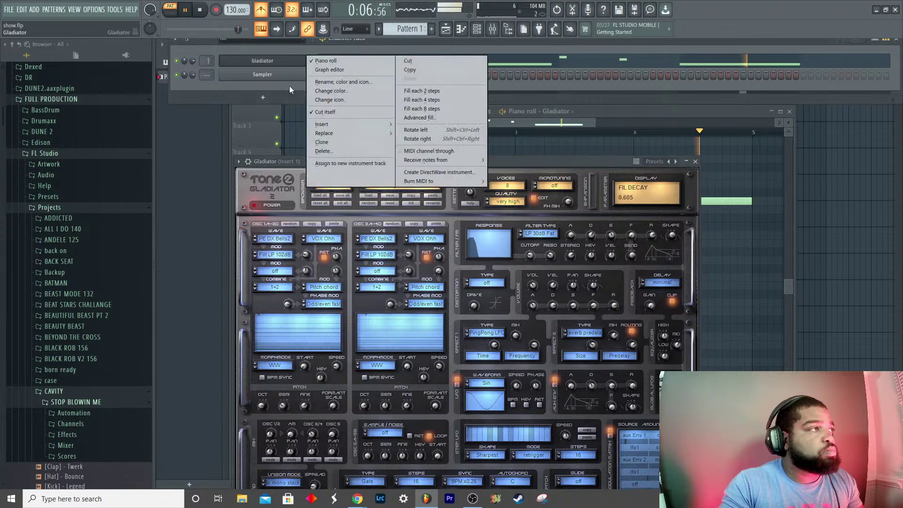
pyautogui.click(341, 133)
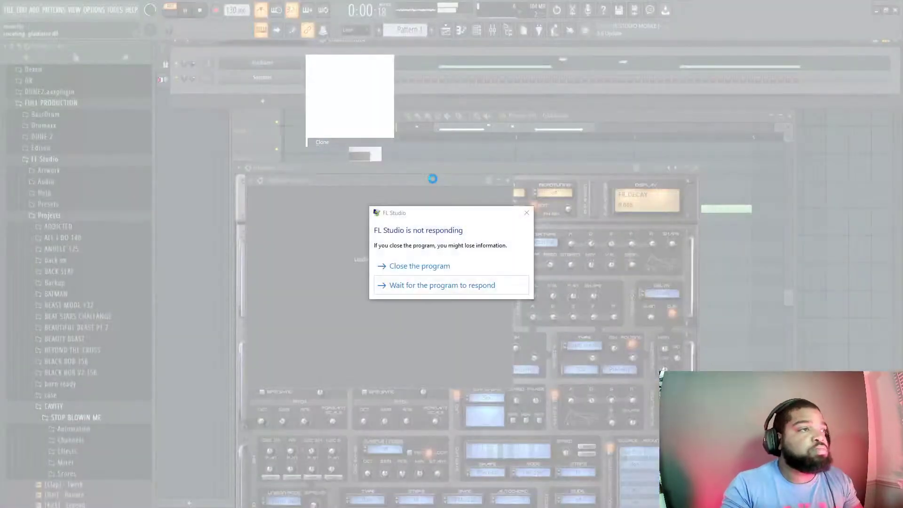
pyautogui.click(438, 285)
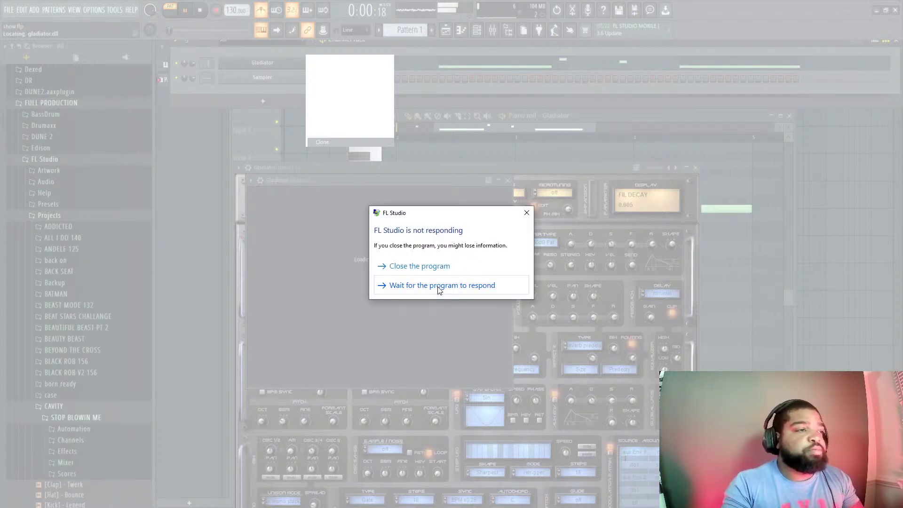
pyautogui.click(437, 285)
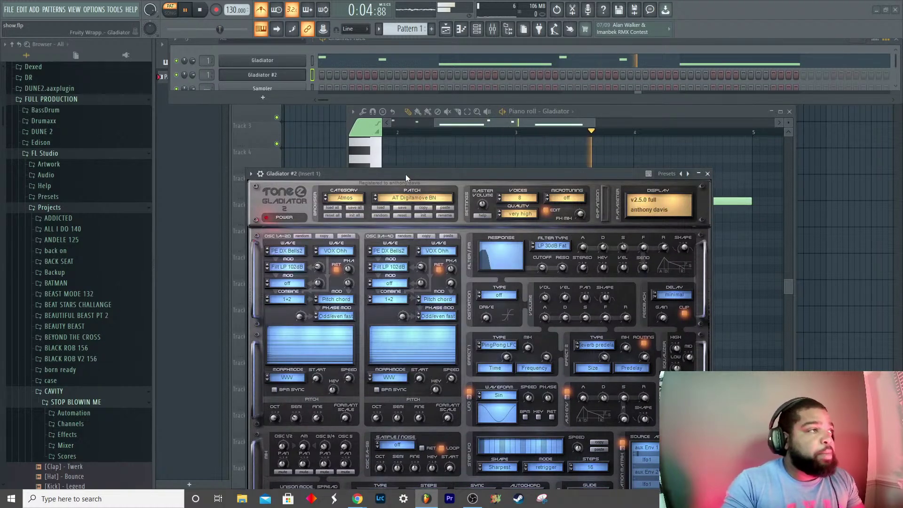
# Step: Load the LD Verblead4 MF patch from the Lead category on Gladiator #2 and audition it against the pattern
pyautogui.click(306, 99)
pyautogui.press('space')
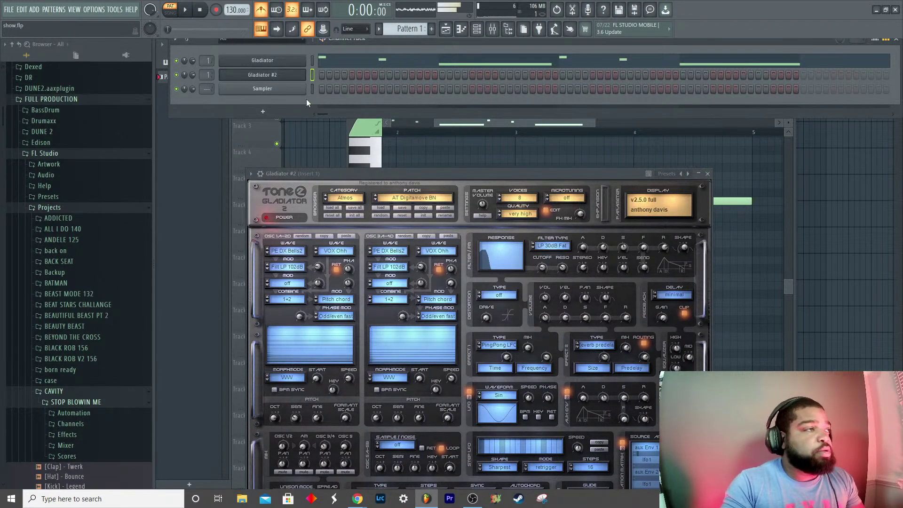
pyautogui.click(412, 199)
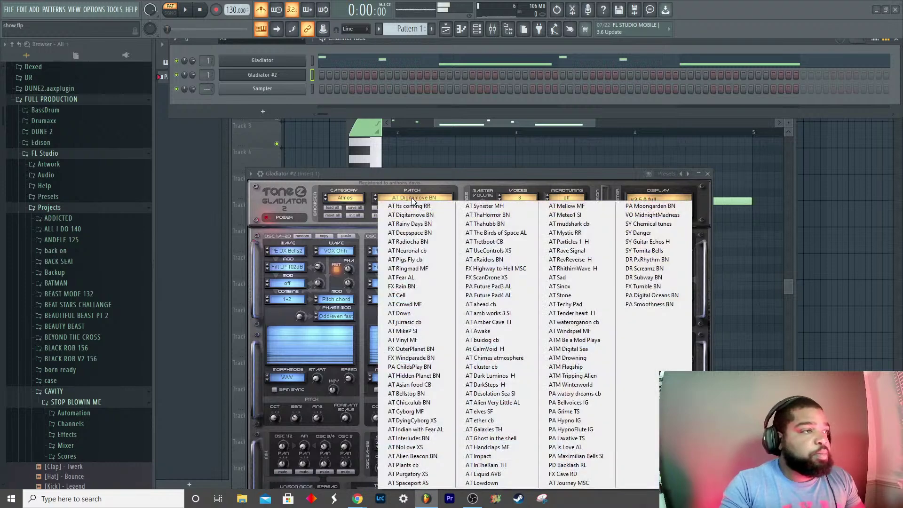
pyautogui.click(354, 199)
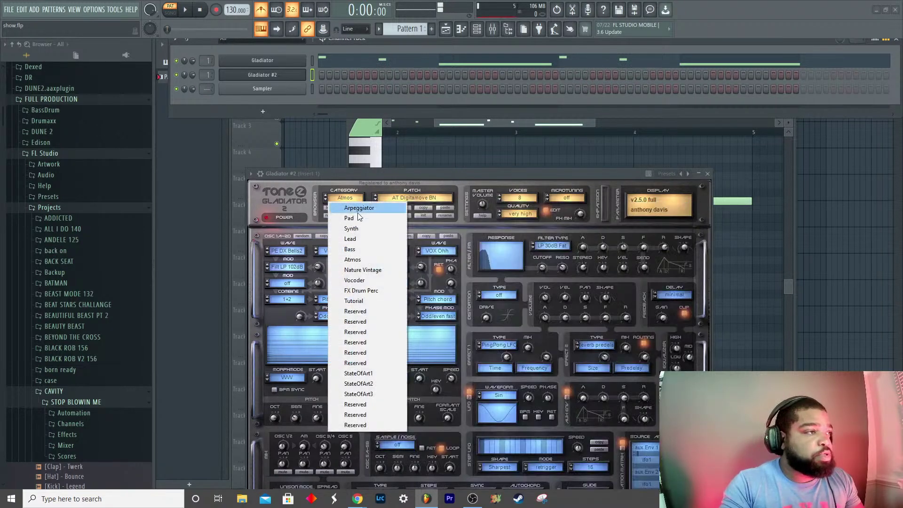
pyautogui.click(363, 239)
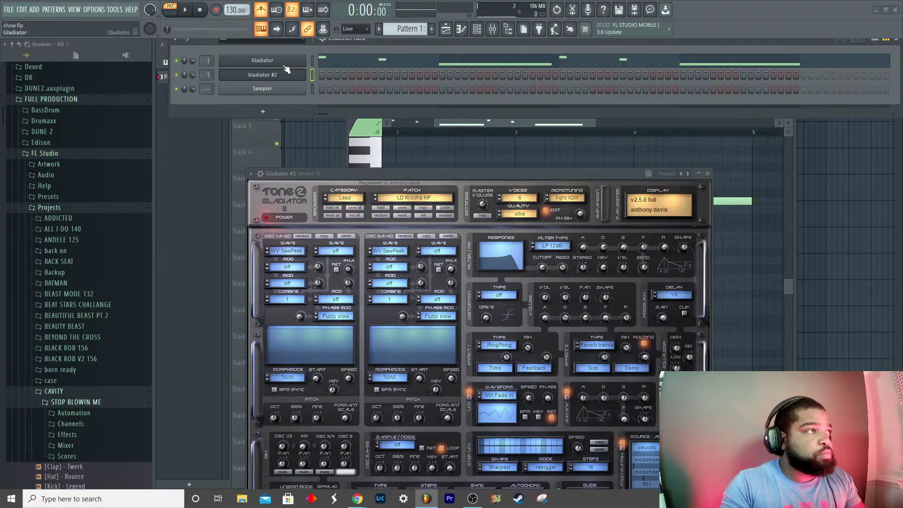
pyautogui.click(376, 171)
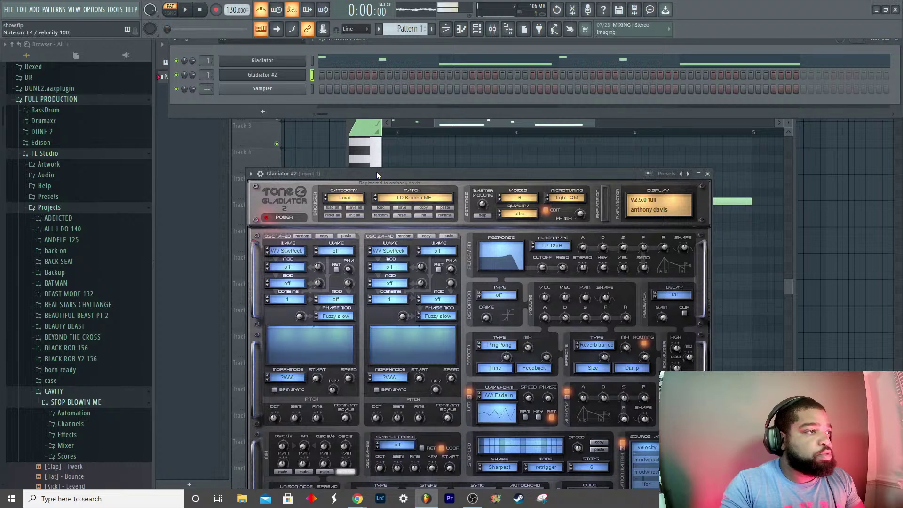
pyautogui.click(376, 198)
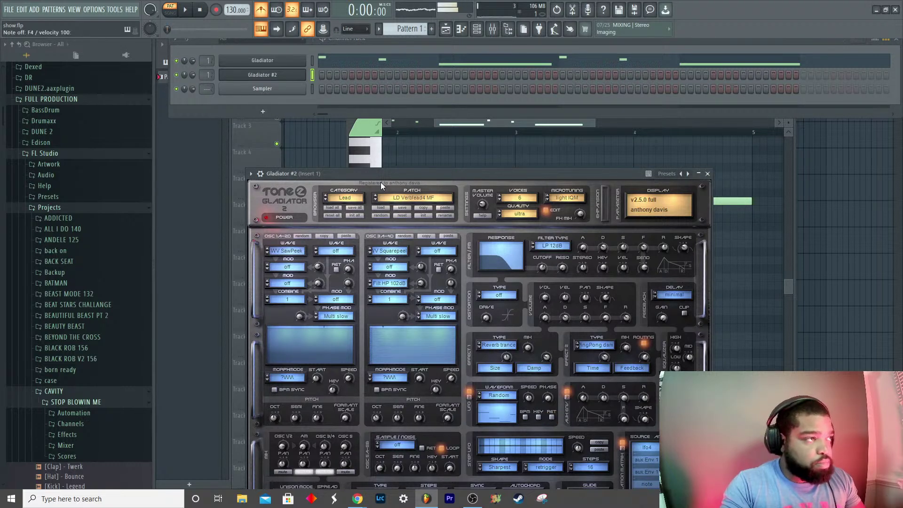
pyautogui.press('space')
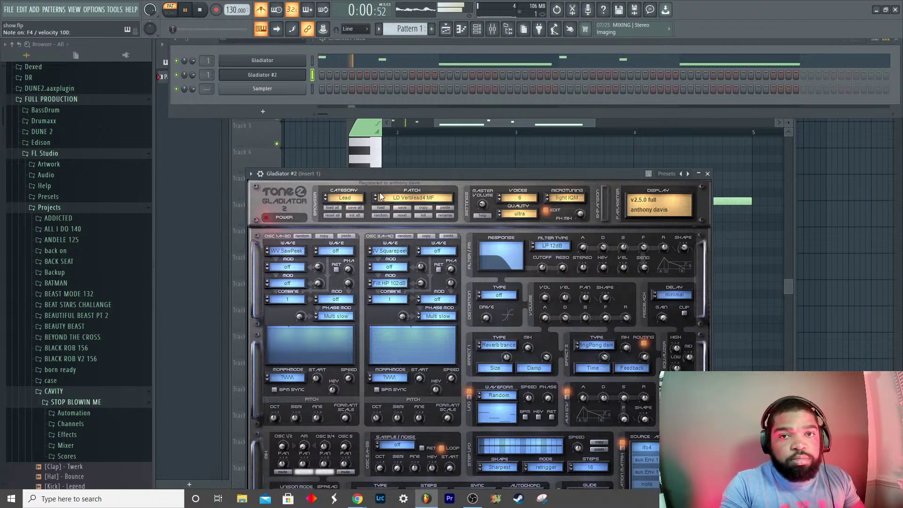
pyautogui.press('space')
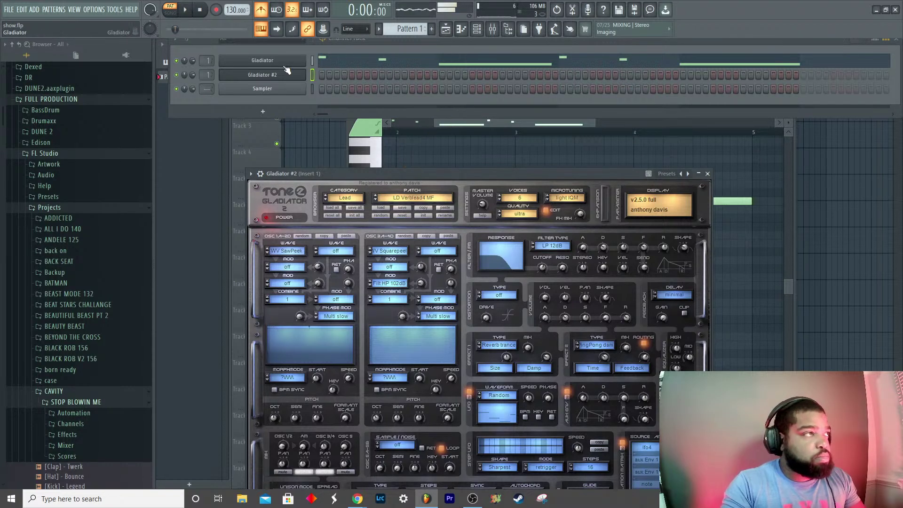
# Step: Add short, evenly spaced notes across bar 1 of the Gladiator #2 piano roll: four on F4 followed by four on E4
pyautogui.rightClick(287, 77)
pyautogui.click(311, 72)
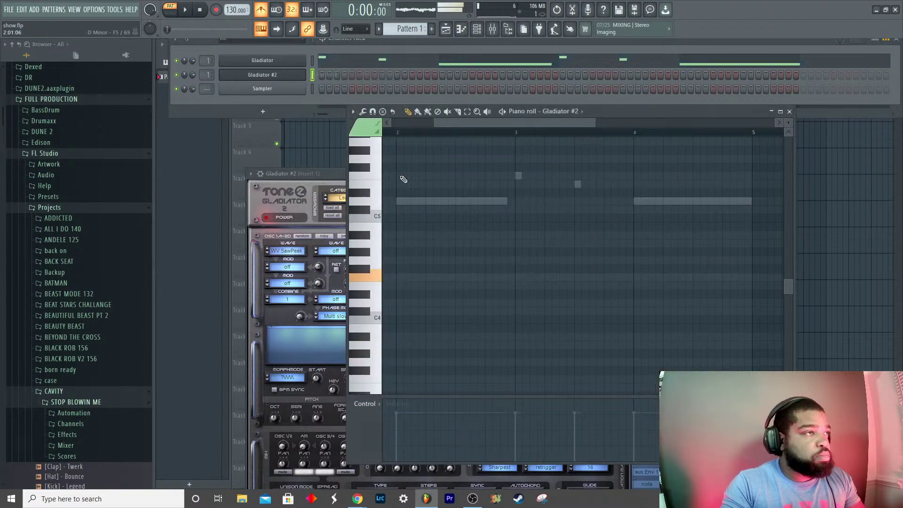
pyautogui.moveTo(444, 125); pyautogui.dragTo(402, 125)
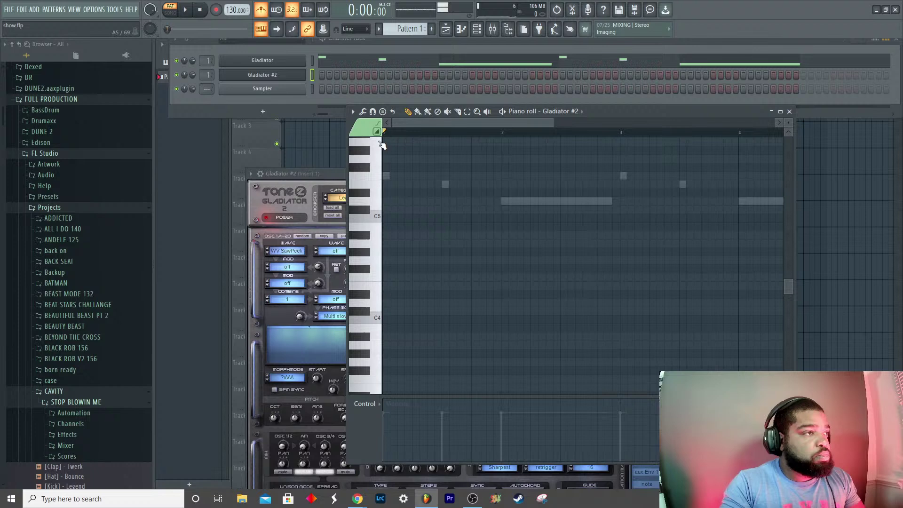
pyautogui.click(388, 279)
pyautogui.moveTo(490, 278); pyautogui.dragTo(386, 277)
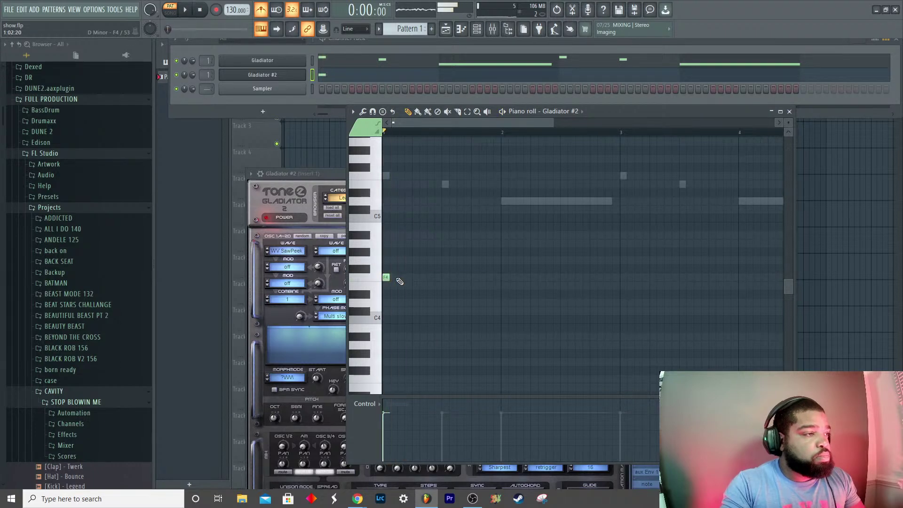
pyautogui.click(401, 278)
pyautogui.press('space')
pyautogui.click(416, 278)
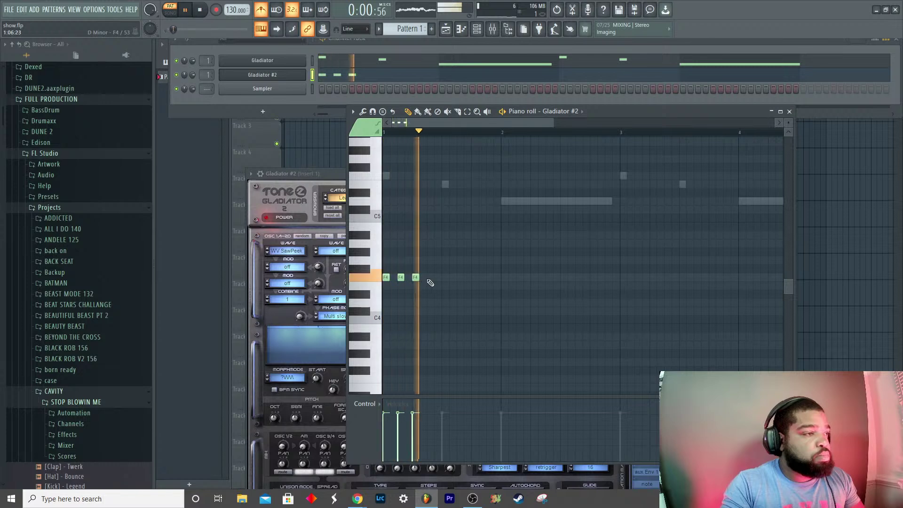
pyautogui.click(430, 278)
pyautogui.press('space')
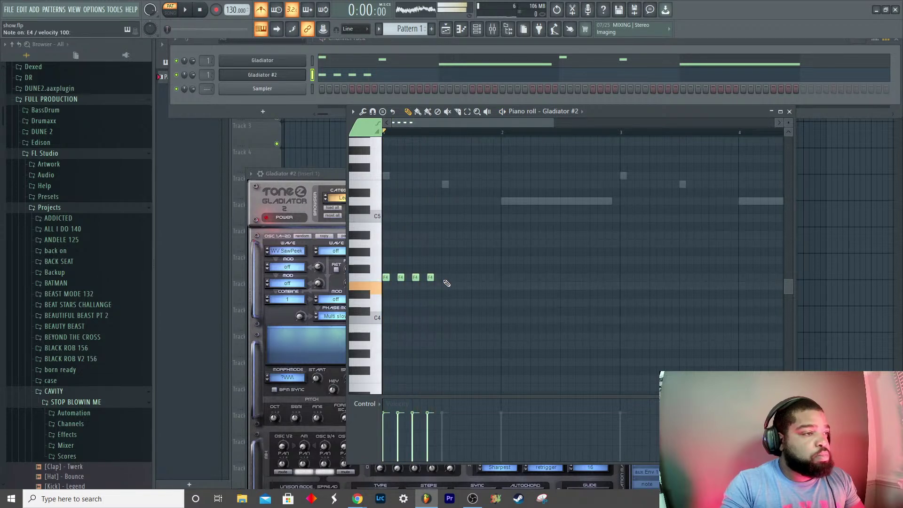
pyautogui.click(445, 284)
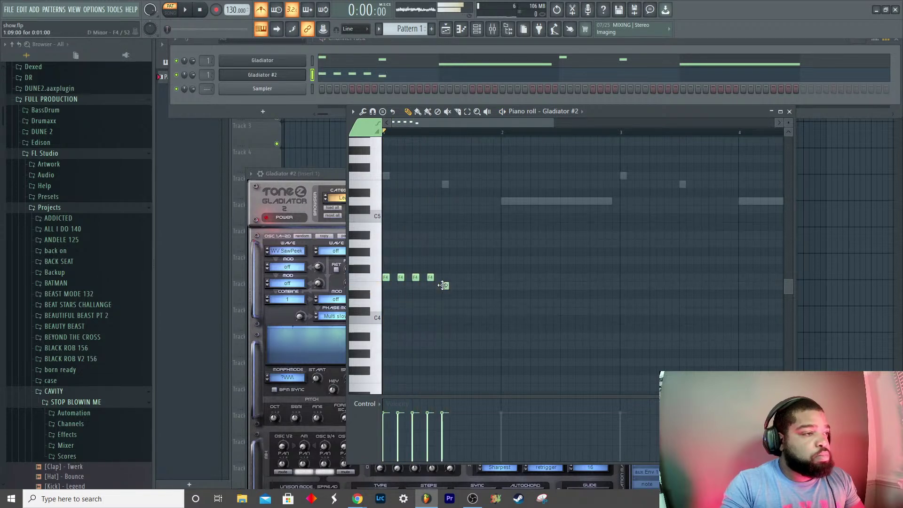
pyautogui.click(489, 286)
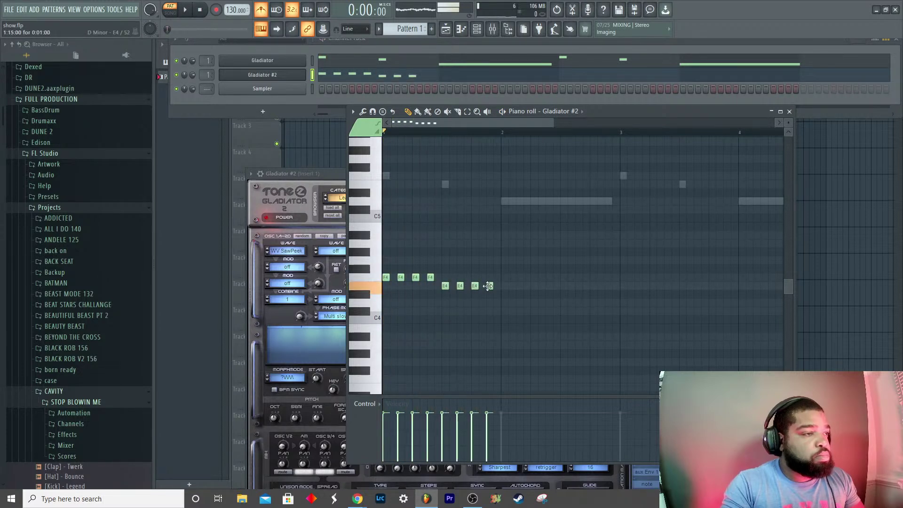
# Step: Add eight short, evenly spaced D4 notes across bar 2 of Gladiator #2 and play the pattern back
pyautogui.click(504, 303)
pyautogui.click(520, 303)
pyautogui.click(549, 303)
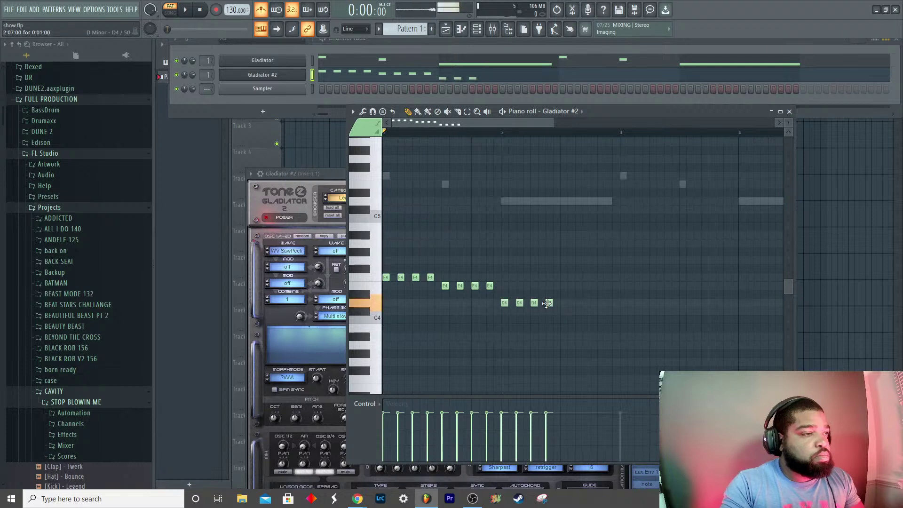
pyautogui.click(563, 303)
pyautogui.click(578, 303)
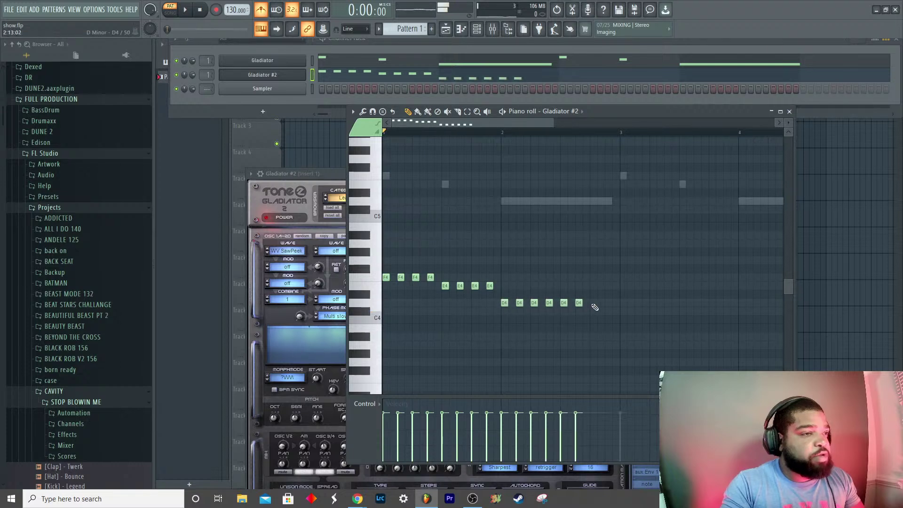
pyautogui.click(607, 303)
pyautogui.press('space')
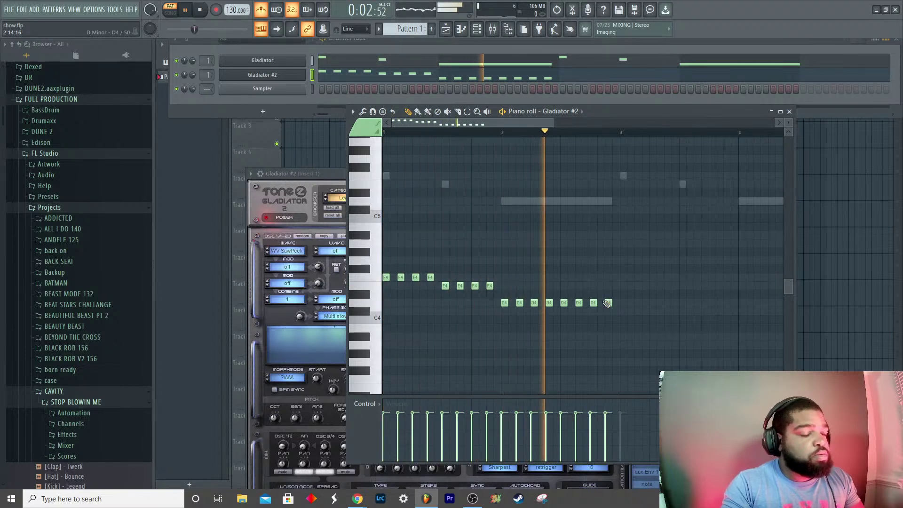
pyautogui.press('space')
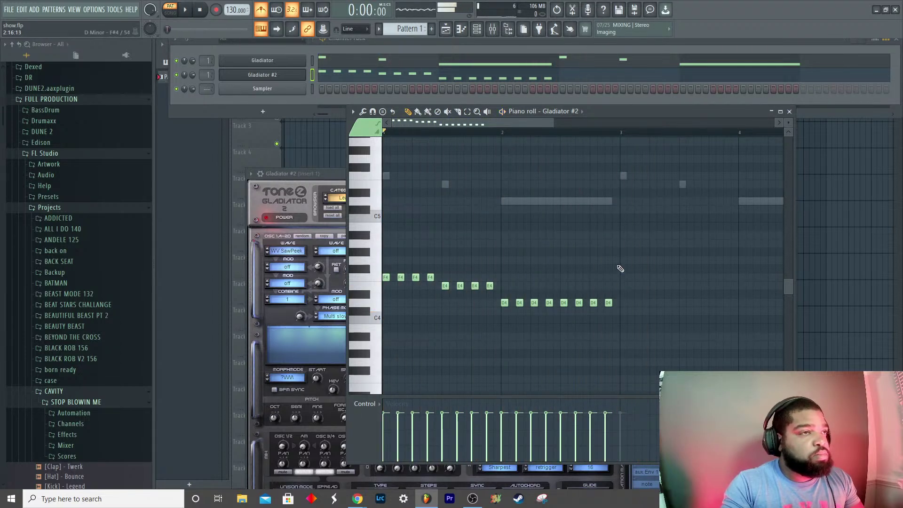
# Step: Duplicate the Gladiator #2 notes of bars 1 and 2 into bars 3 and 4, and play back from bar 3
pyautogui.moveTo(621, 132); pyautogui.dragTo(382, 132)
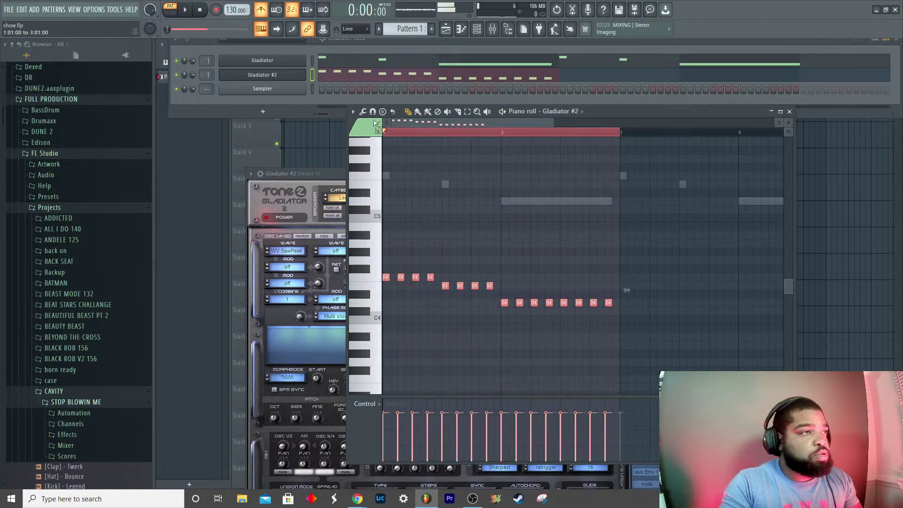
pyautogui.hotkey('ctrl', 'b')
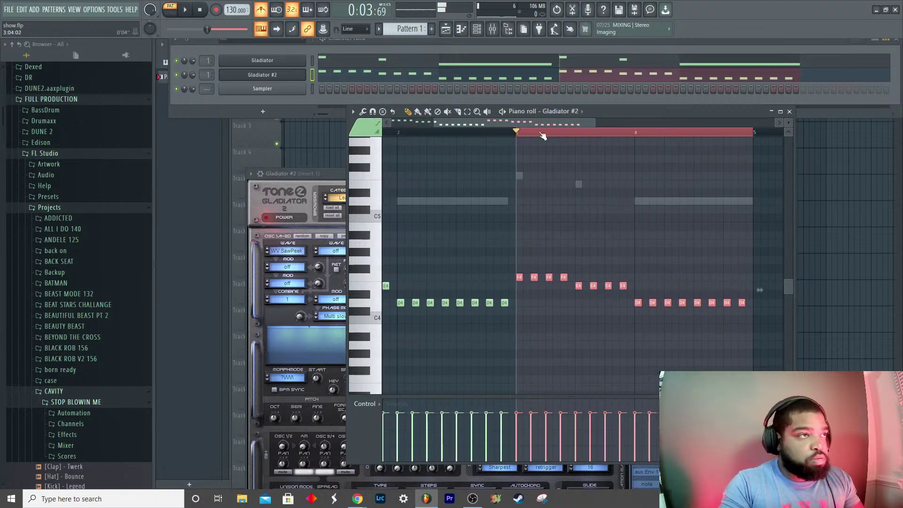
pyautogui.click(538, 132)
pyautogui.press('space')
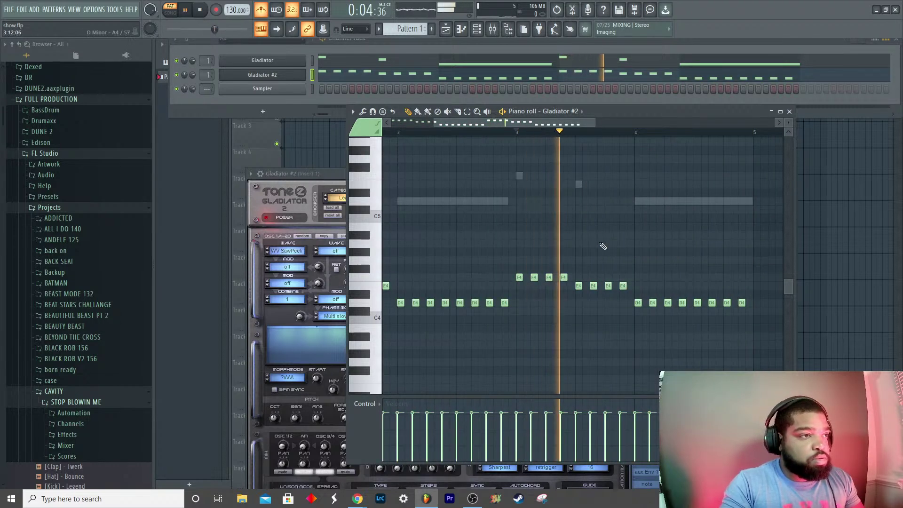
pyautogui.press('space')
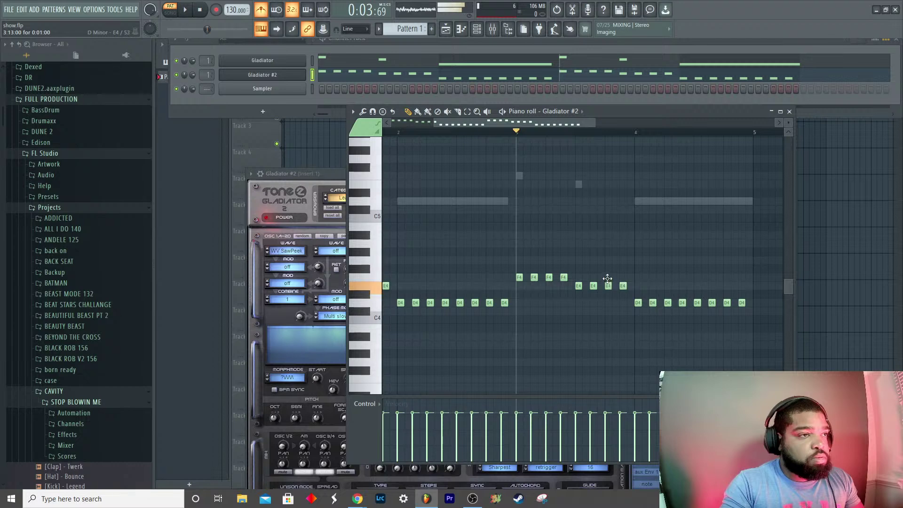
# Step: Raise the last two E4 notes of bar 3 to F4 and G4 respectively, and listen to the change
pyautogui.moveTo(607, 278); pyautogui.dragTo(609, 278)
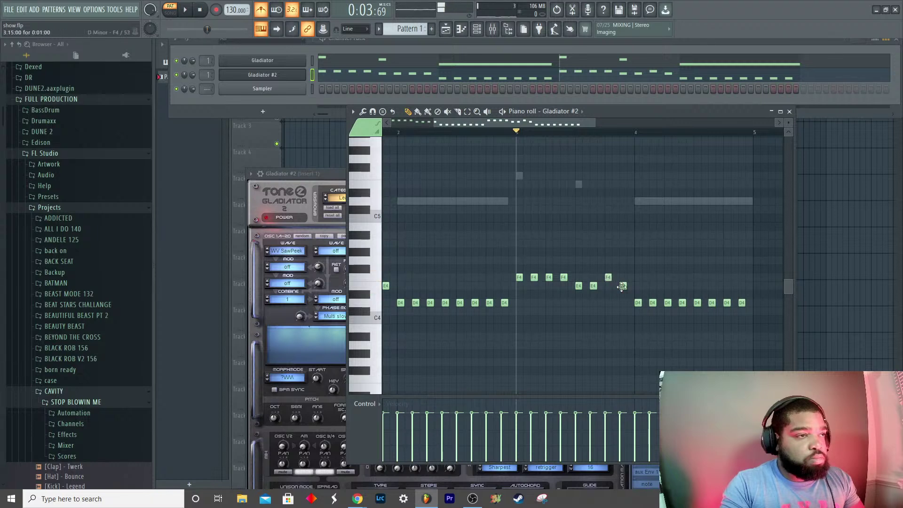
pyautogui.moveTo(622, 285); pyautogui.dragTo(623, 262)
pyautogui.press('space')
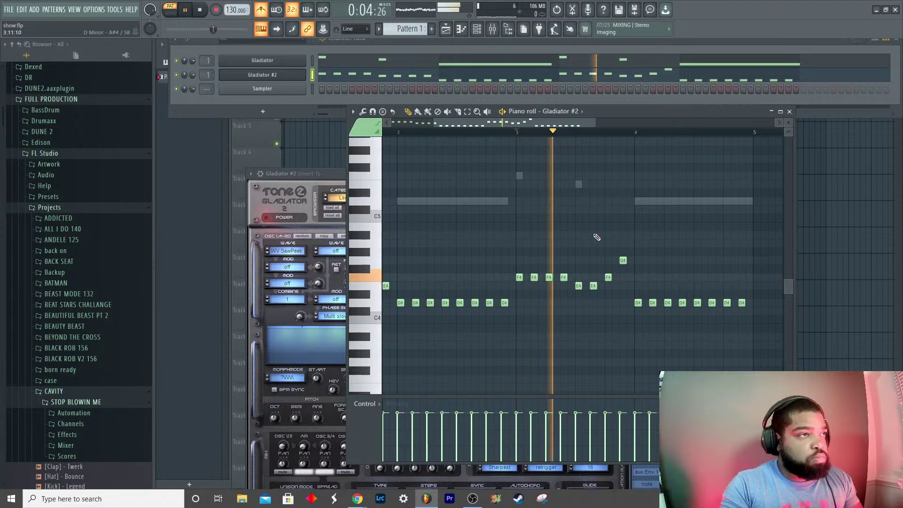
# Step: Route Gladiator #2 to mixer track 2, clone the channel, and route the clone to mixer track 3
pyautogui.click(789, 111)
pyautogui.rightClick(264, 89)
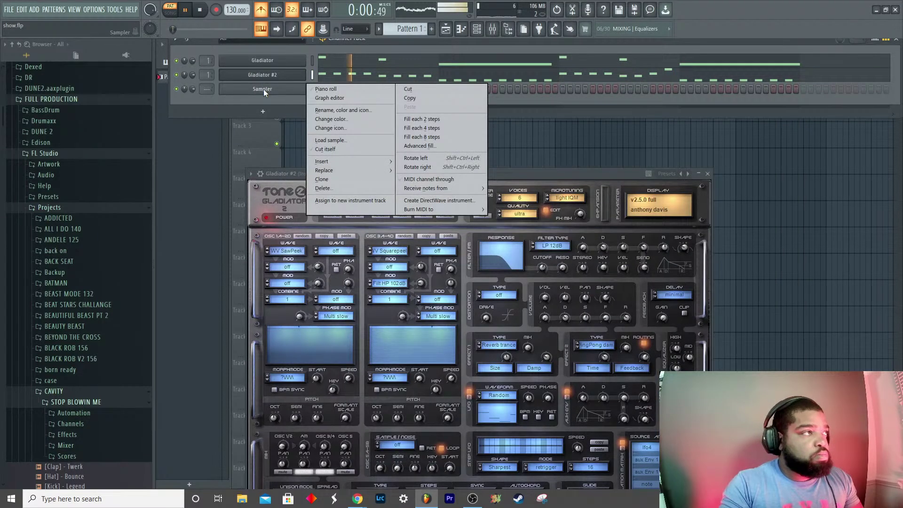
pyautogui.click(239, 108)
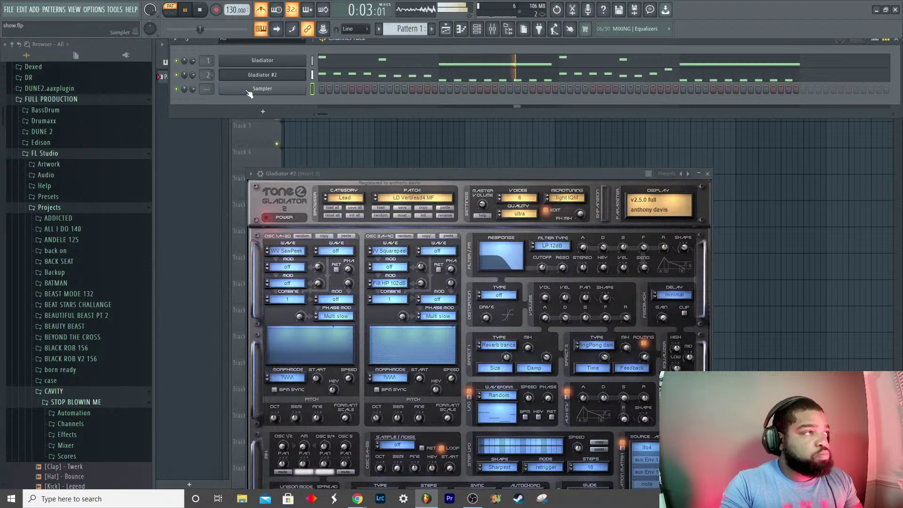
pyautogui.rightClick(261, 75)
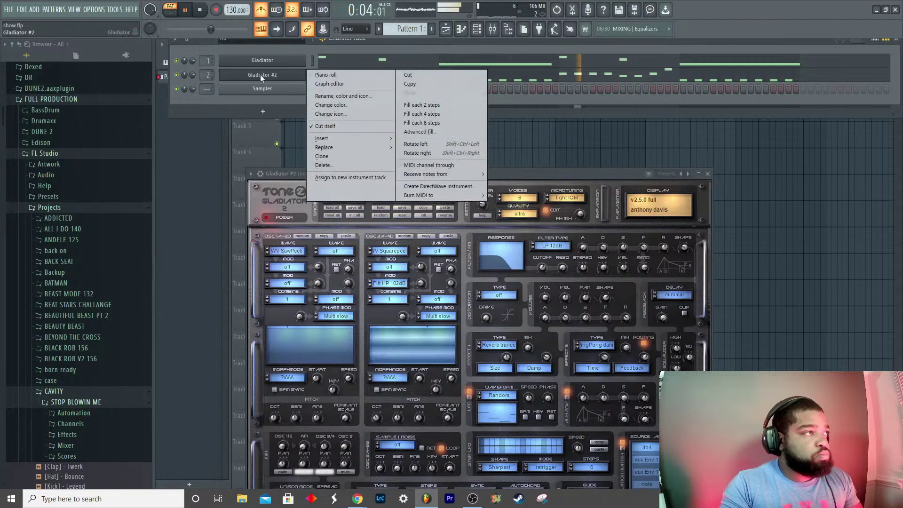
pyautogui.click(338, 157)
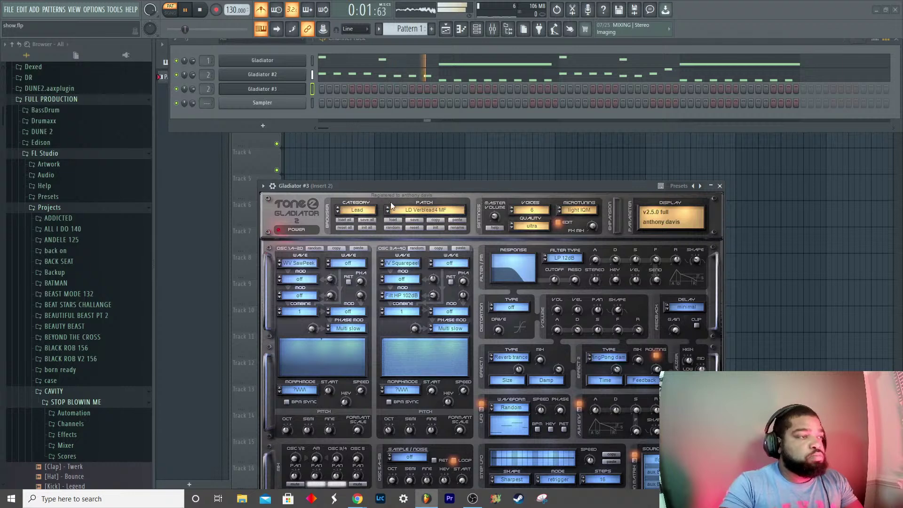
pyautogui.press('Escape')
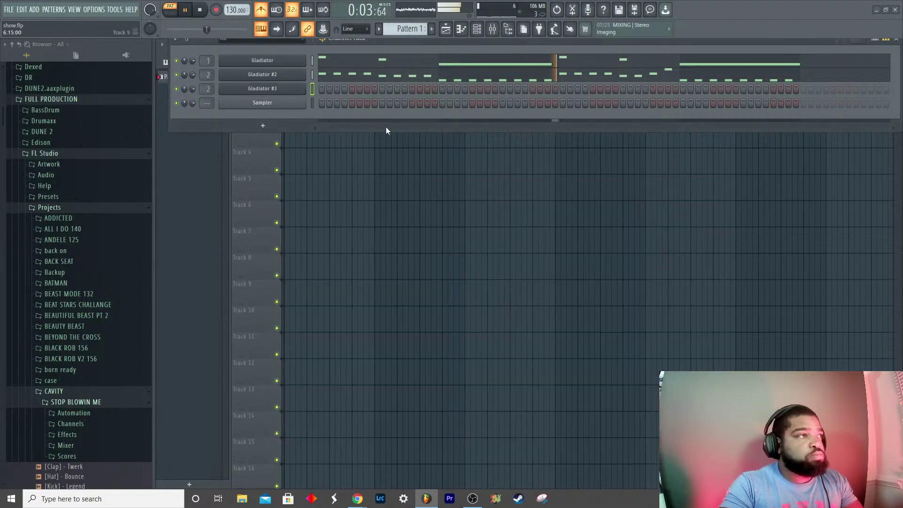
pyautogui.scroll(1, 208, 88)
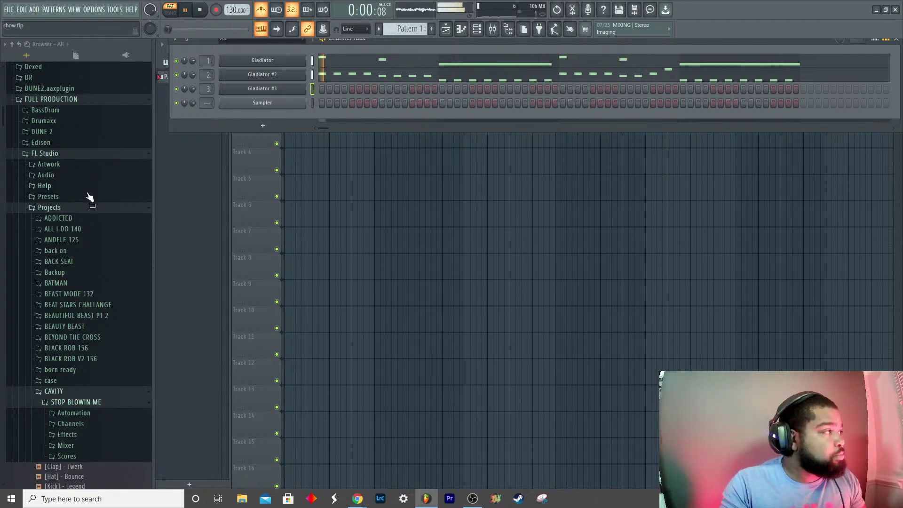
# Step: Collapse the Projects folder in the browser and expand the DJ Shawdi P Certified kit inside DRUM KITS
pyautogui.click(76, 210)
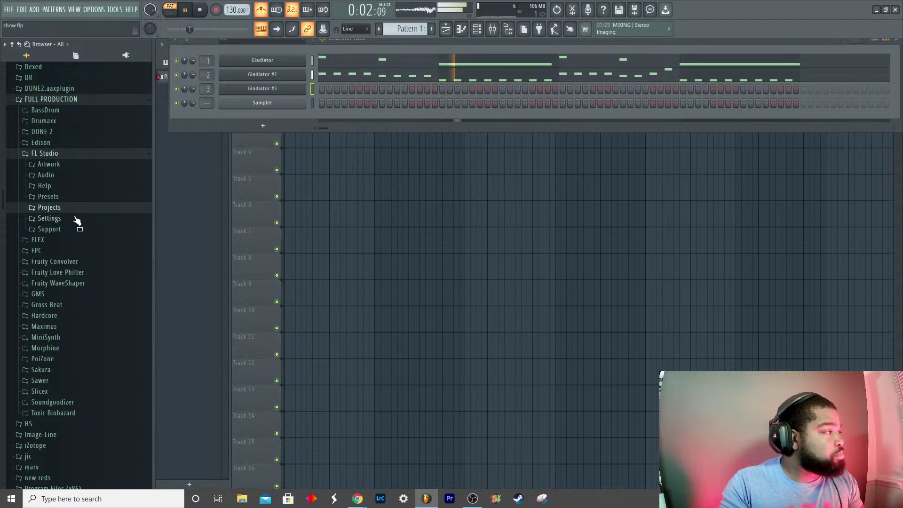
pyautogui.scroll(4, 75, 217)
pyautogui.scroll(5, 68, 209)
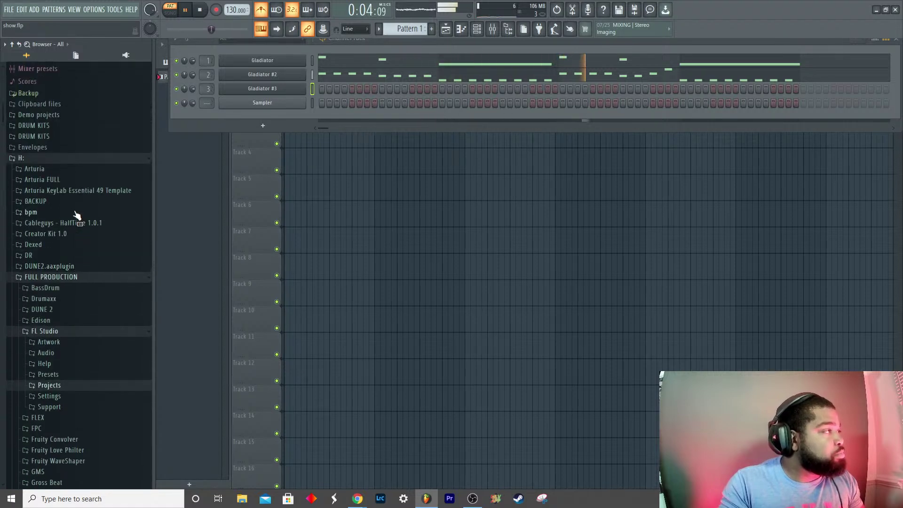
pyautogui.click(59, 197)
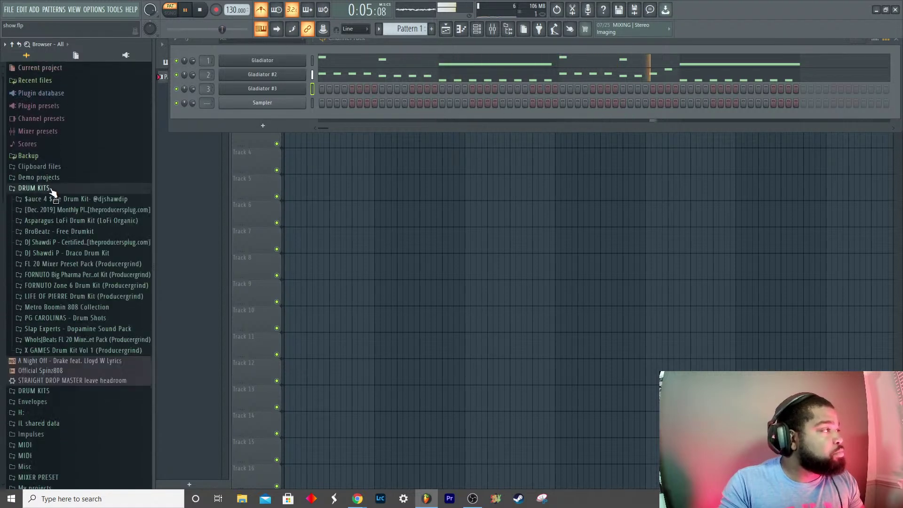
pyautogui.click(73, 243)
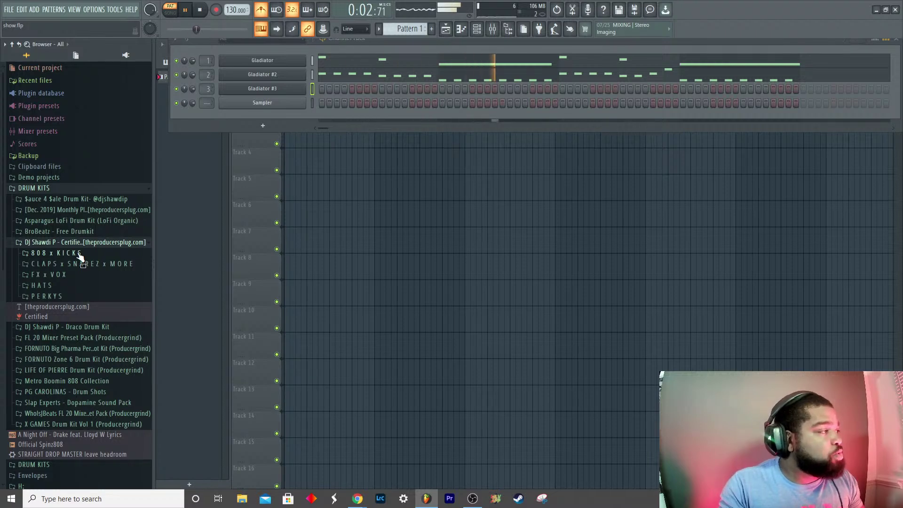
# Step: Browse the 808 x KICKS folder of the DJ Shawdi P Certified kit and add [Kick] - Hitta as a channel
pyautogui.click(80, 254)
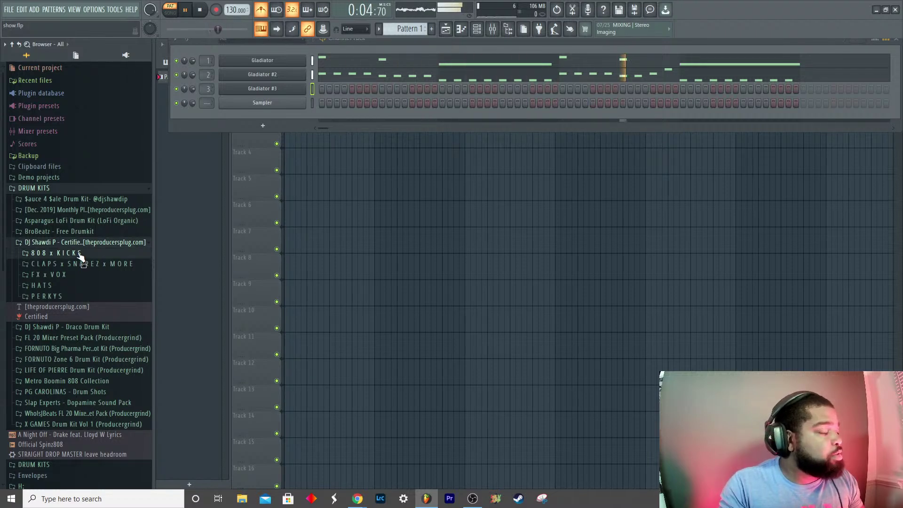
pyautogui.click(77, 255)
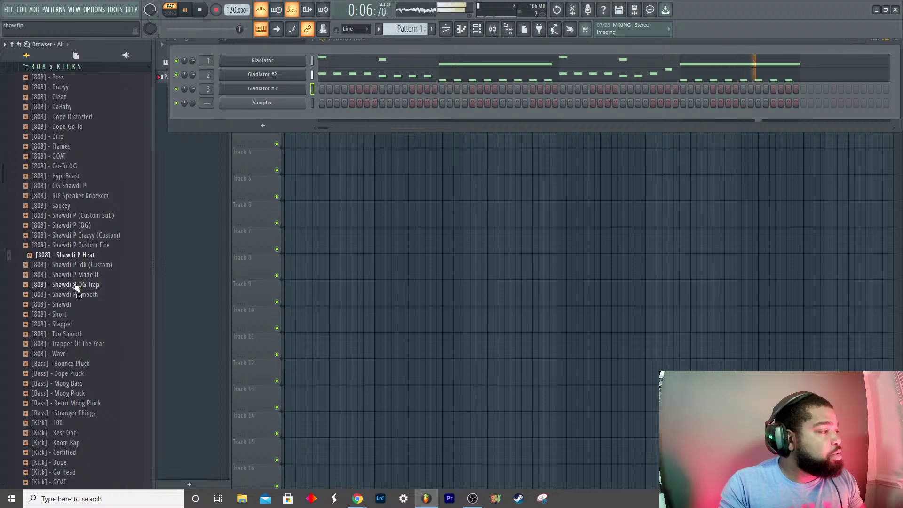
pyautogui.scroll(-2, 76, 292)
pyautogui.press('space')
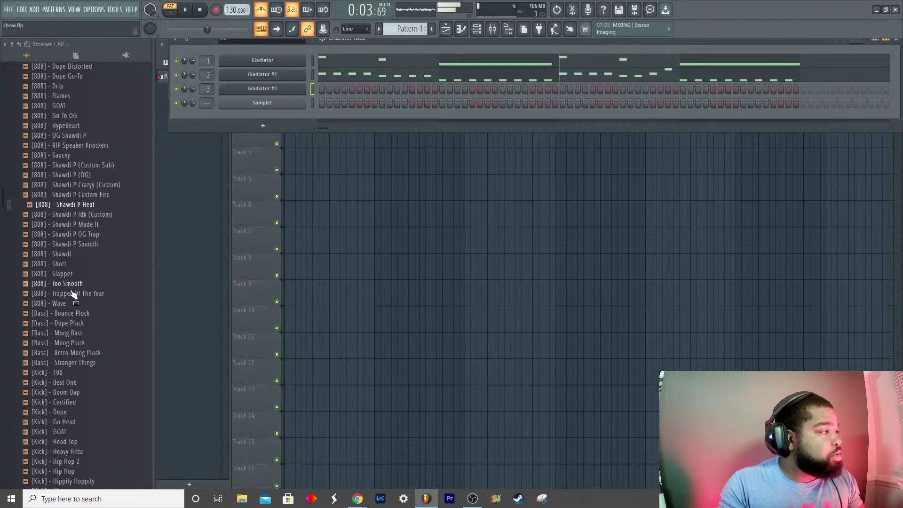
pyautogui.scroll(-8, 74, 295)
pyautogui.click(59, 257)
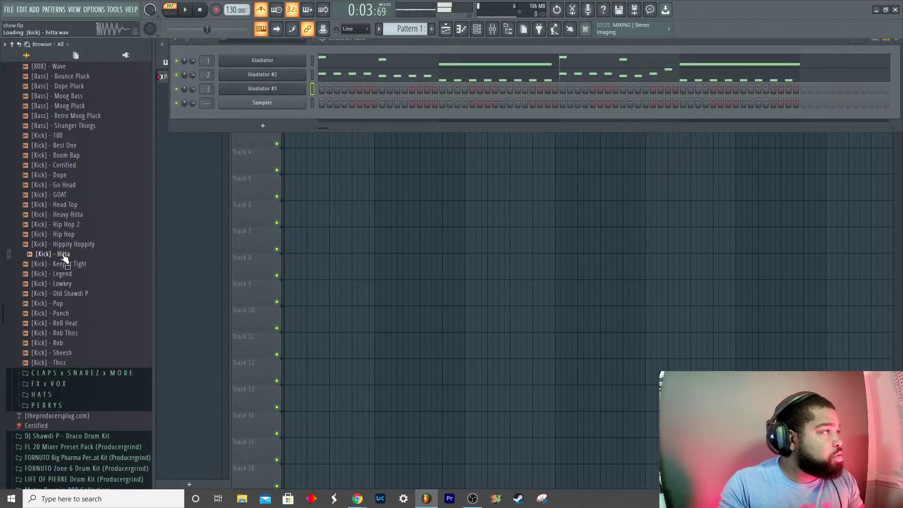
pyautogui.moveTo(65, 258); pyautogui.dragTo(256, 95)
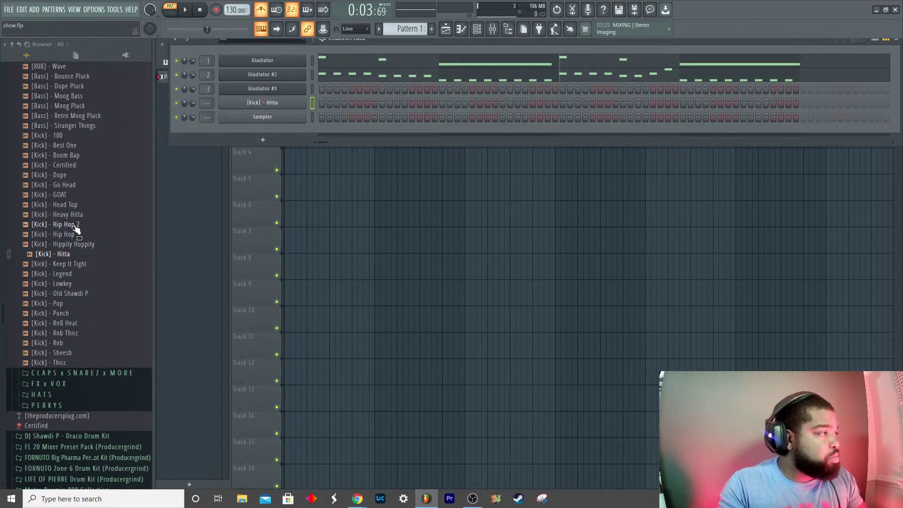
# Step: Add [Kick] - GOAT as a channel and delete the [Kick] - Hitta and Sampler channels
pyautogui.click(77, 195)
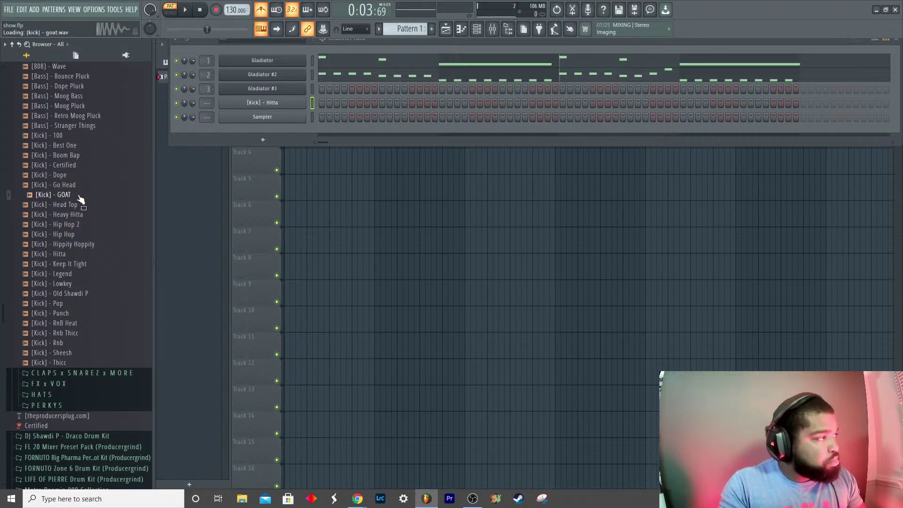
pyautogui.moveTo(79, 197); pyautogui.dragTo(272, 132)
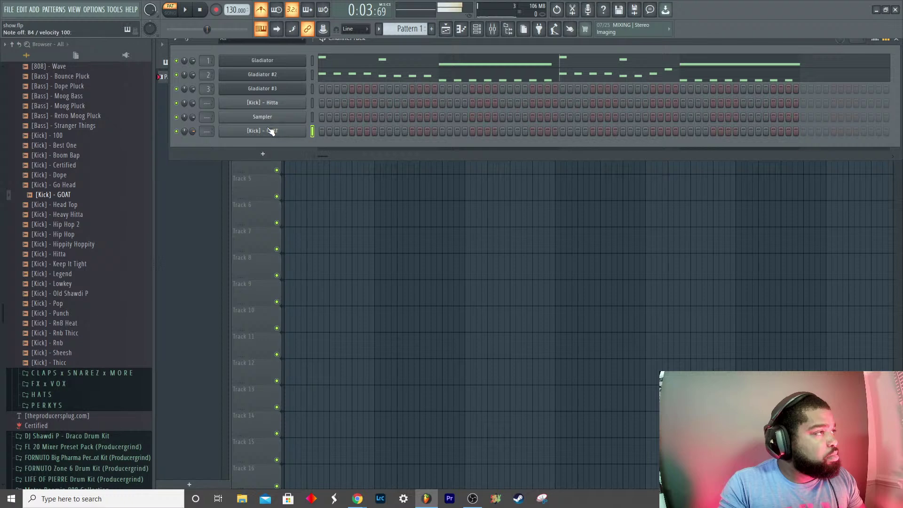
pyautogui.rightClick(275, 104)
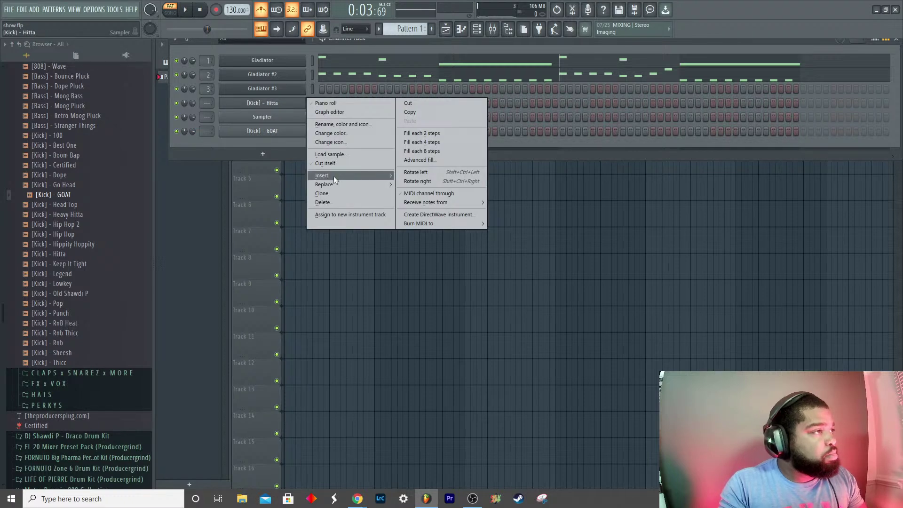
pyautogui.click(329, 198)
pyautogui.rightClick(292, 103)
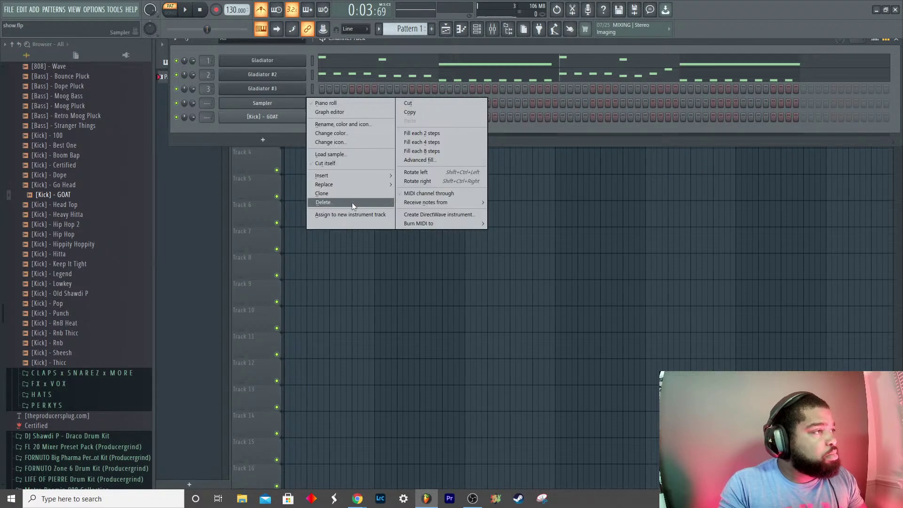
pyautogui.click(332, 201)
# Step: Route [Kick] - GOAT to mixer track 4 and rehearse the kick over the playing pattern
pyautogui.click(237, 106)
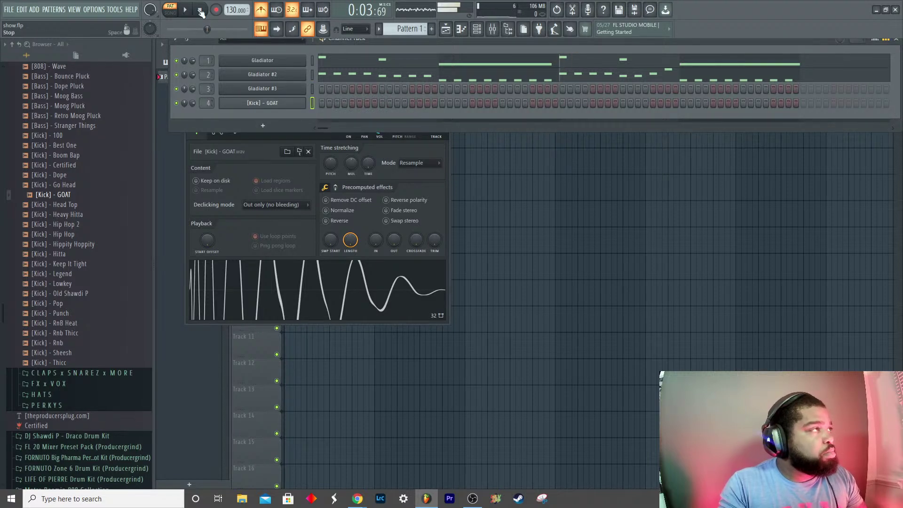
pyautogui.press('space')
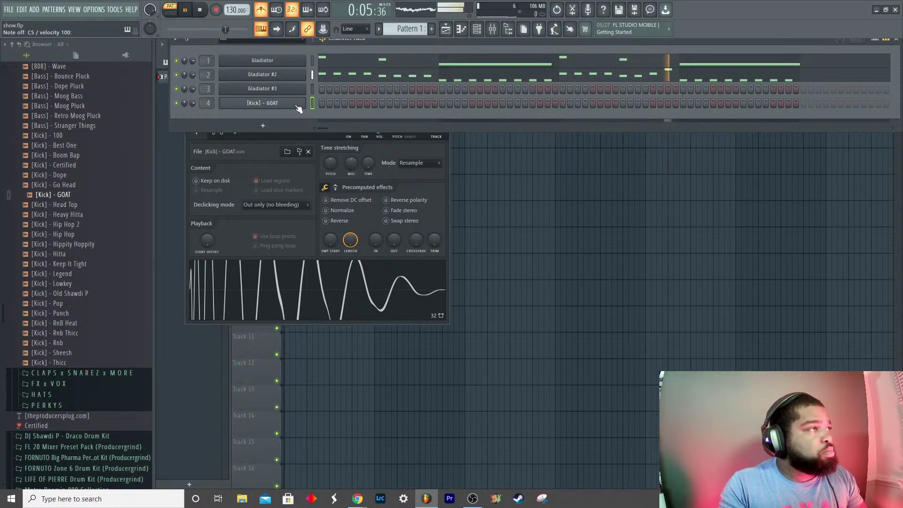
pyautogui.press('space')
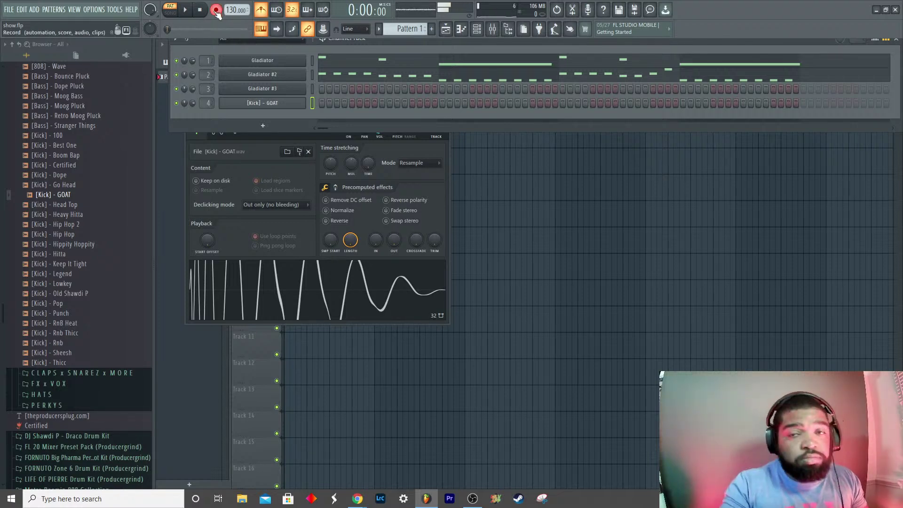
# Step: Record live [Kick] - GOAT hits at the start of all four bars and in the middle of bars 1 and 3
pyautogui.press('space')
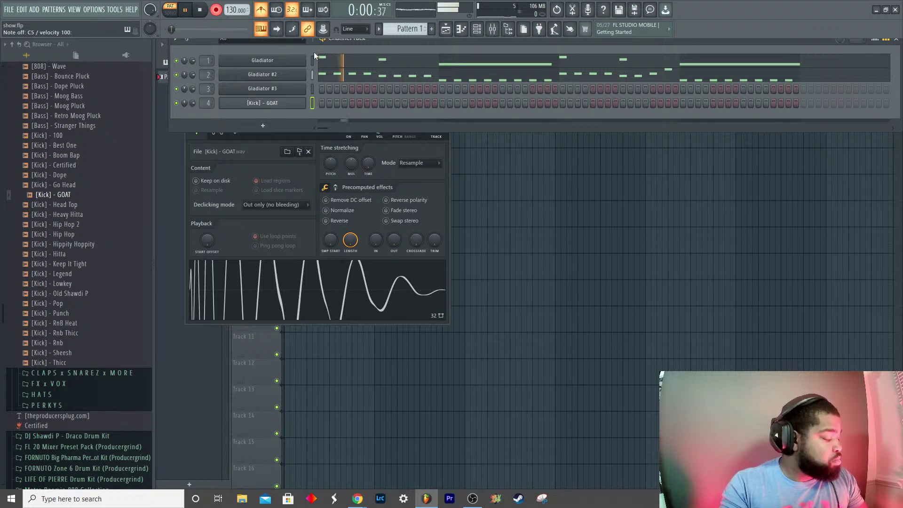
pyautogui.press('z')
pyautogui.press('z')
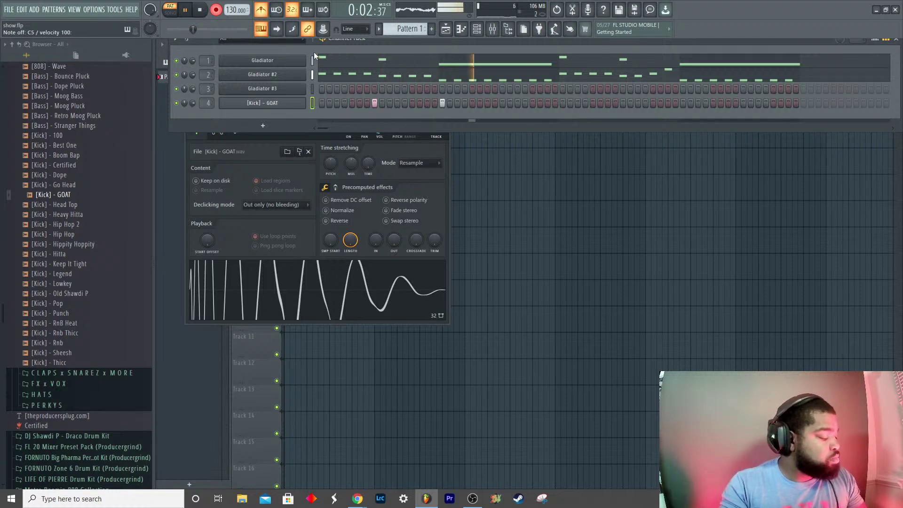
pyautogui.press('z')
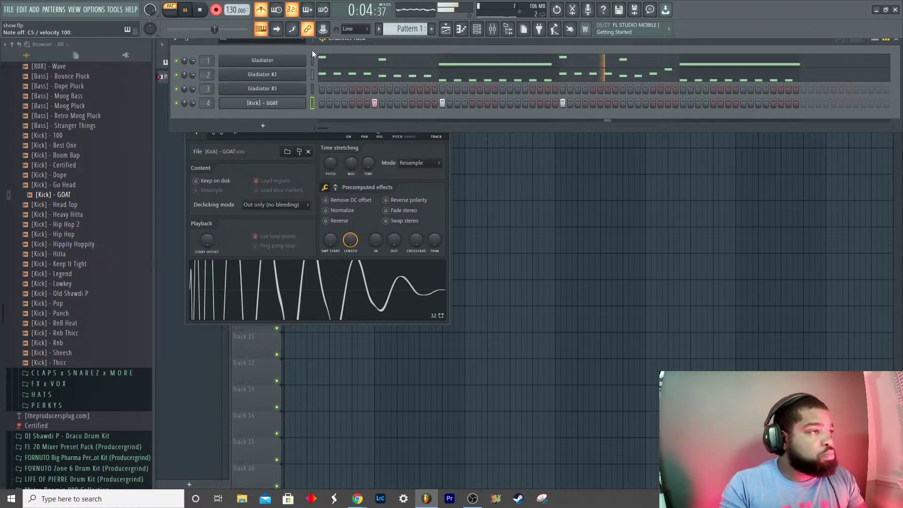
pyautogui.press('z')
pyautogui.press('z')
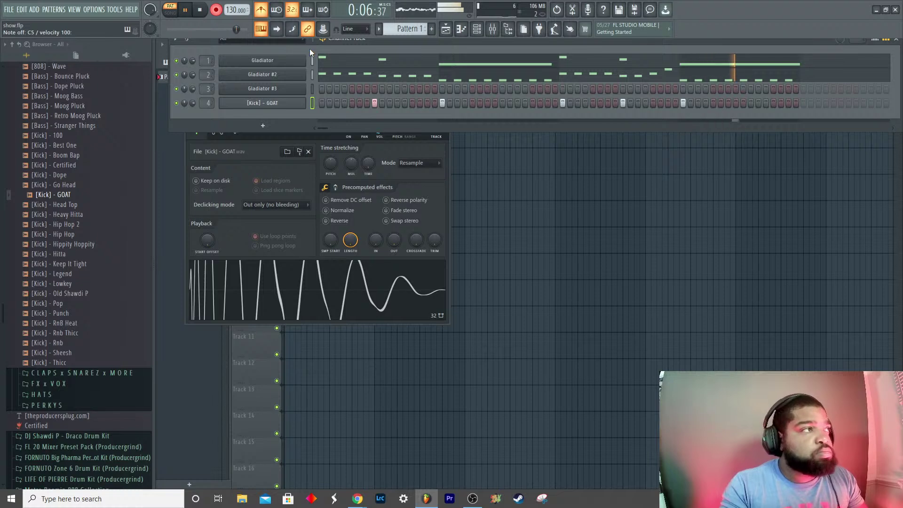
pyautogui.press('space')
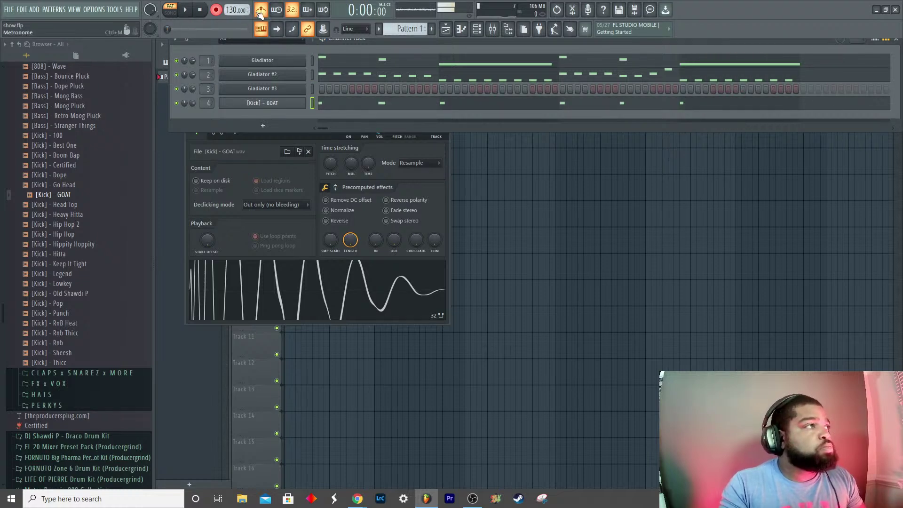
# Step: Turn off the metronome, quantize all the recorded [Kick] - GOAT notes, and play back the pattern
pyautogui.click(332, 104)
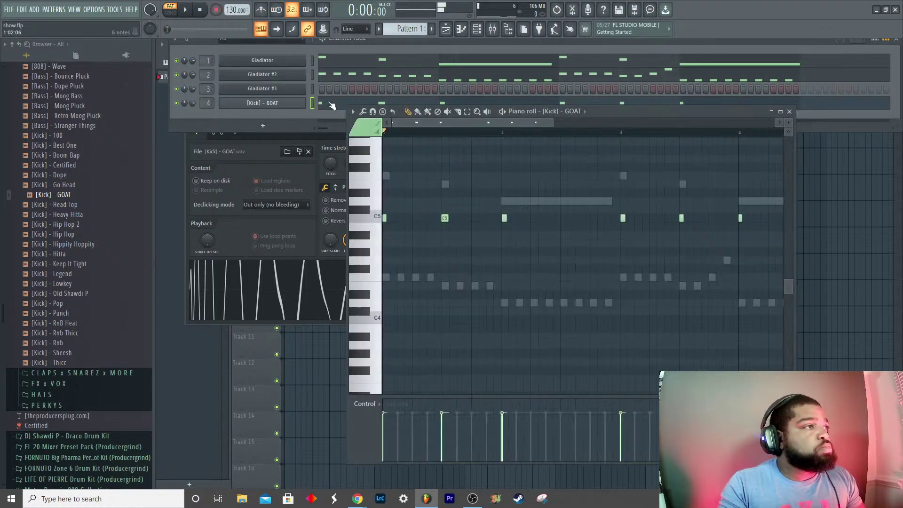
pyautogui.hotkey('ctrl', 'a')
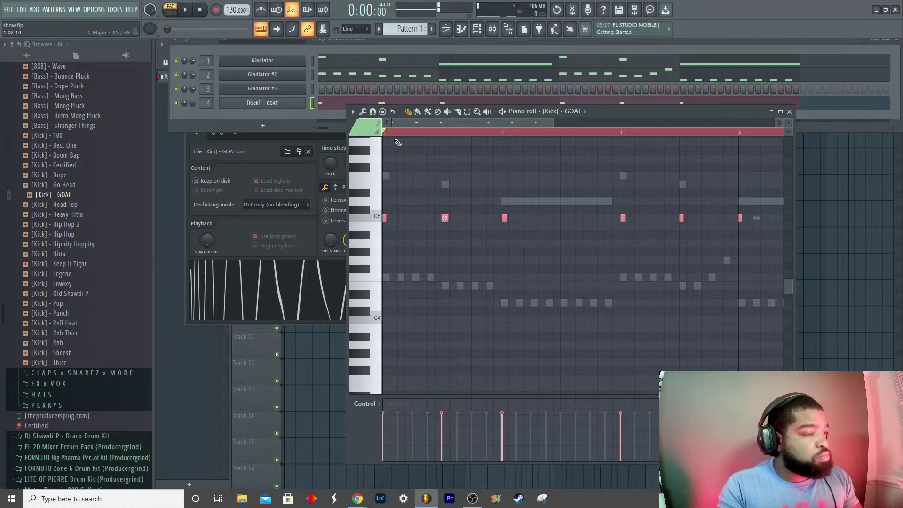
pyautogui.hotkey('ctrl', 'q')
pyautogui.click(790, 112)
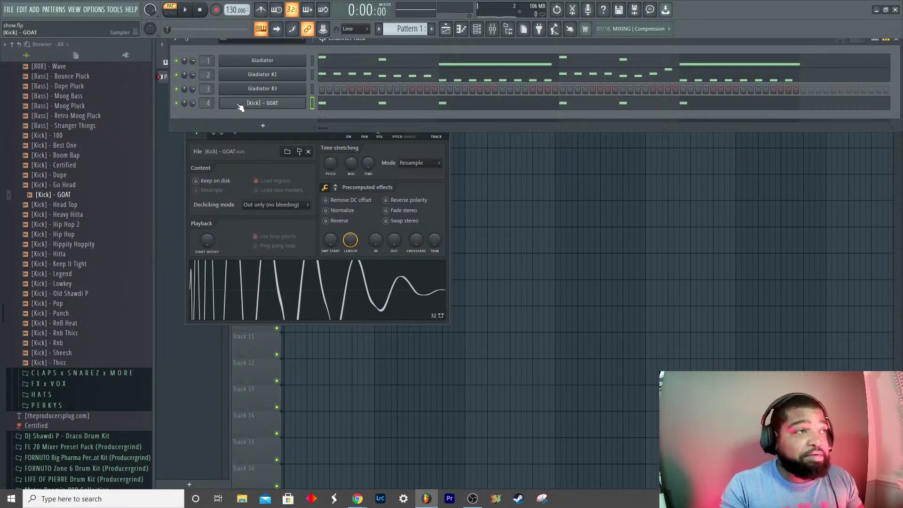
pyautogui.press('space')
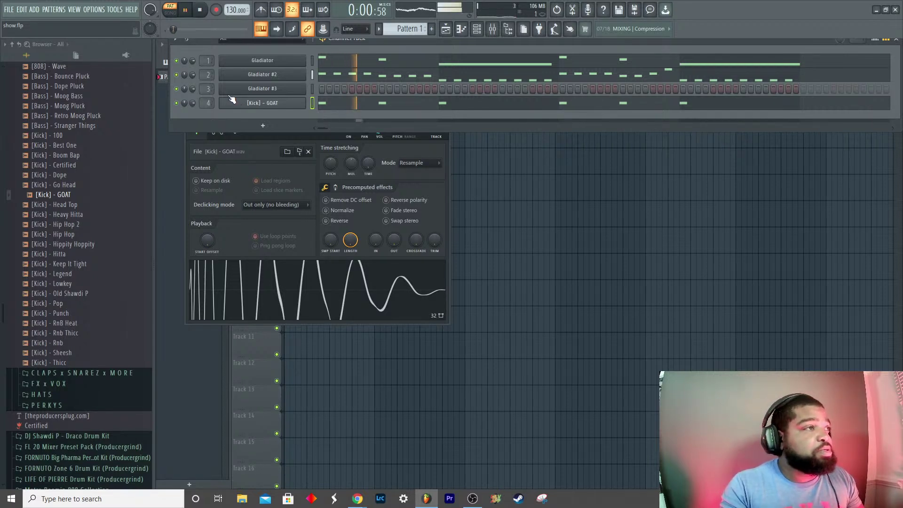
# Step: Audition snares in the CLAPS x SNAREZ x MORE folder and add [Snare] - Live 2 as a channel
pyautogui.scroll(1, 68, 186)
pyautogui.scroll(7, 68, 188)
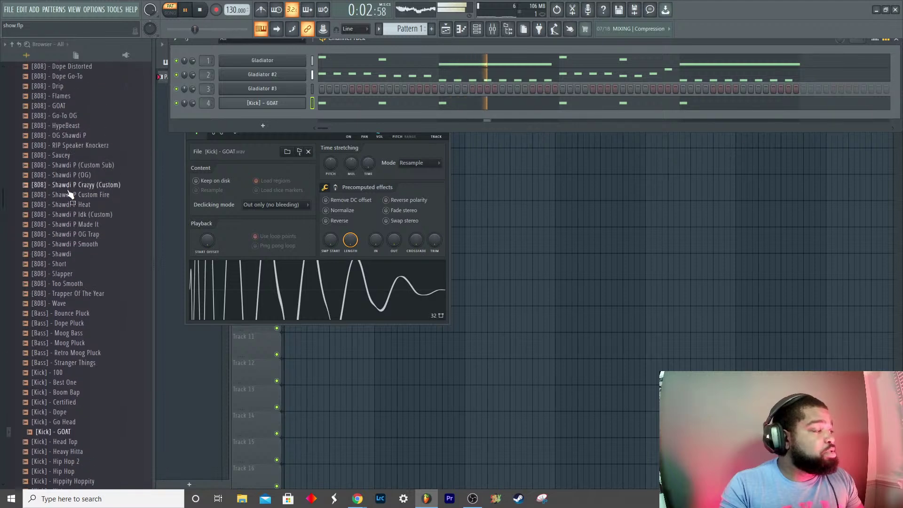
pyautogui.click(68, 136)
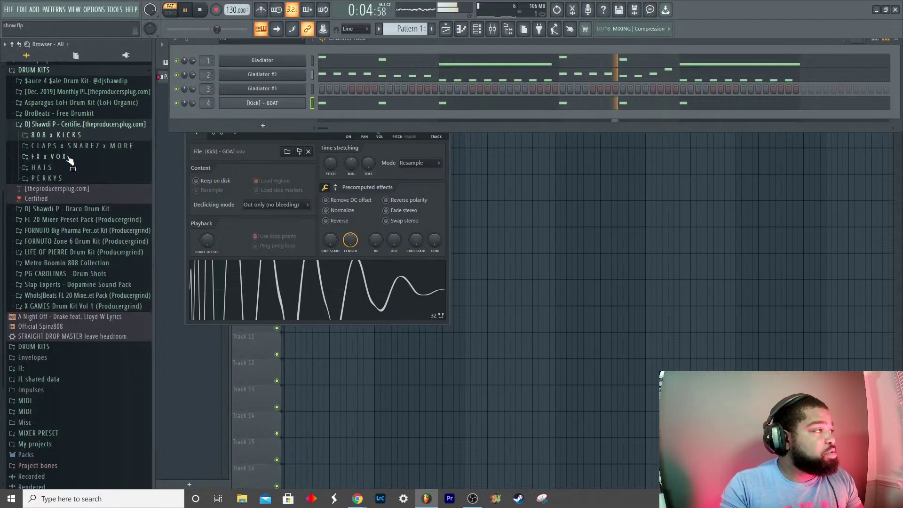
pyautogui.click(74, 150)
pyautogui.scroll(-6, 70, 301)
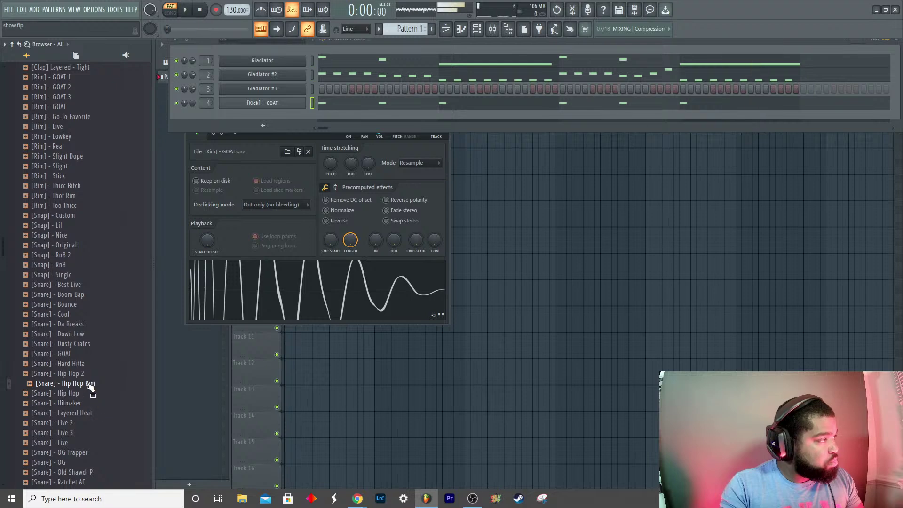
pyautogui.scroll(-2, 84, 410)
pyautogui.click(71, 383)
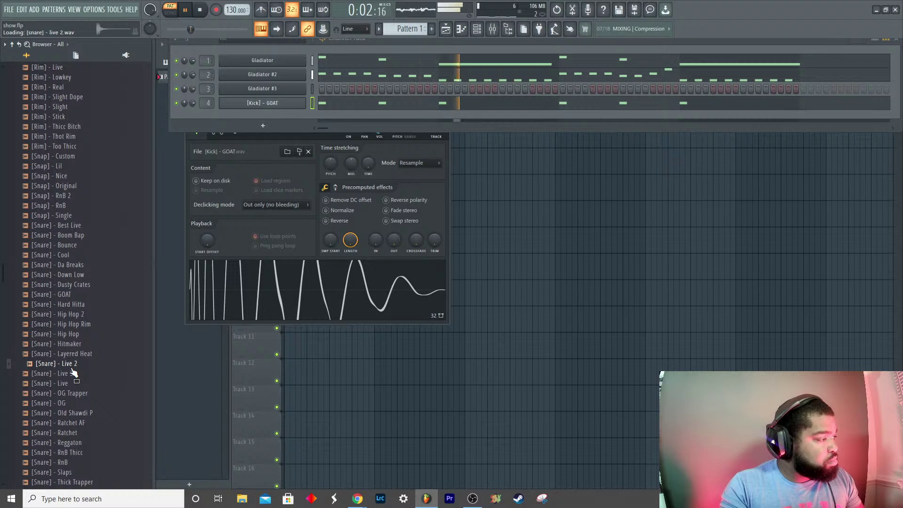
pyautogui.moveTo(274, 123); pyautogui.dragTo(274, 116)
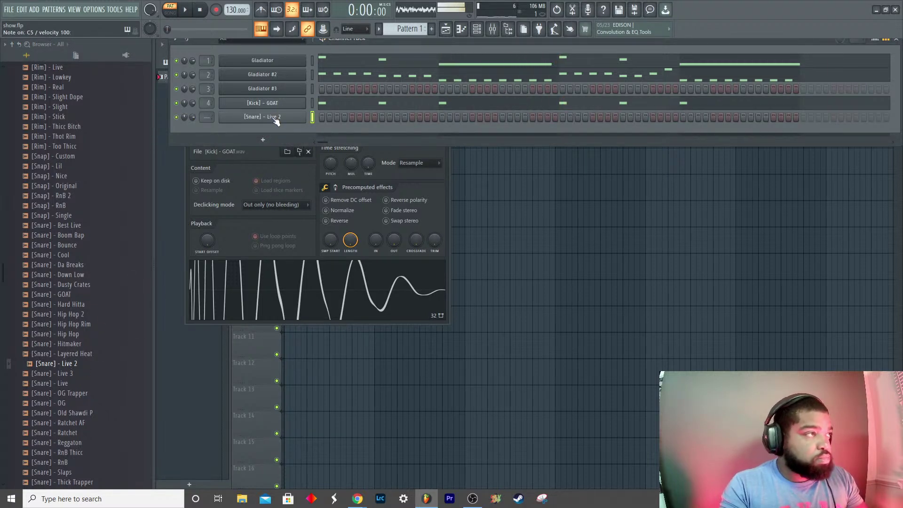
# Step: Fill [Snare] - Live 2 every 8 steps, clear the hits at the bar starts, and listen to the pattern
pyautogui.rightClick(303, 116)
pyautogui.click(340, 116)
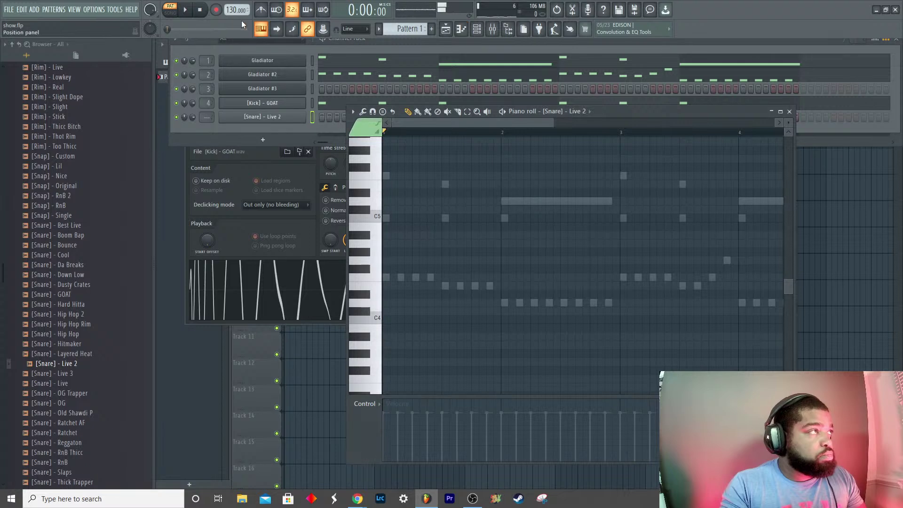
pyautogui.rightClick(290, 117)
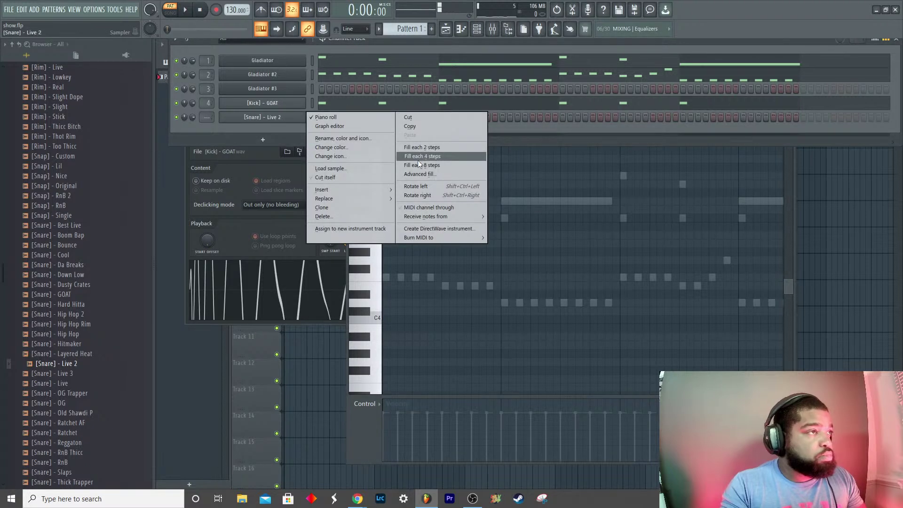
pyautogui.click(417, 160)
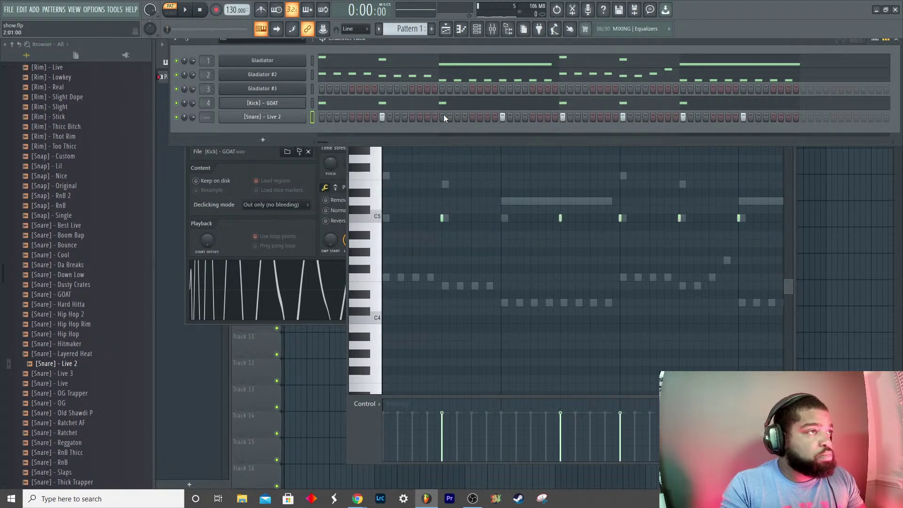
pyautogui.click(563, 117)
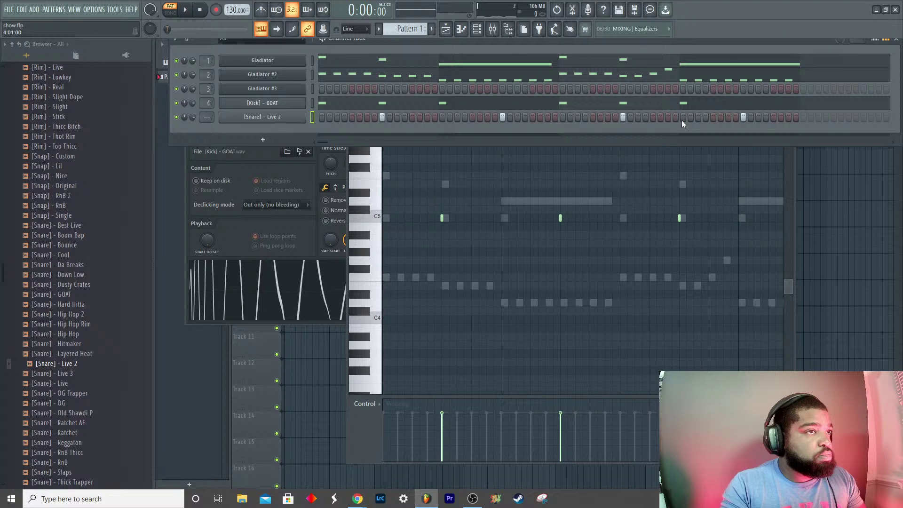
pyautogui.press('space')
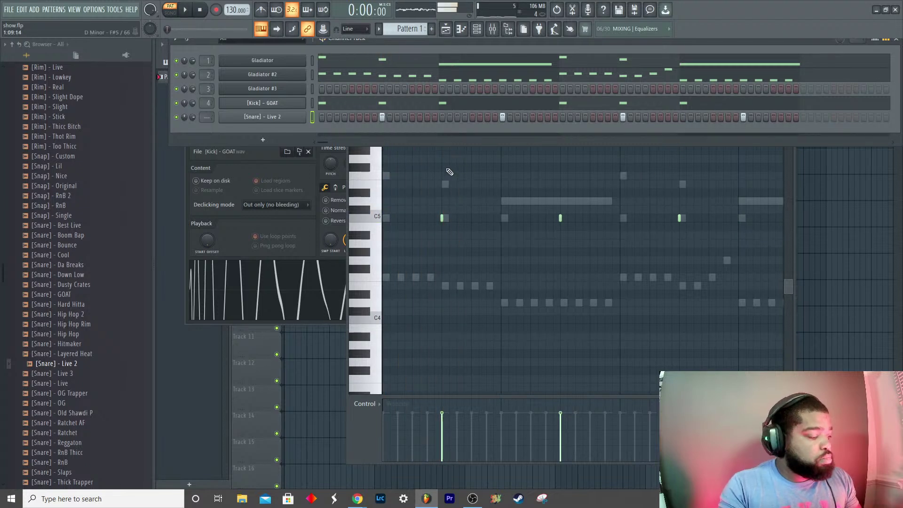
# Step: Fill [Snare] - Live 2 every 8 steps again, rotate the hits three steps later, and play the pattern
pyautogui.rightClick(289, 117)
pyautogui.click(430, 165)
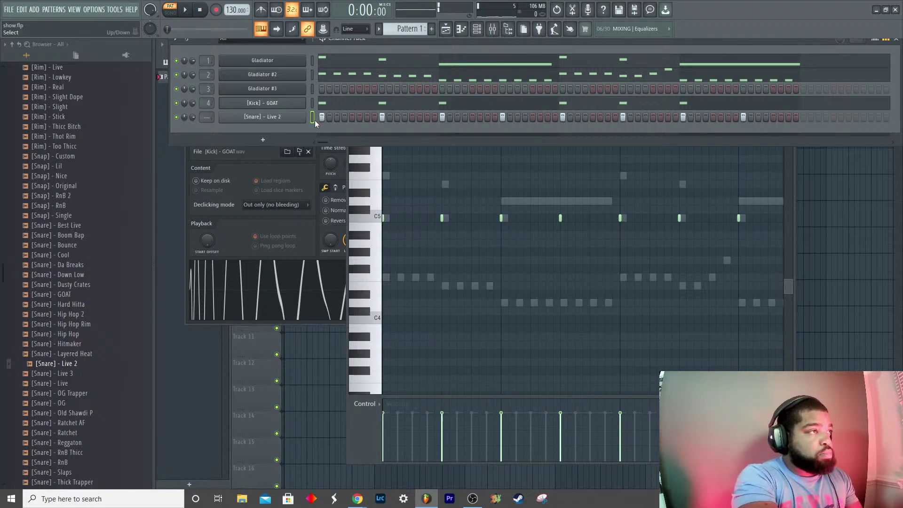
pyautogui.rightClick(291, 117)
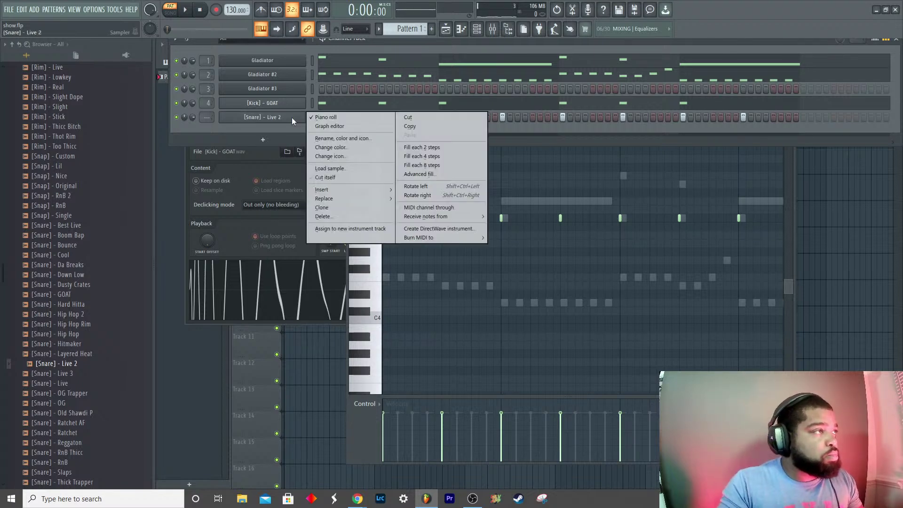
pyautogui.click(243, 128)
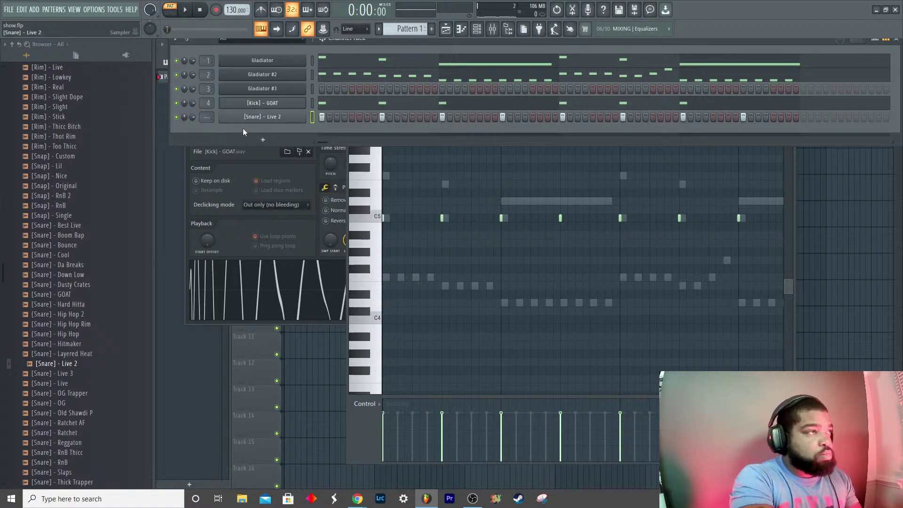
pyautogui.hotkey('ctrl', 'shift', 'Right')
pyautogui.hotkey('ctrl', 'shift', 'Right')
pyautogui.hotkey('ctrl', 'shift', 'Right')
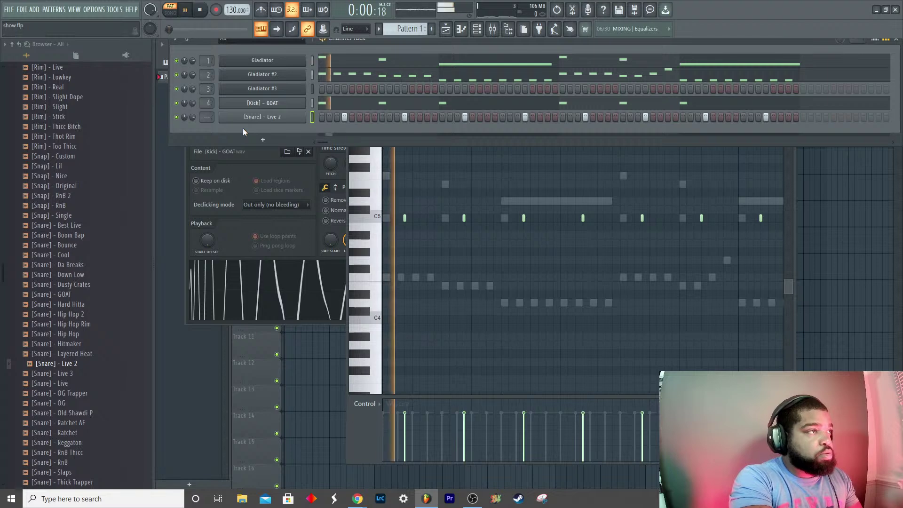
# Step: Rotate the [Snare] - Live 2 hits one step later, play the pattern, and route the snare to mixer track 5
pyautogui.hotkey('ctrl', 'shift', 'Right')
pyautogui.press('space')
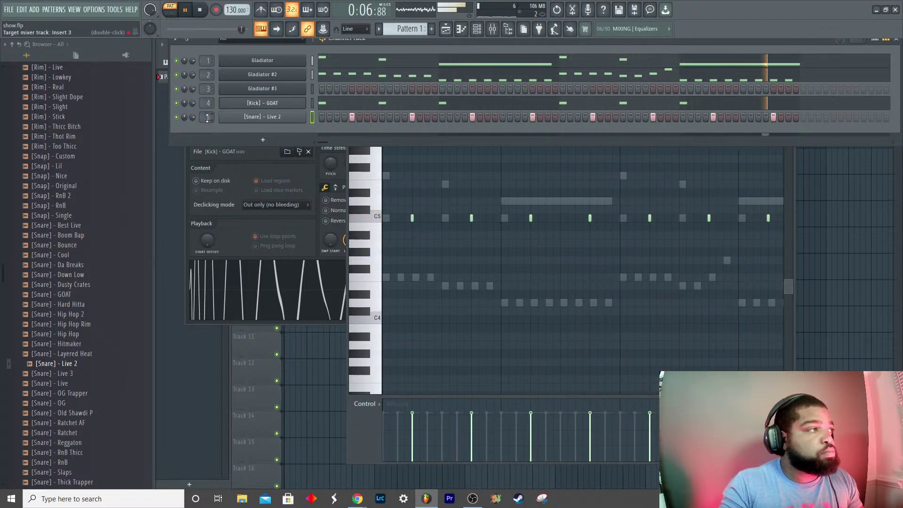
# Step: Open the [Snare] - Live 2 notes in the piano roll, transpose them all down to F4, and listen
pyautogui.rightClick(308, 118)
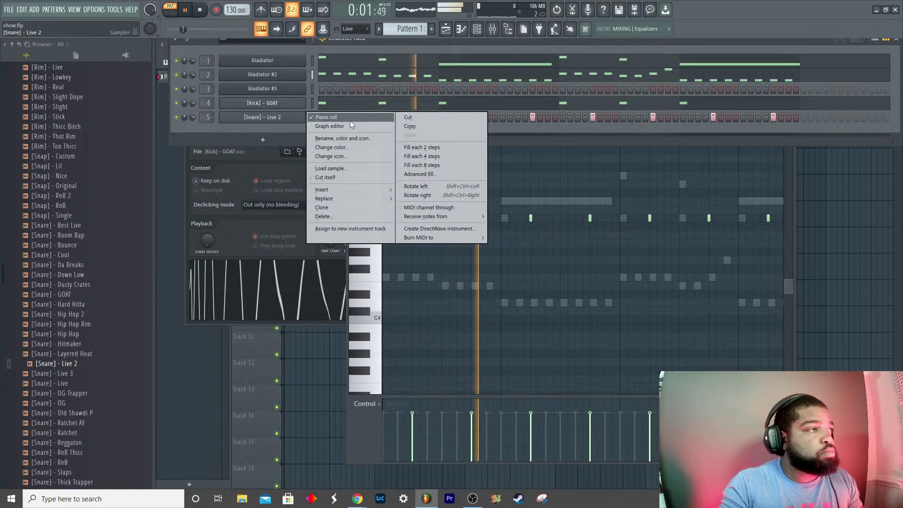
pyautogui.click(350, 120)
pyautogui.rightClick(308, 117)
pyautogui.click(325, 119)
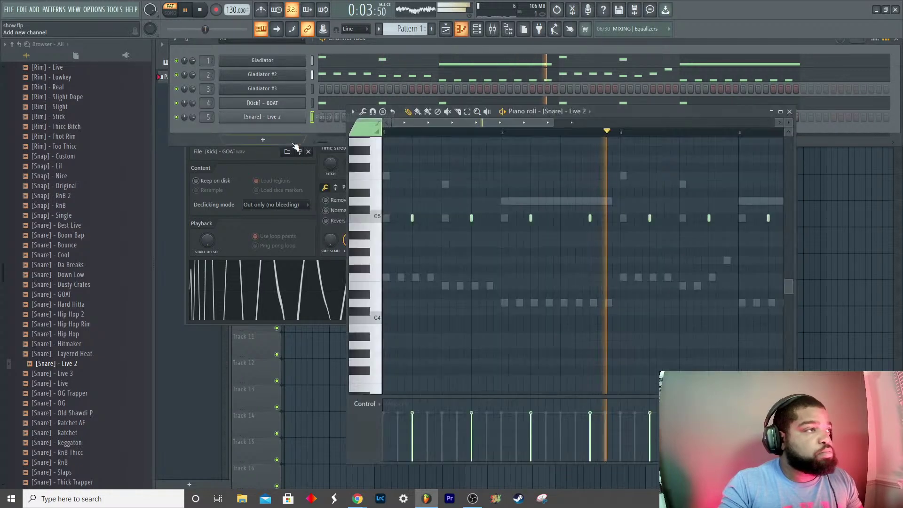
pyautogui.press('space')
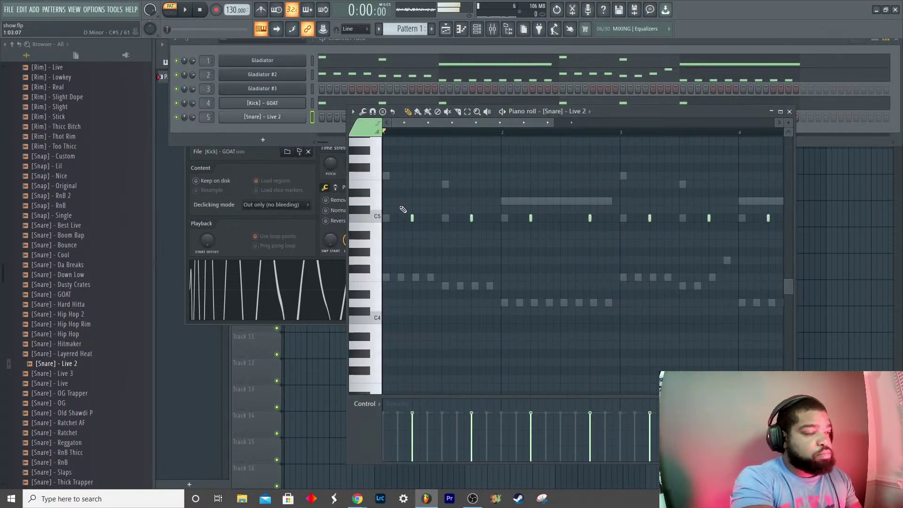
pyautogui.hotkey('ctrl', 'a')
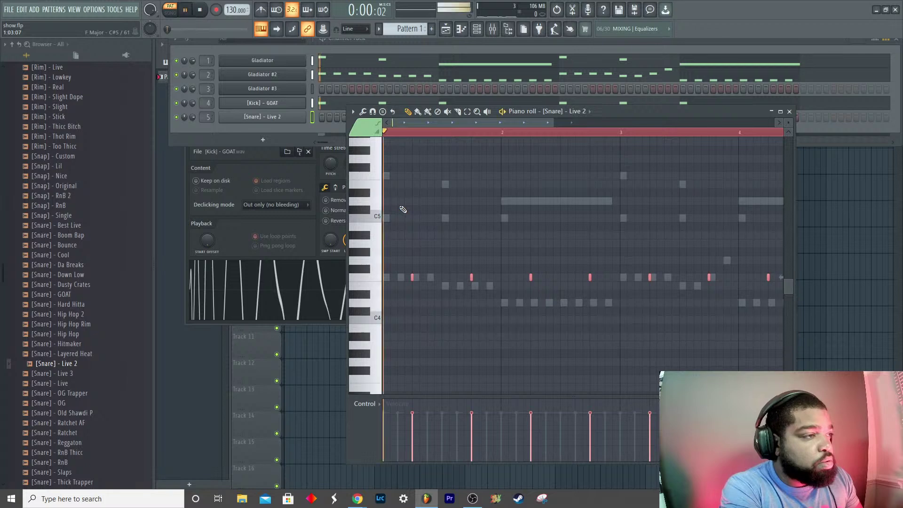
pyautogui.press('space')
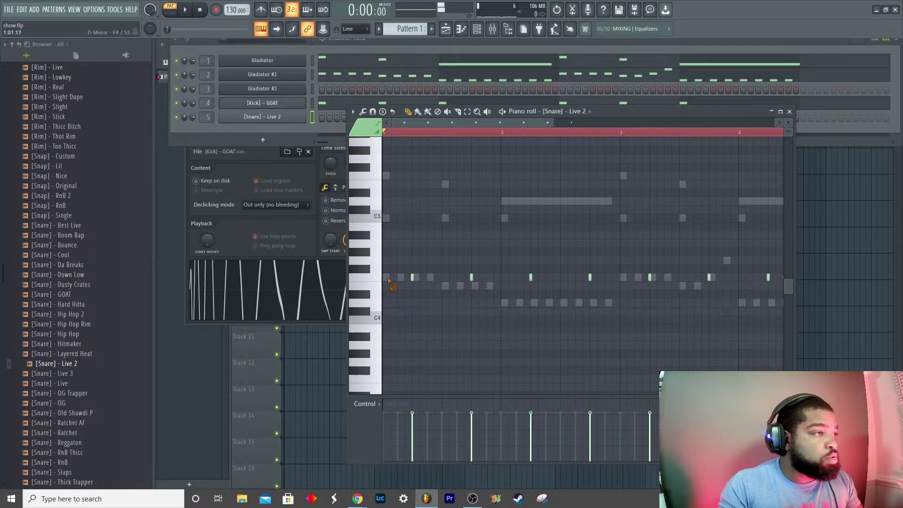
# Step: Check the Gladiator #2 notes, return to the snare notes, and raise them gradually to C5 while listening
pyautogui.doubleClick(389, 278)
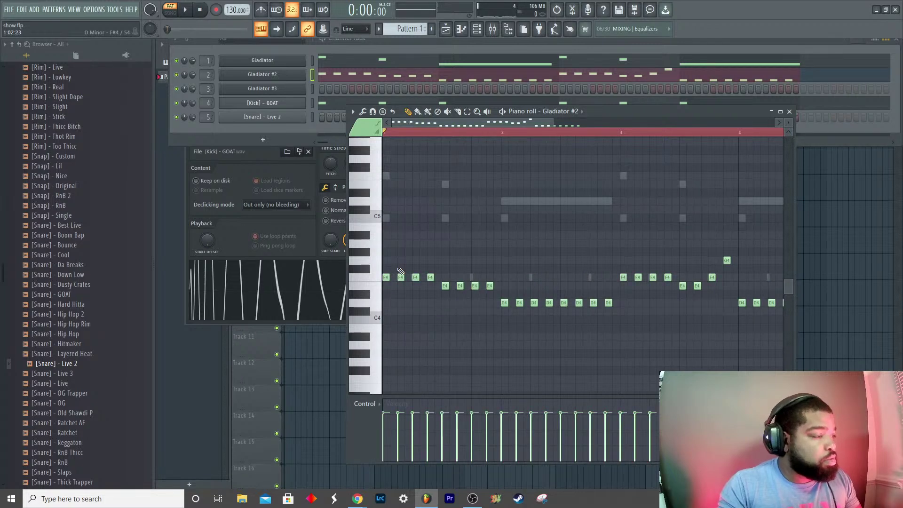
pyautogui.doubleClick(414, 278)
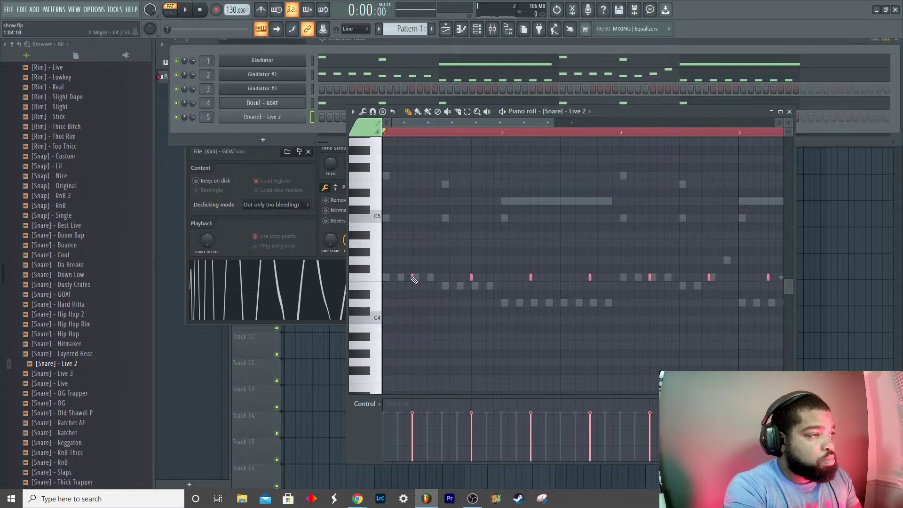
pyautogui.press('space')
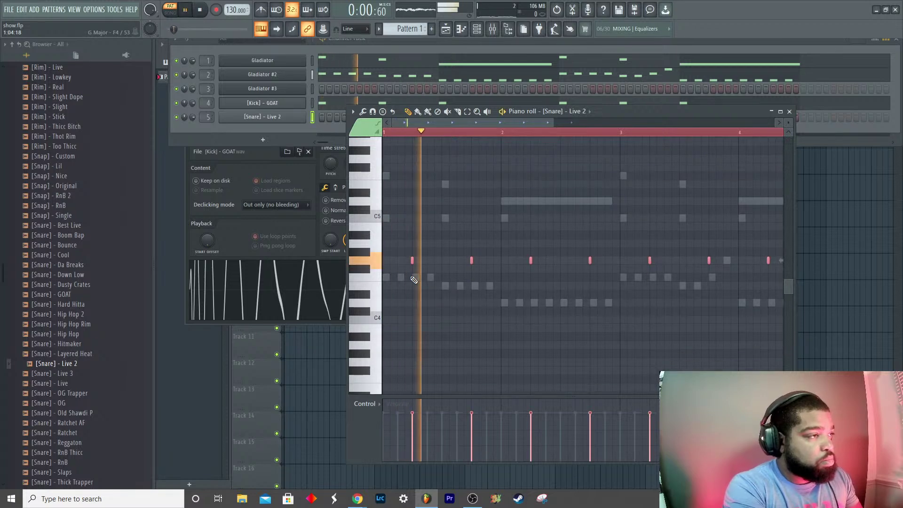
pyautogui.press('space')
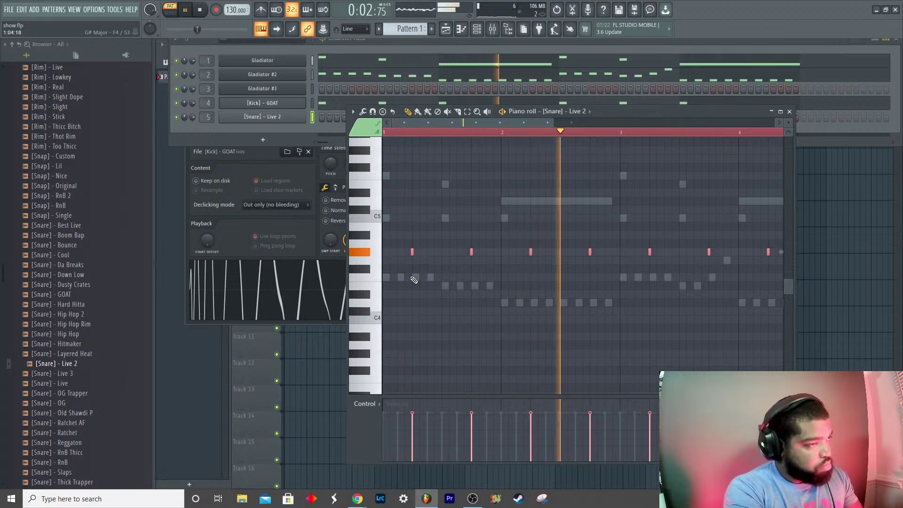
pyautogui.press('space')
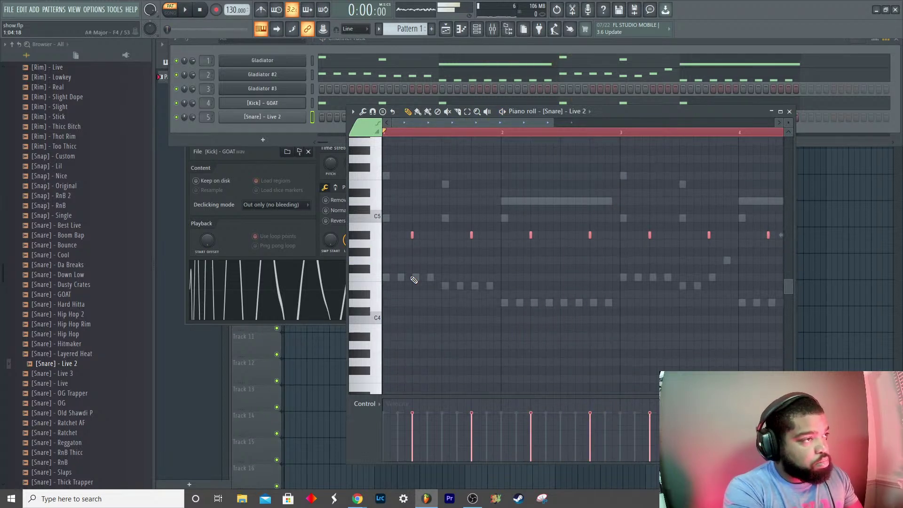
pyautogui.press('space')
pyautogui.press('space')
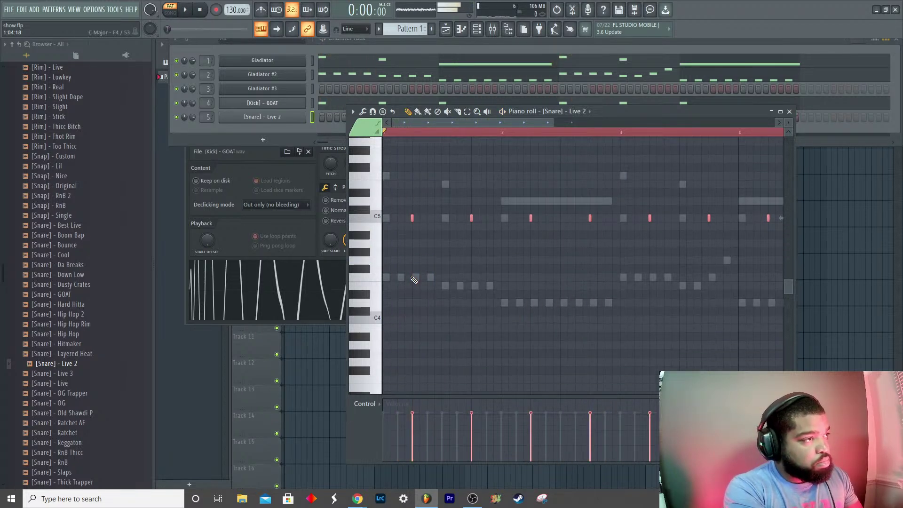
pyautogui.press('space')
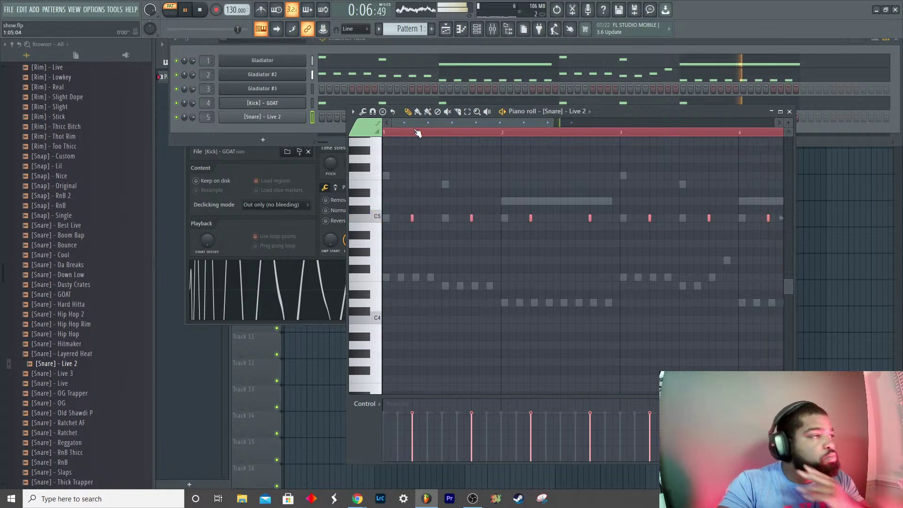
# Step: Mute the first Gladiator channel and play the pattern without it
pyautogui.press('space')
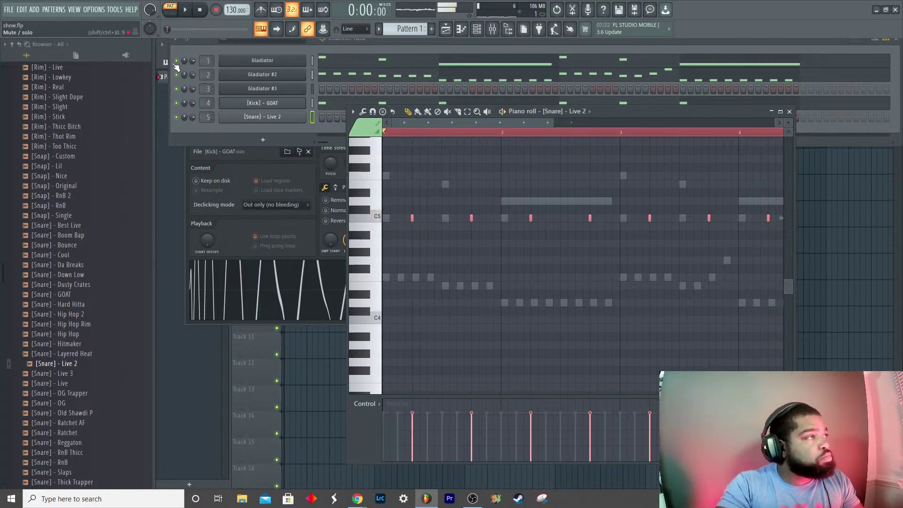
pyautogui.click(178, 60)
pyautogui.press('space')
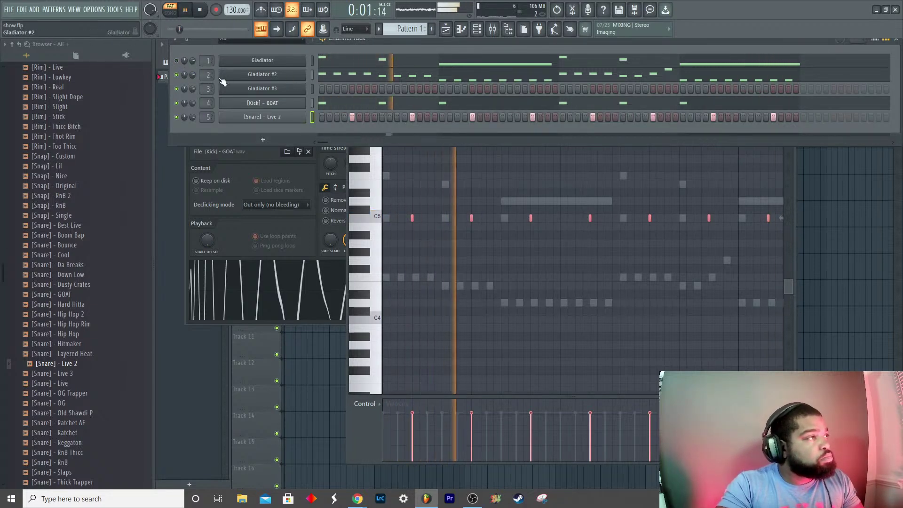
# Step: Select Insert 2 in the mixer and assign the Gladiator #2 channel to it as an instrument track
pyautogui.press('F9')
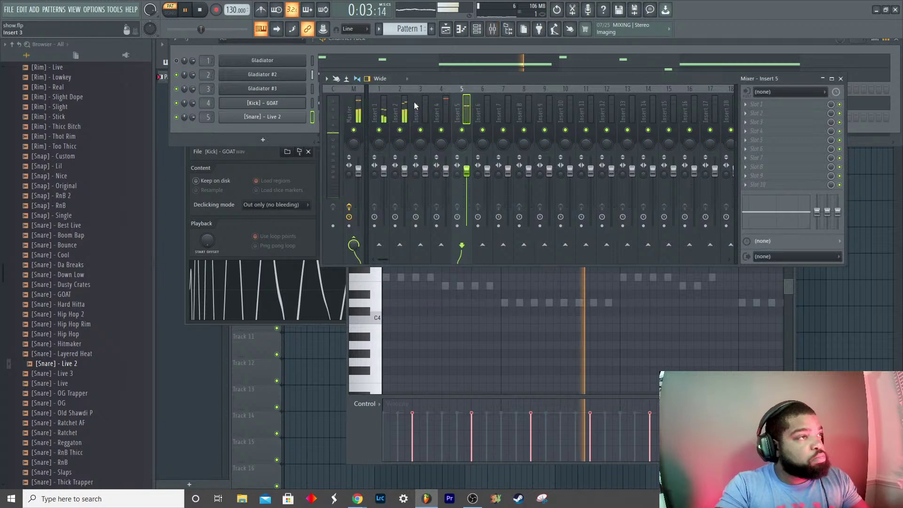
pyautogui.click(399, 111)
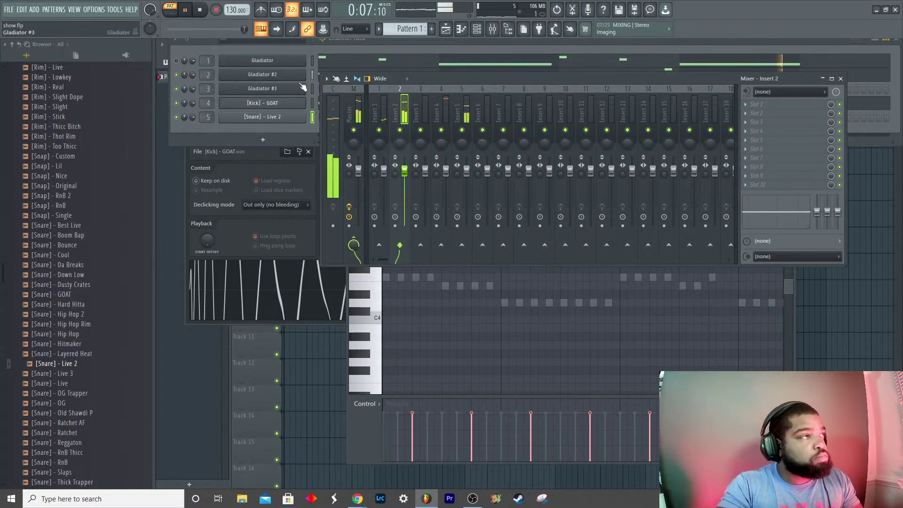
pyautogui.rightClick(282, 77)
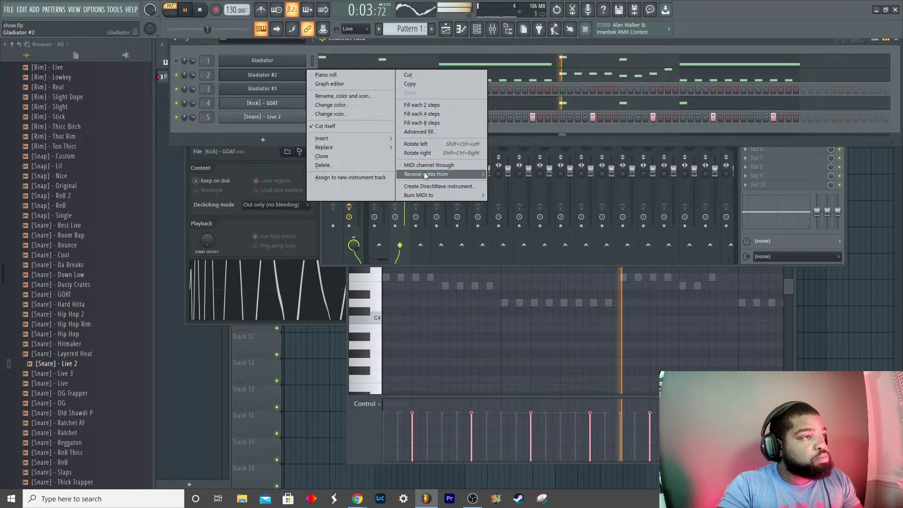
pyautogui.moveTo(425, 174)
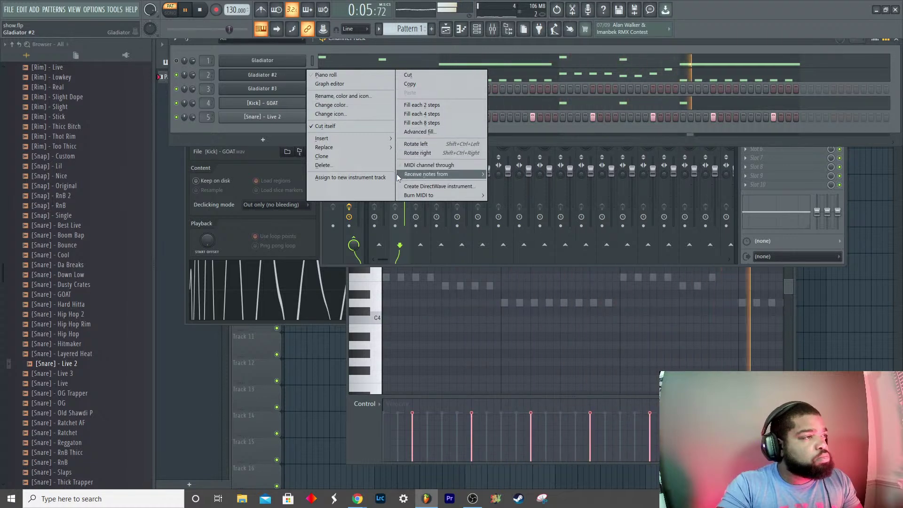
pyautogui.click(380, 177)
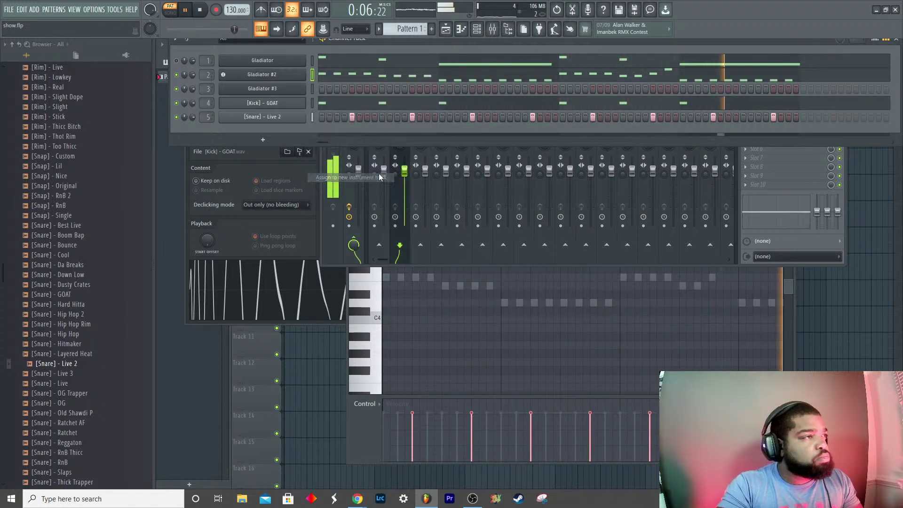
# Step: Load Gross Beat in the first effect slot of the Gladiator #2 mixer track with the 808 preset
pyautogui.click(405, 153)
pyautogui.click(748, 104)
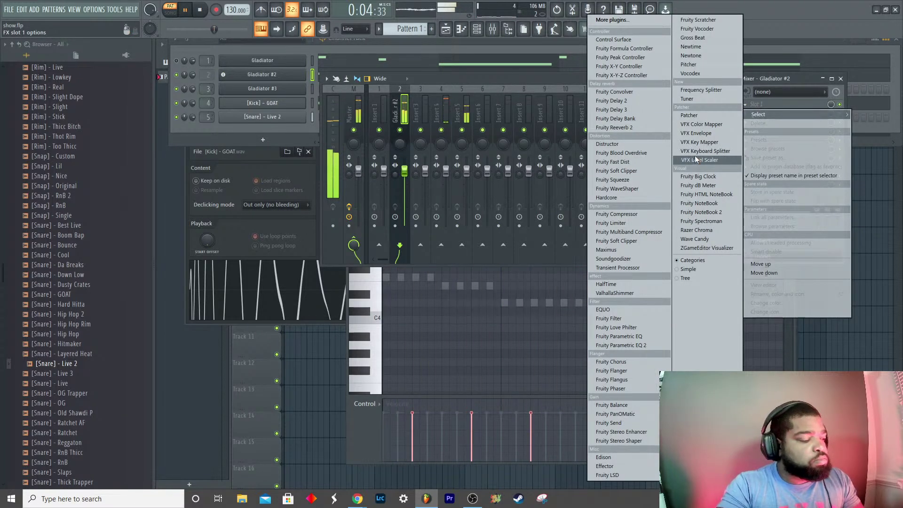
pyautogui.click(693, 38)
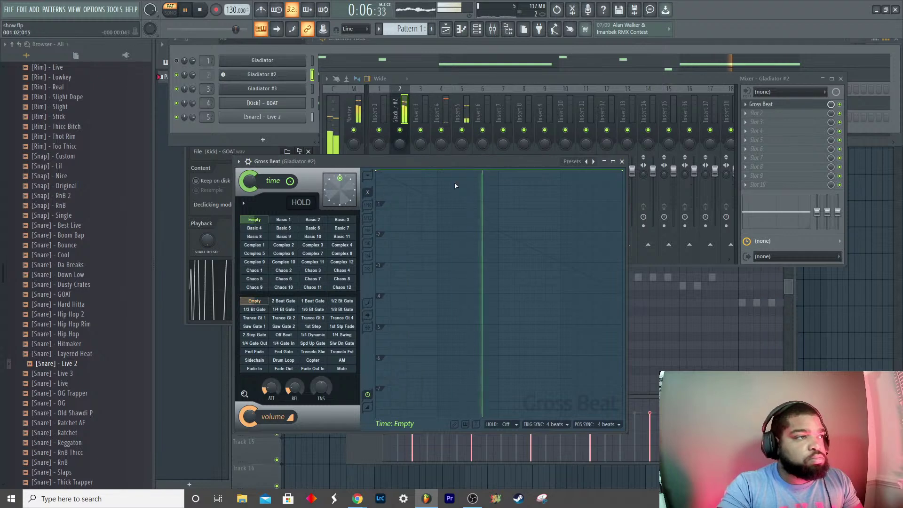
pyautogui.click(594, 161)
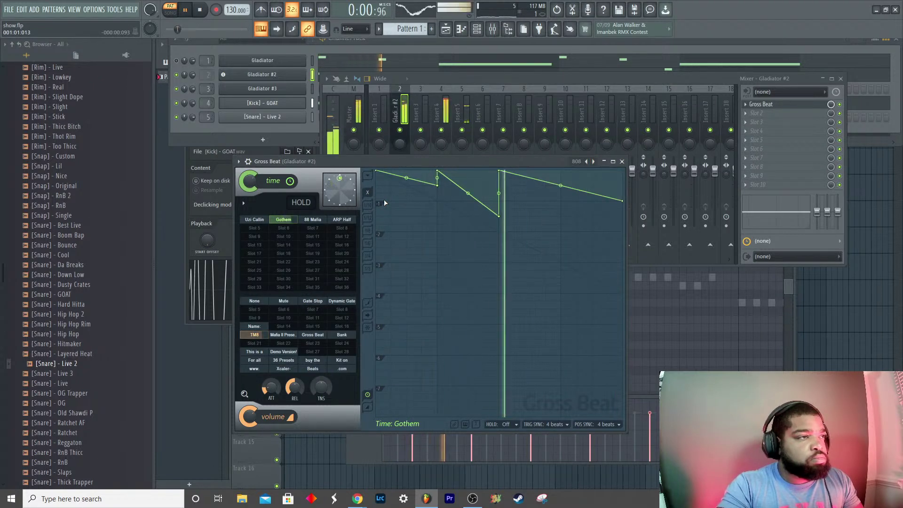
# Step: Audition Gross Beat's 88 Mafia time slot against Gothem and keep Gothem selected
pyautogui.click(323, 220)
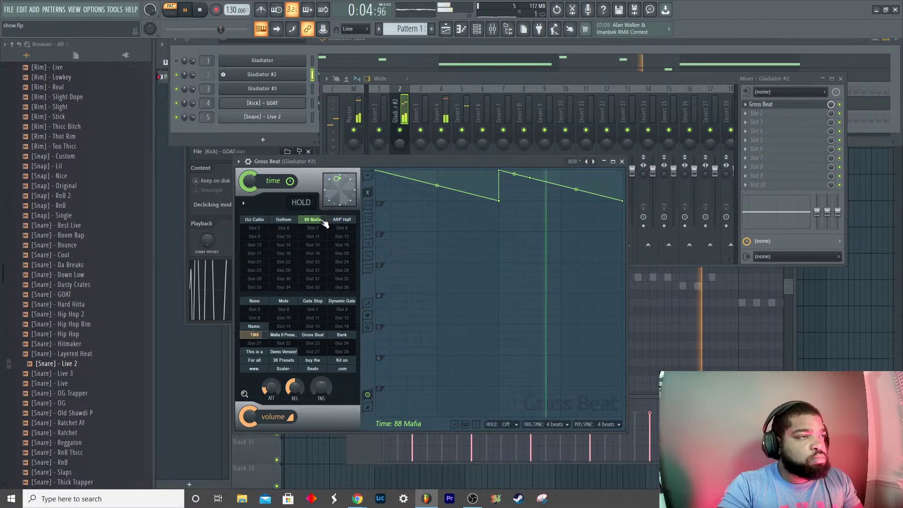
pyautogui.click(286, 221)
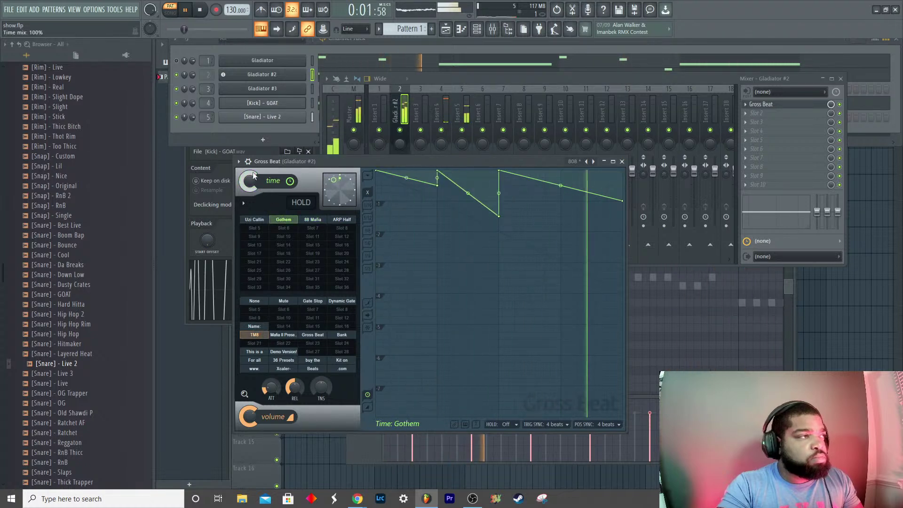
pyautogui.moveTo(831, 104)
pyautogui.mouseDown()
pyautogui.moveTo(831, 122)
pyautogui.moveTo(832, 104)
pyautogui.mouseUp()
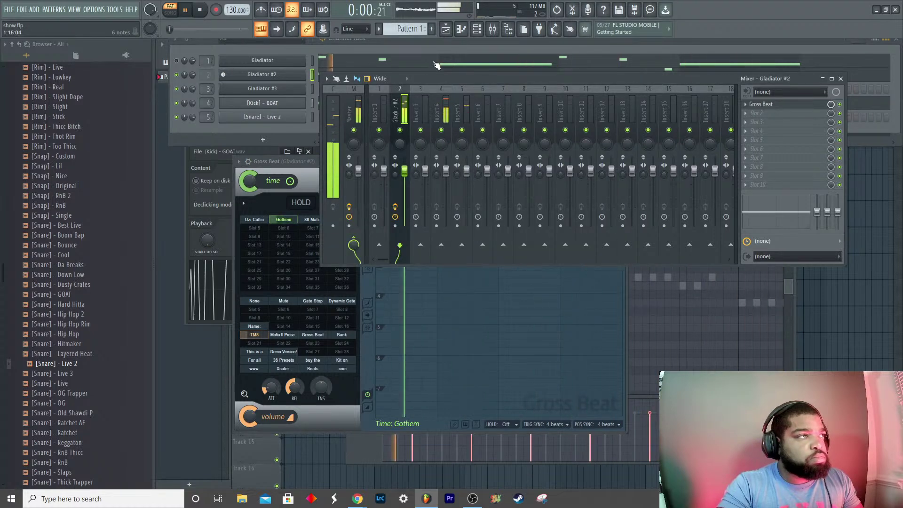
# Step: Try transposing all the notes of the first Gladiator channel up an octave, undo it, and stop playback
pyautogui.click(344, 66)
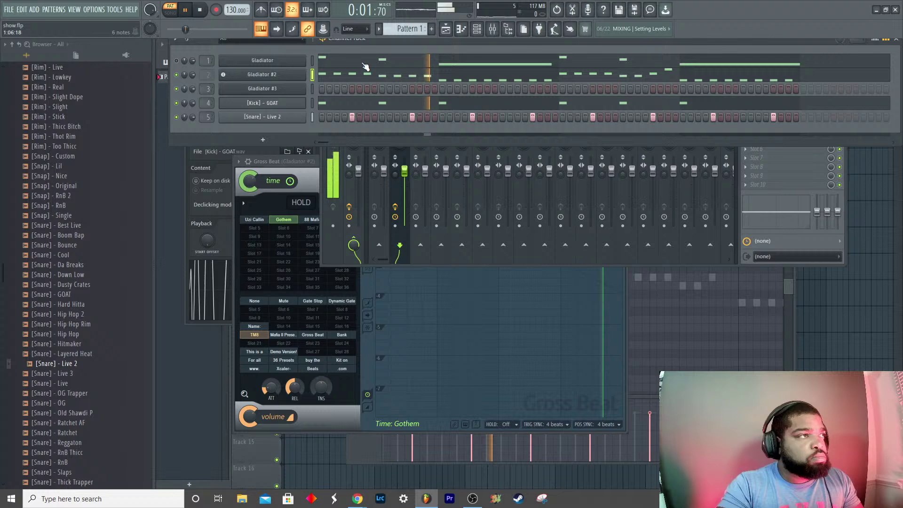
pyautogui.click(399, 63)
pyautogui.hotkey('ctrl', 'a')
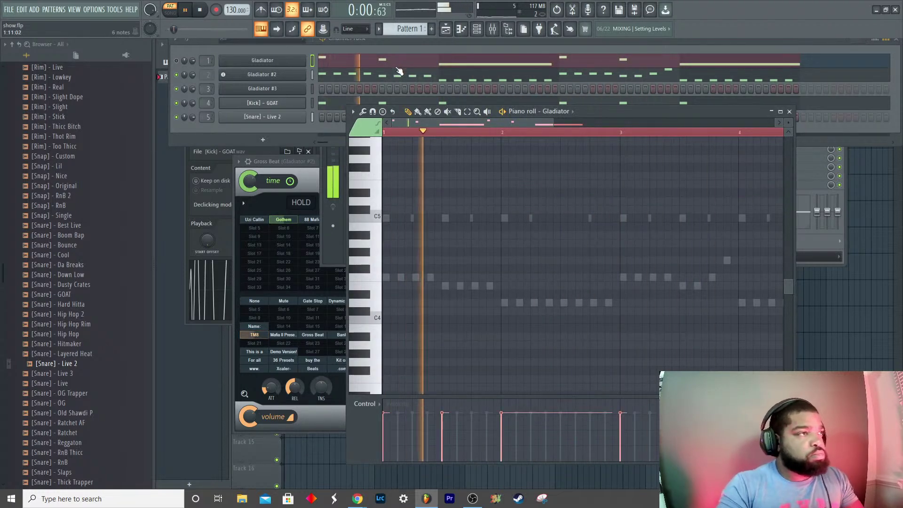
pyautogui.scroll(2, 443, 188)
pyautogui.hotkey('ctrl', 'z')
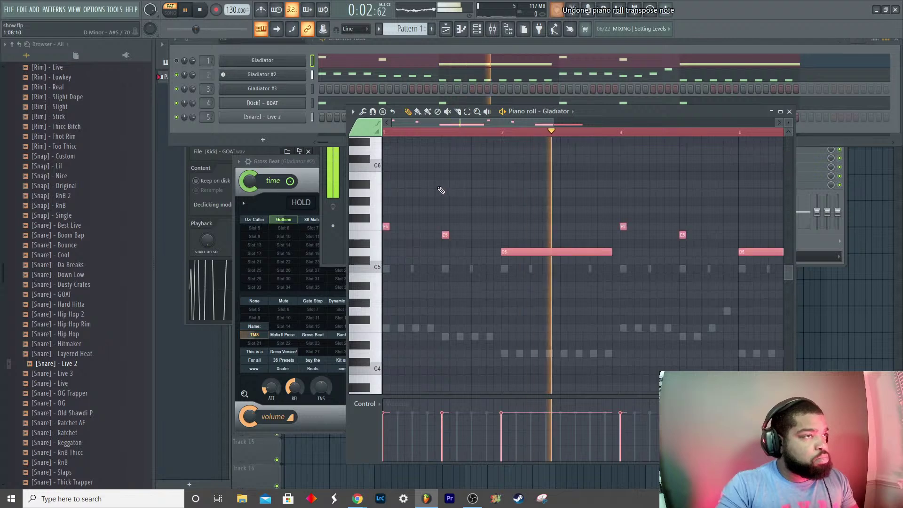
pyautogui.press('space')
# Step: Try all the Gladiator #2 notes one octave higher during playback, and move them back down an octave
pyautogui.click(303, 76)
pyautogui.click(330, 77)
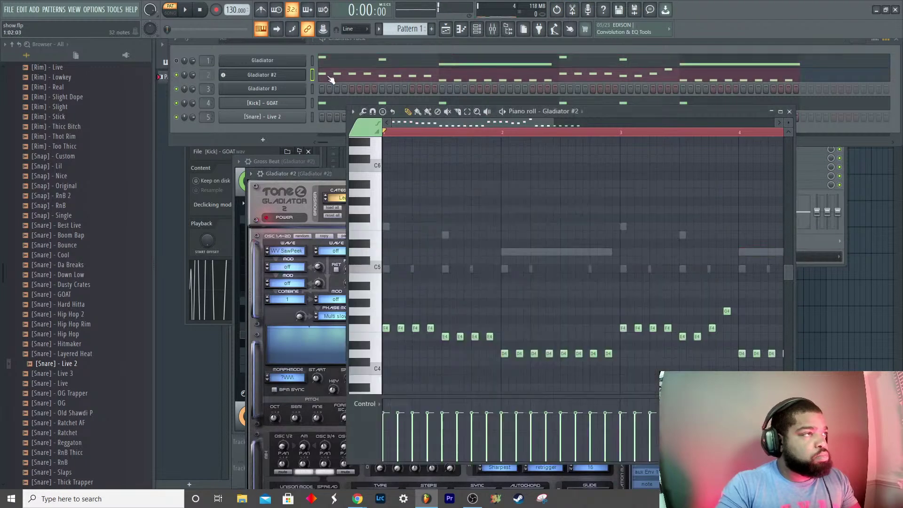
pyautogui.hotkey('ctrl', 'a')
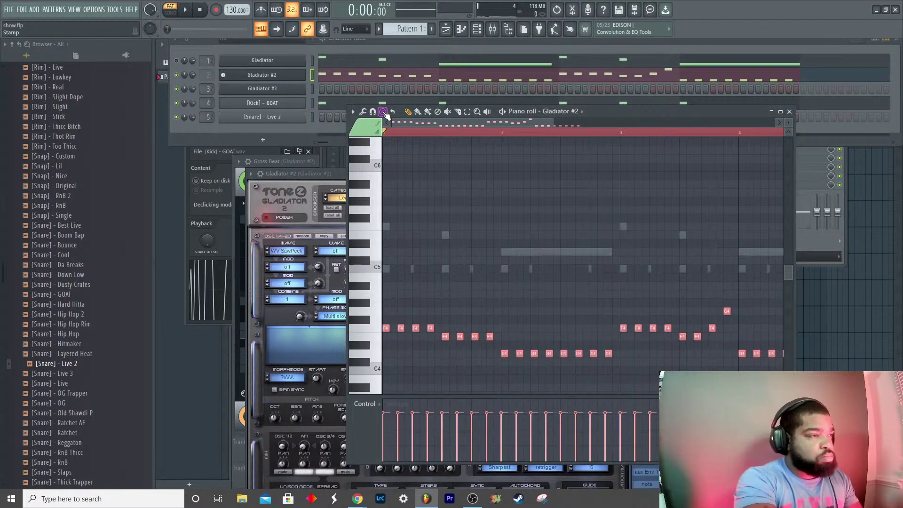
pyautogui.hotkey('ctrl', 'Up')
pyautogui.press('space')
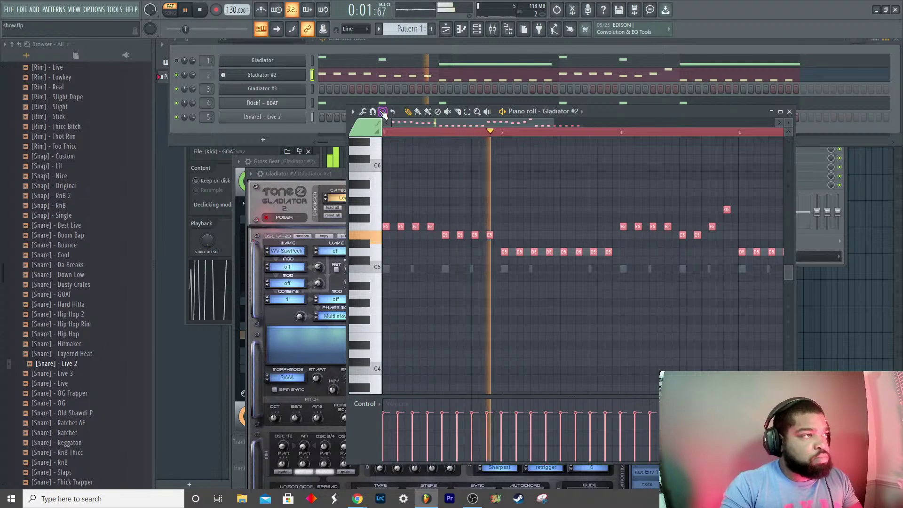
pyautogui.press('space')
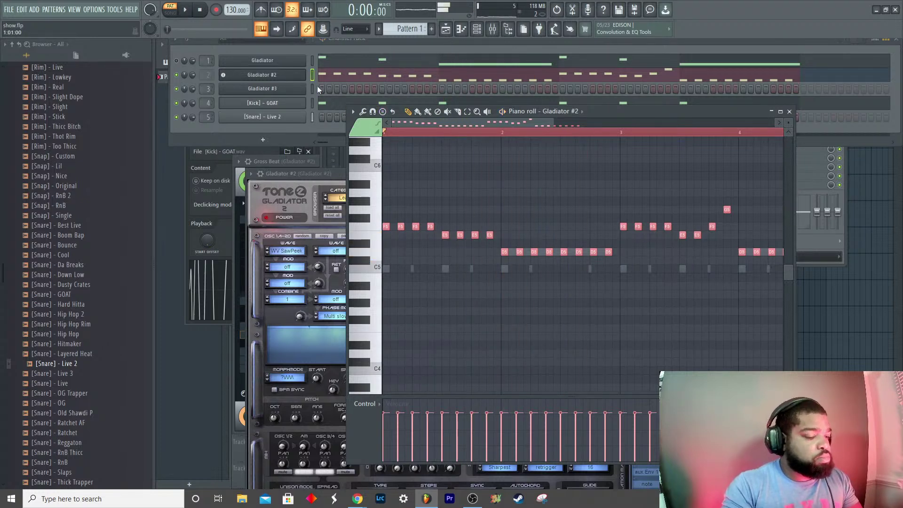
pyautogui.hotkey('ctrl', 'Down')
pyautogui.press('space')
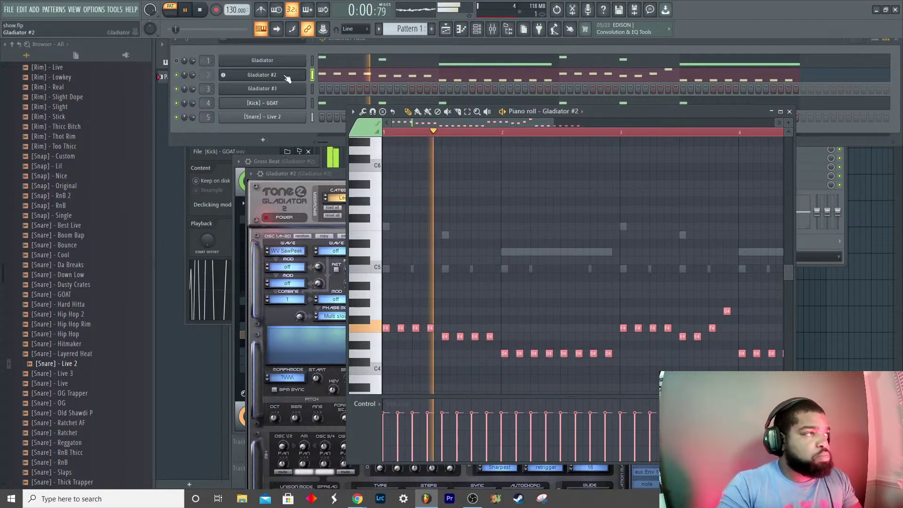
# Step: Audition Gross Beat's ARP Half and Uzi Callin time slots on Gladiator #2, bypass the effect, and stop playback
pyautogui.press('F9')
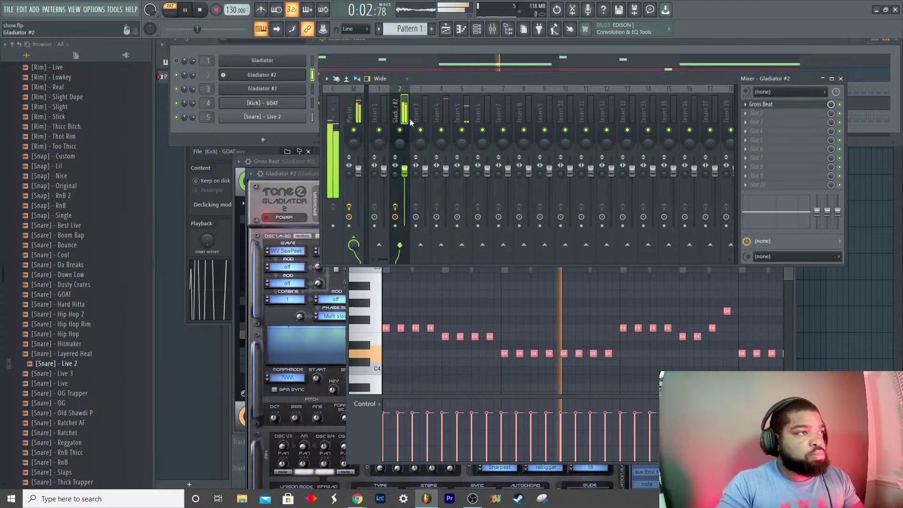
pyautogui.click(761, 105)
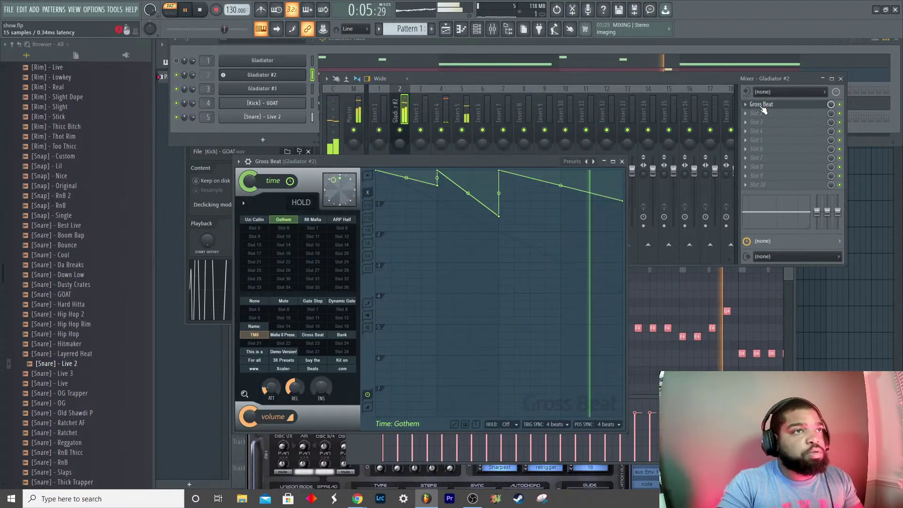
pyautogui.click(342, 220)
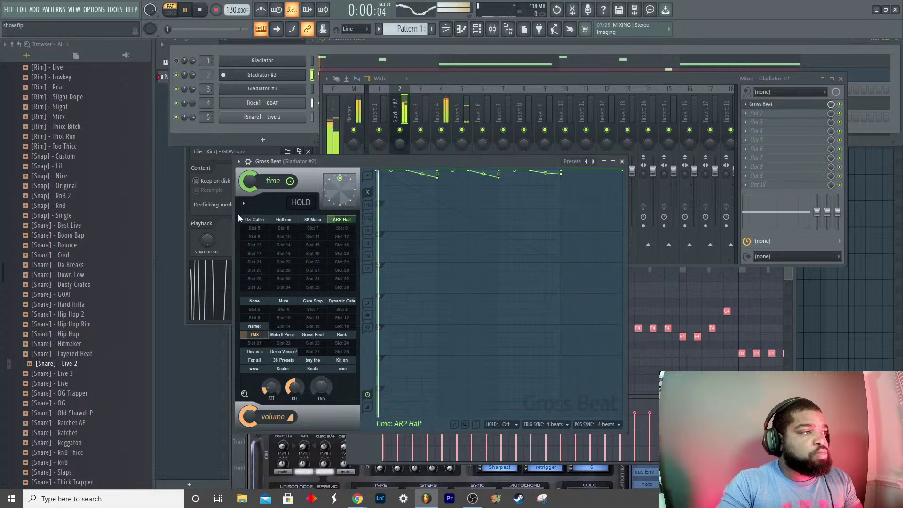
pyautogui.click(254, 219)
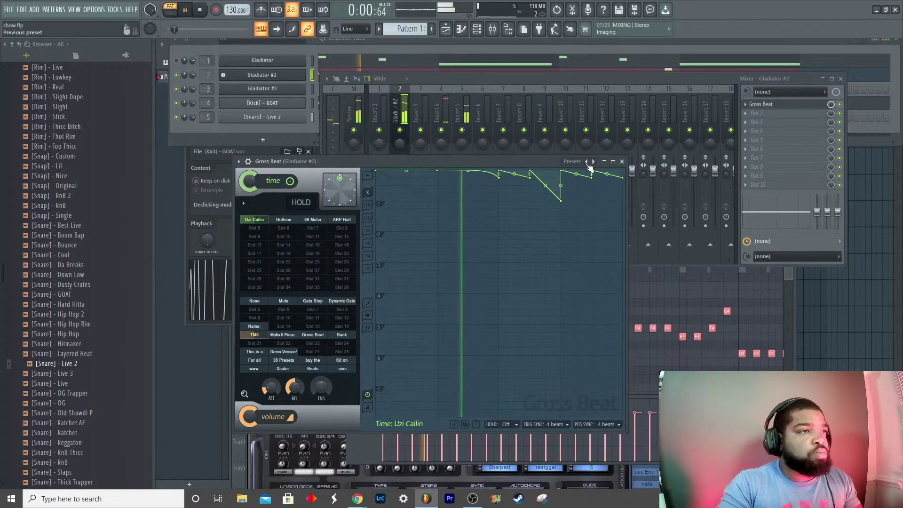
pyautogui.click(622, 161)
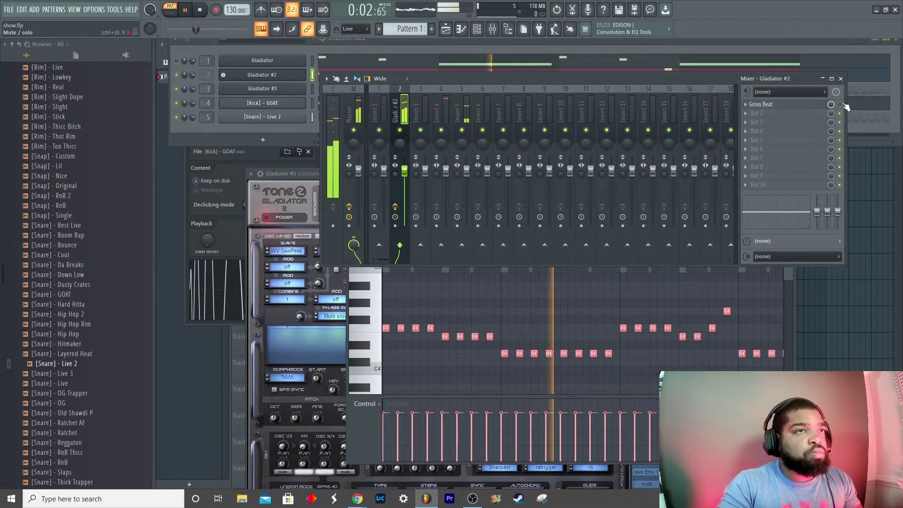
pyautogui.press('space')
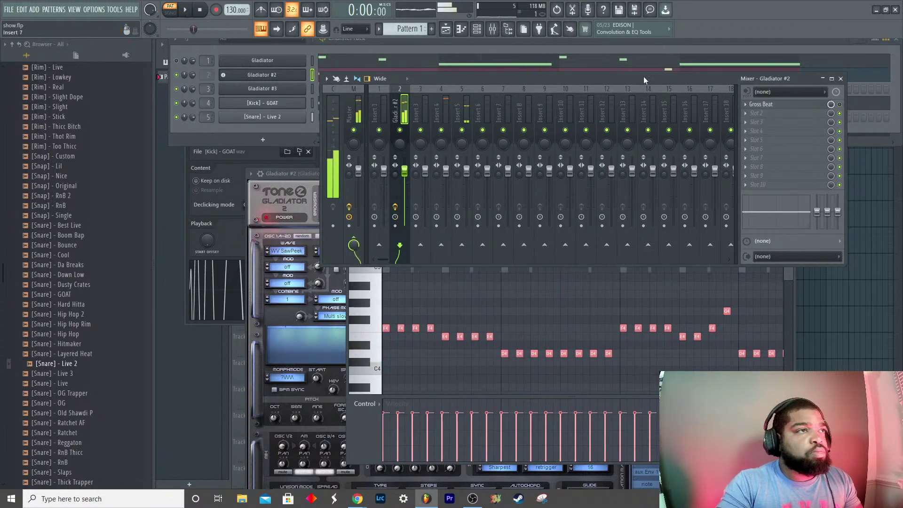
# Step: Hide the mixer, set the project tempo to 160 BPM, and restart playback
pyautogui.click(823, 78)
pyautogui.click(351, 47)
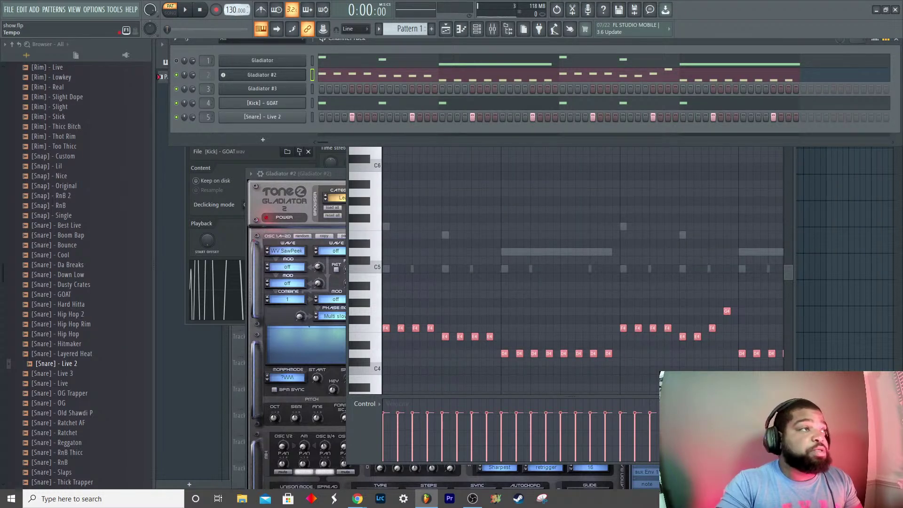
pyautogui.press('space')
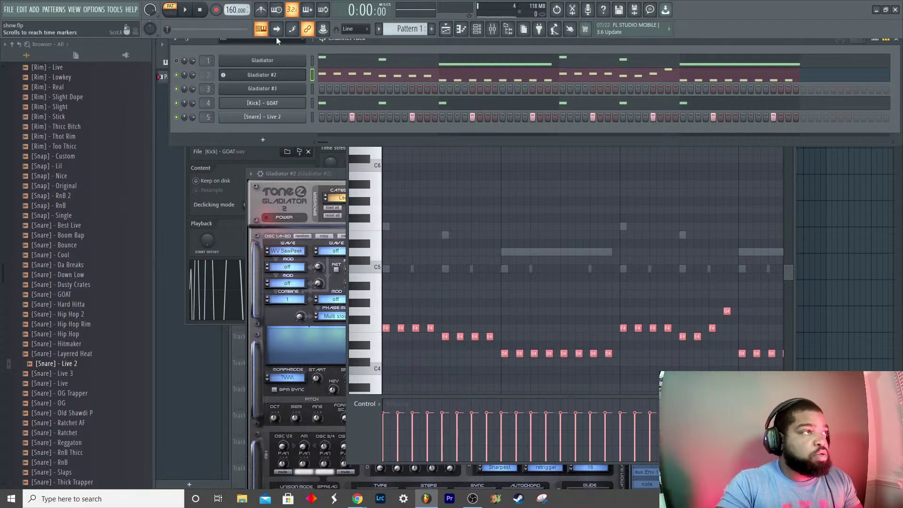
pyautogui.press('space')
# Step: Delete the Gladiator #2 channel with its associated patterns, mixer track, automations and playlist track, and delete the first Gladiator channel
pyautogui.rightClick(254, 74)
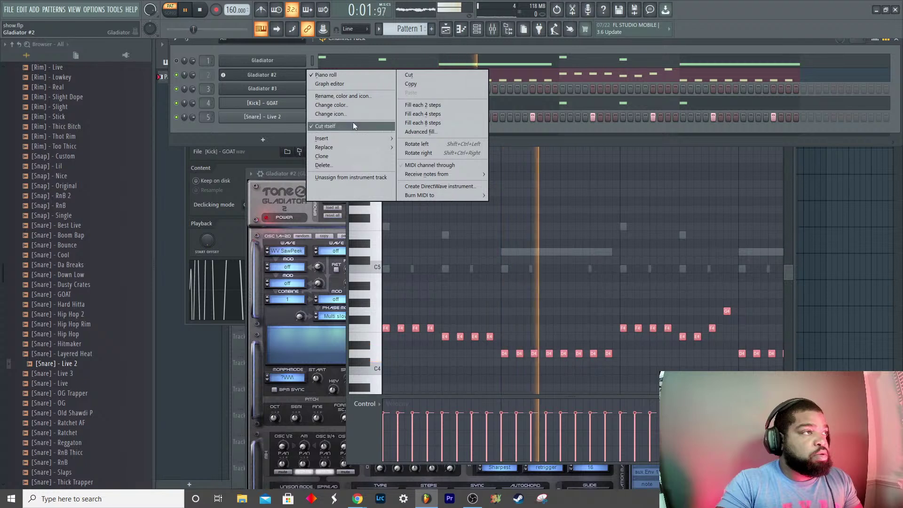
pyautogui.click(348, 165)
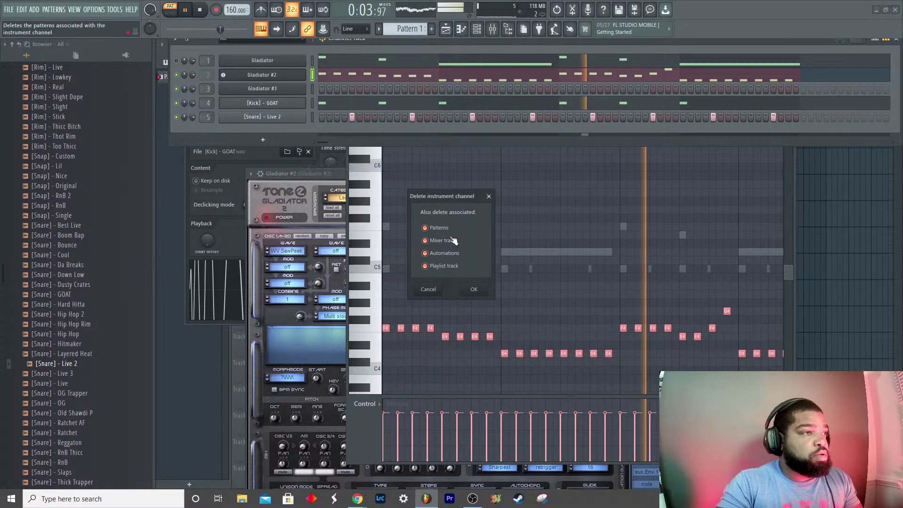
pyautogui.click(475, 290)
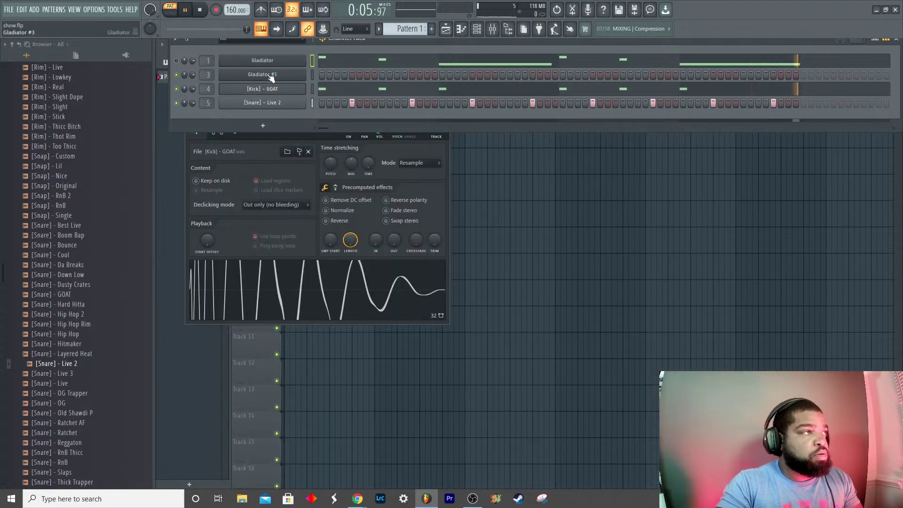
pyautogui.click(271, 62)
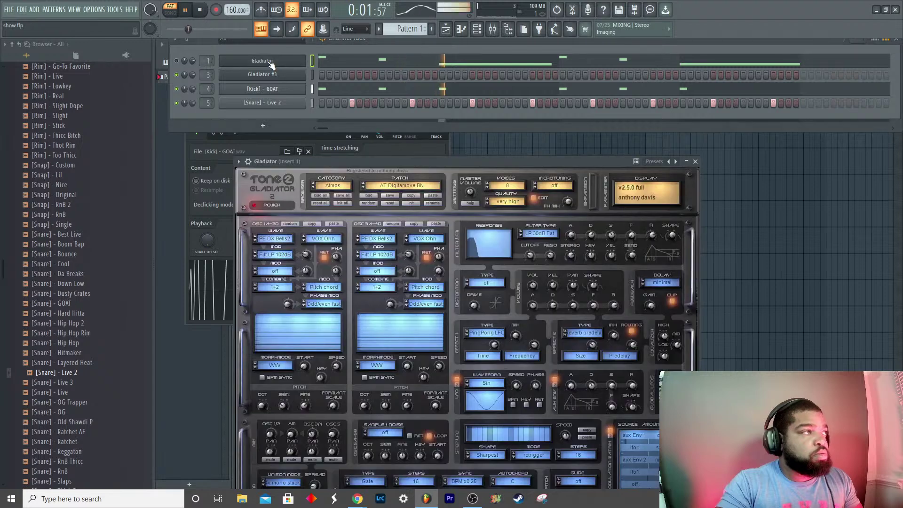
pyautogui.rightClick(272, 62)
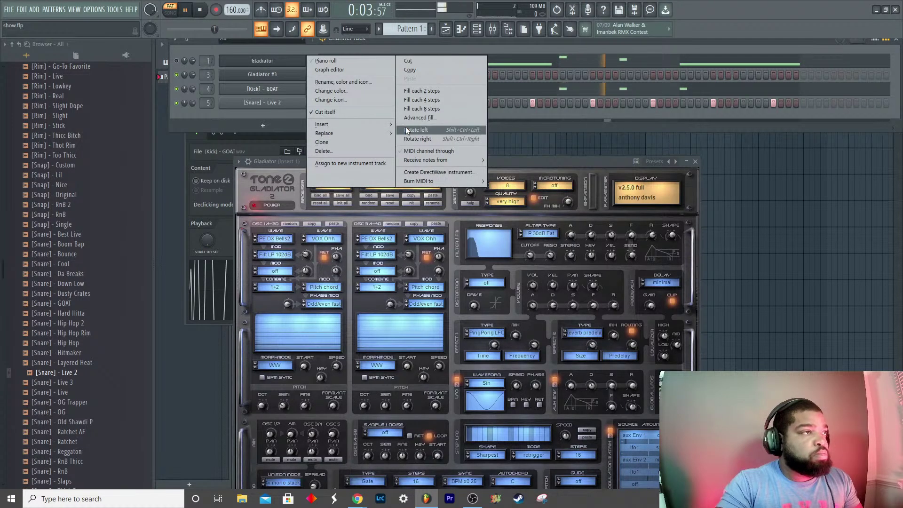
pyautogui.click(340, 150)
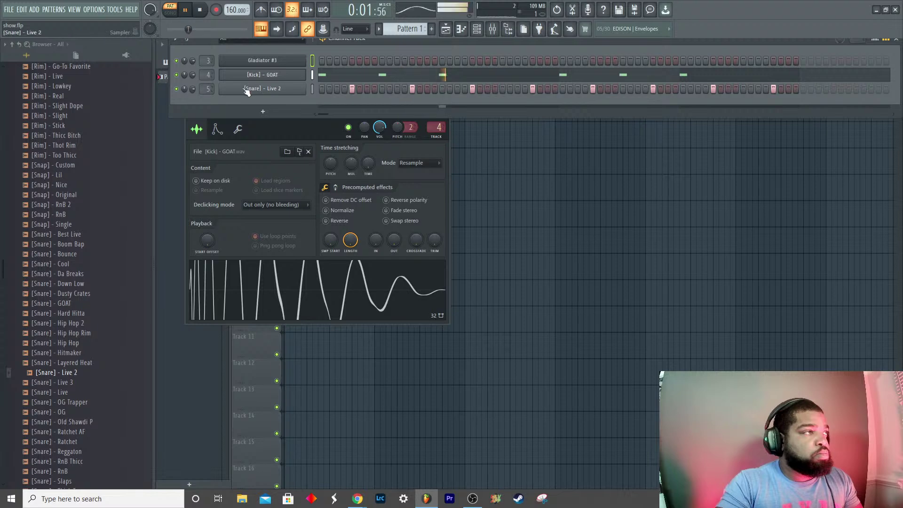
pyautogui.scroll(4, 99, 121)
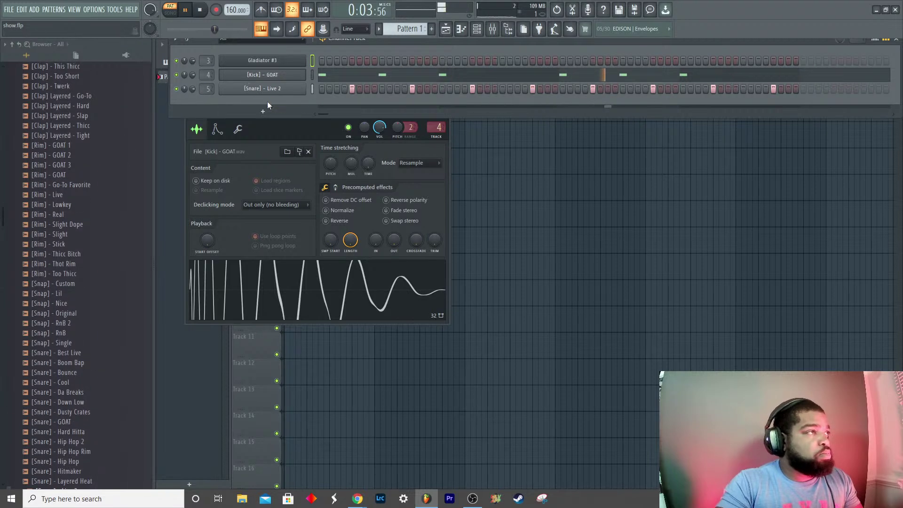
# Step: Open the Gladiator #3 instrument and its piano roll around the C6 to C7 octave, and stop playback
pyautogui.click(275, 61)
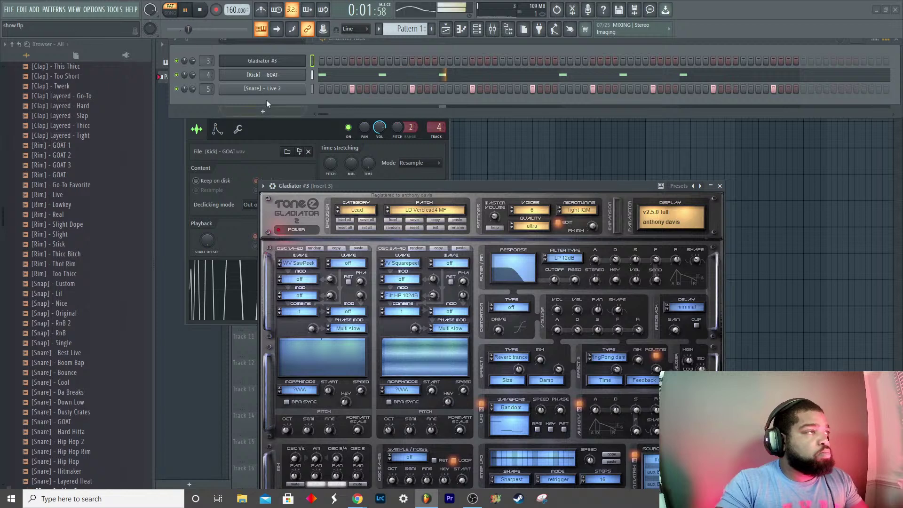
pyautogui.click(278, 43)
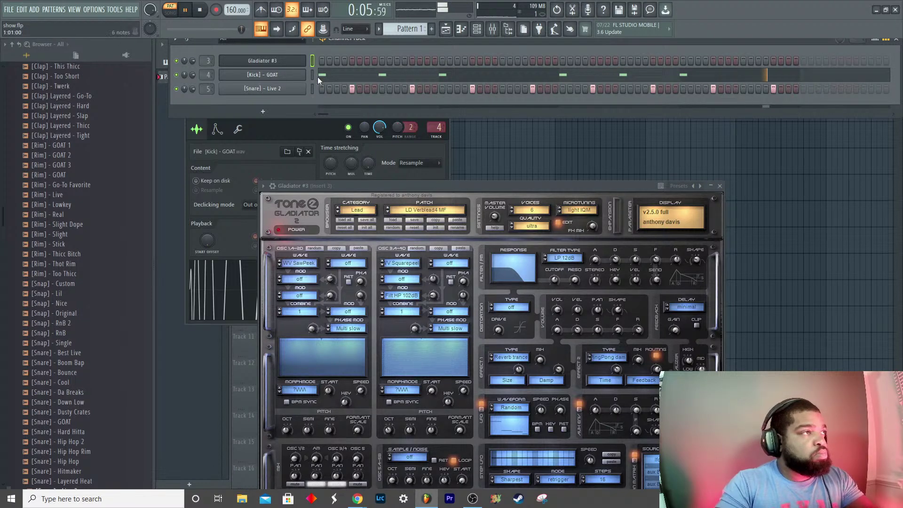
pyautogui.rightClick(302, 61)
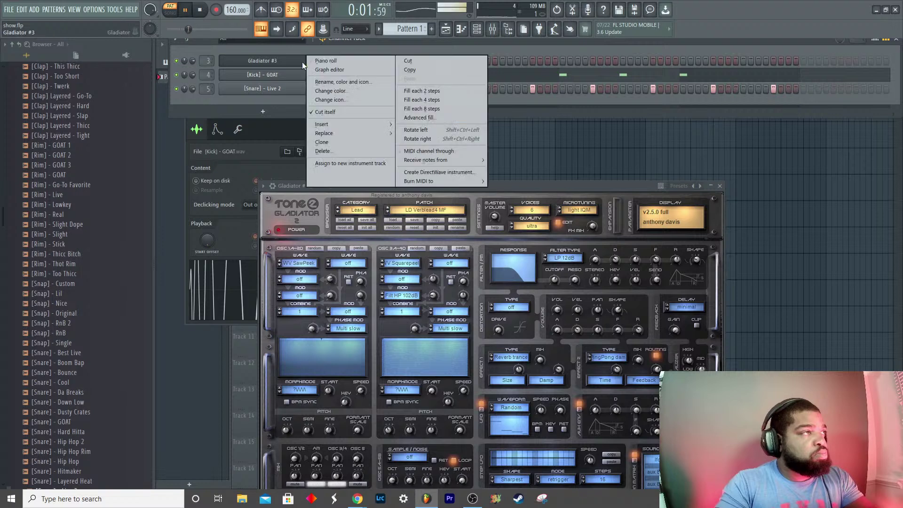
pyautogui.click(334, 63)
pyautogui.scroll(2, 397, 282)
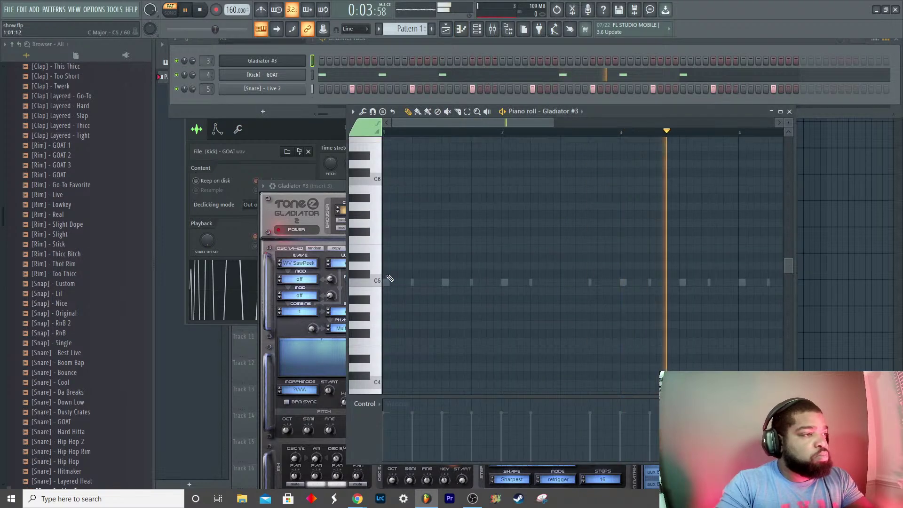
pyautogui.scroll(10, 393, 276)
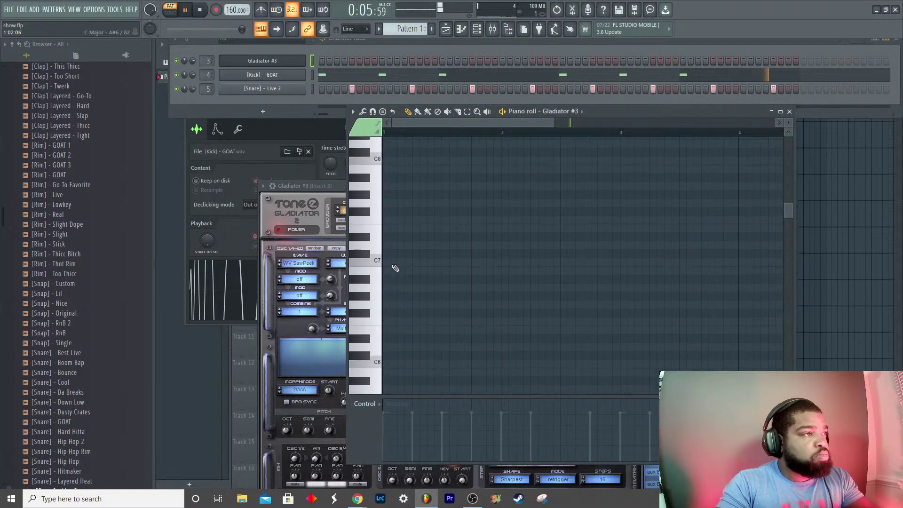
pyautogui.press('space')
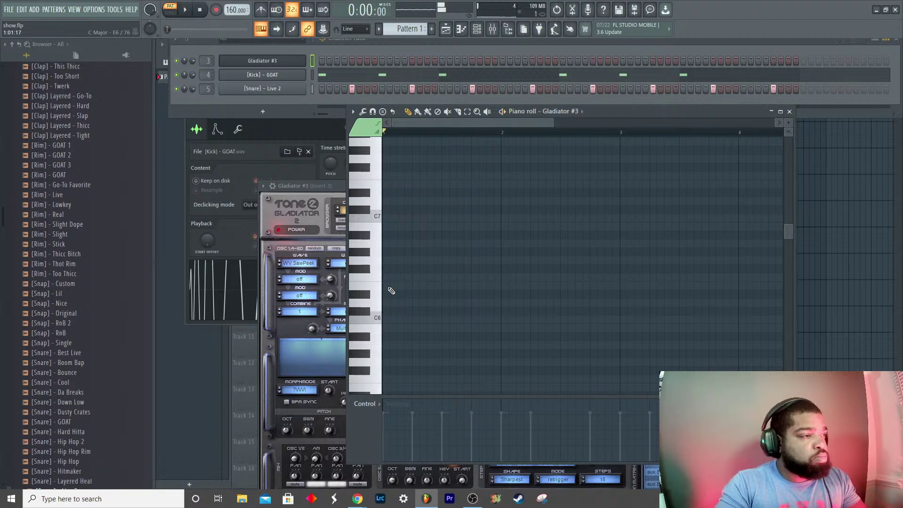
# Step: Draw an ascending run of four-step notes E6, F#6, G6 and A6 from the start of bar 1, checking it with playback
pyautogui.moveTo(399, 287); pyautogui.dragTo(403, 291)
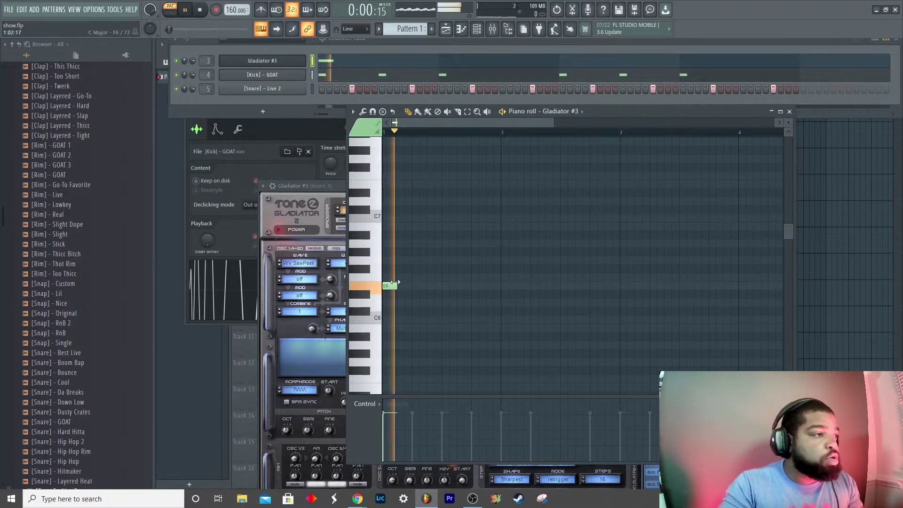
pyautogui.click(402, 287)
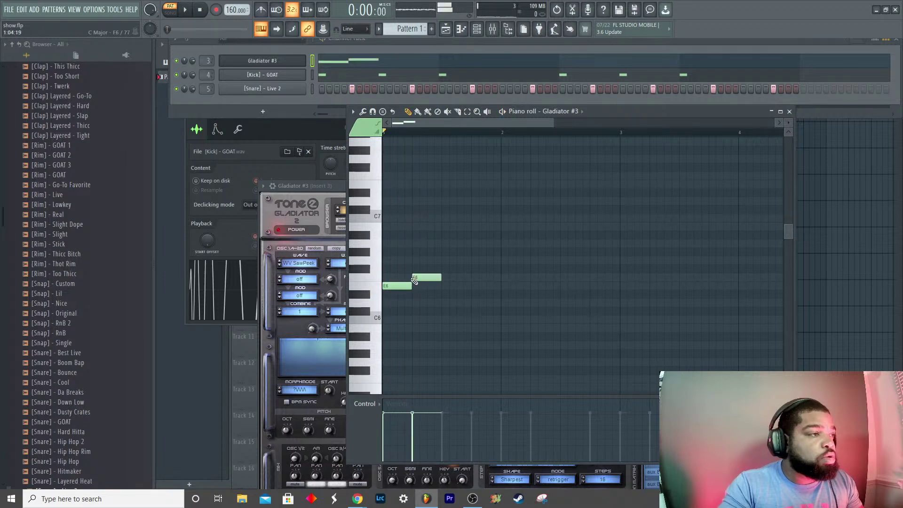
pyautogui.click(412, 262)
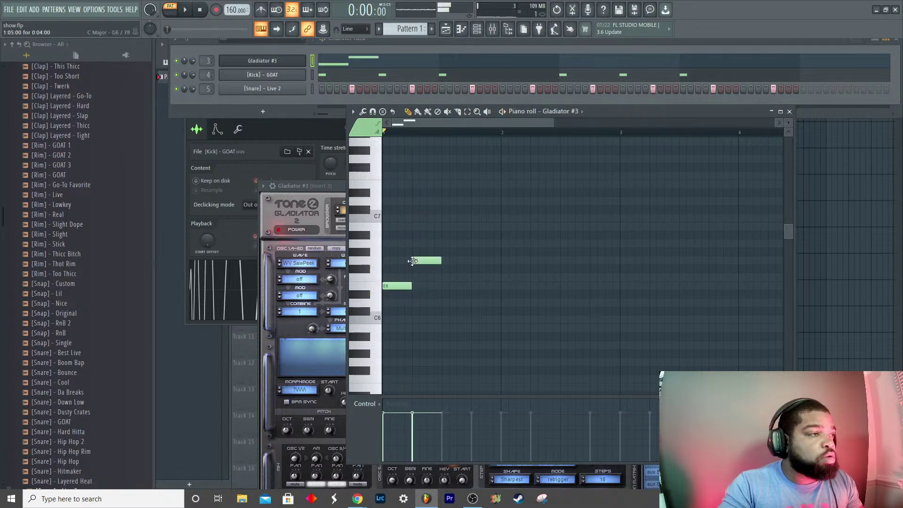
pyautogui.moveTo(433, 261); pyautogui.dragTo(492, 246)
pyautogui.press('space')
pyautogui.press('space')
pyautogui.click(447, 261)
pyautogui.press('space')
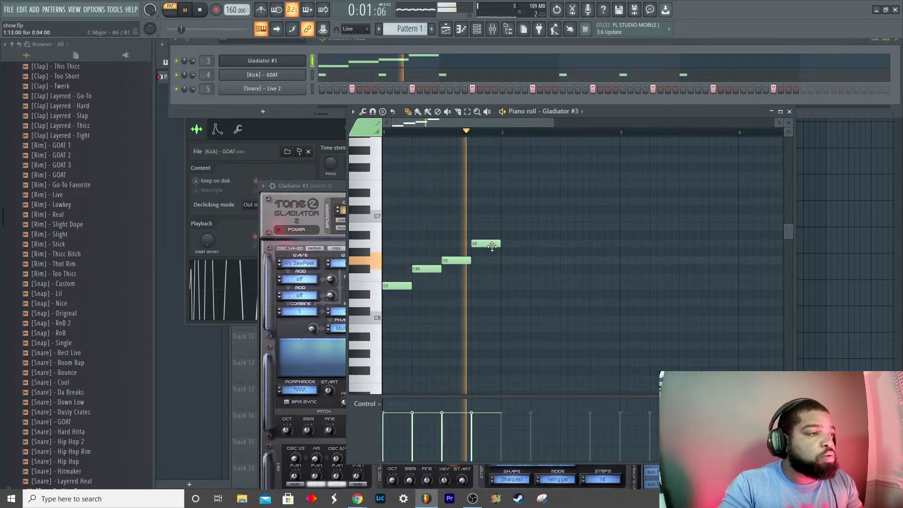
pyautogui.press('space')
# Step: Continue the Gladiator #3 melody from bar 2 with B6, A6, G6 and F#6, and place an E6 at the start of bar 3
pyautogui.click(503, 226)
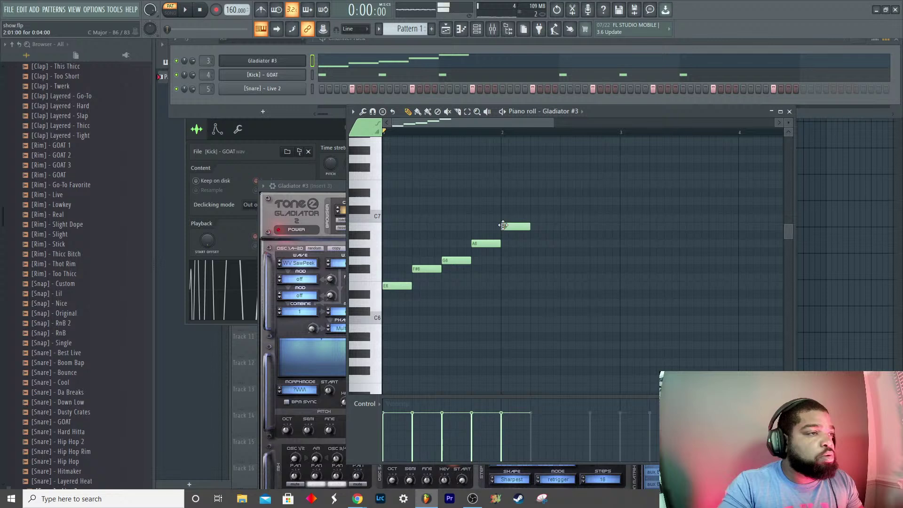
pyautogui.click(533, 245)
pyautogui.click(563, 261)
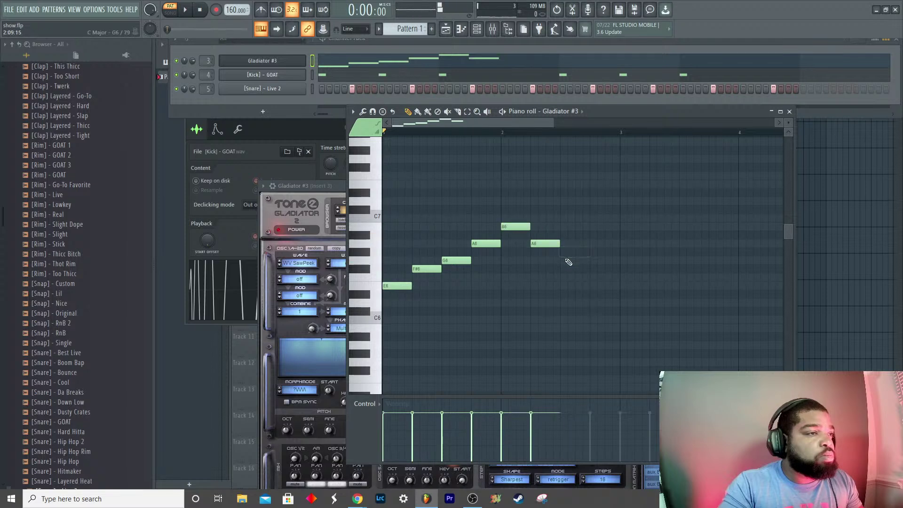
pyautogui.click(593, 270)
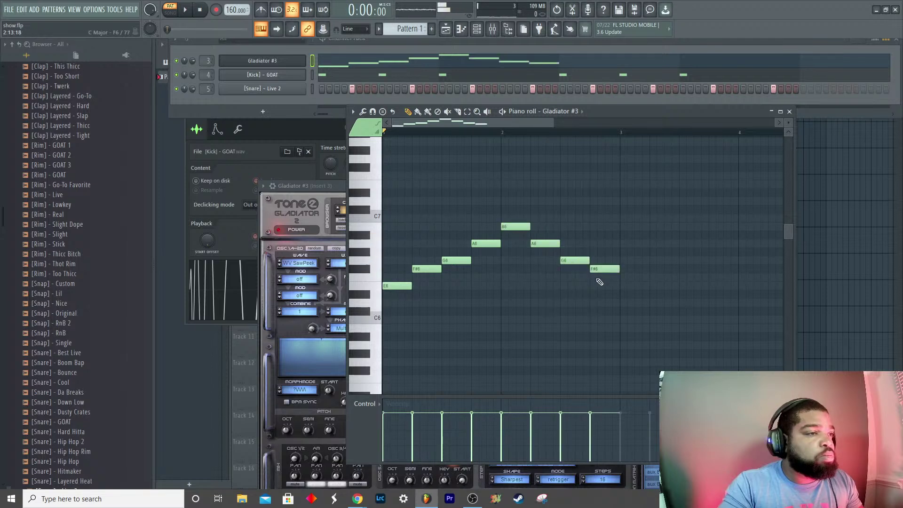
pyautogui.click(624, 277)
pyautogui.rightClick(625, 277)
pyautogui.click(628, 286)
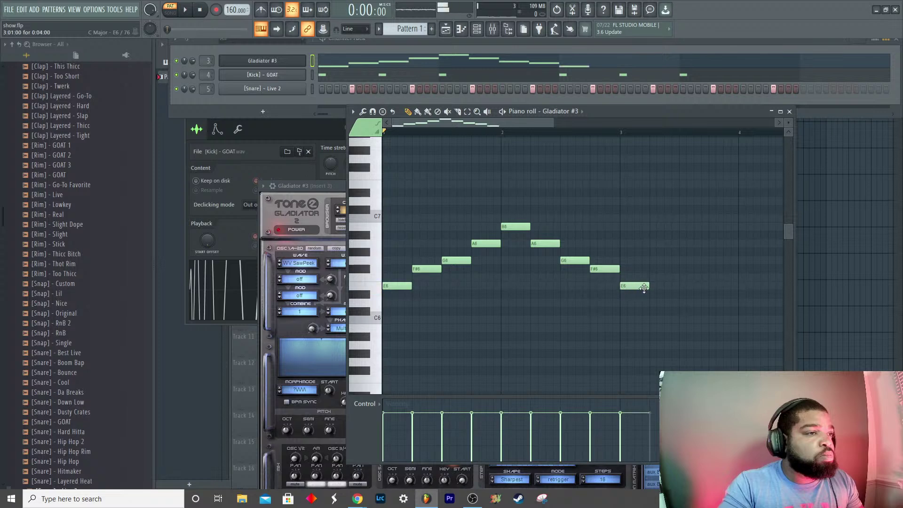
# Step: Lengthen the final E6 note to the end of bar 4 while playing the pattern
pyautogui.moveTo(648, 287); pyautogui.dragTo(739, 292)
pyautogui.press('space')
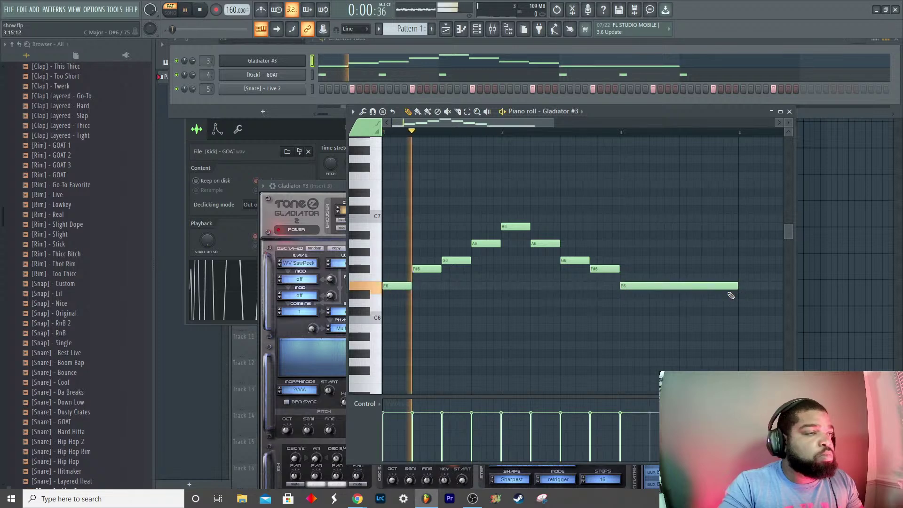
pyautogui.scroll(-2, 663, 346)
pyautogui.scroll(-1, 663, 347)
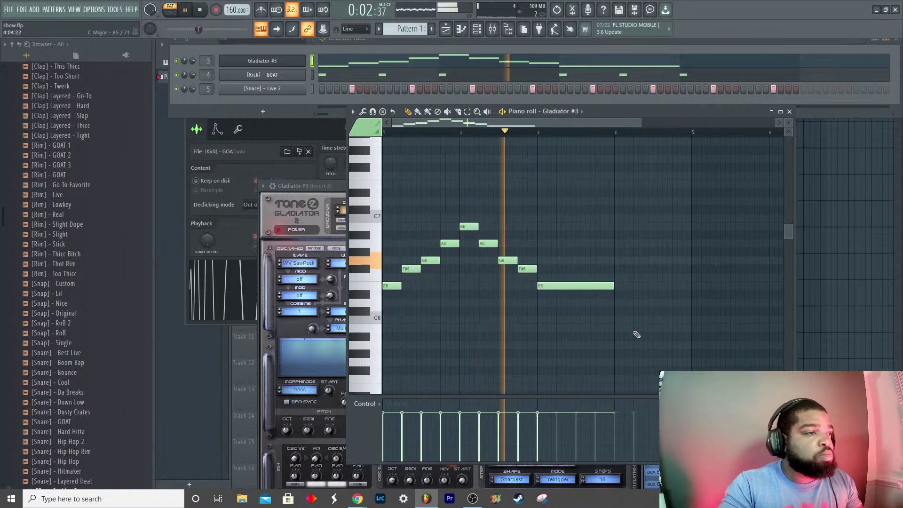
pyautogui.moveTo(613, 286); pyautogui.dragTo(690, 288)
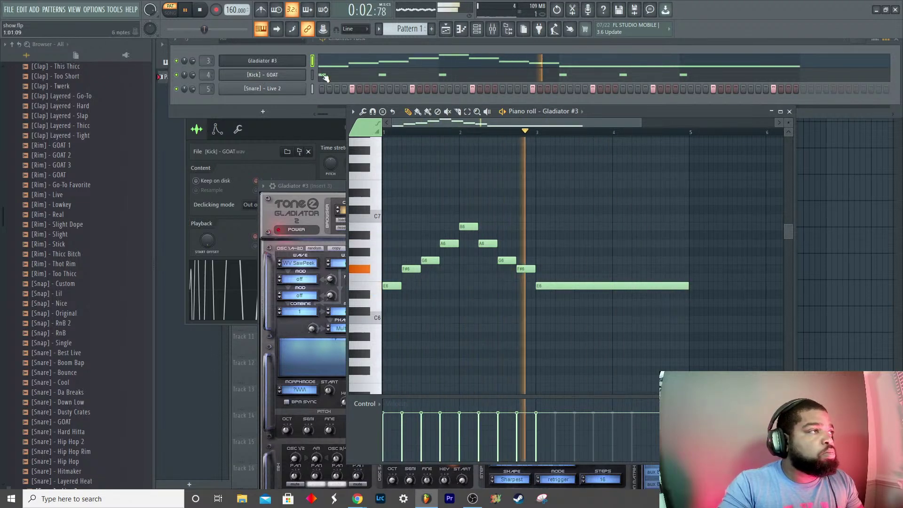
# Step: Delete the Gladiator #3 channel from the channel rack
pyautogui.rightClick(301, 60)
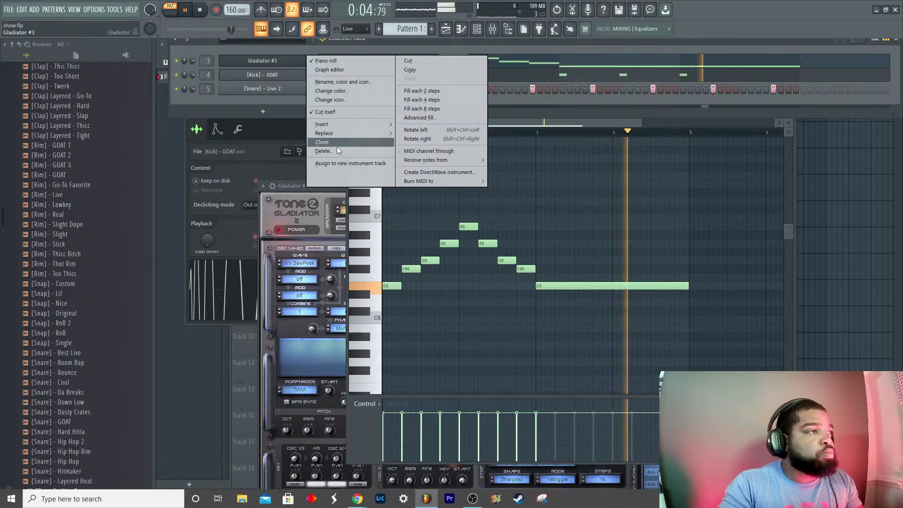
pyautogui.click(336, 151)
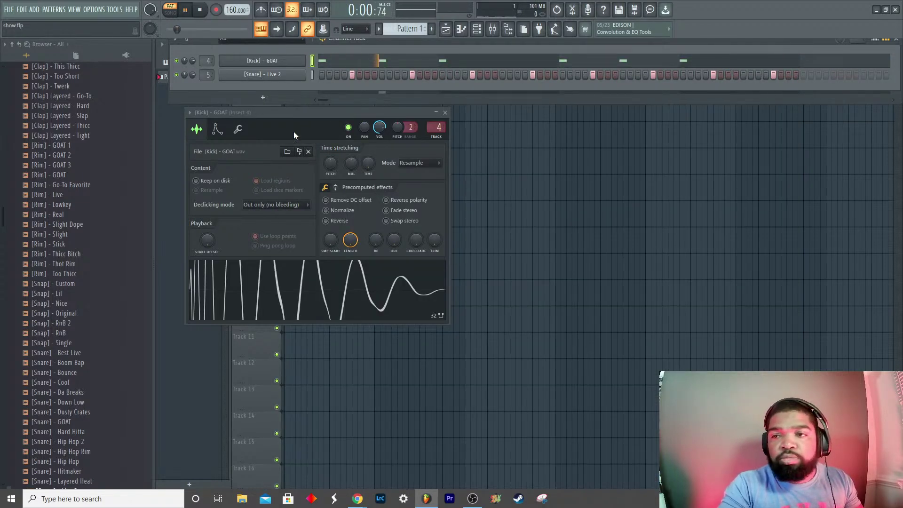
pyautogui.rightClick(281, 62)
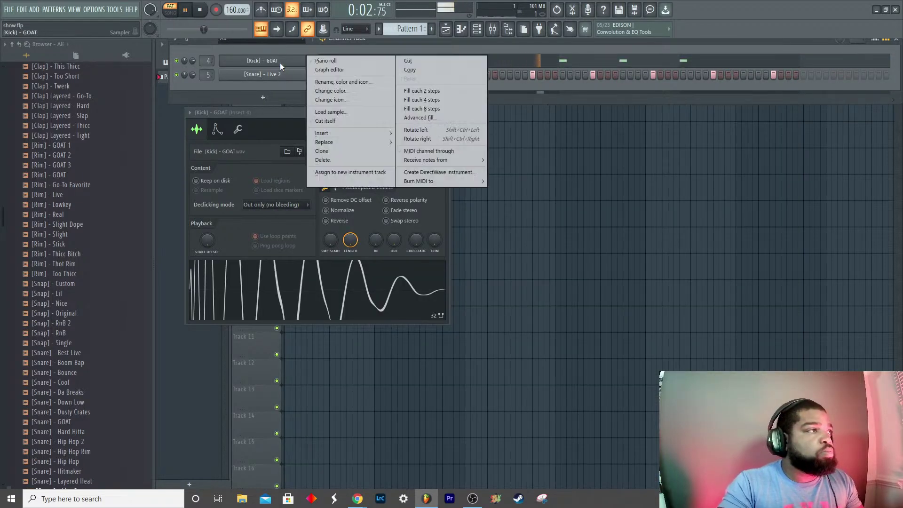
pyautogui.click(430, 44)
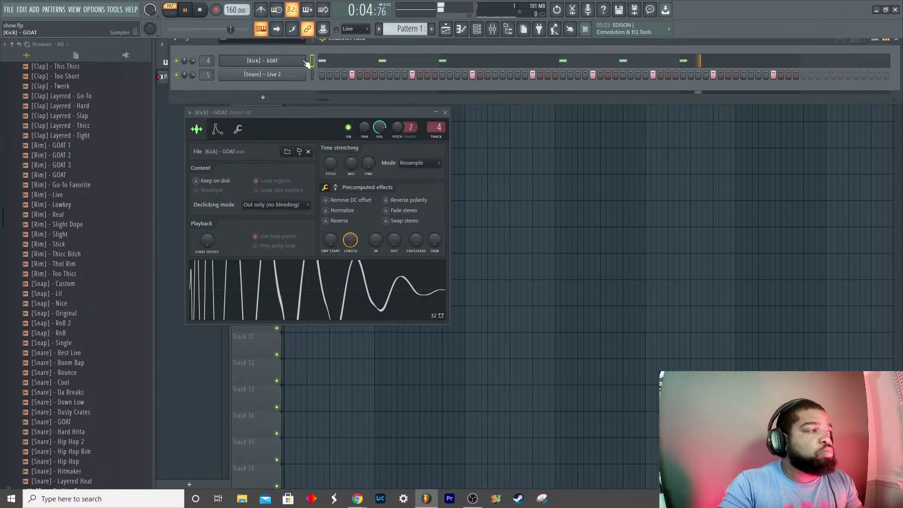
# Step: Collapse the claps and snares folder in the sample browser, and open the PG CAROLINAS - Melodies folder inside SAMPLE2
pyautogui.scroll(8, 99, 155)
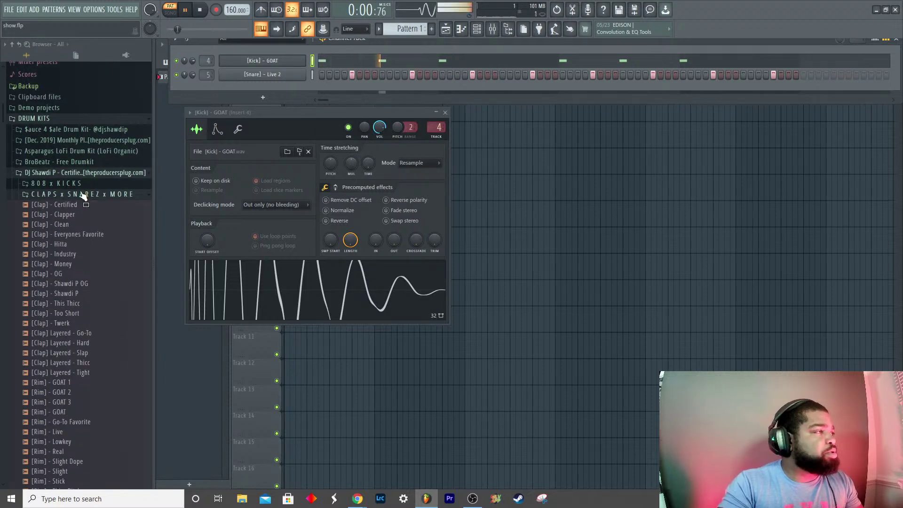
pyautogui.click(84, 195)
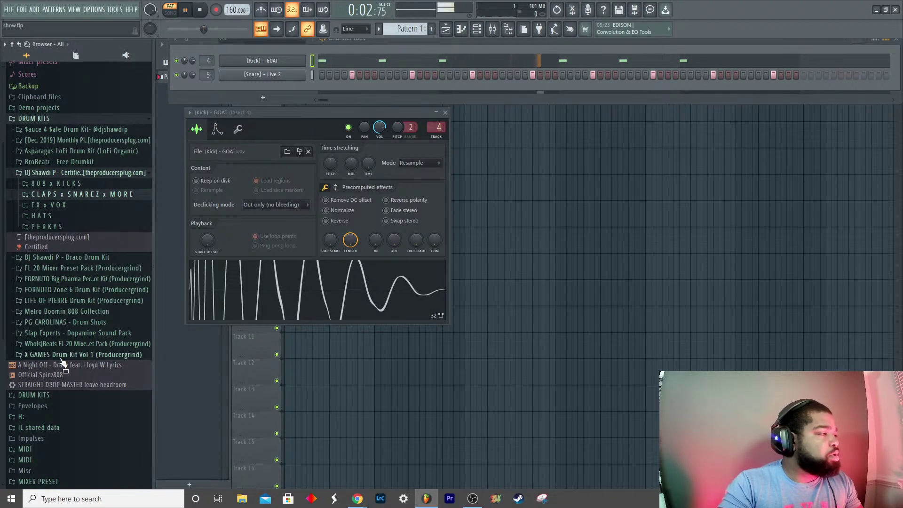
pyautogui.scroll(-5, 56, 418)
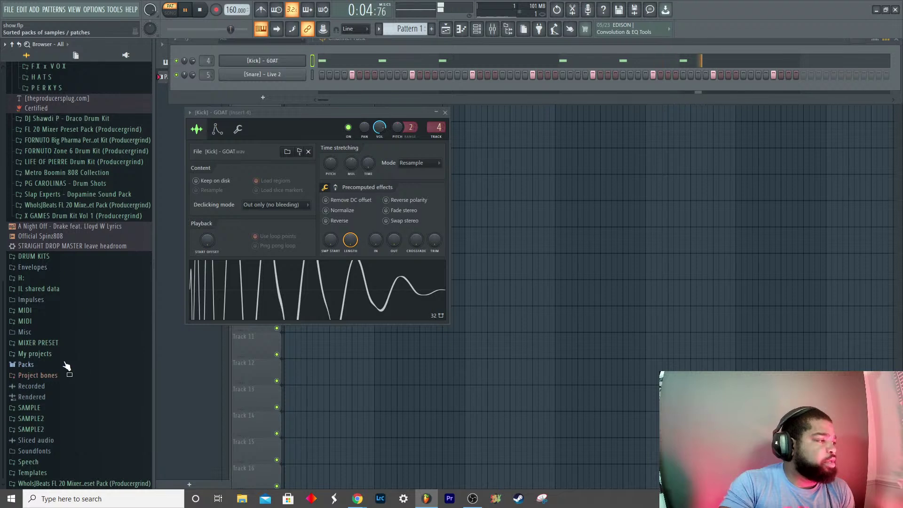
pyautogui.click(42, 418)
pyautogui.scroll(-4, 42, 419)
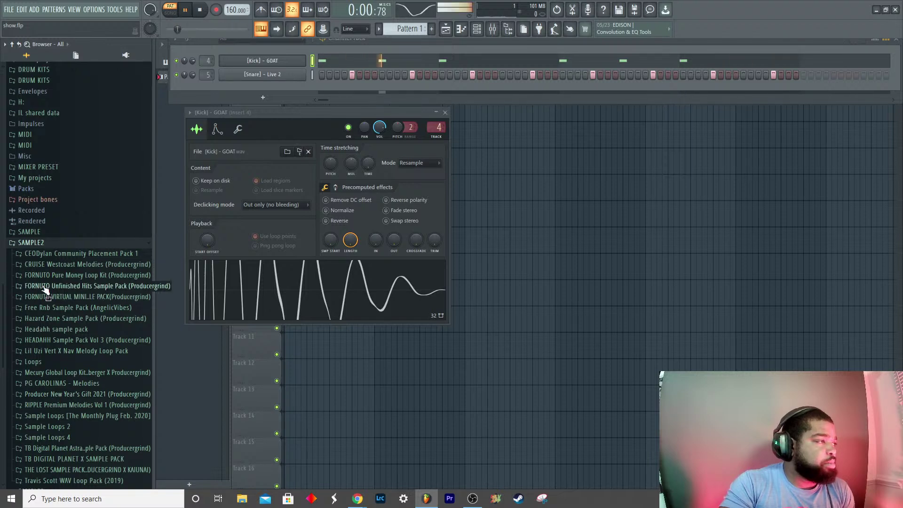
pyautogui.scroll(5, 45, 253)
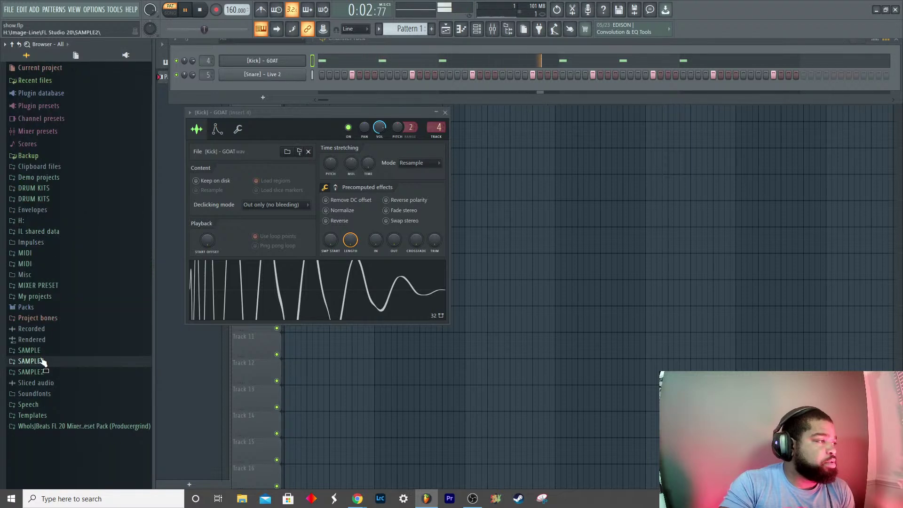
pyautogui.scroll(-5, 42, 362)
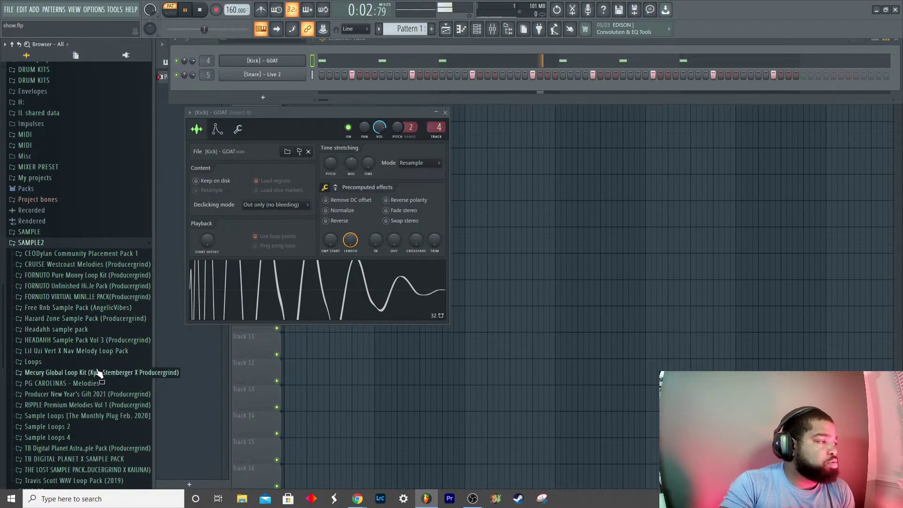
pyautogui.scroll(-3, 94, 352)
pyautogui.click(93, 325)
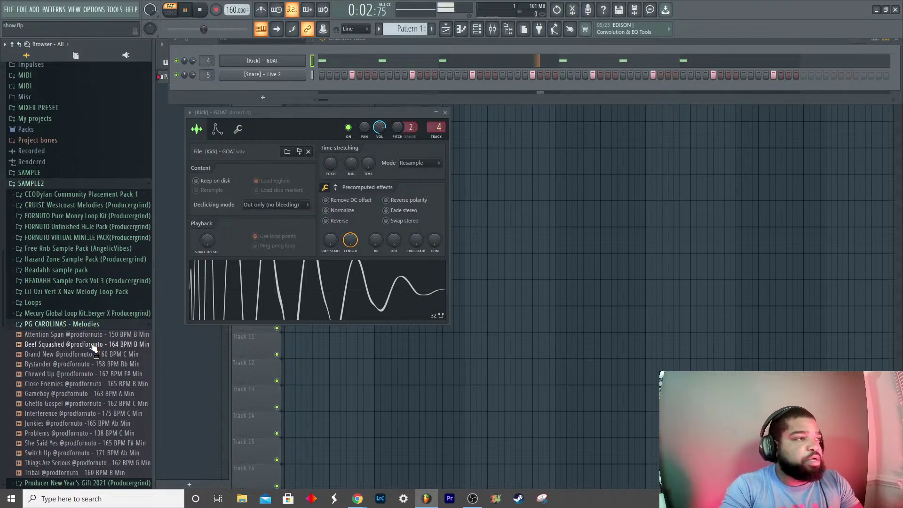
# Step: Audition the Beef Squashed, Attention Span and Bystander loops, and add the Bystander 158 BPM Bb Min loop as a new channel
pyautogui.click(92, 347)
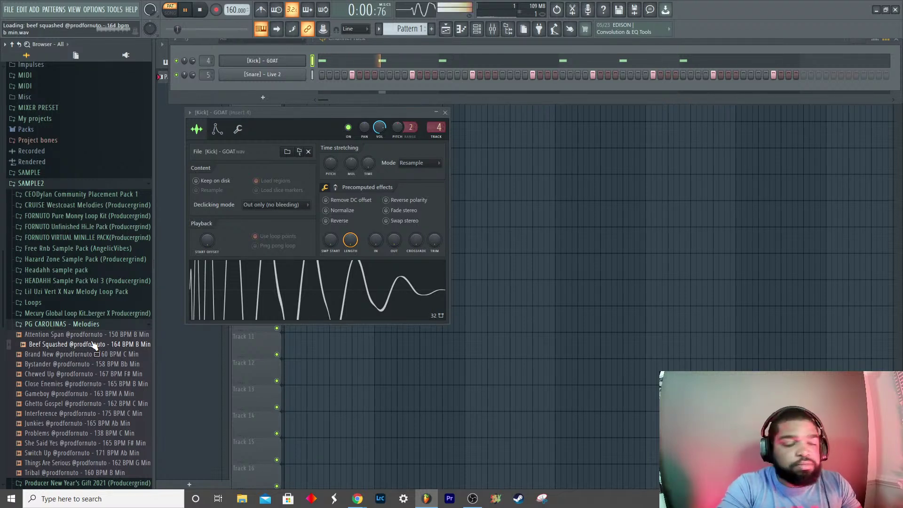
pyautogui.click(89, 338)
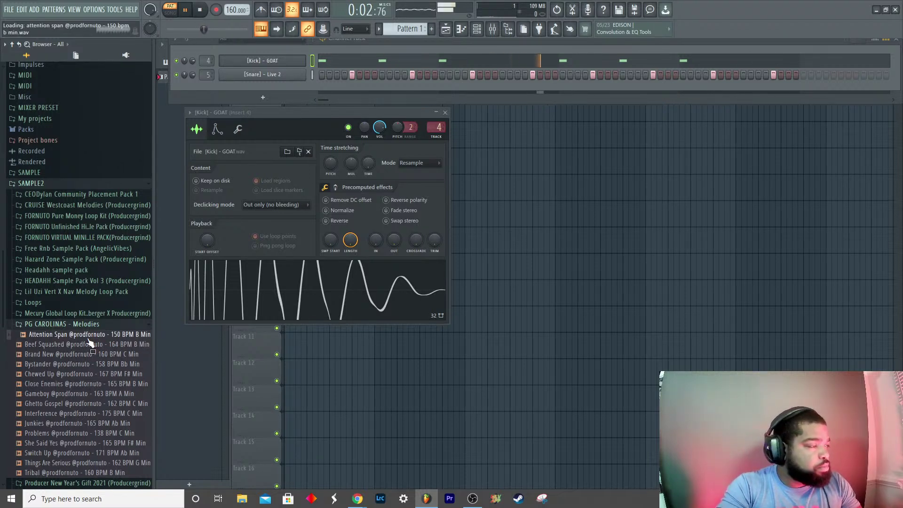
pyautogui.click(87, 364)
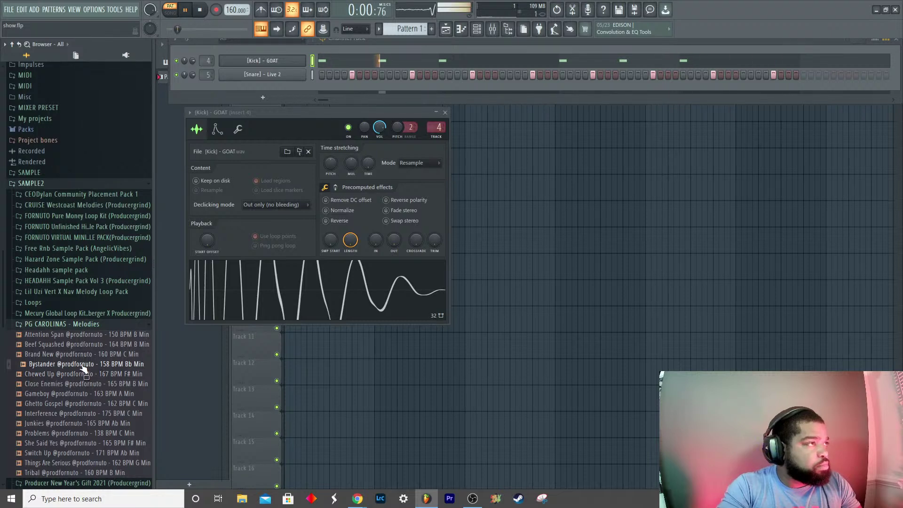
pyautogui.moveTo(83, 368); pyautogui.dragTo(265, 81)
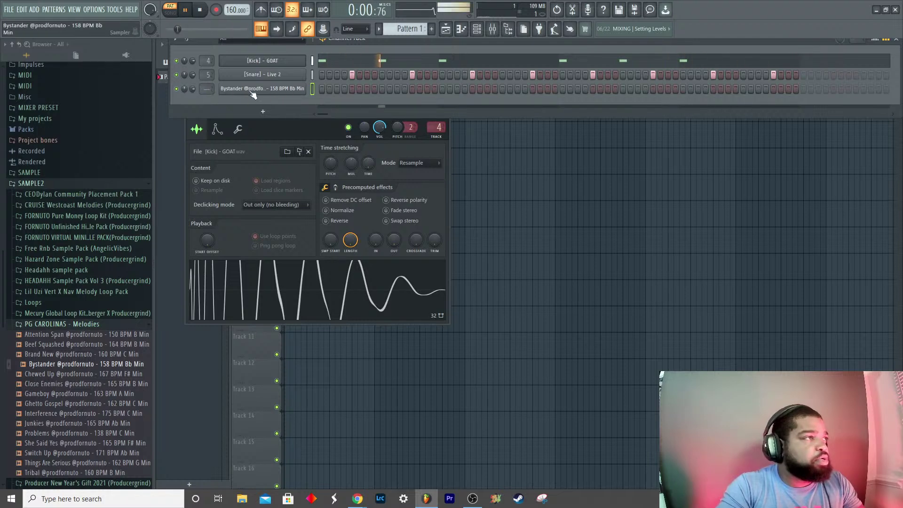
# Step: Open the Bystander channel's sampler settings with playback stopped, and set its time stretching mode to Stretch
pyautogui.click(253, 89)
pyautogui.press('space')
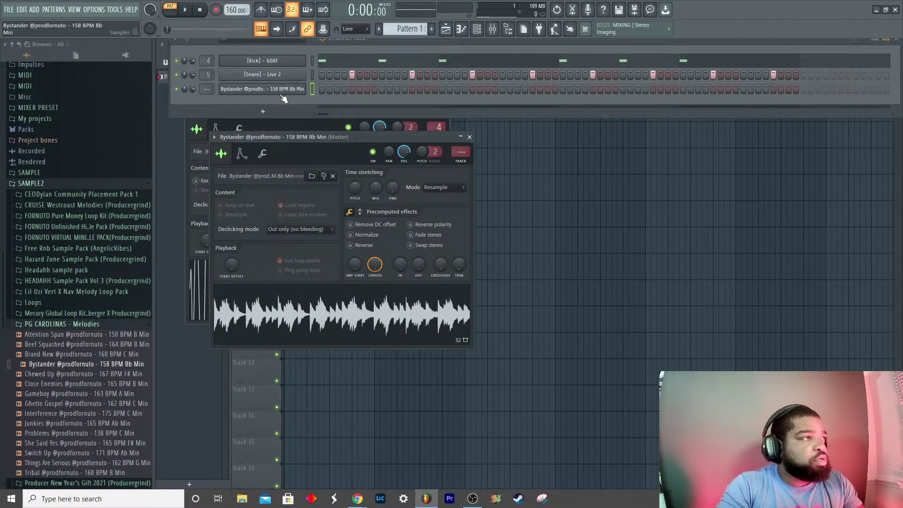
pyautogui.click(462, 188)
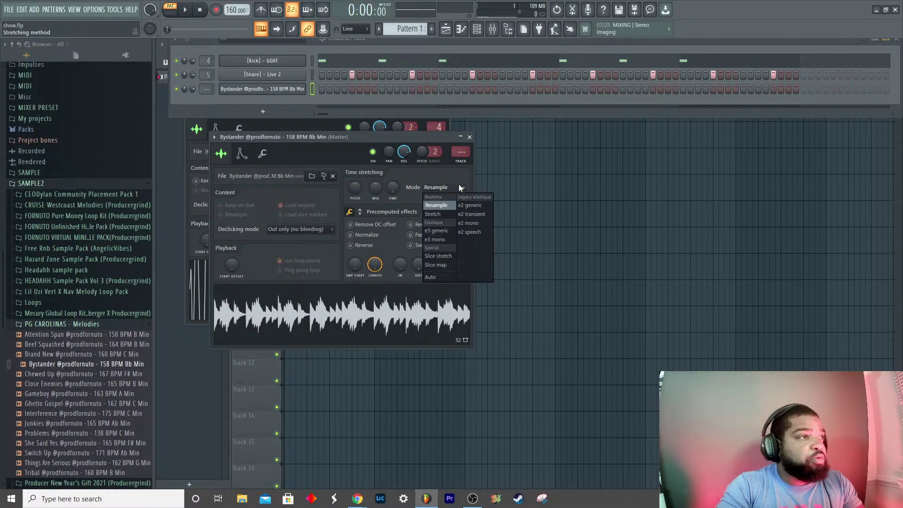
pyautogui.click(442, 214)
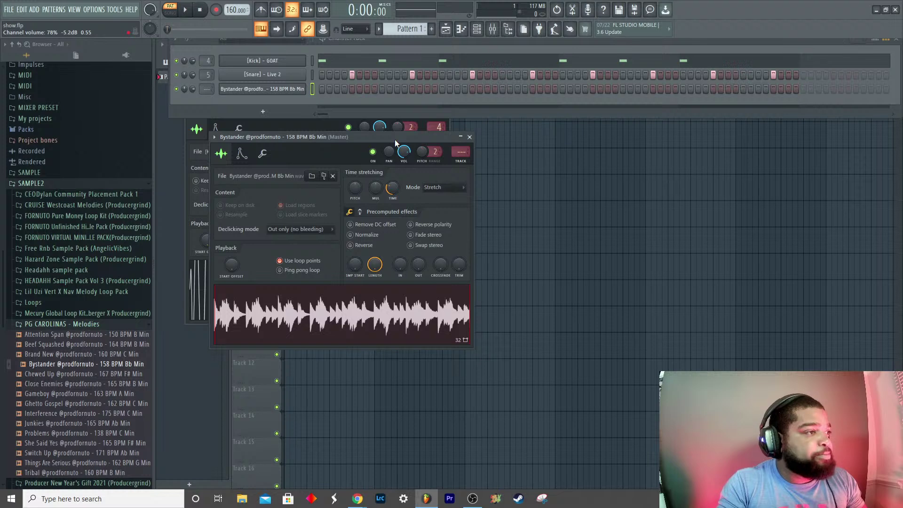
# Step: Turn on loop points for the Bystander sample, and preview the loop together with the drum pattern
pyautogui.press('i')
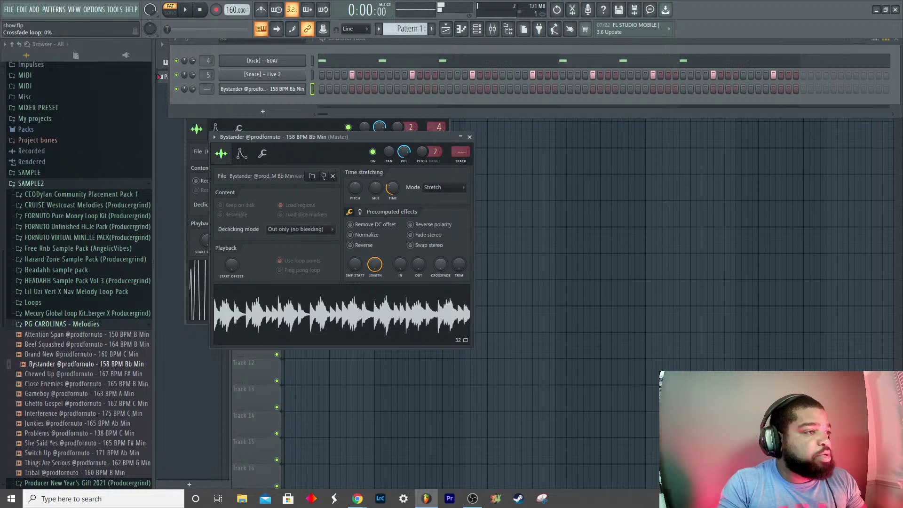
pyautogui.scroll(1, 441, 264)
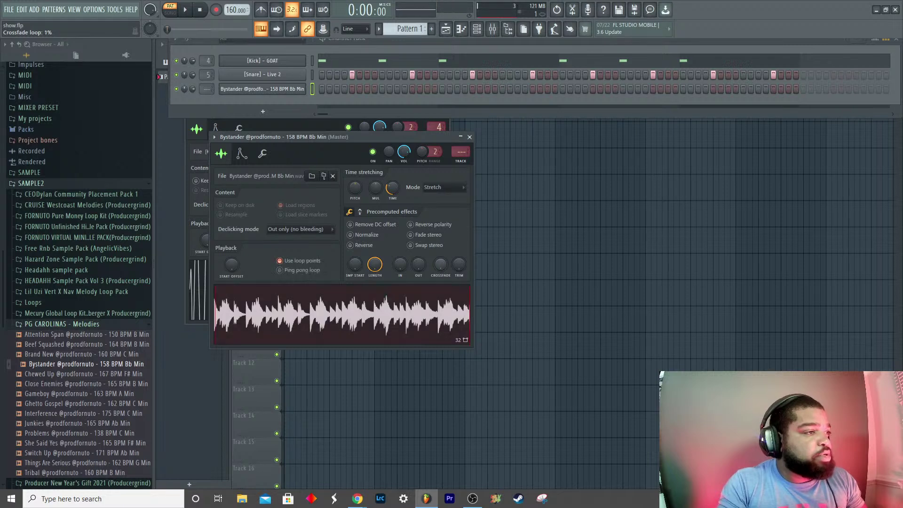
pyautogui.press('space')
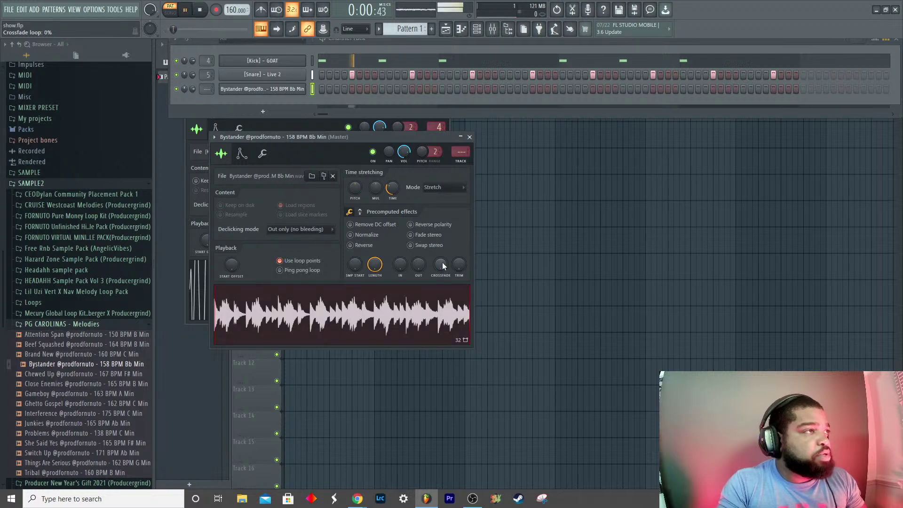
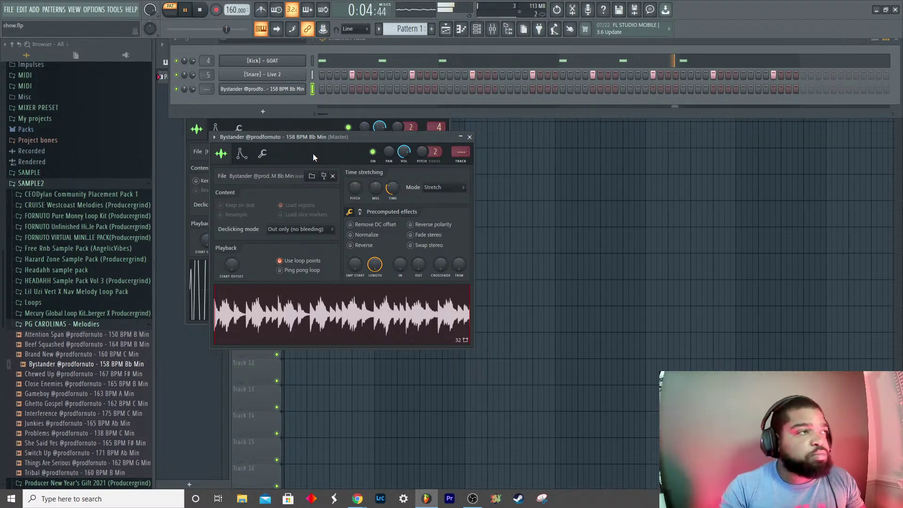
pyautogui.press('space')
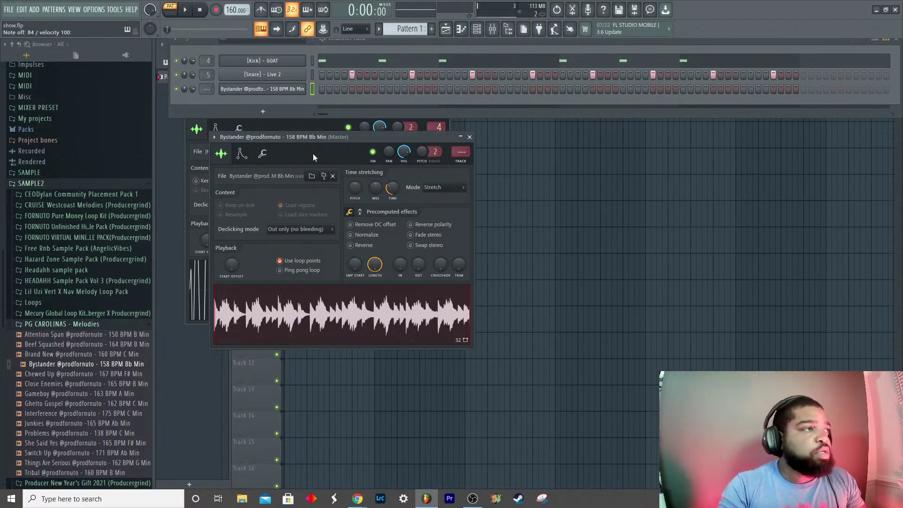
# Step: Open the Bystander channel's piano roll and draw a C5 note from bar 1 to the end of bar 4
pyautogui.rightClick(288, 89)
pyautogui.click(314, 88)
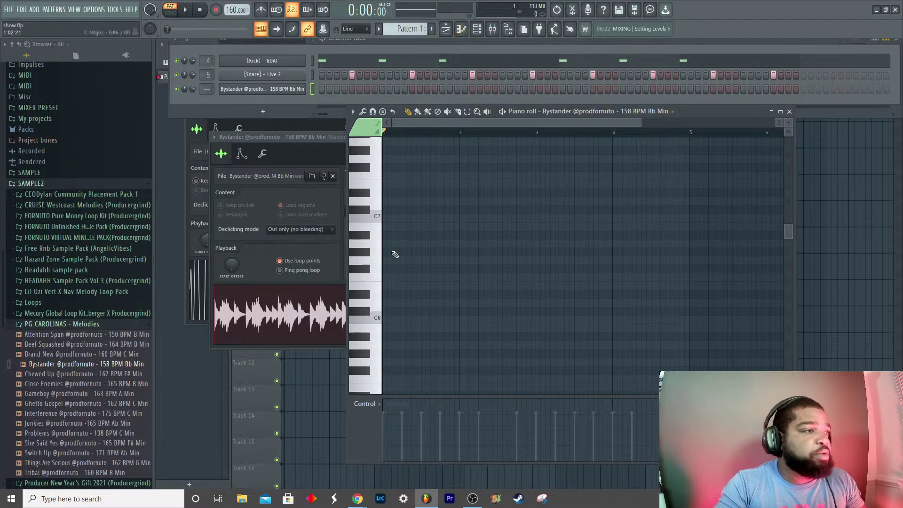
pyautogui.scroll(5, 389, 262)
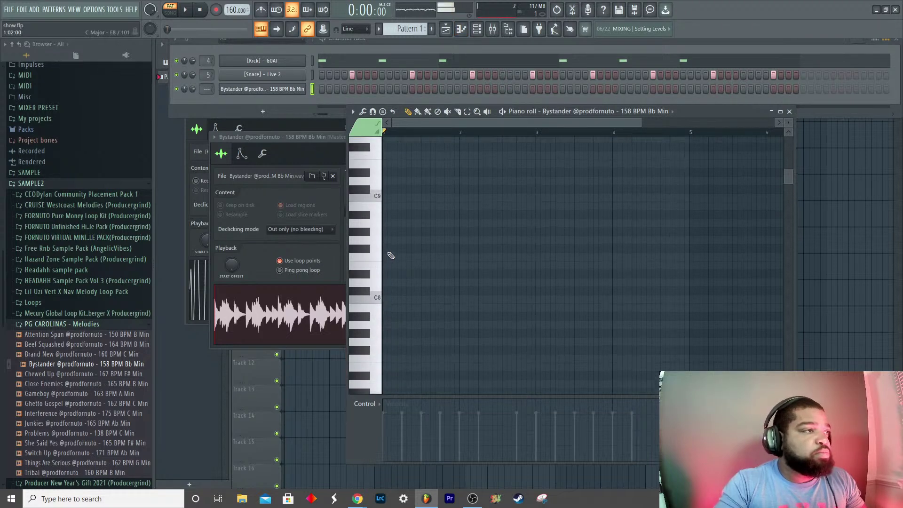
pyautogui.scroll(-10, 391, 257)
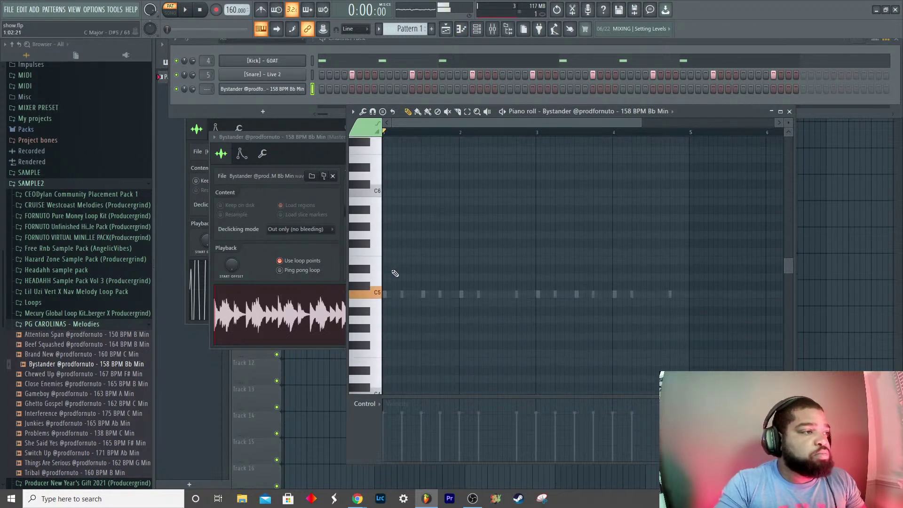
pyautogui.click(387, 295)
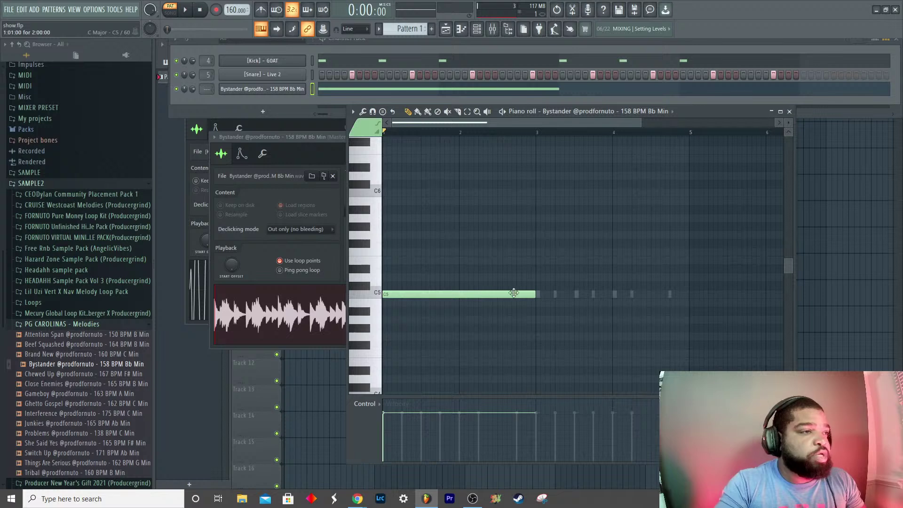
pyautogui.moveTo(543, 295); pyautogui.dragTo(687, 294)
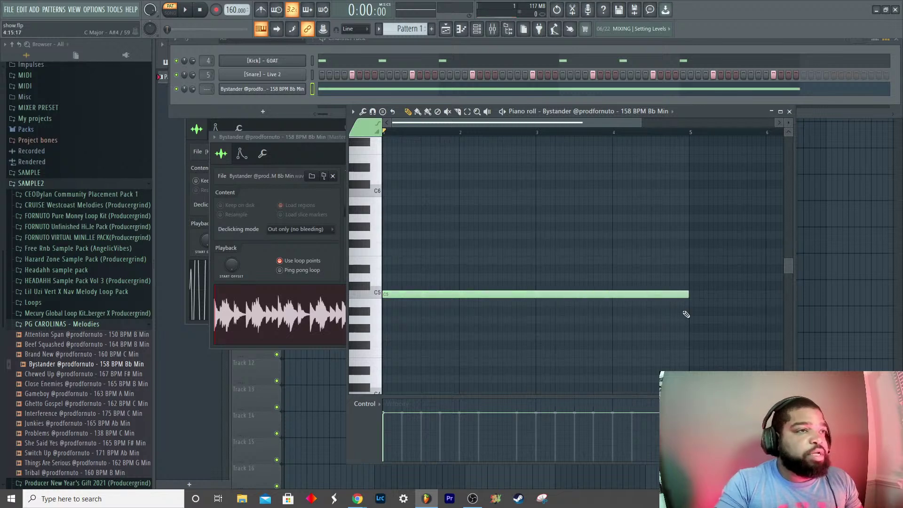
# Step: Lengthen the Bystander C5 note to the end of bar 16, check it with playback and close the piano roll
pyautogui.scroll(-3, 569, 329)
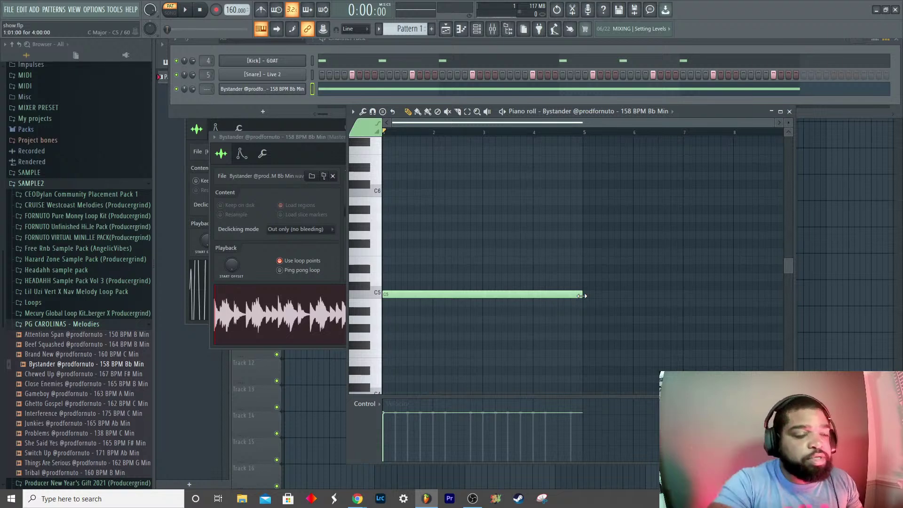
pyautogui.moveTo(582, 296); pyautogui.dragTo(763, 311)
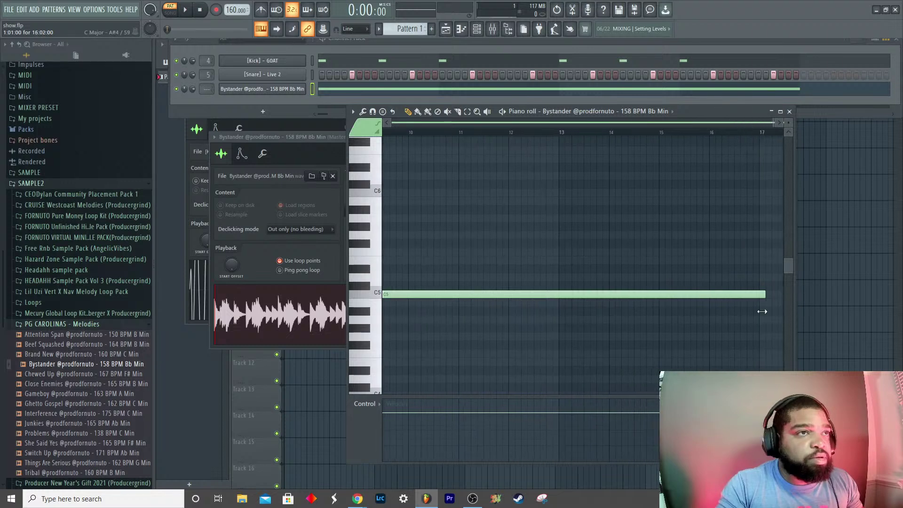
pyautogui.press('space')
pyautogui.scroll(-3, 655, 377)
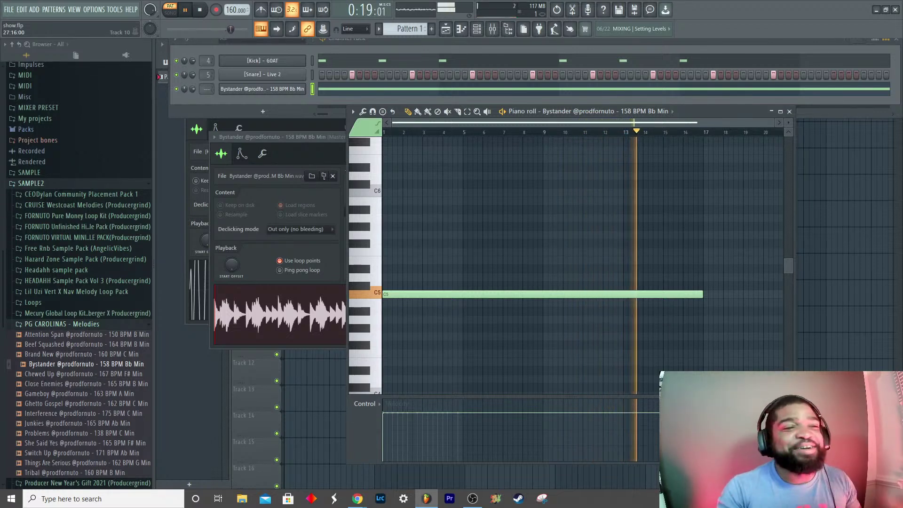
pyautogui.click(790, 113)
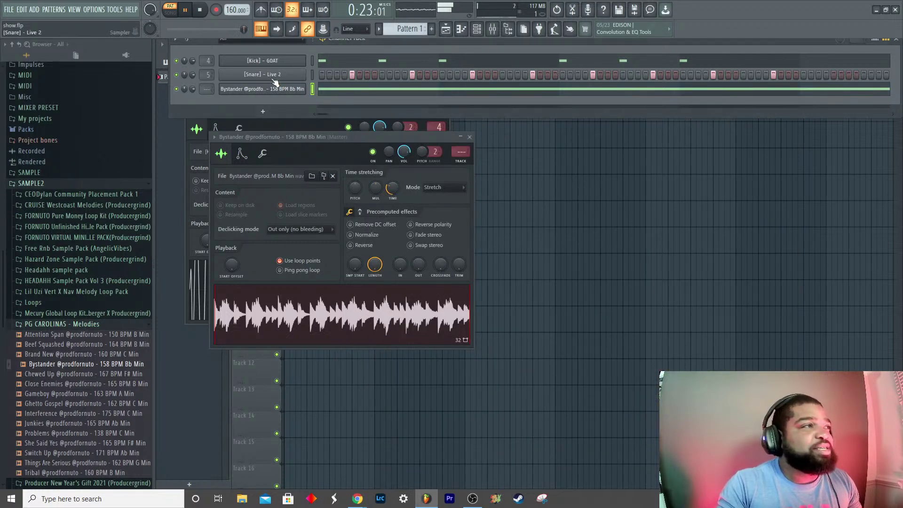
# Step: Stop playback and duplicate the snare's four-bar pattern three times in its piano roll, filling bars 1 to 16
pyautogui.rightClick(274, 81)
pyautogui.click(334, 74)
pyautogui.press('space')
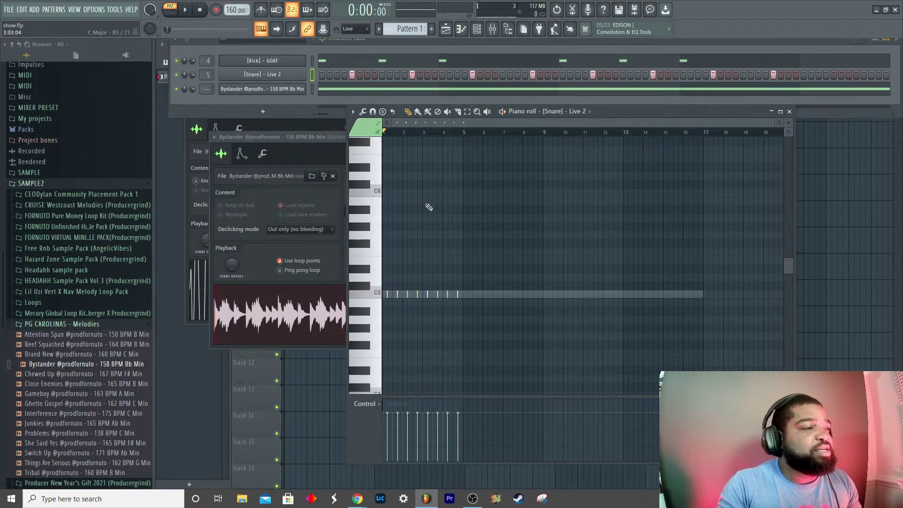
pyautogui.hotkey('ctrl', 'a')
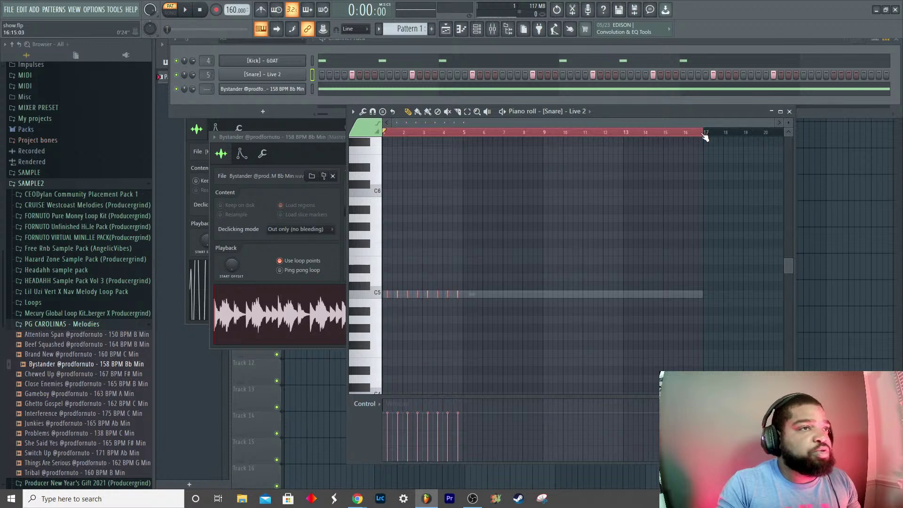
pyautogui.moveTo(705, 137); pyautogui.dragTo(465, 126)
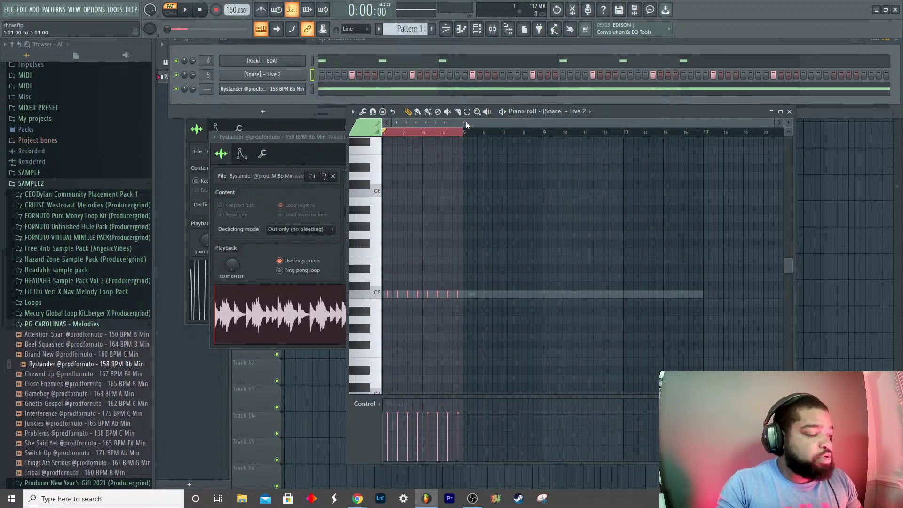
pyautogui.hotkey('ctrl', 'b')
pyautogui.hotkey('ctrl', 'b')
pyautogui.hotkey('ctrl', 'b')
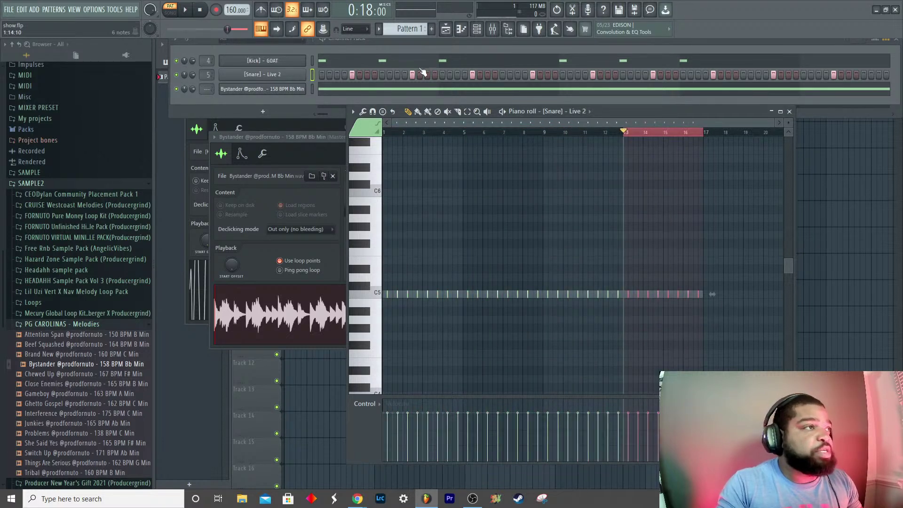
# Step: Reopen the snare's piano roll and apply legato to all its notes so each extends to the next one
pyautogui.rightClick(303, 74)
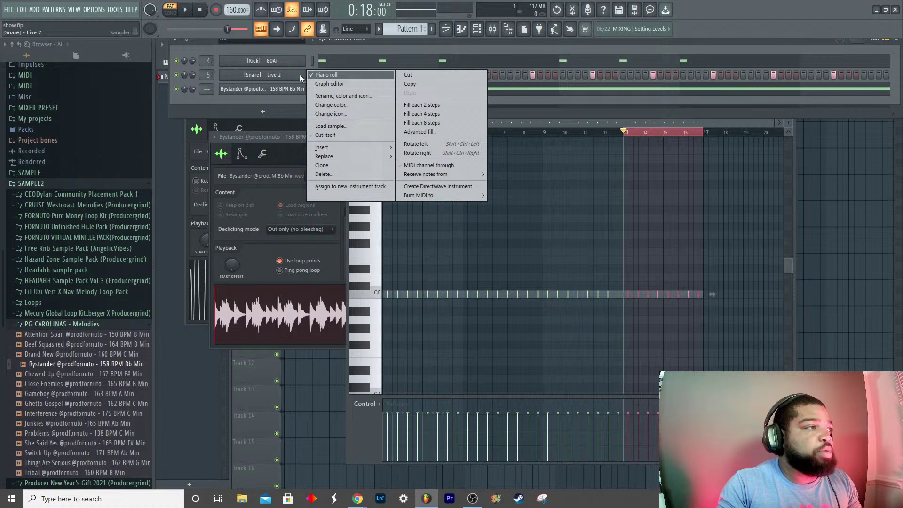
pyautogui.click(300, 74)
pyautogui.rightClick(304, 74)
pyautogui.click(332, 70)
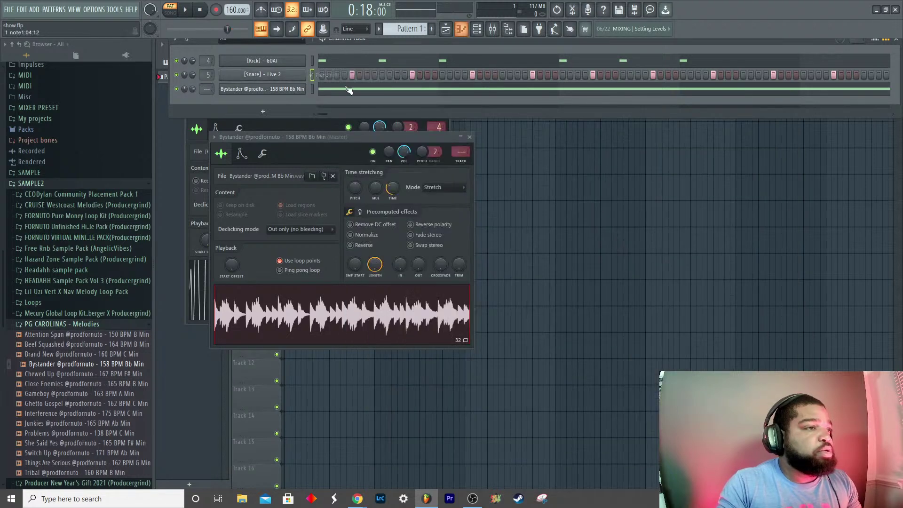
pyautogui.rightClick(303, 73)
pyautogui.click(324, 74)
pyautogui.hotkey('ctrl', 'a')
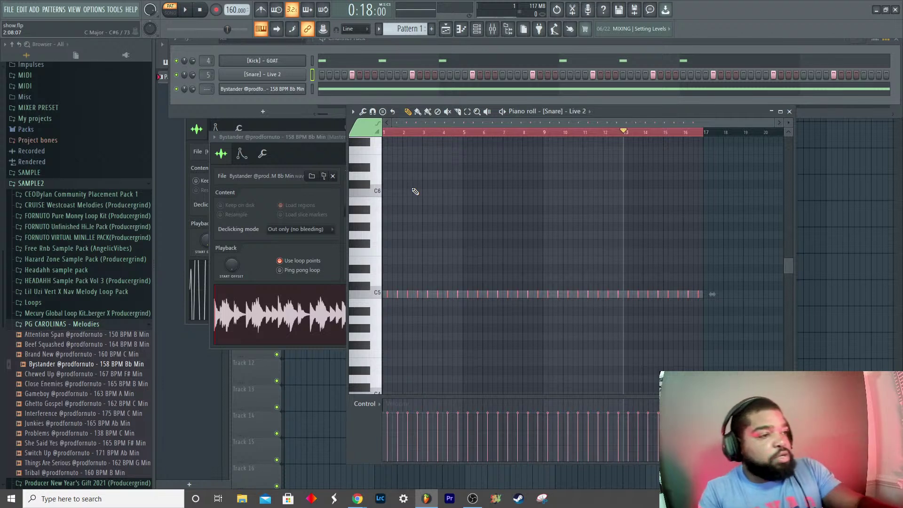
pyautogui.hotkey('ctrl', 'l')
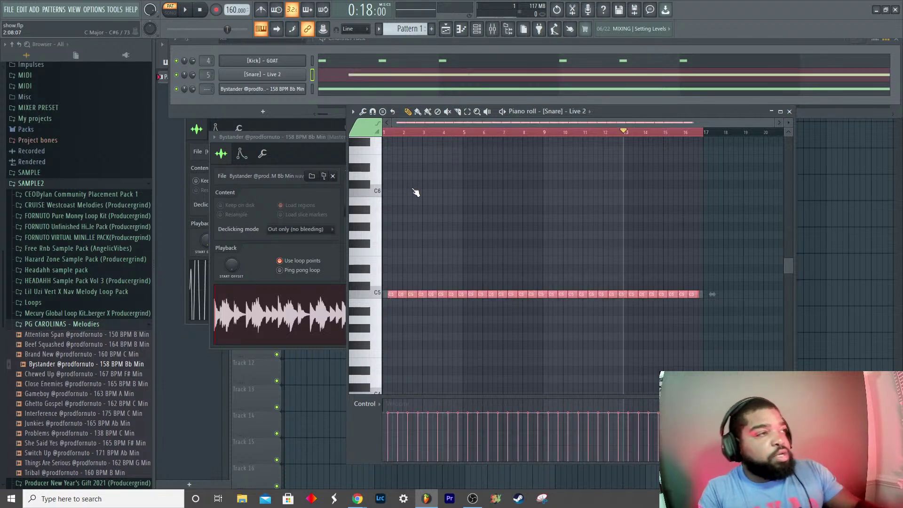
# Step: Duplicate the GOAT kick's first four bars three times in its piano roll to fill 16 bars, and close the piano roll
pyautogui.rightClick(289, 59)
pyautogui.click(287, 63)
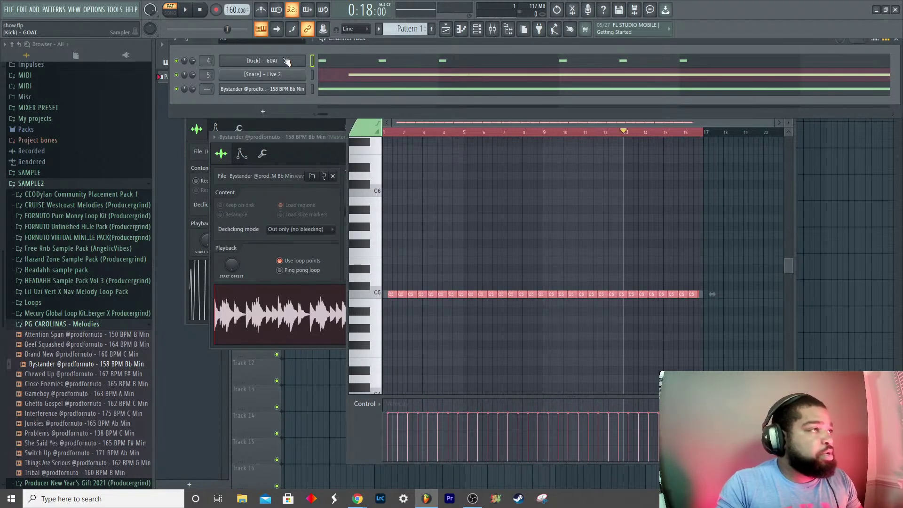
pyautogui.click(356, 65)
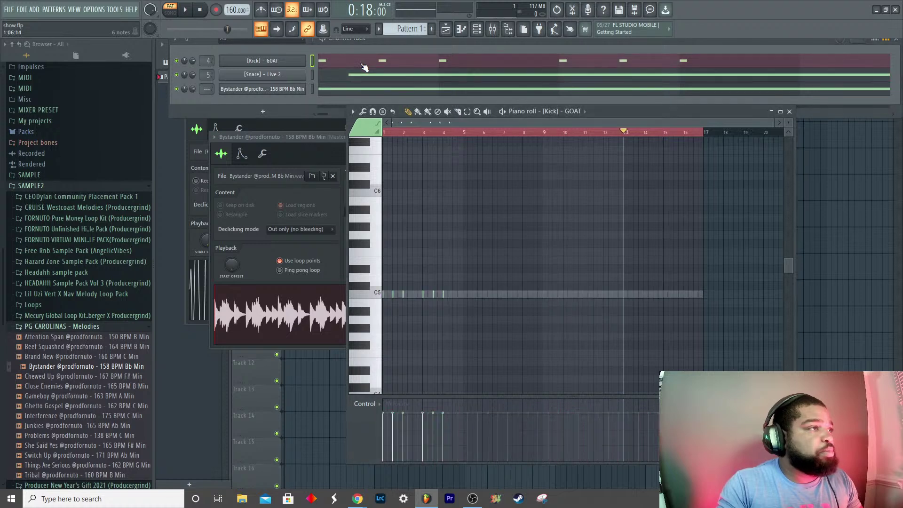
pyautogui.moveTo(689, 135); pyautogui.dragTo(466, 141)
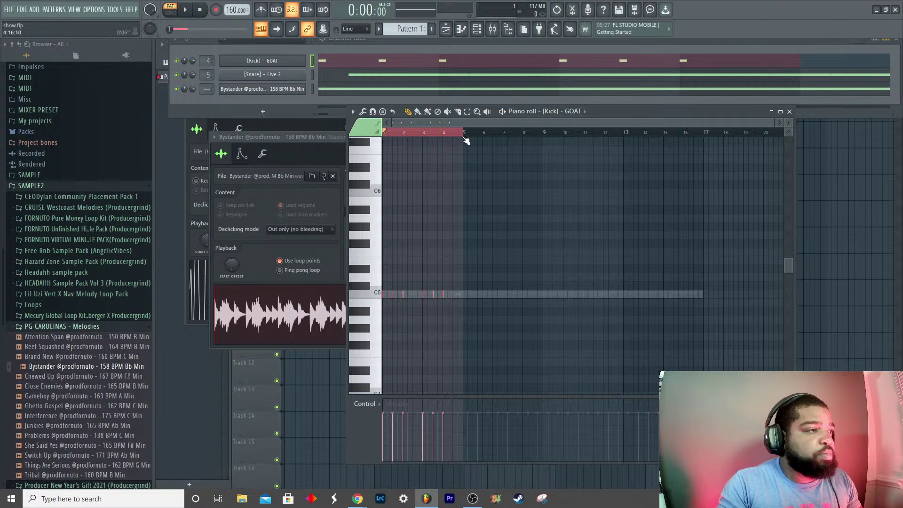
pyautogui.hotkey('ctrl', 'b')
pyautogui.hotkey('ctrl', 'b')
pyautogui.hotkey('ctrl', 'b')
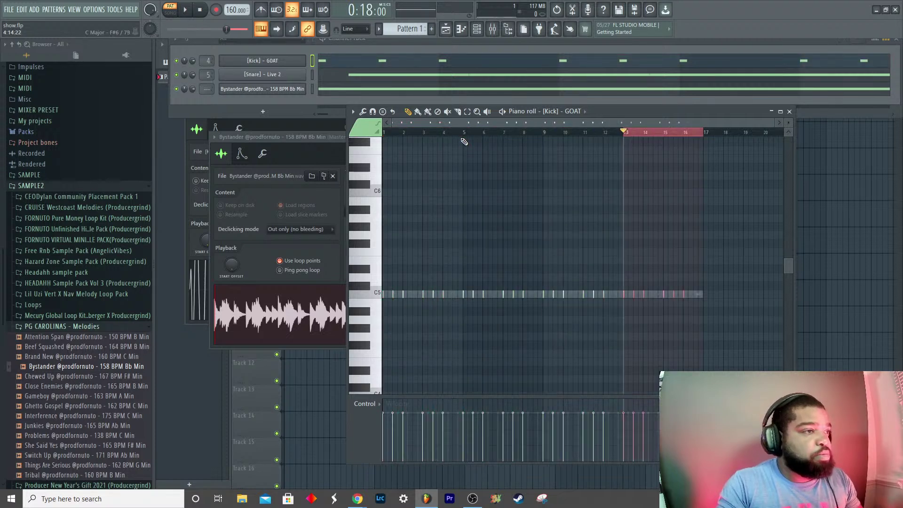
pyautogui.click(703, 135)
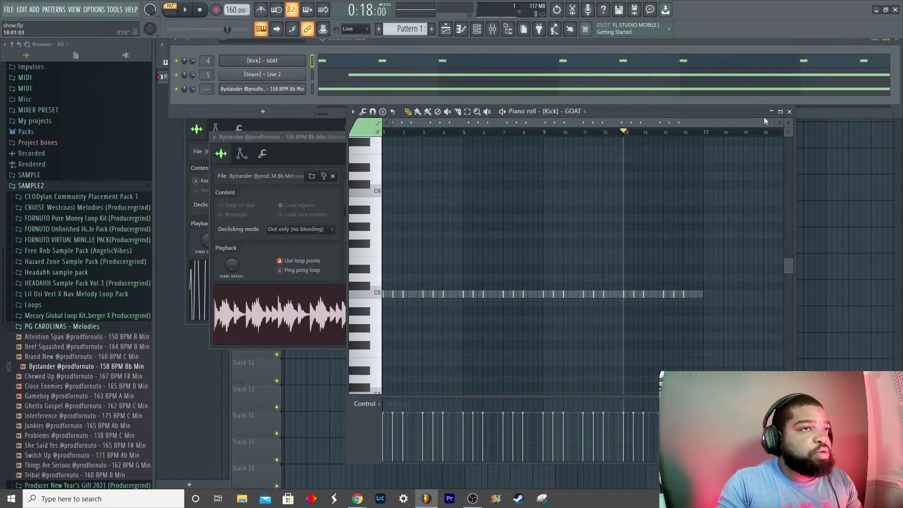
pyautogui.click(791, 113)
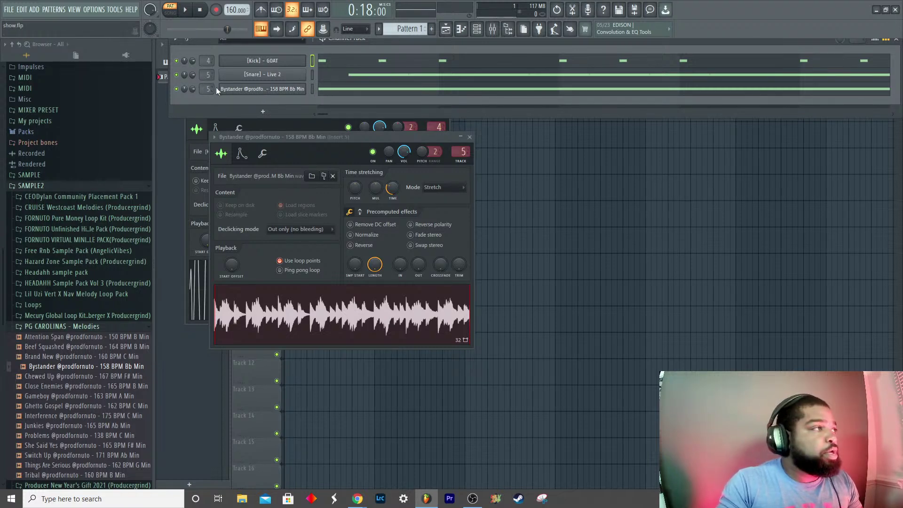
# Step: Route the Bystander channel to mixer track 6, open its piano roll and briefly preview the pattern
pyautogui.scroll(1, 207, 88)
pyautogui.click(534, 88)
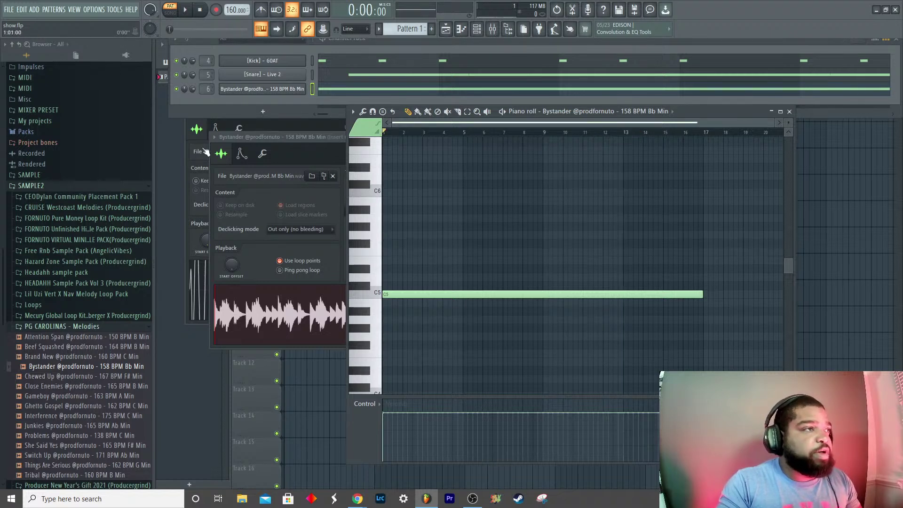
pyautogui.press('space')
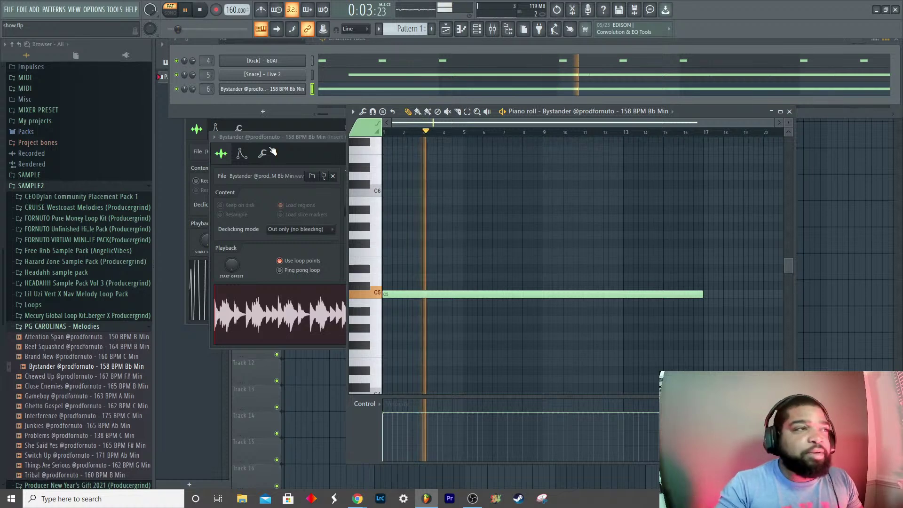
pyautogui.press('space')
# Step: Shift the Bystander C5 note slightly later so it starts at 1:01:08
pyautogui.scroll(3, 411, 317)
pyautogui.scroll(5, 411, 317)
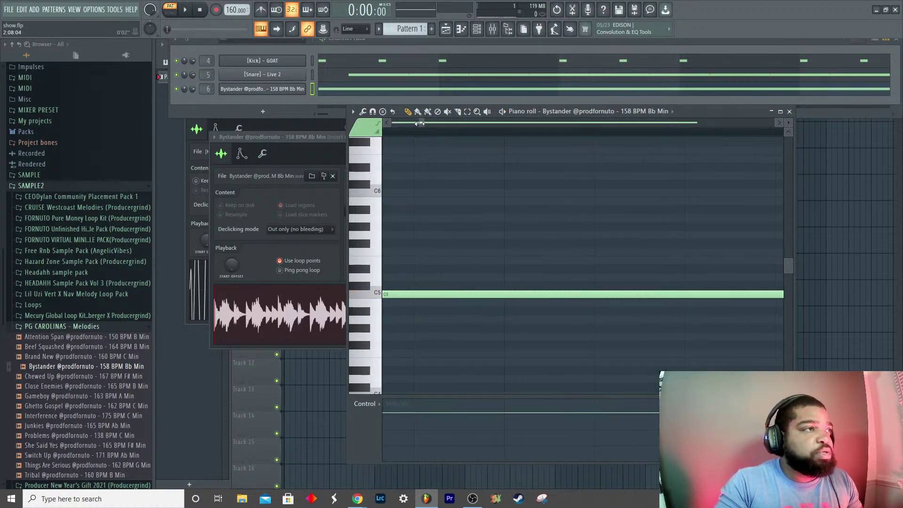
pyautogui.moveTo(410, 126); pyautogui.dragTo(401, 183)
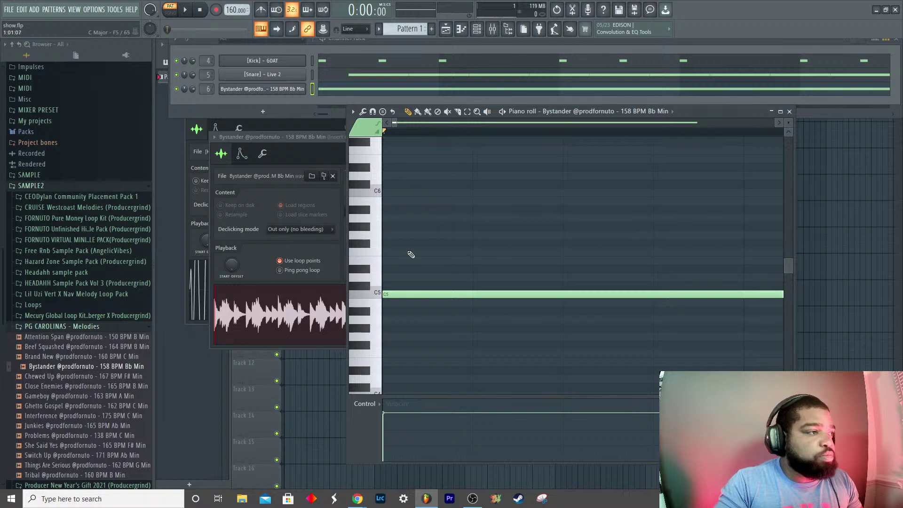
pyautogui.click(398, 294)
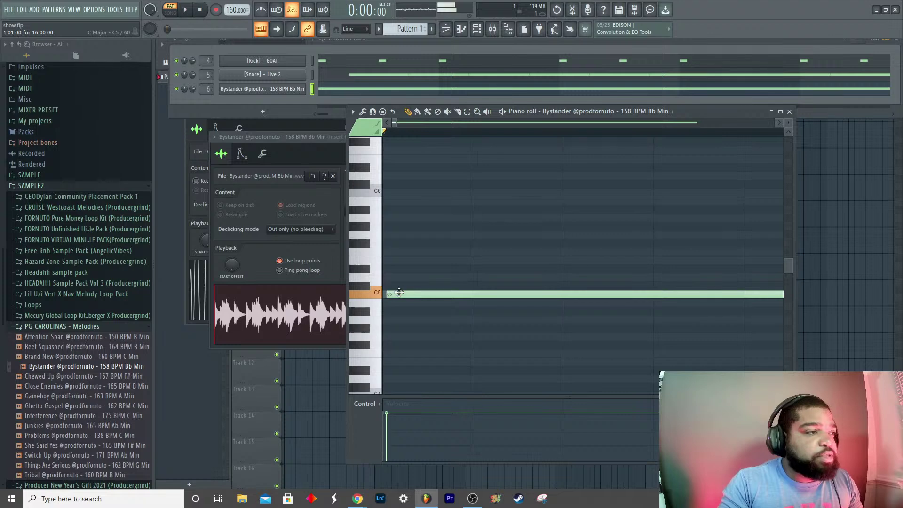
pyautogui.moveTo(400, 293); pyautogui.dragTo(427, 294)
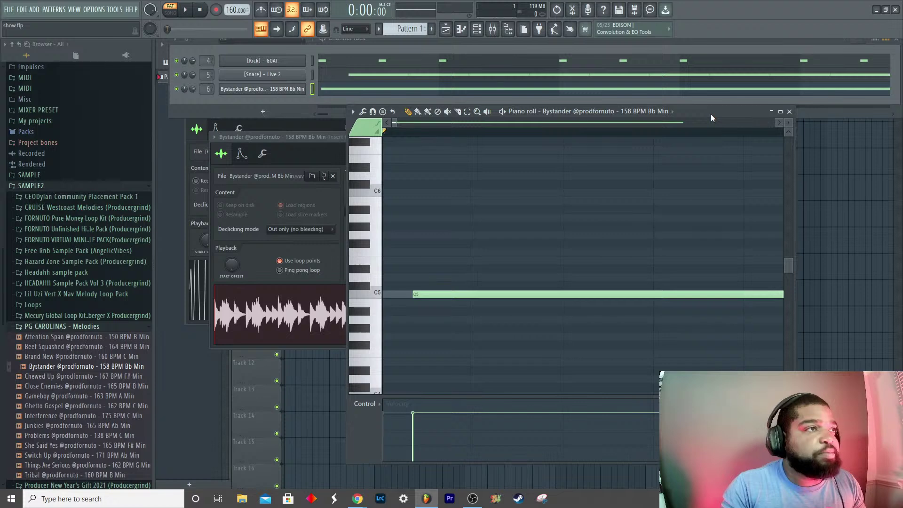
# Step: Trim the end of the Bystander C5 note to the start of bar 17, checking the loop with playback
pyautogui.press('space')
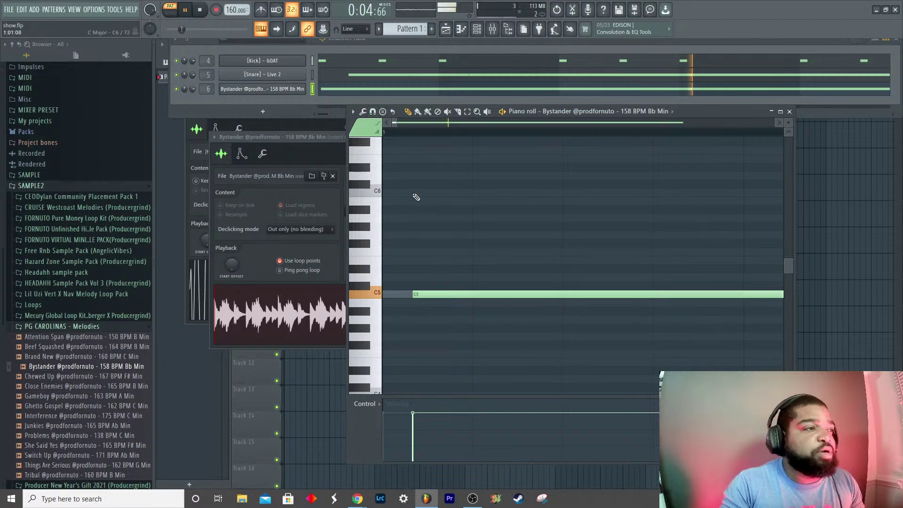
pyautogui.moveTo(395, 125); pyautogui.dragTo(685, 135)
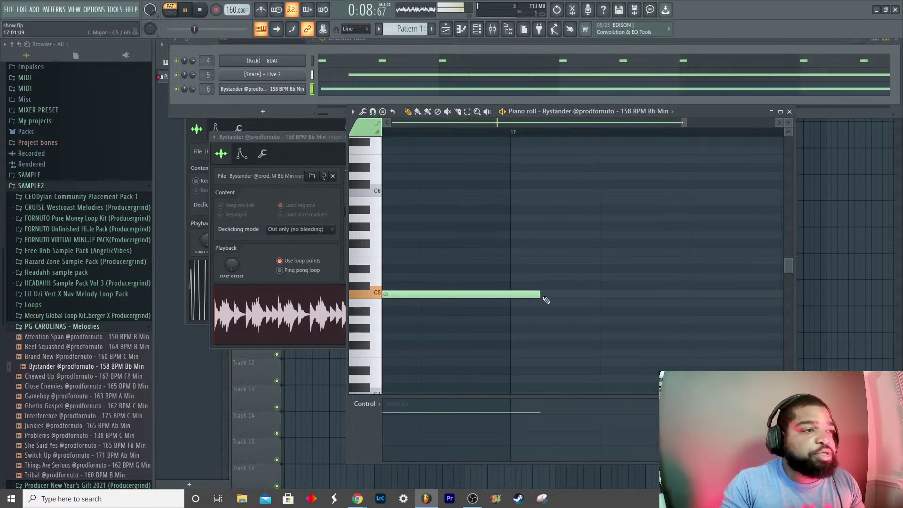
pyautogui.moveTo(540, 295); pyautogui.dragTo(510, 295)
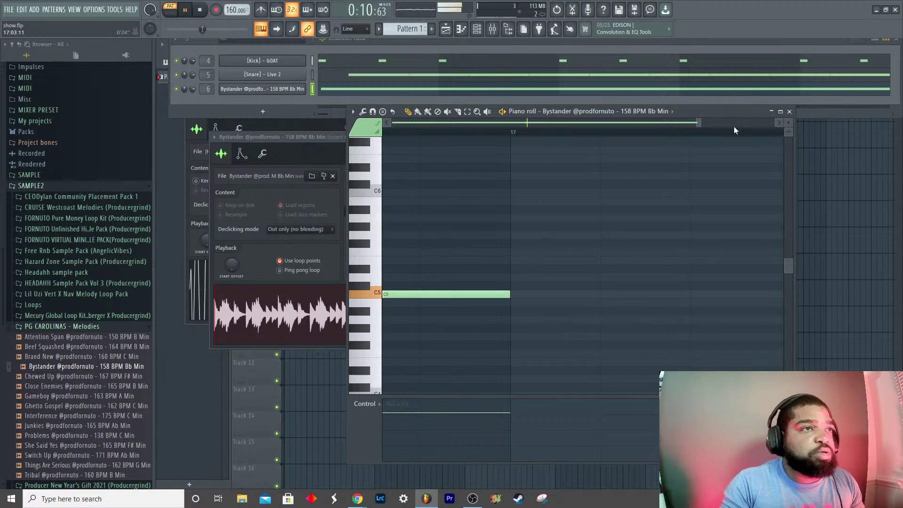
pyautogui.moveTo(699, 124); pyautogui.dragTo(362, 135)
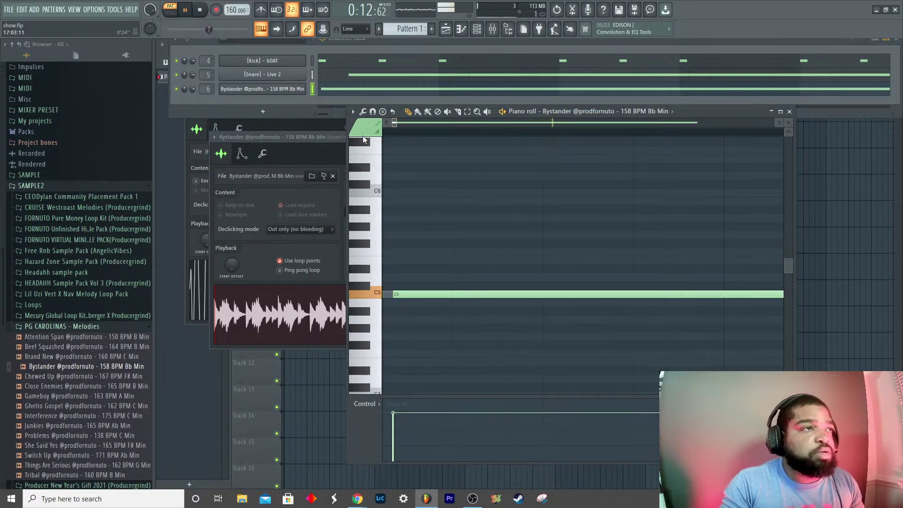
pyautogui.click(397, 47)
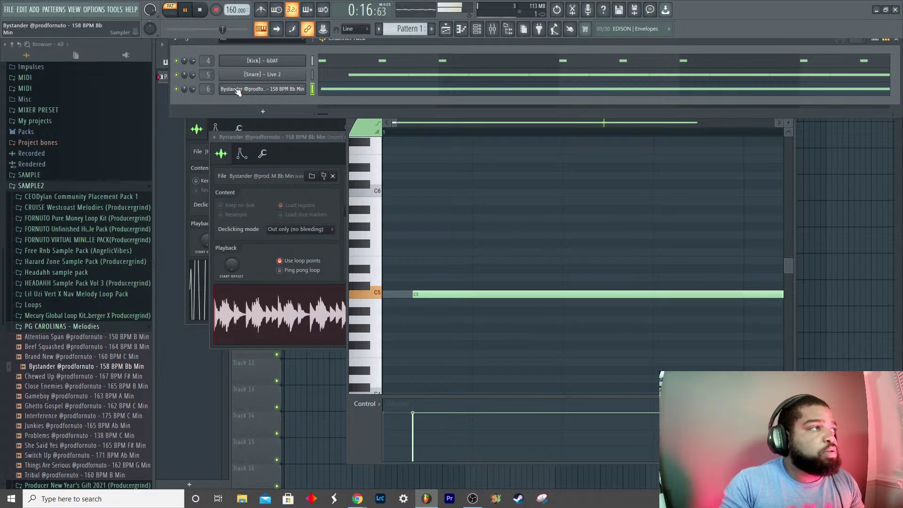
pyautogui.press('space')
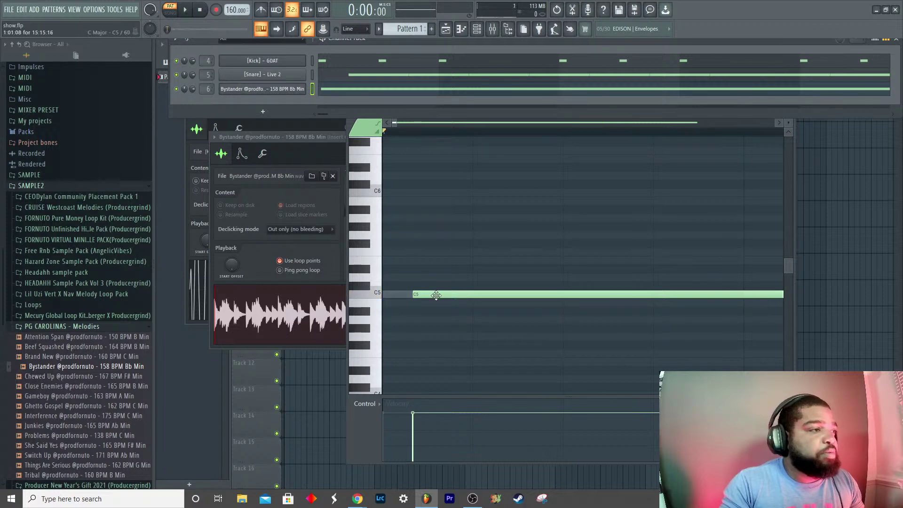
# Step: Compare the Bystander note's timing at the start of bar 1 and at its delayed position using playback, and close the piano roll
pyautogui.moveTo(433, 294); pyautogui.dragTo(403, 294)
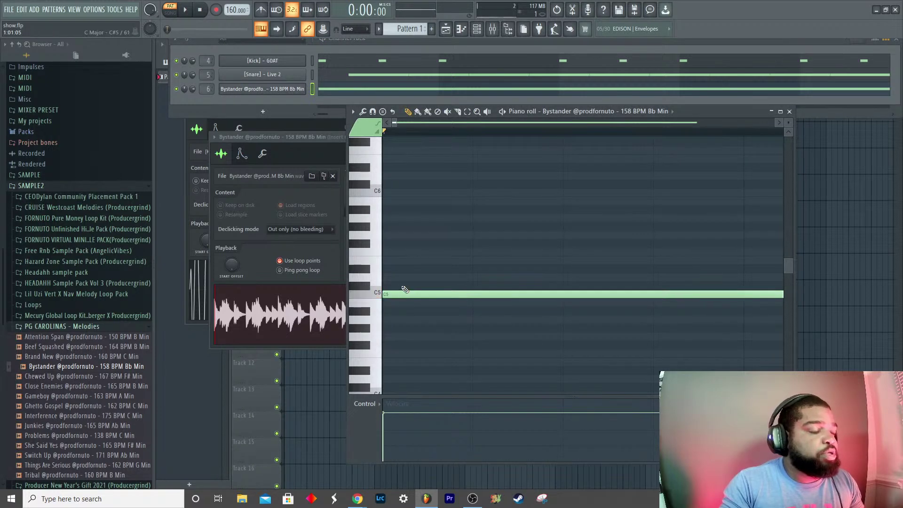
pyautogui.press('space')
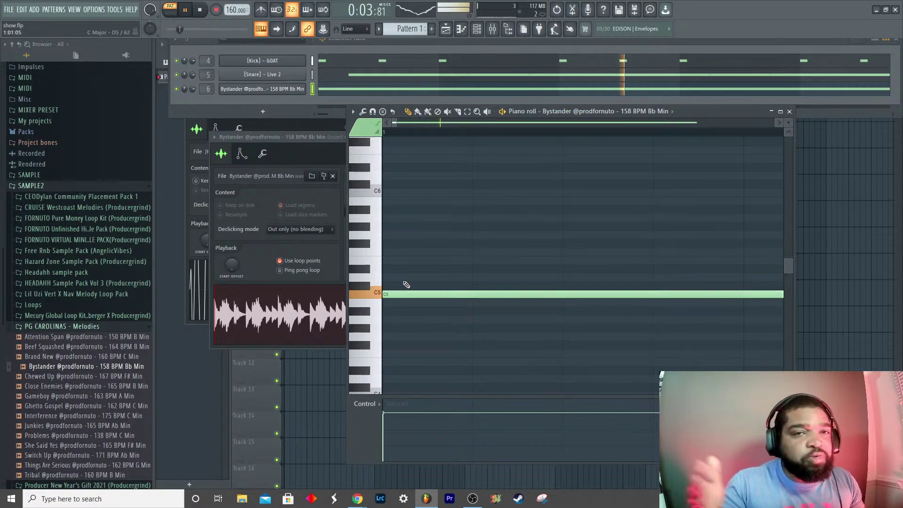
pyautogui.press('space')
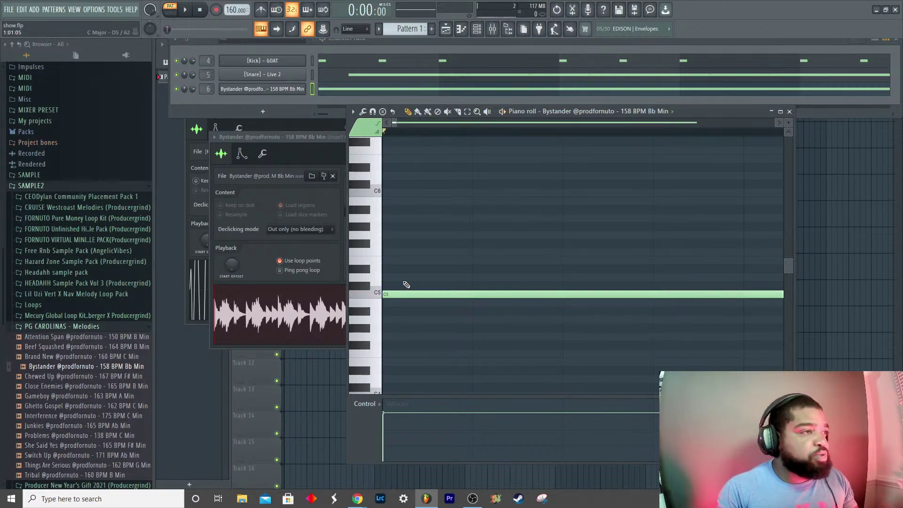
pyautogui.hotkey('shift', 'Right')
pyautogui.press('space')
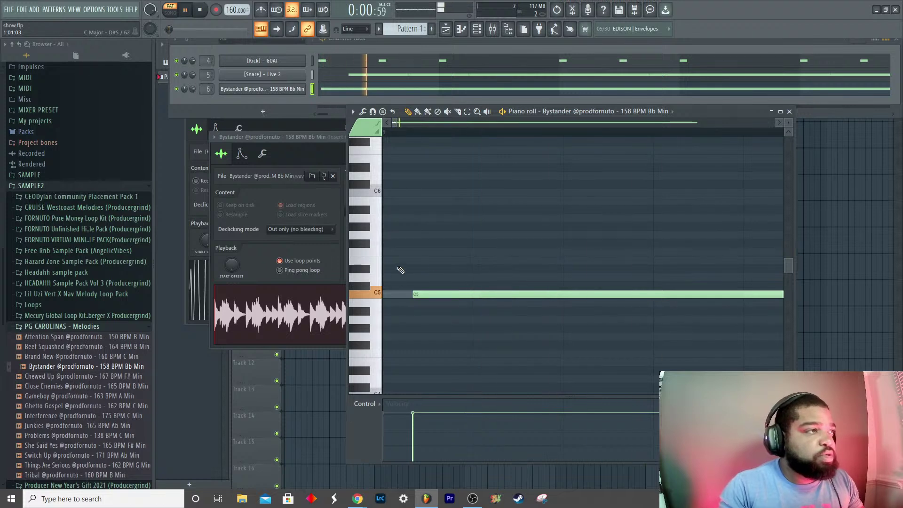
pyautogui.click(789, 111)
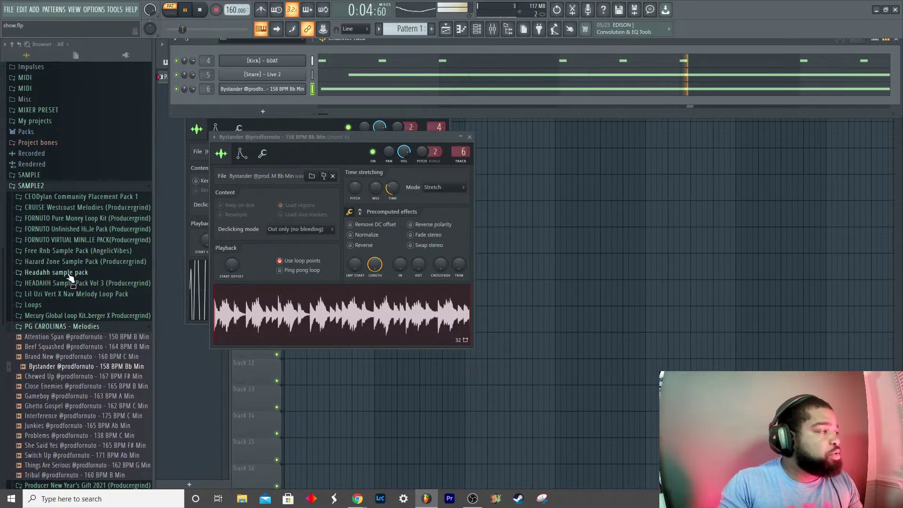
# Step: Add the [Hat] - Go-To (Classic) sample from the DJ Shawdi P Certified kit's HATS folder as a new channel below Bystander
pyautogui.scroll(5, 70, 277)
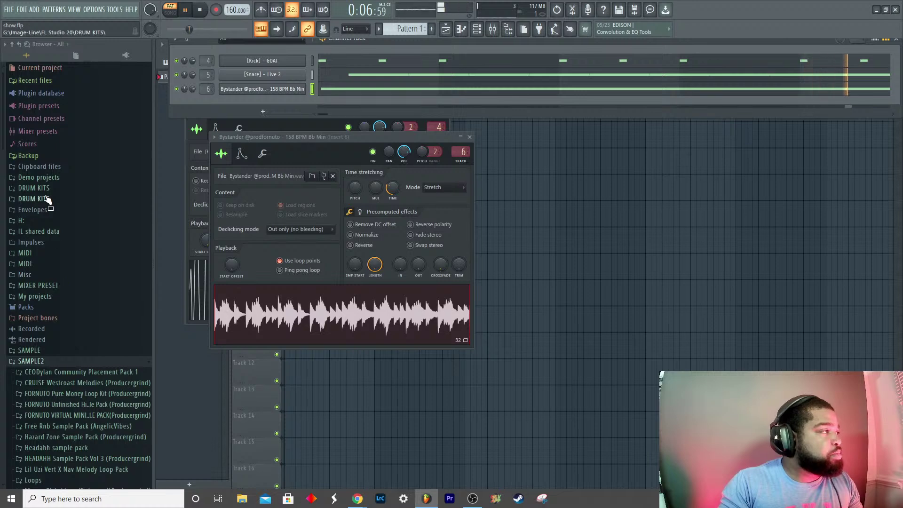
pyautogui.click(47, 199)
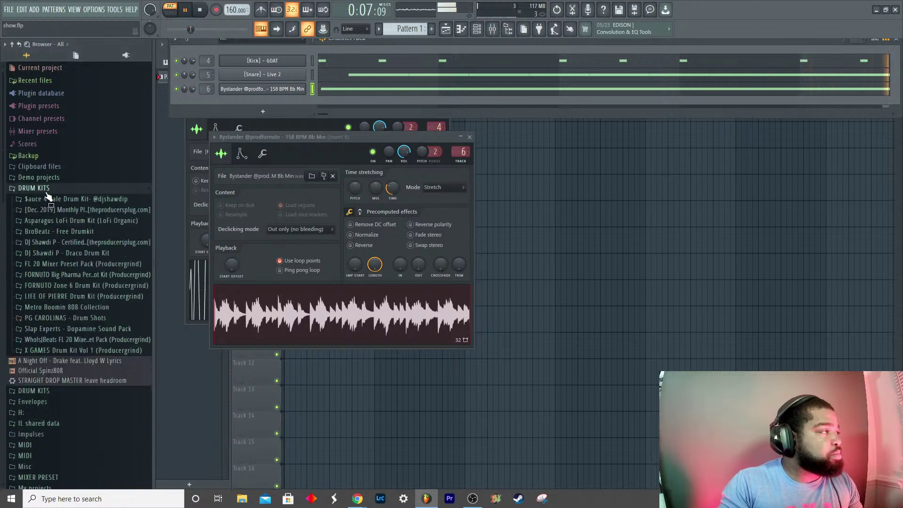
pyautogui.click(71, 242)
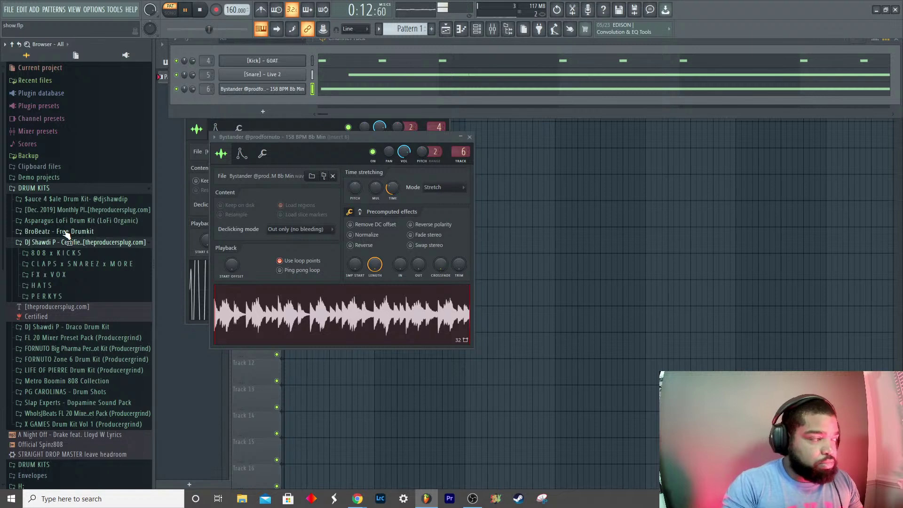
pyautogui.click(68, 285)
pyautogui.click(79, 256)
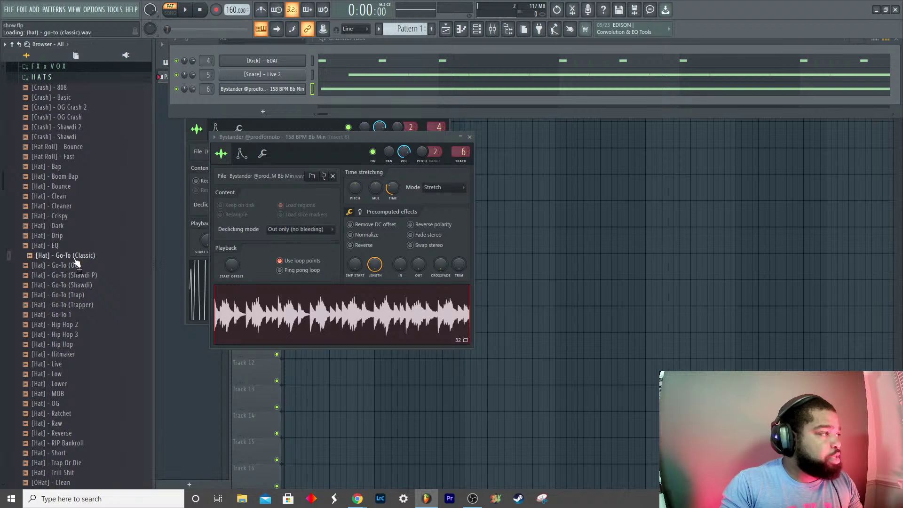
pyautogui.moveTo(75, 265); pyautogui.dragTo(241, 103)
# Step: Fill every 2 steps on the Go-To (Classic) hat channel and open its piano roll
pyautogui.rightClick(303, 103)
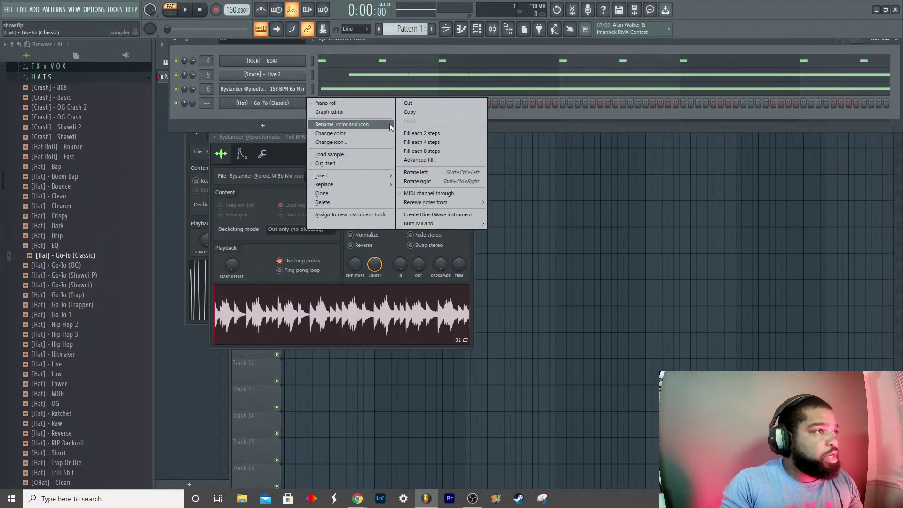
pyautogui.click(423, 133)
pyautogui.rightClick(306, 103)
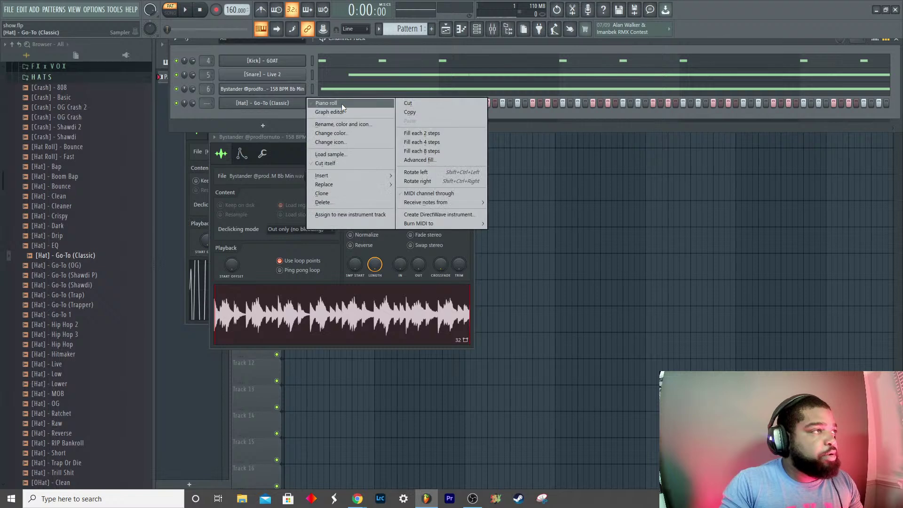
pyautogui.click(341, 103)
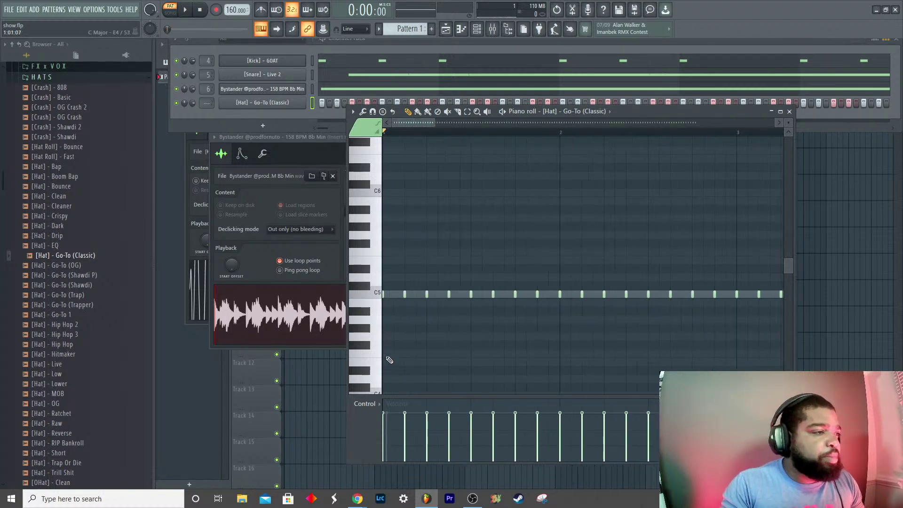
# Step: Erase the C5 hat notes beyond the first bar, lower the velocity of every other remaining note and preview the pattern
pyautogui.scroll(-5, 390, 359)
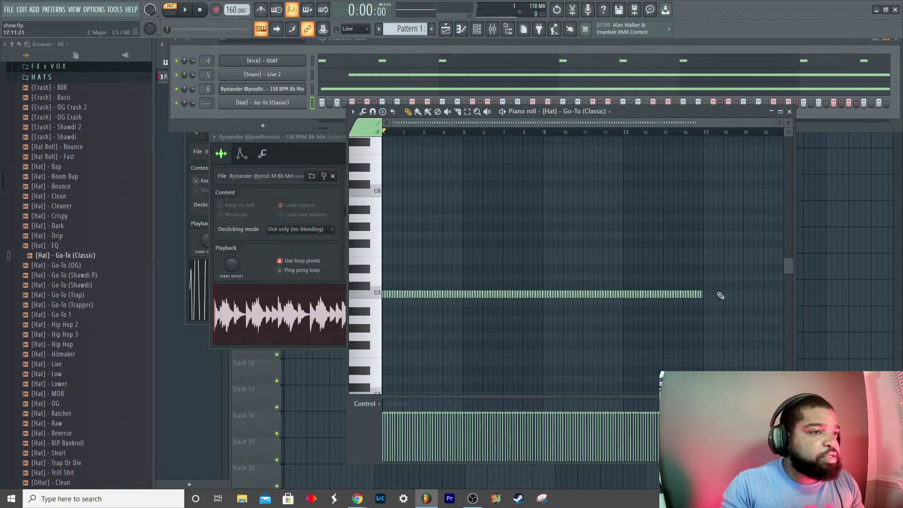
pyautogui.moveTo(677, 297); pyautogui.dragTo(511, 306)
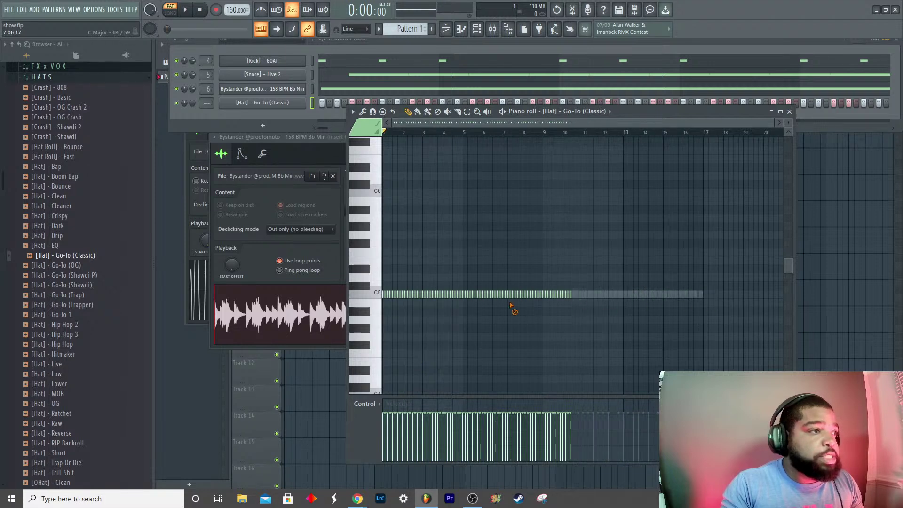
pyautogui.moveTo(578, 301); pyautogui.dragTo(470, 300)
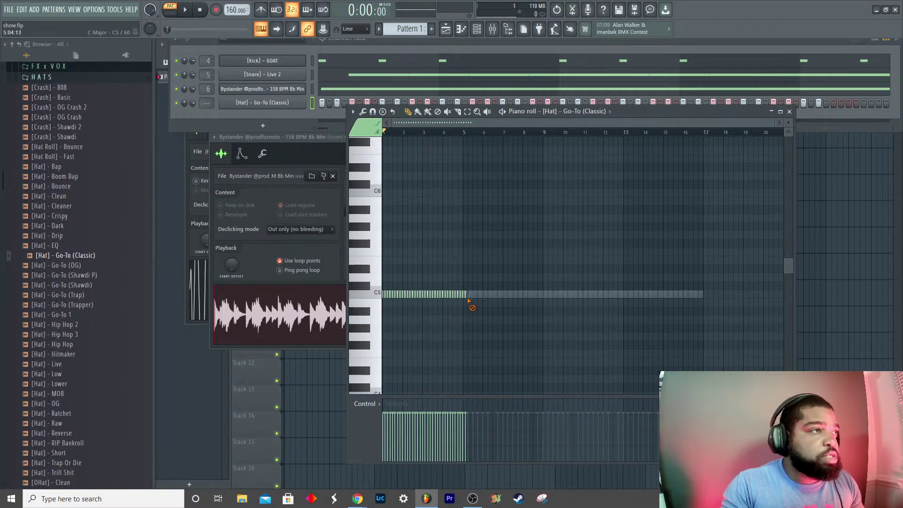
pyautogui.scroll(3, 451, 343)
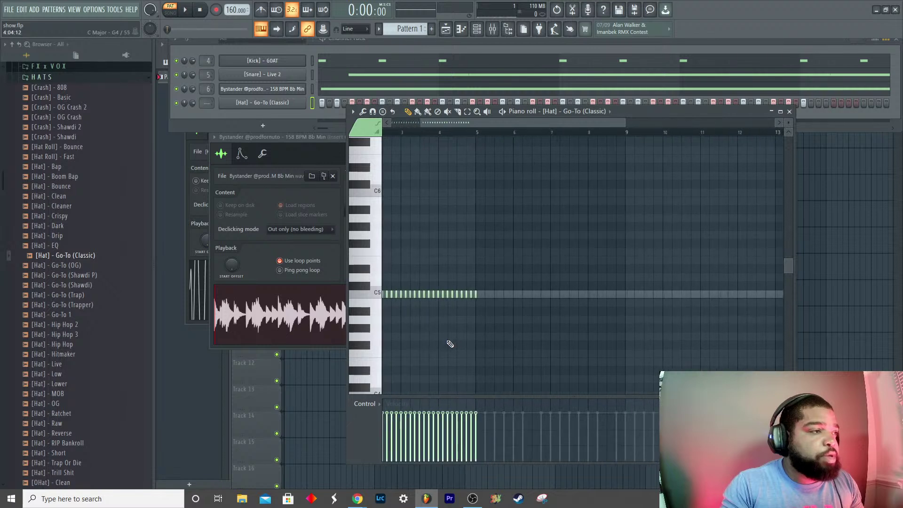
pyautogui.hscroll(-3, 527, 267)
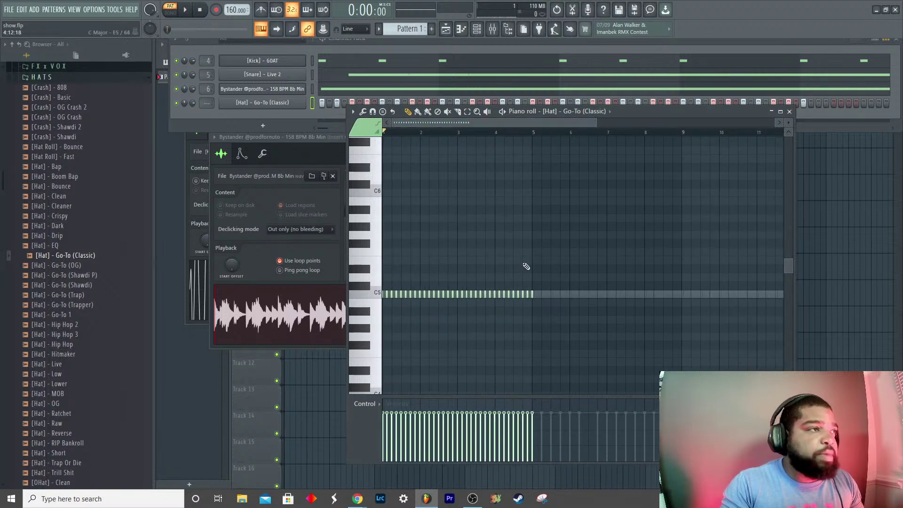
pyautogui.moveTo(536, 303); pyautogui.dragTo(434, 296)
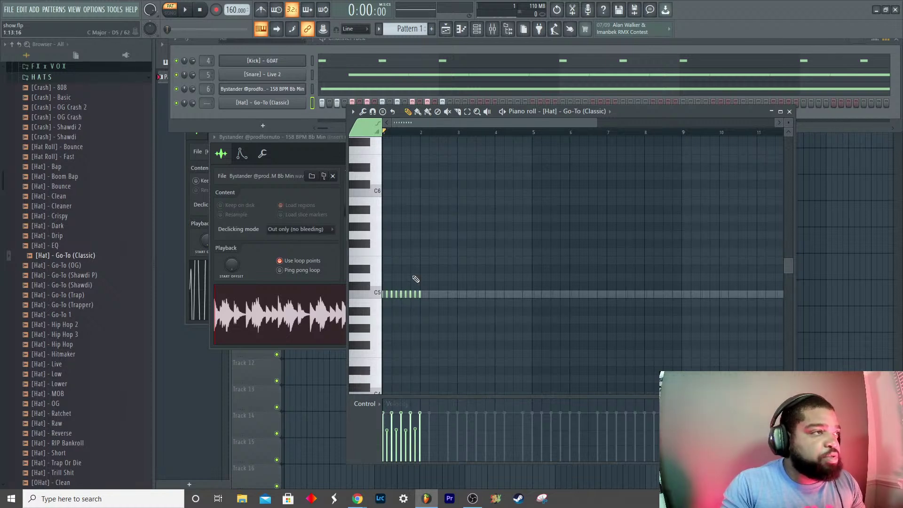
pyautogui.press('space')
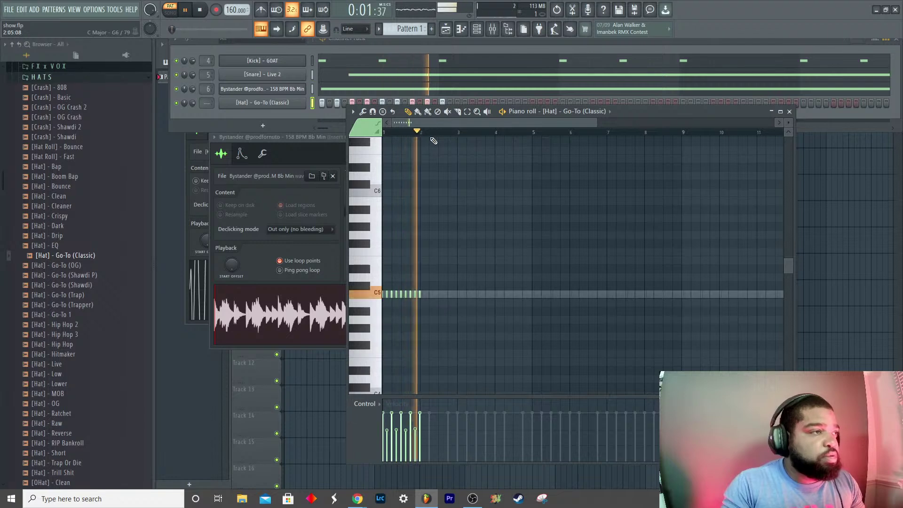
pyautogui.press('space')
# Step: Select the hat notes in bar 1, duplicate them bar after bar through bar 16 and close the piano roll
pyautogui.moveTo(422, 133); pyautogui.dragTo(383, 133)
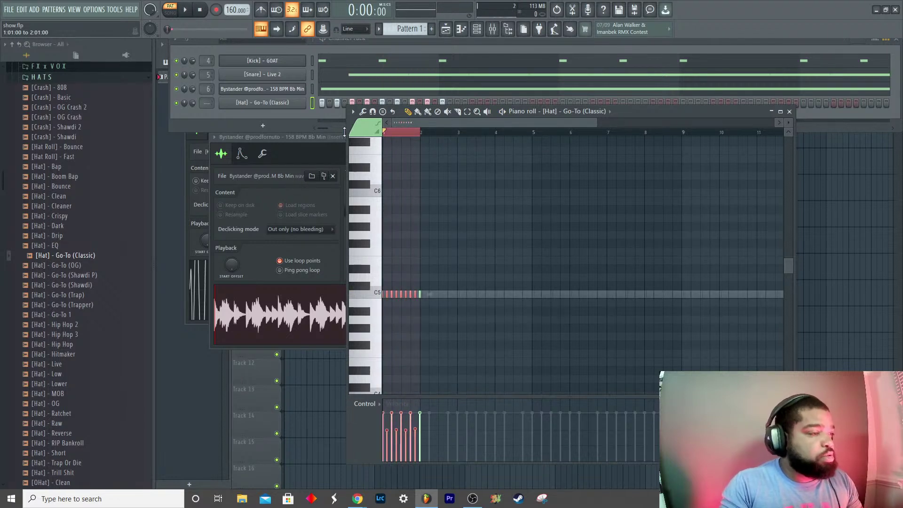
pyautogui.click(426, 135)
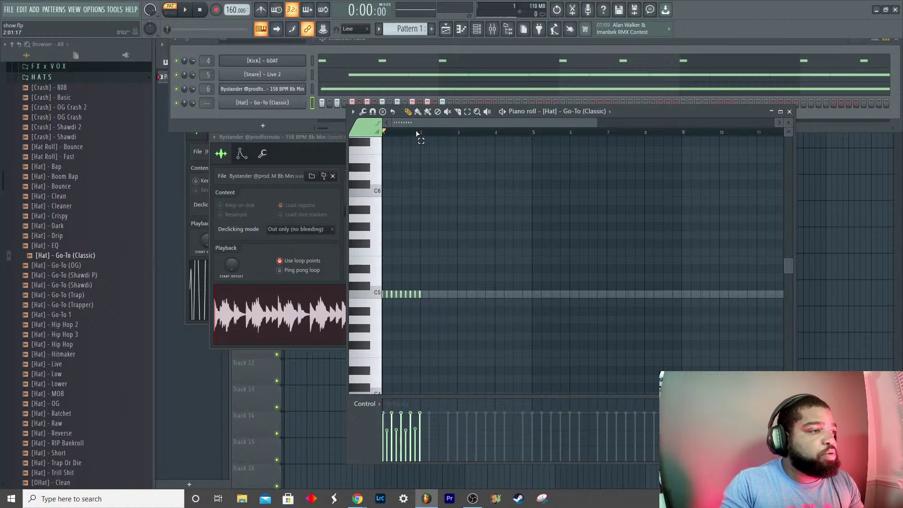
pyautogui.moveTo(417, 134); pyautogui.dragTo(346, 129)
pyautogui.hotkey('ctrl', 'b')
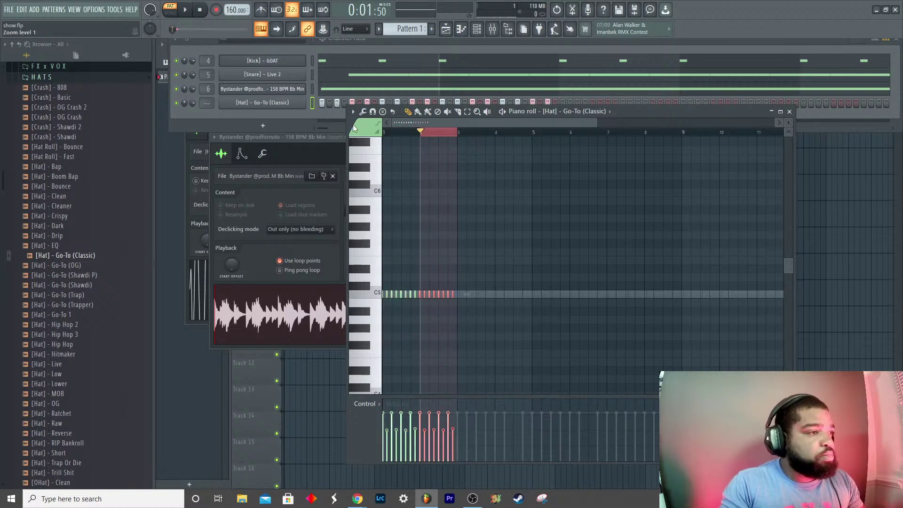
pyautogui.hotkey('ctrl', 'b')
pyautogui.hotkey('ctrl', 'b')
pyautogui.hotkey('ctrl', 'b')
pyautogui.hotkey('ctrl', 'b')
pyautogui.hotkey('ctrl', 'b')
pyautogui.hotkey('ctrl', 'b')
pyautogui.hotkey('ctrl', 'b')
pyautogui.hotkey('ctrl', 'b')
pyautogui.hotkey('ctrl', 'b')
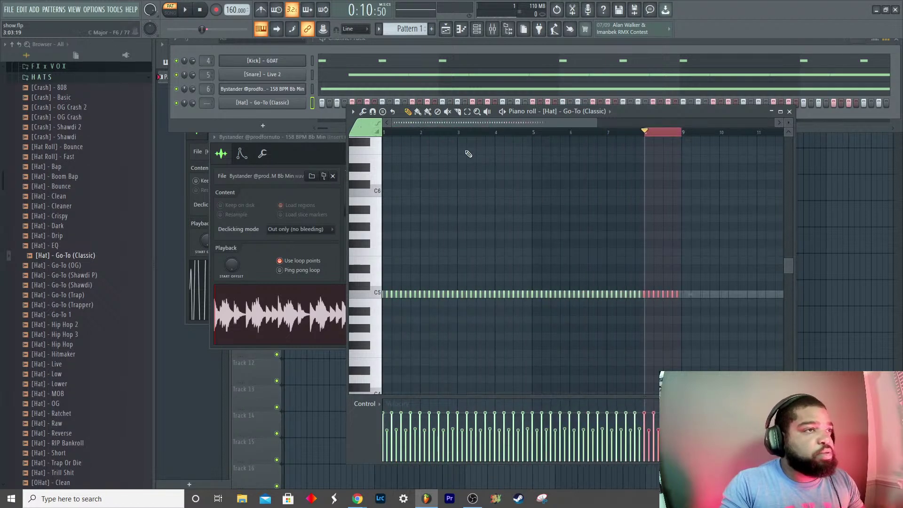
pyautogui.hotkey('ctrl', 'b')
pyautogui.hotkey('ctrl', 'b')
pyautogui.hotkey('ctrl', 'b')
pyautogui.hotkey('ctrl', 'b')
pyautogui.hotkey('ctrl', 'b')
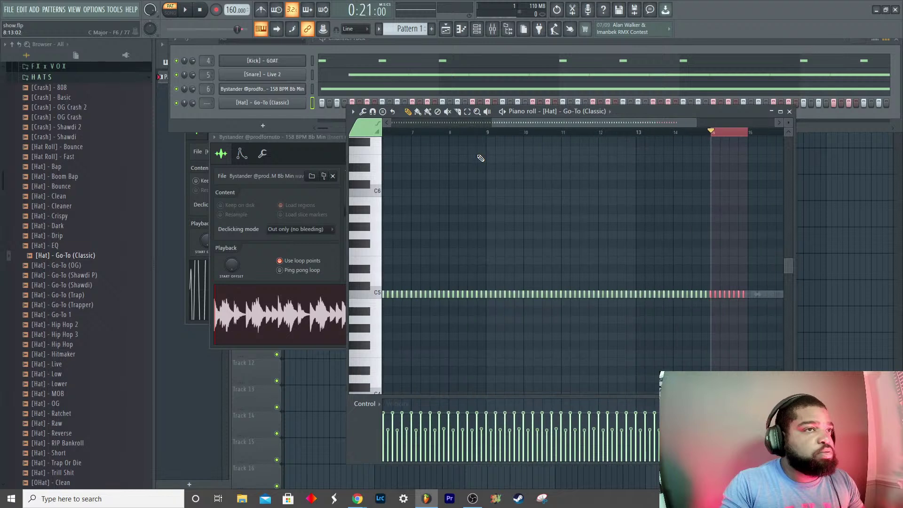
pyautogui.click(790, 112)
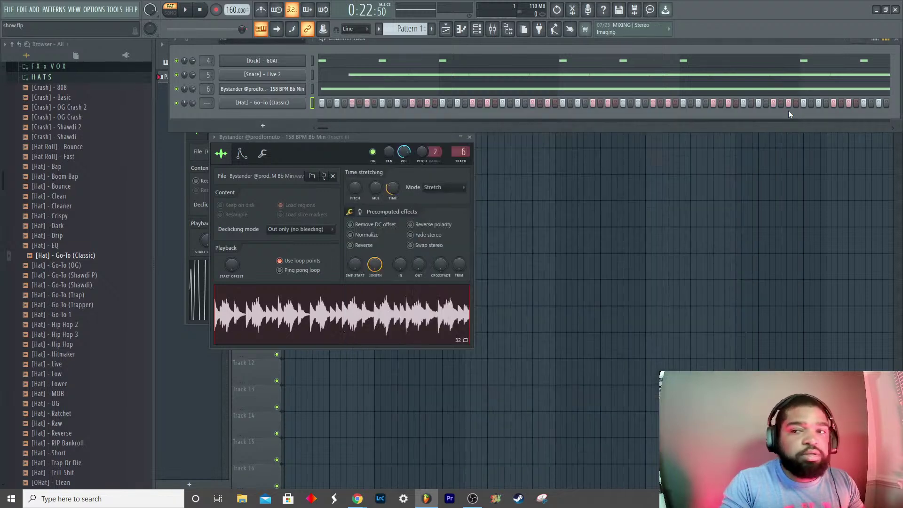
# Step: Reopen the Go-To (Classic) hat's piano roll and select all of its notes
pyautogui.rightClick(308, 105)
pyautogui.click(330, 105)
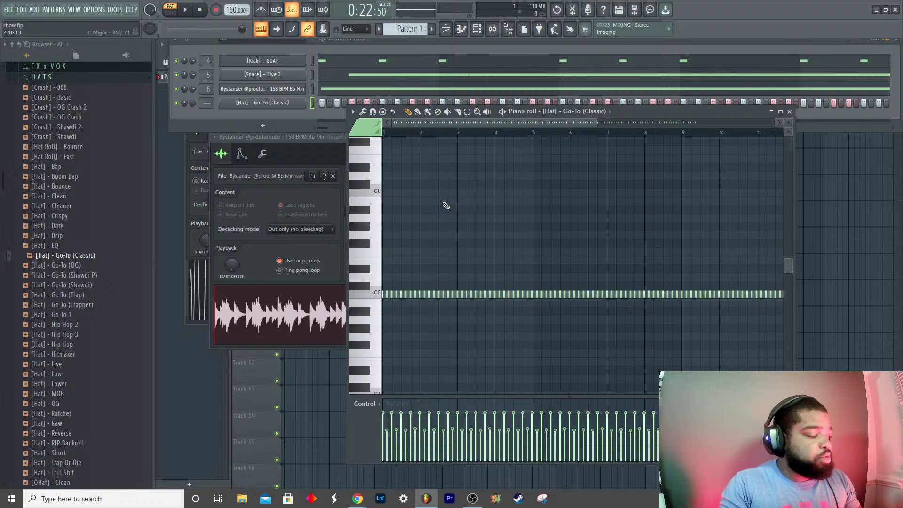
pyautogui.hotkey('ctrl', 'a')
# Step: Try quick quantizing all the selected hat notes twice, undoing the change each time
pyautogui.hotkey('ctrl', 'q')
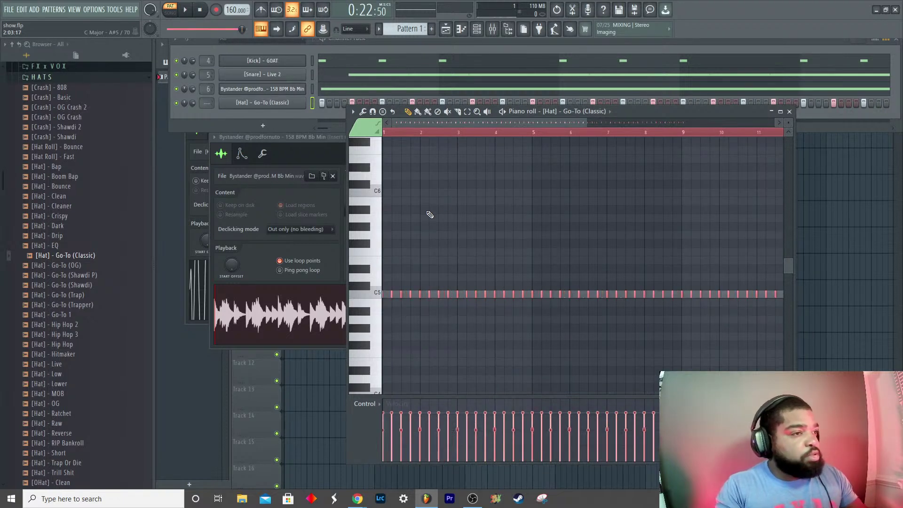
pyautogui.hotkey('ctrl', 'z')
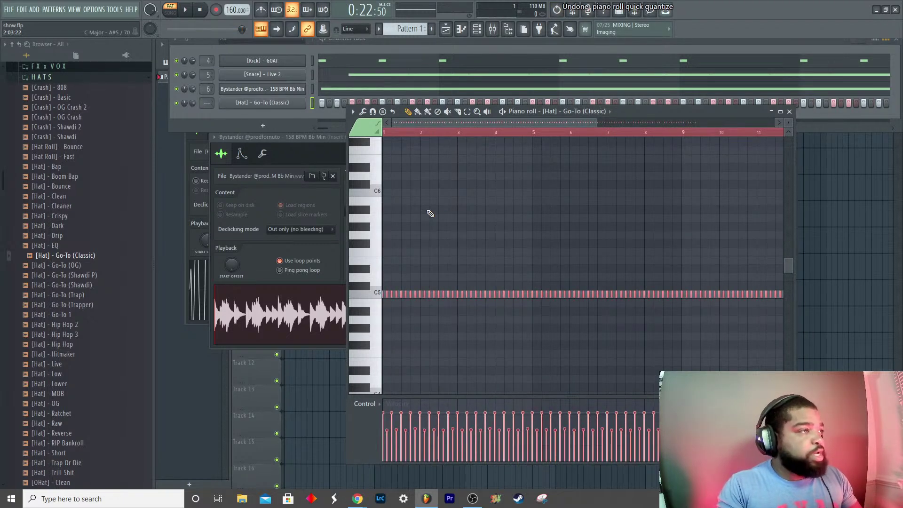
pyautogui.hotkey('ctrl', 'q')
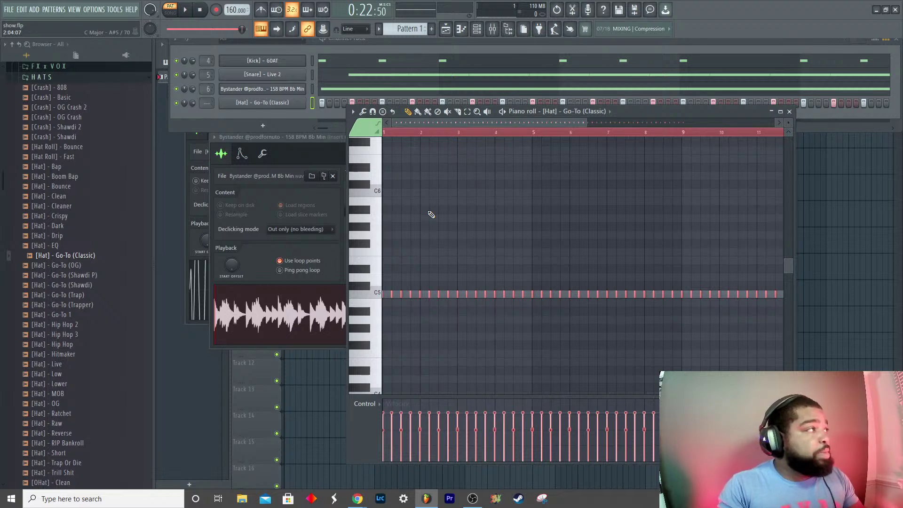
pyautogui.hotkey('ctrl', 'z')
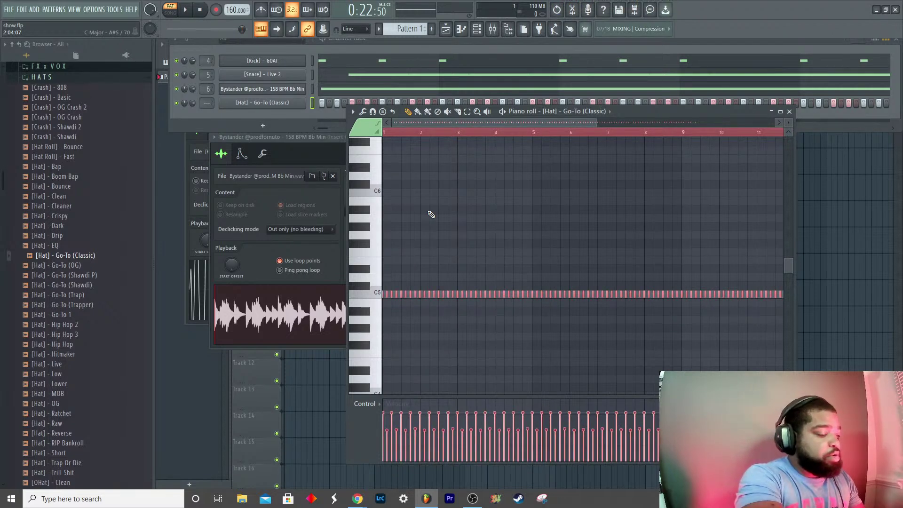
# Step: Undo the last length change to the [Hat] - Go-To (Classic) notes, then close and reopen that channel's piano roll
pyautogui.hotkey('ctrl', 'z')
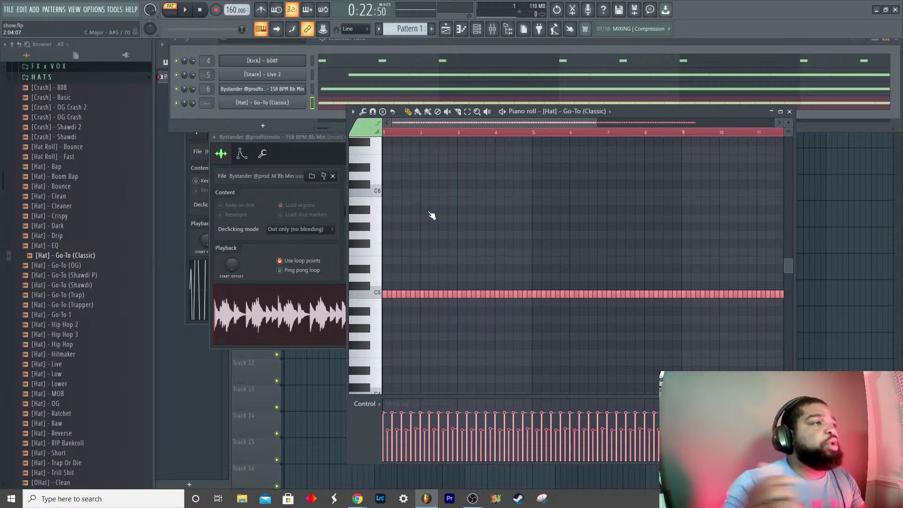
pyautogui.click(790, 112)
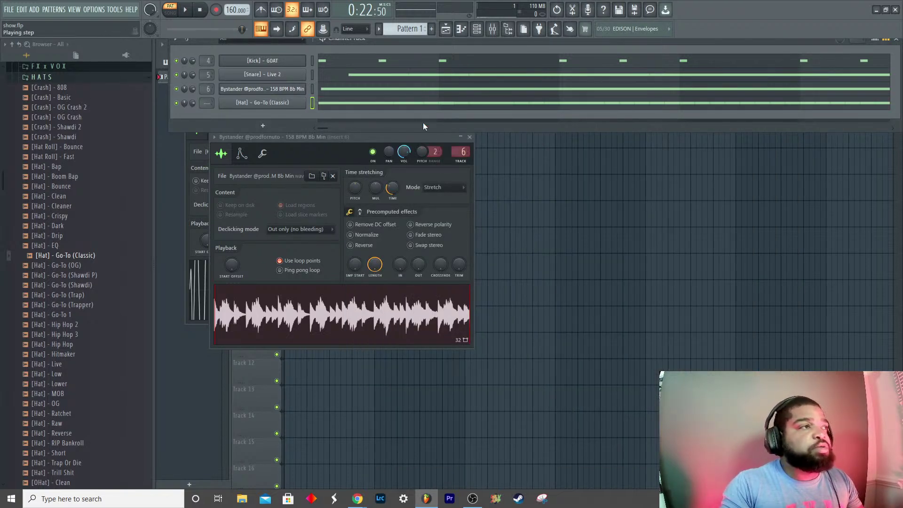
pyautogui.click(458, 104)
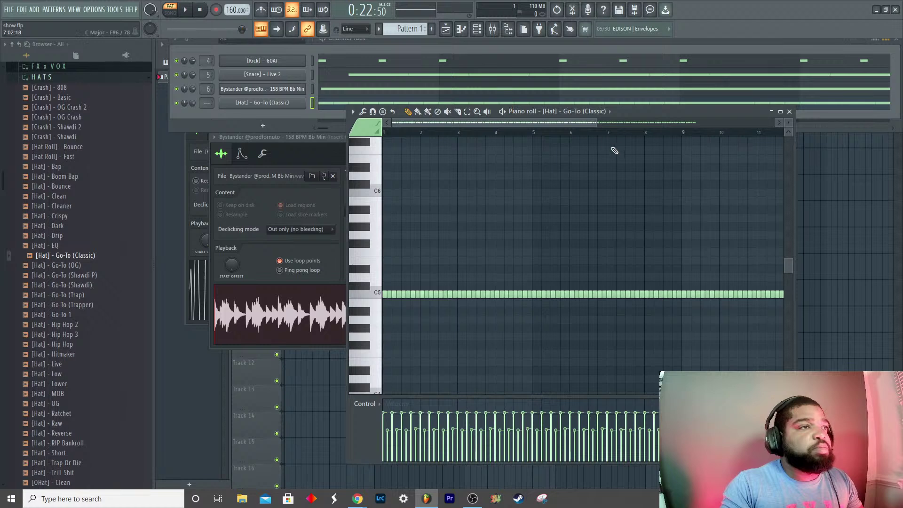
pyautogui.scroll(-3, 624, 195)
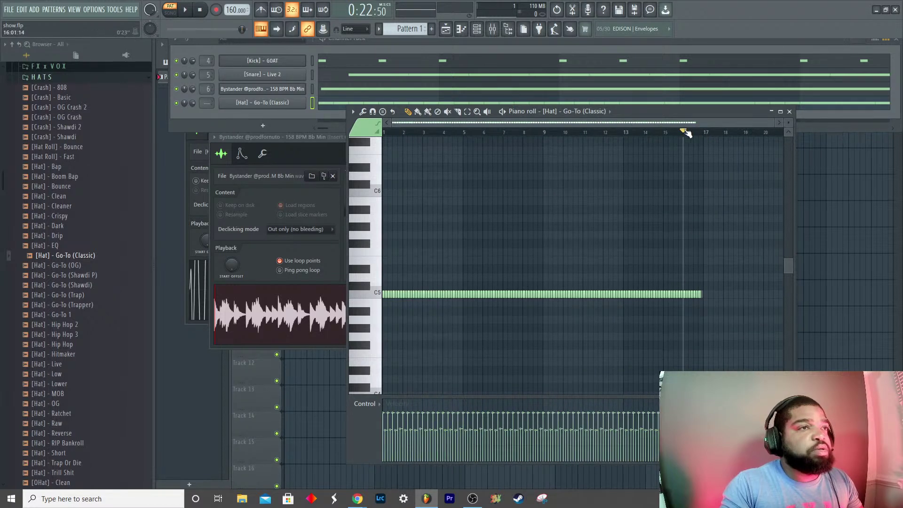
# Step: Play the pattern, close the Bystander sampler window, and route the [Hat] - Go-To (Classic) channel to mixer track 7
pyautogui.press('space')
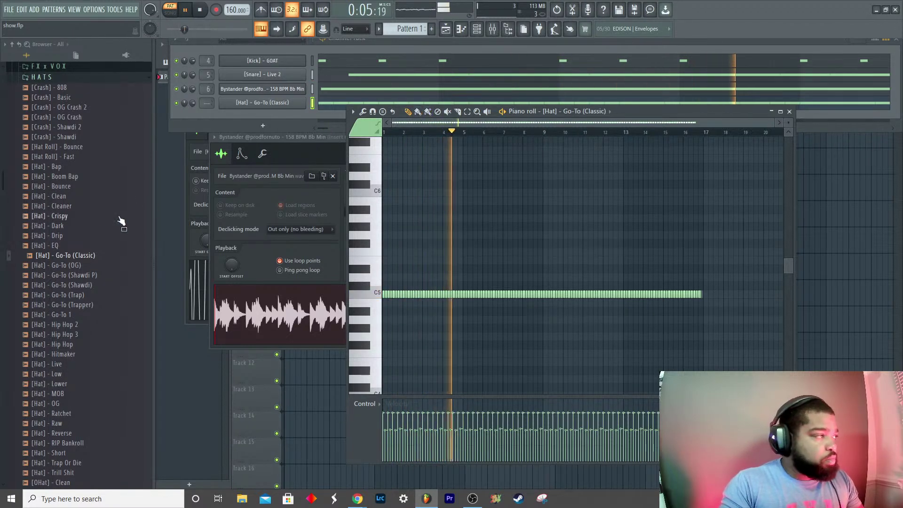
pyautogui.click(263, 90)
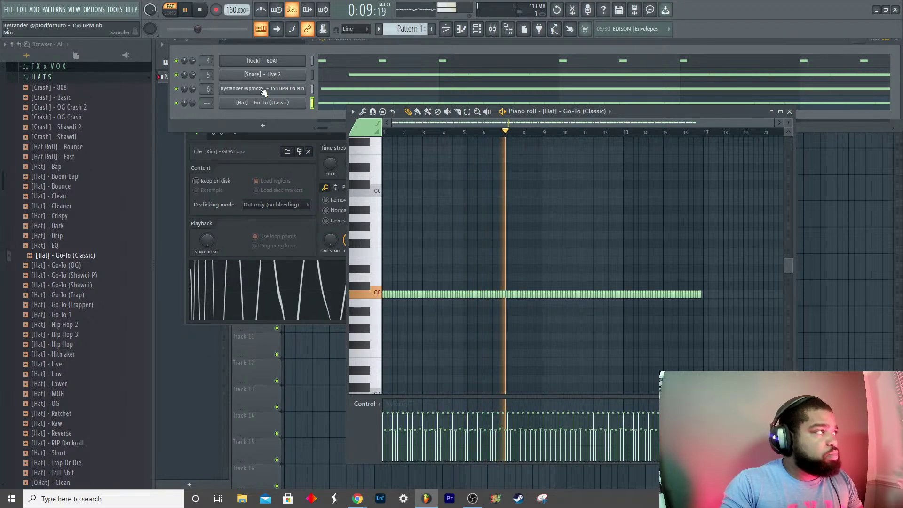
pyautogui.click(257, 118)
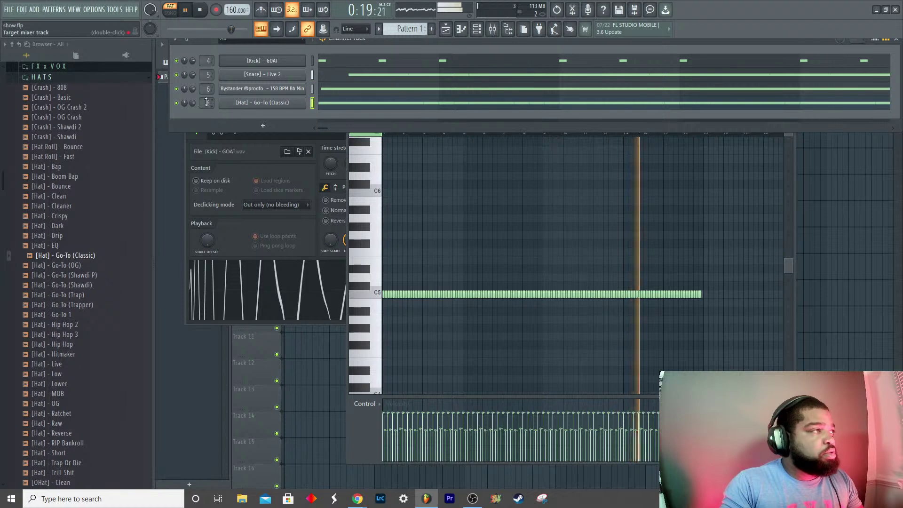
pyautogui.press('space')
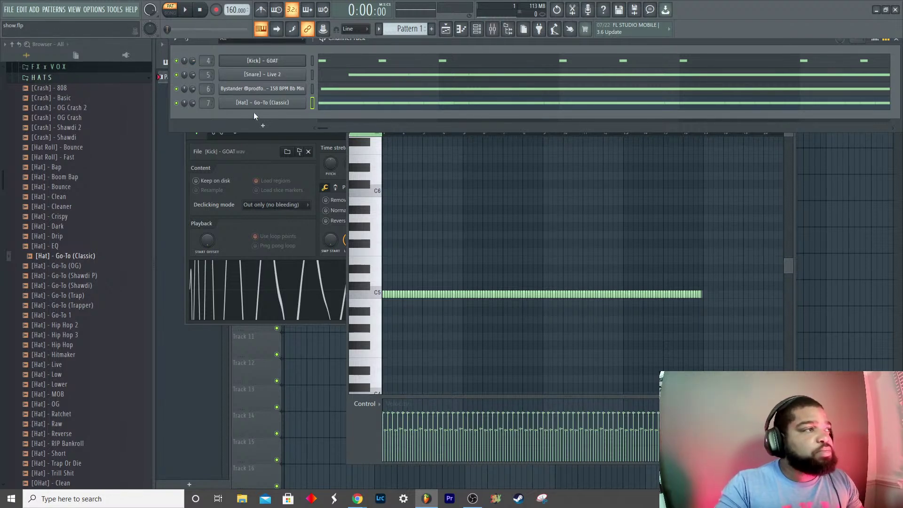
# Step: Try raising the master pitch to +600 cents and lowering it to -580 cents during playback, and reset it
pyautogui.press('space')
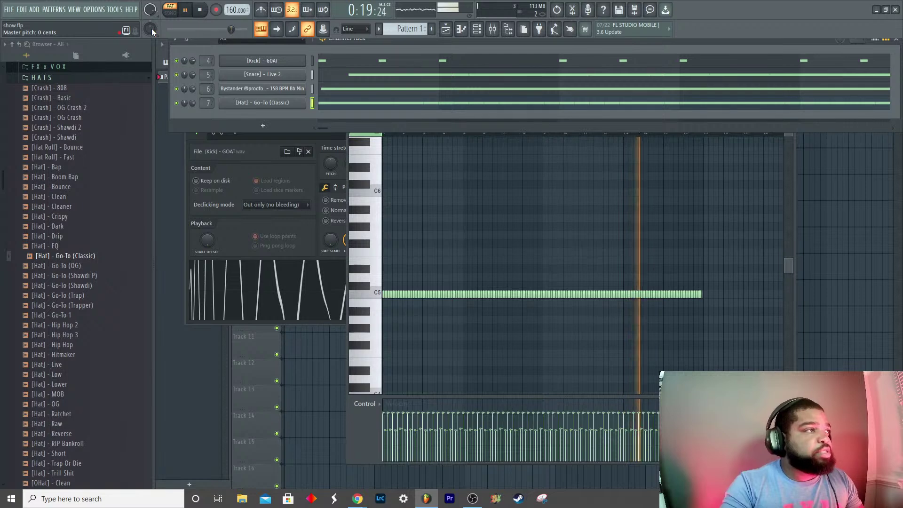
pyautogui.press('space')
pyautogui.scroll(6, 151, 28)
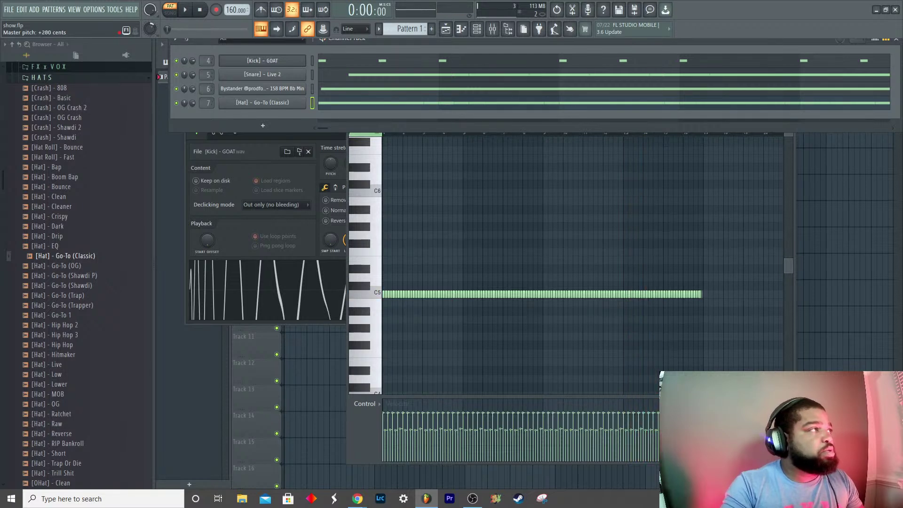
pyautogui.press('space')
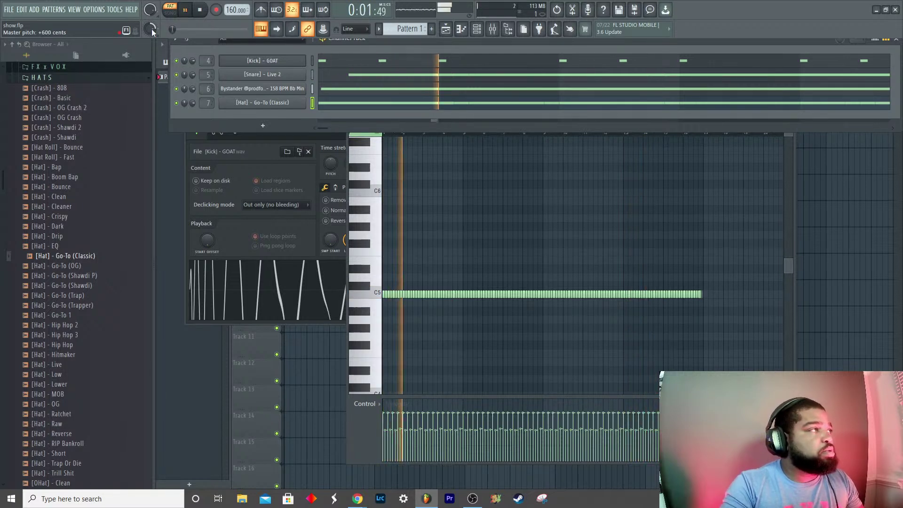
pyautogui.scroll(-2, 151, 29)
pyautogui.scroll(-10, 152, 29)
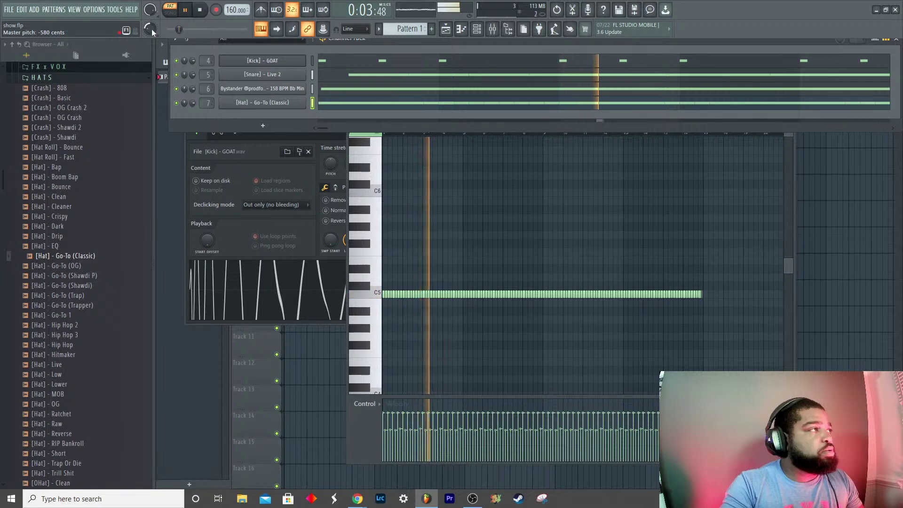
pyautogui.rightClick(151, 28)
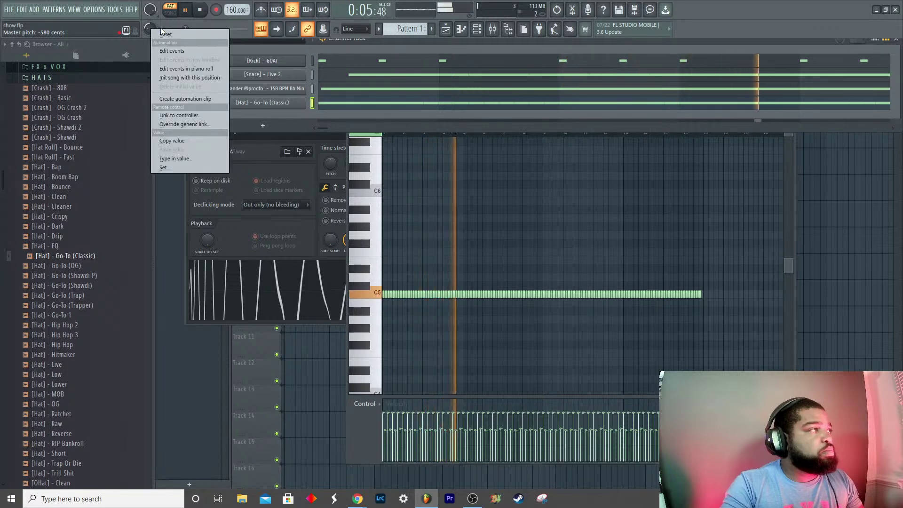
pyautogui.click(167, 34)
# Step: Try tempos between 108 and 161 BPM while the pattern plays, and return the tempo to 160 BPM
pyautogui.press('space')
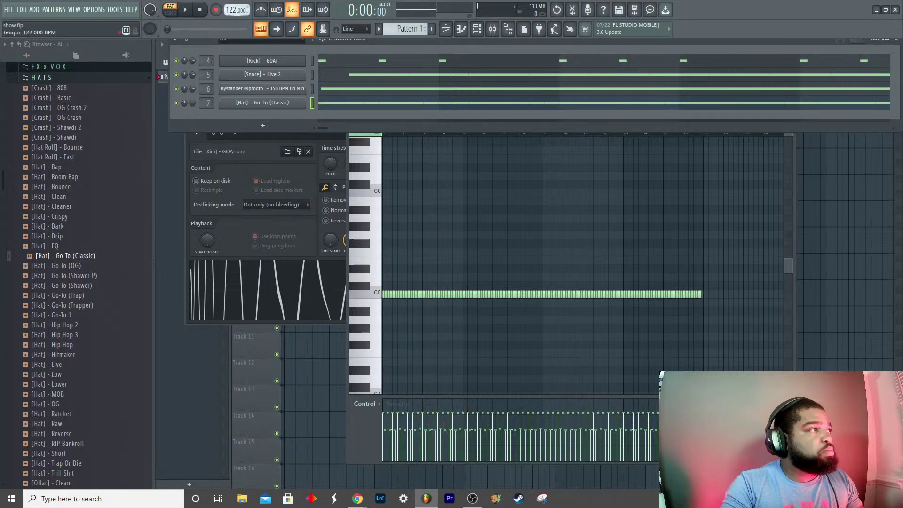
pyautogui.press('space')
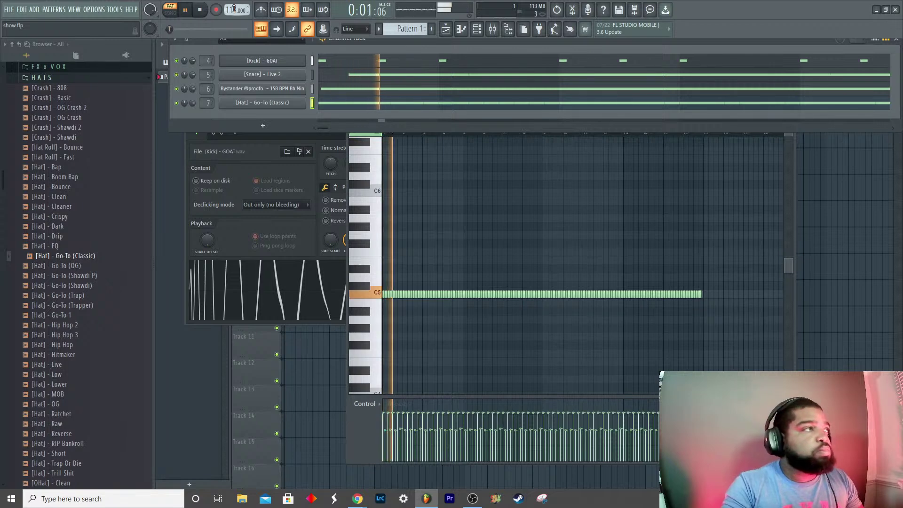
pyautogui.scroll(-10, 232, 10)
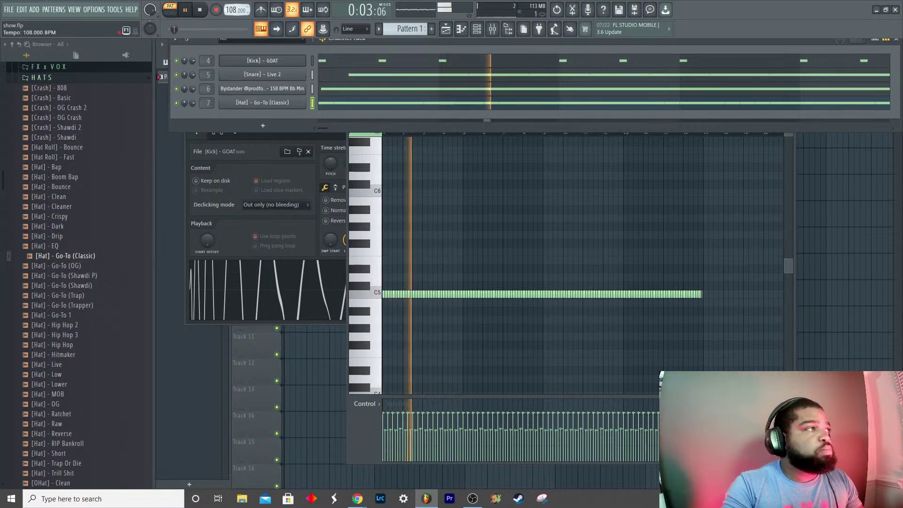
pyautogui.scroll(10, 232, 11)
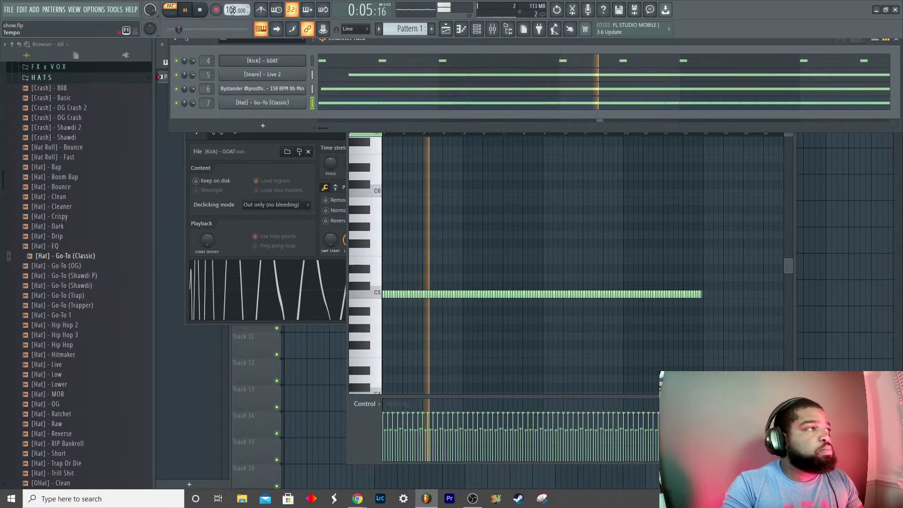
pyautogui.scroll(20, 232, 10)
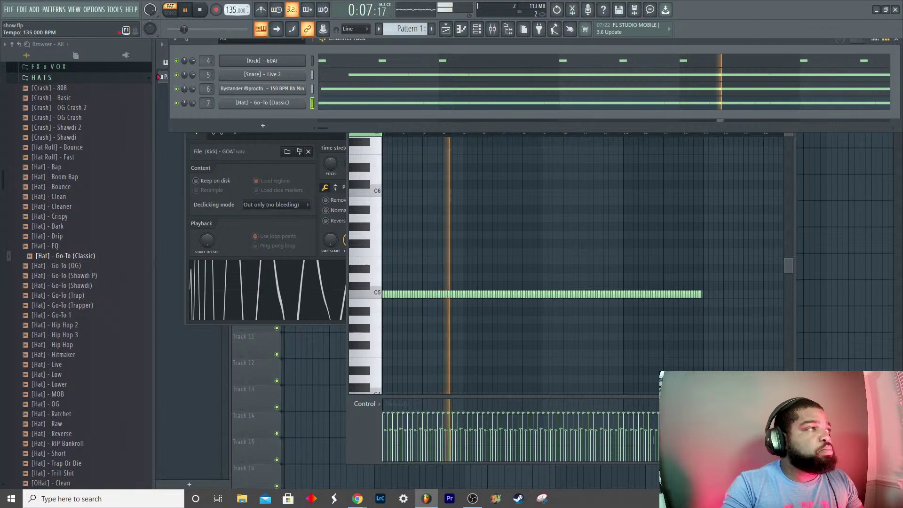
pyautogui.scroll(13, 232, 11)
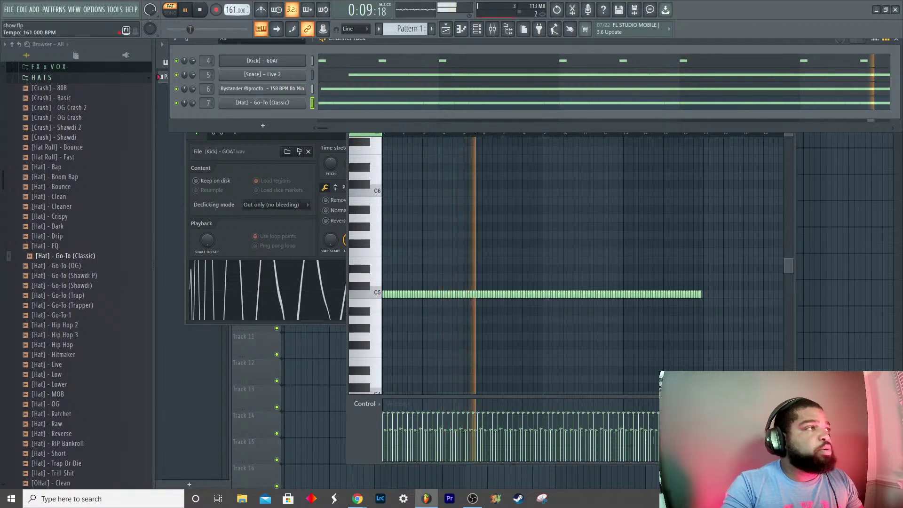
pyautogui.scroll(1, 232, 10)
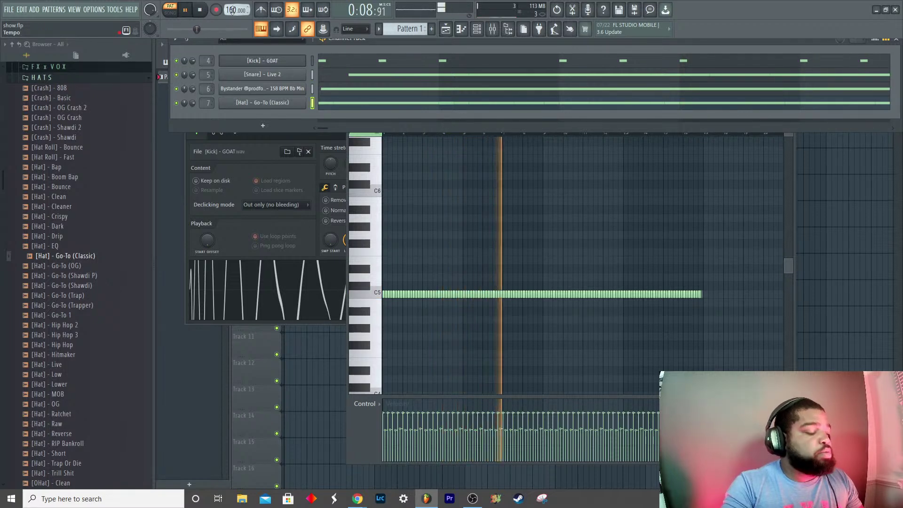
# Step: Add the [OHat] - Hitz sample as a new channel below the hi-hat and route it to mixer track 8
pyautogui.click(278, 126)
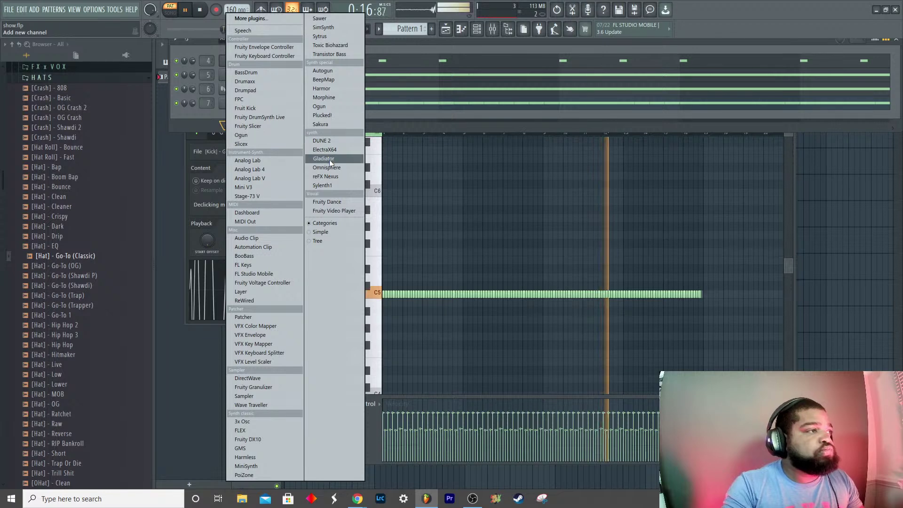
pyautogui.click(216, 113)
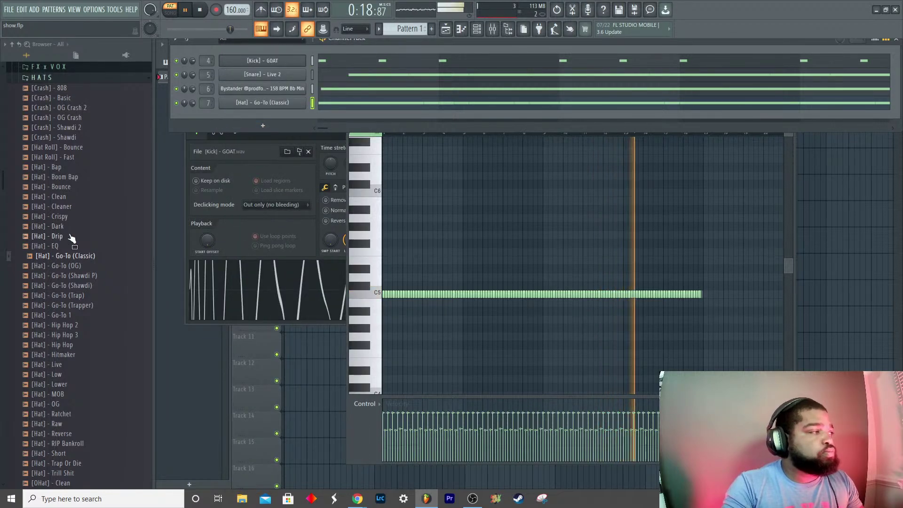
pyautogui.scroll(-10, 63, 284)
pyautogui.click(63, 258)
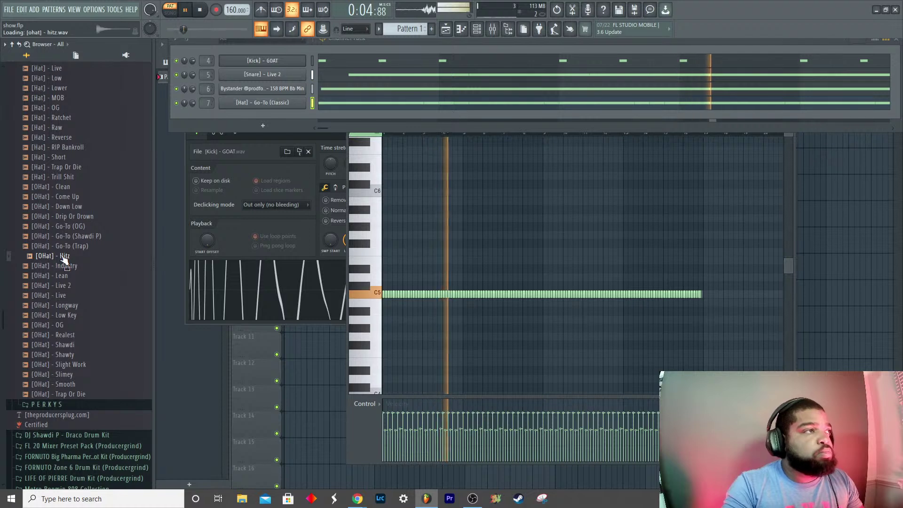
pyautogui.moveTo(64, 258); pyautogui.dragTo(267, 117)
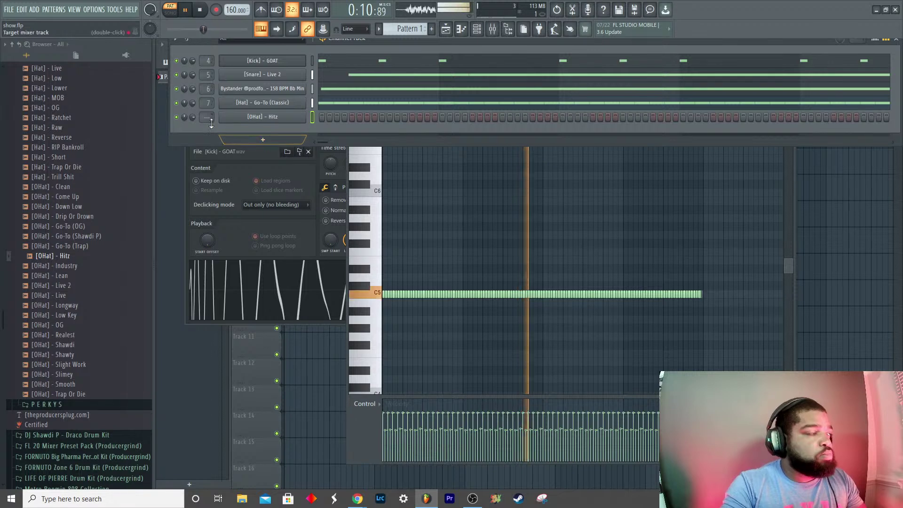
pyautogui.scroll(2, 208, 118)
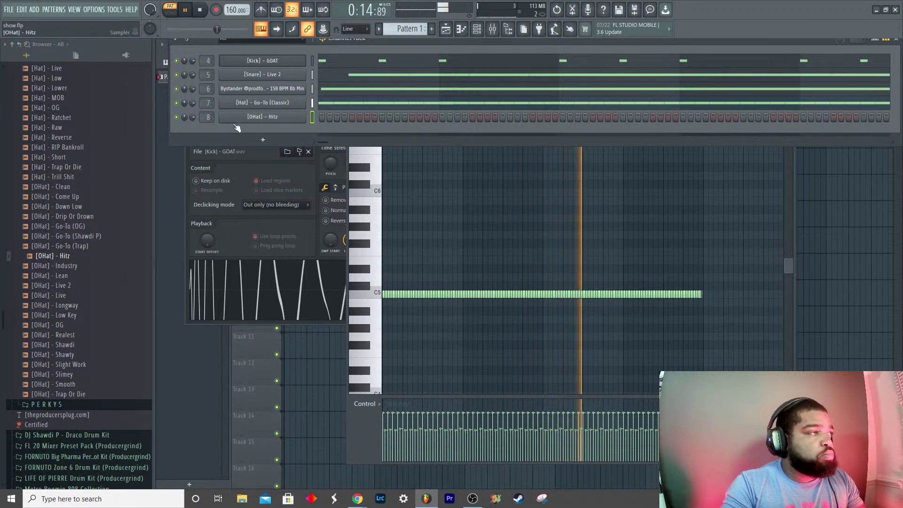
# Step: Play the pattern, open the [OHat] - Hitz piano roll, and place a one-beat C5 note halfway through bar 1
pyautogui.press('space')
pyautogui.press('space')
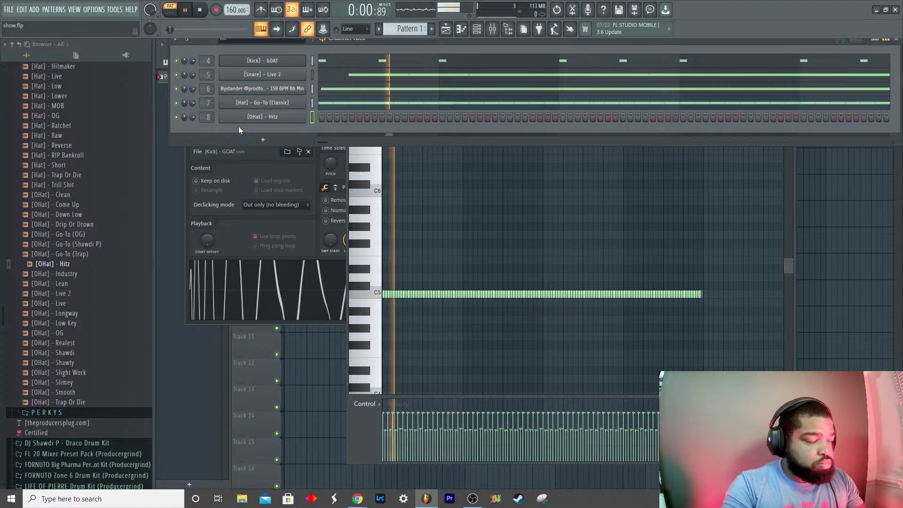
pyautogui.press('space')
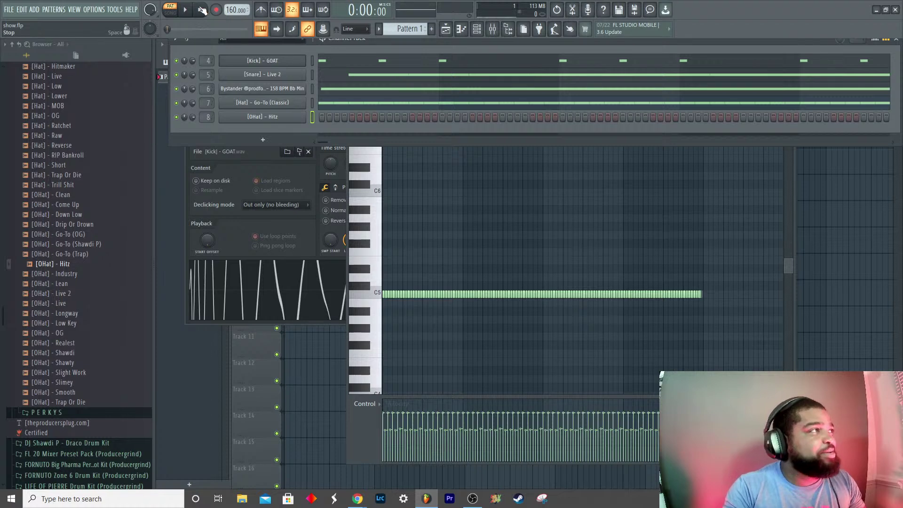
pyautogui.press('space')
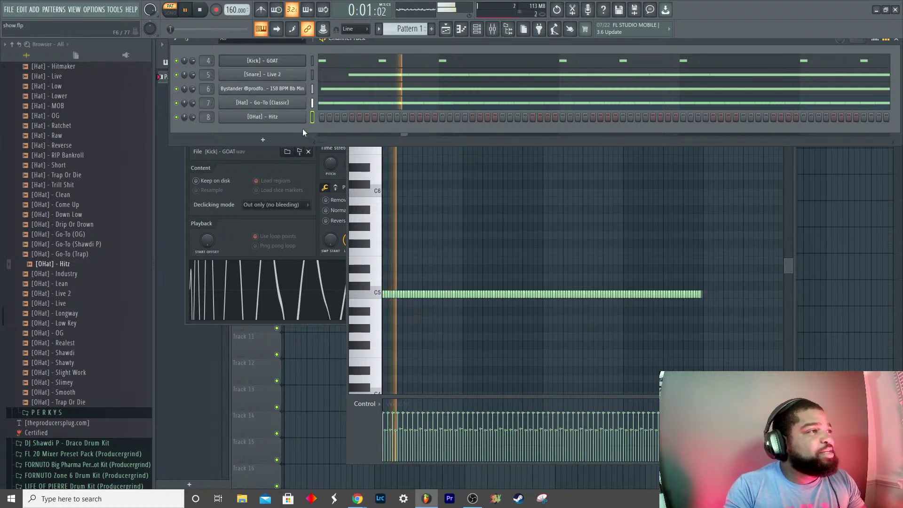
pyautogui.rightClick(281, 117)
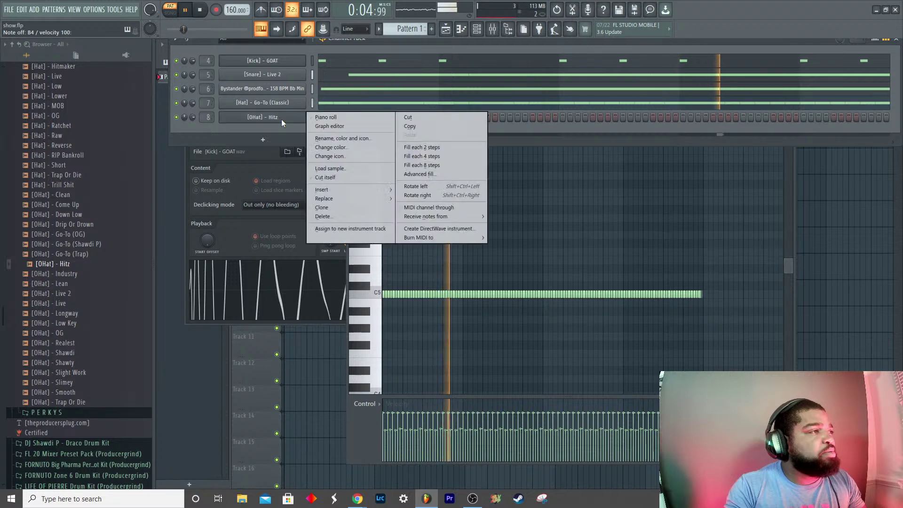
pyautogui.click(325, 117)
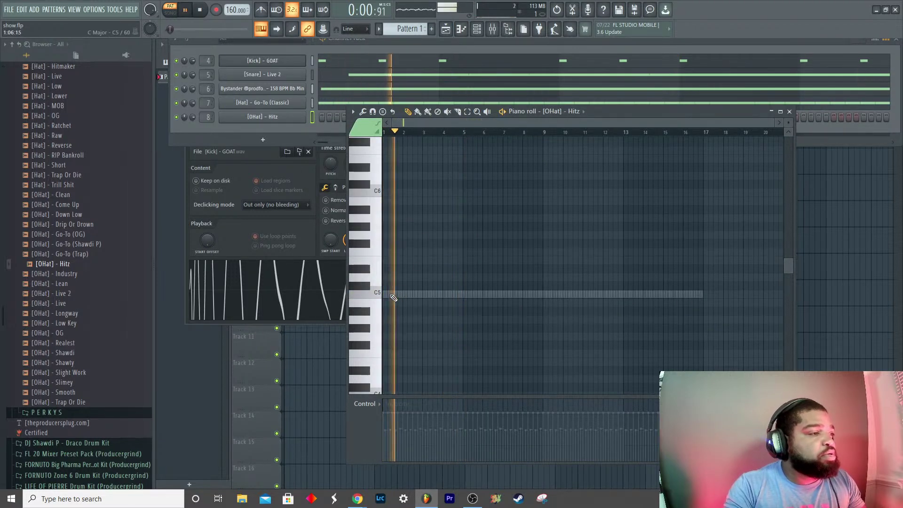
pyautogui.press('space')
pyautogui.click(397, 295)
pyautogui.moveTo(709, 294); pyautogui.dragTo(385, 295)
pyautogui.scroll(3, 397, 324)
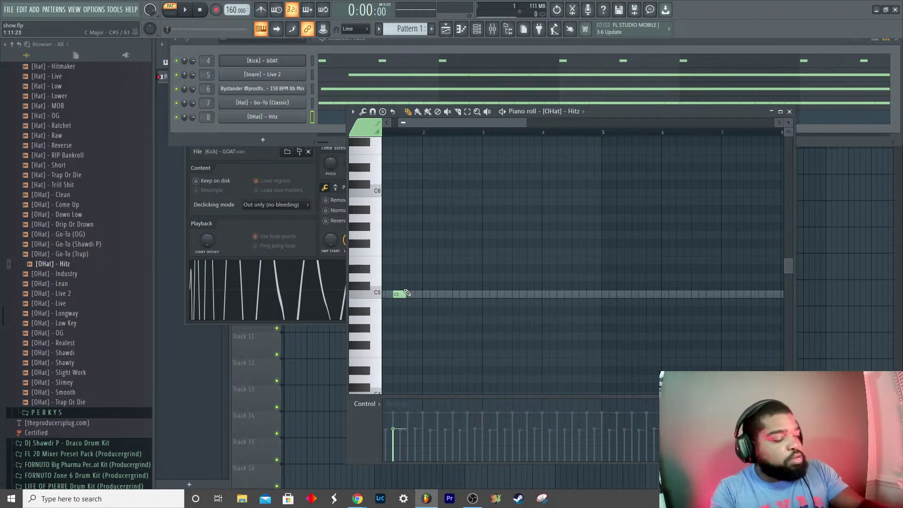
# Step: Select the whole range in the open hat's piano roll, play the pattern from the start, and bring the channel rack forward
pyautogui.hotkey('ctrl', 'a')
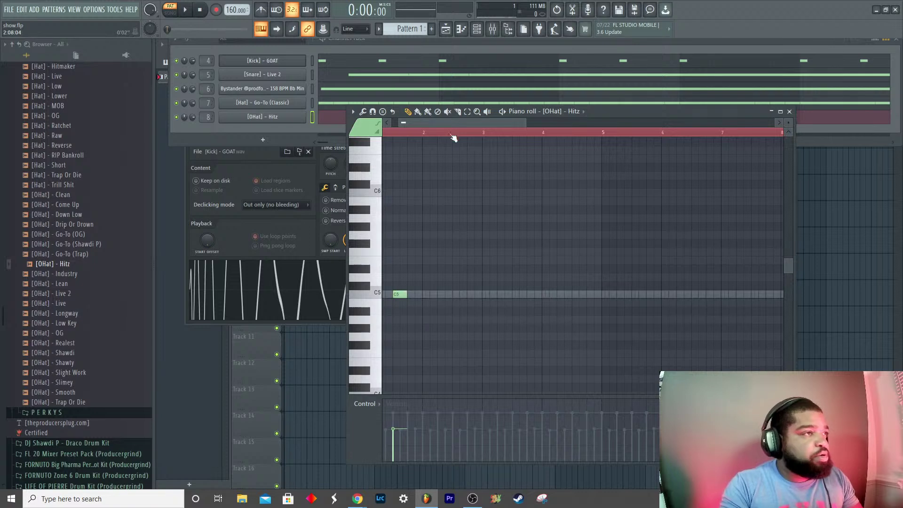
pyautogui.click(393, 121)
pyautogui.press('space')
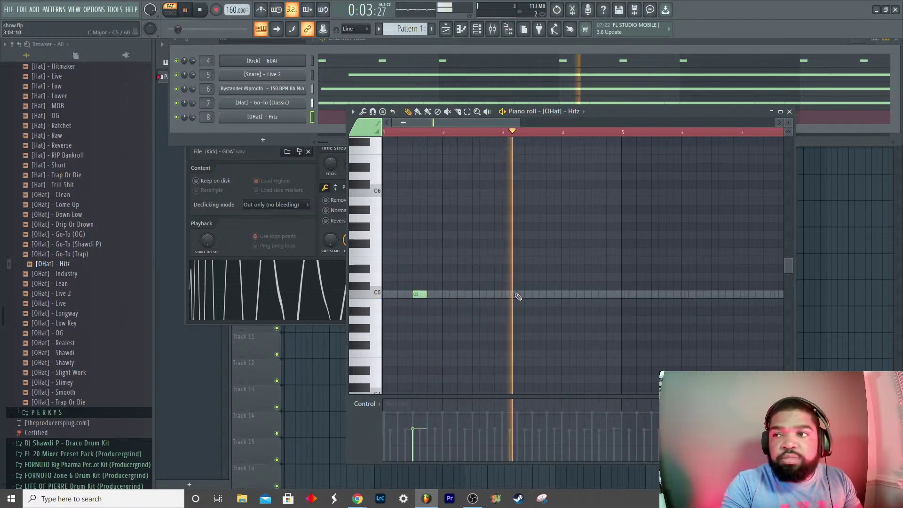
pyautogui.press('space')
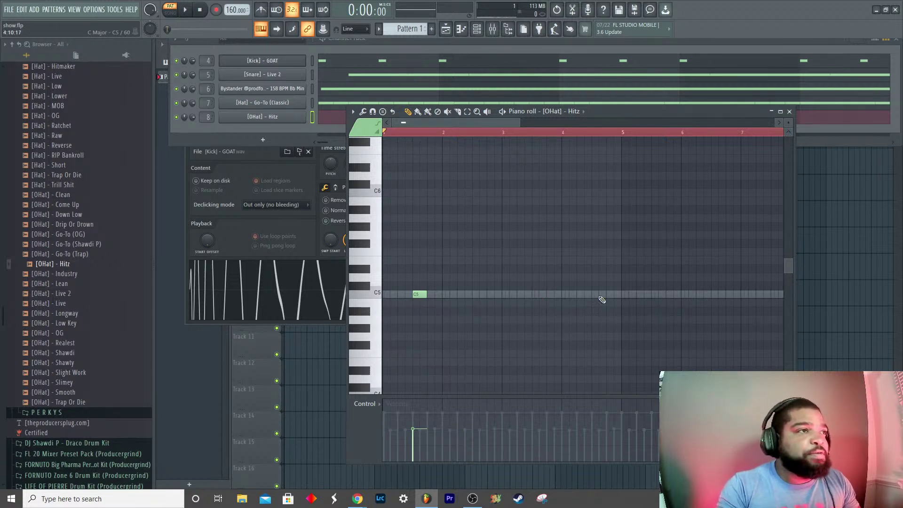
pyautogui.click(605, 44)
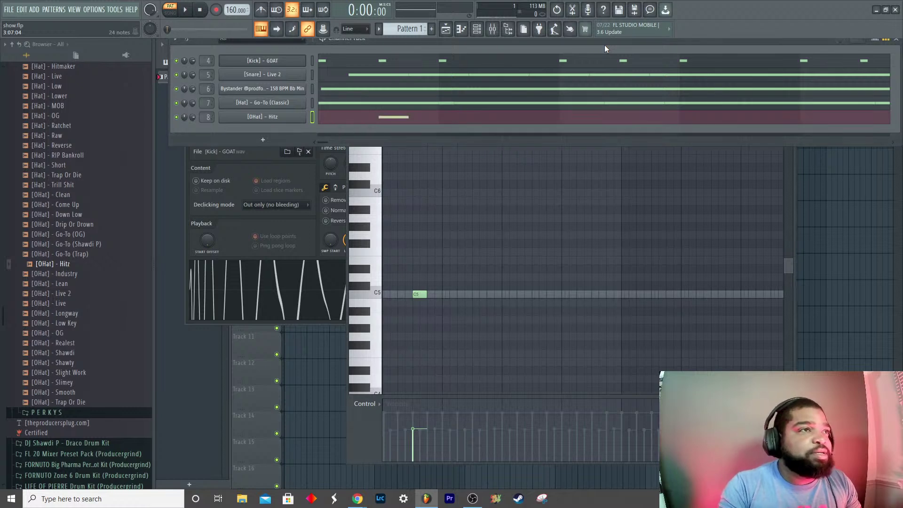
# Step: Try a second one-beat C5 open hat note on beat 2 of bar 3 while playing the pattern, and delete it
pyautogui.press('space')
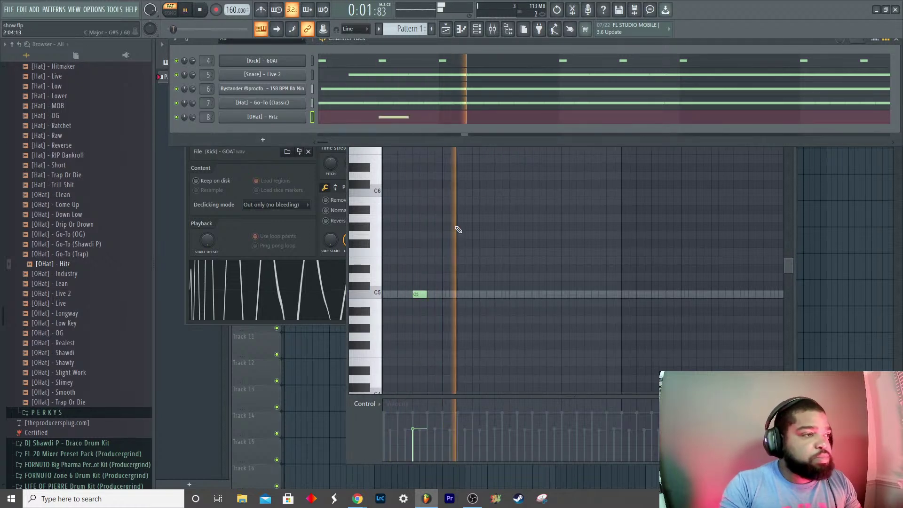
pyautogui.click(518, 294)
pyautogui.rightClick(517, 294)
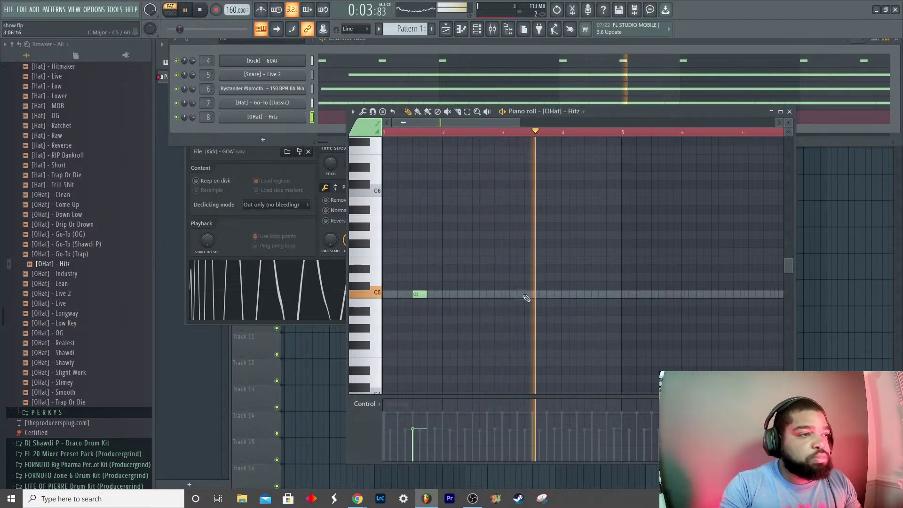
pyautogui.press('space')
pyautogui.click(522, 295)
pyautogui.press('space')
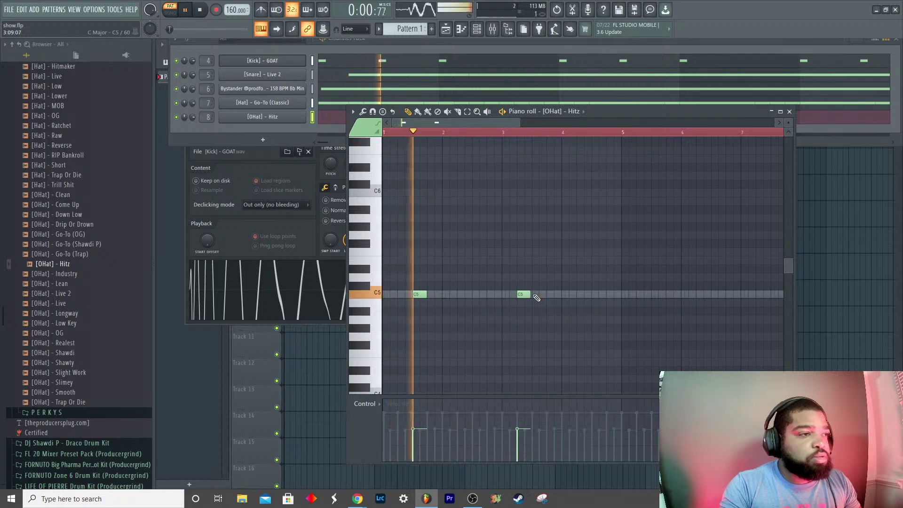
pyautogui.rightClick(525, 294)
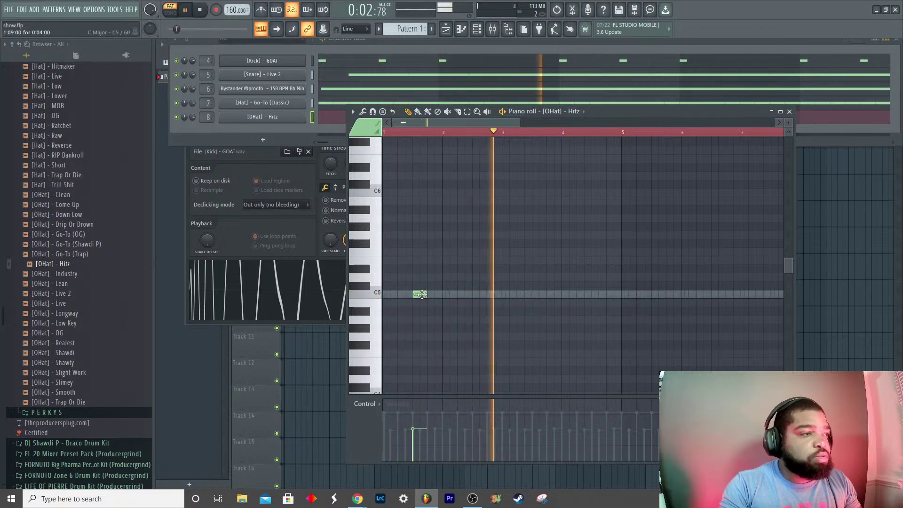
# Step: Restart playback and place a one-beat C5 note halfway through bar 3 of the open hat part
pyautogui.press('space')
pyautogui.press('space')
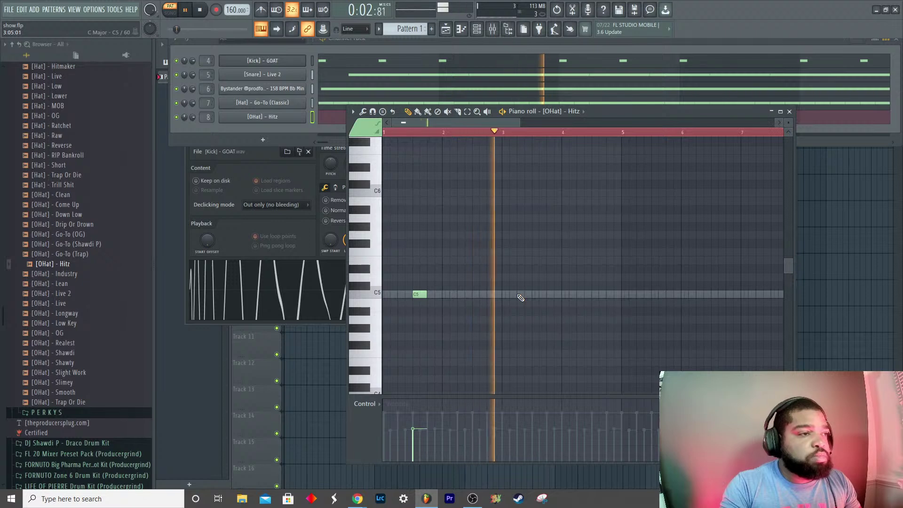
pyautogui.rightClick(522, 295)
pyautogui.click(534, 294)
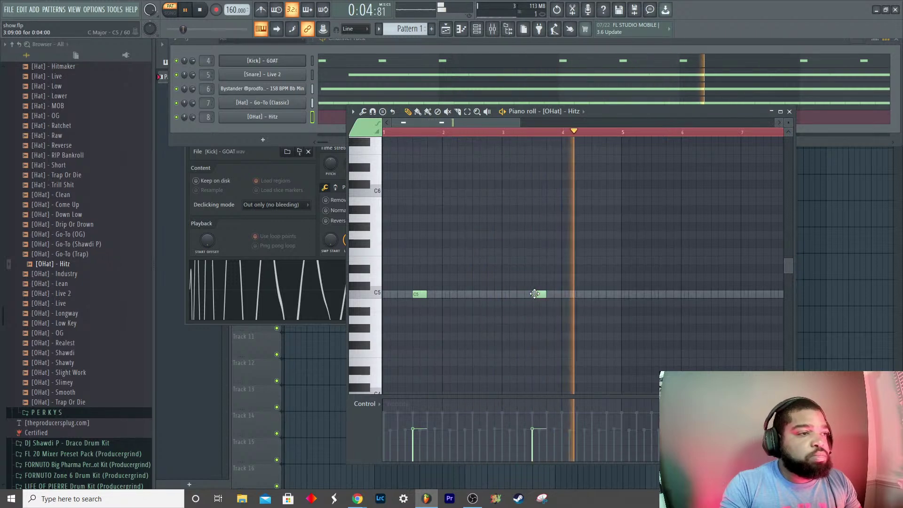
# Step: Select bars 1 to 4 of the open hat part, duplicate them three times through bar 16, and close the piano roll
pyautogui.keyDown('ctrl'); pyautogui.scroll(-2, 556, 313); pyautogui.keyUp('ctrl')
pyautogui.keyDown('ctrl'); pyautogui.scroll(-1, 555, 312); pyautogui.keyUp('ctrl')
pyautogui.press('space')
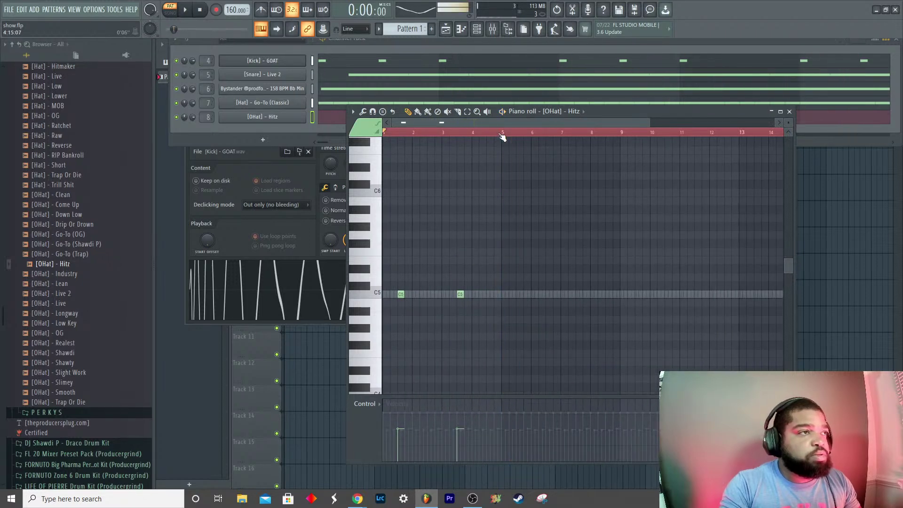
pyautogui.click(502, 134)
pyautogui.moveTo(505, 135); pyautogui.dragTo(295, 137)
pyautogui.hotkey('ctrl', 'b')
pyautogui.hotkey('ctrl', 'b')
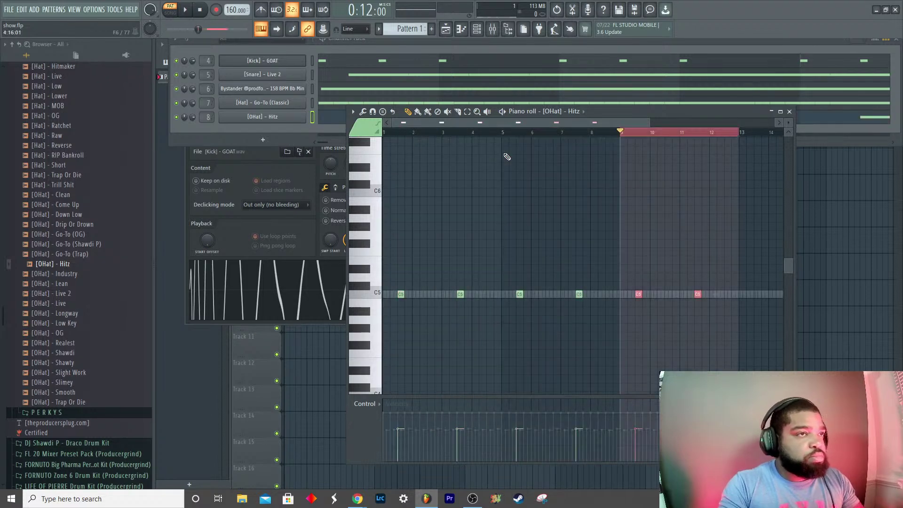
pyautogui.hotkey('ctrl', 'b')
pyautogui.moveTo(644, 121); pyautogui.dragTo(816, 110)
pyautogui.click(790, 112)
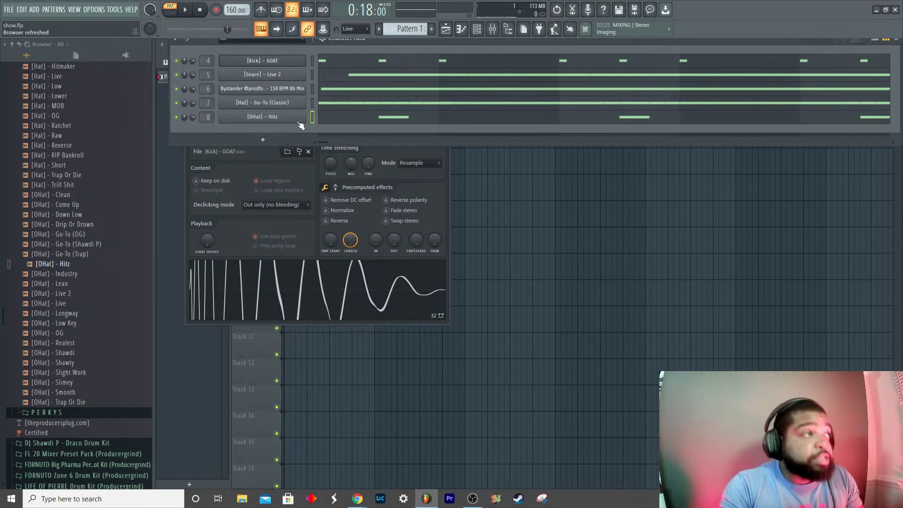
# Step: Play the pattern from the start to check how the open hat sits with the other channels
pyautogui.press('space')
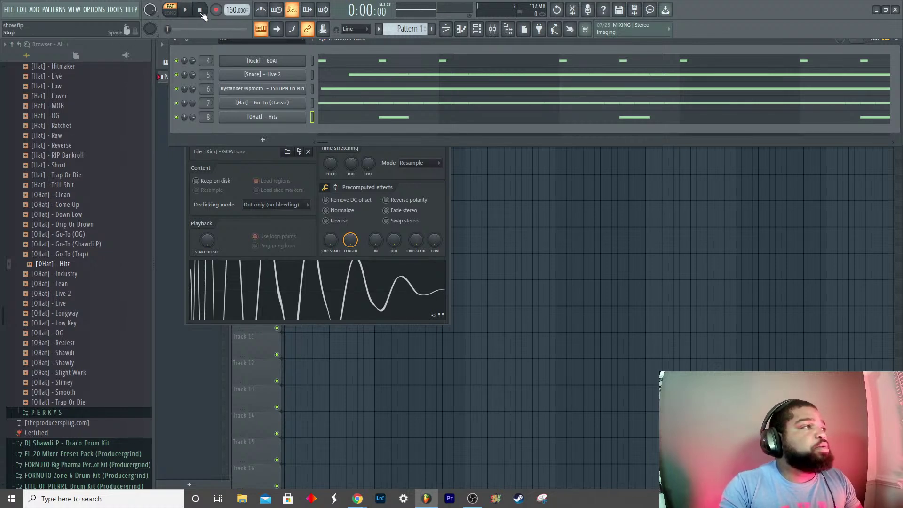
pyautogui.press('space')
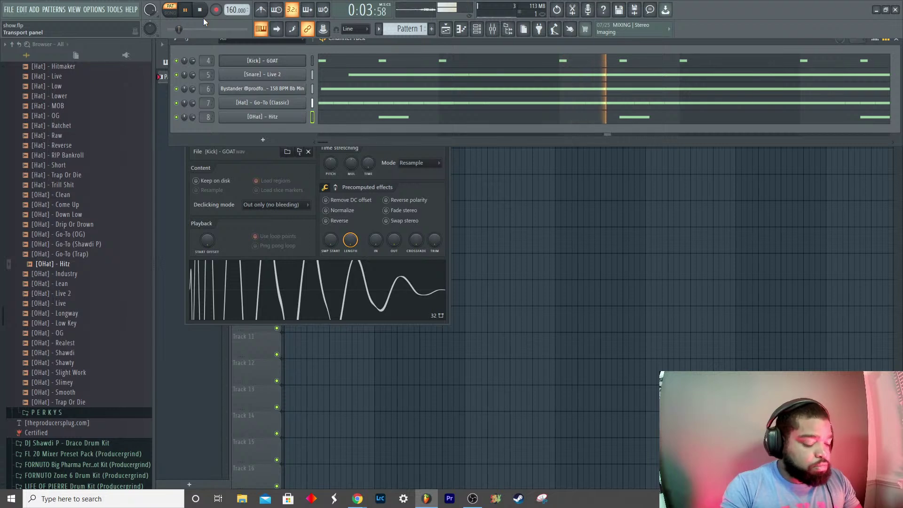
pyautogui.press('space')
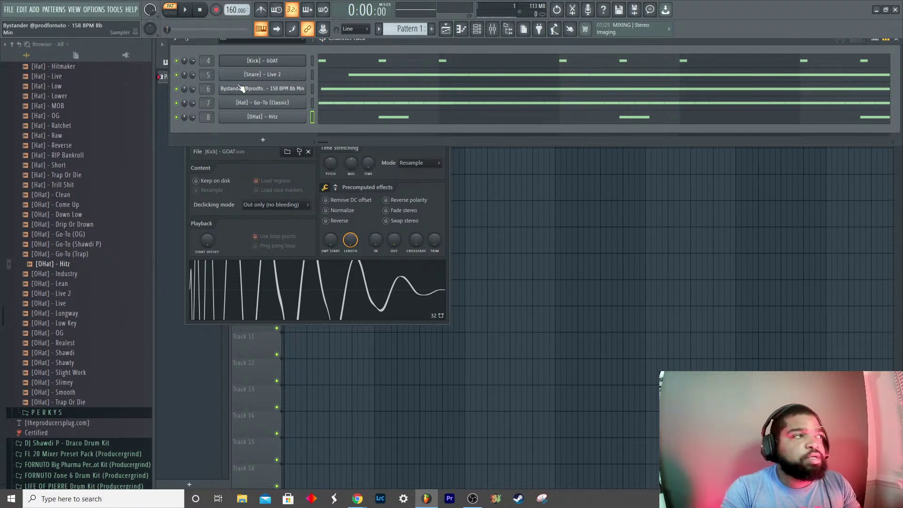
# Step: Try the Bystander sample reversed against the pattern, turn Reverse off, play again, and close the sample's channel settings
pyautogui.click(240, 87)
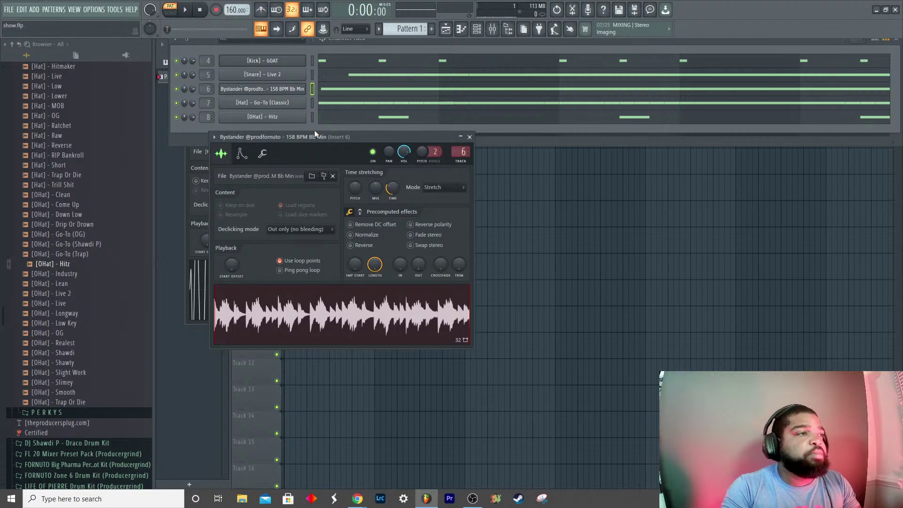
pyautogui.click(362, 246)
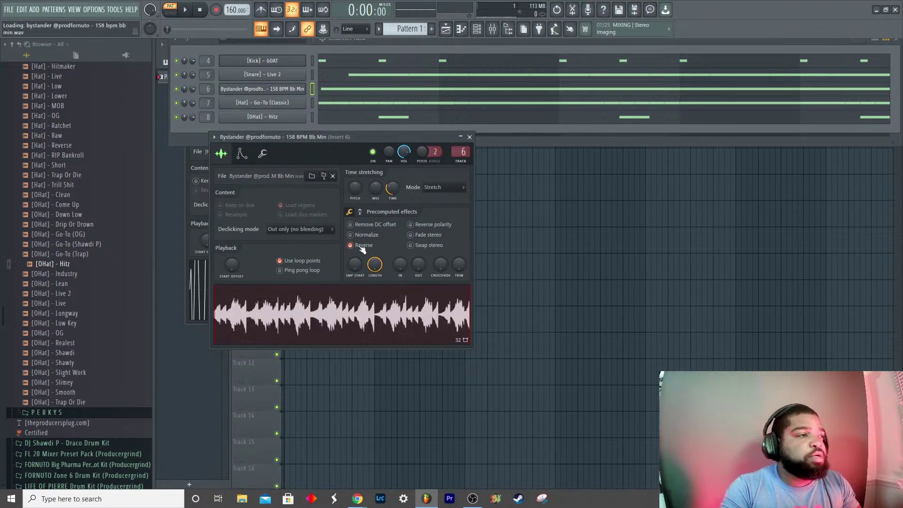
pyautogui.press('space')
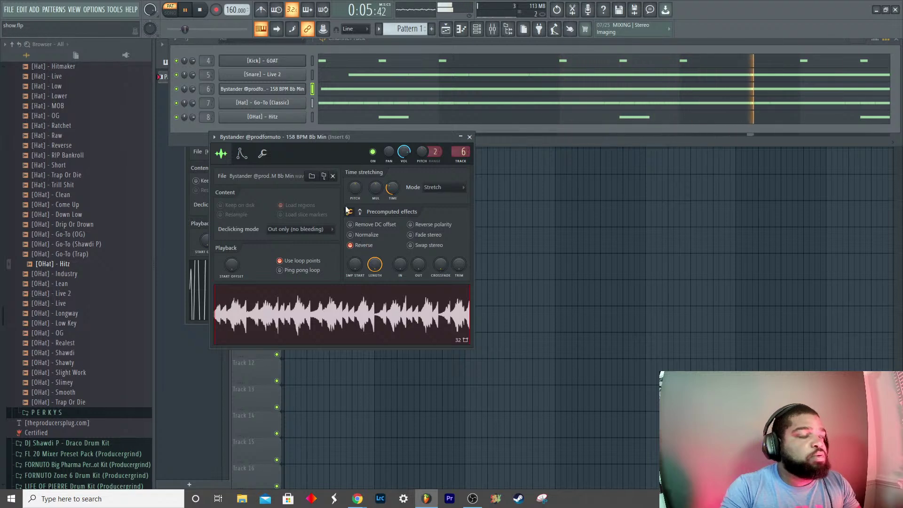
pyautogui.press('space')
pyautogui.click(365, 246)
pyautogui.press('space')
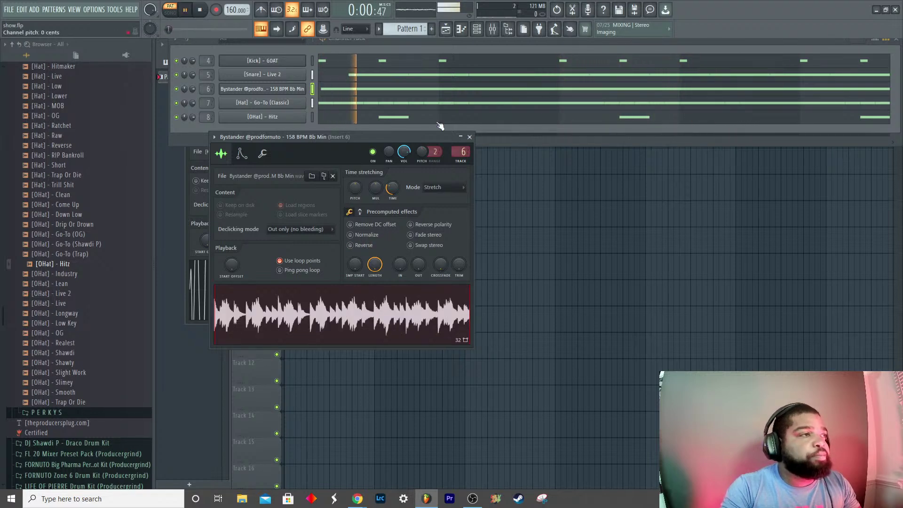
pyautogui.click(469, 137)
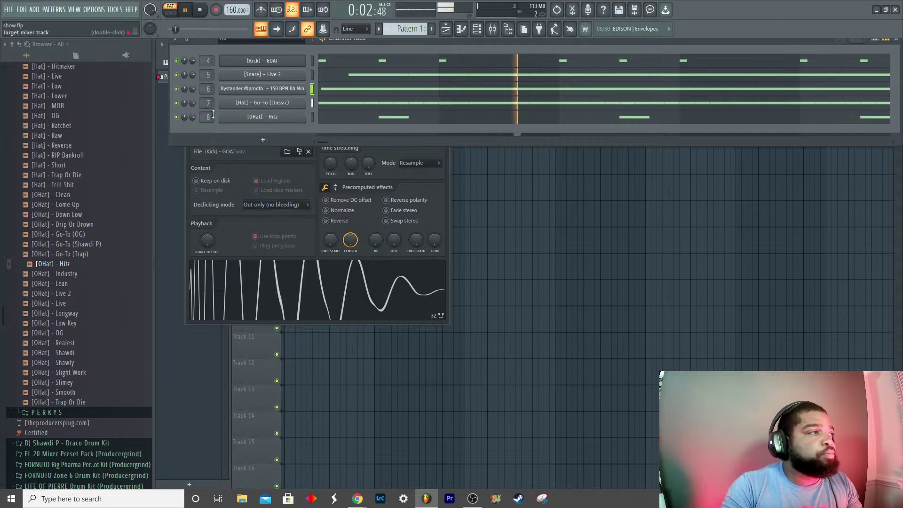
# Step: Open the PERKYS sample folder, preview [Shawdi Percs] - Computer LUV, and add it as a new channel below the open hat
pyautogui.scroll(-4, 67, 367)
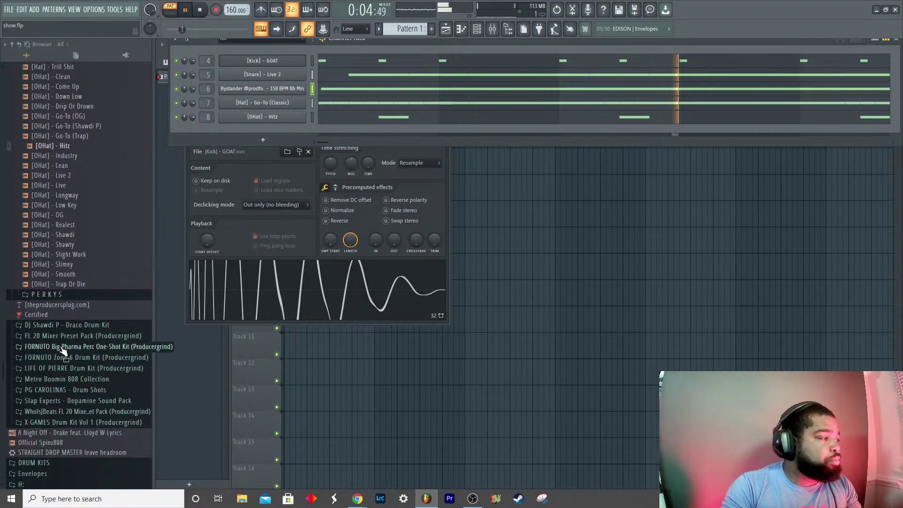
pyautogui.click(50, 294)
pyautogui.press('space')
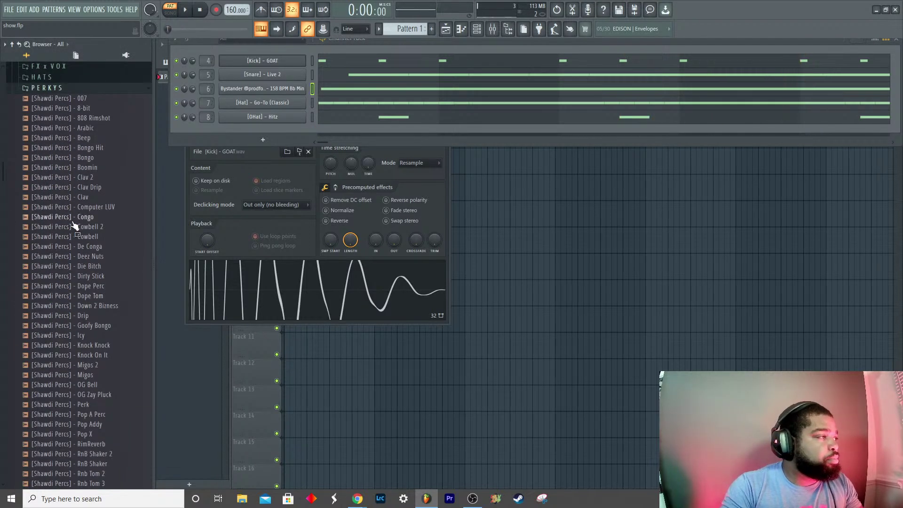
pyautogui.click(87, 211)
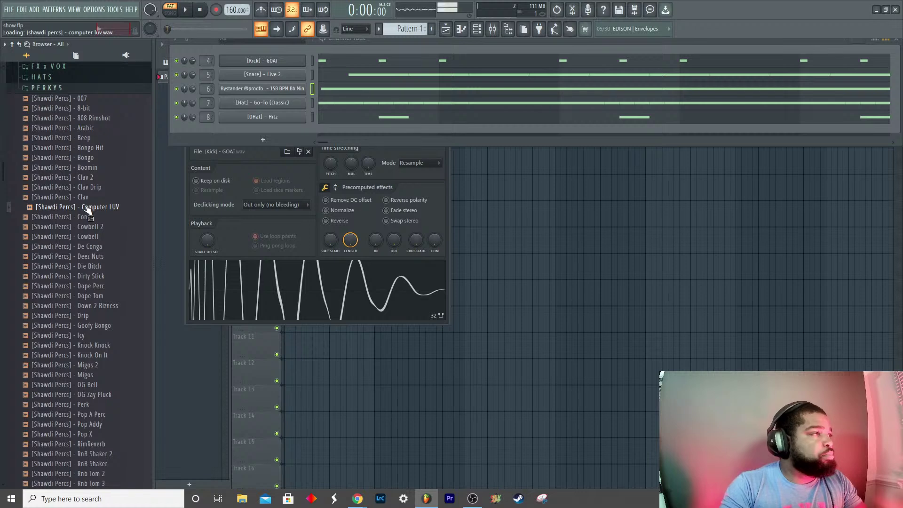
pyautogui.moveTo(88, 211); pyautogui.dragTo(254, 134)
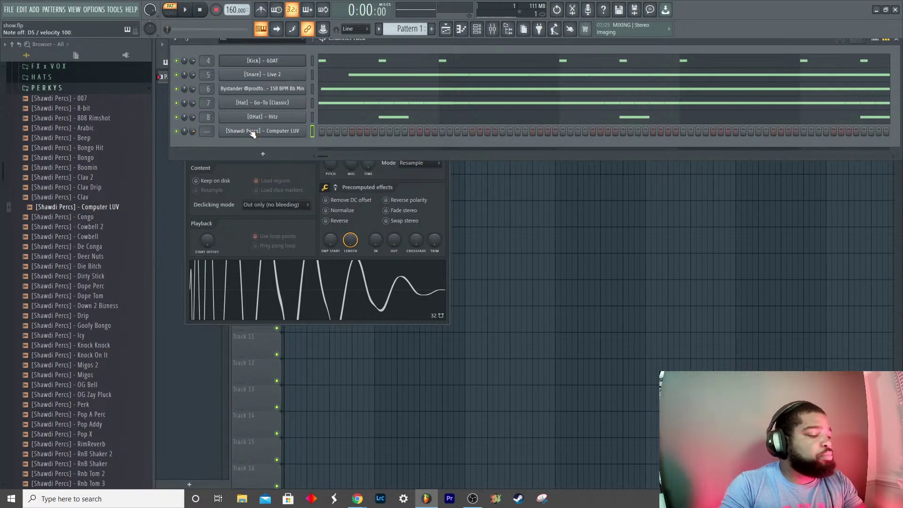
# Step: Open the Computer LUV piano roll, play the pattern, and place two adjacent half-beat C6 notes on the last beat of bar 2
pyautogui.rightClick(293, 135)
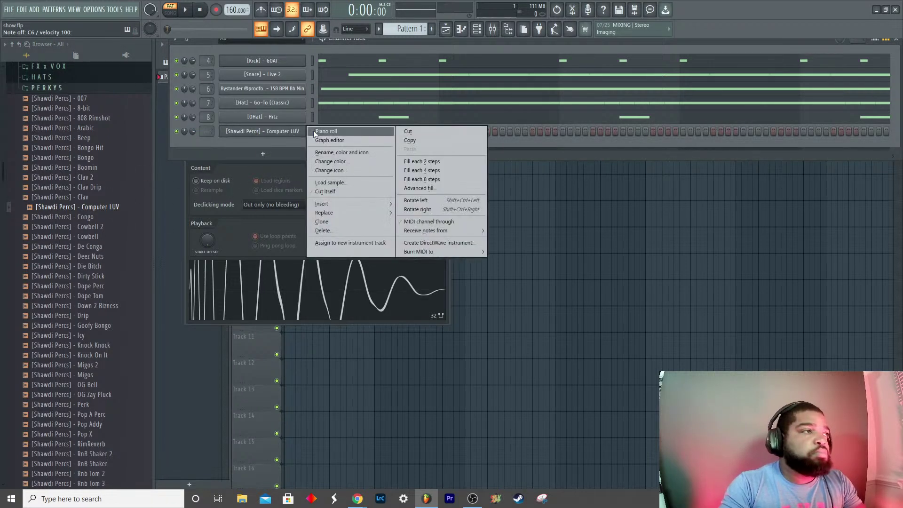
pyautogui.click(314, 131)
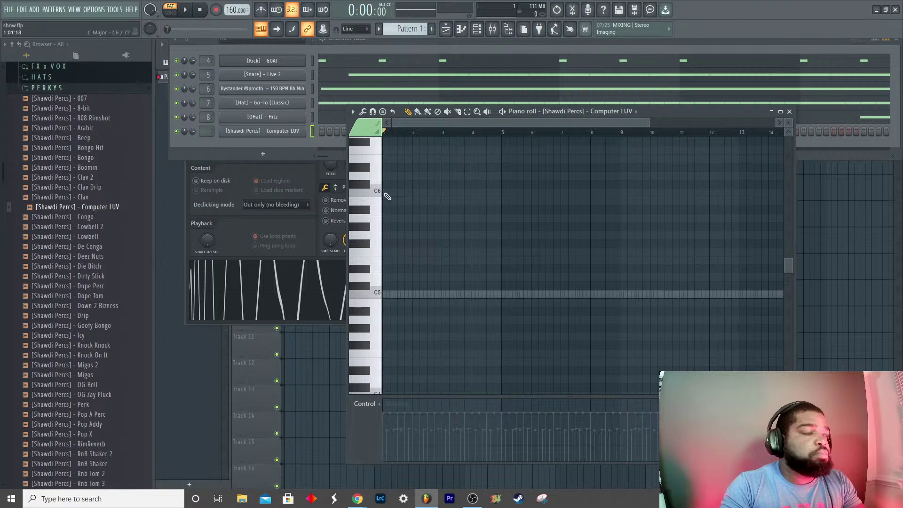
pyautogui.press('space')
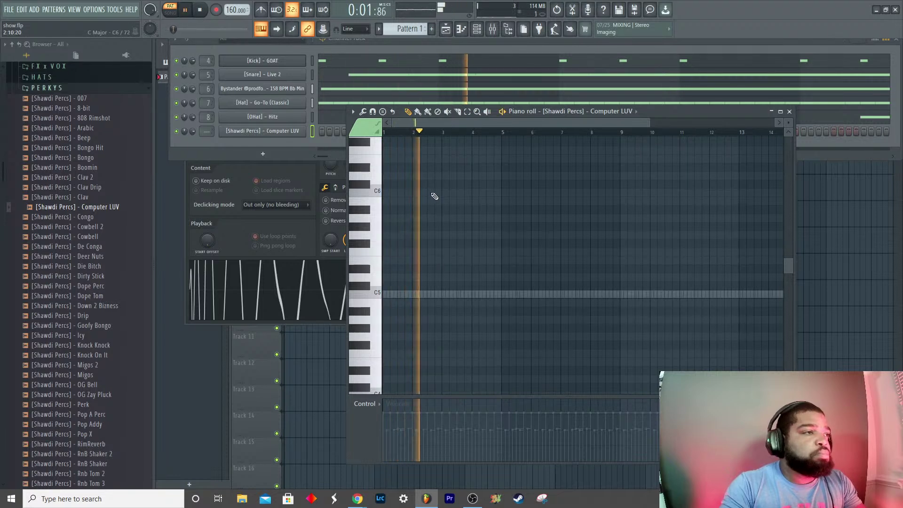
pyautogui.press('space')
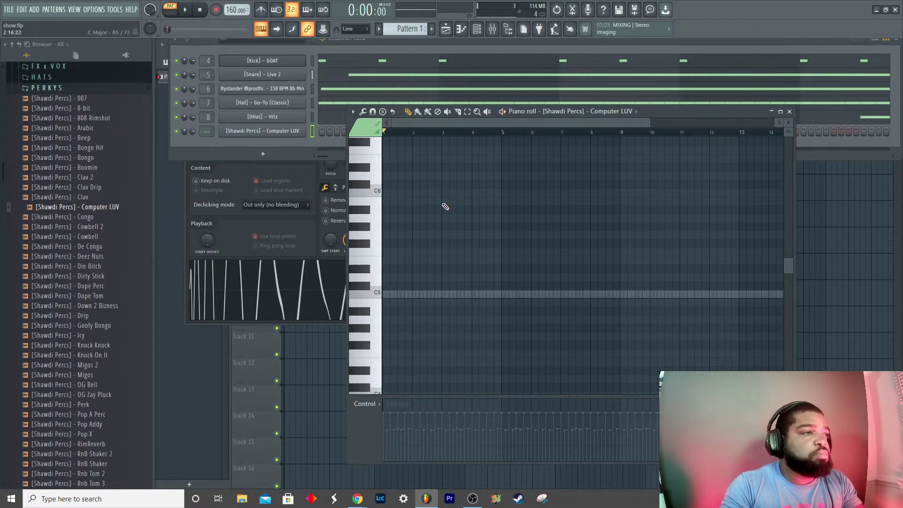
pyautogui.scroll(3, 443, 209)
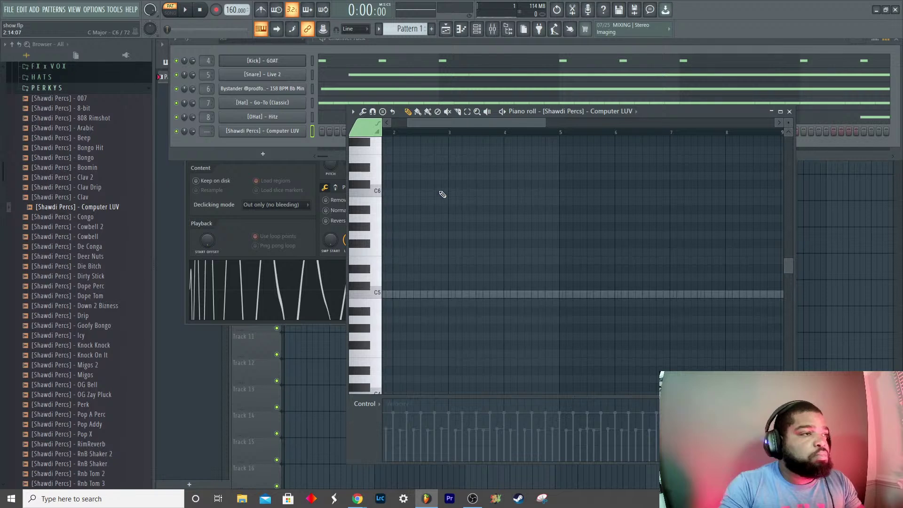
pyautogui.click(444, 193)
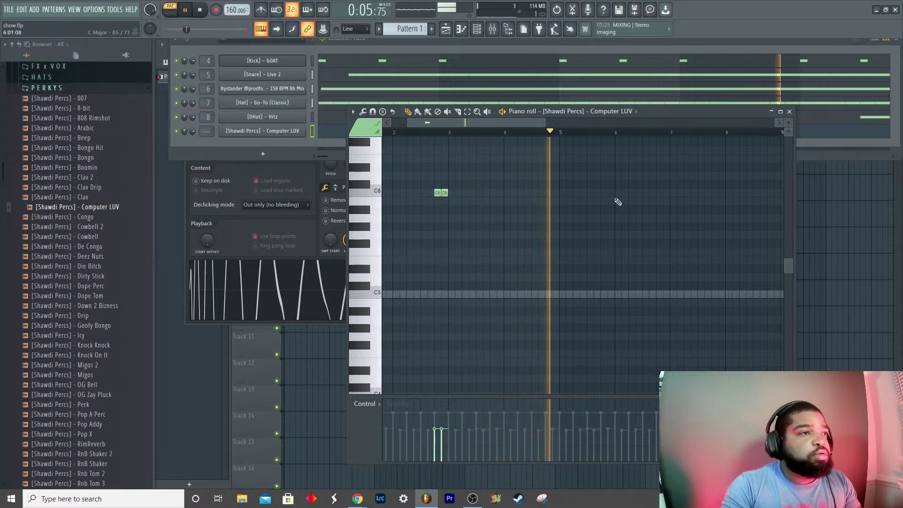
# Step: Place two adjacent half-beat C6 notes on the last beat of bar 6 in the Computer LUV part
pyautogui.moveTo(540, 123); pyautogui.dragTo(601, 123)
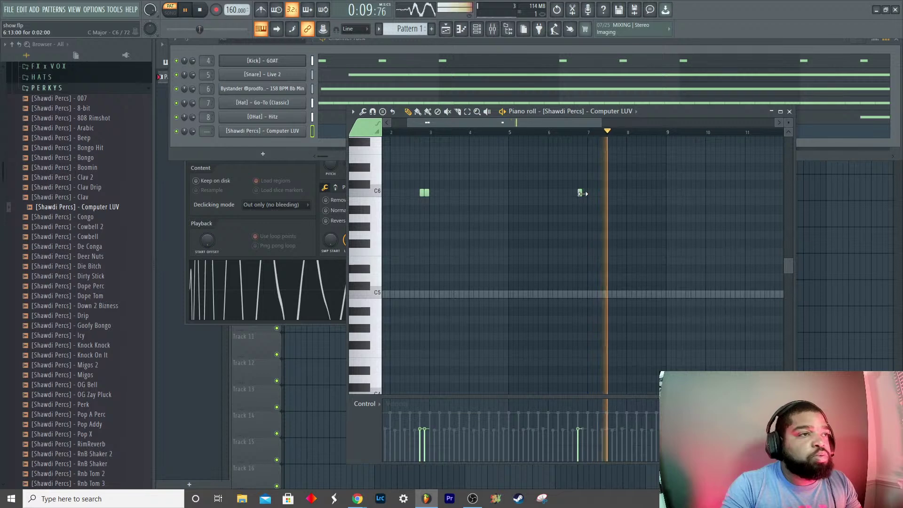
pyautogui.doubleClick(581, 193)
pyautogui.press('Escape')
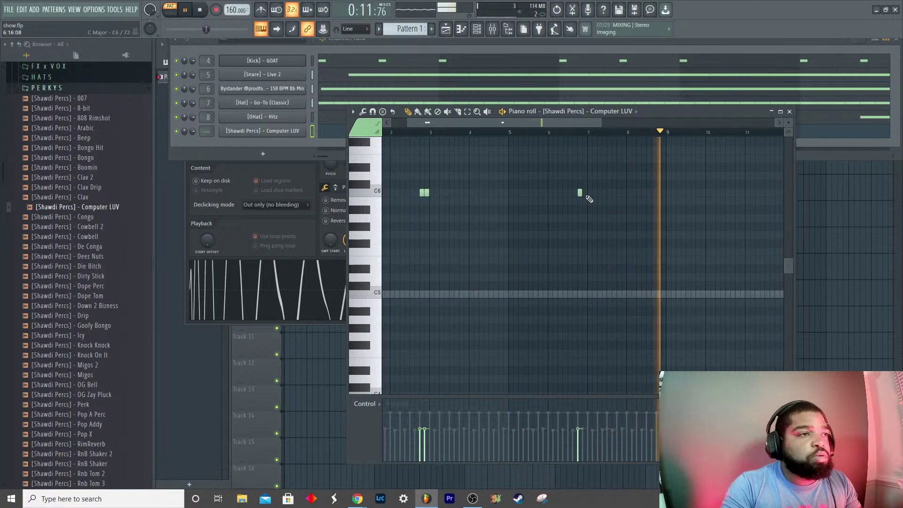
# Step: Select bars 1 to 8 of the Computer LUV part, duplicate them into bars 9 to 16, and close the piano roll
pyautogui.scroll(-4, 587, 212)
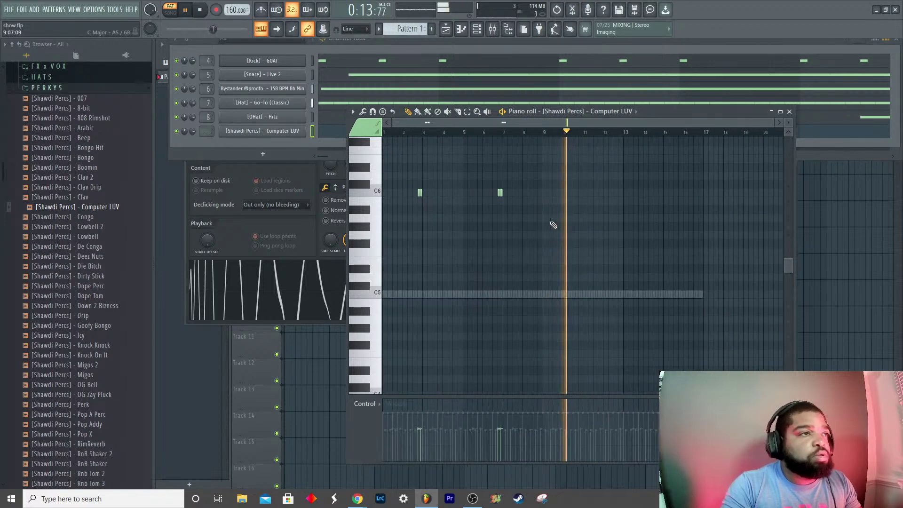
pyautogui.moveTo(543, 132); pyautogui.dragTo(373, 146)
pyautogui.press('space')
pyautogui.hotkey('ctrl', 'b')
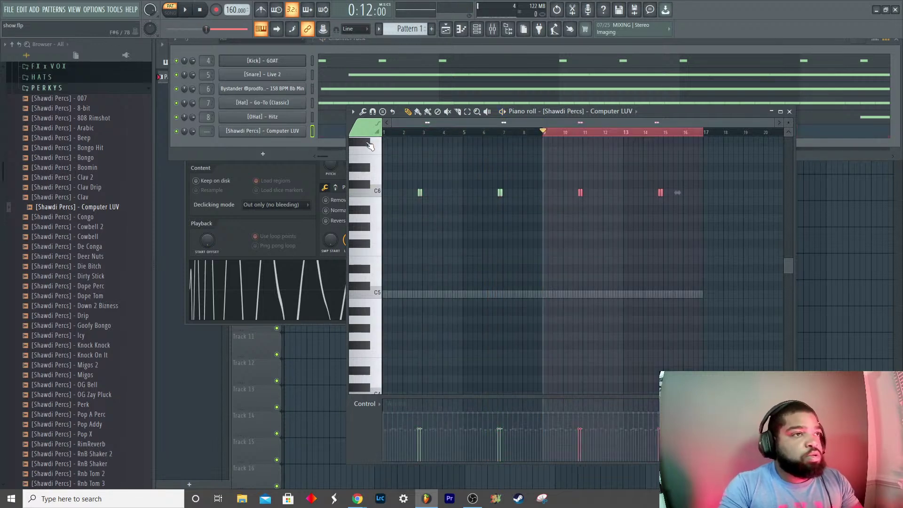
pyautogui.click(790, 112)
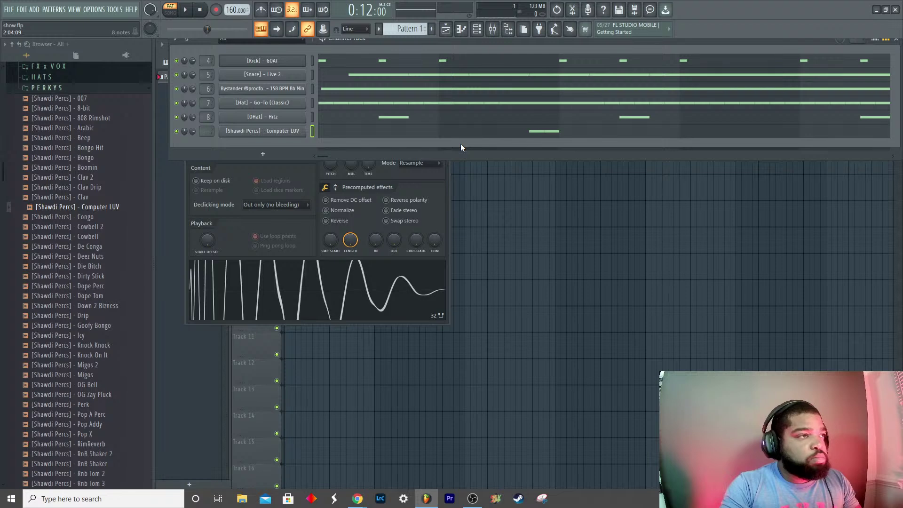
# Step: Play the pattern, route the Computer LUV channel to mixer track 9, and open the mixer
pyautogui.press('space')
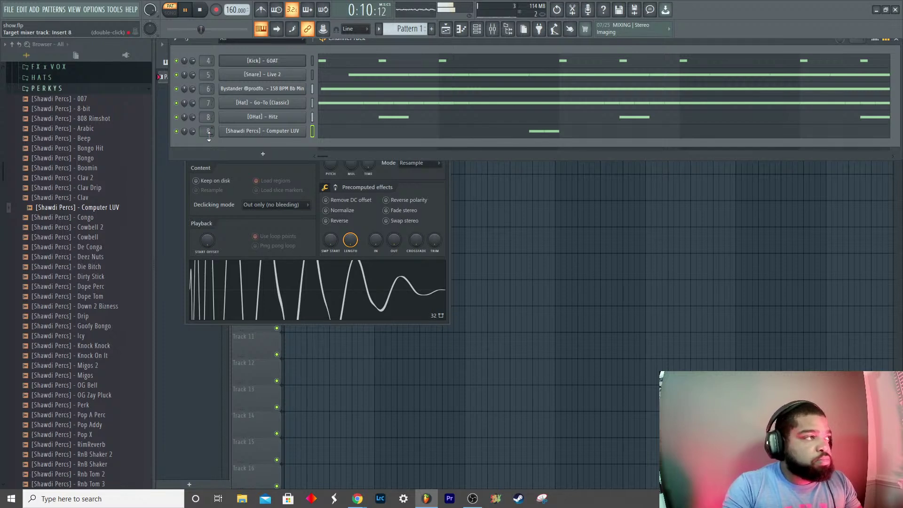
pyautogui.moveTo(209, 135); pyautogui.dragTo(202, 139)
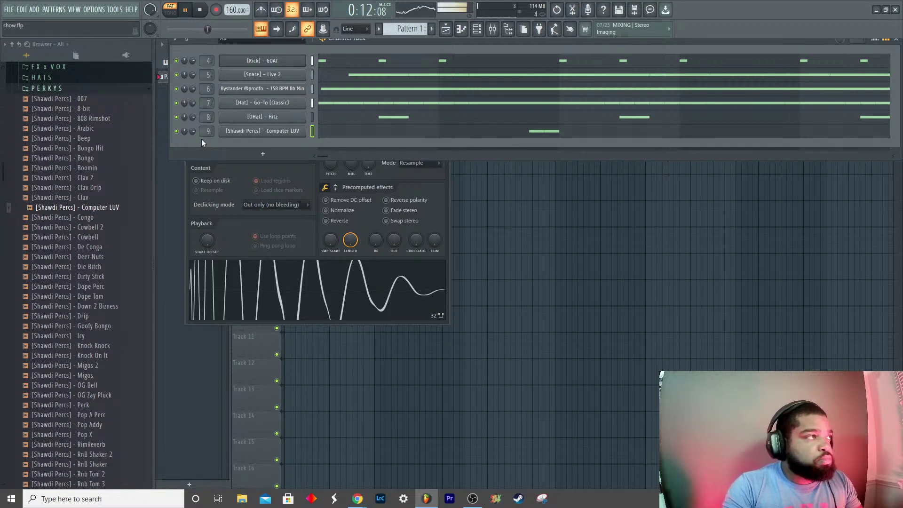
pyautogui.press('F9')
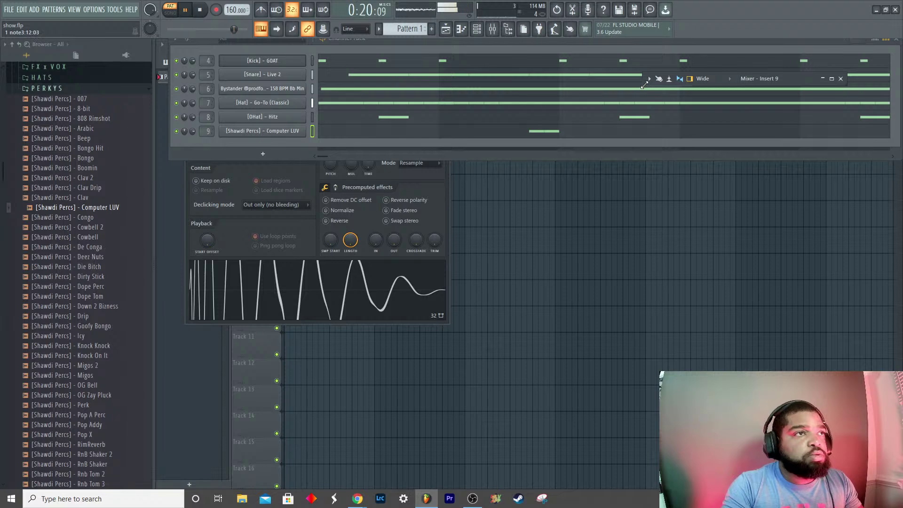
# Step: Close the mixer, listen to the pattern with the Computer LUV part, and stop playback
pyautogui.moveTo(644, 85); pyautogui.dragTo(432, 265)
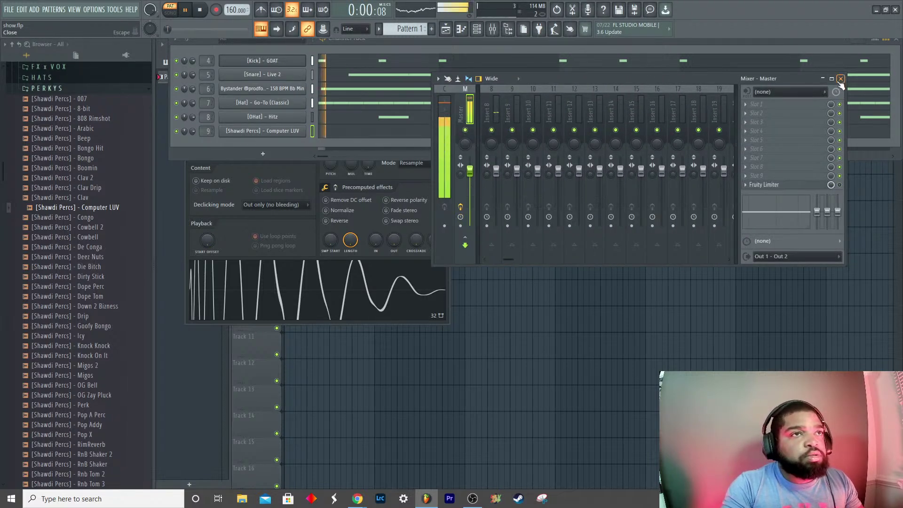
pyautogui.click(840, 79)
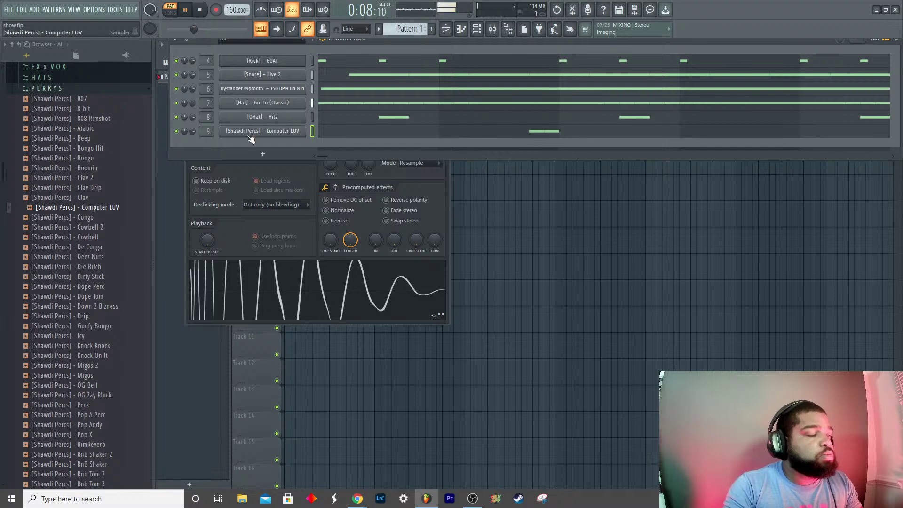
pyautogui.press('space')
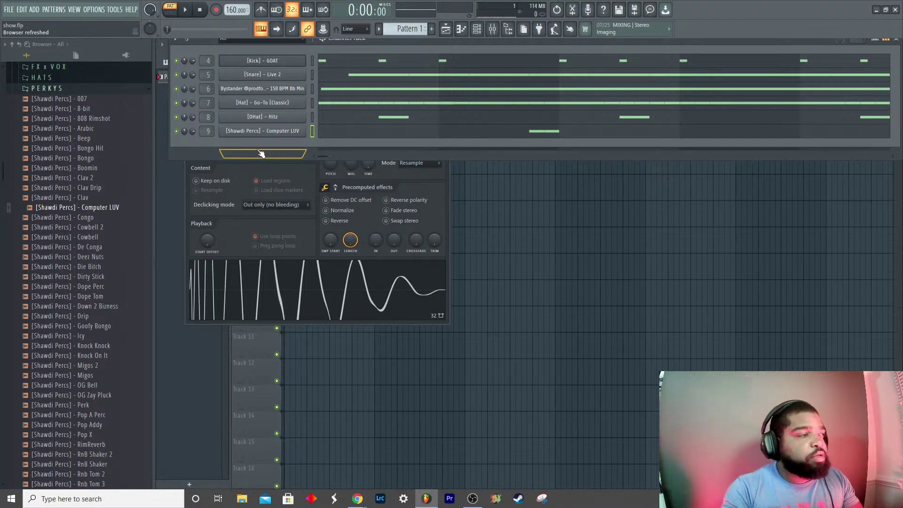
# Step: Add a Gladiator instrument channel and load the AT Chimes atmosphere patch from its Atmos category
pyautogui.click(259, 154)
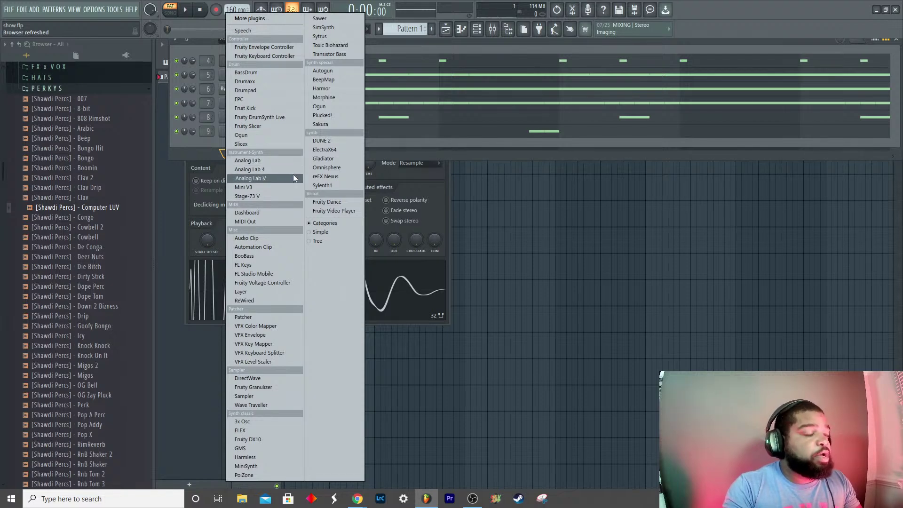
pyautogui.click(324, 159)
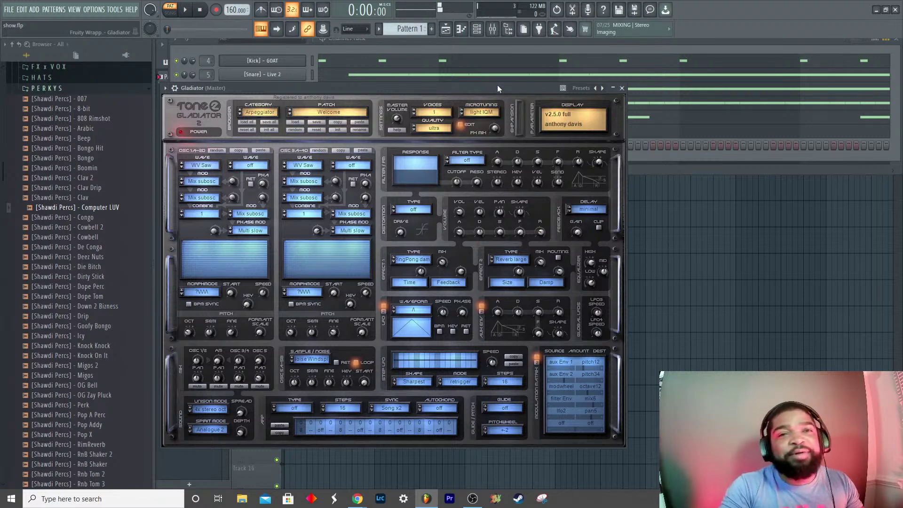
pyautogui.click(303, 112)
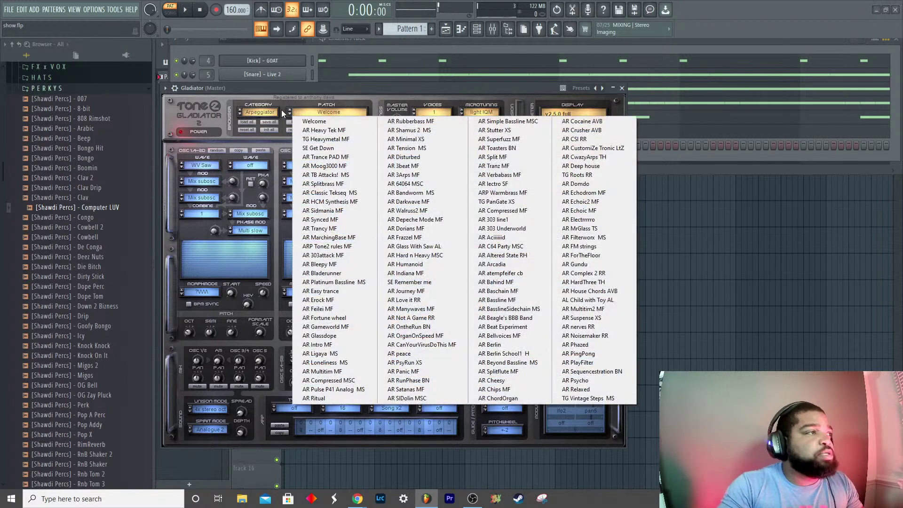
pyautogui.click(259, 113)
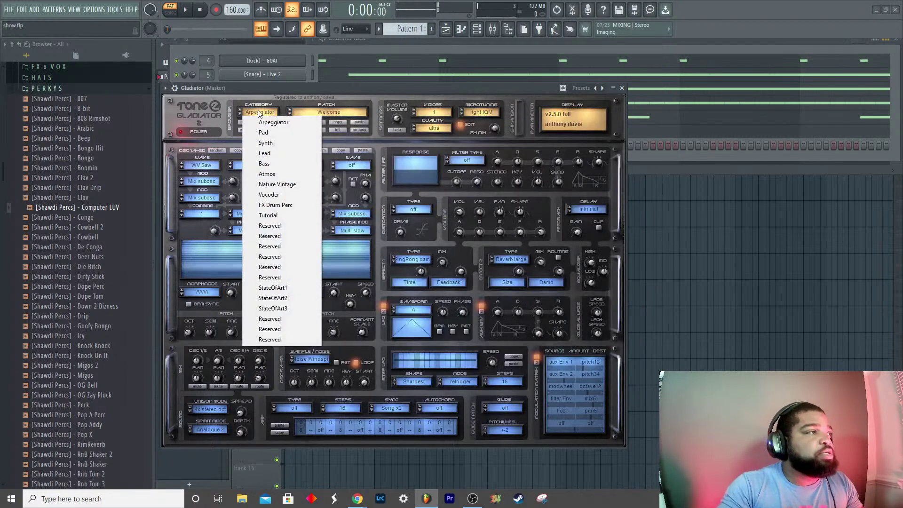
pyautogui.click(276, 173)
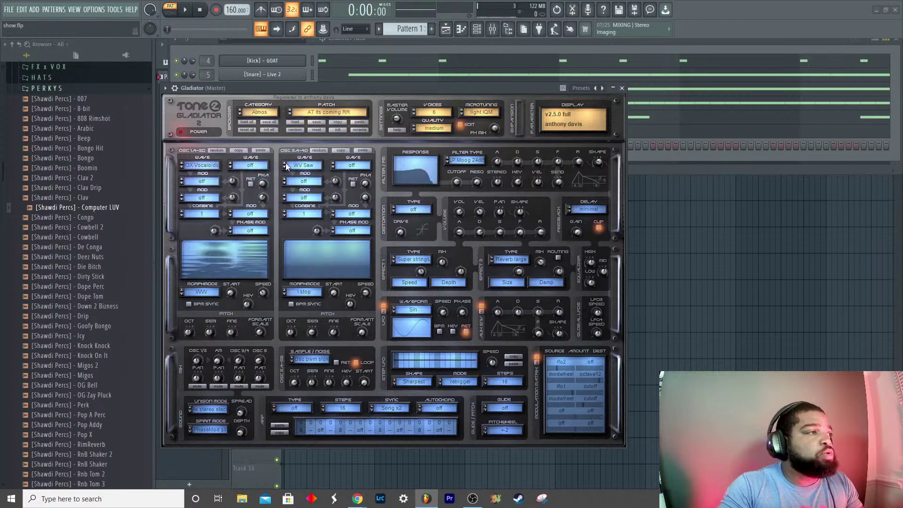
pyautogui.click(330, 111)
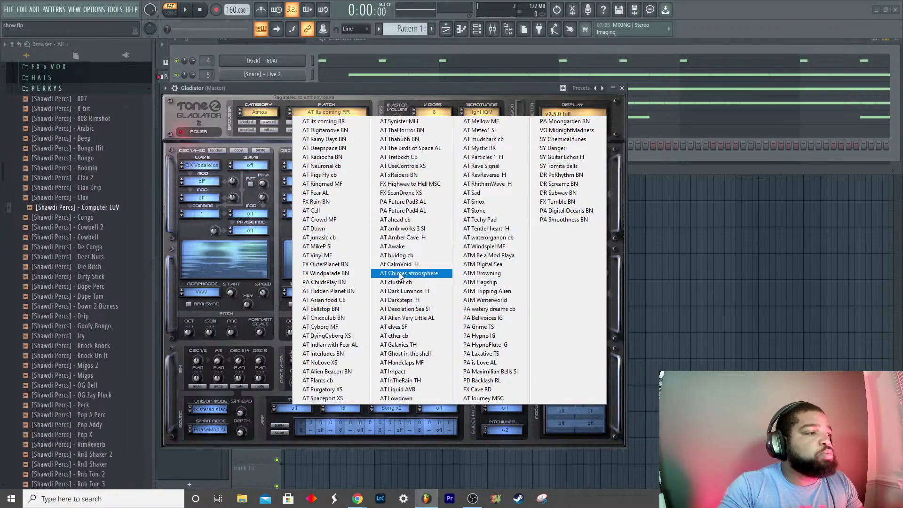
pyautogui.click(400, 274)
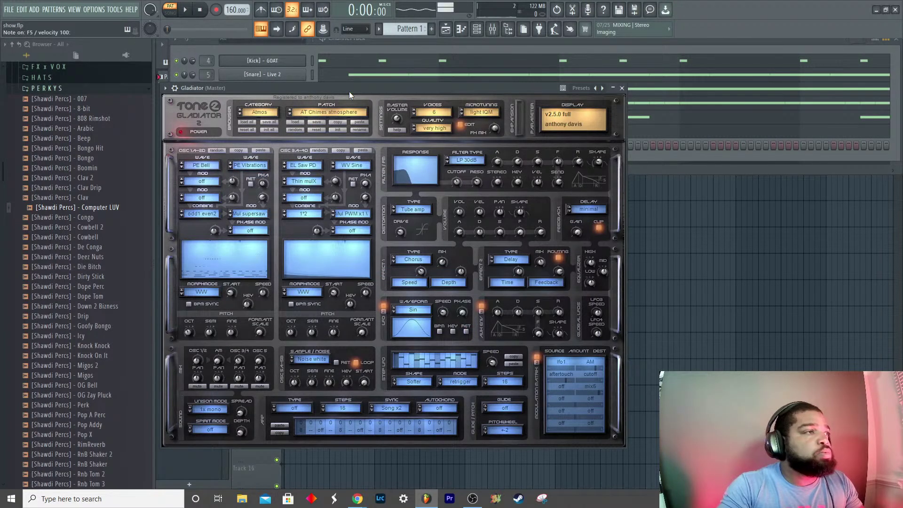
# Step: Audition the Atmos patches following AT Chimes atmosphere, through AT Desolation Sea SI to AT Alien Very Little AL, playing some against the pattern
pyautogui.click(290, 115)
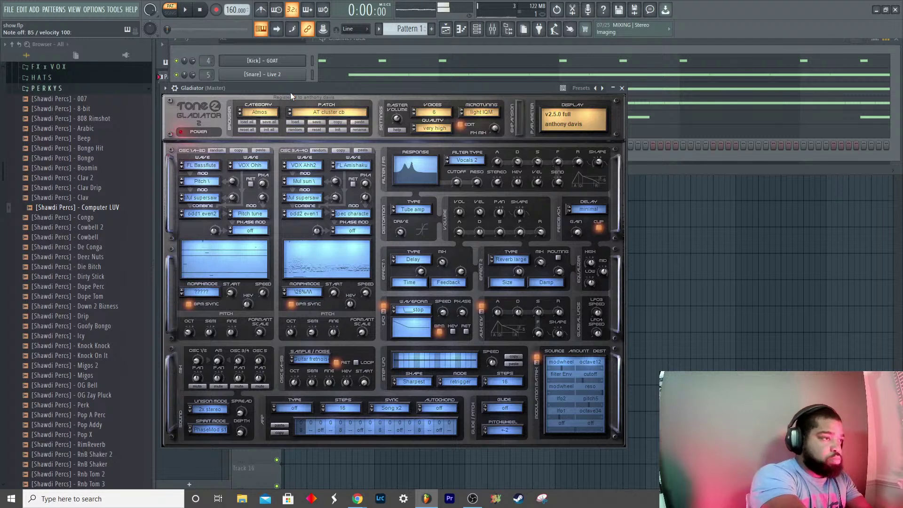
pyautogui.press('space')
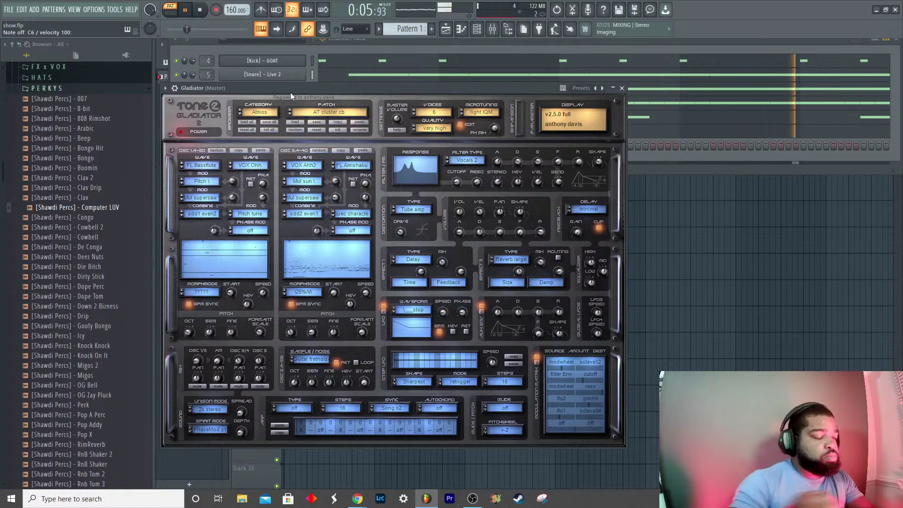
pyautogui.click(290, 114)
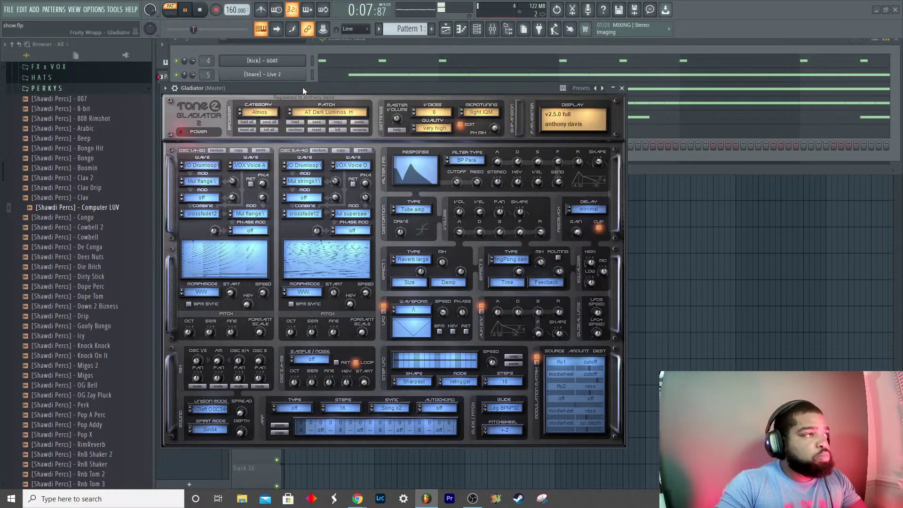
pyautogui.click(290, 113)
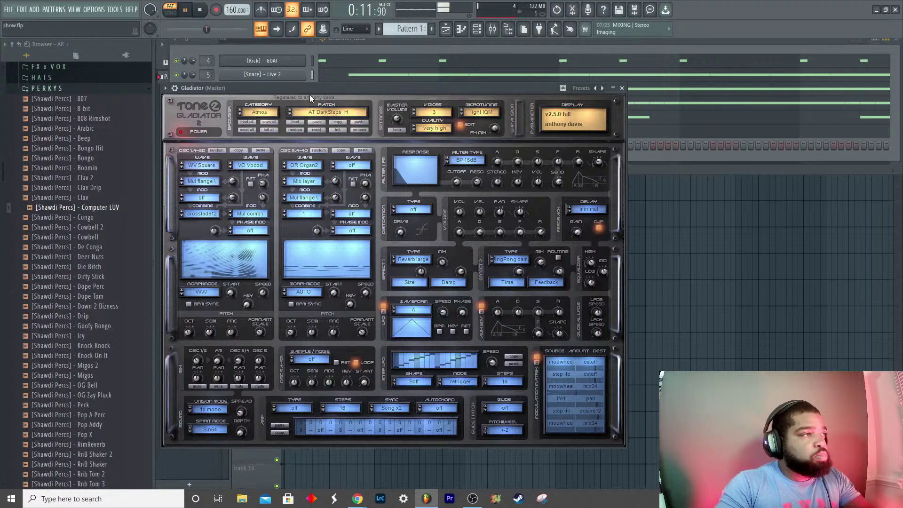
pyautogui.click(289, 113)
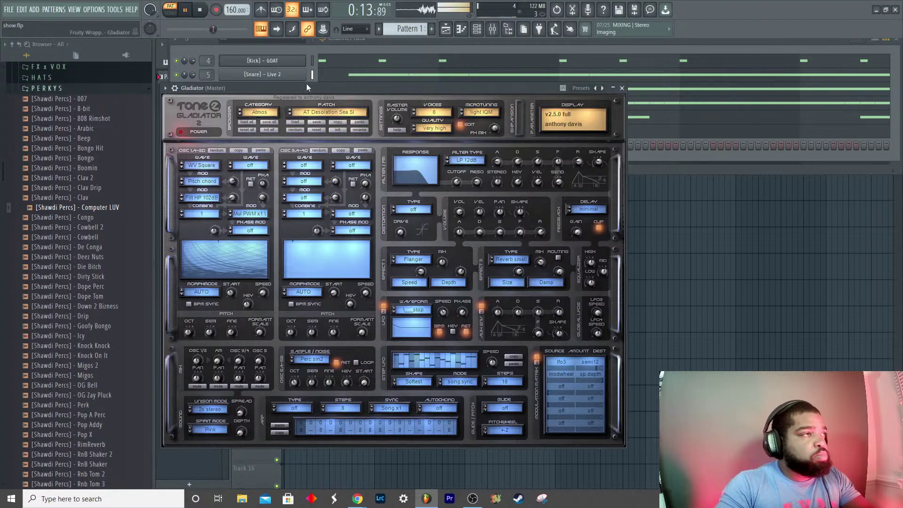
pyautogui.press('space')
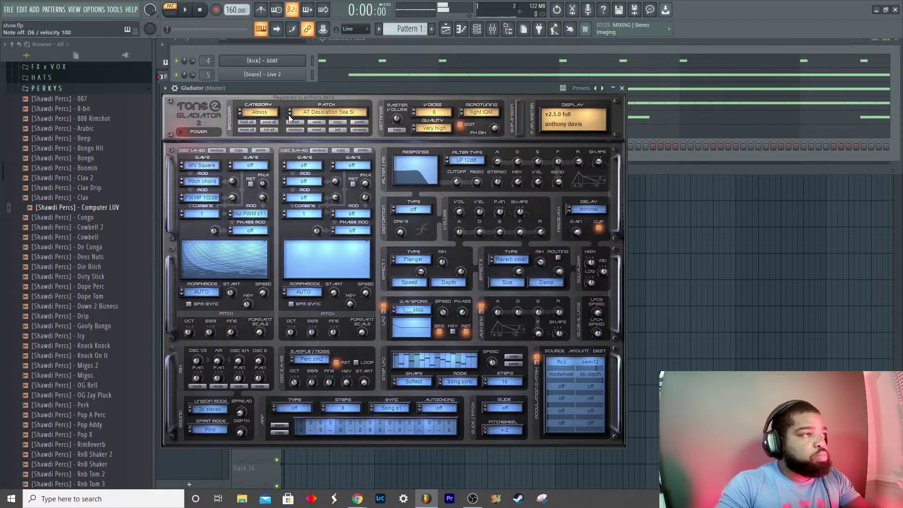
pyautogui.click(288, 114)
pyautogui.click(309, 75)
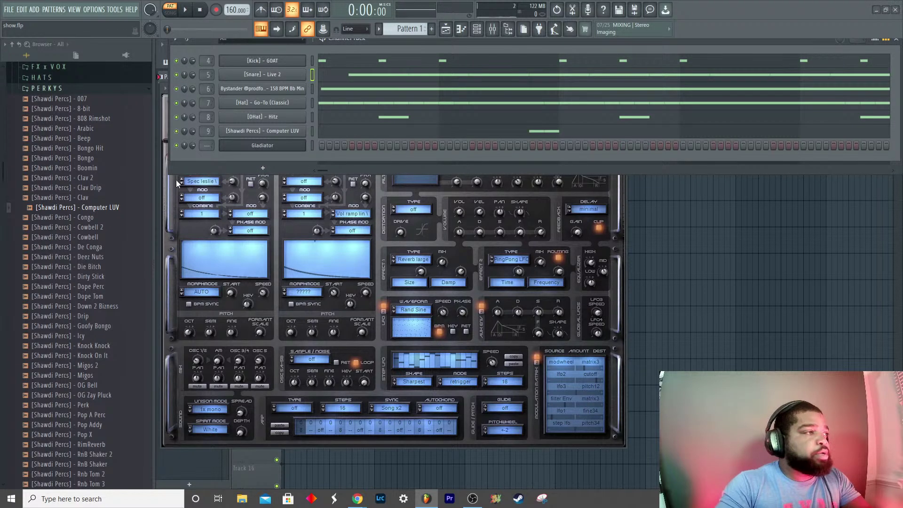
pyautogui.click(625, 218)
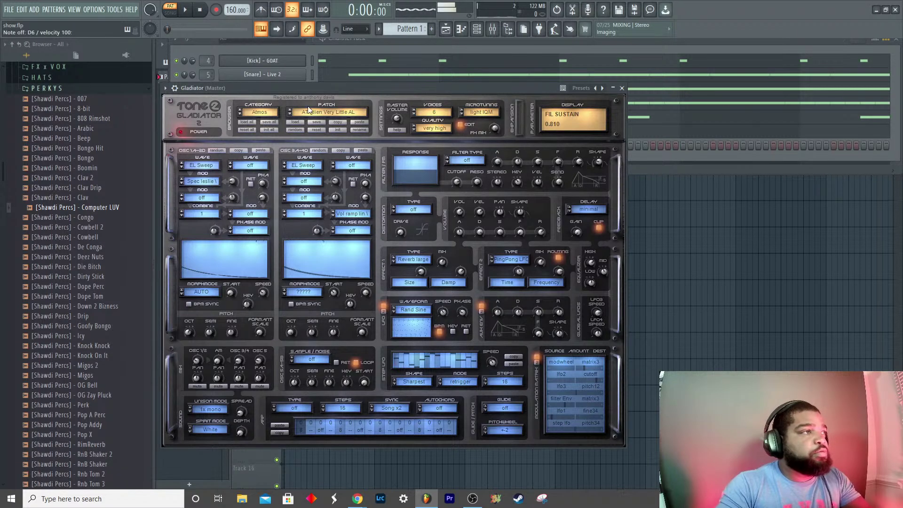
# Step: Switch Gladiator to the Synth category, load the SY Sunrise MF patch, and try it over the playing pattern
pyautogui.click(264, 115)
pyautogui.click(264, 114)
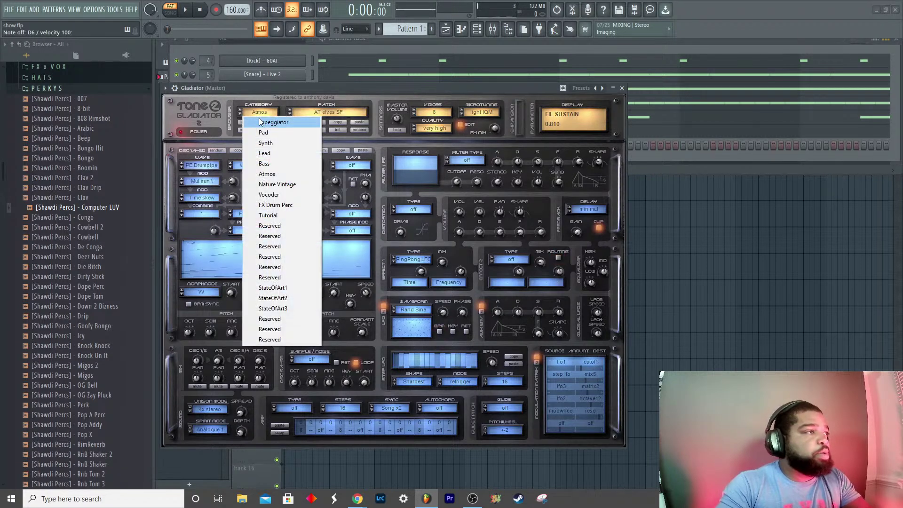
pyautogui.click(269, 141)
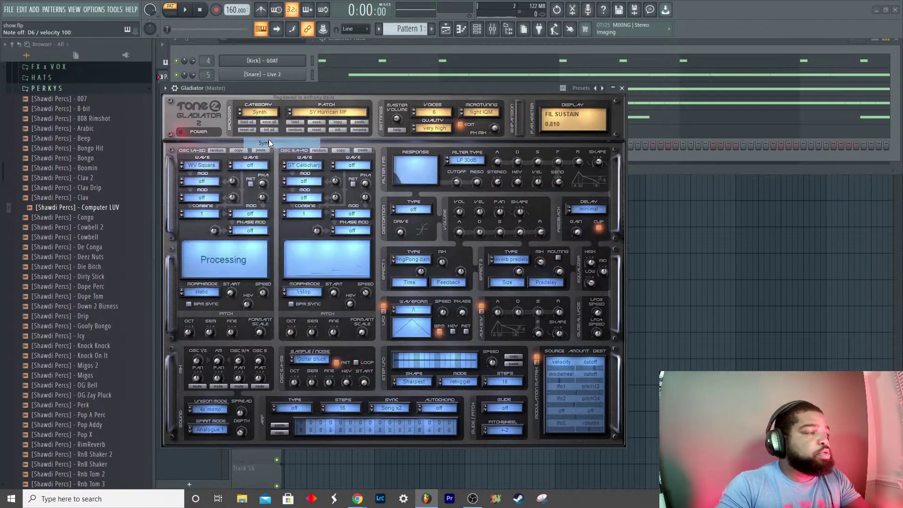
pyautogui.click(290, 114)
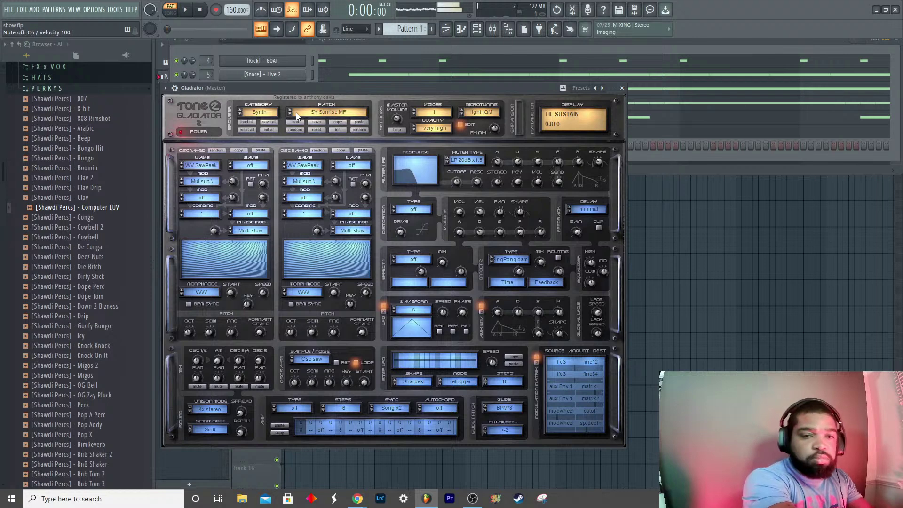
pyautogui.press('space')
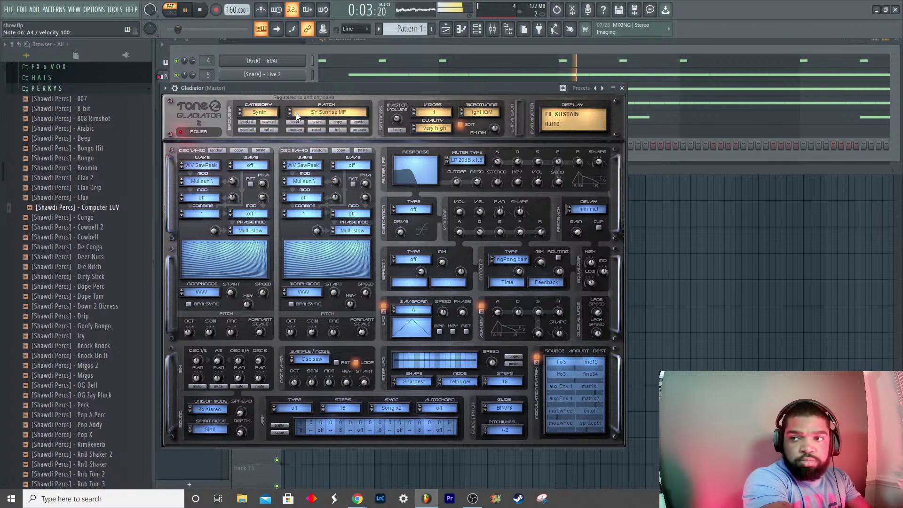
pyautogui.press('space')
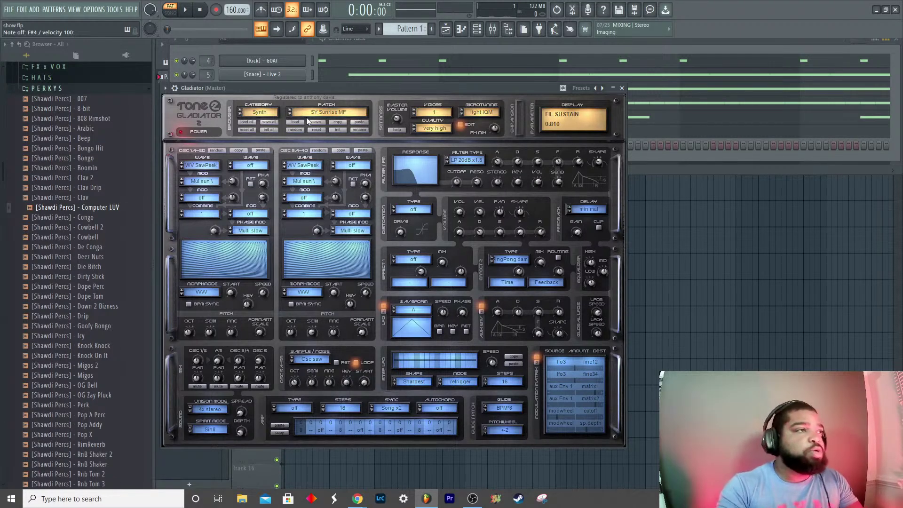
# Step: Close the Gladiator window, open its channel's piano roll, and place a one-bar A#4 note at the start of bar 1
pyautogui.click(622, 88)
pyautogui.rightClick(290, 149)
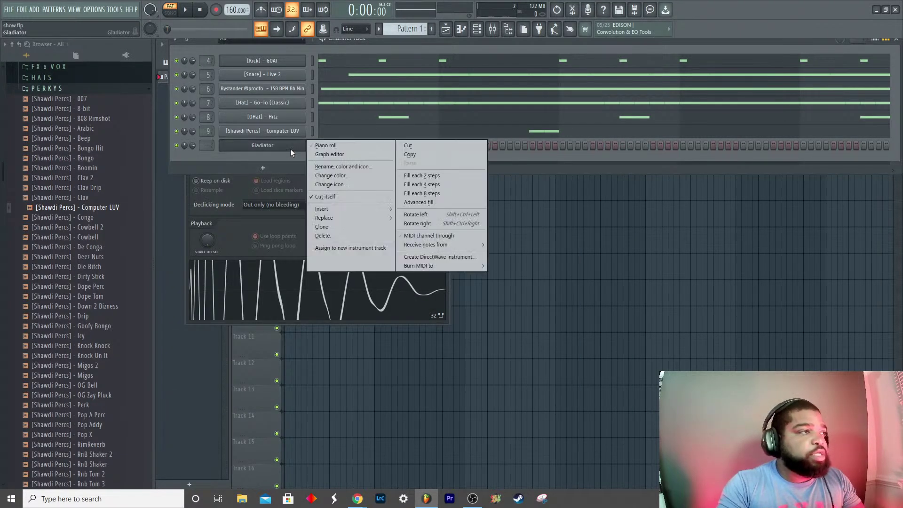
pyautogui.click(326, 145)
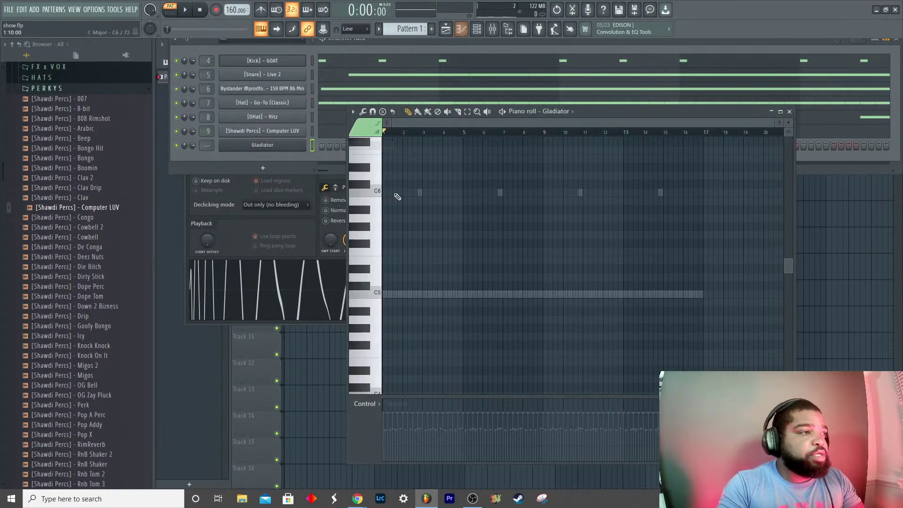
pyautogui.click(382, 316)
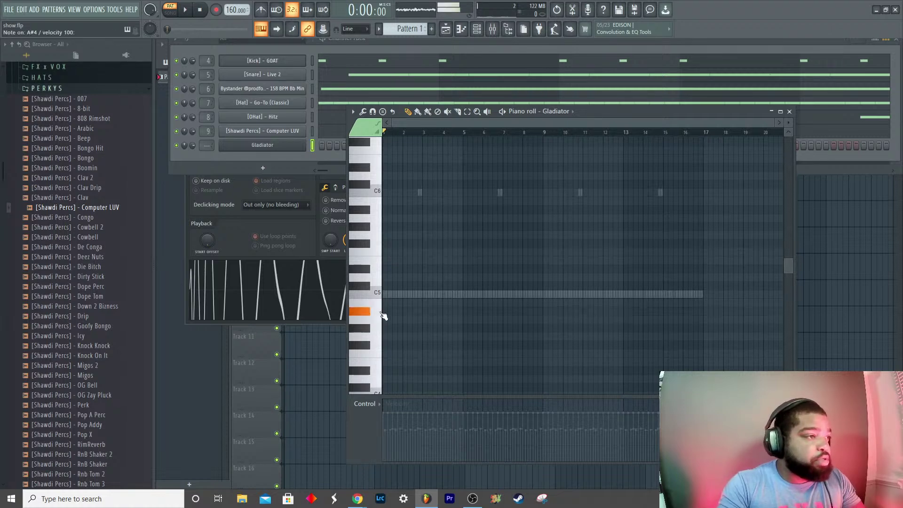
pyautogui.click(383, 313)
pyautogui.moveTo(389, 313); pyautogui.dragTo(409, 313)
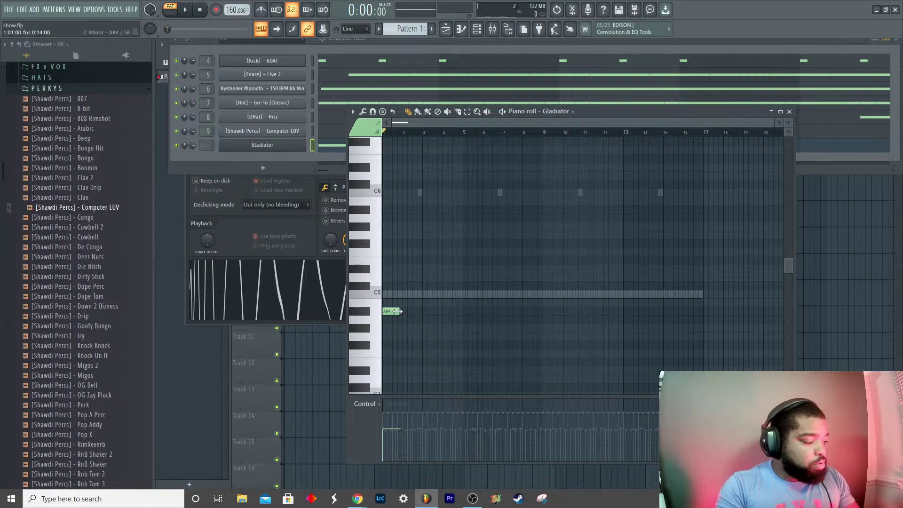
# Step: Lengthen the A#4 note to two bars and briefly play the pattern to check it
pyautogui.hotkey('ctrl', 'a')
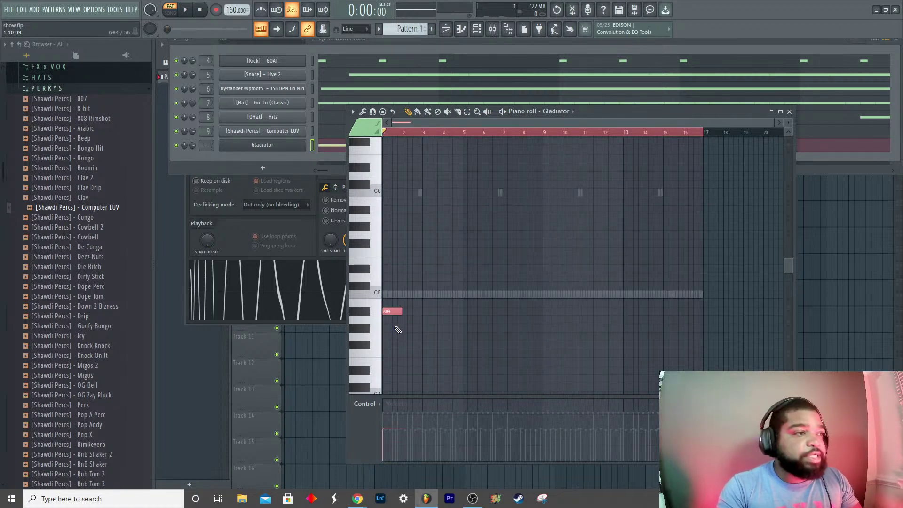
pyautogui.click(413, 305)
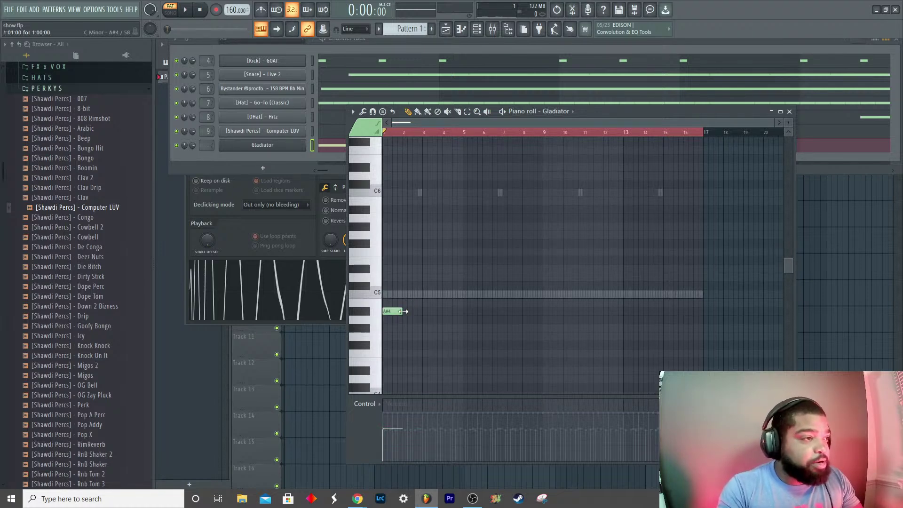
pyautogui.moveTo(403, 311); pyautogui.dragTo(416, 311)
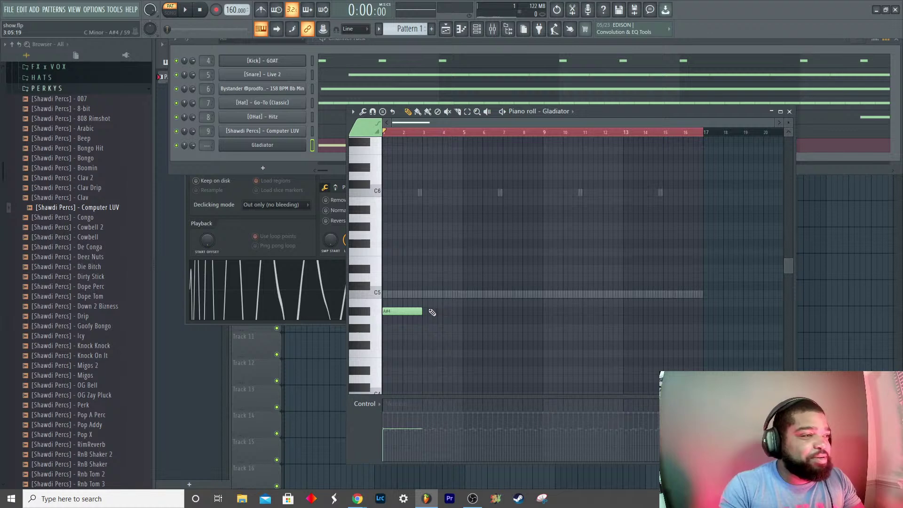
pyautogui.press('space')
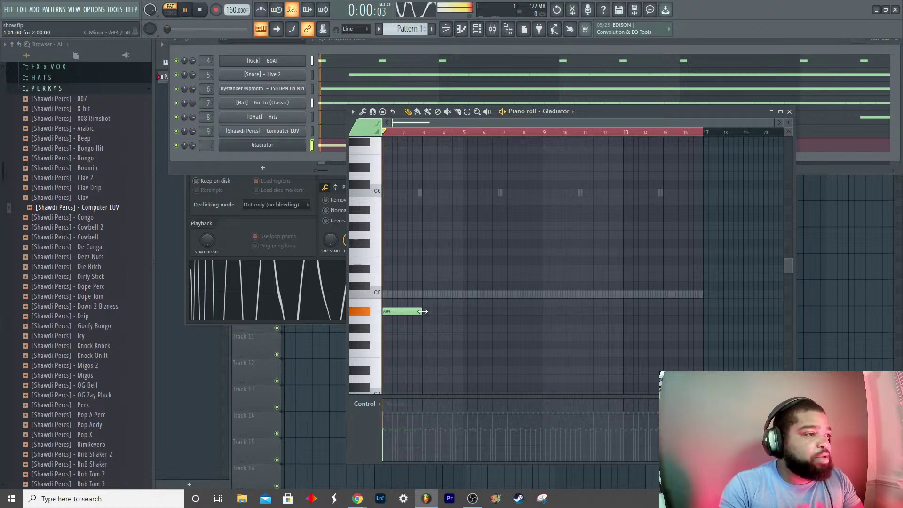
pyautogui.press('space')
# Step: Shorten the A#4 note at the start of bar 1 to about three beats
pyautogui.moveTo(420, 312); pyautogui.dragTo(399, 312)
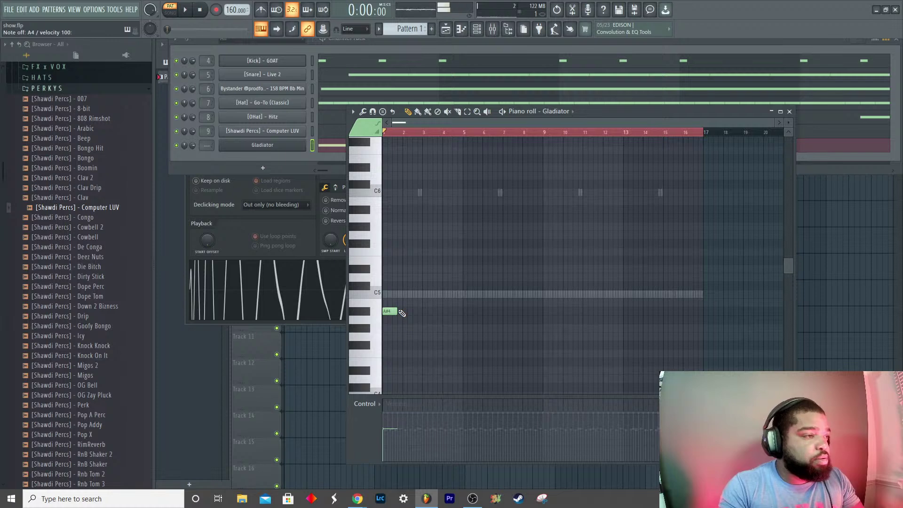
pyautogui.click(397, 312)
pyautogui.click(394, 311)
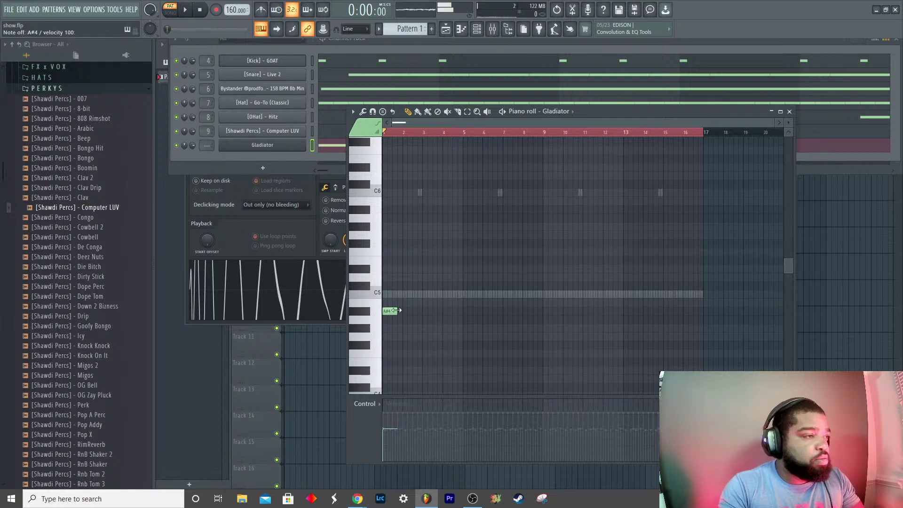
pyautogui.click(394, 311)
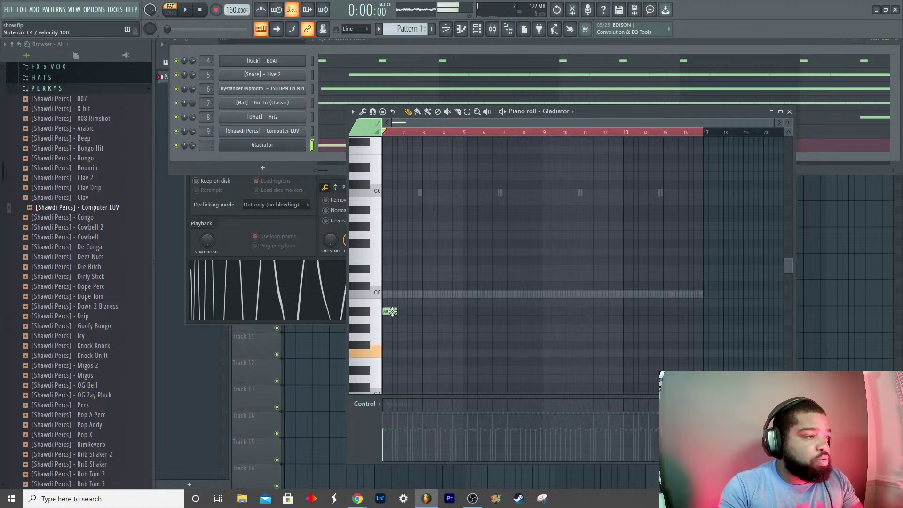
pyautogui.click(393, 311)
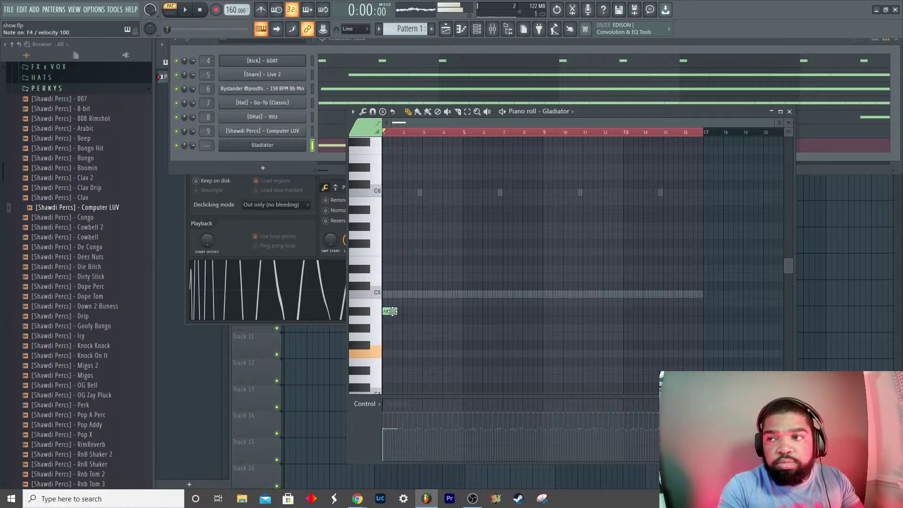
# Step: Place an F4 note directly after the A#4 note, extend it to the start of bar 3, and play the pattern to check it
pyautogui.click(392, 311)
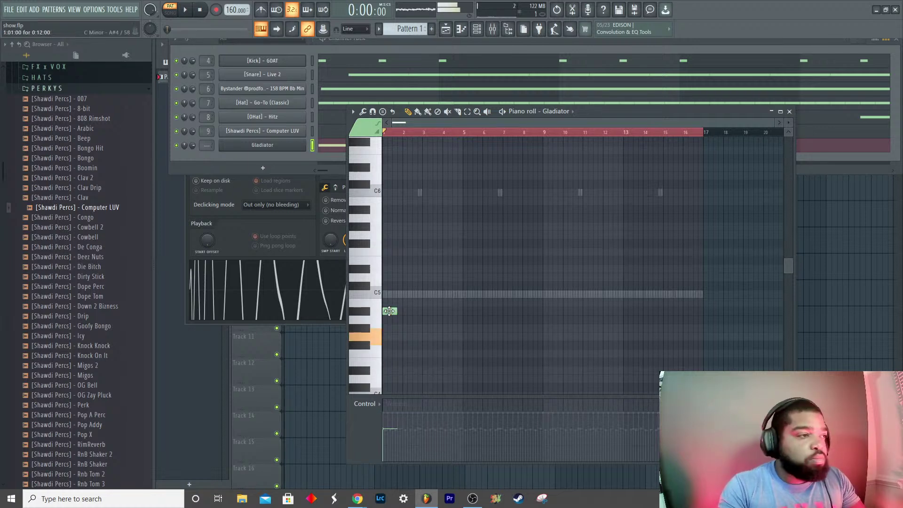
pyautogui.click(393, 312)
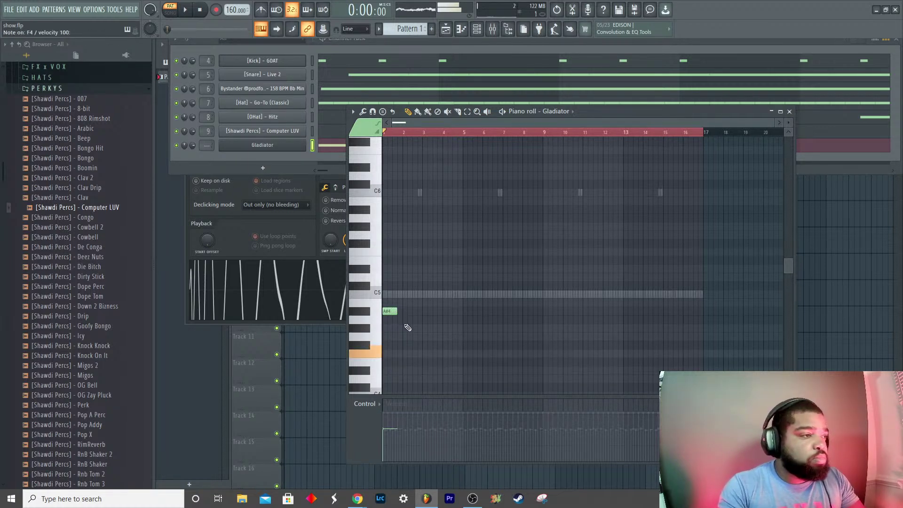
pyautogui.click(401, 354)
pyautogui.click(403, 355)
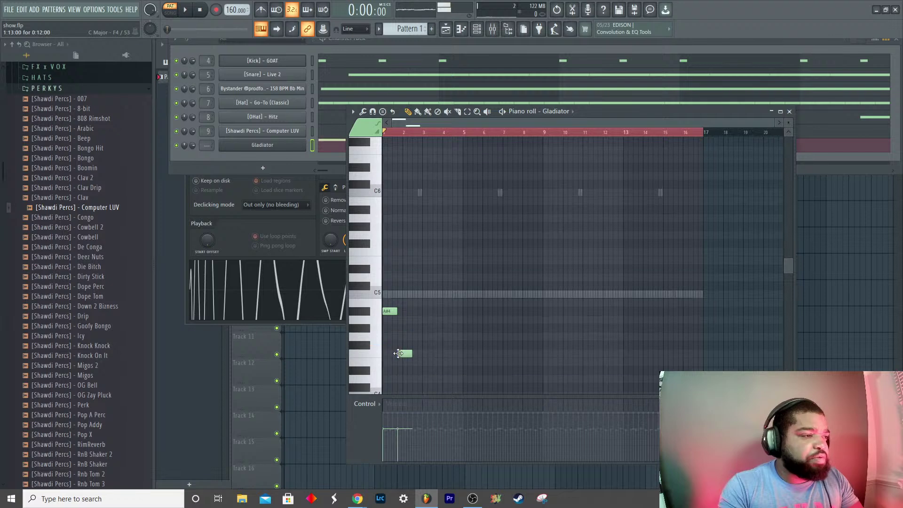
pyautogui.press('space')
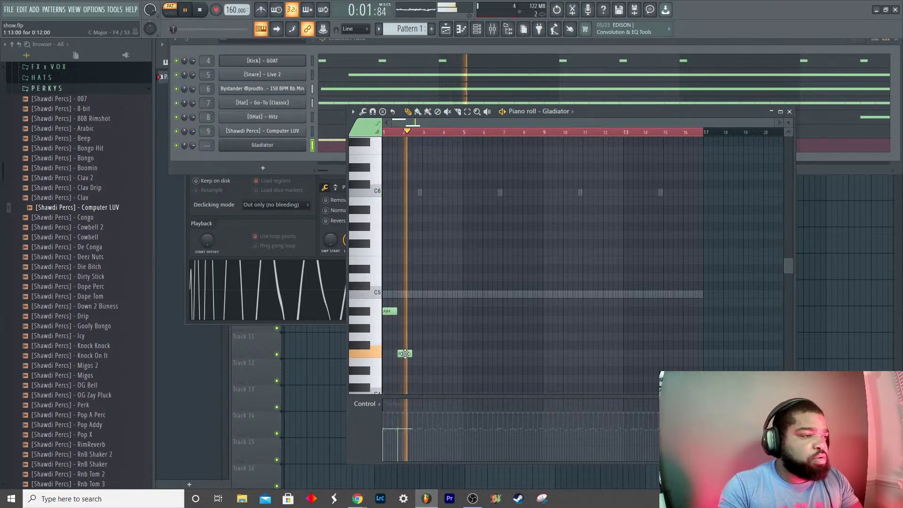
pyautogui.press('space')
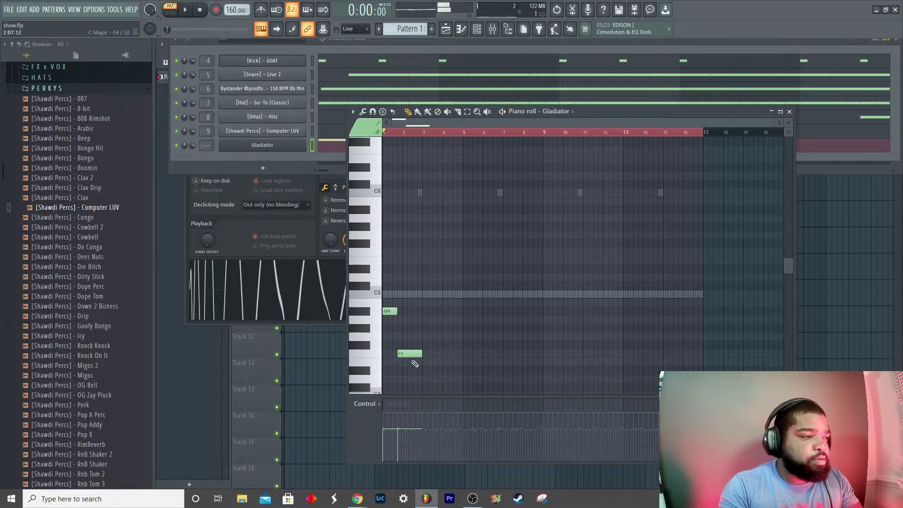
# Step: Replace the long E4 note at the start of bar 3 with a shorter E4 note of three beats, checking playback
pyautogui.press('space')
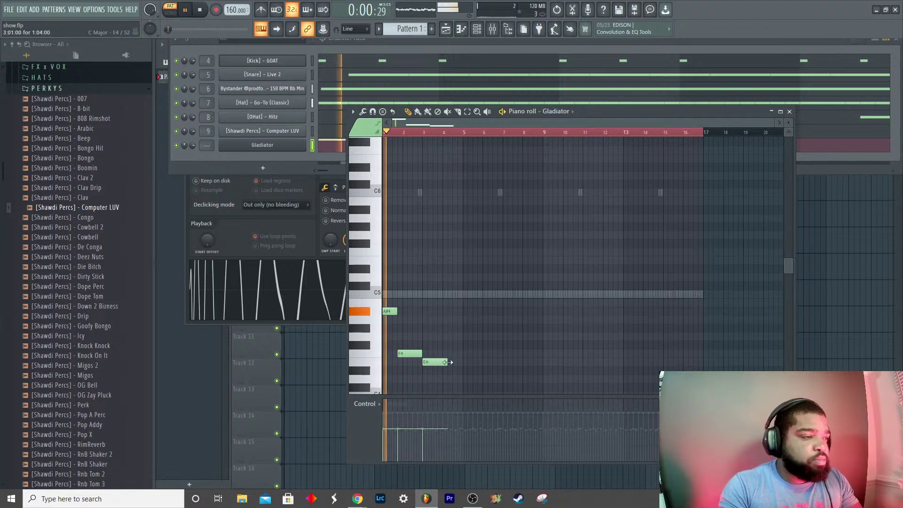
pyautogui.rightClick(428, 363)
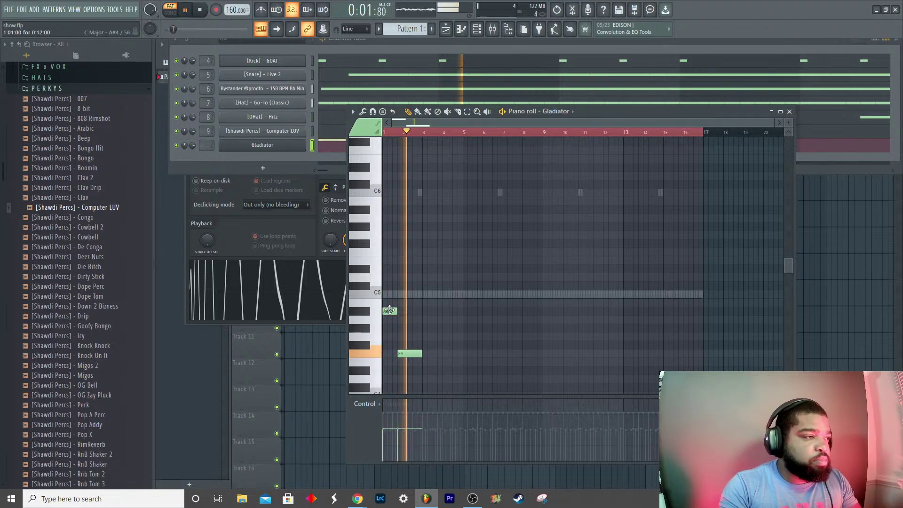
pyautogui.click(430, 361)
pyautogui.press('space')
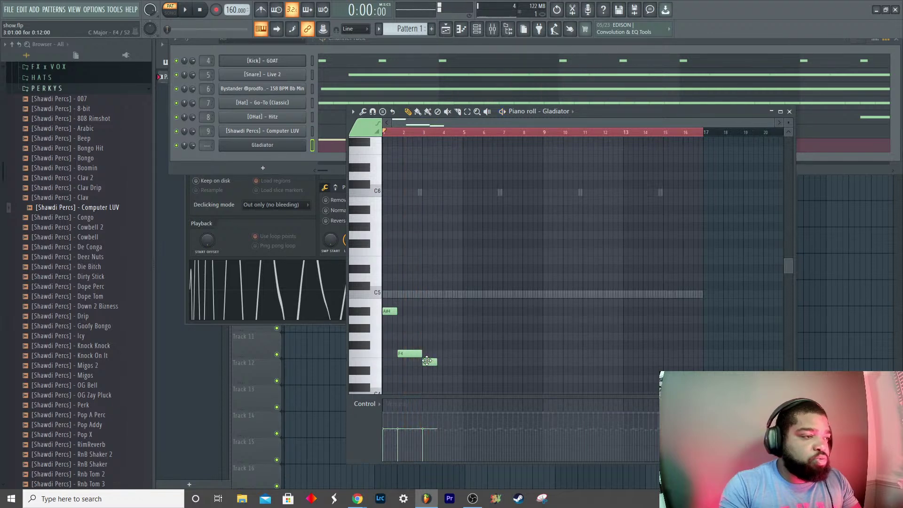
# Step: Raise the bar 3 note to F4 and on to F#4, playing the pattern at each pitch
pyautogui.moveTo(429, 361); pyautogui.dragTo(429, 353)
pyautogui.press('space')
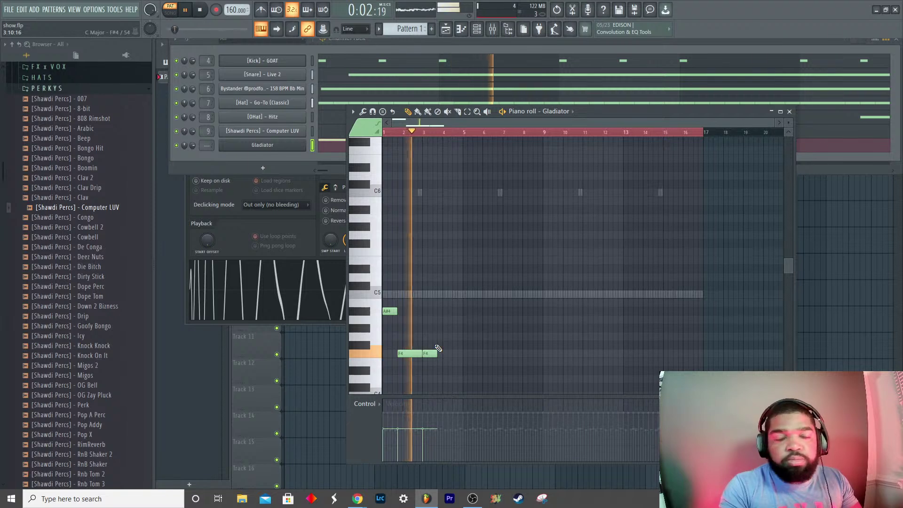
pyautogui.press('space')
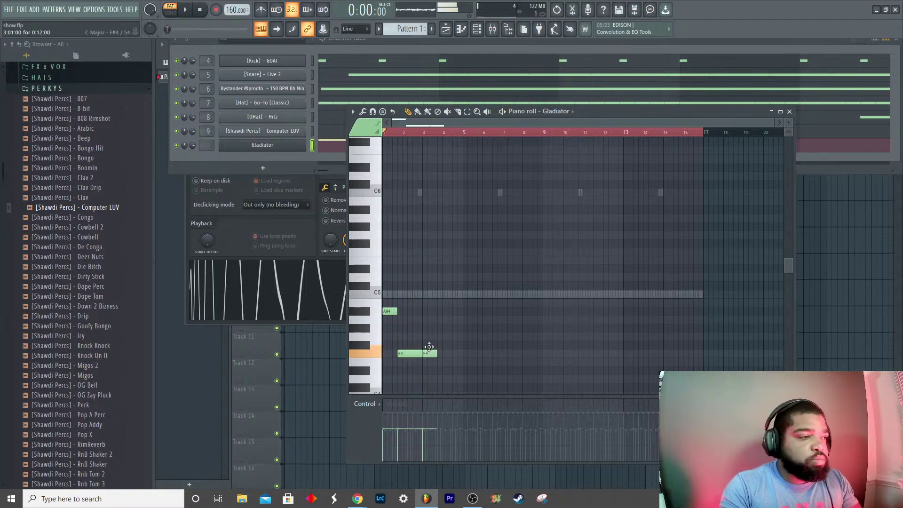
pyautogui.moveTo(429, 351); pyautogui.dragTo(431, 344)
pyautogui.press('space')
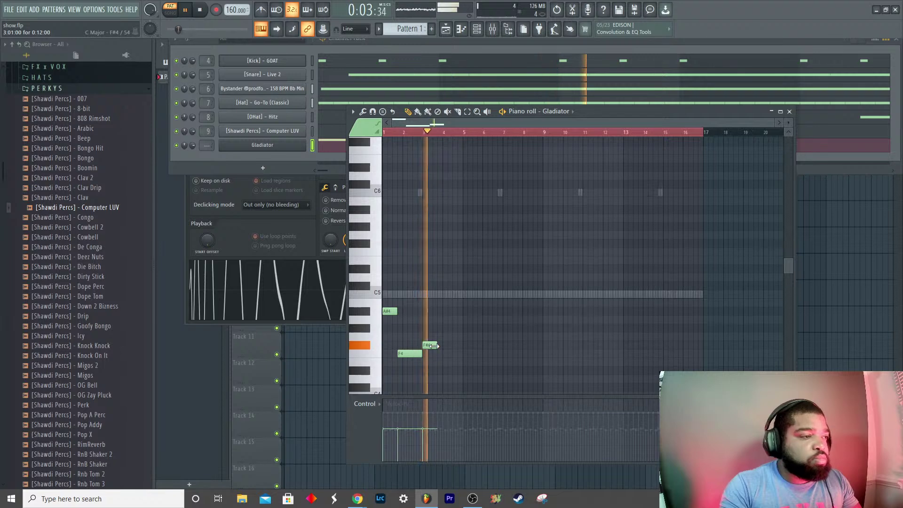
pyautogui.press('space')
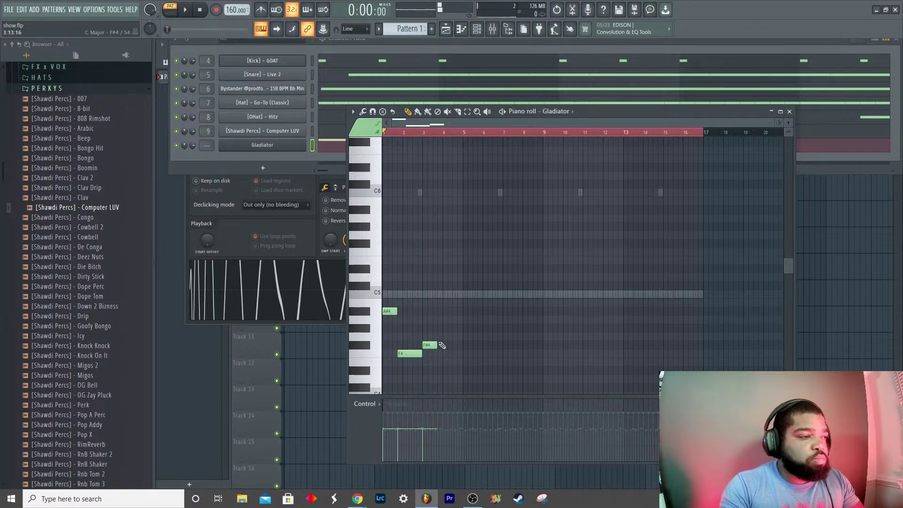
# Step: Place a G4 note of five beats at the start of bar 4 and play the pattern
pyautogui.click(439, 336)
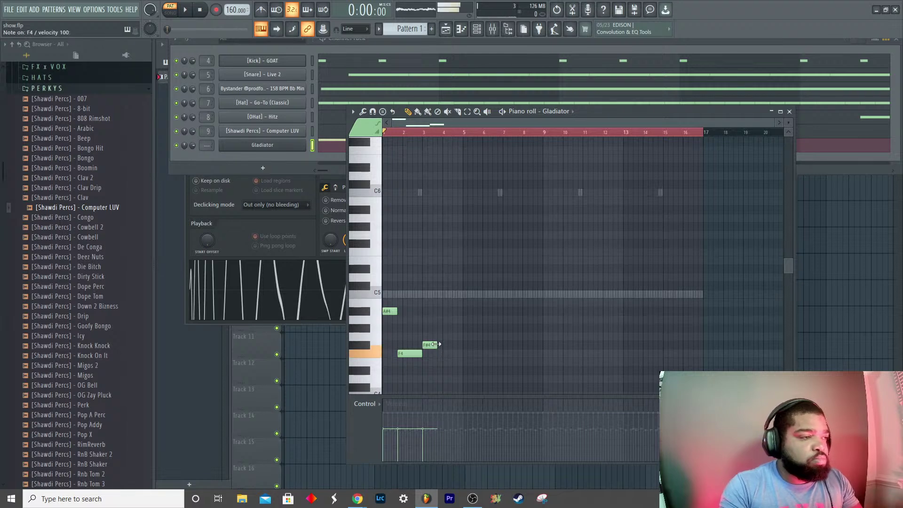
pyautogui.click(434, 345)
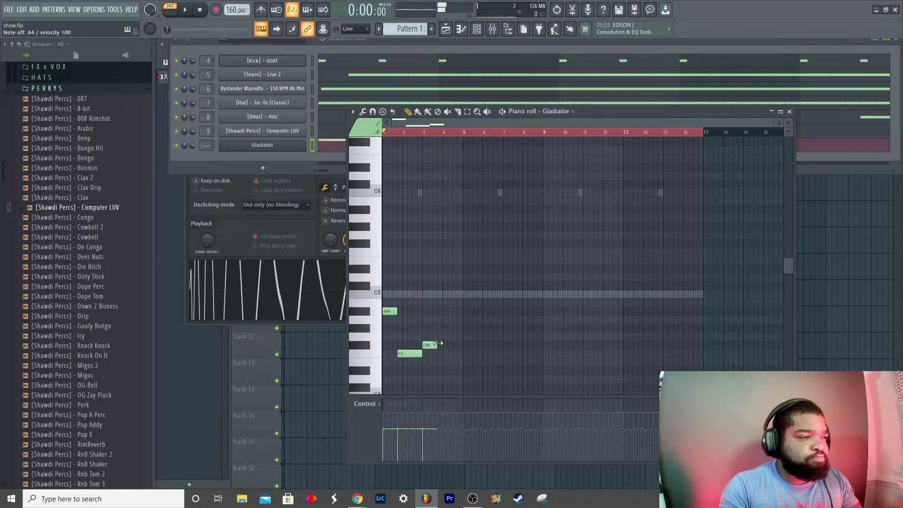
pyautogui.click(439, 344)
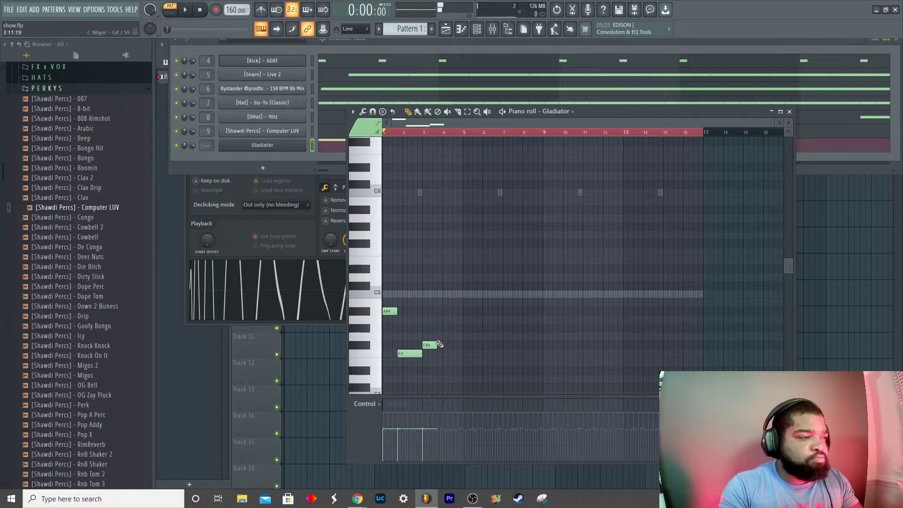
pyautogui.click(437, 337)
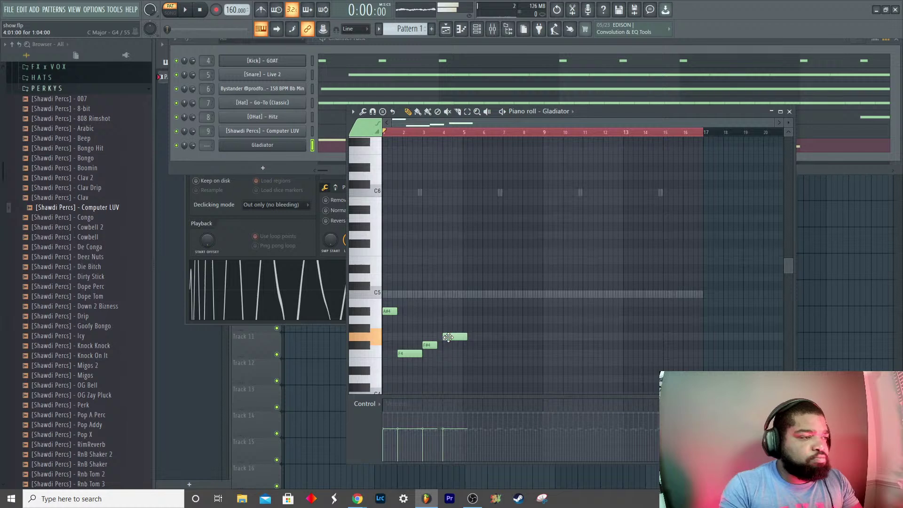
pyautogui.press('space')
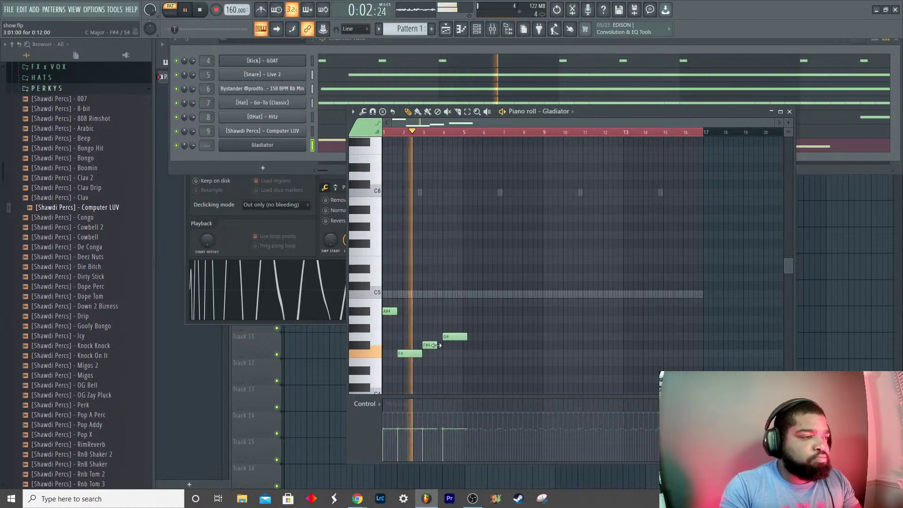
# Step: Move the G4 note to start directly after the F#4 note, raise it to G#4, and play the pattern
pyautogui.moveTo(451, 337); pyautogui.dragTo(446, 336)
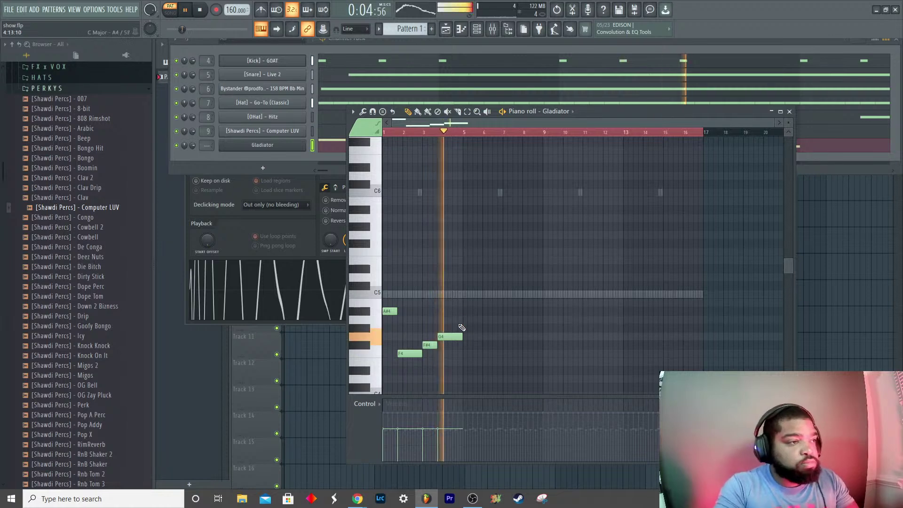
pyautogui.press('space')
pyautogui.moveTo(449, 337); pyautogui.dragTo(450, 327)
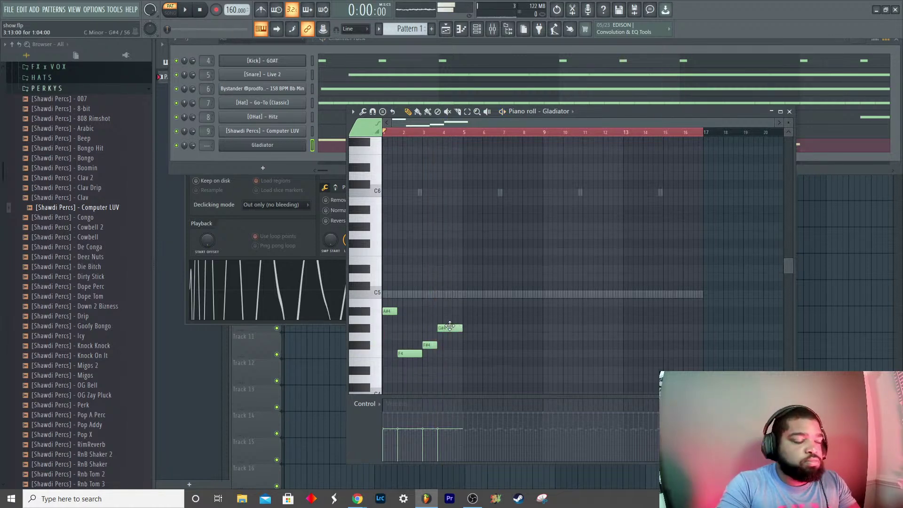
pyautogui.press('space')
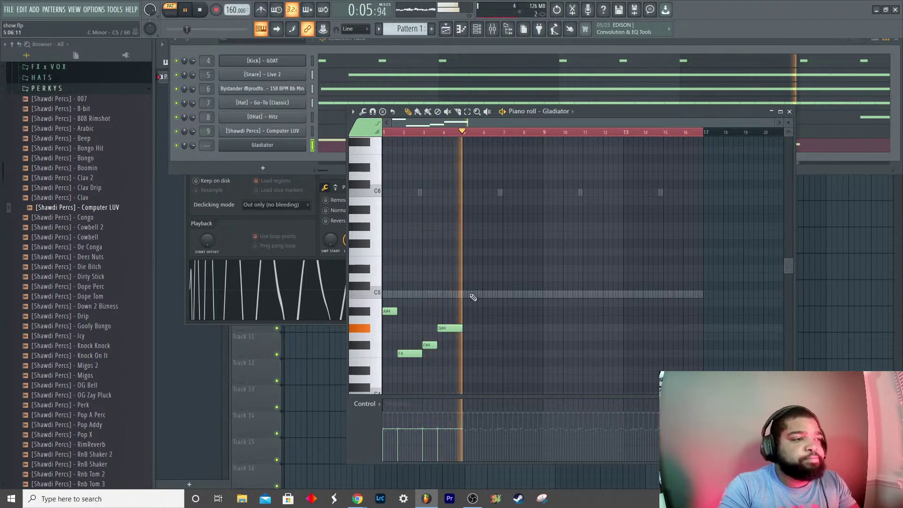
pyautogui.press('space')
# Step: Select the four-bar melody in bars 1 to 4, duplicate it three times to fill 16 bars, and clear the selection
pyautogui.moveTo(385, 132); pyautogui.dragTo(466, 131)
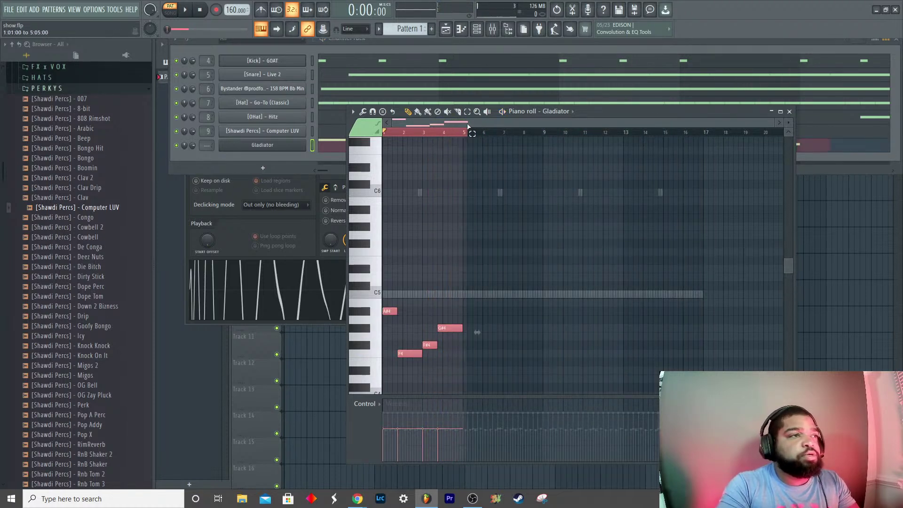
pyautogui.hotkey('ctrl', 'b')
pyautogui.hotkey('ctrl', 'b')
pyautogui.hotkey('ctrl', 'b')
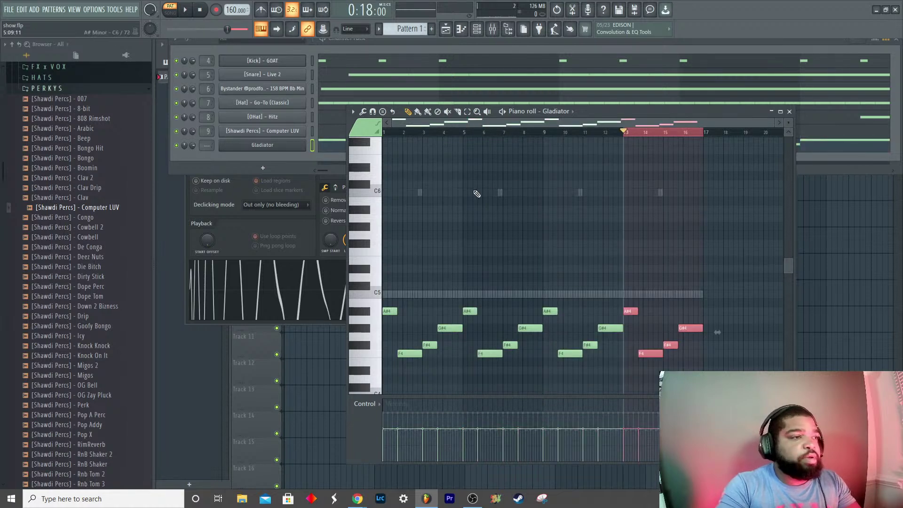
pyautogui.hotkey('ctrl', 'd')
# Step: Trim the start of the second phrase's first F4 note to bar 6 and play from bar 5
pyautogui.moveTo(476, 134)
pyautogui.mouseDown()
pyautogui.moveTo(457, 129)
pyautogui.moveTo(466, 132)
pyautogui.mouseUp()
pyautogui.press('space')
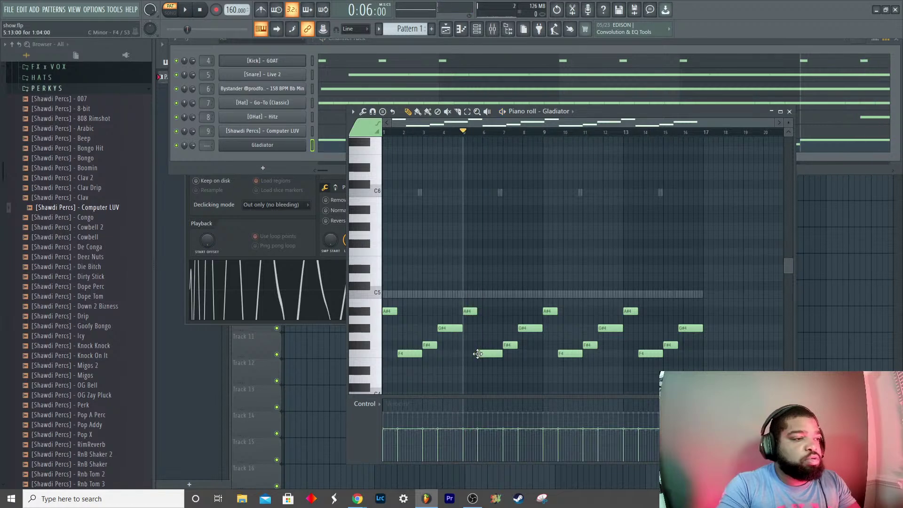
pyautogui.scroll(2, 482, 354)
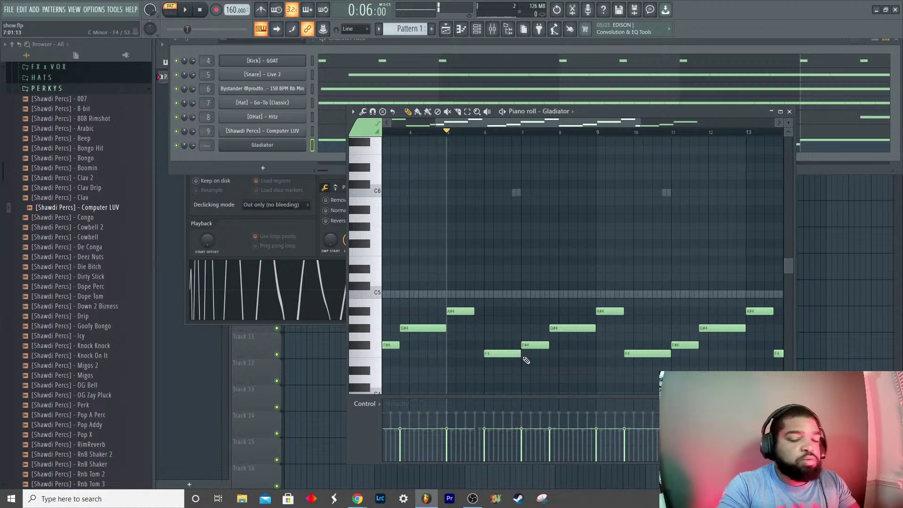
pyautogui.press('space')
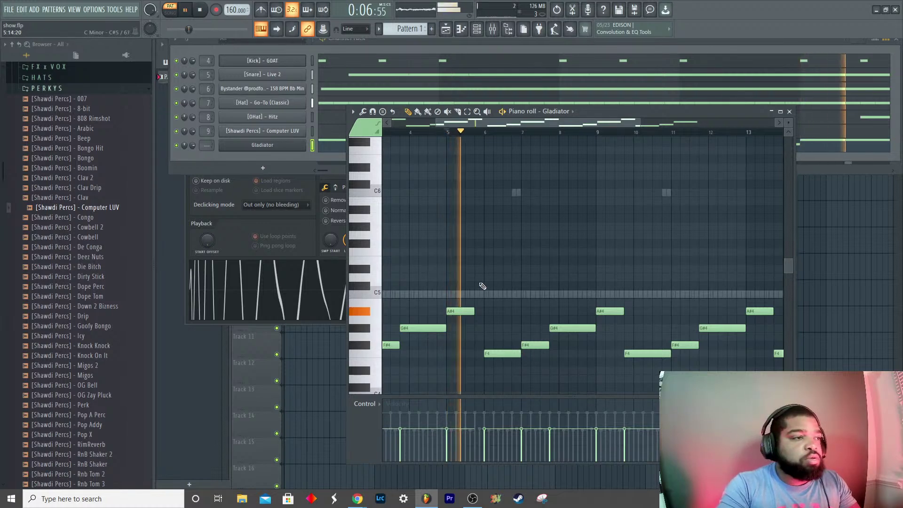
pyautogui.press('space')
# Step: Place a C#5 note directly after the bar 5 A#4 note, shorten it to one beat, and play from bar 5
pyautogui.click(478, 269)
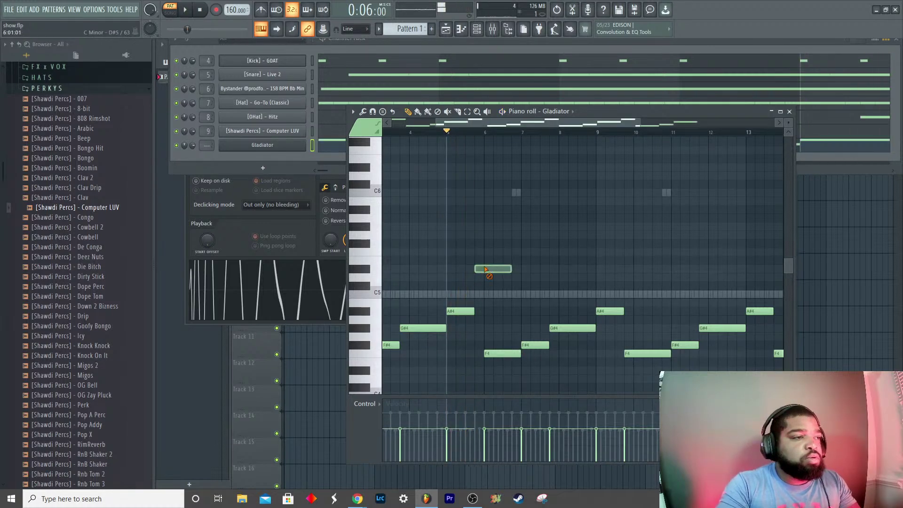
pyautogui.click(478, 286)
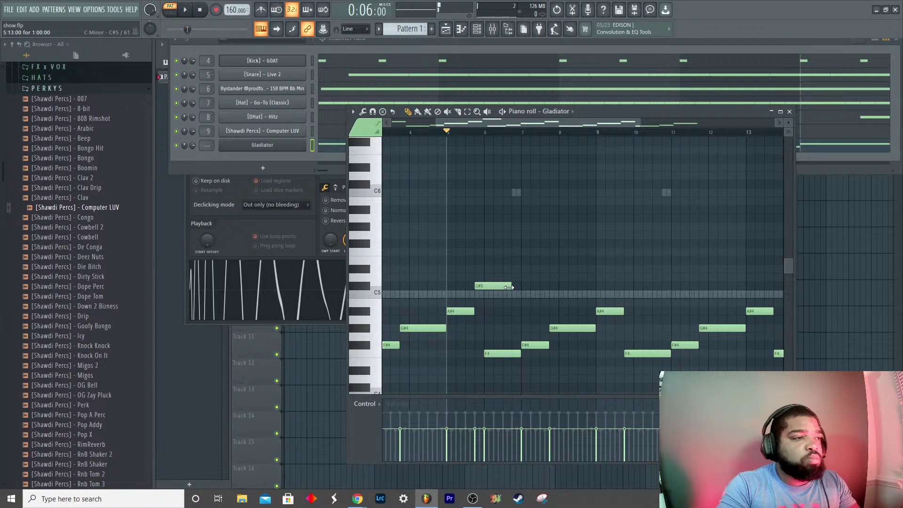
pyautogui.scroll(3, 483, 297)
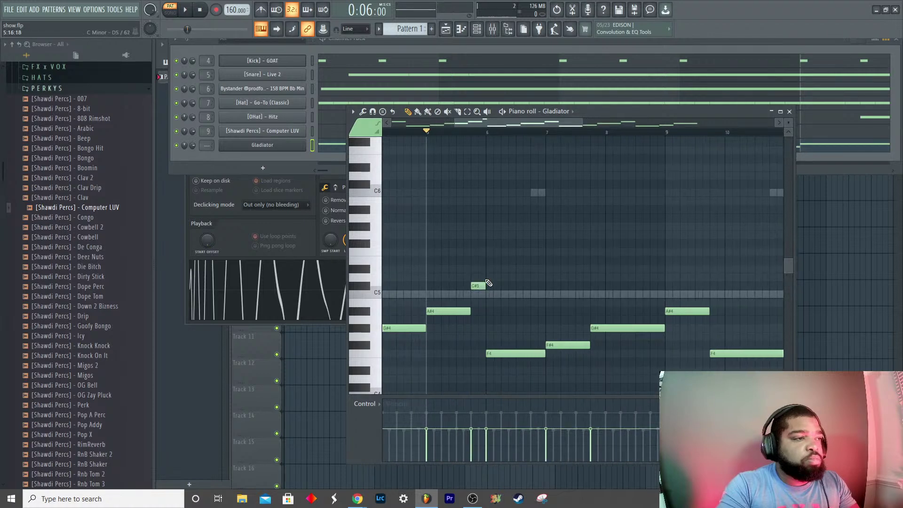
pyautogui.press('space')
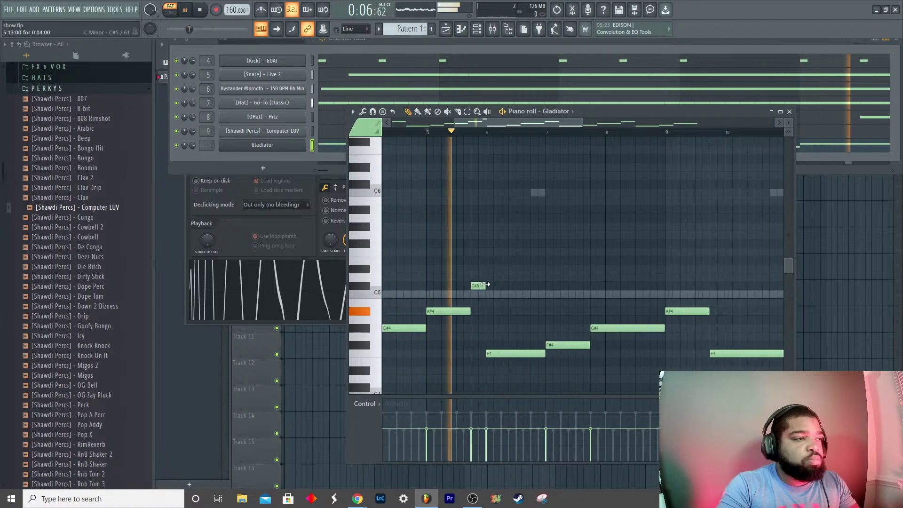
pyautogui.press('space')
# Step: Try a one-beat D5 note in place of the C#5 note in bar 5, and put the C#5 note back
pyautogui.rightClick(483, 286)
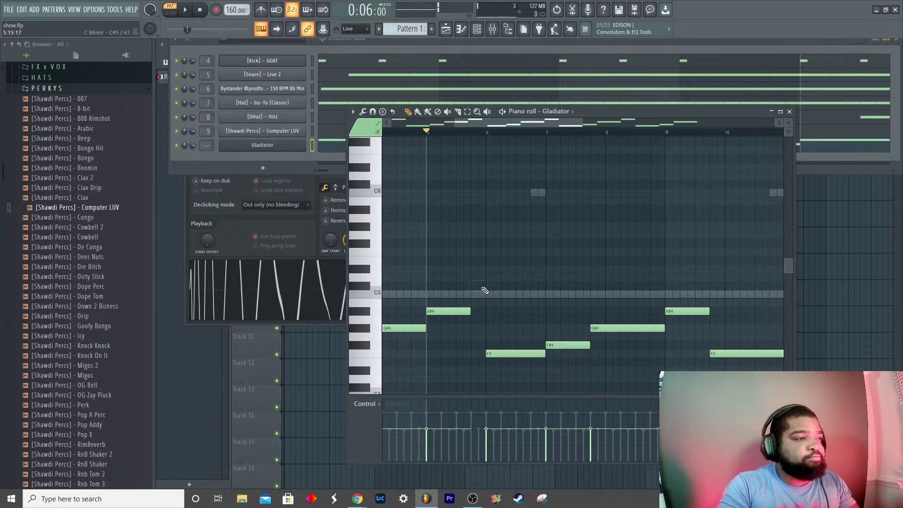
pyautogui.click(474, 278)
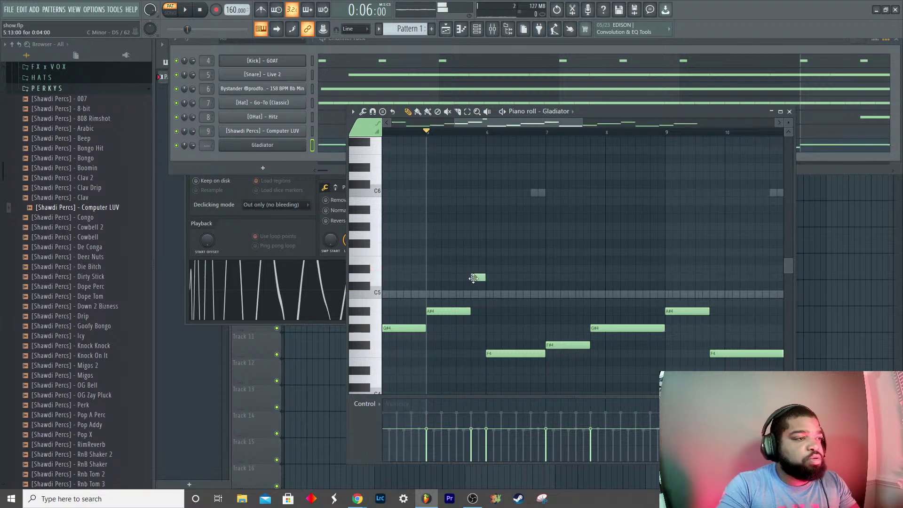
pyautogui.rightClick(475, 280)
pyautogui.click(476, 284)
pyautogui.rightClick(478, 286)
pyautogui.click(475, 286)
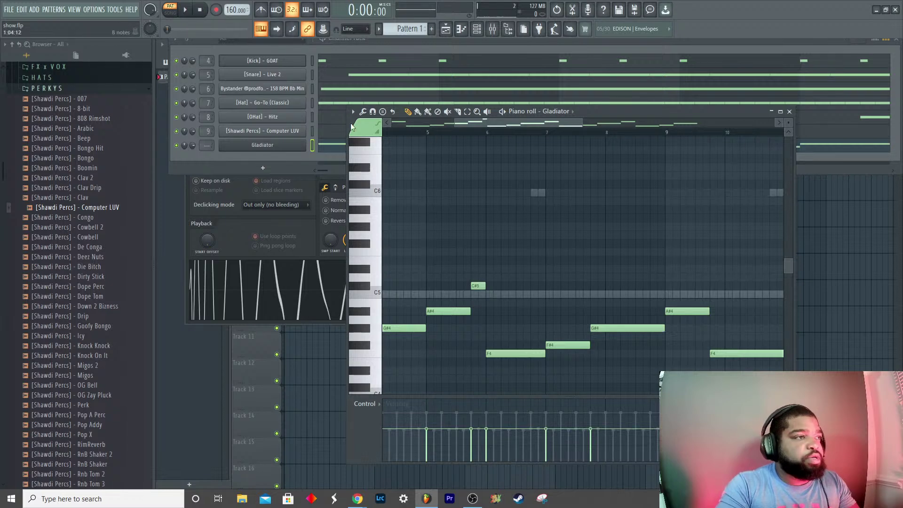
# Step: Play the pattern from the beginning and examine how the C#5 note in bar 5 fits the melody
pyautogui.scroll(-5, 470, 162)
pyautogui.press('space')
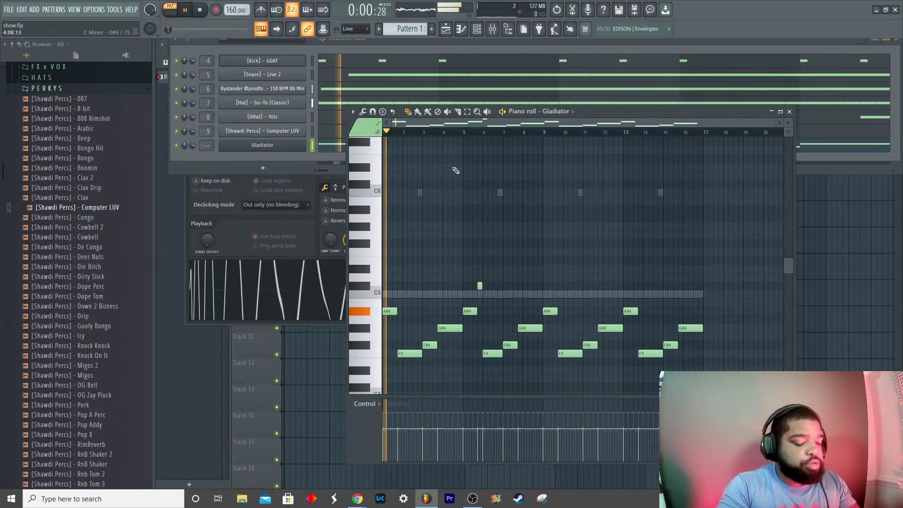
pyautogui.scroll(5, 472, 289)
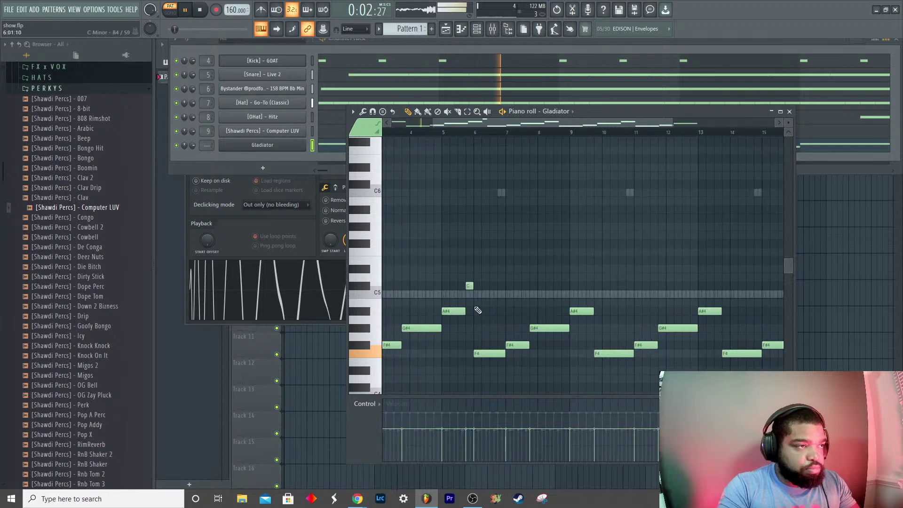
pyautogui.scroll(3, 469, 308)
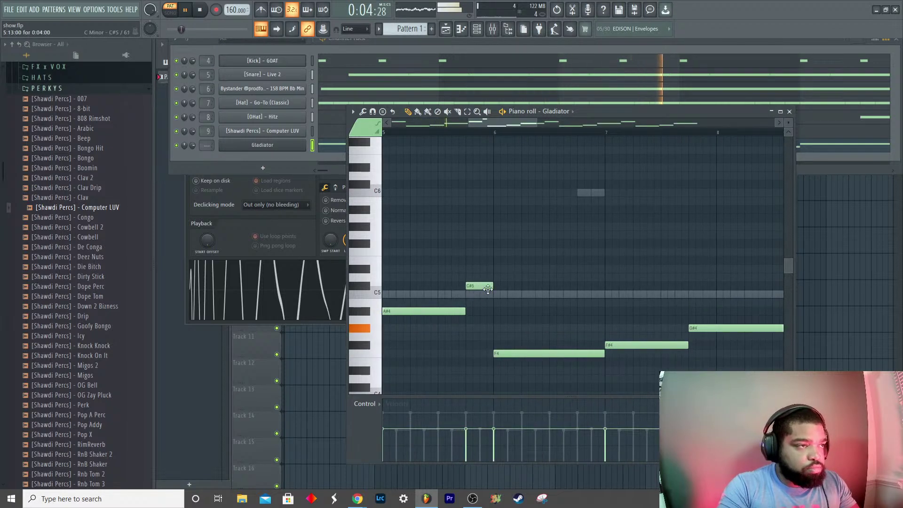
# Step: Shorten the bar 5 C#5 note to half a beat, extend the following F4 note back to meet it, and play the pattern
pyautogui.moveTo(492, 286); pyautogui.dragTo(479, 287)
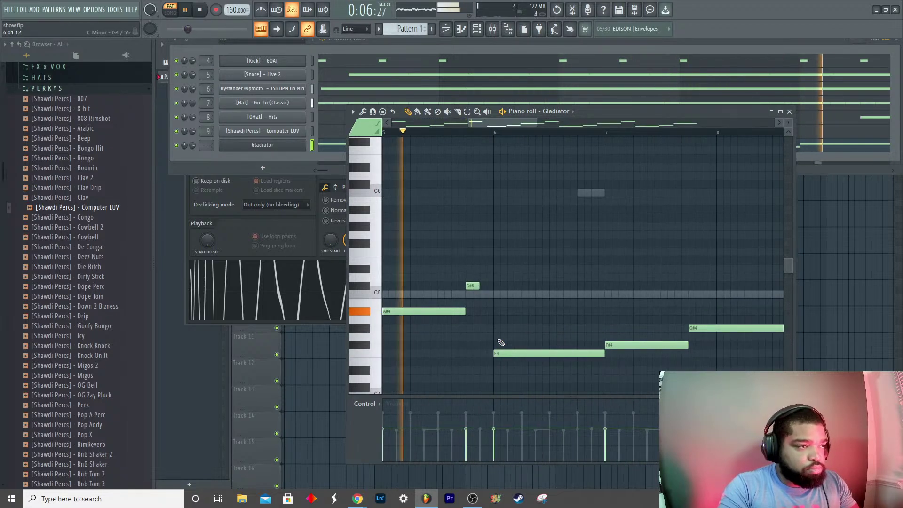
pyautogui.press('space')
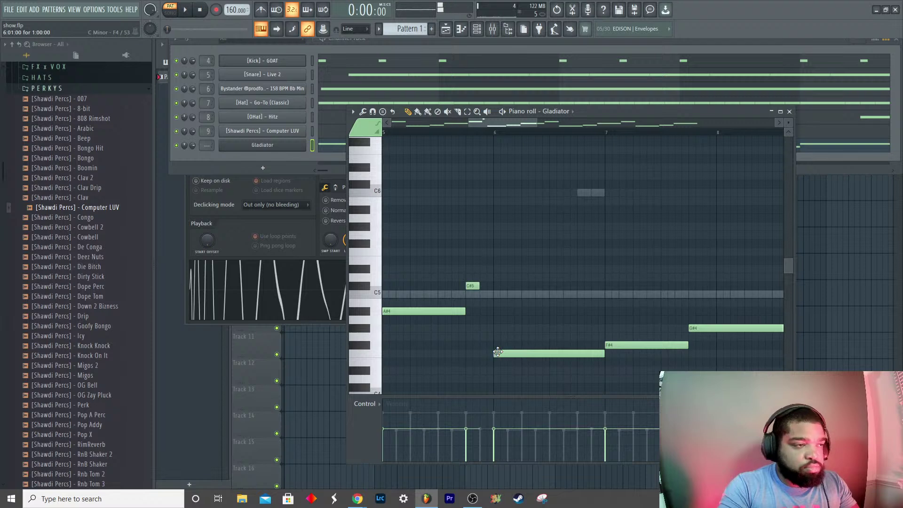
pyautogui.moveTo(497, 351); pyautogui.dragTo(484, 354)
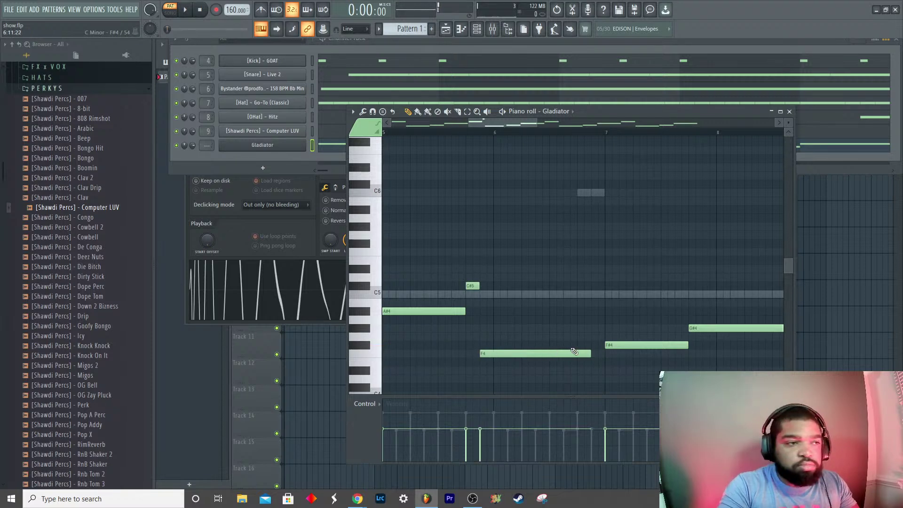
pyautogui.press('space')
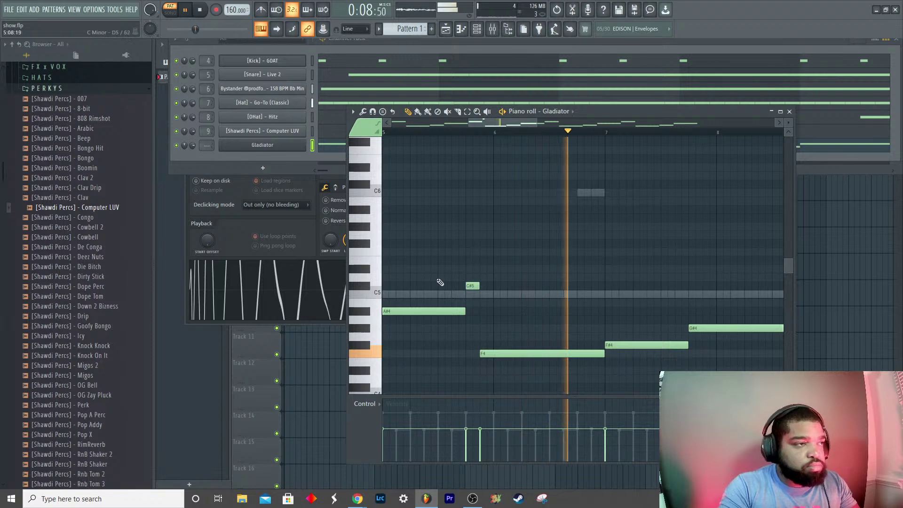
# Step: Shorten the bar 5 A#4 note to leave a gap before the C#5 note, and play the pattern from the beginning
pyautogui.scroll(-2, 414, 249)
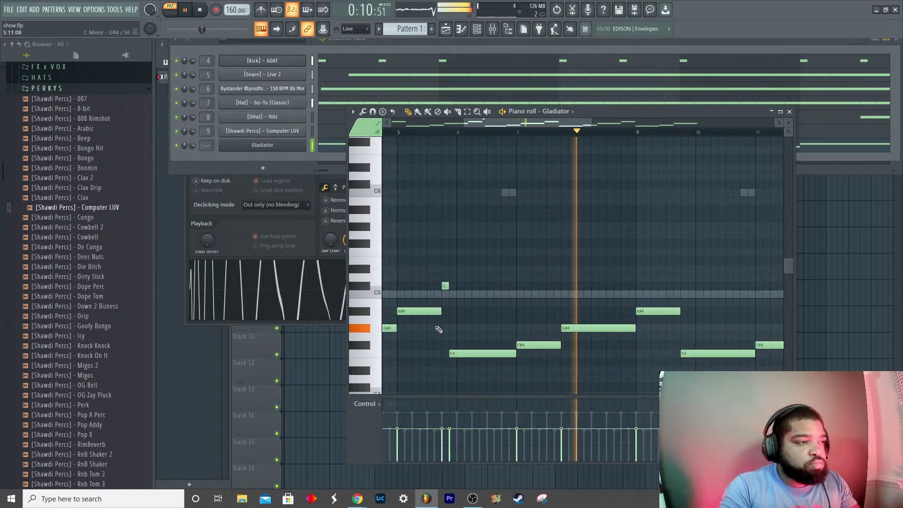
pyautogui.scroll(4, 440, 301)
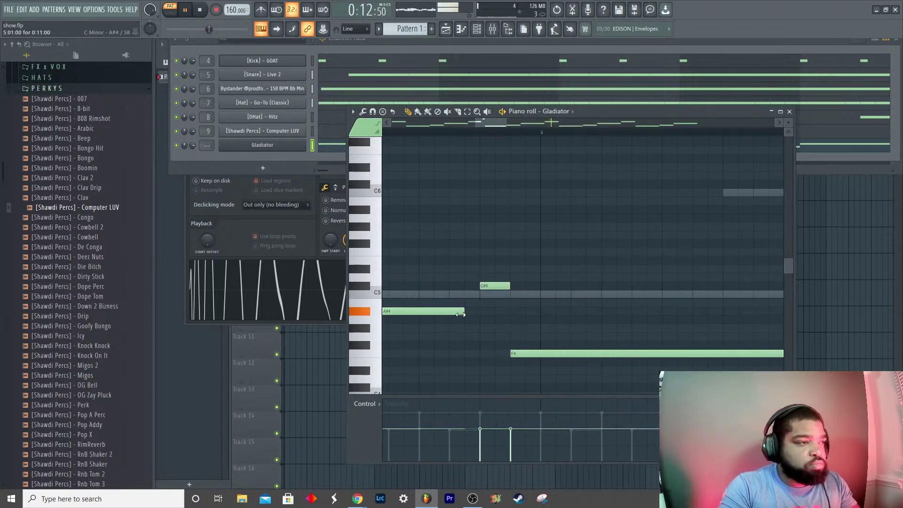
pyautogui.scroll(-5, 455, 319)
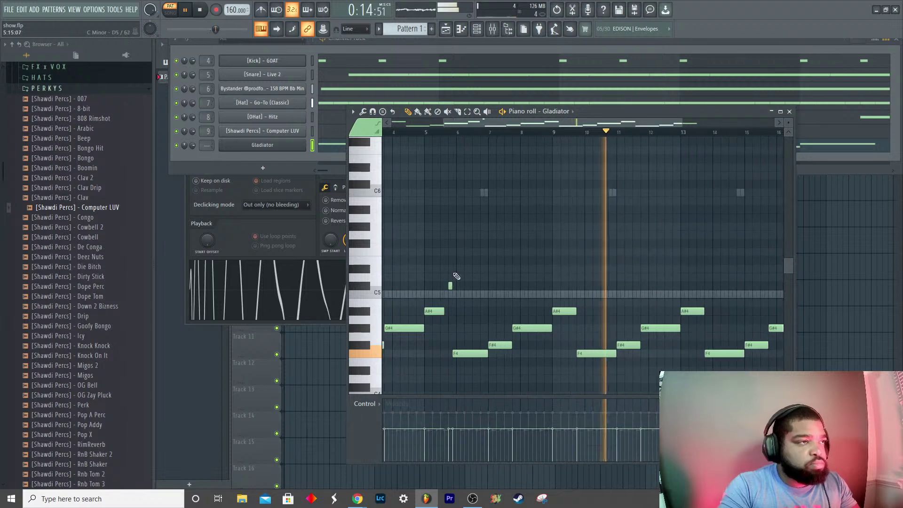
pyautogui.press('space')
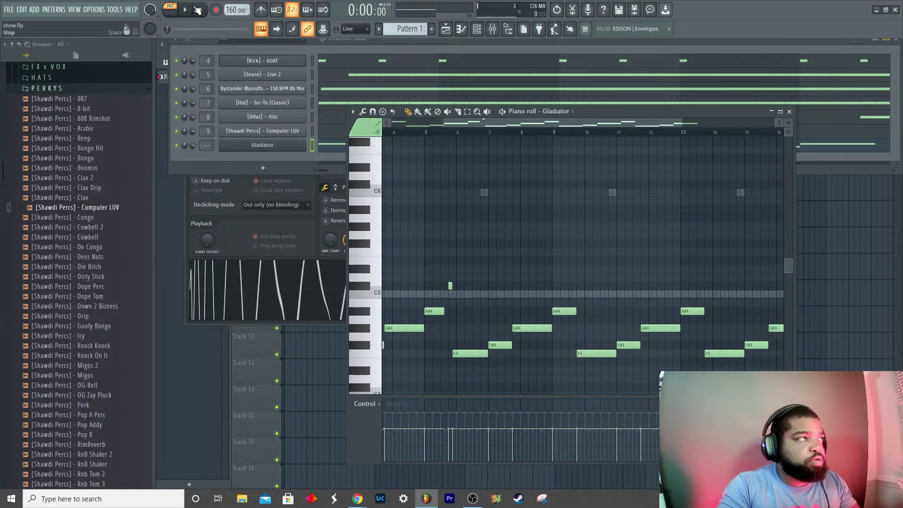
pyautogui.press('space')
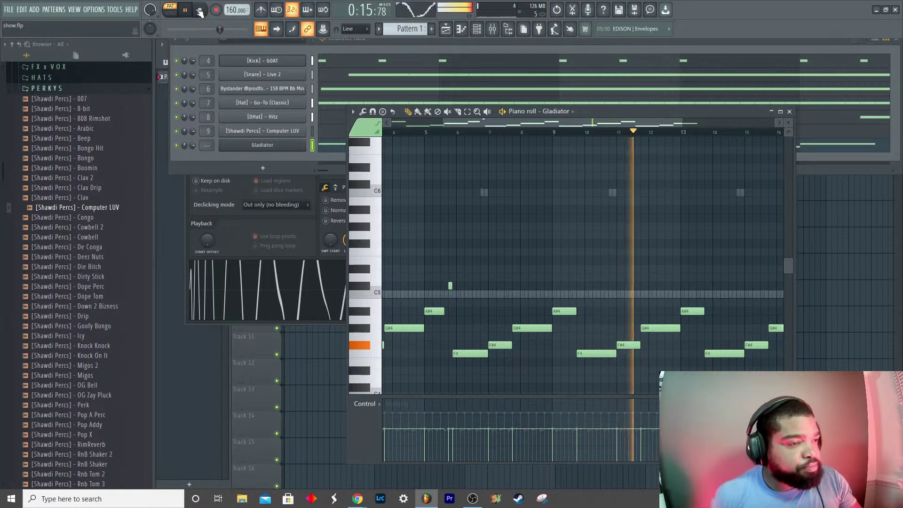
pyautogui.click(200, 12)
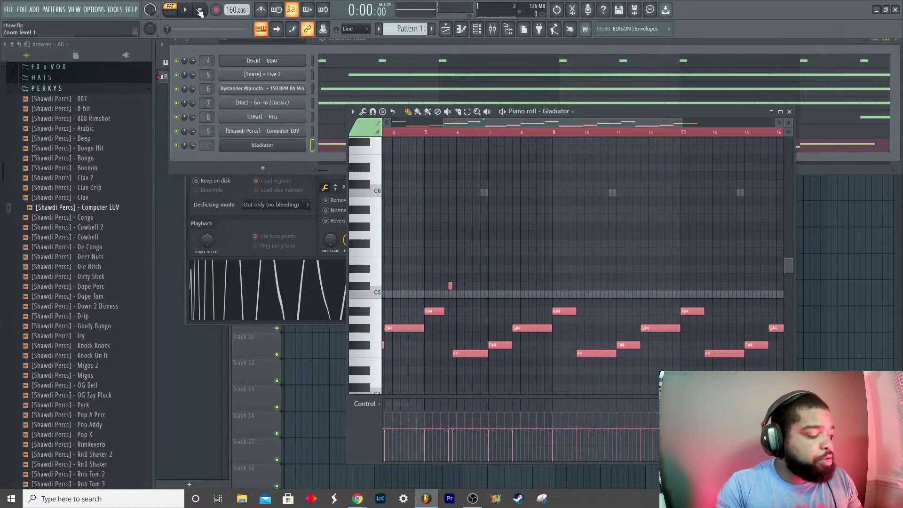
# Step: Try nudging all the Gladiator melody notes together slightly later than the grid, and play the pattern from the beginning
pyautogui.scroll(4, 404, 290)
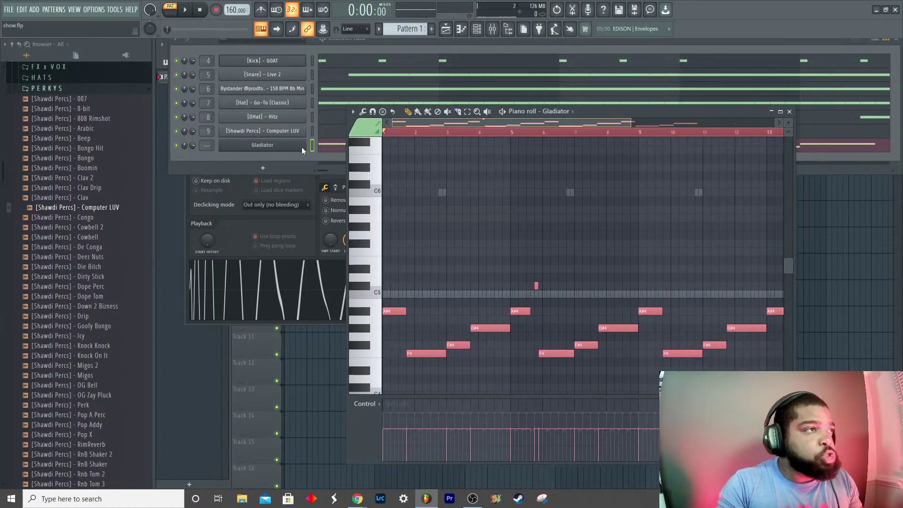
pyautogui.scroll(5, 403, 290)
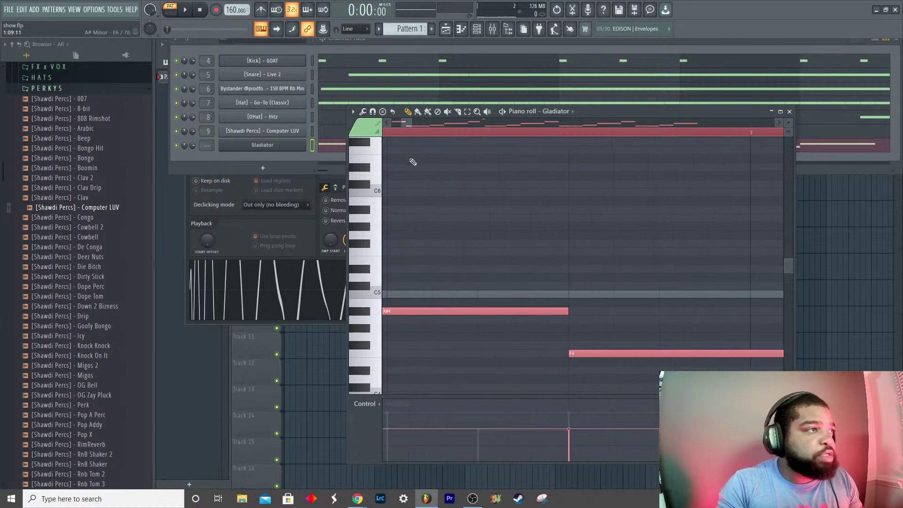
pyautogui.scroll(1, 412, 170)
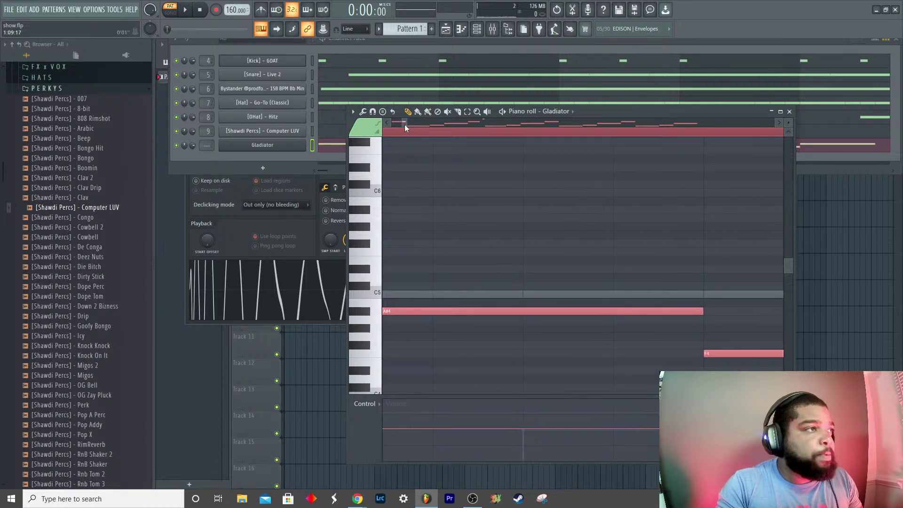
pyautogui.moveTo(405, 127); pyautogui.dragTo(379, 132)
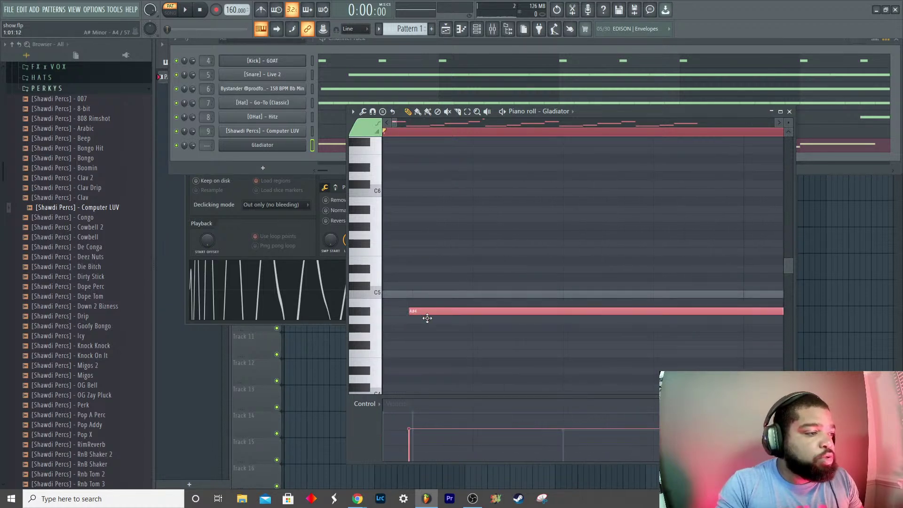
pyautogui.press('space')
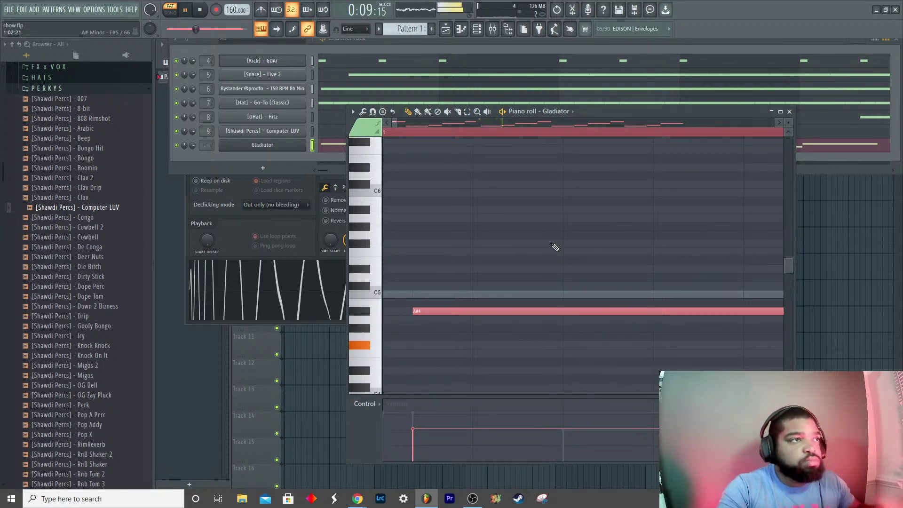
# Step: Examine the A#4 and C#5 notes around bar 5 during playback of the shifted melody, and stop at the pattern start
pyautogui.moveTo(394, 124); pyautogui.dragTo(478, 144)
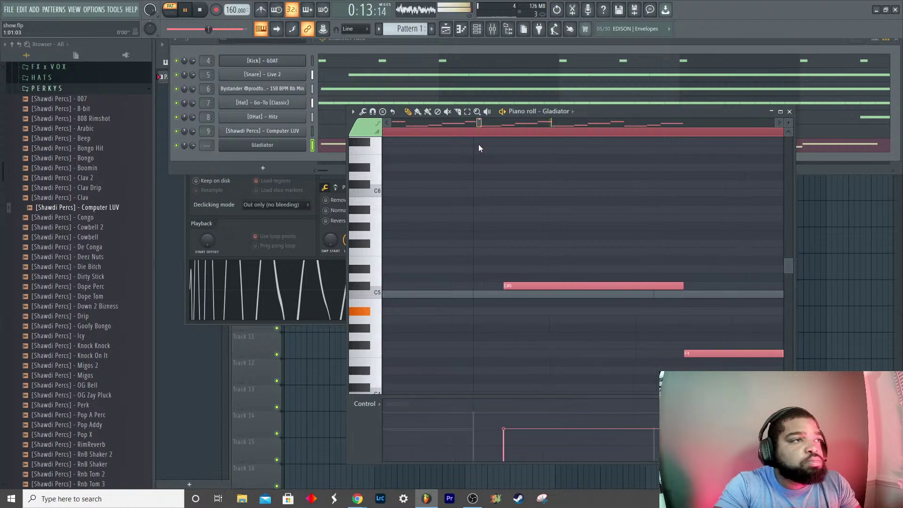
pyautogui.scroll(-8, 530, 278)
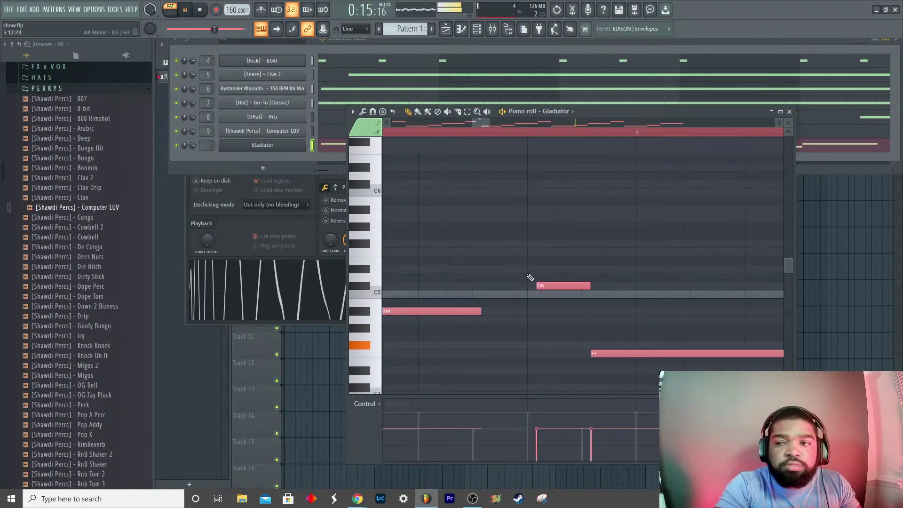
pyautogui.scroll(6, 529, 283)
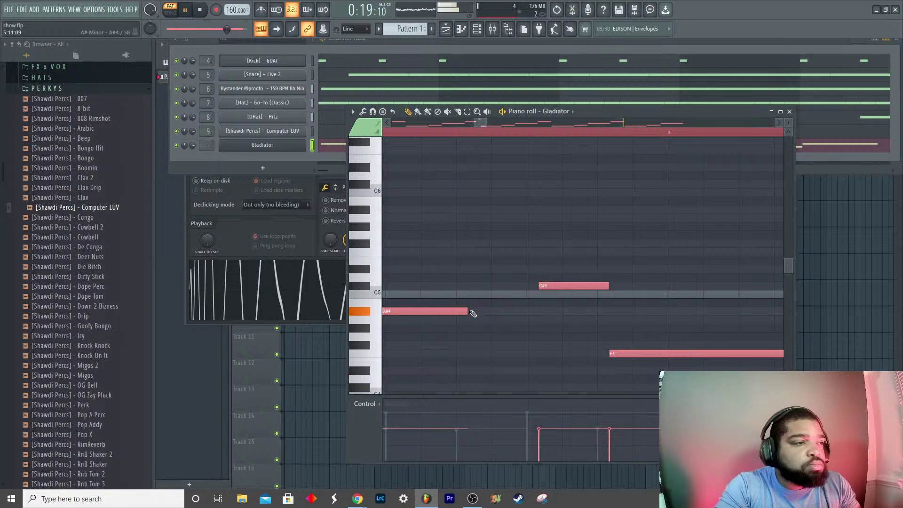
pyautogui.hotkey('ctrl', 'd')
pyautogui.hotkey('ctrl', 'z')
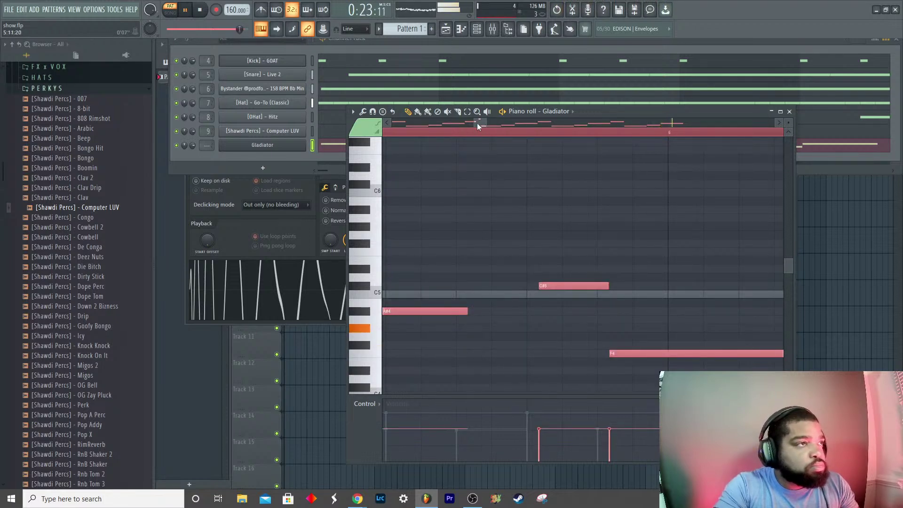
pyautogui.moveTo(474, 122); pyautogui.dragTo(390, 123)
pyautogui.press('space')
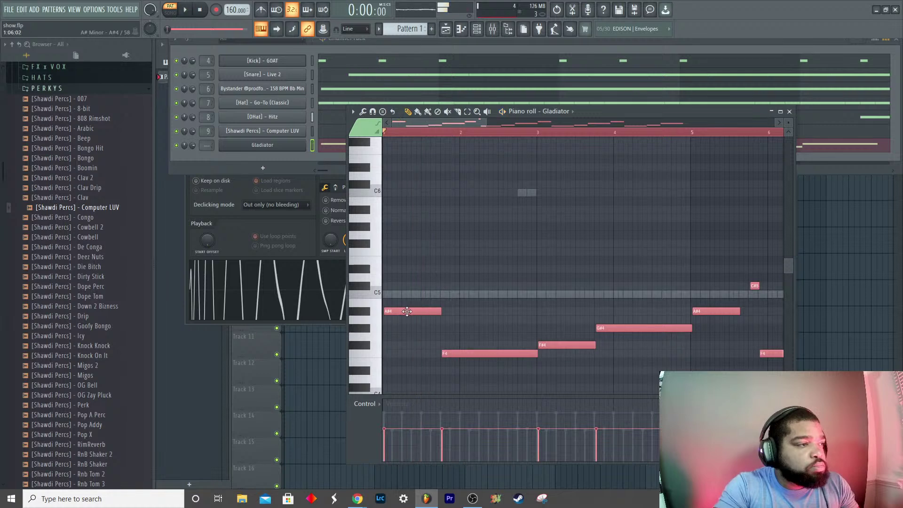
# Step: Undo the melody's timing shift, deselect the notes, and lengthen the bar 5 A#4 note by one step for another listen
pyautogui.scroll(5, 760, 294)
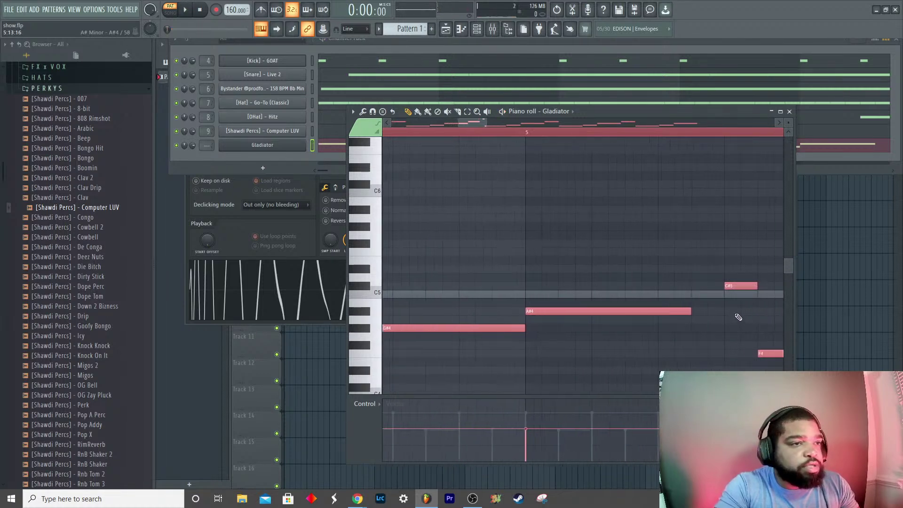
pyautogui.hotkey('ctrl', 'd')
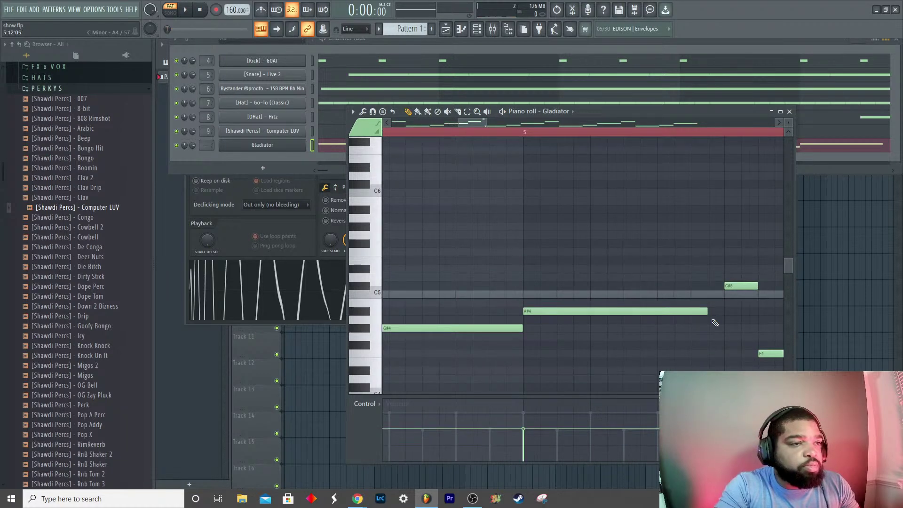
pyautogui.press('space')
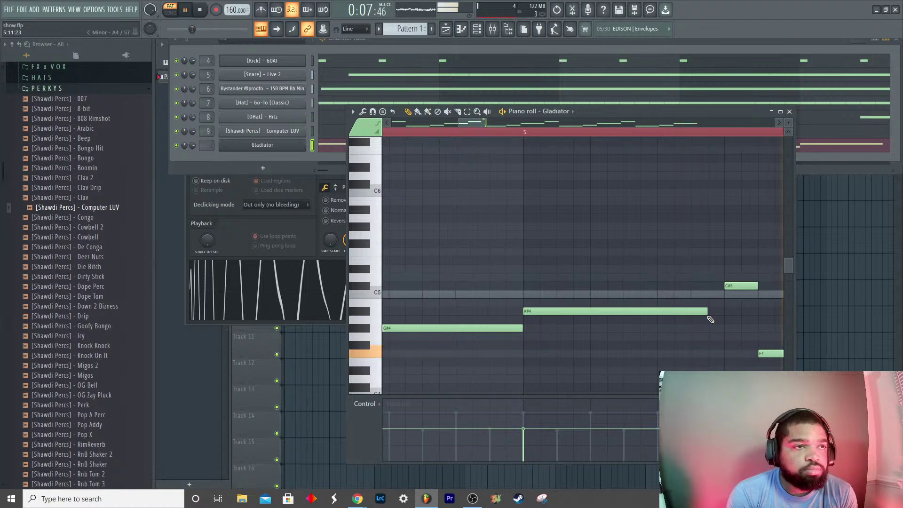
pyautogui.press('space')
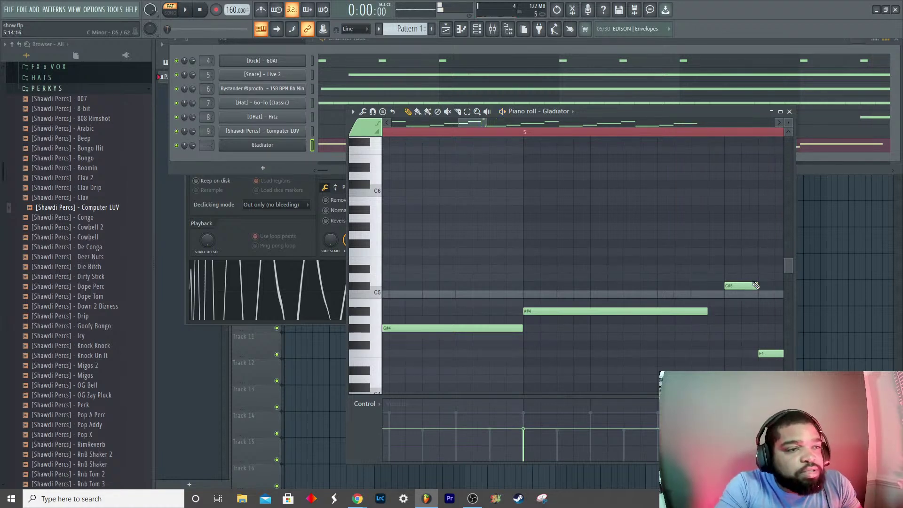
# Step: Try C5 in place of the C#5 note in bar 5 and play the pattern from the beginning
pyautogui.doubleClick(750, 285)
pyautogui.click(514, 303)
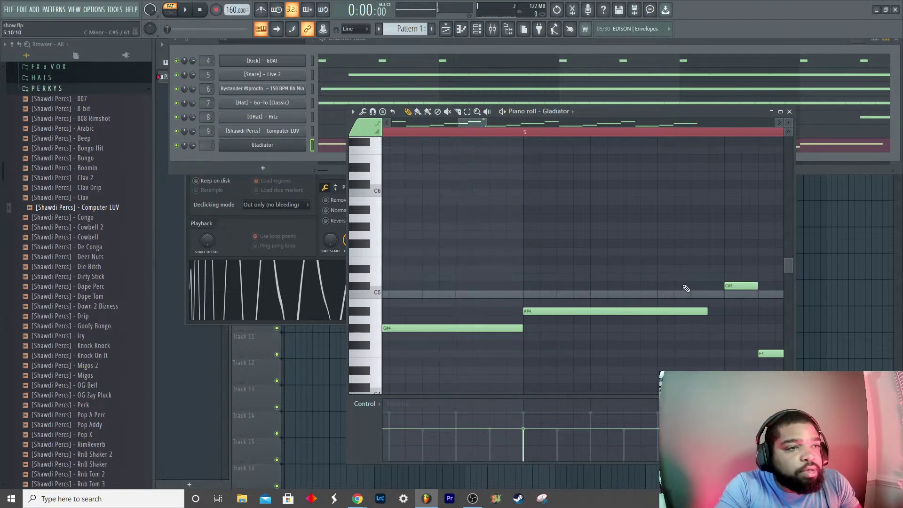
pyautogui.moveTo(746, 295); pyautogui.dragTo(745, 295)
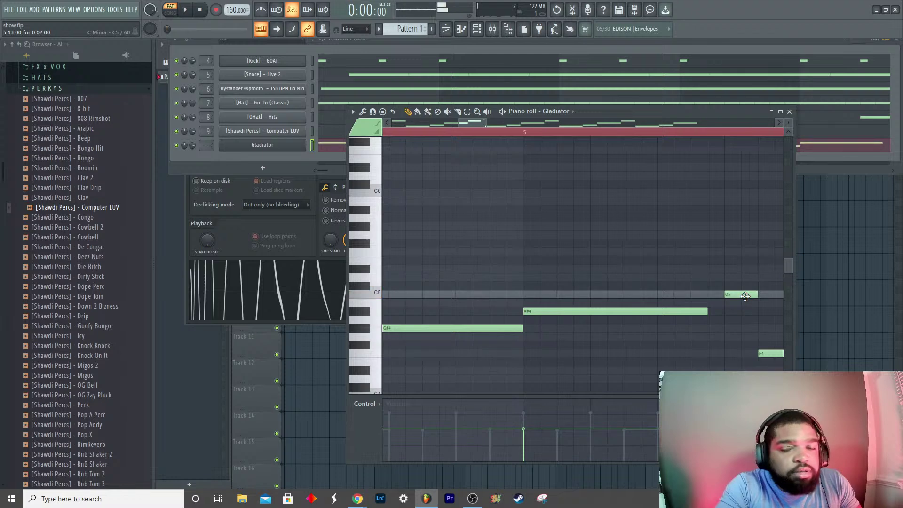
pyautogui.press('space')
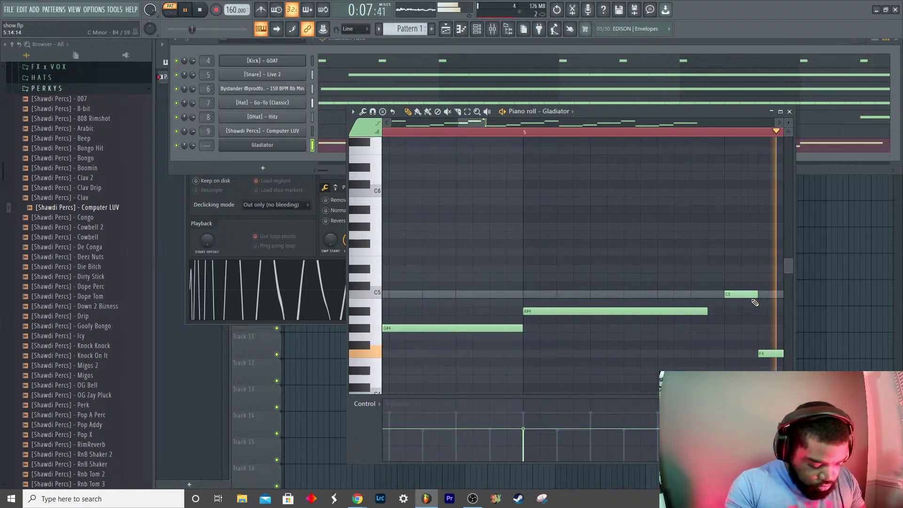
pyautogui.press('space')
# Step: Try D5 for the short note at the end of bar 5 during playback, and put it back on C#5
pyautogui.moveTo(732, 294); pyautogui.dragTo(737, 271)
pyautogui.press('space')
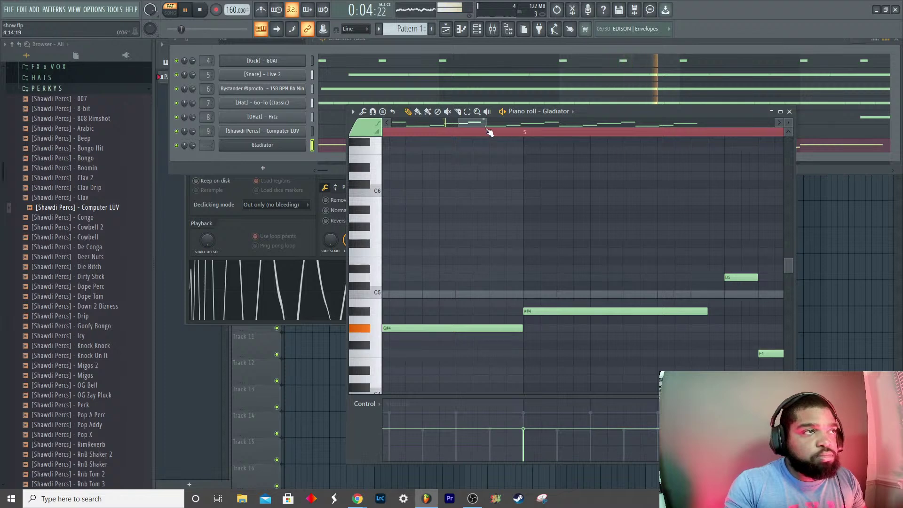
pyautogui.moveTo(485, 123); pyautogui.dragTo(541, 122)
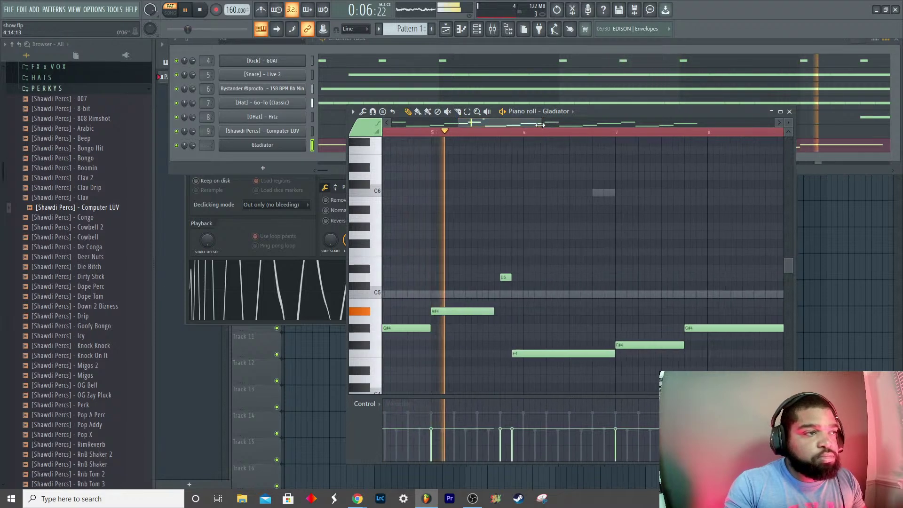
pyautogui.press('space')
pyautogui.click(505, 279)
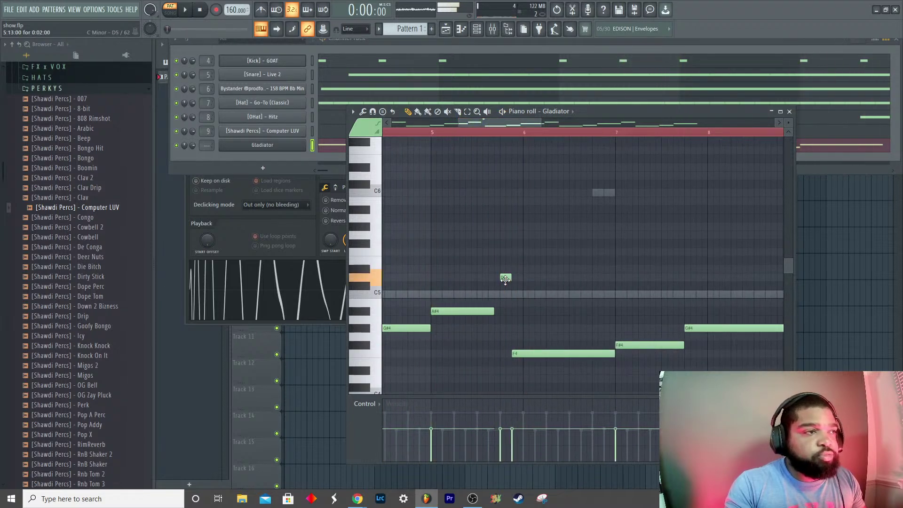
pyautogui.moveTo(507, 287); pyautogui.dragTo(506, 289)
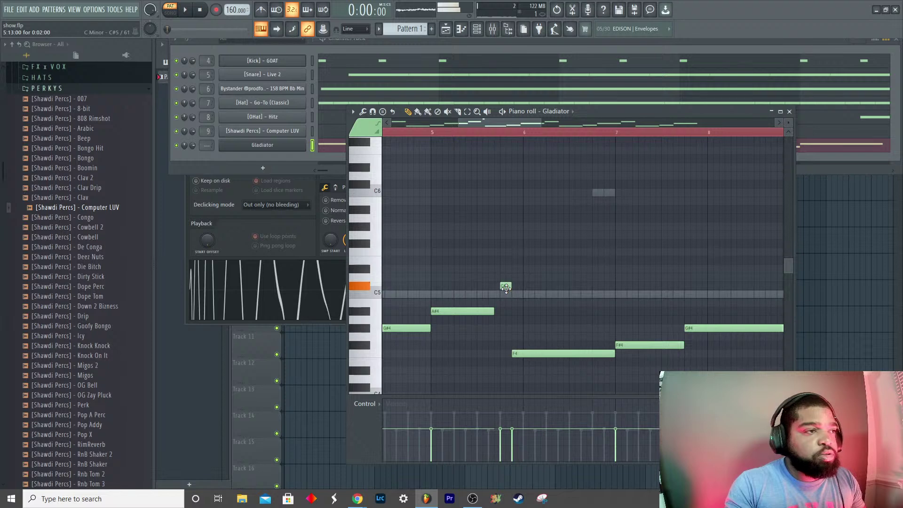
pyautogui.click(507, 286)
# Step: Listen to the melody through bar 6, lengthen the bar 5 A#4 note to 12 steps to meet the C#5 note, and replay
pyautogui.press('space')
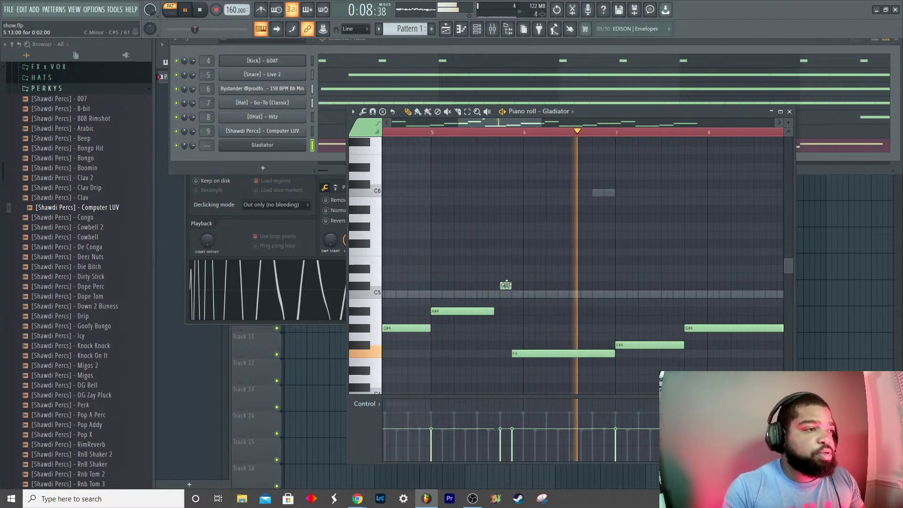
pyautogui.press('space')
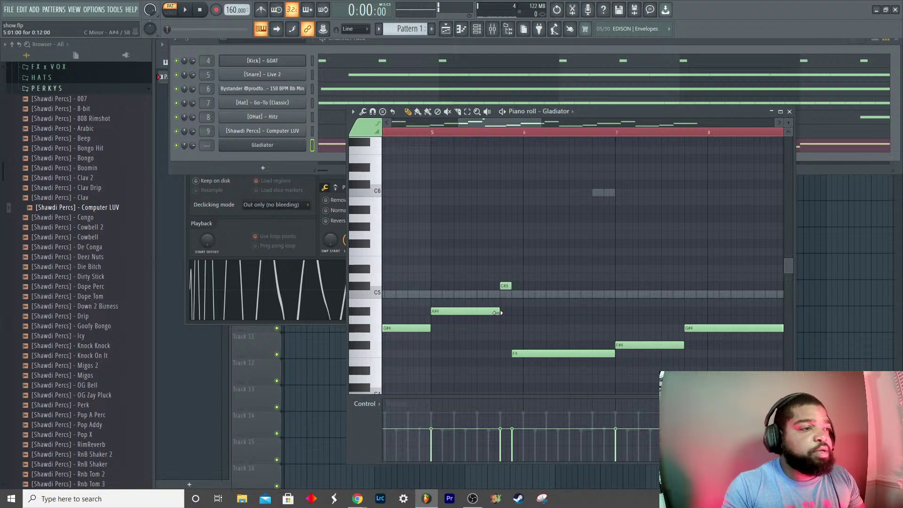
pyautogui.press('space')
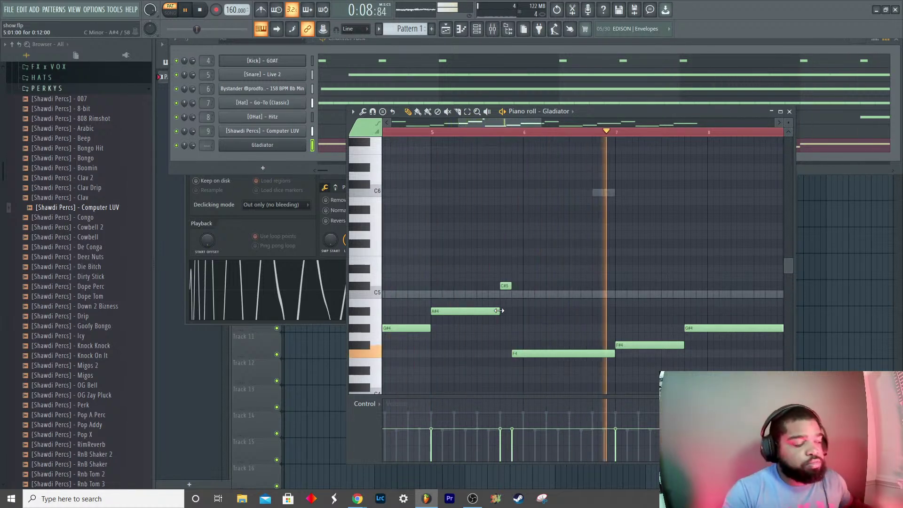
pyautogui.scroll(-3, 564, 280)
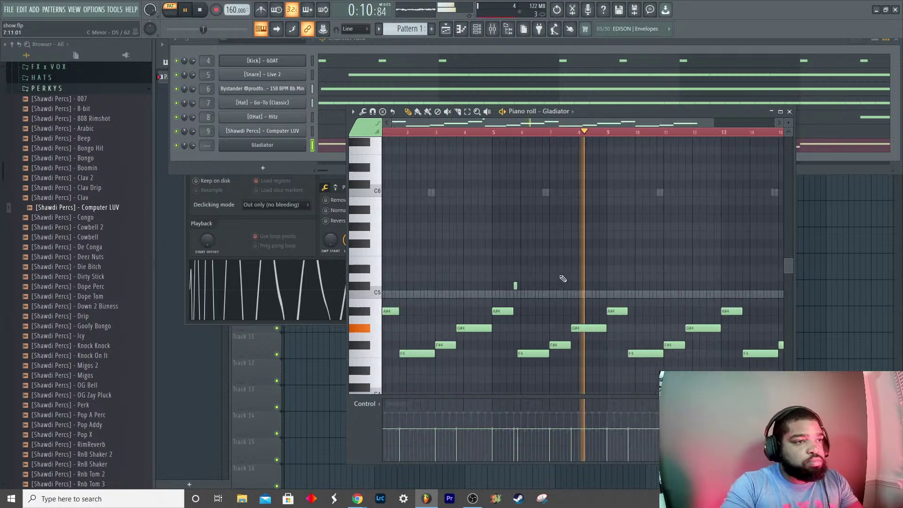
# Step: Replace the Gladiator melody's bars 9 to 16 with a duplicate of the edited bars 1 to 8 and clear the selection
pyautogui.scroll(-2, 563, 279)
pyautogui.press('space')
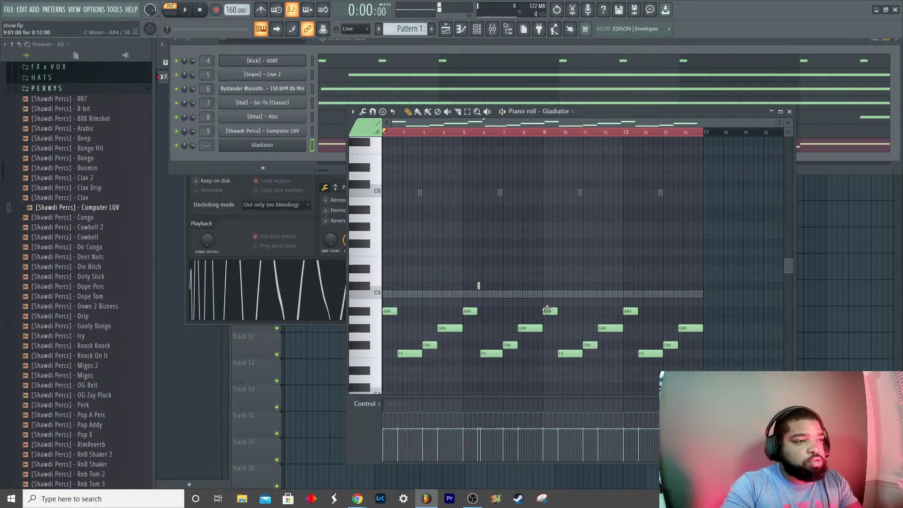
pyautogui.moveTo(558, 363)
pyautogui.mouseDown()
pyautogui.moveTo(590, 352)
pyautogui.moveTo(619, 326)
pyautogui.mouseUp()
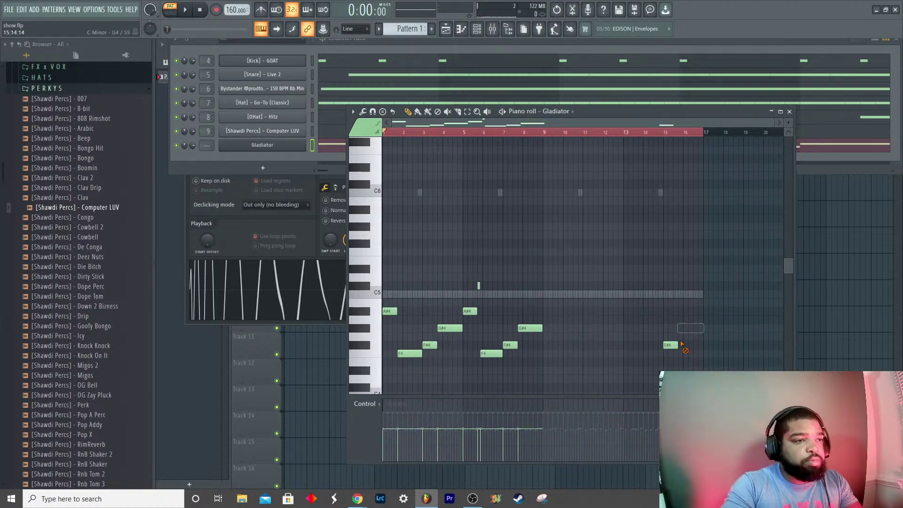
pyautogui.moveTo(709, 137); pyautogui.dragTo(552, 144)
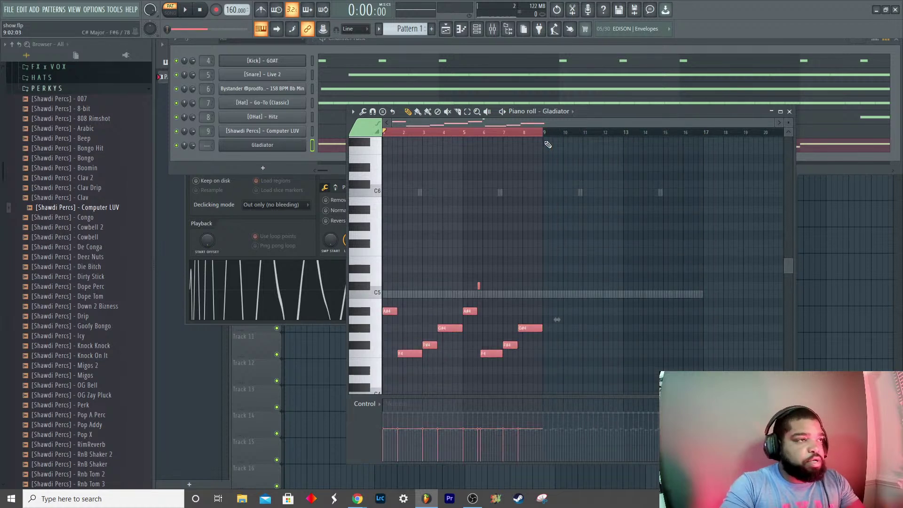
pyautogui.hotkey('ctrl', 'b')
pyautogui.click(609, 135)
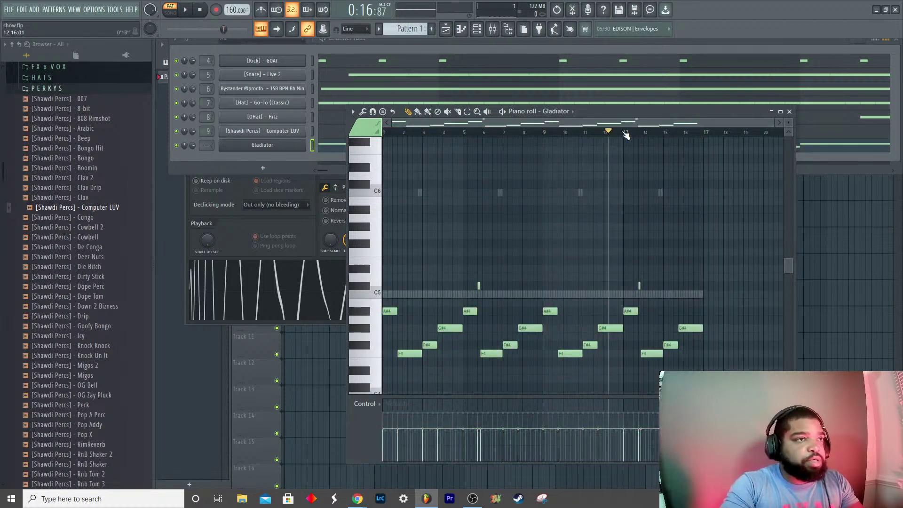
pyautogui.press('space')
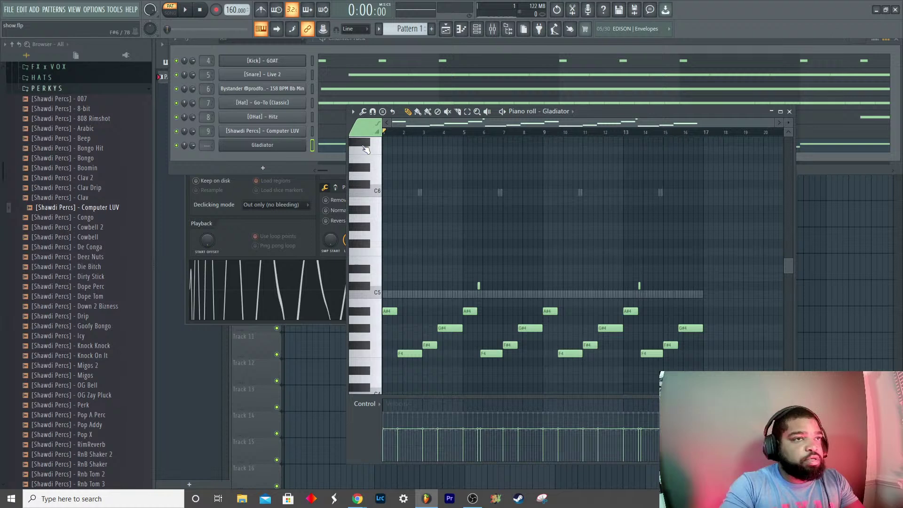
# Step: Close the piano roll and route the Gladiator channel to mixer track 10 while the pattern plays
pyautogui.click(790, 112)
pyautogui.press('space')
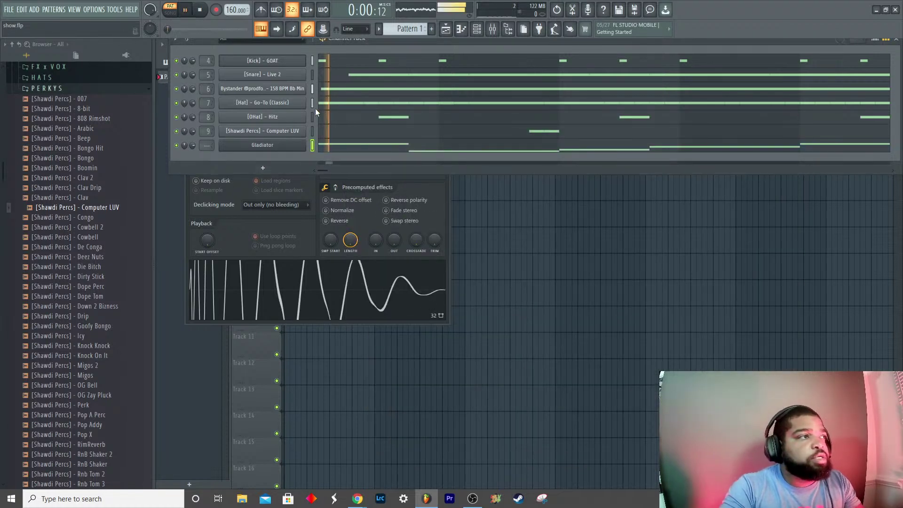
pyautogui.moveTo(207, 145); pyautogui.dragTo(207, 127)
pyautogui.press('space')
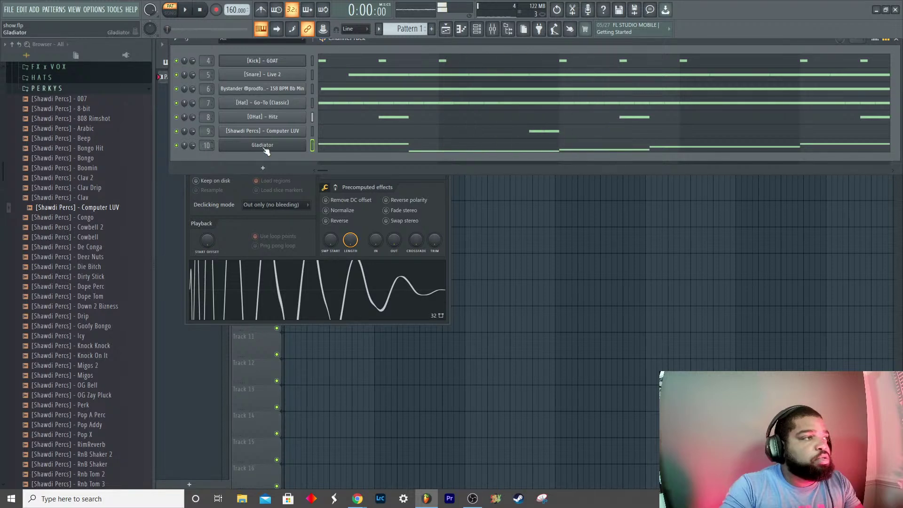
# Step: Load Gross Beat in the first effect slot of Insert 10 and audition the 808 preset's Gothem, 88 Mafia and ARP Half time slots
pyautogui.press('F9')
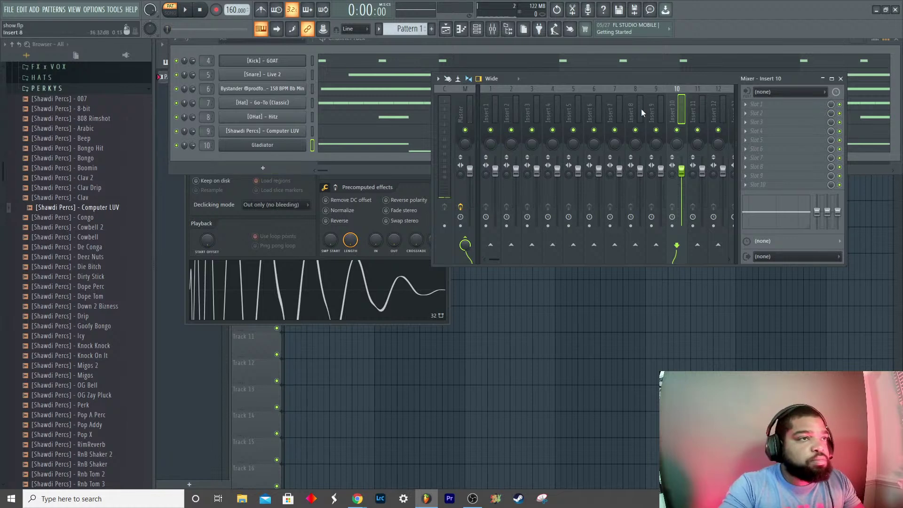
pyautogui.click(748, 105)
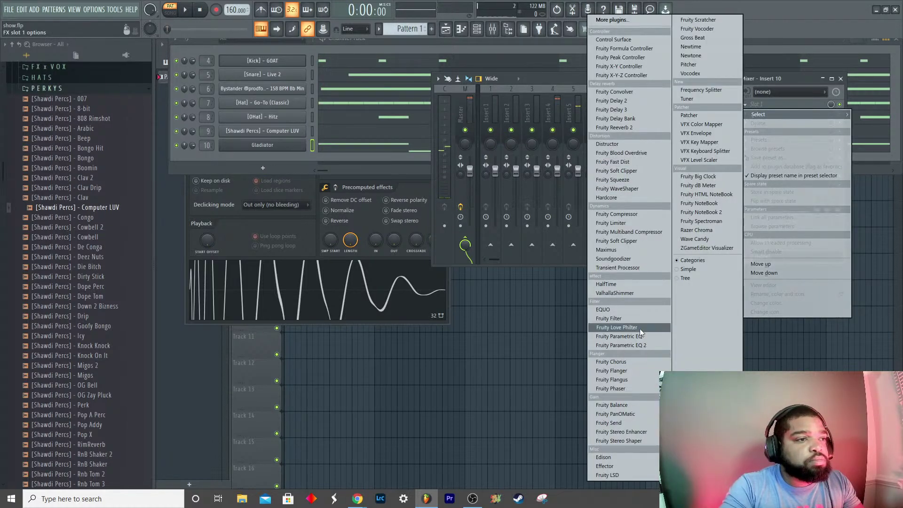
pyautogui.click(693, 38)
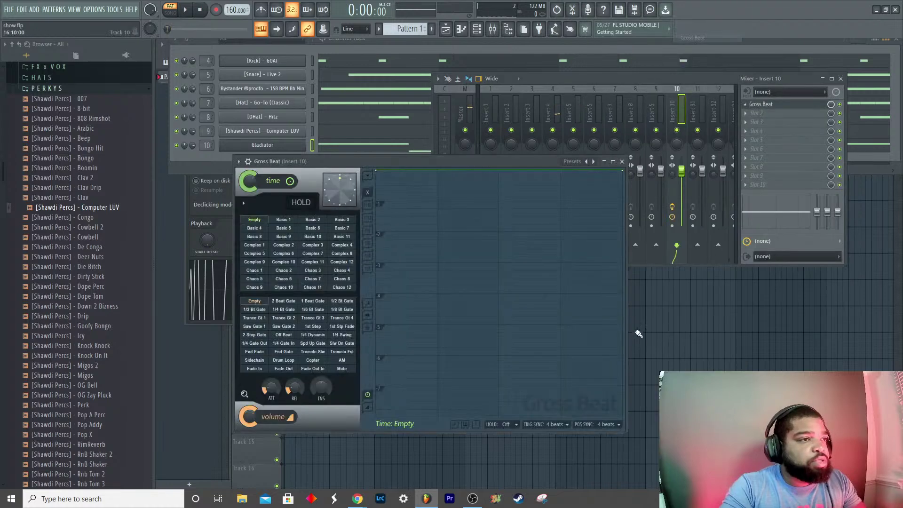
pyautogui.click(594, 161)
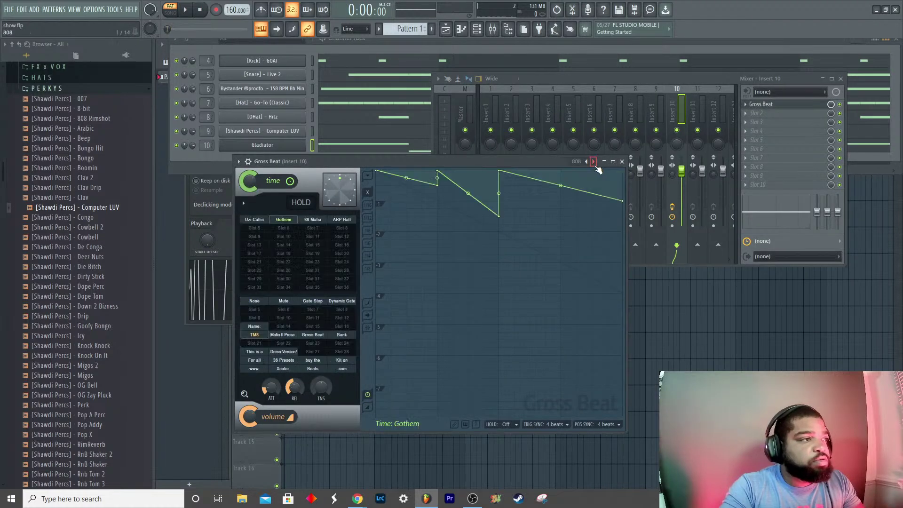
pyautogui.press('space')
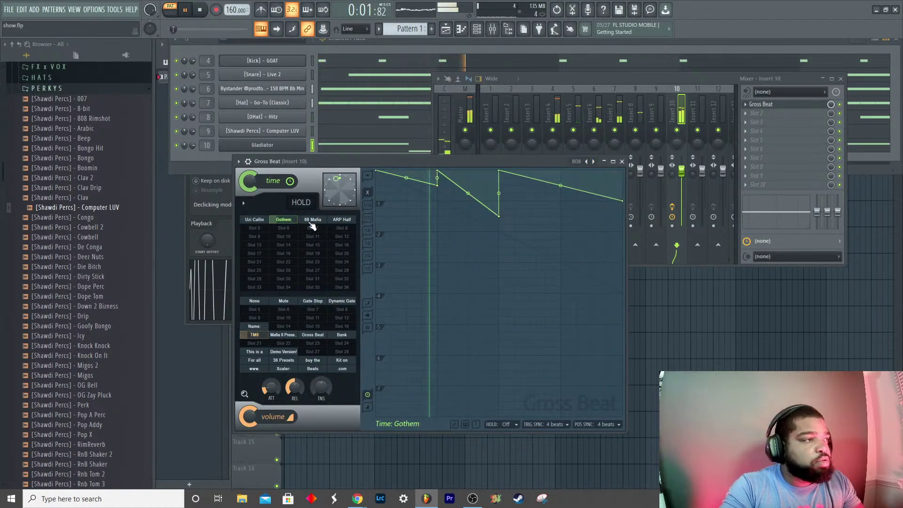
pyautogui.click(322, 221)
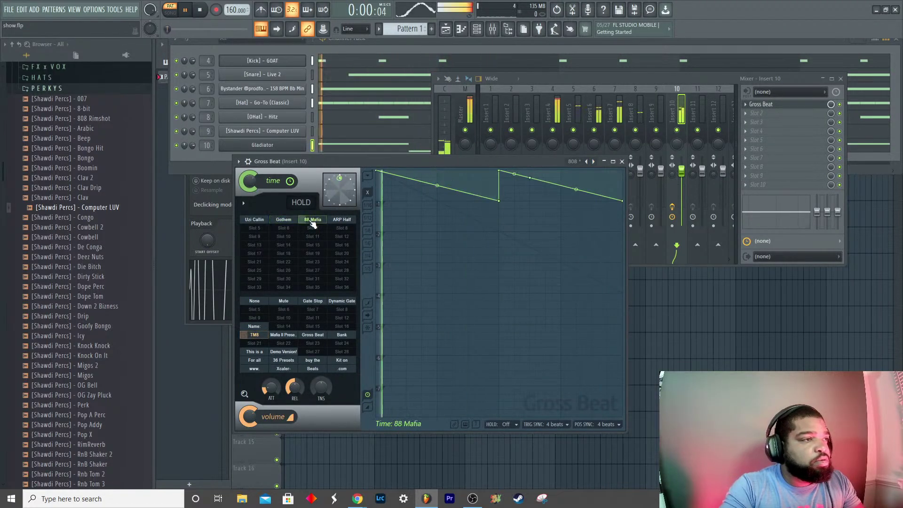
pyautogui.click(342, 219)
pyautogui.press('space')
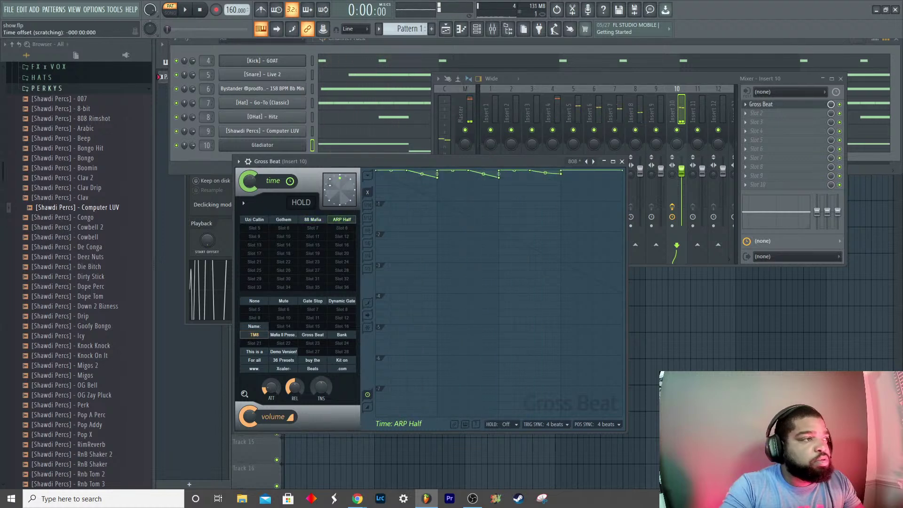
# Step: Switch Gross Beat to the "ad" preset, audition its Progression, Third and Junkies time slots, and close the plugin
pyautogui.click(594, 161)
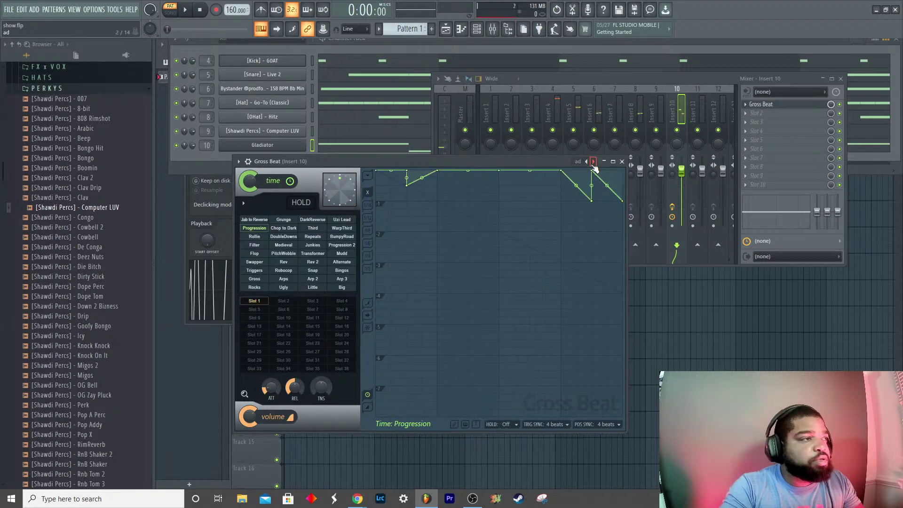
pyautogui.press('space')
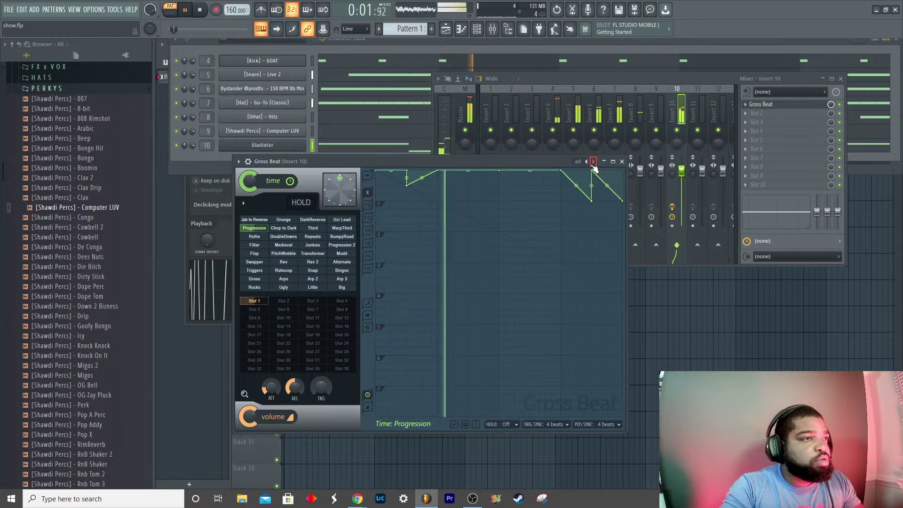
pyautogui.click(313, 228)
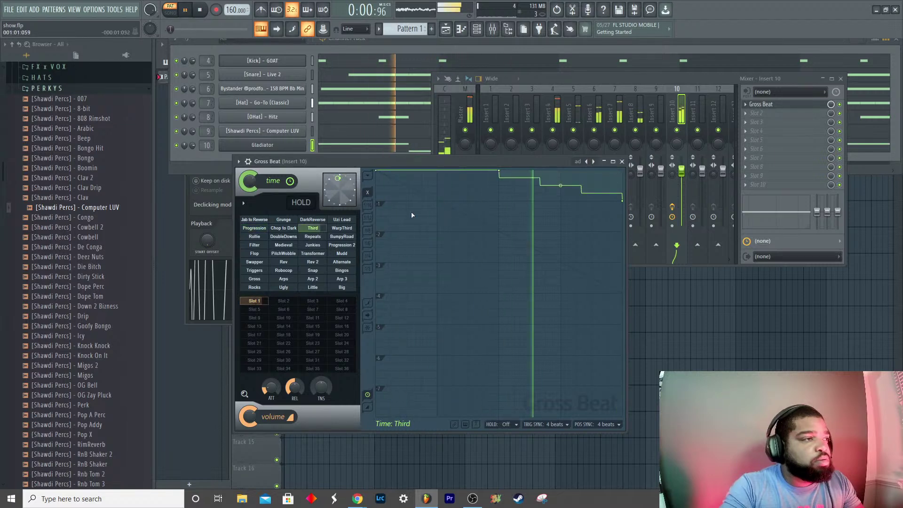
pyautogui.click(313, 245)
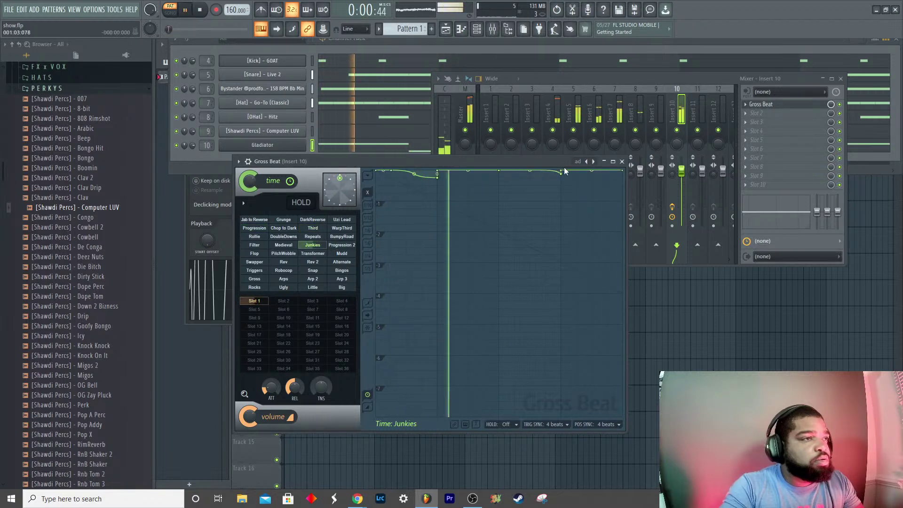
pyautogui.press('space')
pyautogui.click(621, 162)
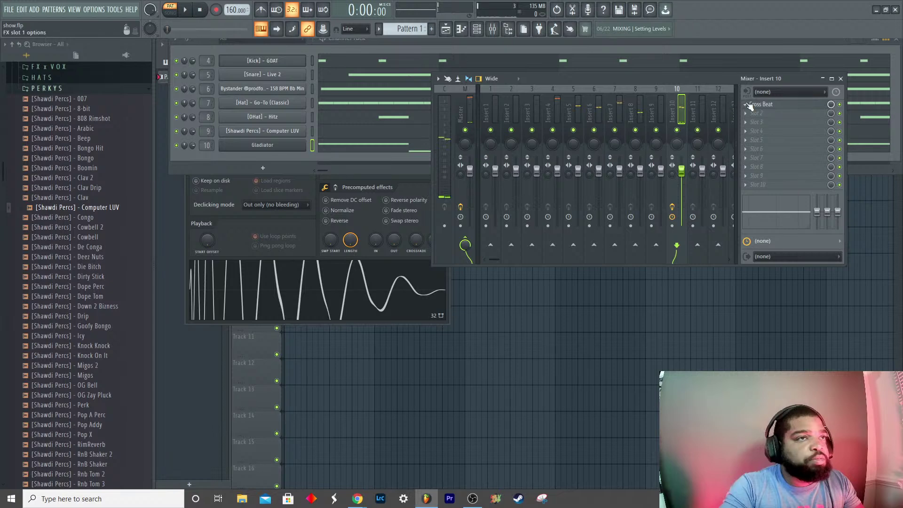
# Step: Replace Gross Beat on Insert 10 with Fruity Love Philter and try a 78% cutoff envelope amount and filter level changes during playback
pyautogui.click(749, 105)
pyautogui.moveTo(765, 139)
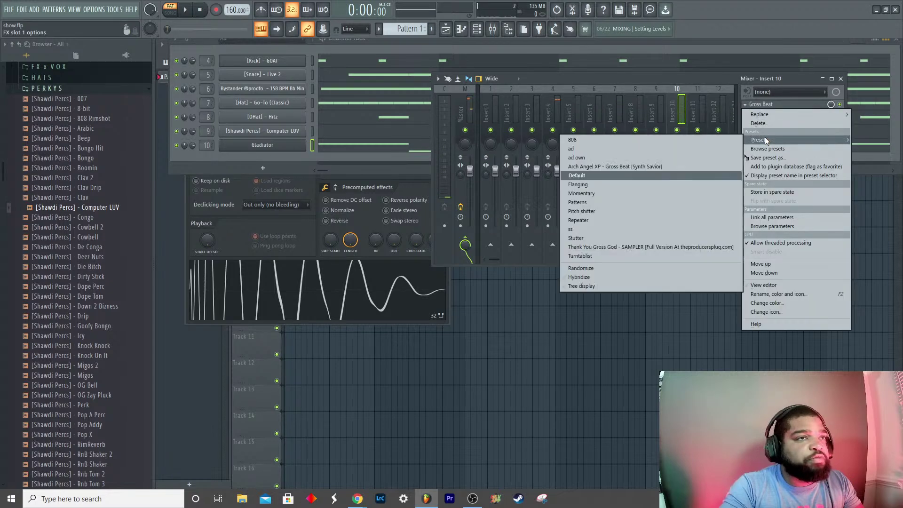
pyautogui.moveTo(760, 118)
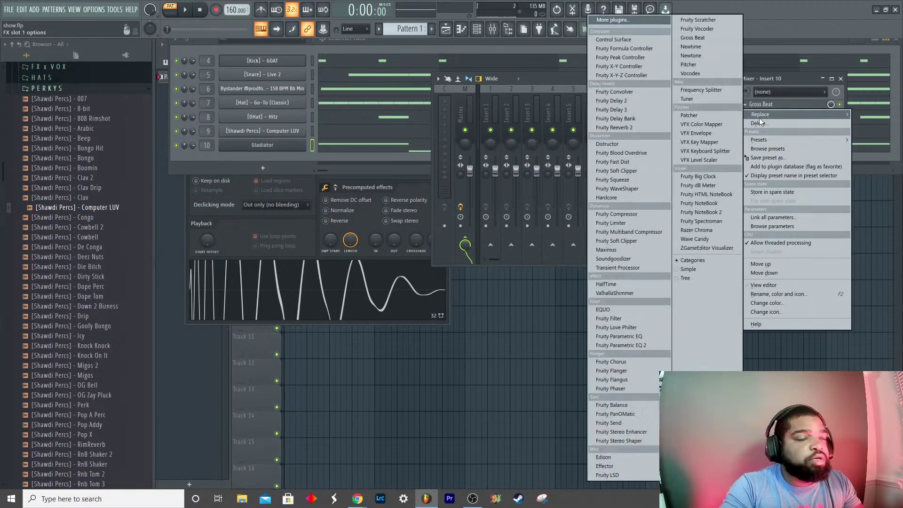
pyautogui.click(627, 328)
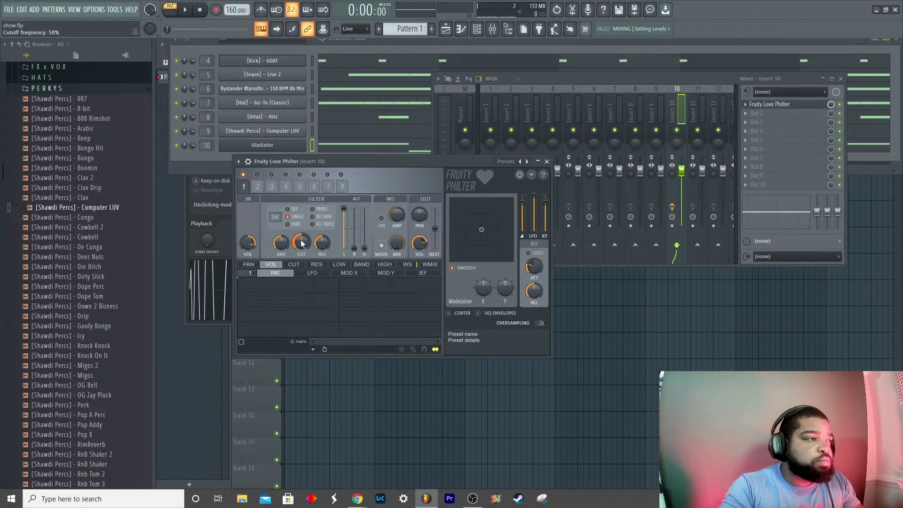
pyautogui.press('space')
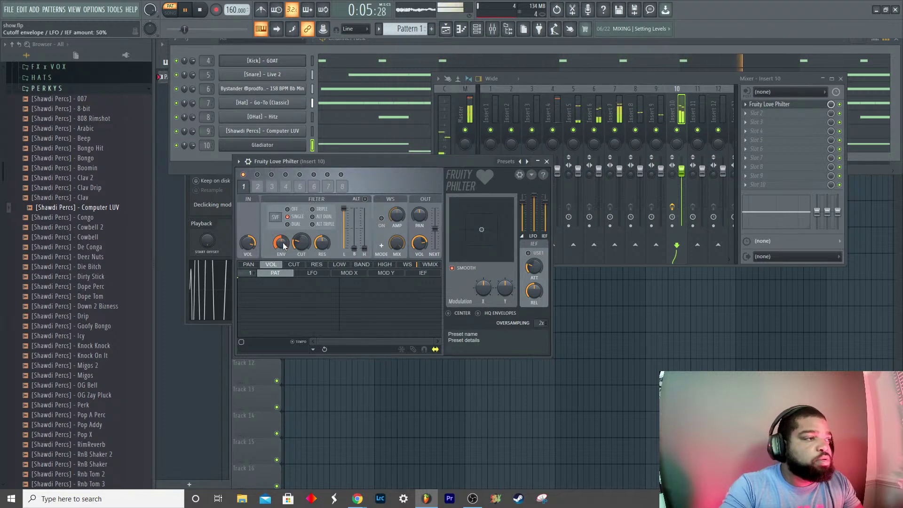
pyautogui.moveTo(281, 242); pyautogui.dragTo(281, 228)
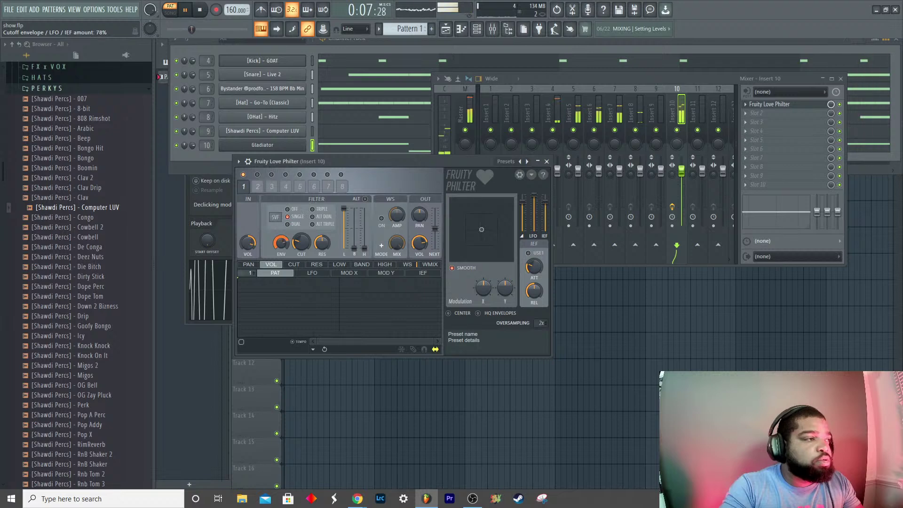
pyautogui.moveTo(344, 209); pyautogui.dragTo(350, 214)
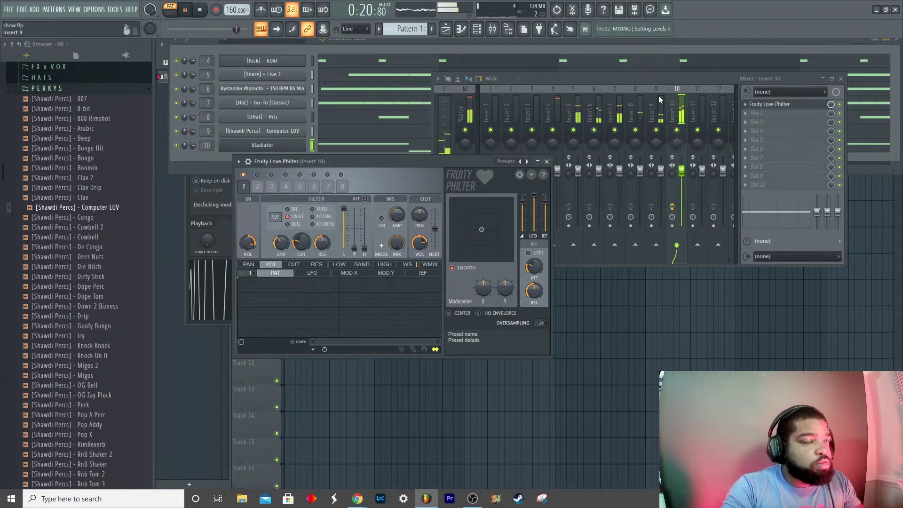
# Step: Add Fruity Phaser to the second effect slot of Insert 10 and bring the channel rack to the front
pyautogui.click(747, 114)
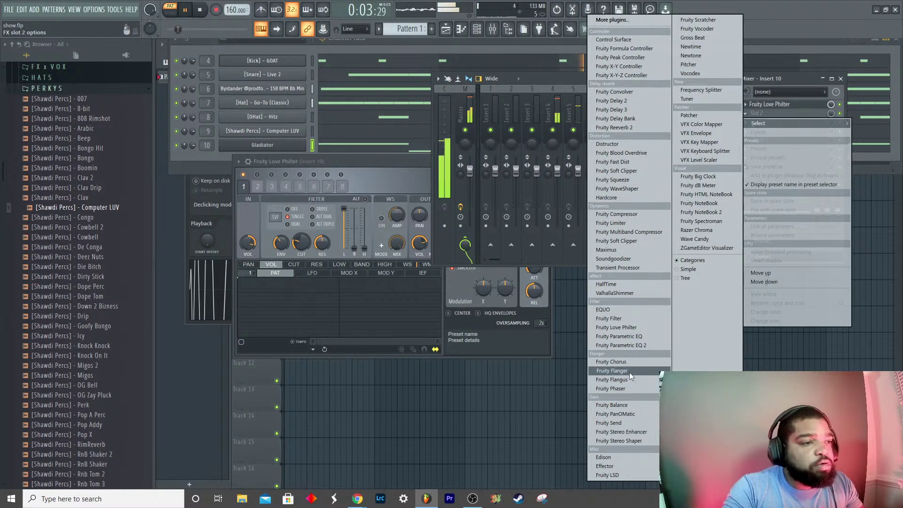
pyautogui.click(631, 389)
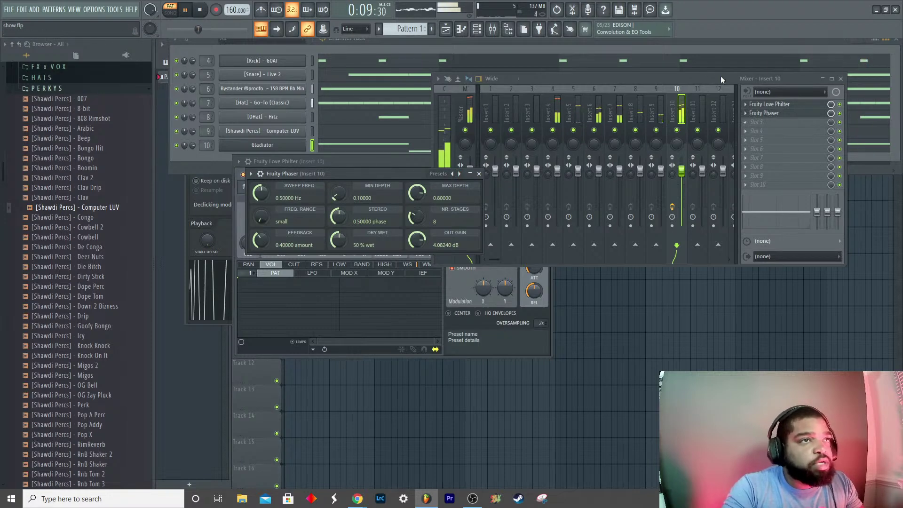
pyautogui.click(672, 53)
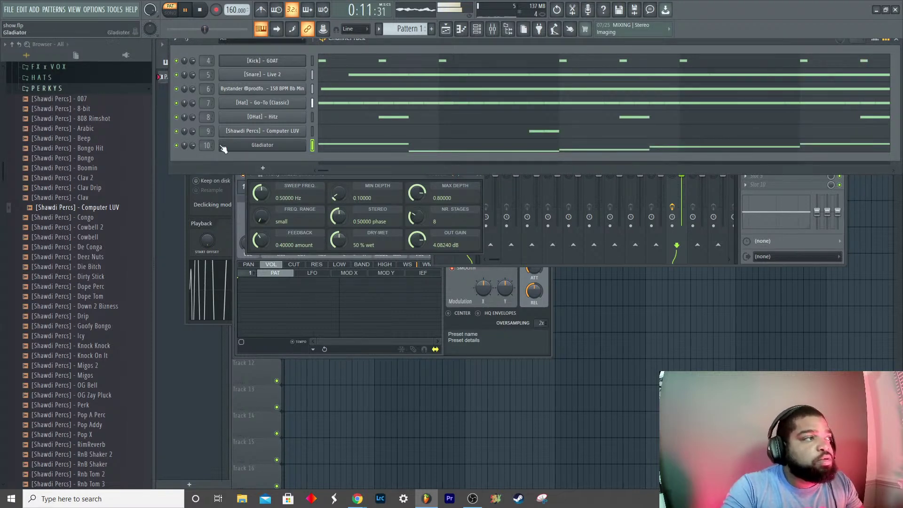
# Step: Lower the Gladiator channel's volume and replay the pattern from the beginning to check the balance
pyautogui.moveTo(192, 146); pyautogui.dragTo(192, 153)
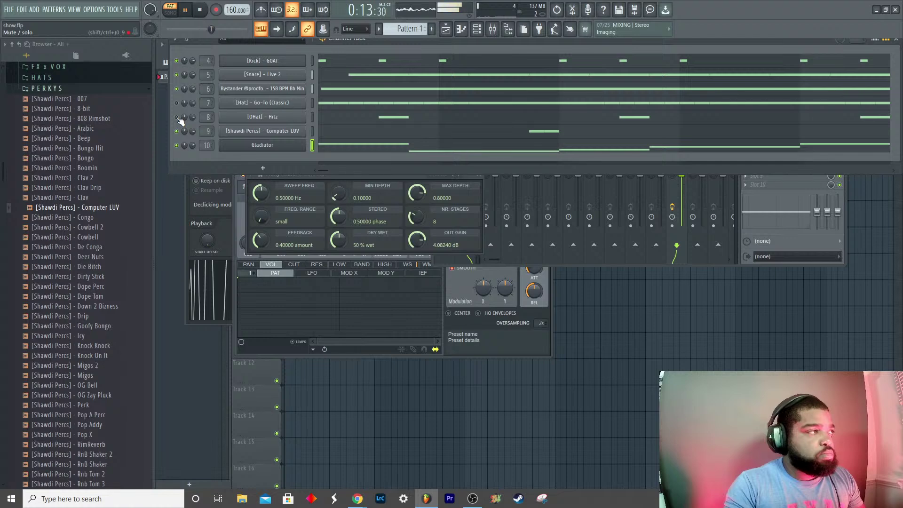
pyautogui.press('space')
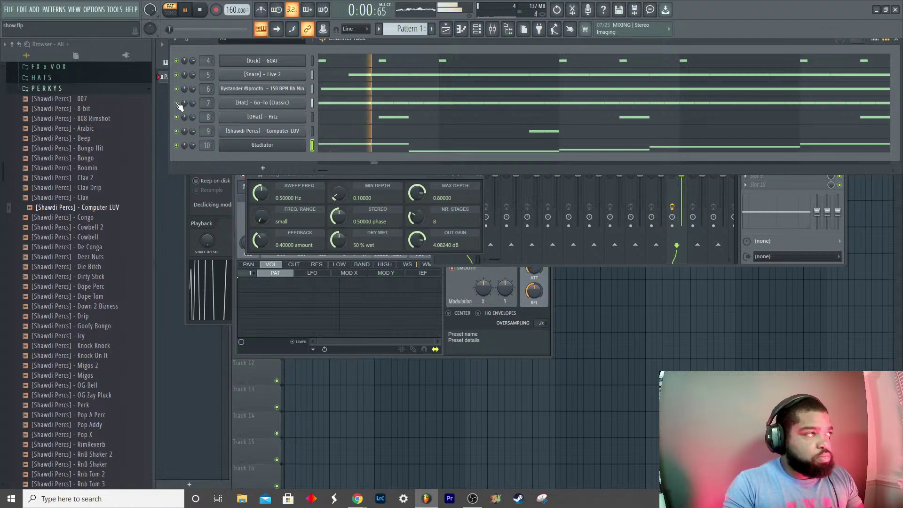
pyautogui.press('space')
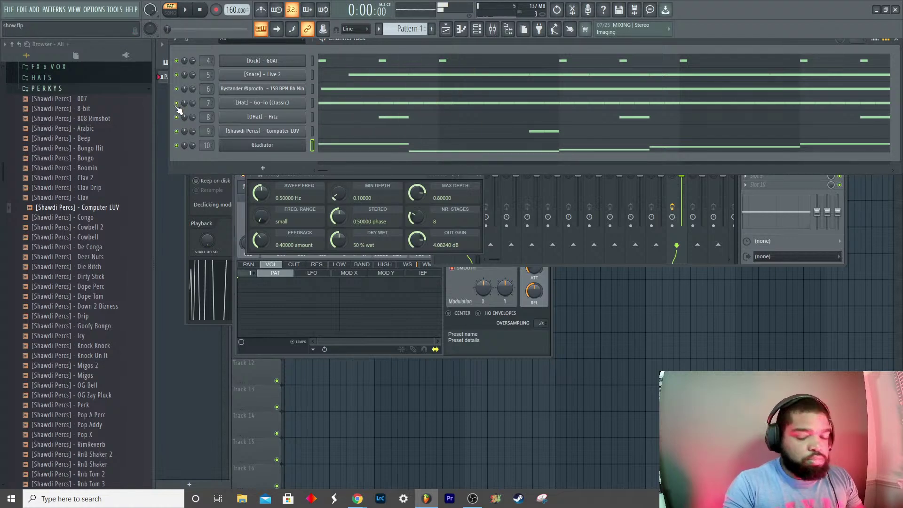
pyautogui.press('space')
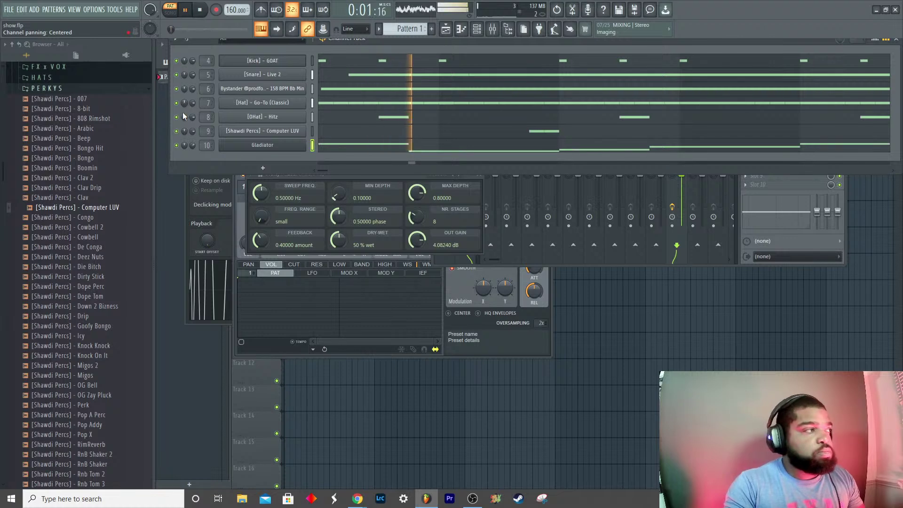
pyautogui.press('space')
# Step: Open the 808 x KICKS folder of the drum kit and audition the 808 samples from Boss through RIP Speaker Knockerz
pyautogui.click(77, 89)
pyautogui.scroll(3, 75, 101)
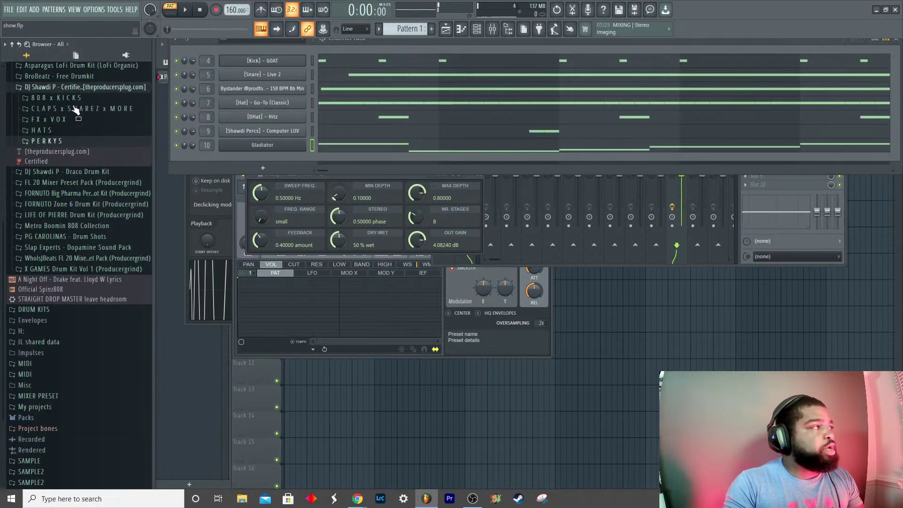
pyautogui.click(74, 105)
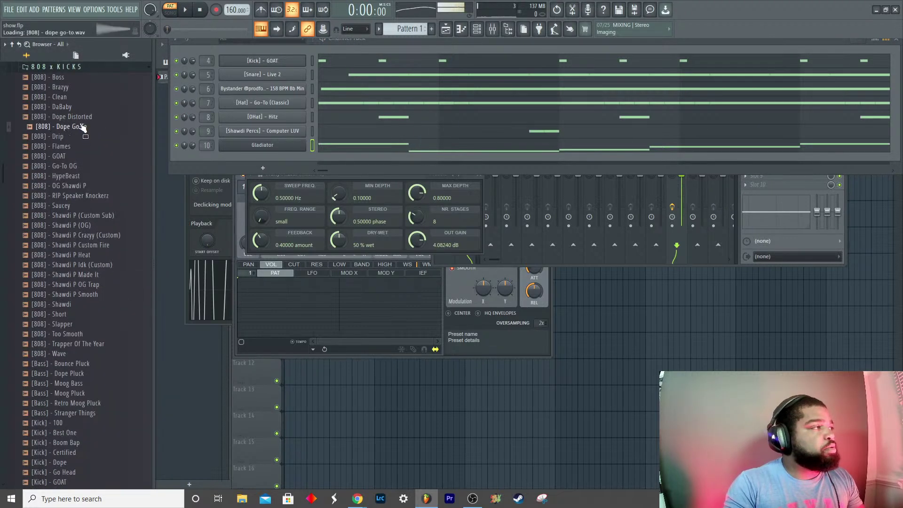
pyautogui.click(80, 107)
pyautogui.click(80, 97)
pyautogui.click(81, 87)
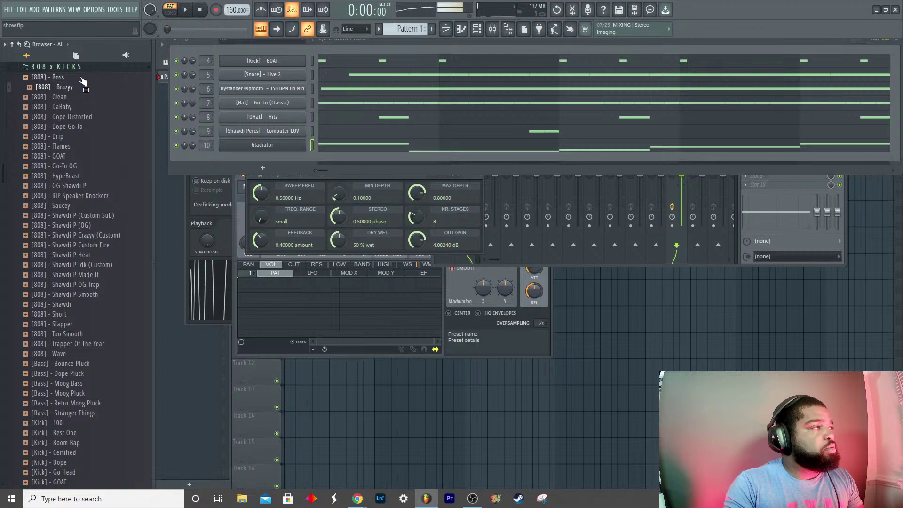
pyautogui.click(81, 78)
pyautogui.click(82, 88)
pyautogui.click(81, 98)
pyautogui.click(81, 107)
pyautogui.click(81, 118)
pyautogui.click(80, 127)
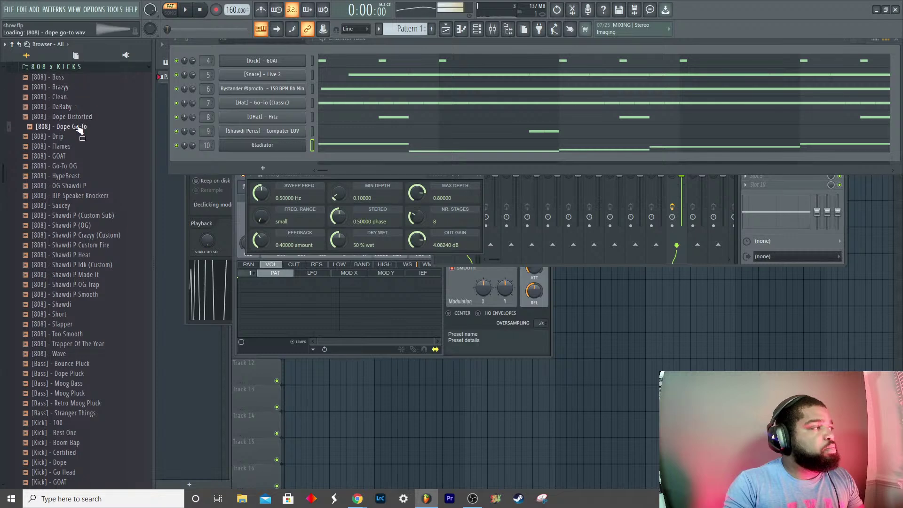
pyautogui.click(79, 137)
pyautogui.click(79, 147)
pyautogui.click(79, 157)
pyautogui.click(80, 167)
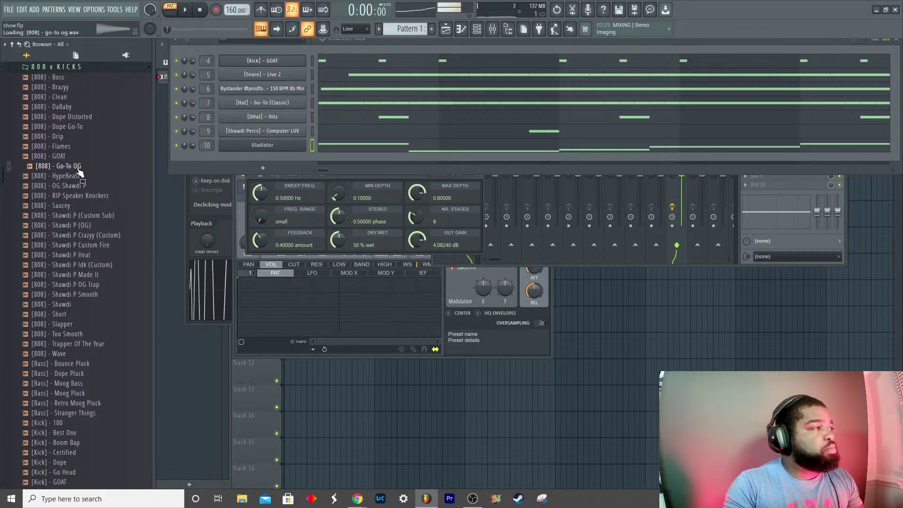
pyautogui.click(79, 177)
pyautogui.click(81, 186)
pyautogui.click(87, 196)
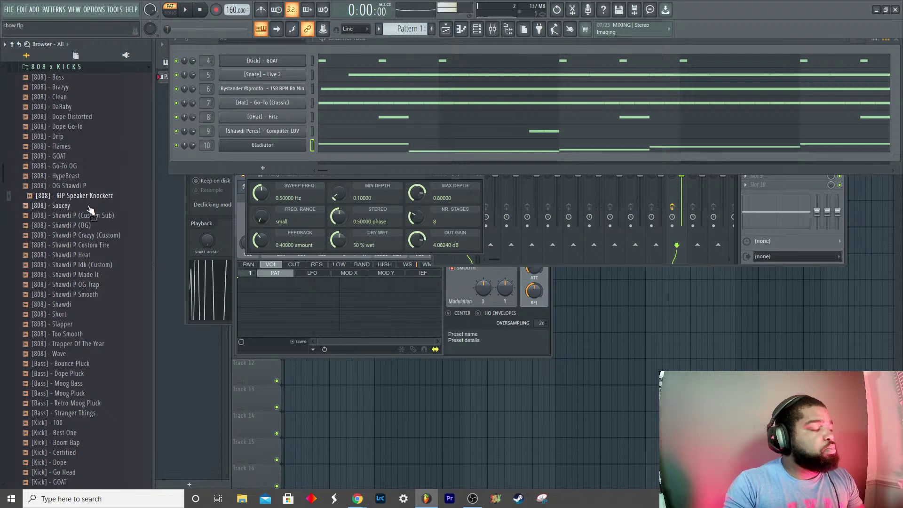
# Step: Play the pattern with the master pitch raised by 500 cents, and reset the master pitch
pyautogui.press('XF86AudioLowerVolume')
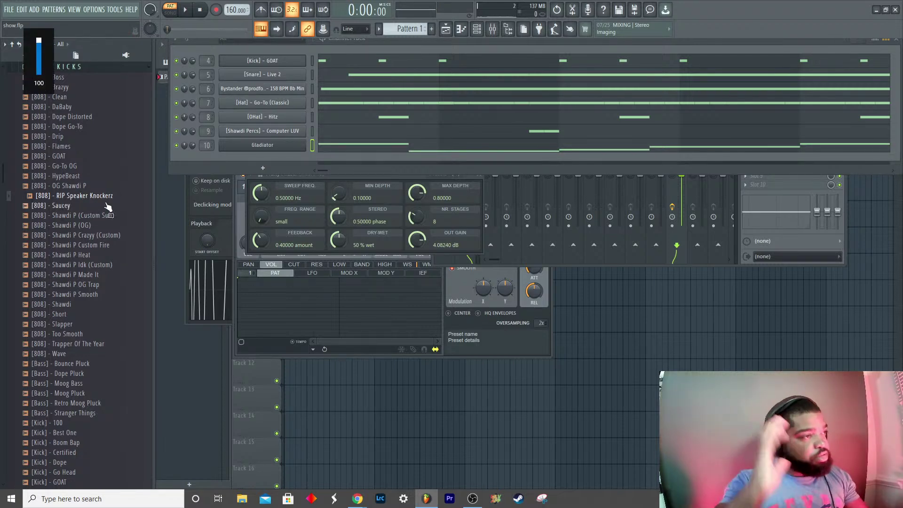
pyautogui.click(267, 159)
pyautogui.press('space')
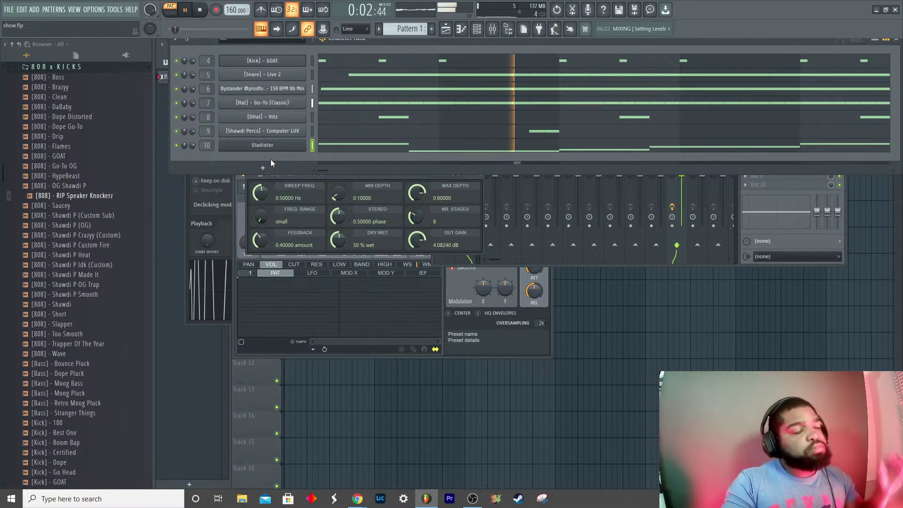
pyautogui.press('XF86AudioRaiseVolume')
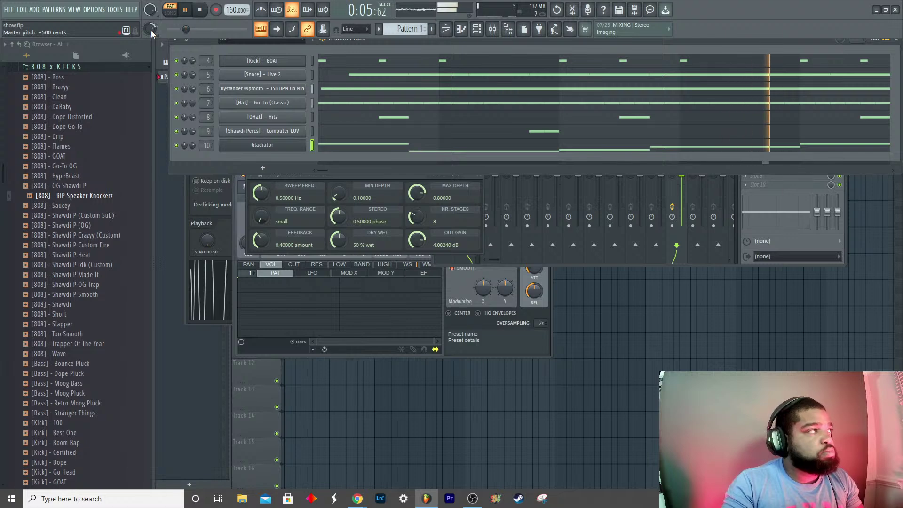
pyautogui.press('space')
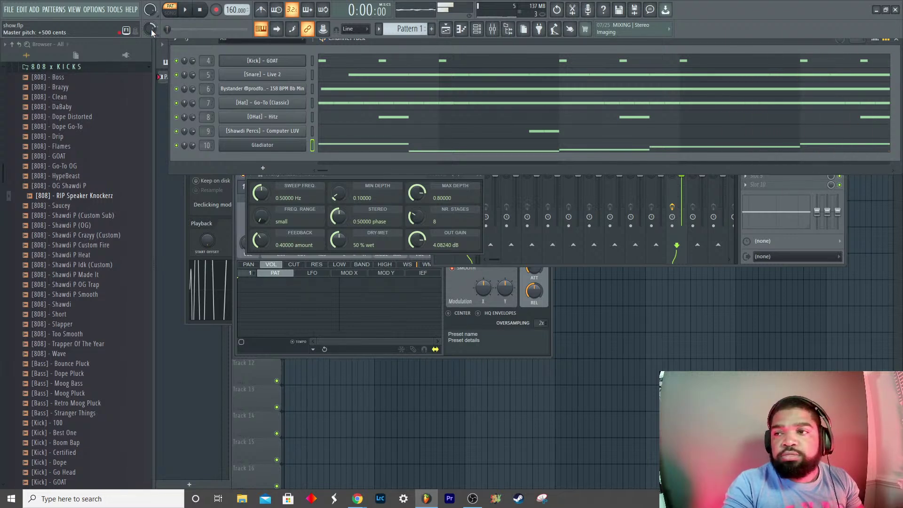
pyautogui.rightClick(150, 30)
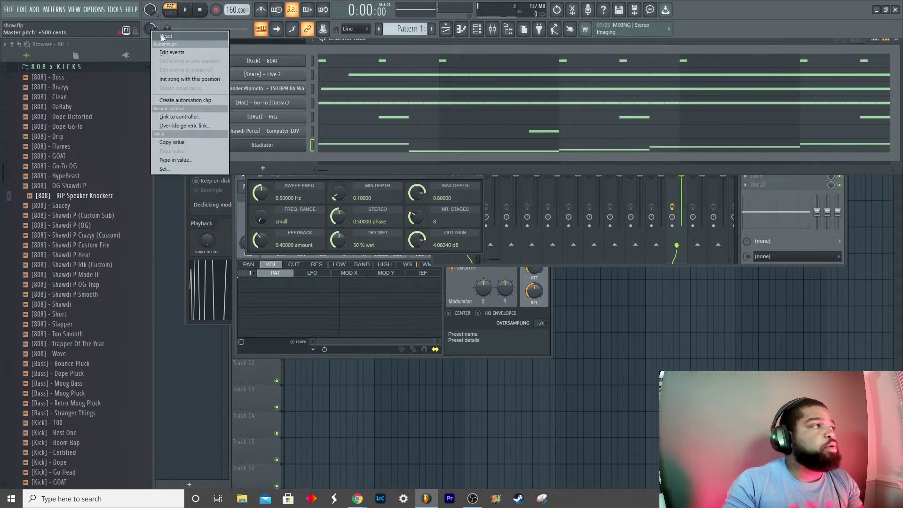
pyautogui.click(162, 35)
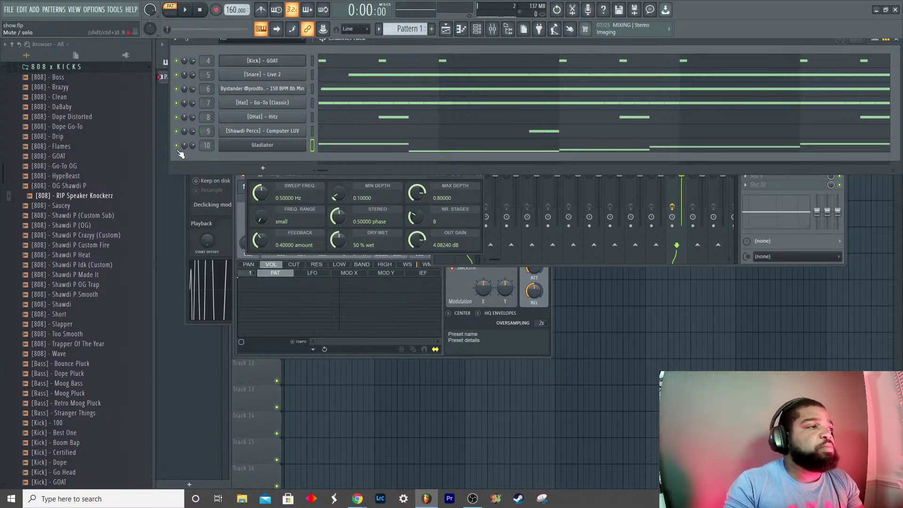
# Step: Mute the Gladiator, Hitz open hat and Go-To hat channels, play the pattern without them, and unmute the Go-To hat
pyautogui.press('space')
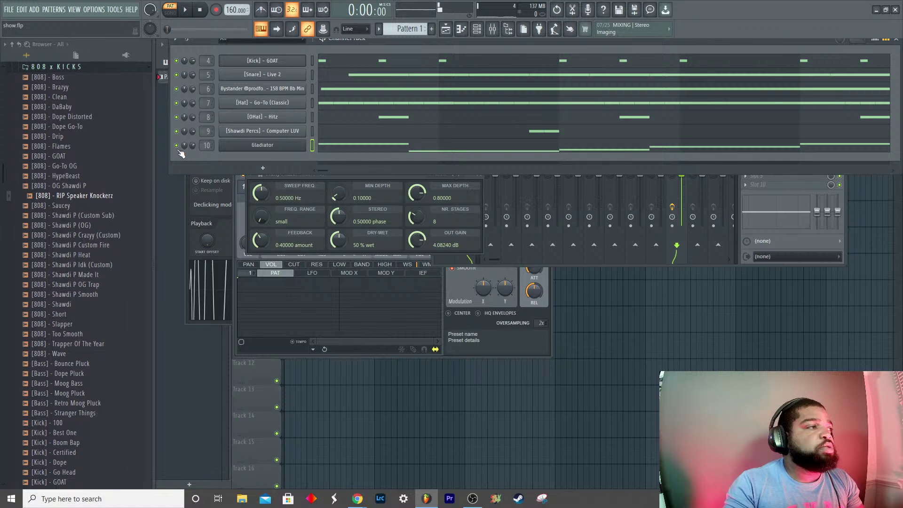
pyautogui.click(178, 146)
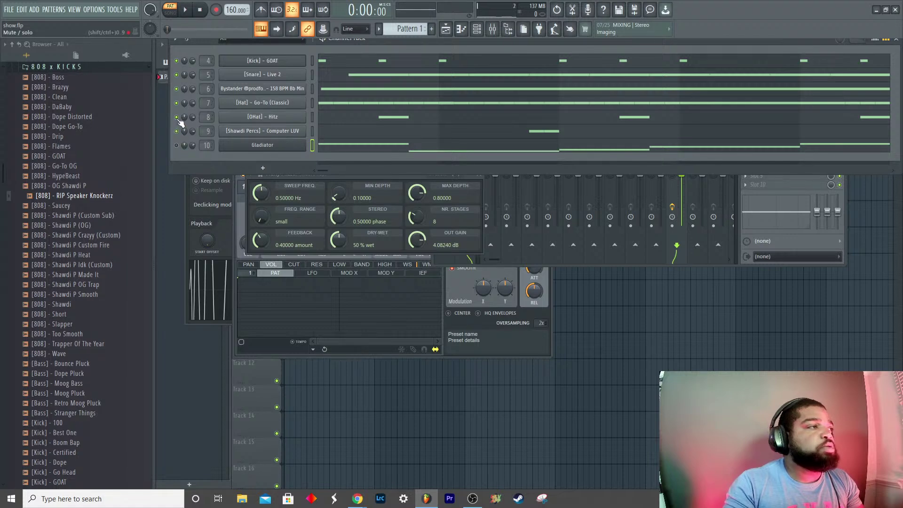
pyautogui.click(178, 118)
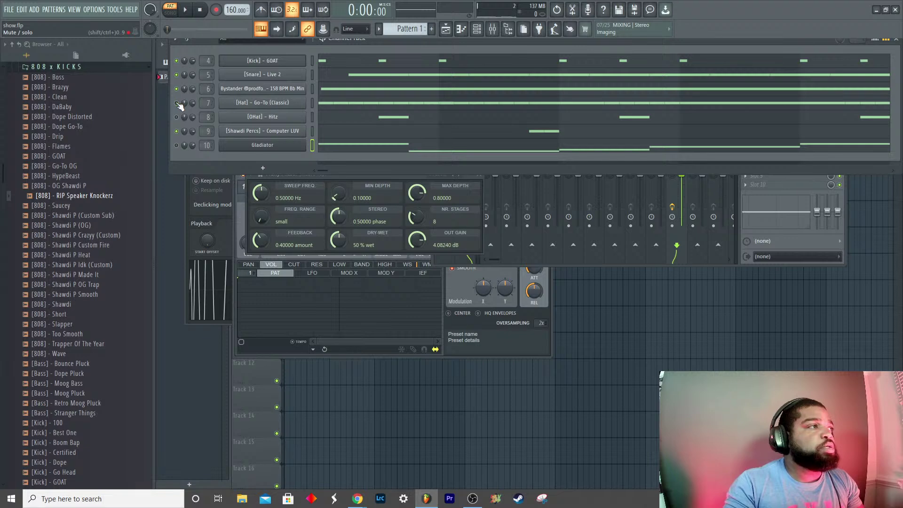
pyautogui.click(177, 103)
pyautogui.press('space')
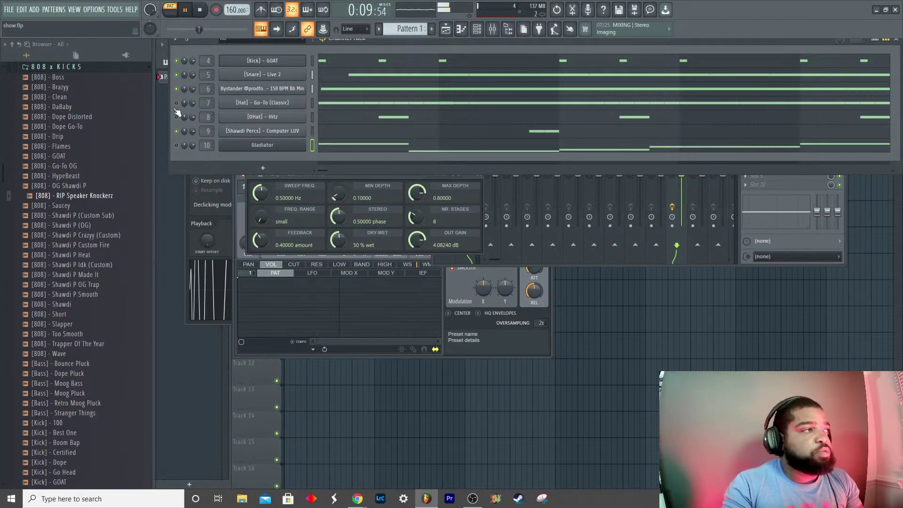
pyautogui.press('space')
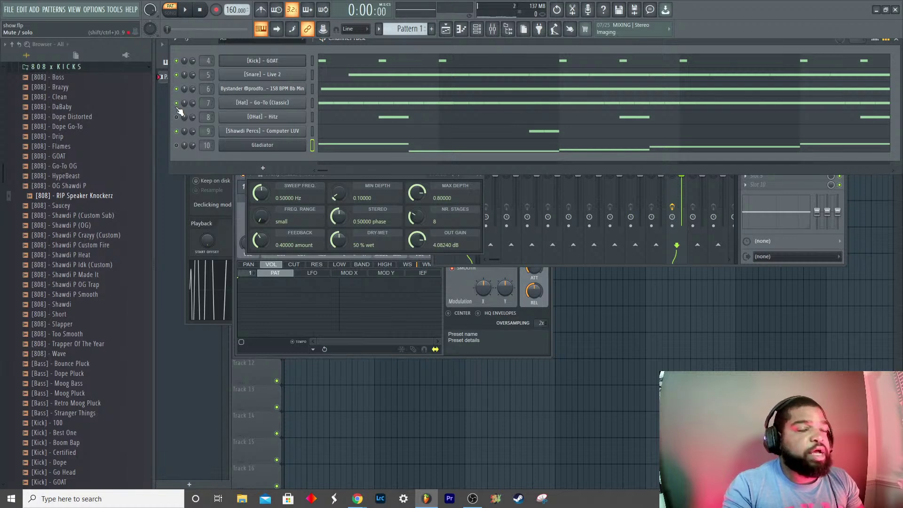
# Step: Replay the pattern to compare it without and with the Gladiator melody, and unmute the Gladiator and Hitz open hat channels
pyautogui.press('space')
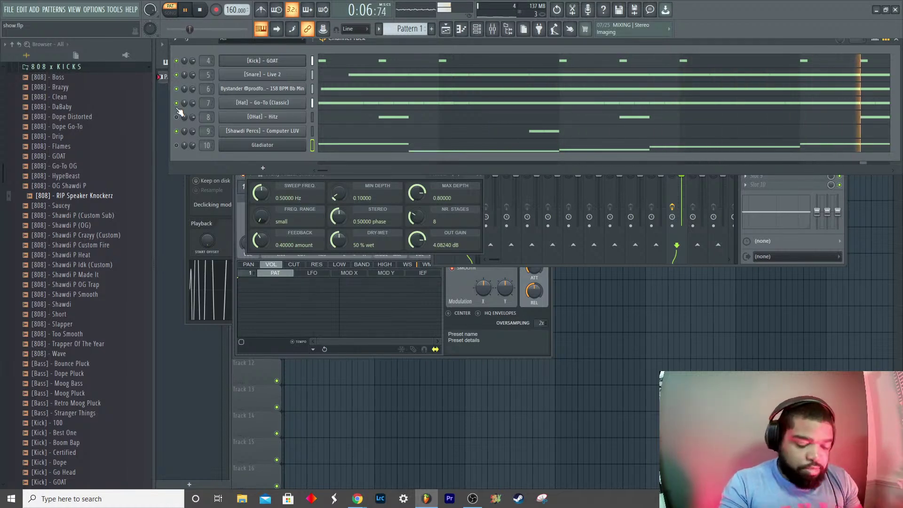
pyautogui.press('space')
pyautogui.click(178, 146)
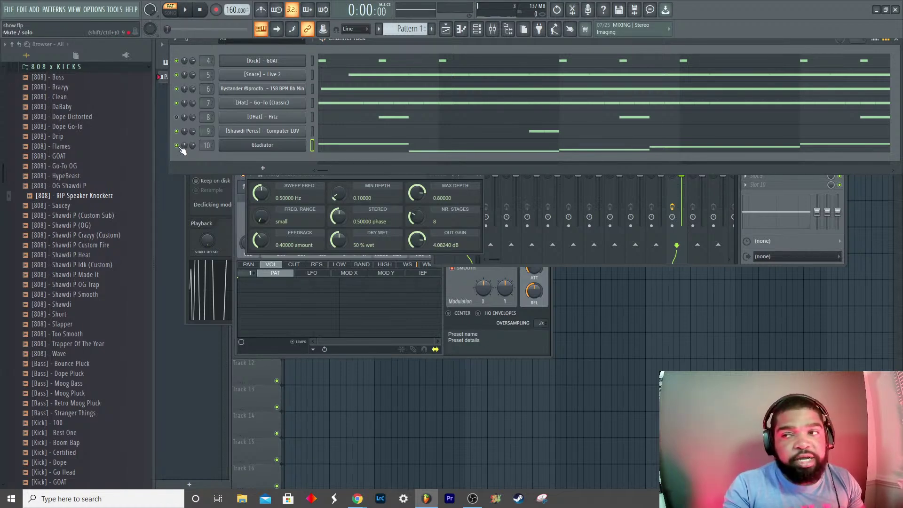
pyautogui.press('space')
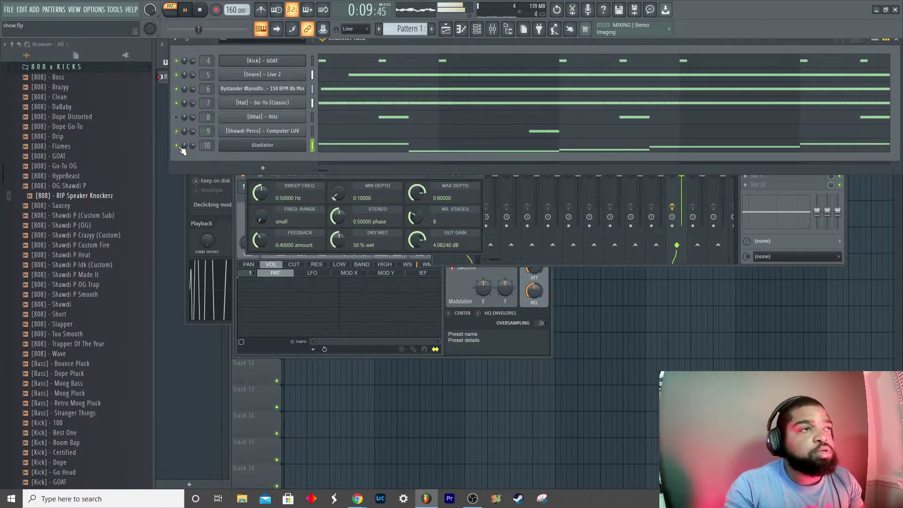
pyautogui.press('space')
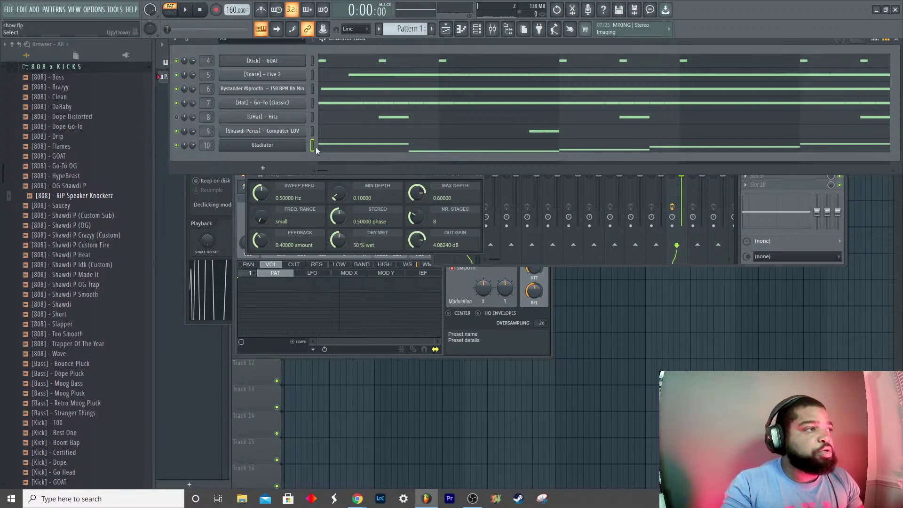
pyautogui.click(177, 117)
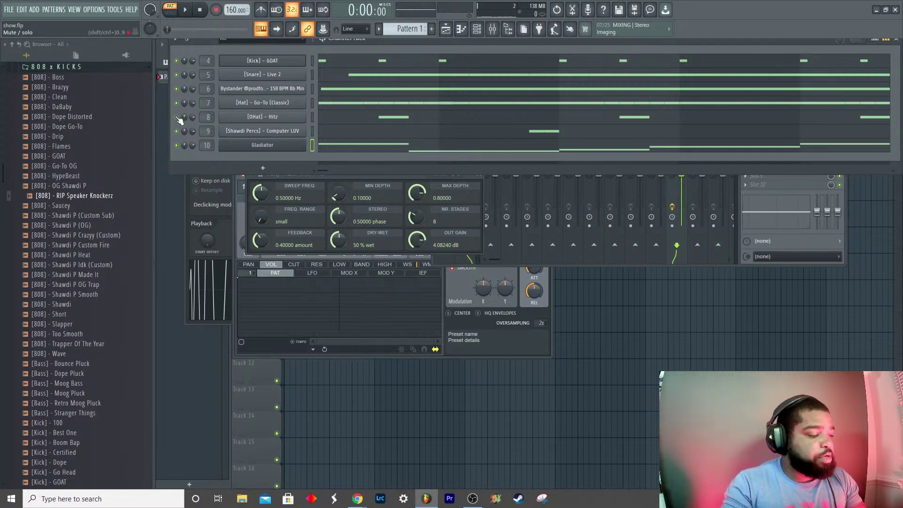
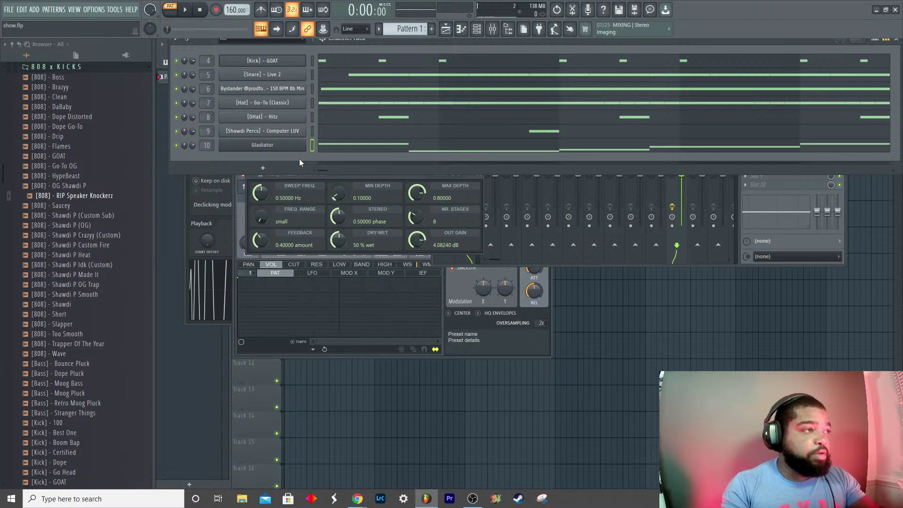
# Step: Show the playlist and split Pattern 1 by channel into separate patterns
pyautogui.press('F6')
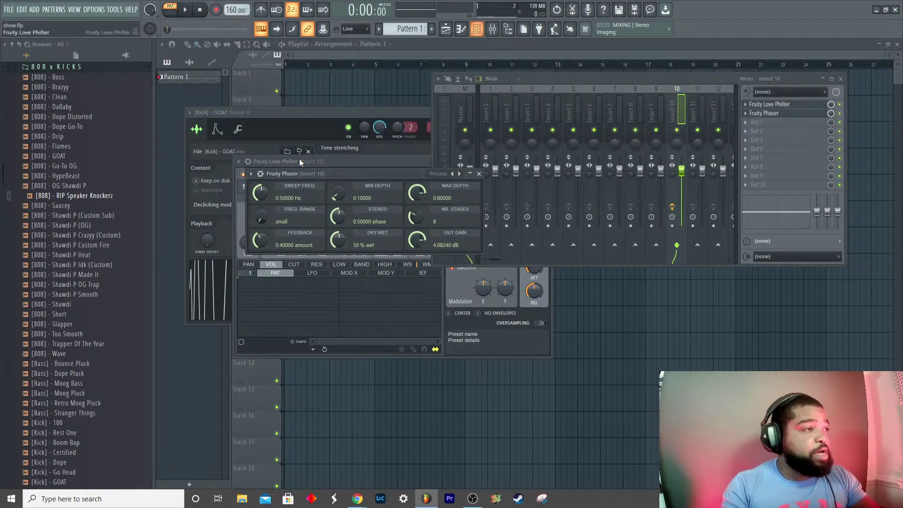
pyautogui.press('F5')
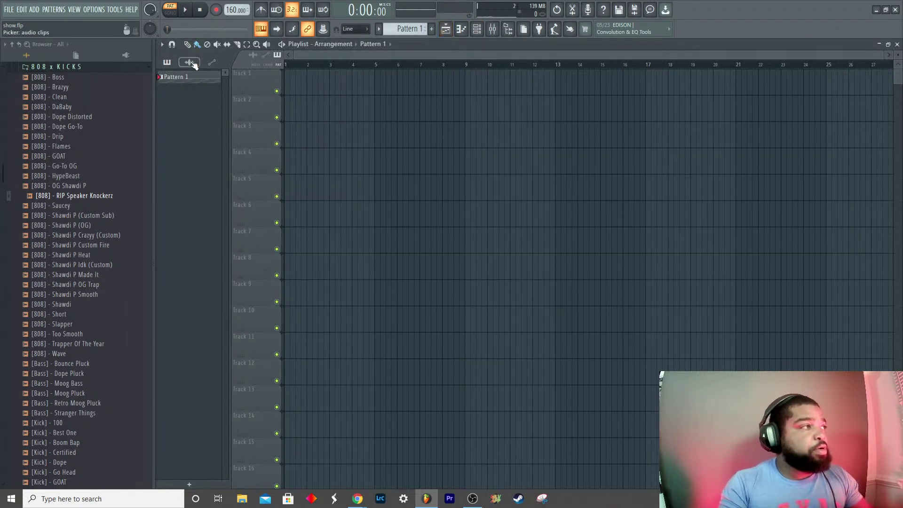
pyautogui.rightClick(195, 80)
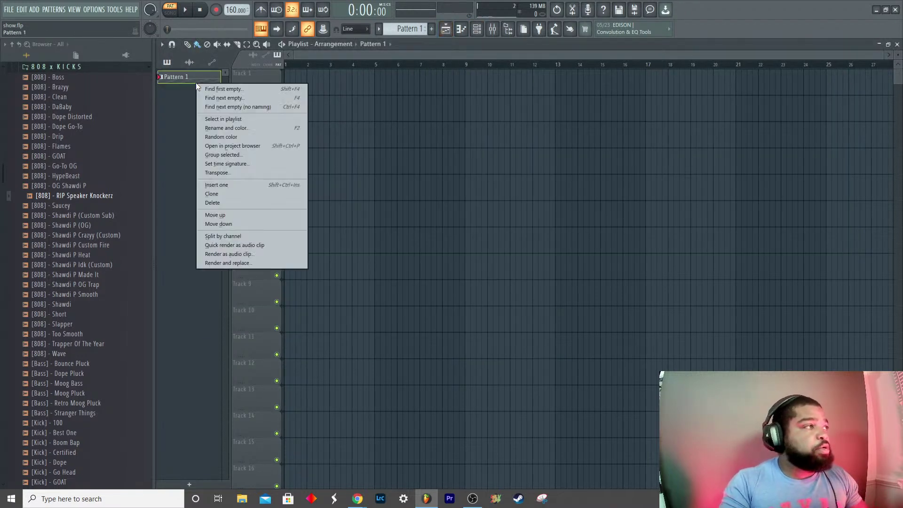
pyautogui.click(230, 237)
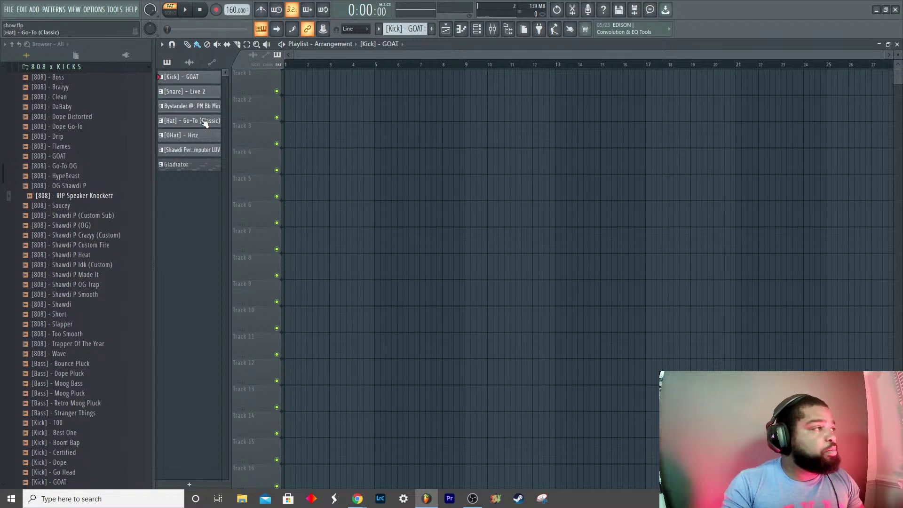
# Step: Place the Bystander pattern at bar 1 of Track 1 and quick render it as an audio clip
pyautogui.click(190, 106)
pyautogui.click(288, 80)
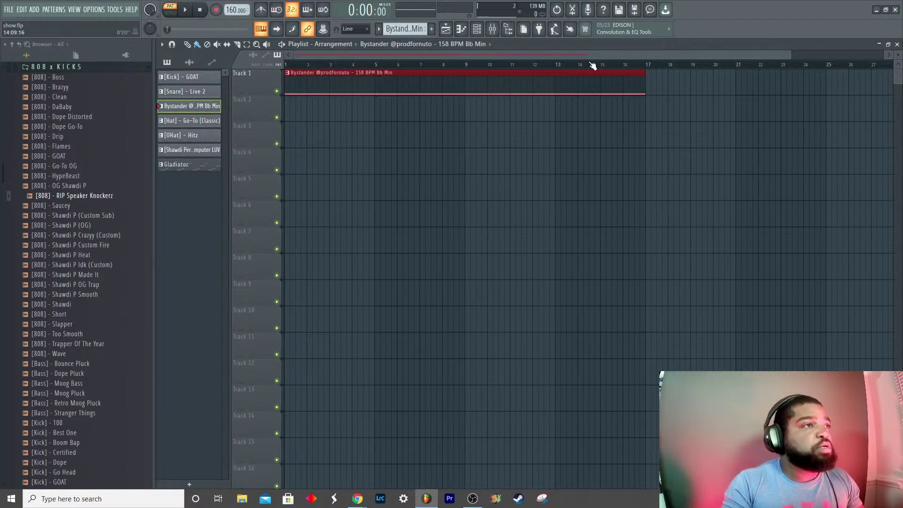
pyautogui.rightClick(215, 105)
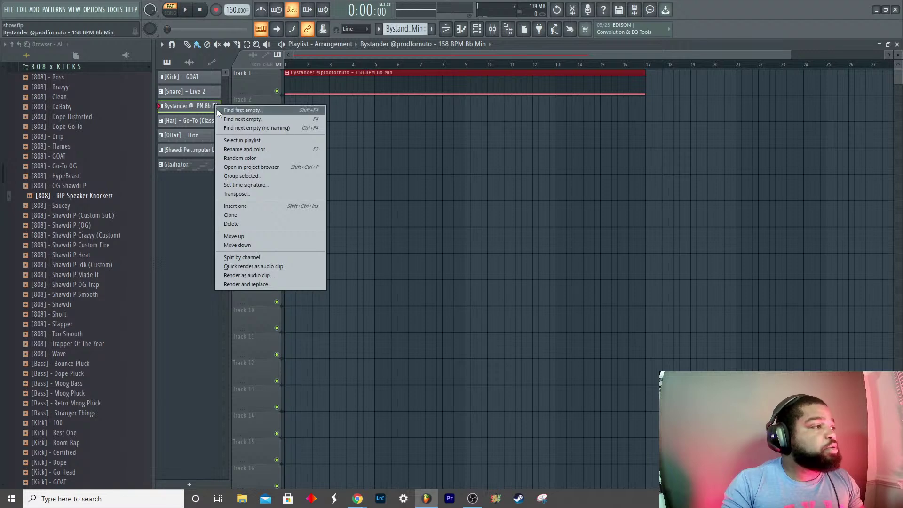
pyautogui.click(243, 266)
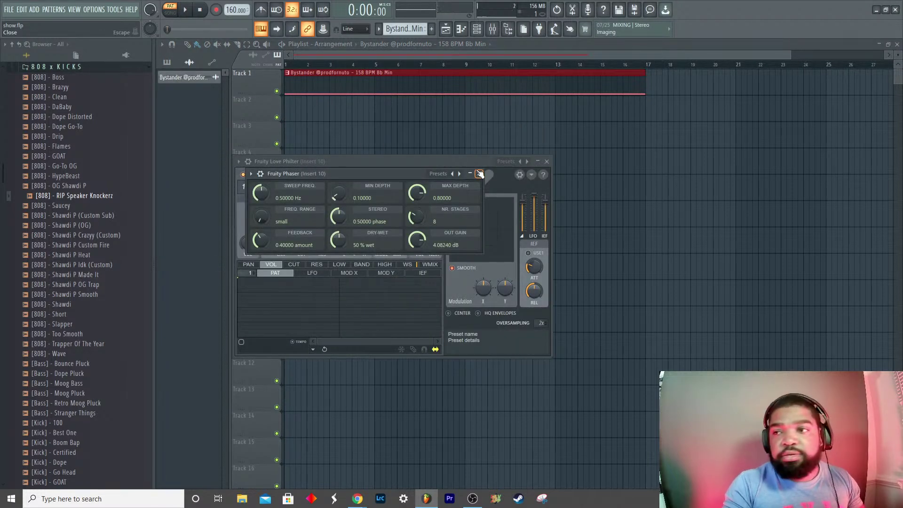
# Step: Replace the Bystander pattern clip on Track 1 with its rendered audio clip and play it in song mode
pyautogui.click(538, 163)
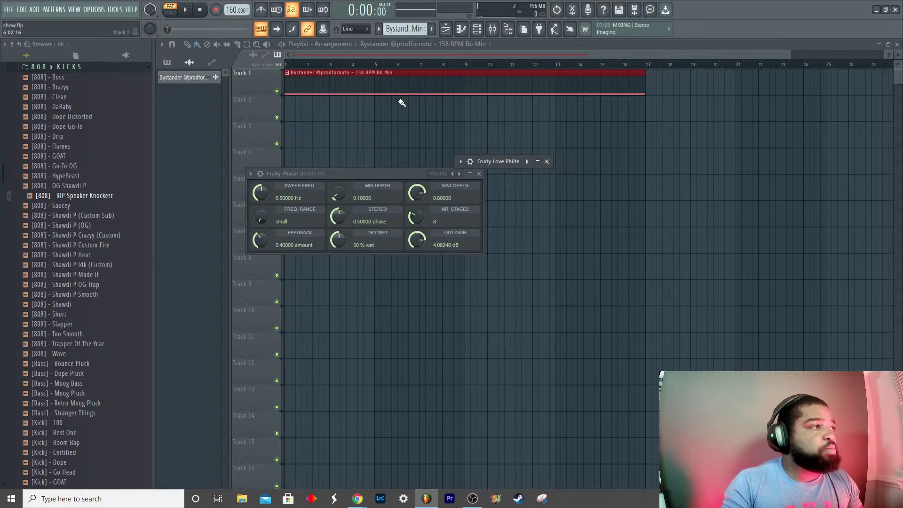
pyautogui.hotkey('ctrl', 'alt', 'c')
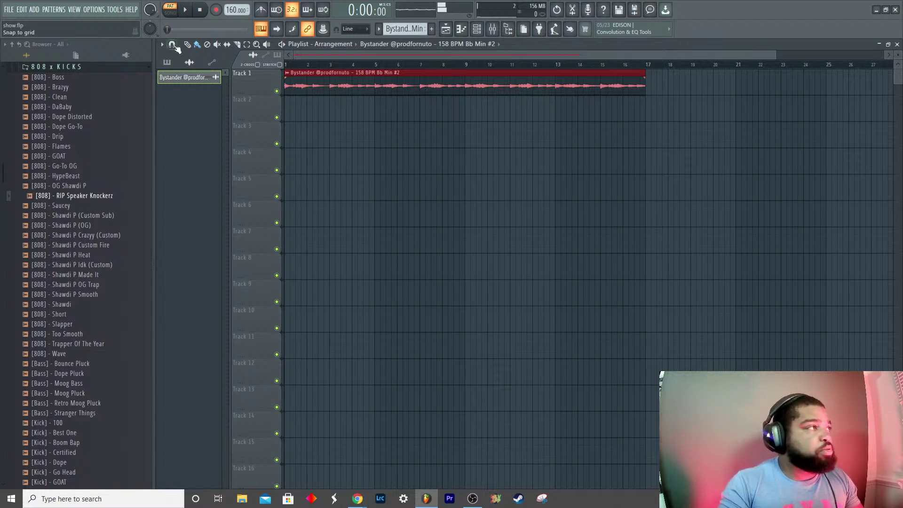
pyautogui.click(190, 78)
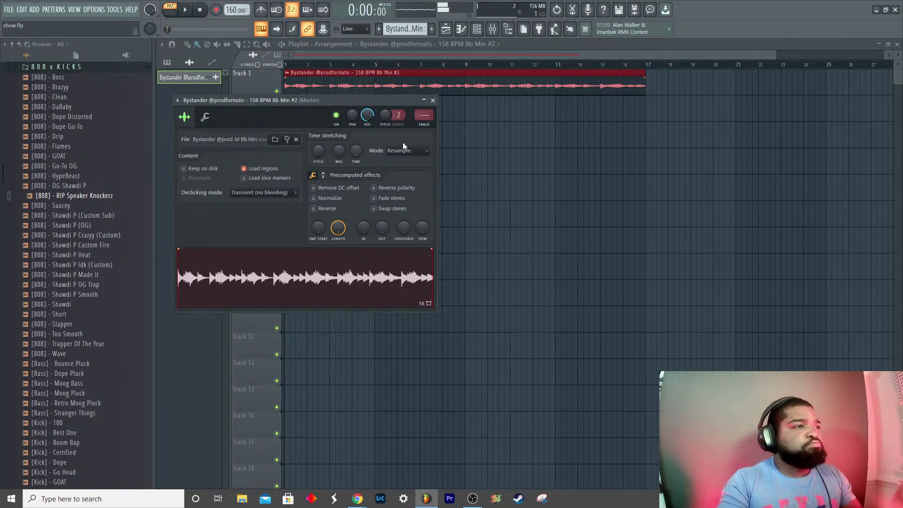
pyautogui.click(433, 100)
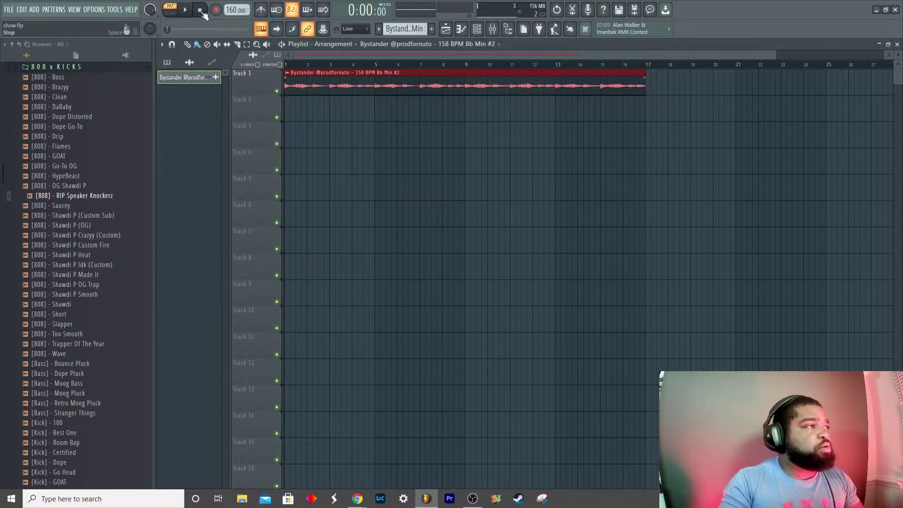
pyautogui.click(291, 66)
pyautogui.press('space')
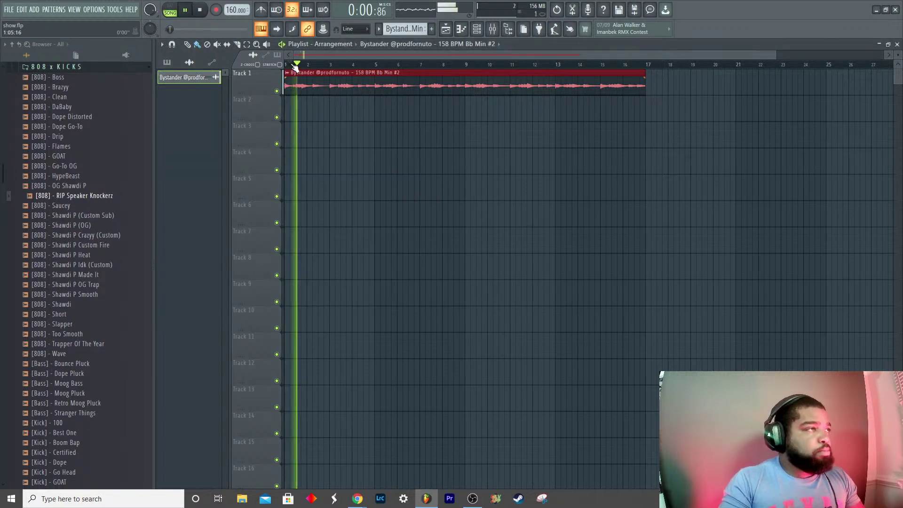
# Step: Stop playback, split the Bystander audio clip on Track 1 at bar 9, and select the [Kick] - GOAT pattern
pyautogui.press('space')
pyautogui.moveTo(295, 66); pyautogui.dragTo(468, 66)
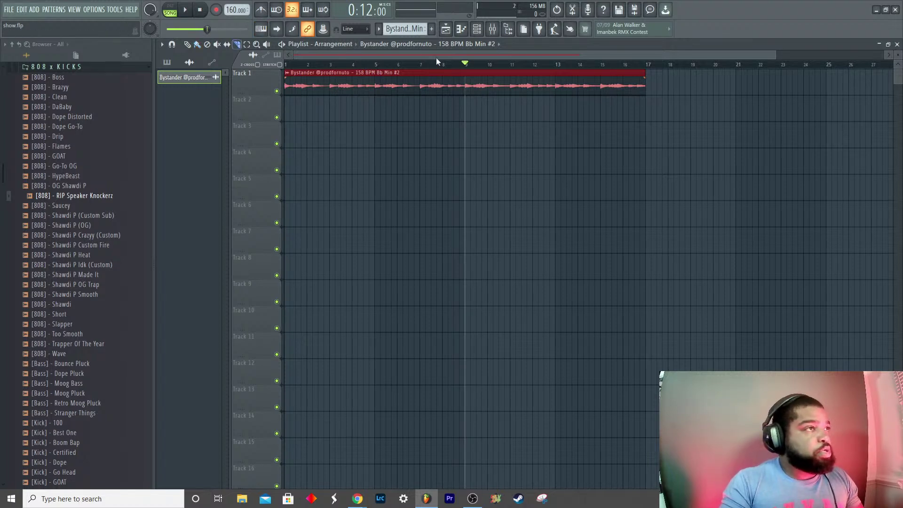
pyautogui.moveTo(472, 120); pyautogui.dragTo(470, 120)
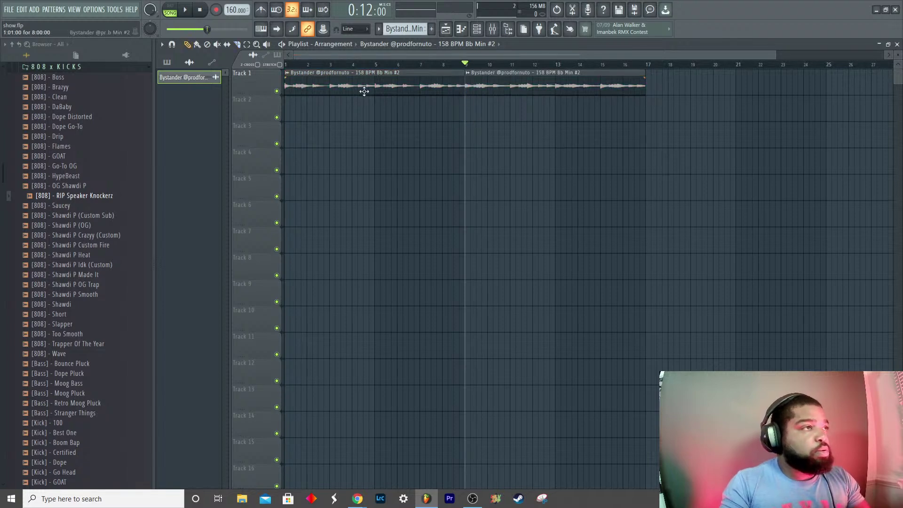
pyautogui.click(171, 64)
pyautogui.click(188, 77)
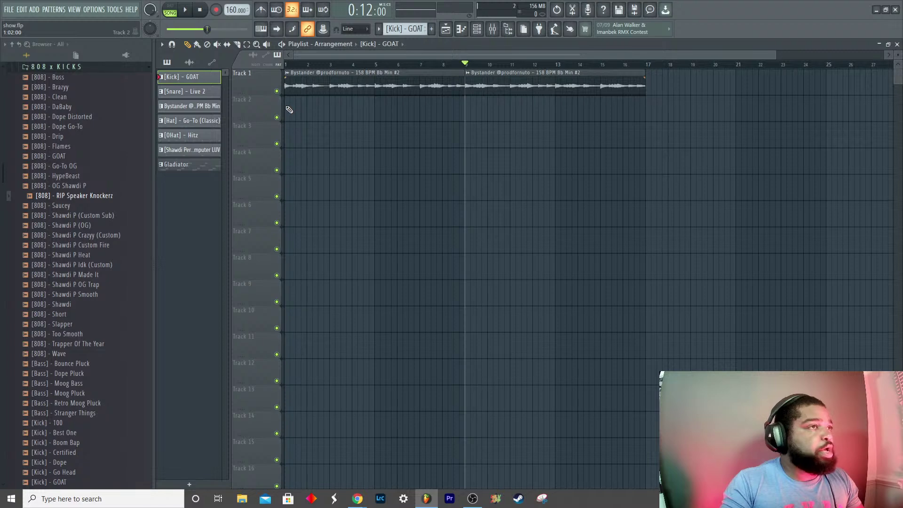
# Step: Route the Bystander audio clip to mixer track 11 and briefly play the arrangement from the start
pyautogui.doubleClick(343, 81)
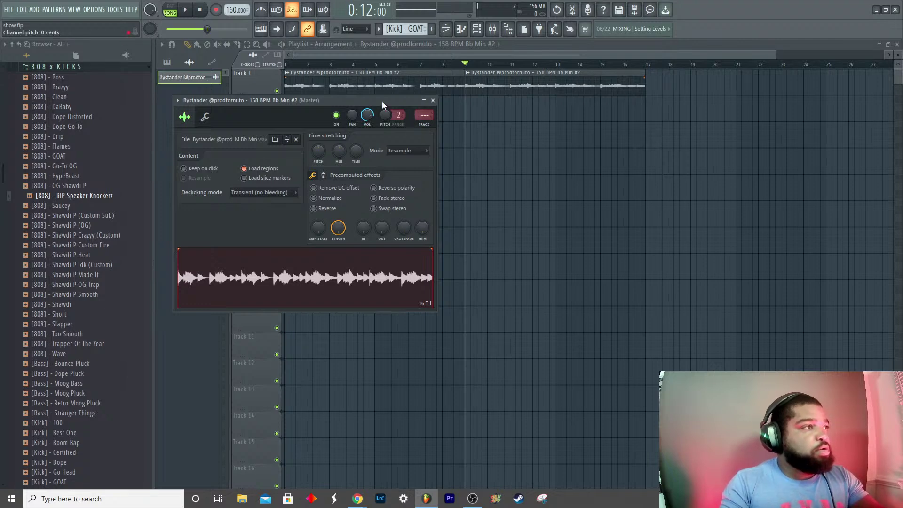
pyautogui.press('F9')
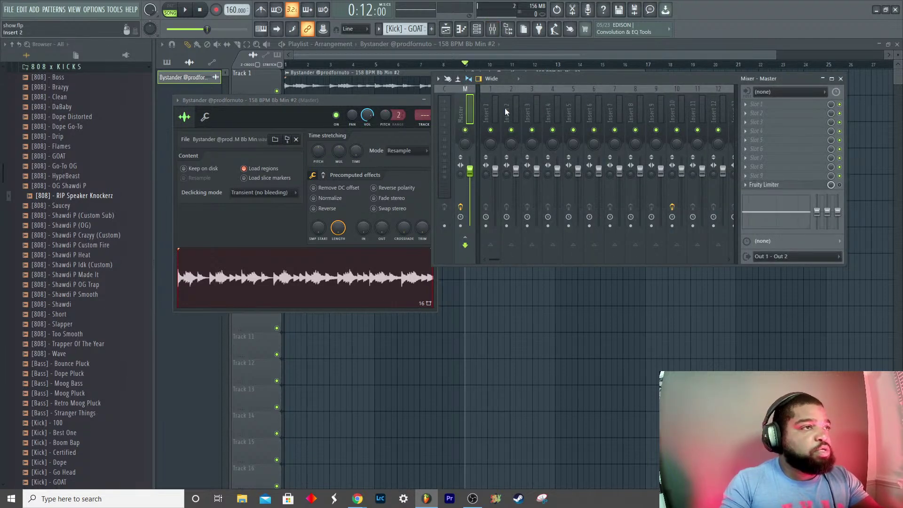
pyautogui.press('space')
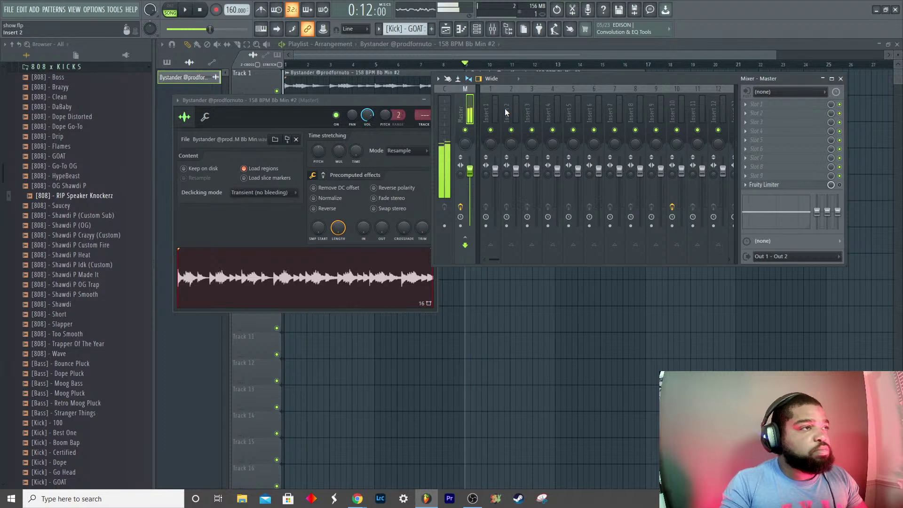
pyautogui.press('space')
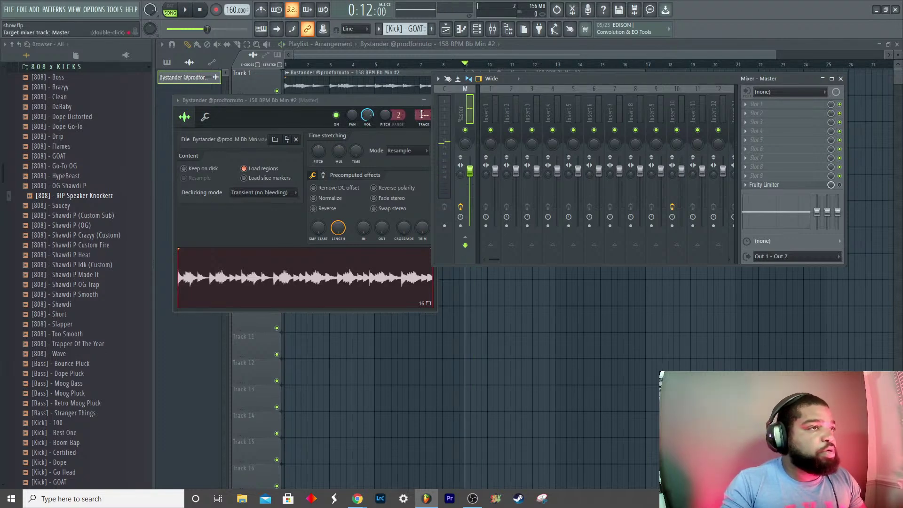
pyautogui.moveTo(424, 115); pyautogui.dragTo(424, 100)
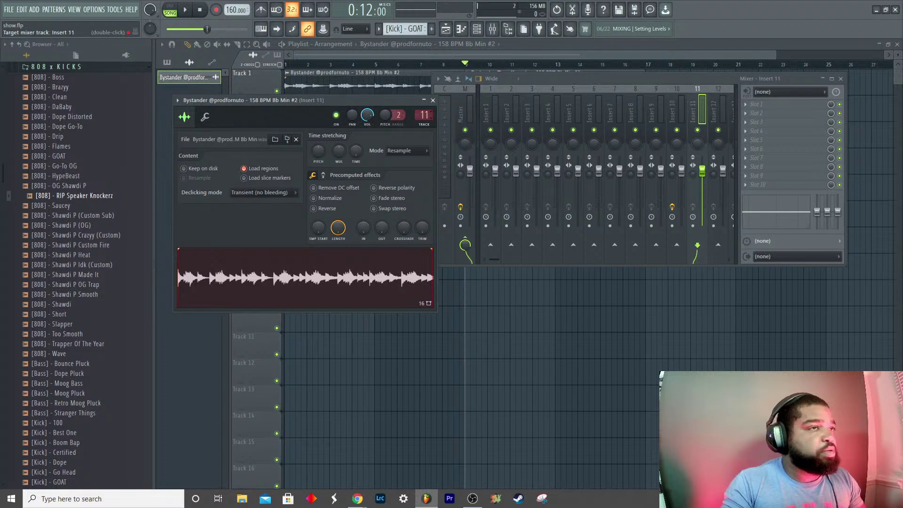
pyautogui.click(433, 100)
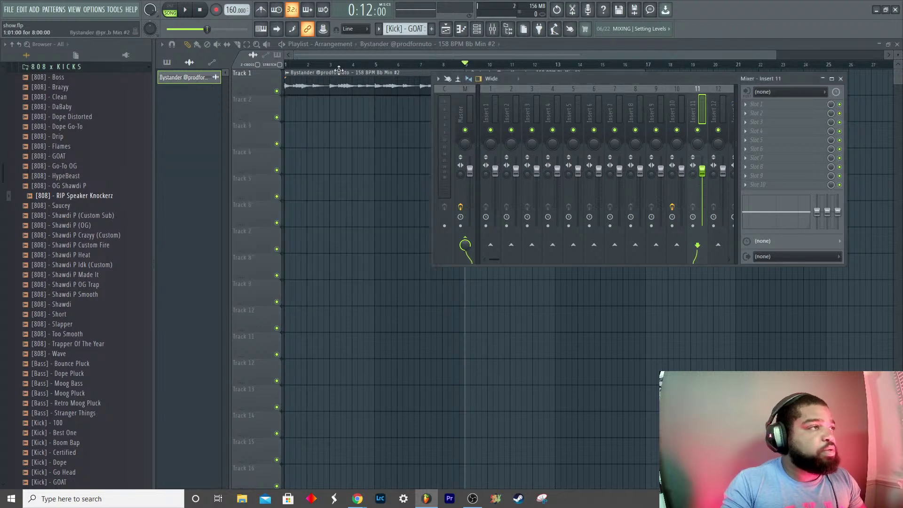
pyautogui.press('F9')
pyautogui.press('space')
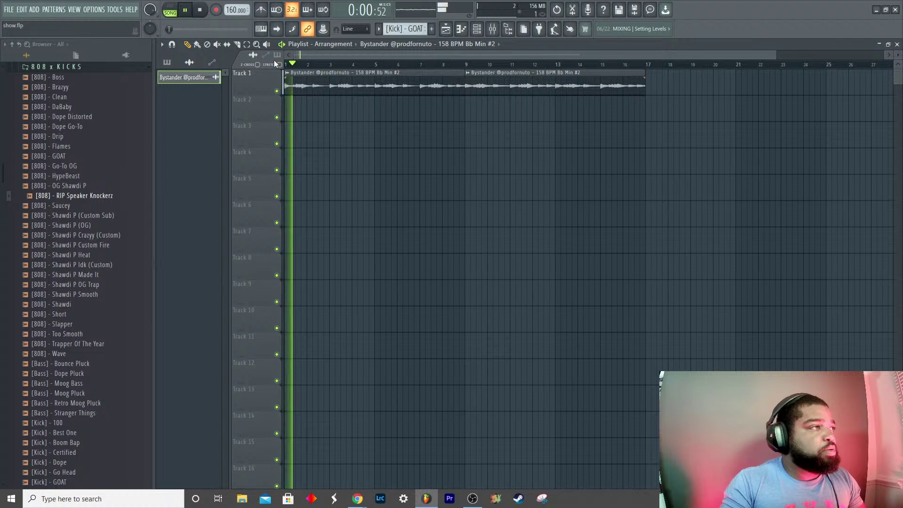
pyautogui.press('space')
# Step: Try moving the second Bystander clip on Track 1 to bar 17 with playback, and undo the move
pyautogui.click(167, 63)
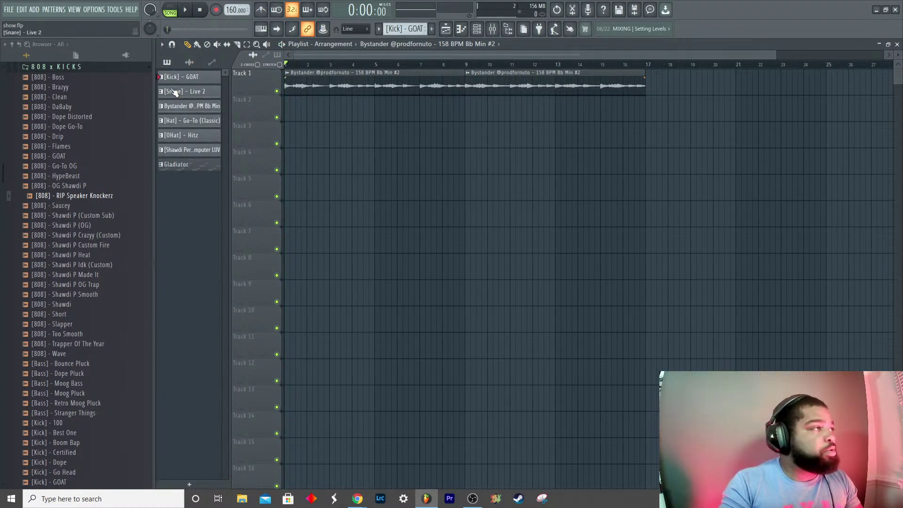
pyautogui.click(191, 79)
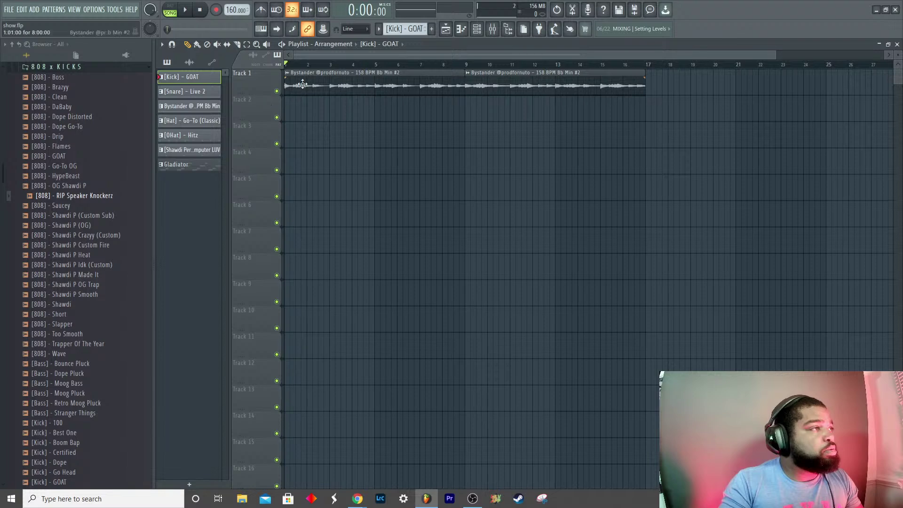
pyautogui.moveTo(489, 73); pyautogui.dragTo(670, 73)
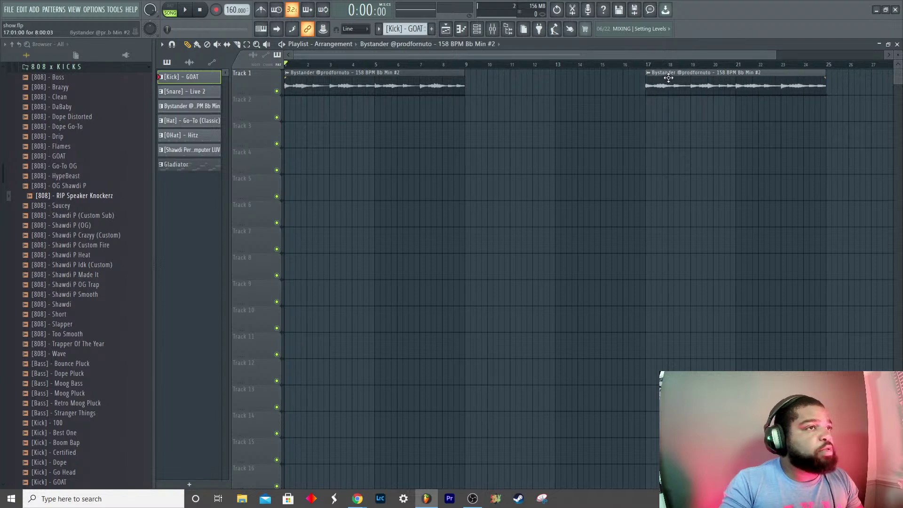
pyautogui.press('space')
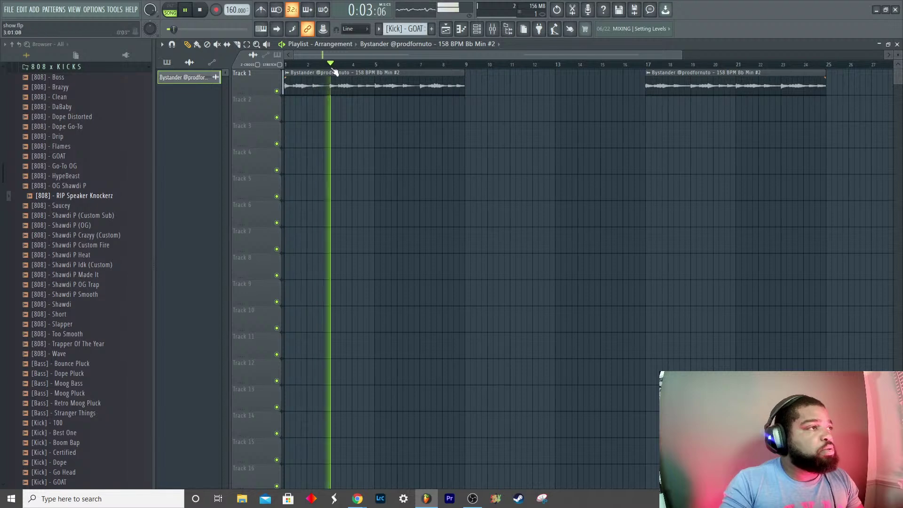
pyautogui.hotkey('ctrl', 'z')
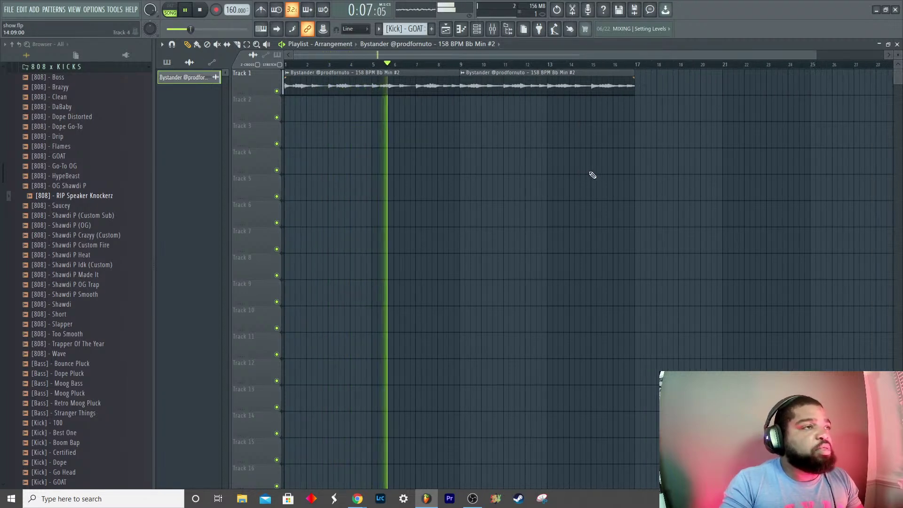
# Step: Move the second Bystander clip down to Track 2 at bar 9 and place another Bystander clip at bar 17 of Track 1
pyautogui.scroll(-2, 591, 176)
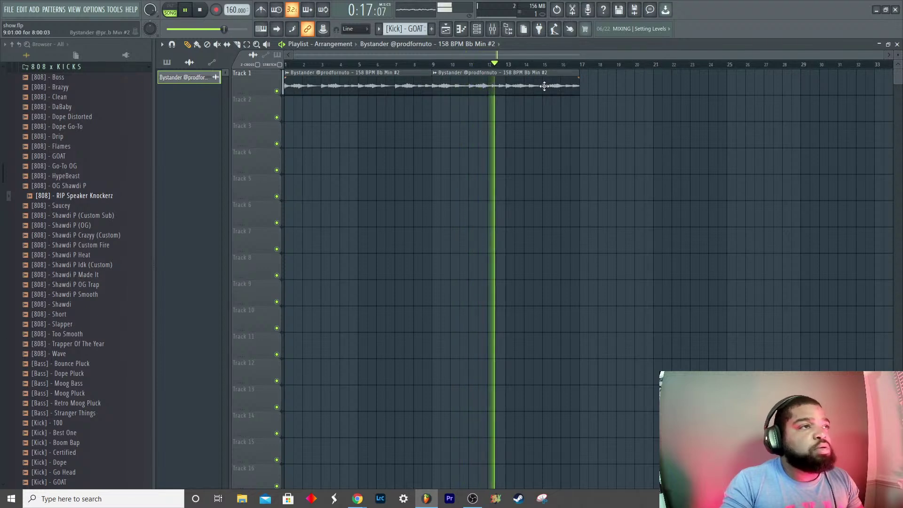
pyautogui.moveTo(533, 91); pyautogui.dragTo(534, 118)
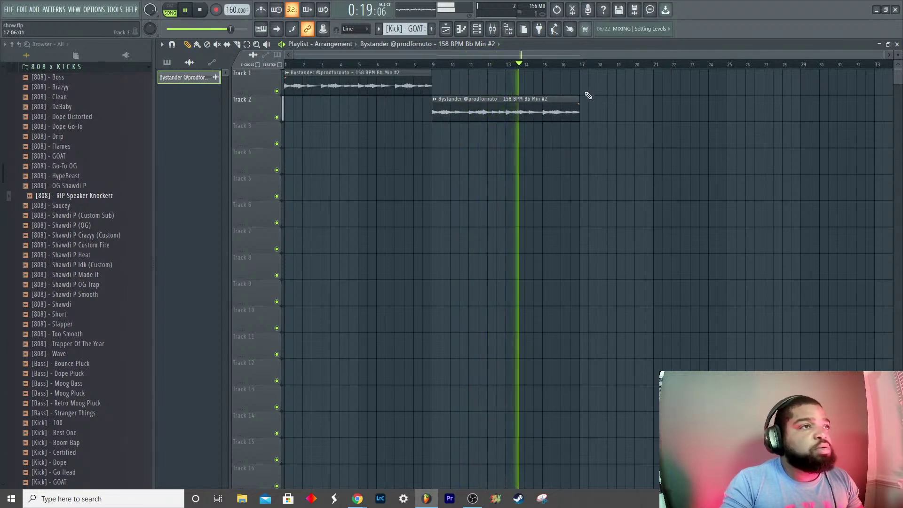
pyautogui.click(586, 89)
# Step: Place the [Kick] - GOAT pattern on Track 3 and the [Snare] - Live 2 pattern on Track 4, both at bar 17
pyautogui.click(167, 61)
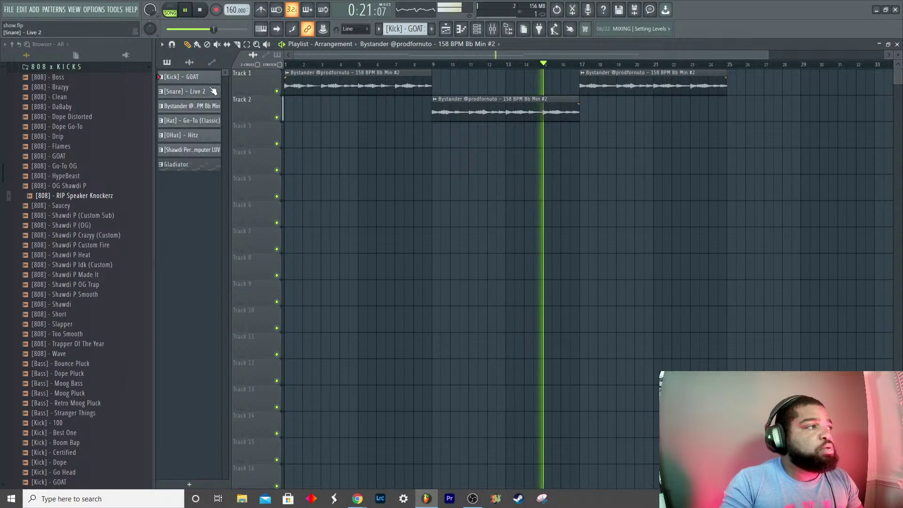
pyautogui.click(585, 134)
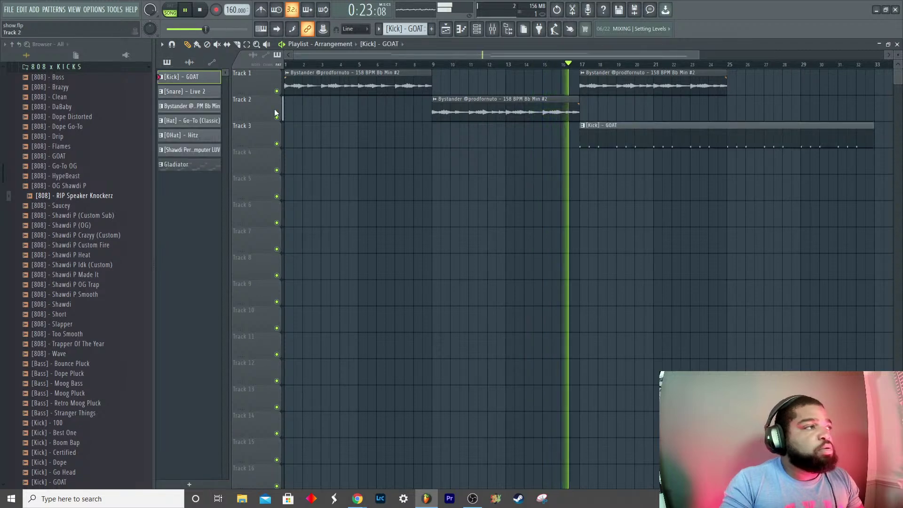
pyautogui.click(186, 92)
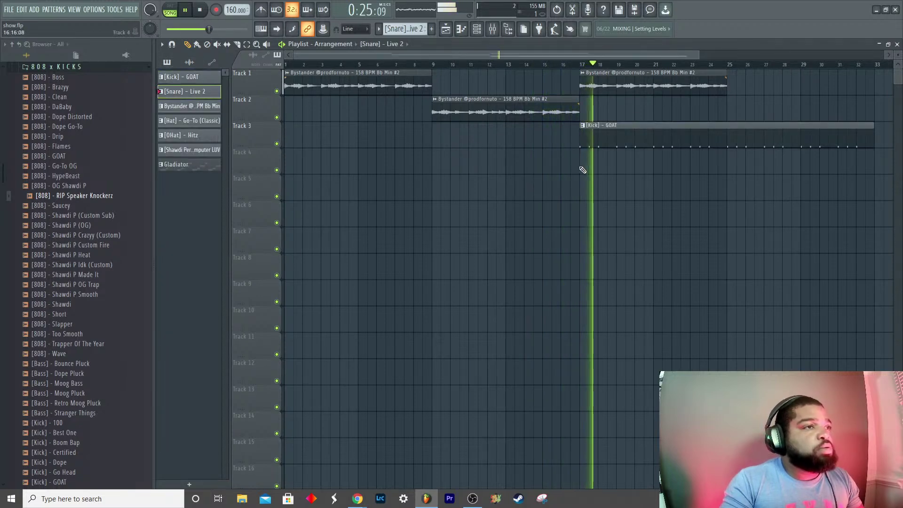
pyautogui.click(585, 160)
pyautogui.press('space')
# Step: Place Bystander audio clips at bars 17 and 25 of Track 1 and play the arrangement from bar 17
pyautogui.click(617, 86)
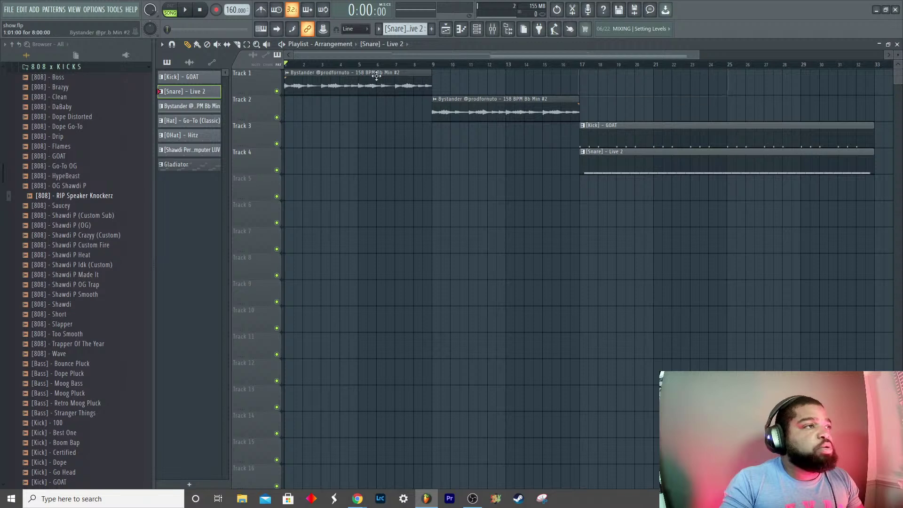
pyautogui.click(578, 63)
pyautogui.press('space')
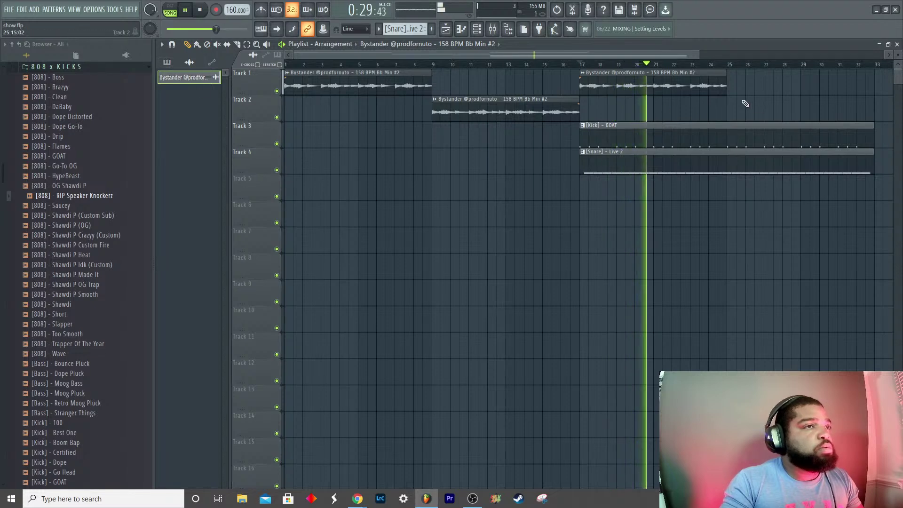
pyautogui.click(729, 85)
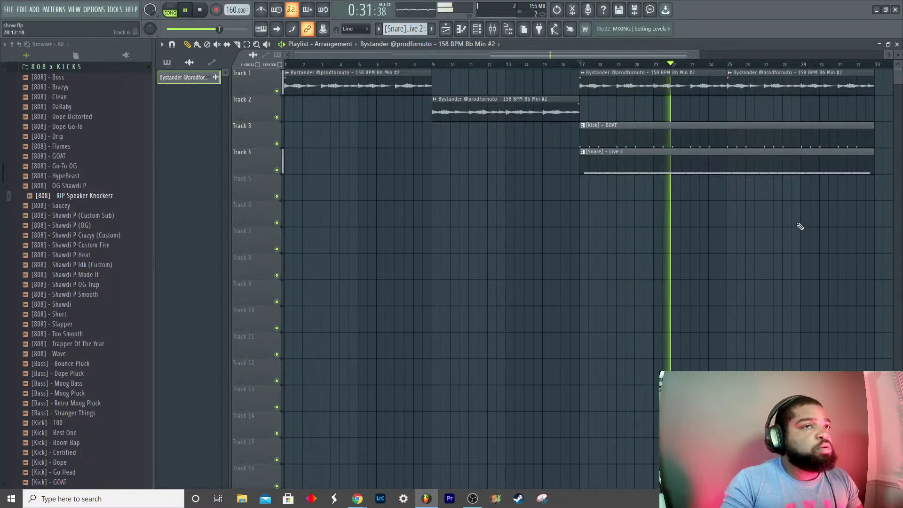
pyautogui.scroll(-5, 801, 227)
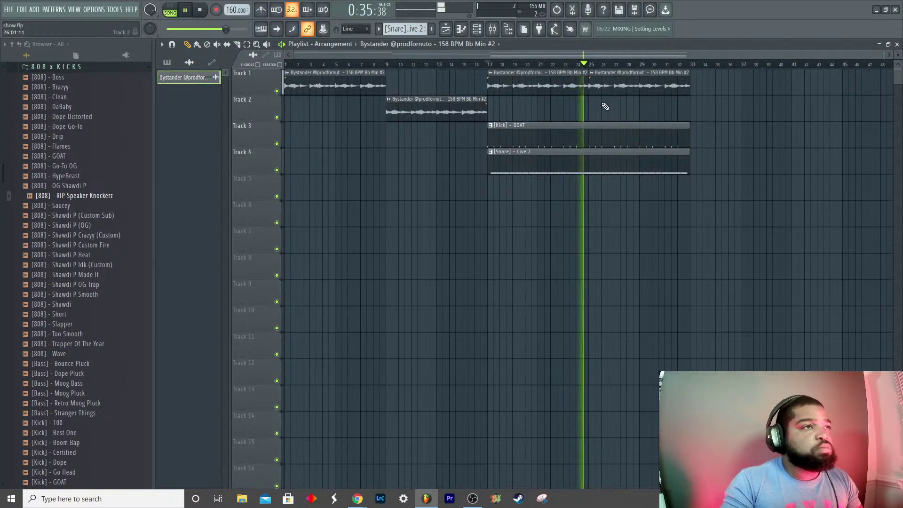
pyautogui.press('space')
# Step: Place the [Hat] - Go-To (Classic) pattern on Track 2 at bar 17 and trim its start to bar 25
pyautogui.click(167, 62)
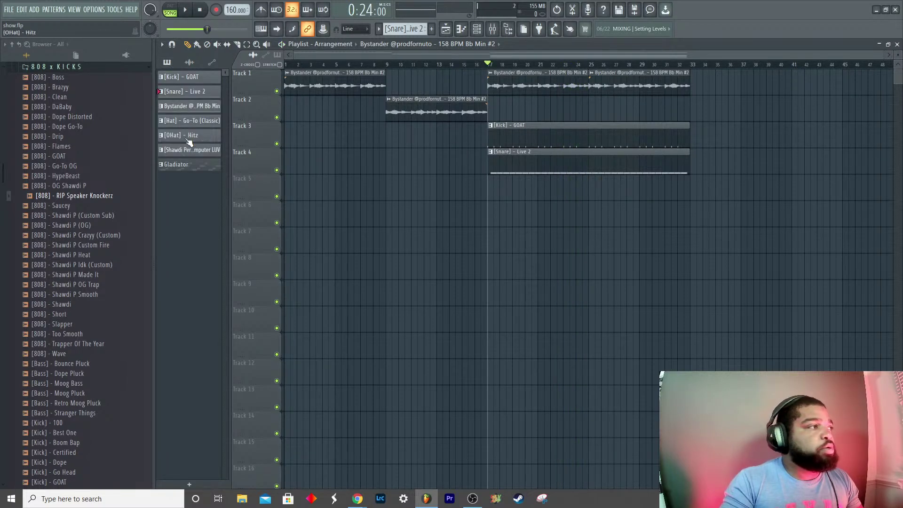
pyautogui.click(189, 121)
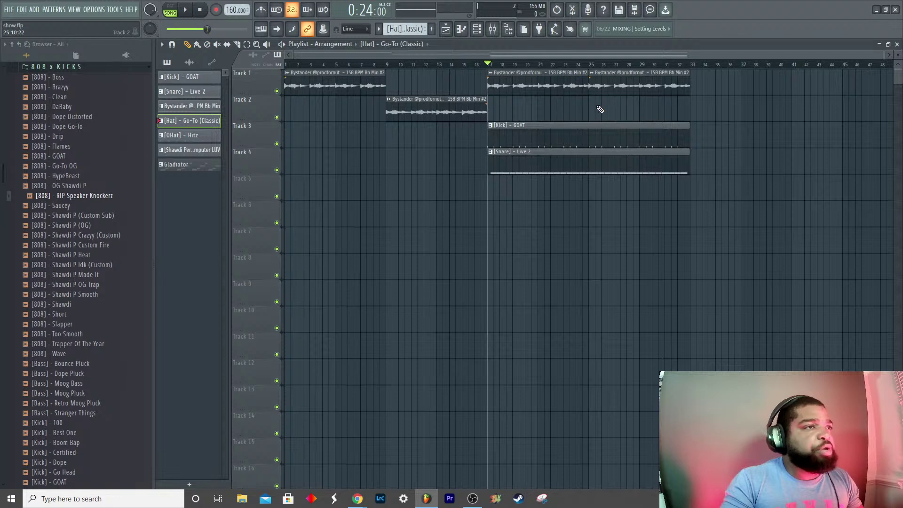
pyautogui.click(591, 117)
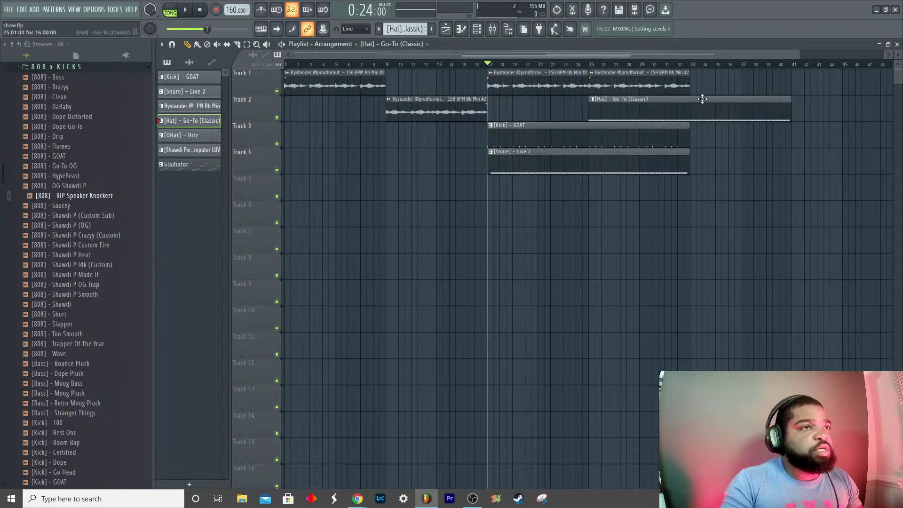
pyautogui.moveTo(703, 99); pyautogui.dragTo(596, 113)
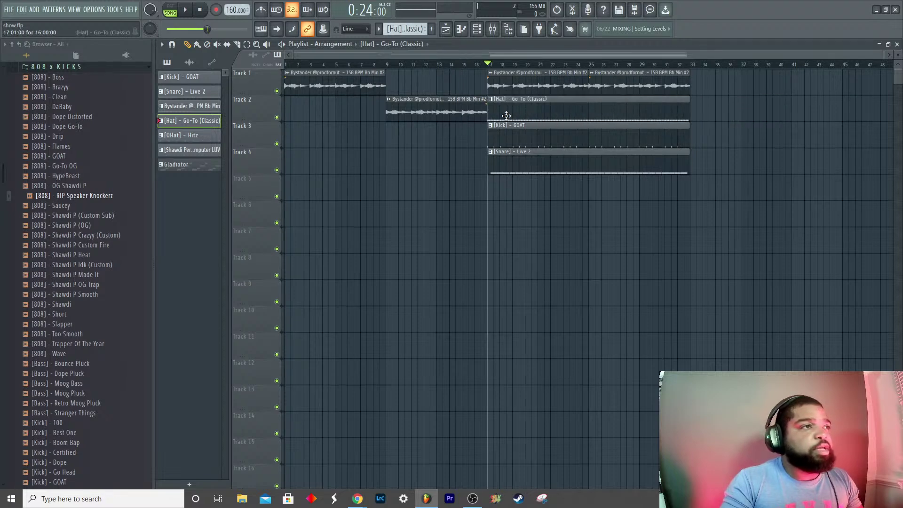
pyautogui.moveTo(491, 110); pyautogui.dragTo(591, 101)
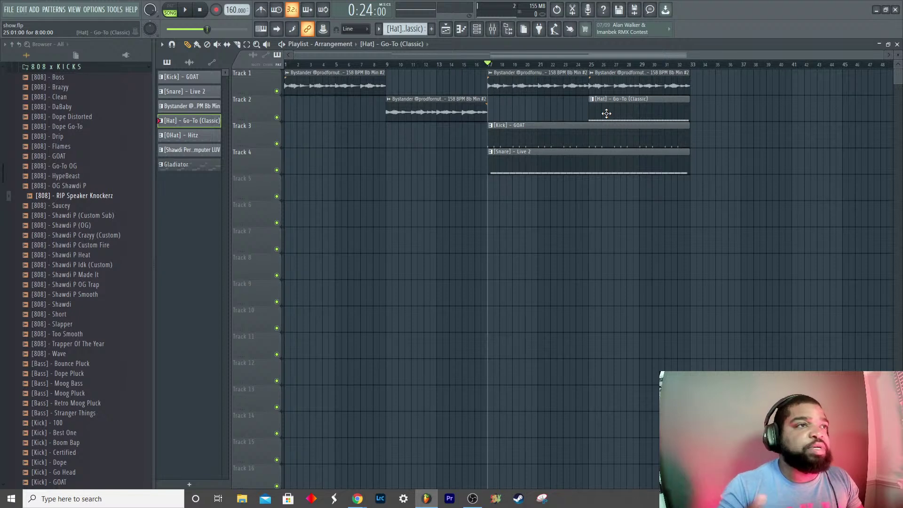
# Step: Save the project while playing from bar 17, and shorten the [Snare] - Live 2 clip on Track 4 to end at bar 32
pyautogui.press('space')
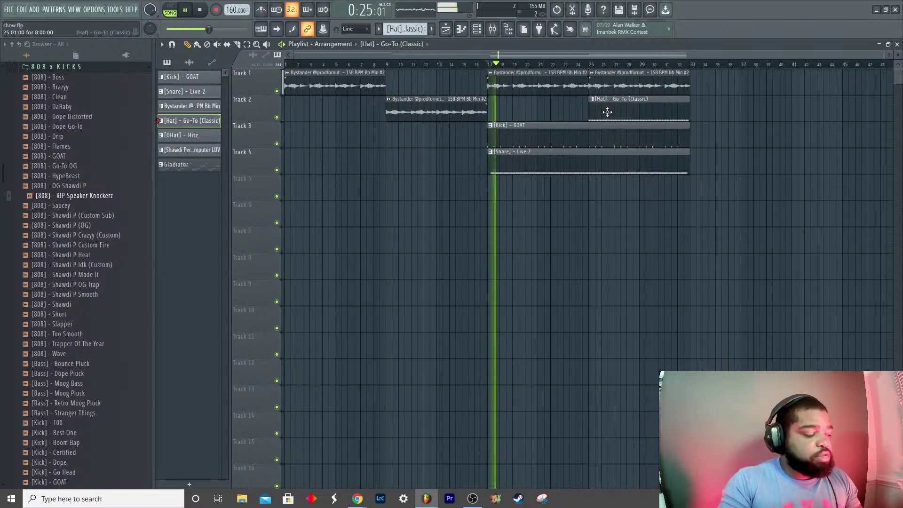
pyautogui.hotkey('ctrl', 's')
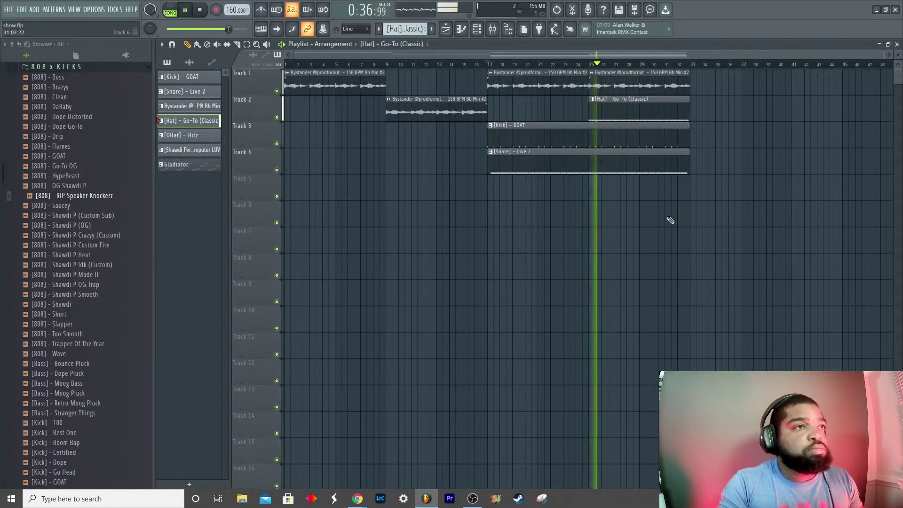
pyautogui.scroll(1, 671, 221)
pyautogui.scroll(-1, 671, 221)
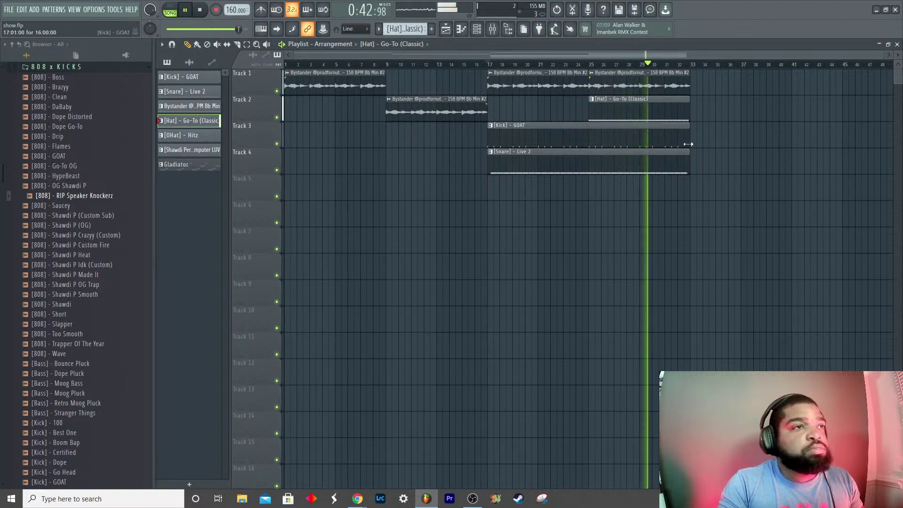
pyautogui.moveTo(689, 163); pyautogui.dragTo(678, 162)
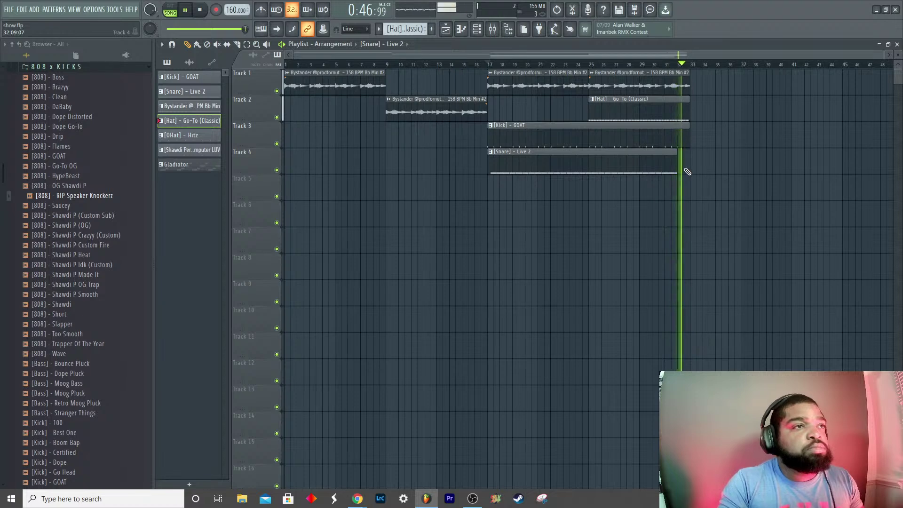
pyautogui.press('space')
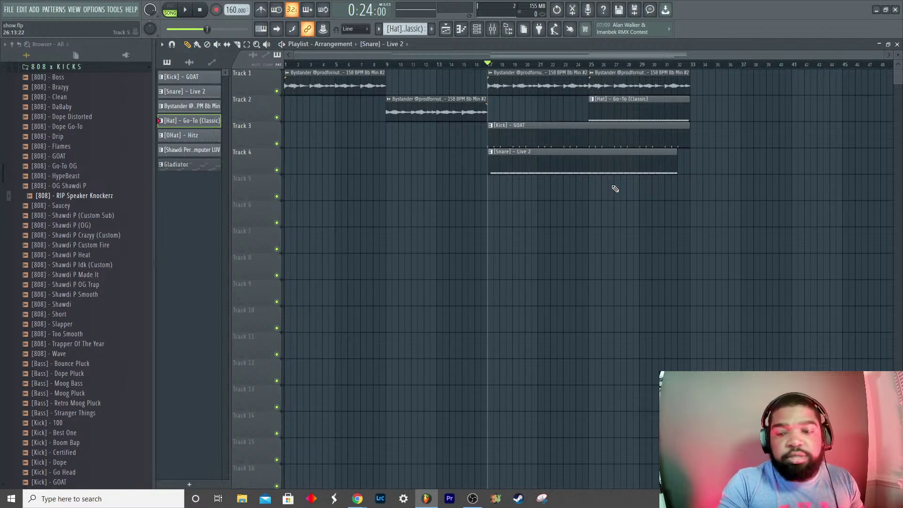
pyautogui.moveTo(616, 188); pyautogui.dragTo(640, 94)
pyautogui.click(672, 123)
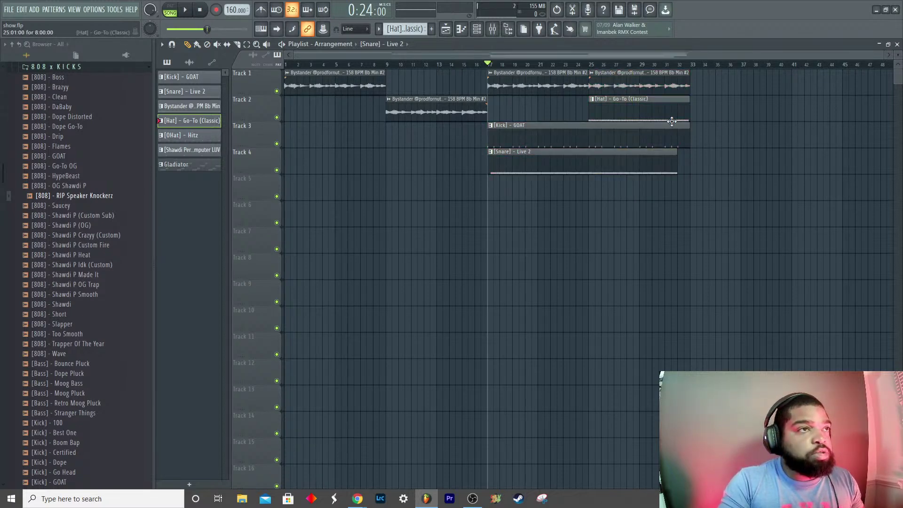
# Step: Place the [Kick] - GOAT pattern on Track 3 and the [Hat] - Go-To (Classic) pattern on Track 2, both at bar 33
pyautogui.click(697, 136)
pyautogui.click(682, 109)
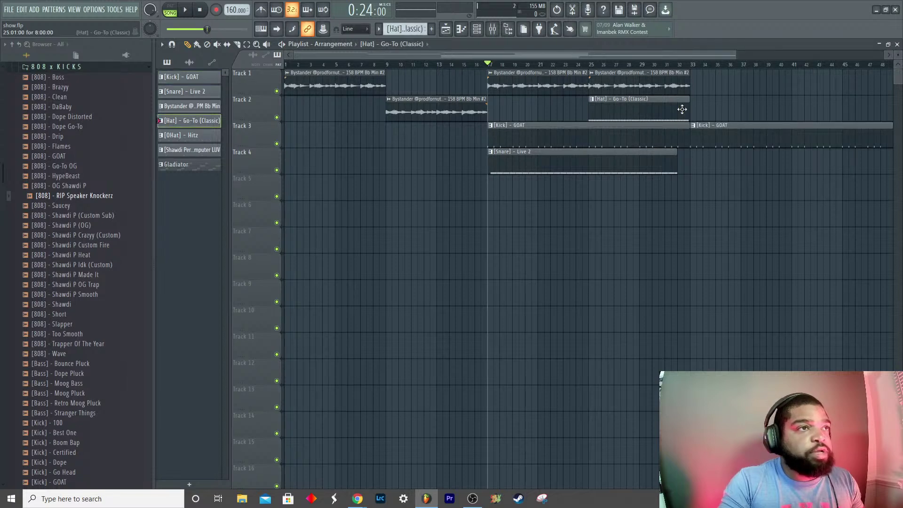
pyautogui.click(692, 110)
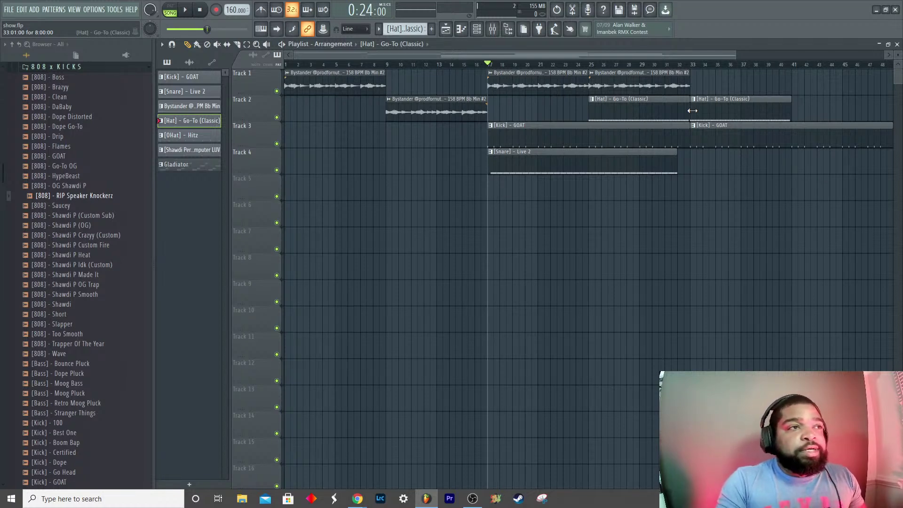
# Step: Extend the [Snare] - Live 2 clip on Track 4 to bar 33 and add a [Hat] - Go-To (Classic) clip at bar 41 of Track 2
pyautogui.moveTo(677, 157); pyautogui.dragTo(683, 158)
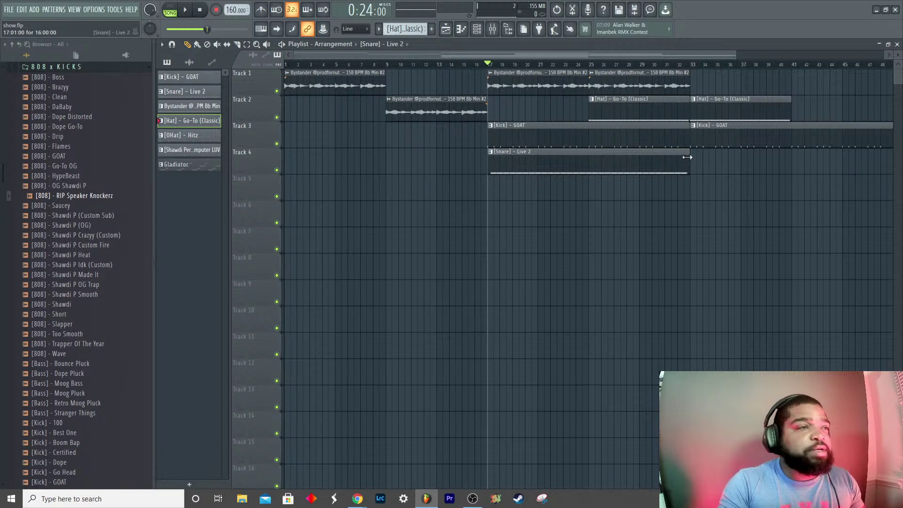
pyautogui.scroll(-2, 728, 200)
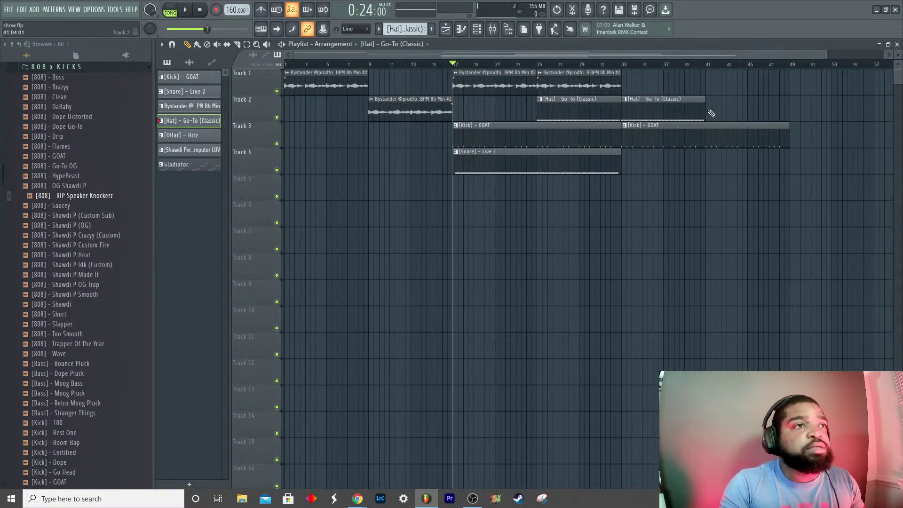
pyautogui.click(709, 112)
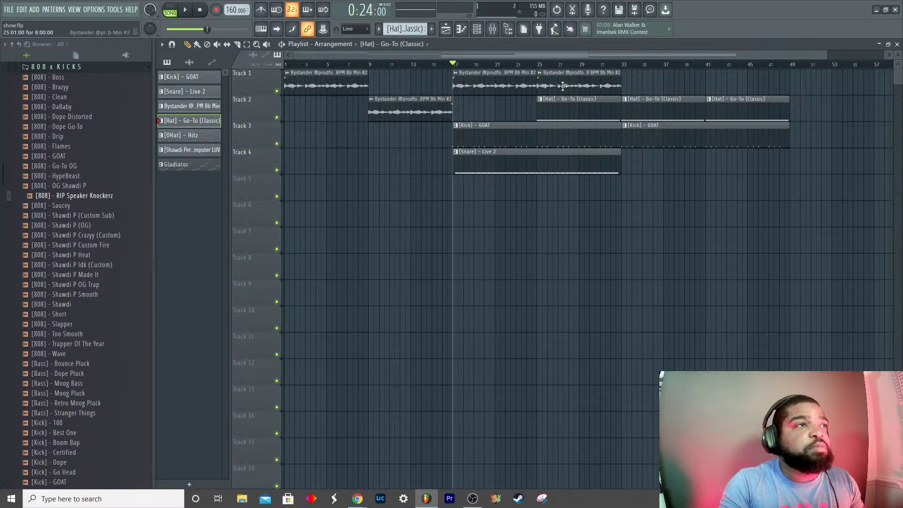
# Step: Place Bystander audio clips at bars 33 and 41 of Track 1
pyautogui.click(562, 86)
pyautogui.click(623, 85)
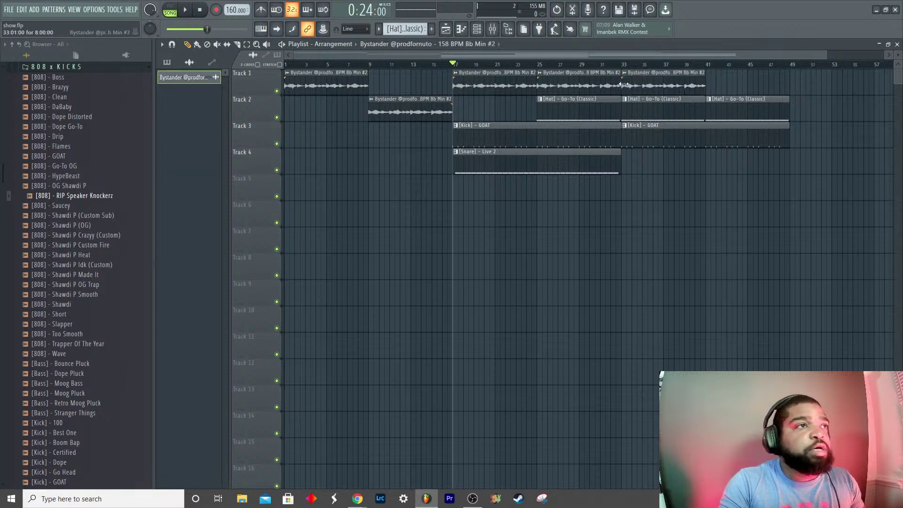
pyautogui.click(710, 87)
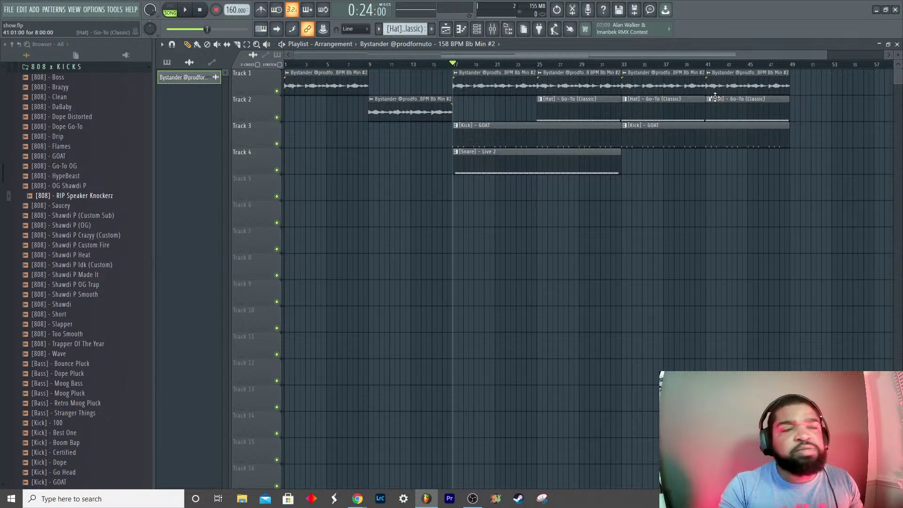
# Step: Place a second [Snare] - Live 2 clip at bar 33 of Track 4 and shorten the first one to end at bar 32
pyautogui.click(603, 161)
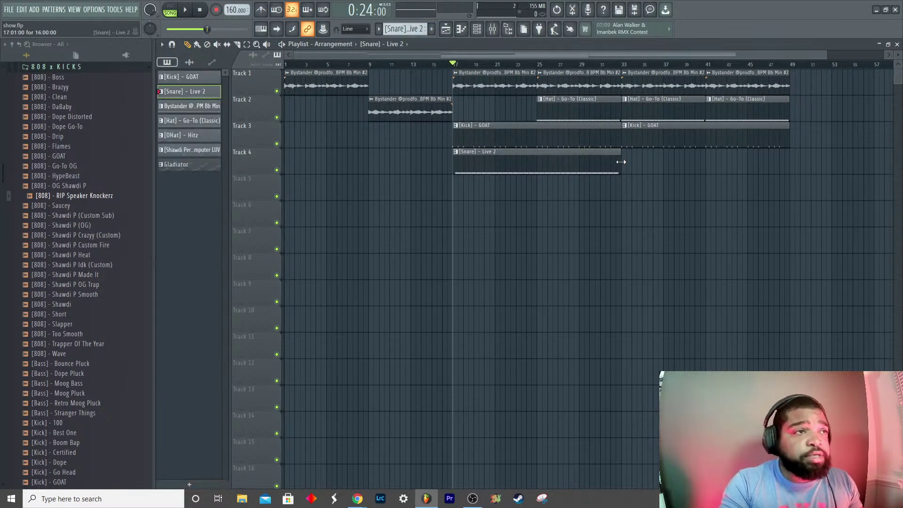
pyautogui.click(627, 165)
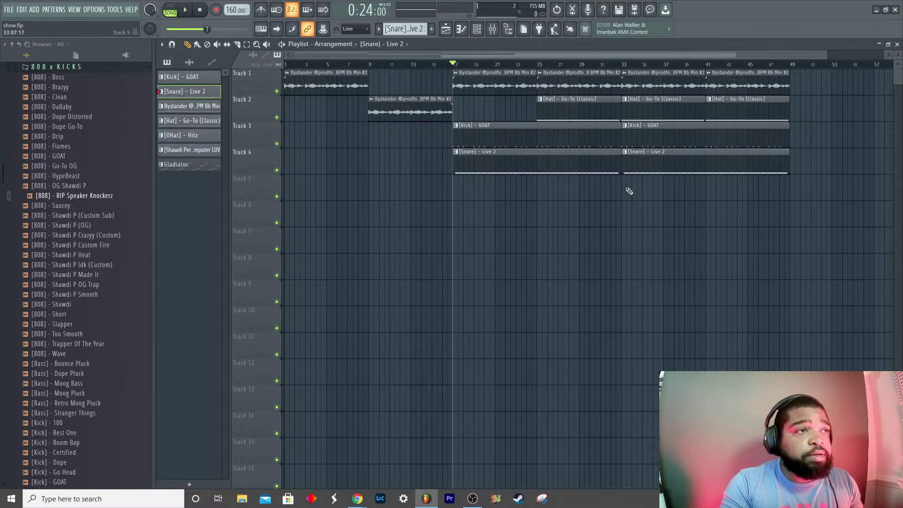
pyautogui.keyDown('ctrl'); pyautogui.scroll(4, 629, 191); pyautogui.keyUp('ctrl')
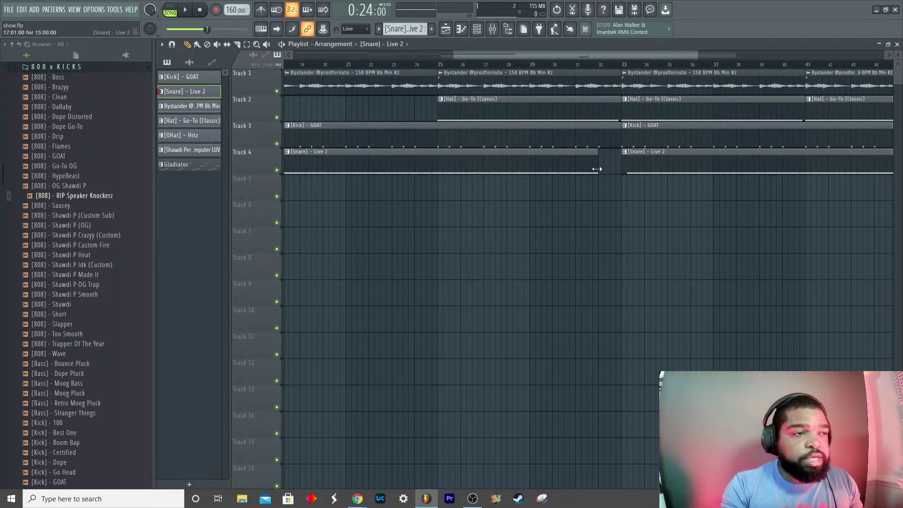
pyautogui.keyDown('ctrl'); pyautogui.scroll(-4, 630, 268); pyautogui.keyUp('ctrl')
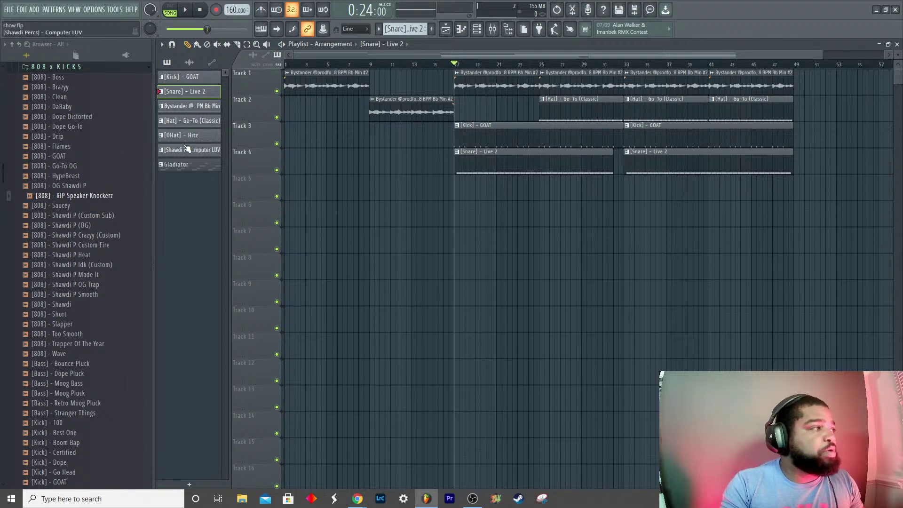
# Step: Place the Gladiator pattern at bar 33 of Track 5 and, during playback, shorten the second [Kick] - GOAT clip to end at bar 41
pyautogui.click(625, 191)
pyautogui.press('space')
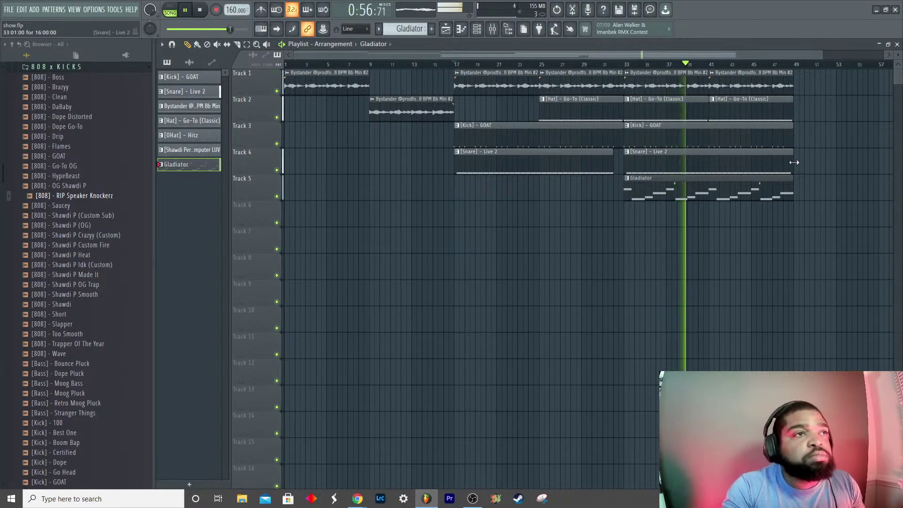
pyautogui.moveTo(793, 141); pyautogui.dragTo(708, 141)
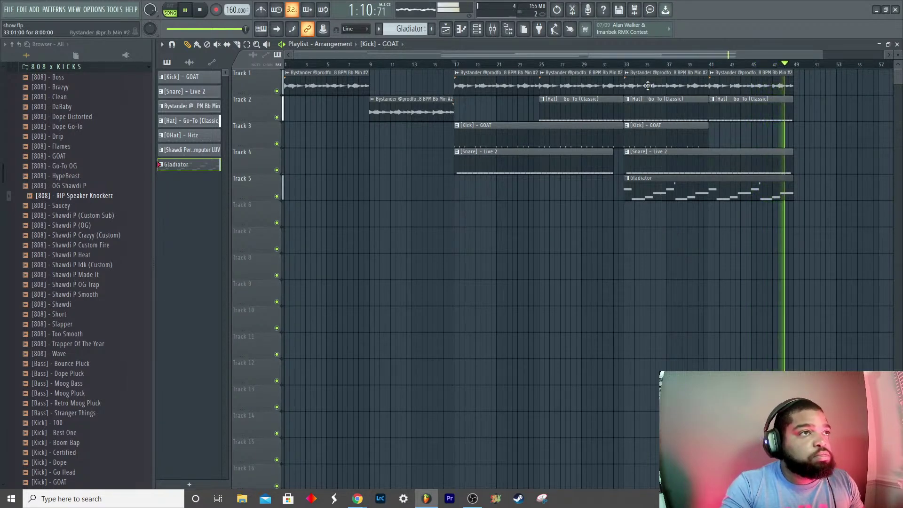
pyautogui.press('space')
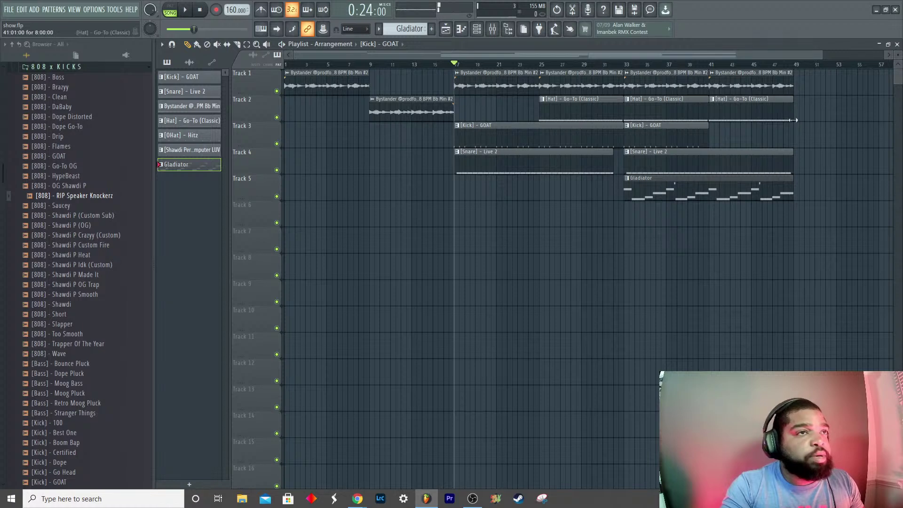
# Step: Trim the ends of the last [Hat] - Go-To (Classic) and [Snare] - Live 2 clips to just after bar 48 and play from bar 41
pyautogui.scroll(4, 793, 121)
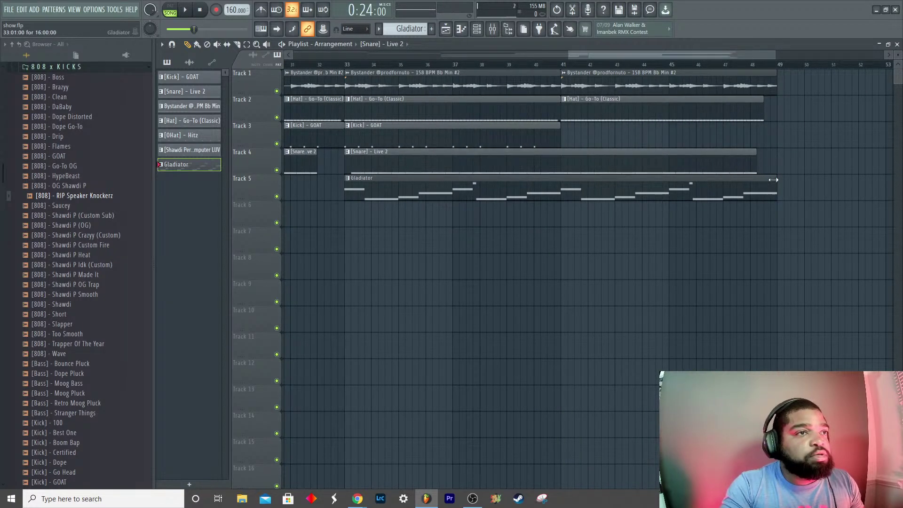
pyautogui.click(563, 66)
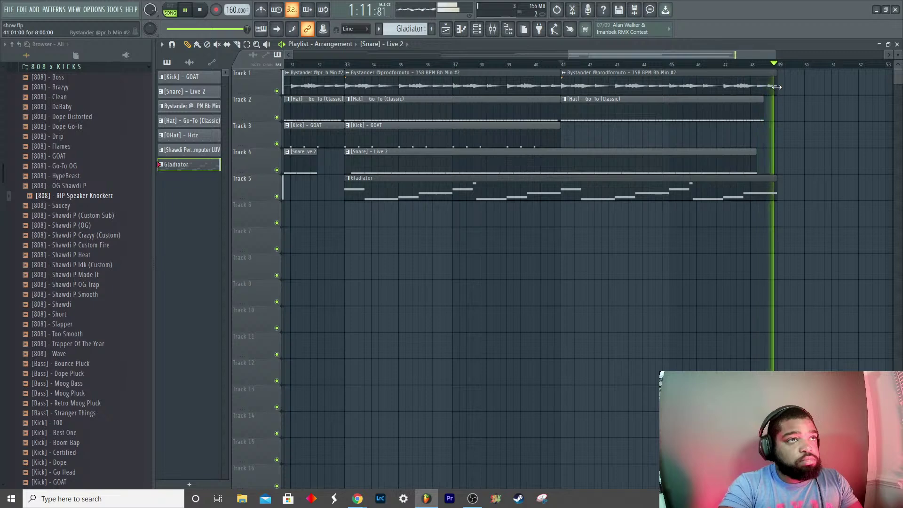
# Step: Play back the section from bar 41 and try extending the last hat clip and the snare clip to the start of bar 49
pyautogui.press('space')
pyautogui.press('space')
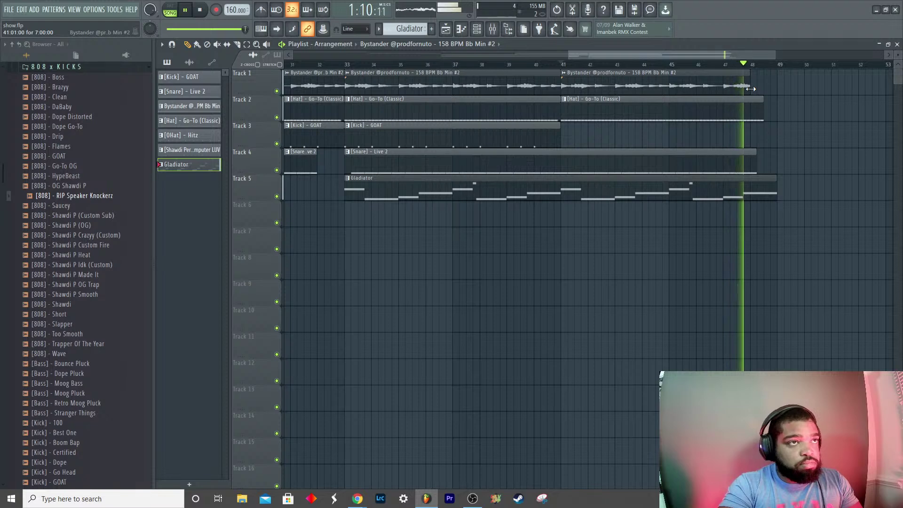
pyautogui.press('space')
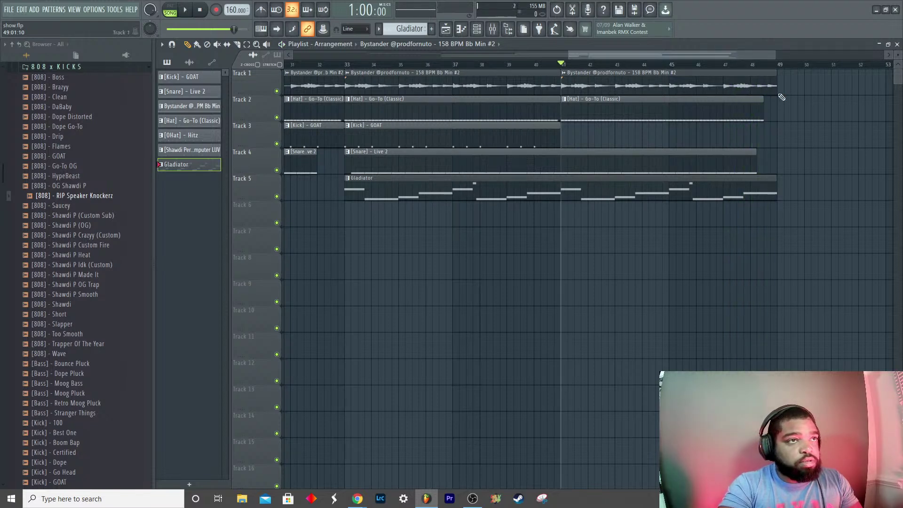
pyautogui.press('space')
pyautogui.moveTo(763, 103); pyautogui.dragTo(778, 109)
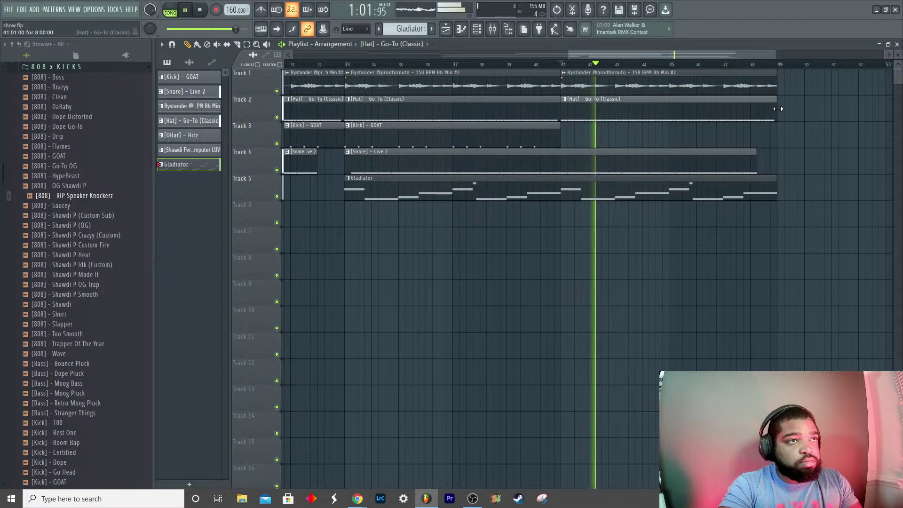
pyautogui.moveTo(756, 155); pyautogui.dragTo(778, 155)
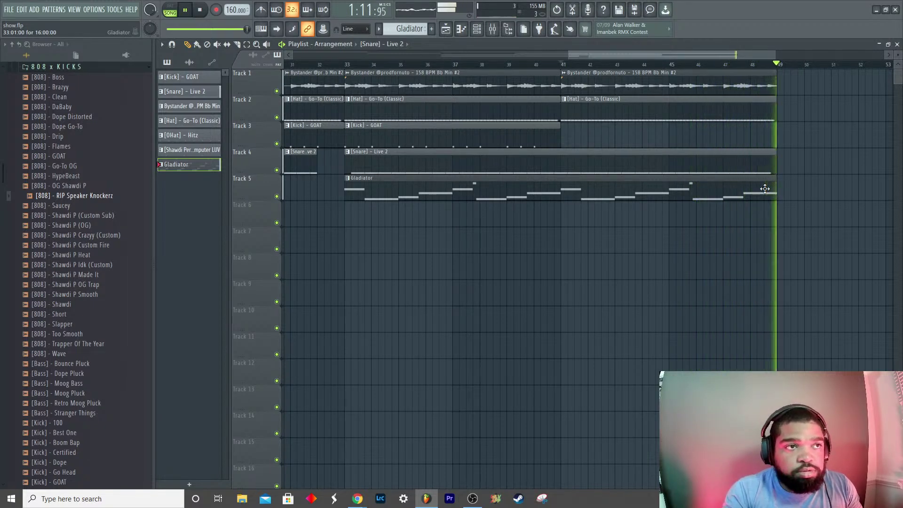
# Step: Trim the last hat clip to a length of 7:04:00 with the snare clip ending at the same point, and play back the section's ending
pyautogui.press('space')
pyautogui.moveTo(775, 169); pyautogui.dragTo(758, 169)
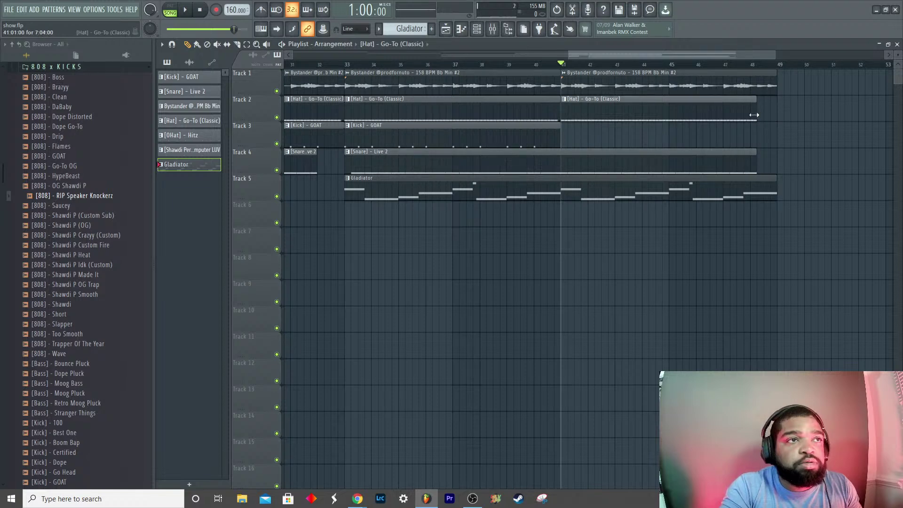
pyautogui.press('space')
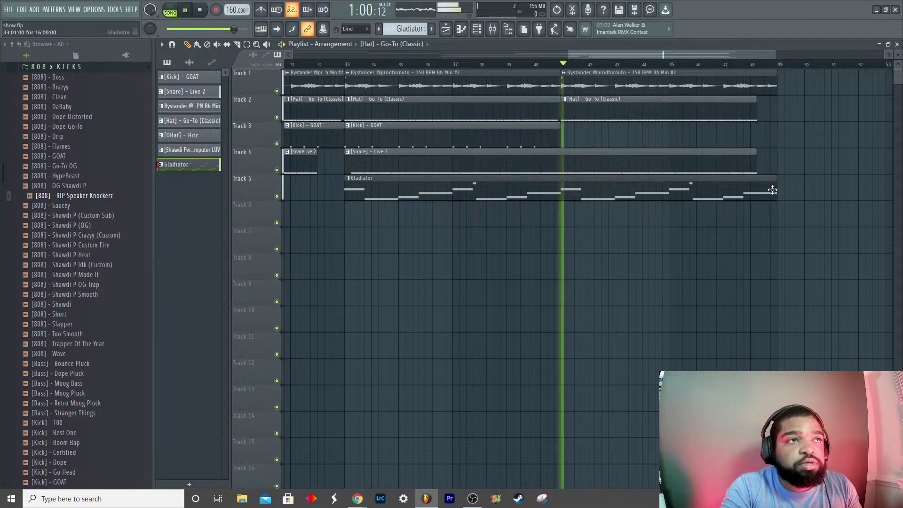
pyautogui.press('space')
pyautogui.press('space')
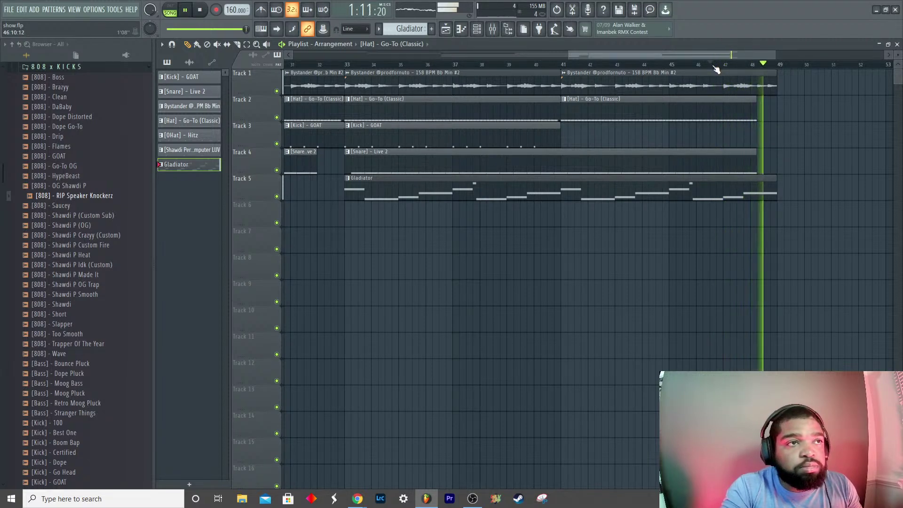
pyautogui.press('space')
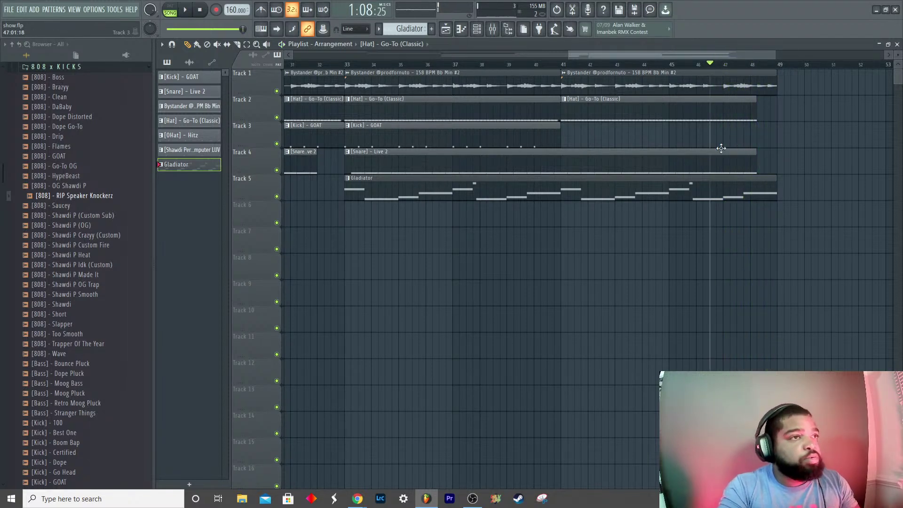
# Step: Add two more Bystander melody clips to Track 1 at bars 49 and 57
pyautogui.scroll(-5, 449, 282)
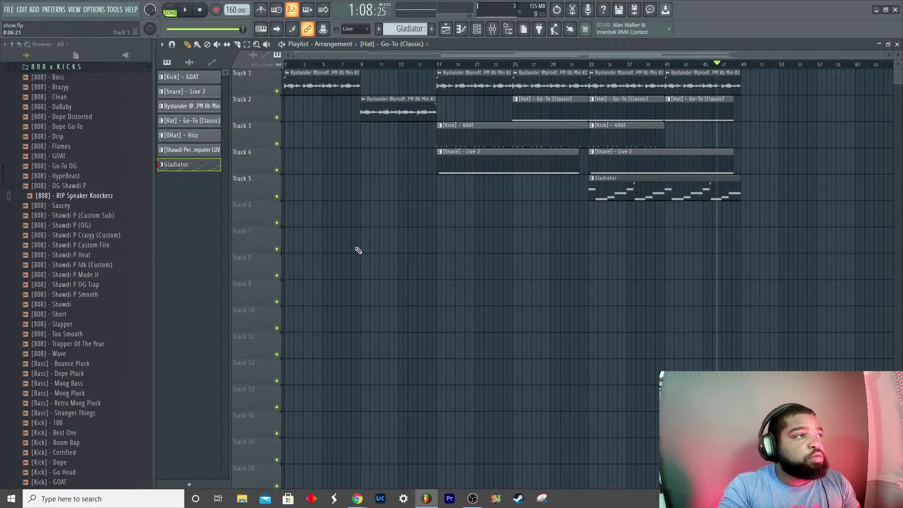
pyautogui.click(377, 107)
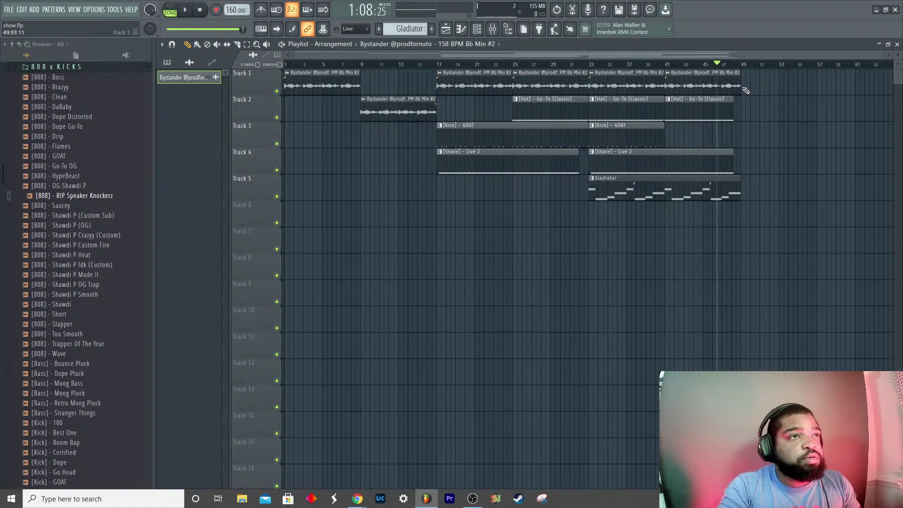
pyautogui.click(744, 88)
pyautogui.click(819, 84)
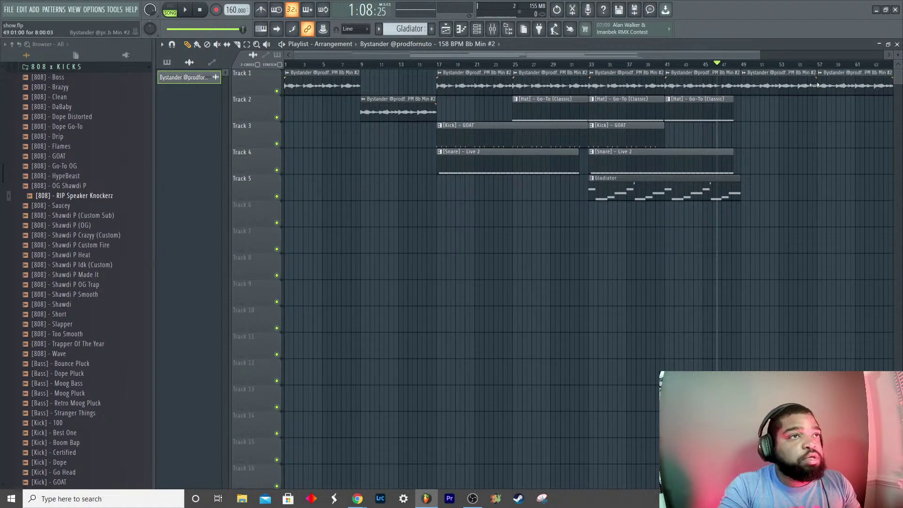
# Step: Play back the arrangement from bar 49 to hear the melody-only section
pyautogui.keyDown('ctrl'); pyautogui.scroll(-1, 777, 138); pyautogui.keyUp('ctrl')
pyautogui.click(728, 65)
pyautogui.press('space')
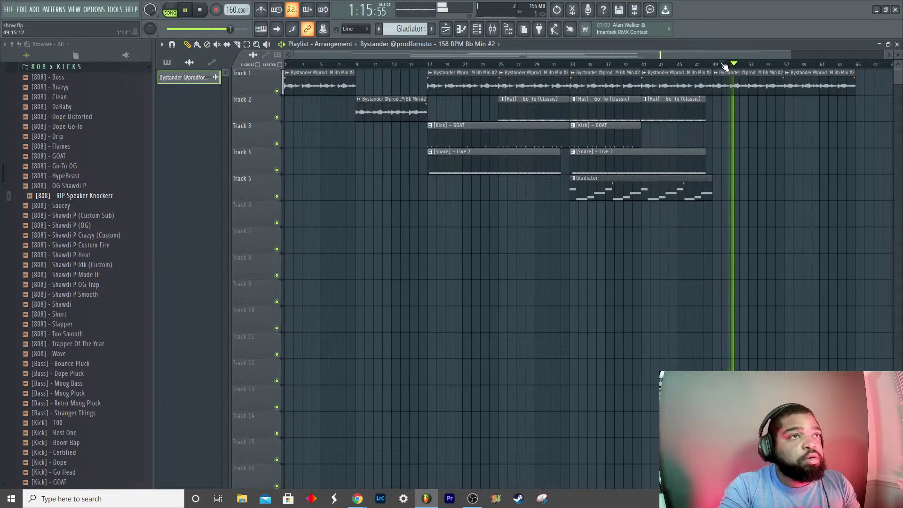
pyautogui.press('space')
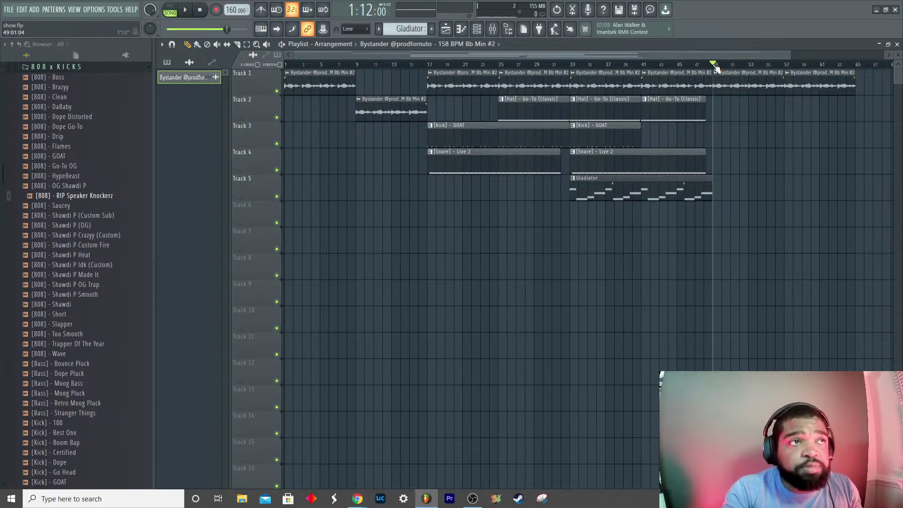
pyautogui.press('space')
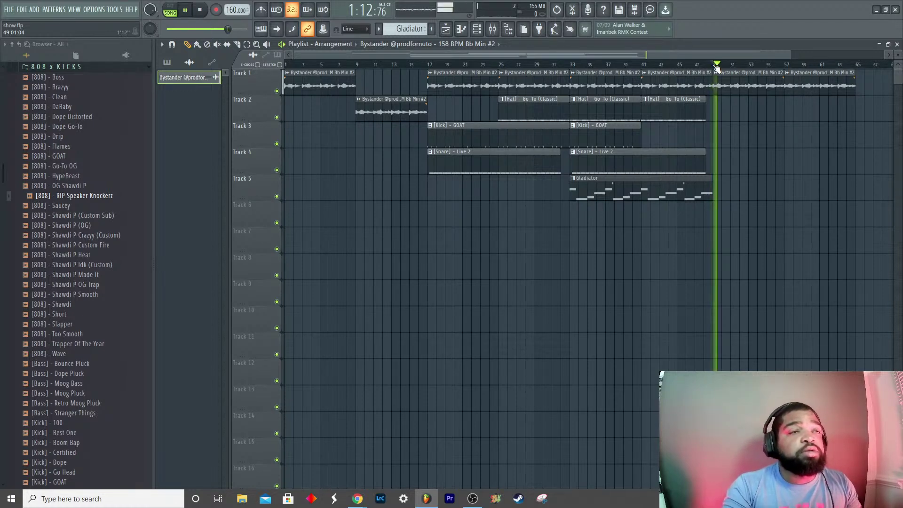
# Step: Place an eight-bar Gladiator clip on Track 5 at bar 57 and stop playback
pyautogui.scroll(-3, 792, 273)
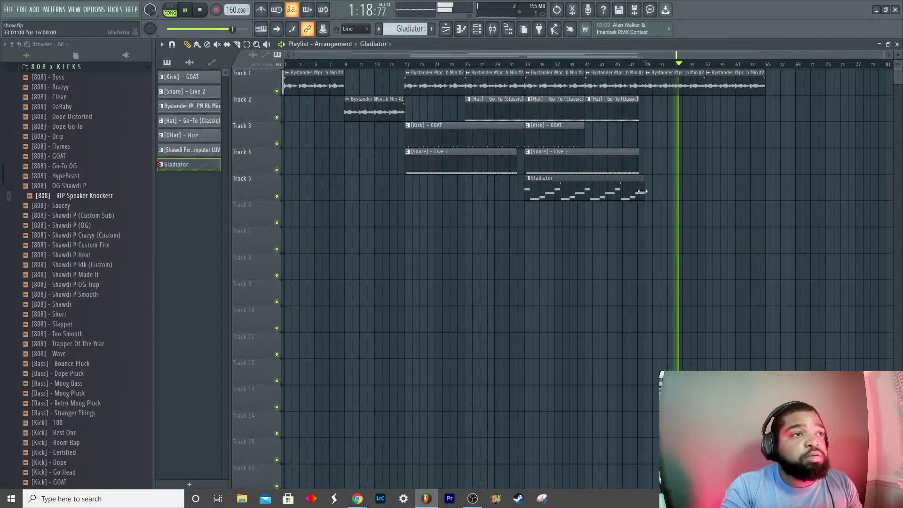
pyautogui.moveTo(651, 193); pyautogui.dragTo(710, 192)
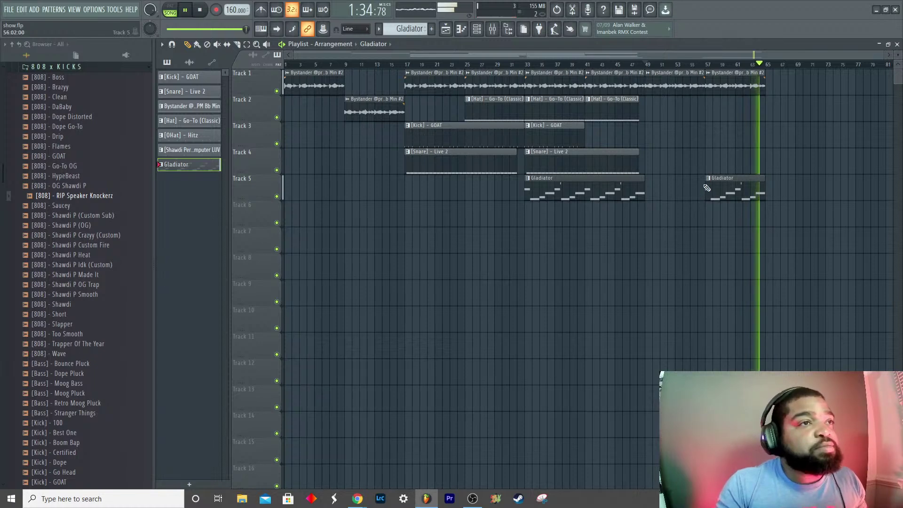
pyautogui.press('space')
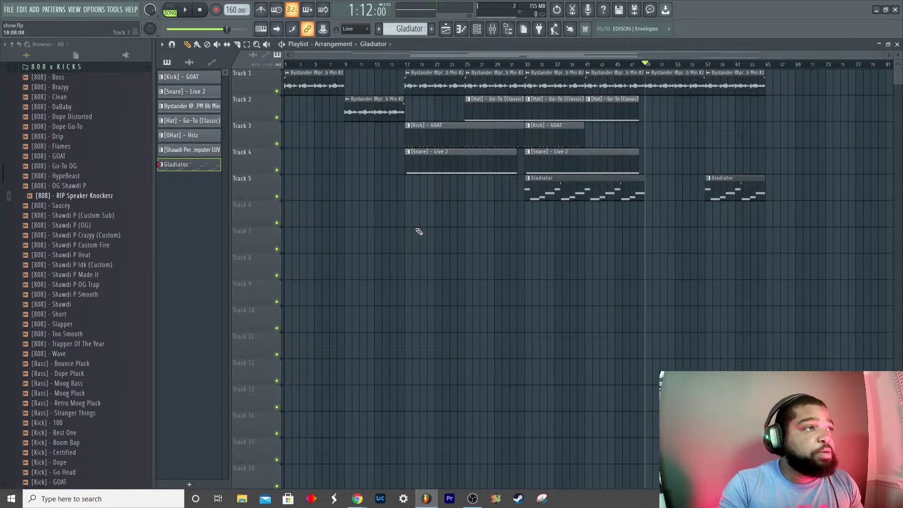
# Step: Duplicate all clips on Tracks 1 to 5 between bars 17 and 49 so the copy starts at bar 65
pyautogui.moveTo(417, 233); pyautogui.dragTo(617, 74)
pyautogui.moveTo(434, 76); pyautogui.dragTo(800, 93)
pyautogui.scroll(-4, 793, 274)
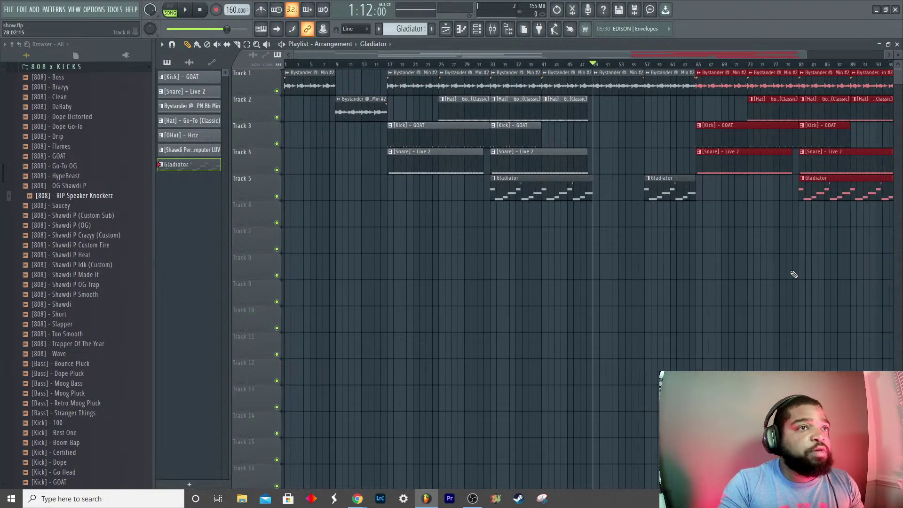
pyautogui.click(796, 276)
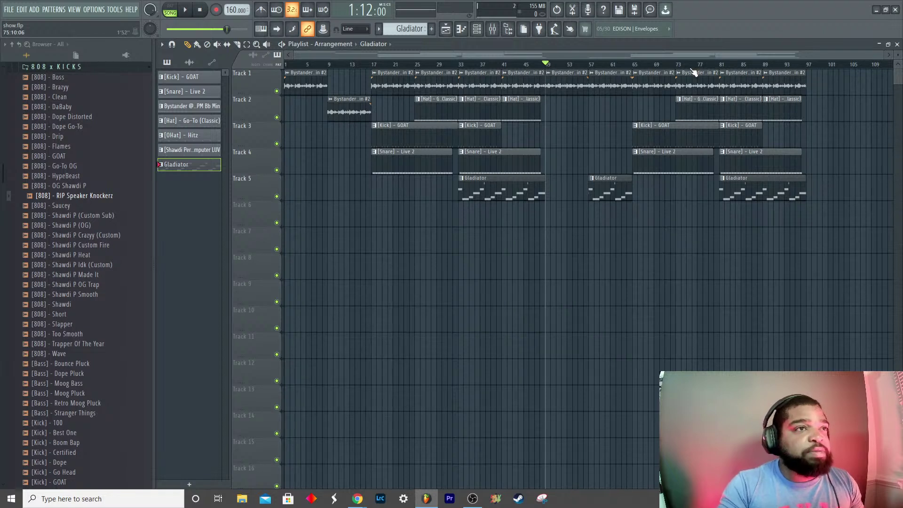
# Step: Duplicate the melody and Gladiator clips between bars 49 and 65 so the copy starts at bar 97
pyautogui.moveTo(553, 225); pyautogui.dragTo(819, 73)
pyautogui.scroll(-2, 800, 207)
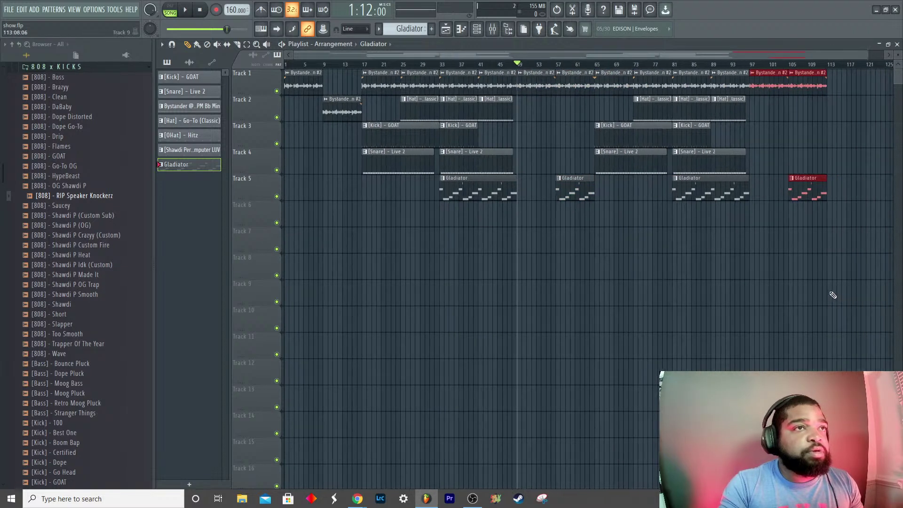
pyautogui.click(829, 275)
# Step: Add one more Bystander melody clip to Track 1 at bar 113
pyautogui.click(800, 79)
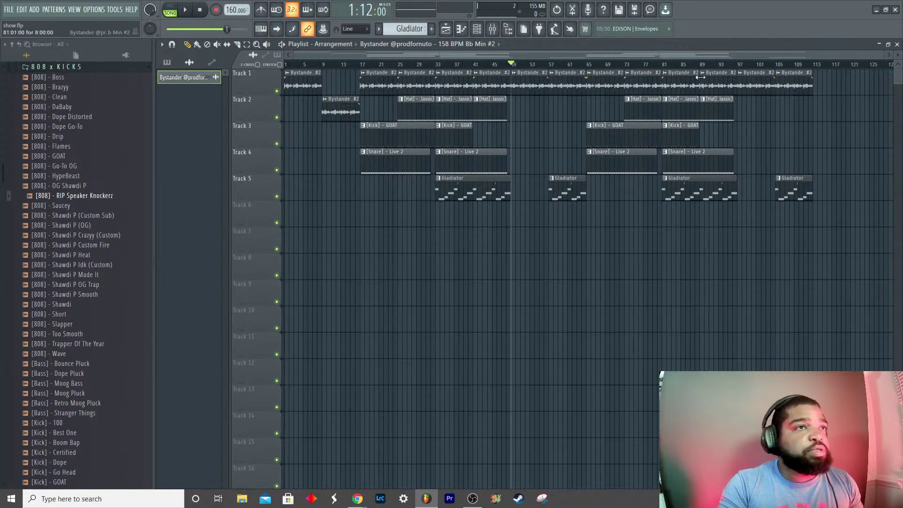
pyautogui.click(819, 84)
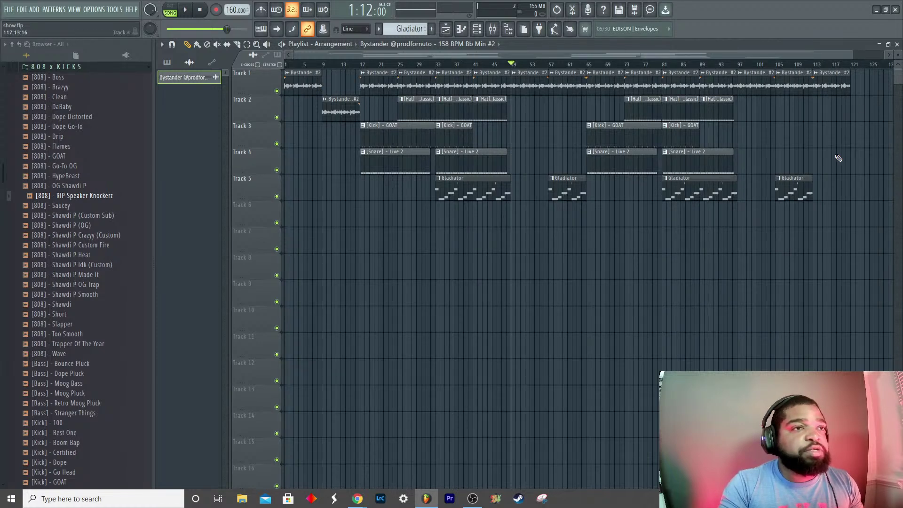
pyautogui.moveTo(850, 94)
pyautogui.mouseDown()
pyautogui.moveTo(873, 96)
pyautogui.moveTo(837, 96)
pyautogui.moveTo(853, 98)
pyautogui.mouseUp()
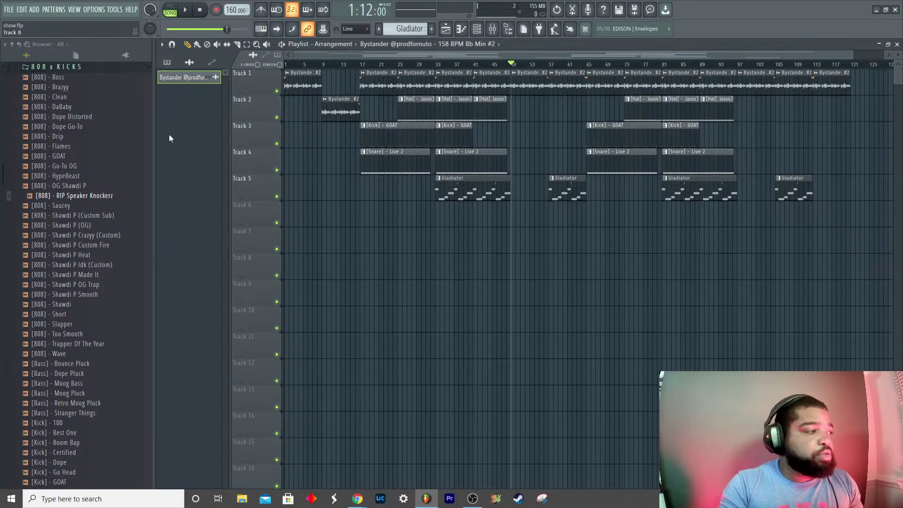
# Step: Create a new empty pattern with its default name and place it on Track 6 at bar 121, after the last melody clip
pyautogui.click(167, 63)
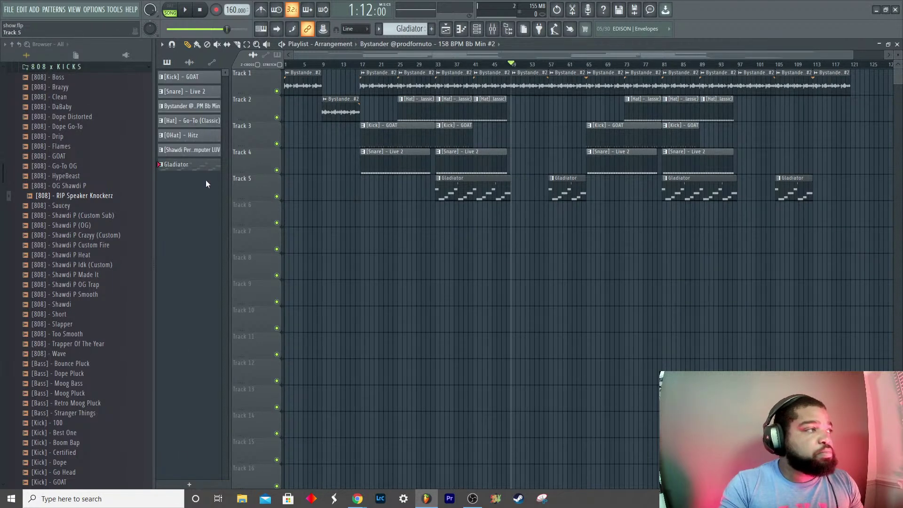
pyautogui.click(189, 484)
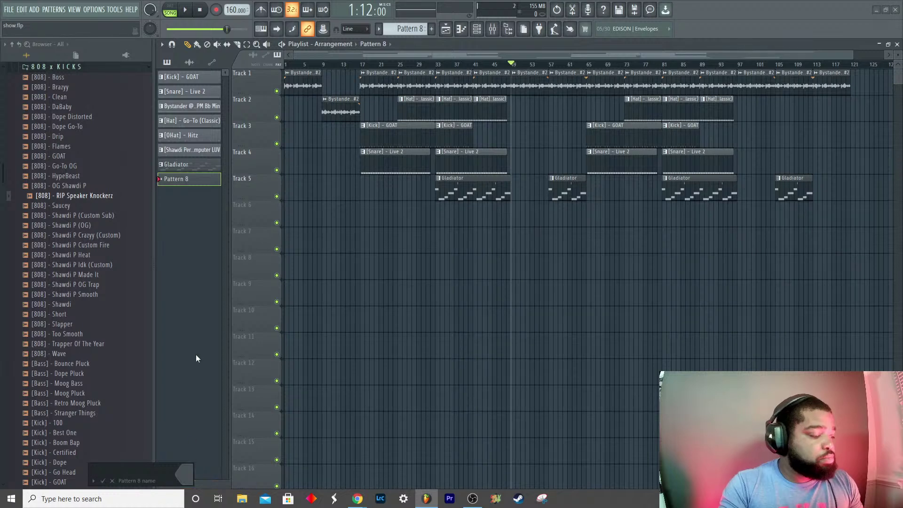
pyautogui.click(103, 481)
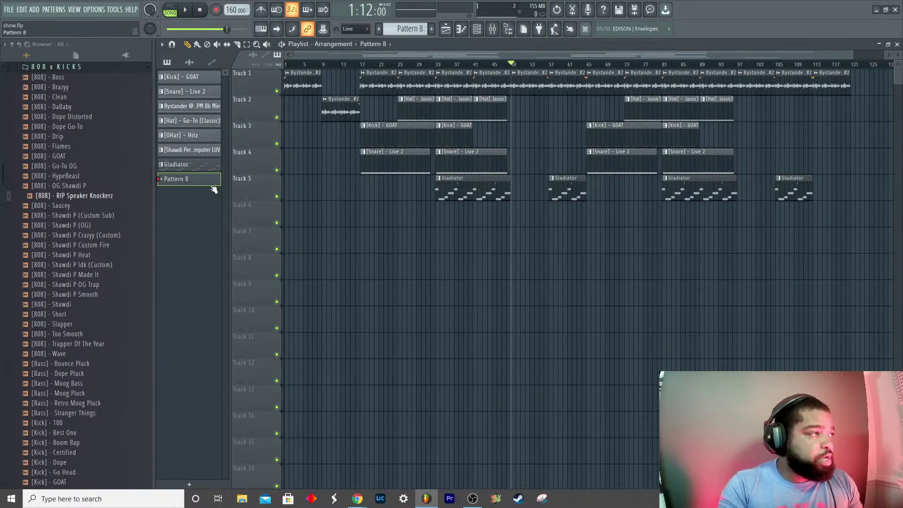
pyautogui.click(854, 219)
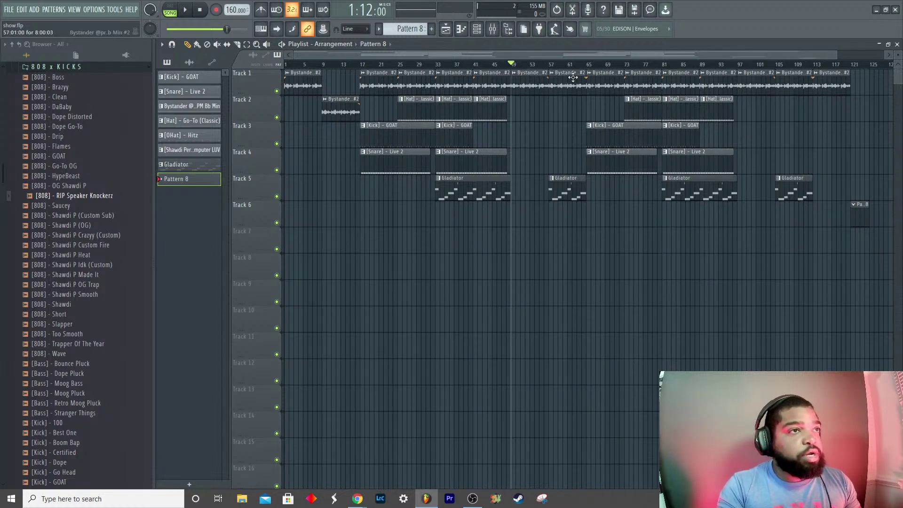
# Step: Play the song from the start and place 16-bar [Shawdi Percs] - Computer LUV clips on Track 6 at bars 33 and 81
pyautogui.press('Home')
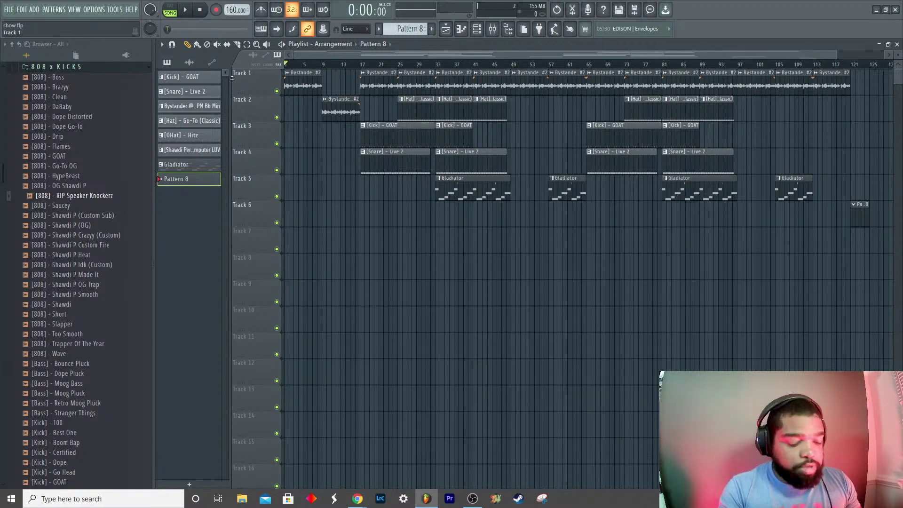
pyautogui.press('space')
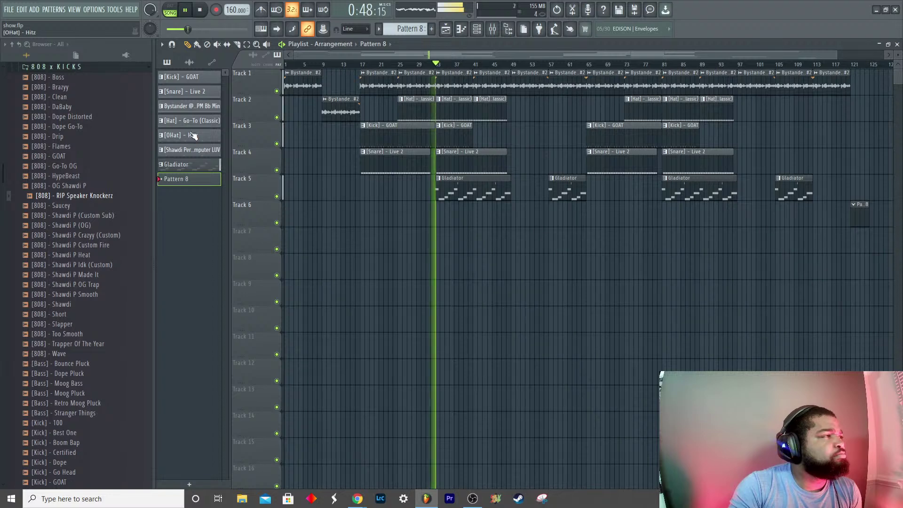
pyautogui.click(199, 150)
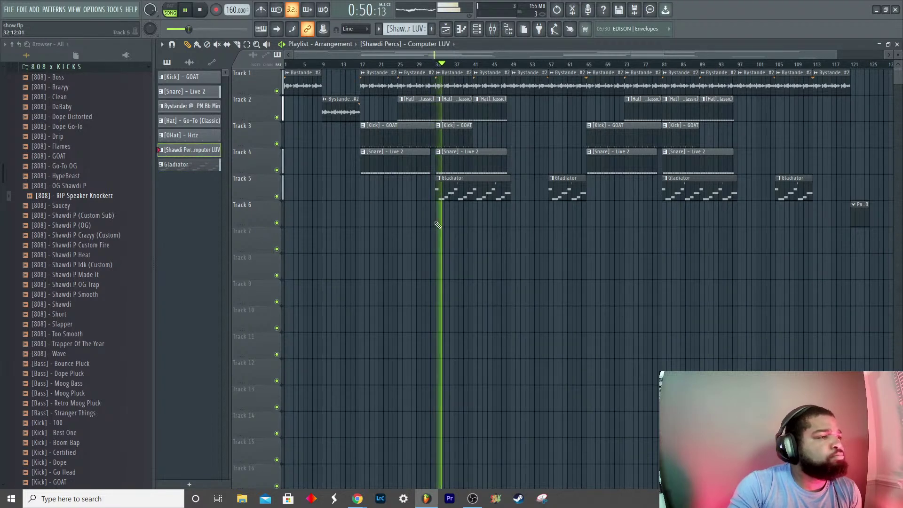
pyautogui.click(439, 211)
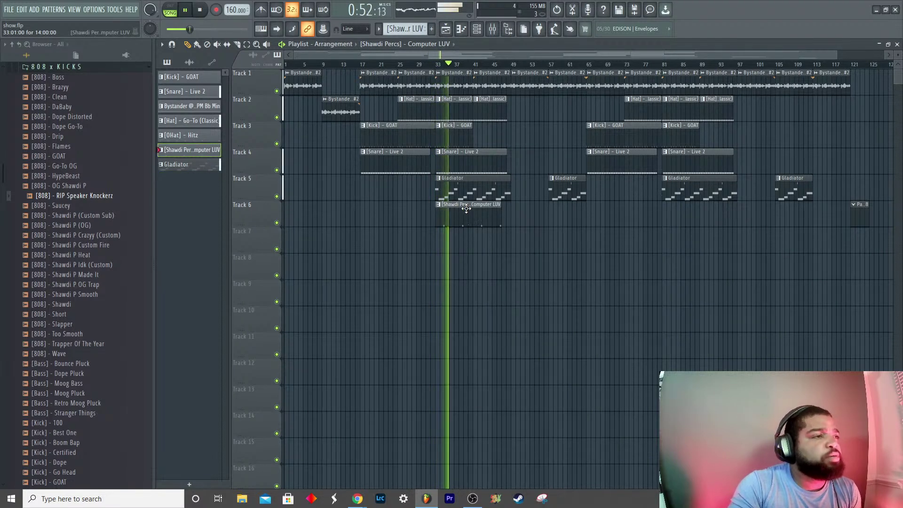
pyautogui.moveTo(498, 216); pyautogui.dragTo(511, 217)
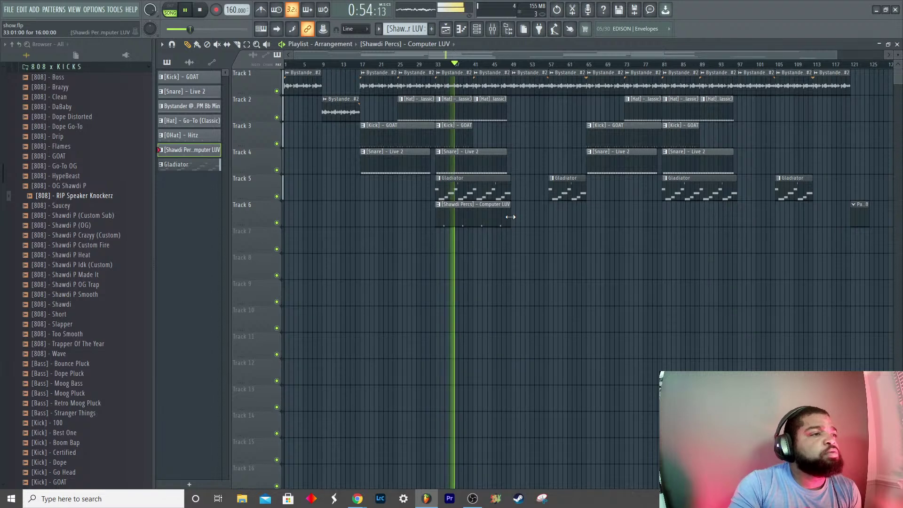
pyautogui.click(668, 220)
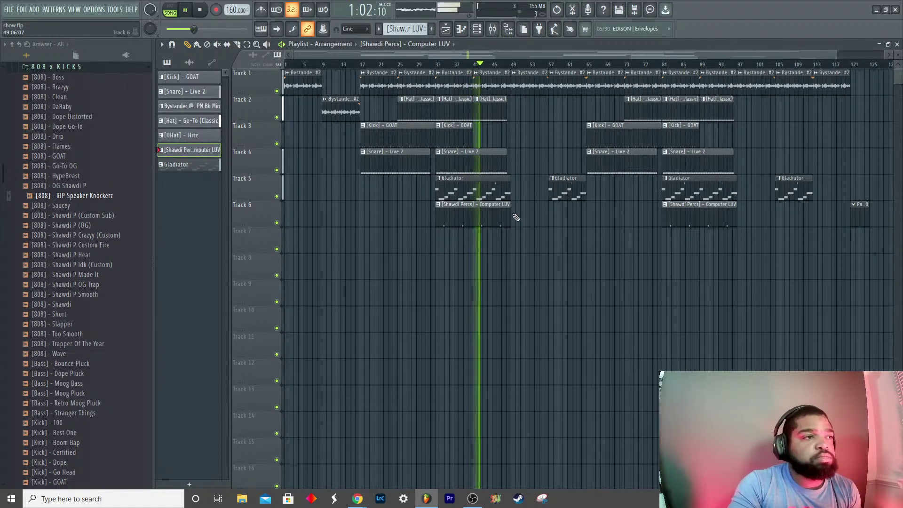
# Step: Shorten both percussion clips on Track 6 to nine bars
pyautogui.moveTo(511, 215); pyautogui.dragTo(477, 215)
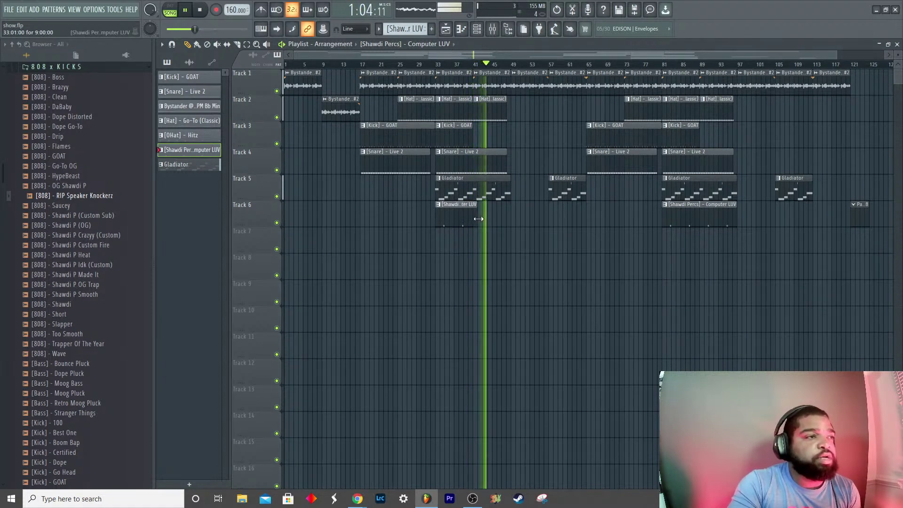
pyautogui.moveTo(735, 216); pyautogui.dragTo(704, 224)
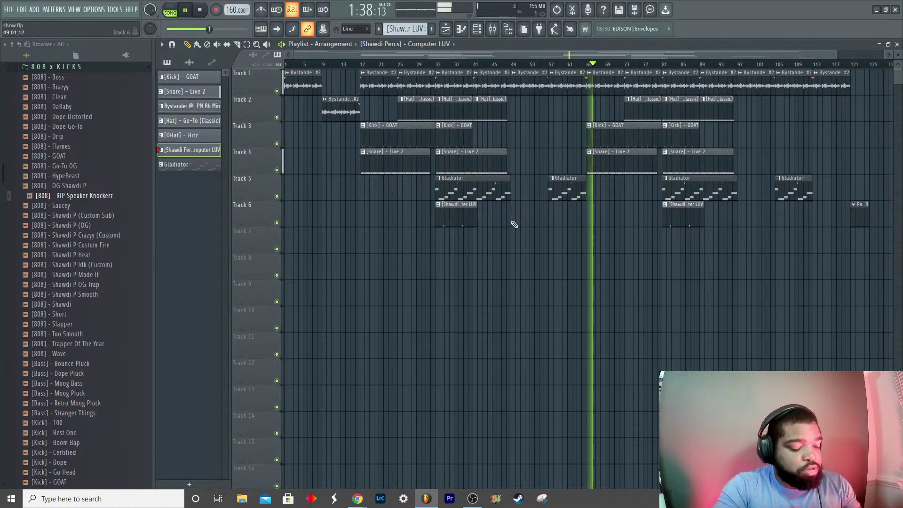
# Step: Shorten the Gladiator clip at bar 57 on Track 5 to seven bars and resume playback
pyautogui.press('space')
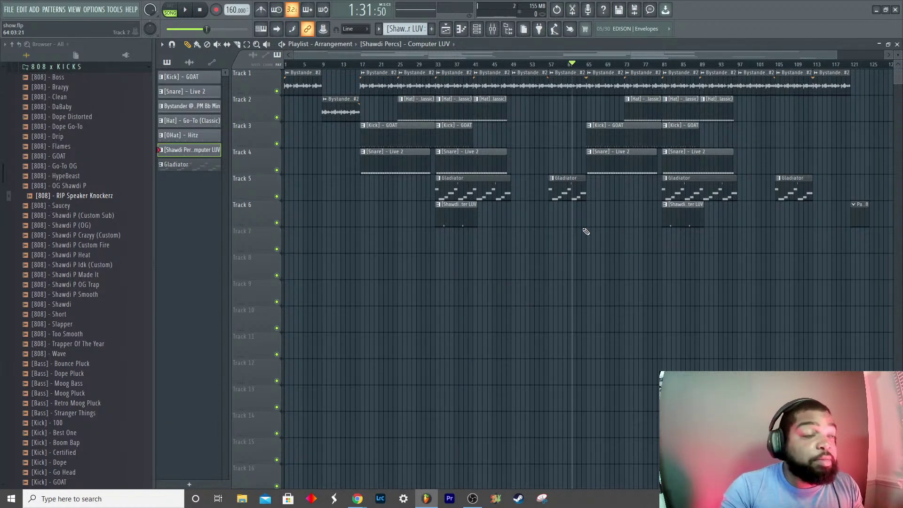
pyautogui.scroll(5, 587, 231)
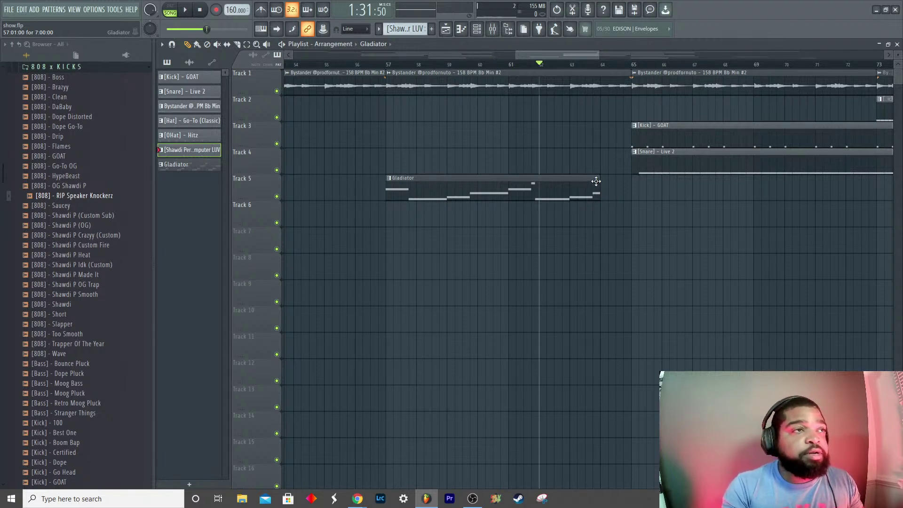
pyautogui.press('space')
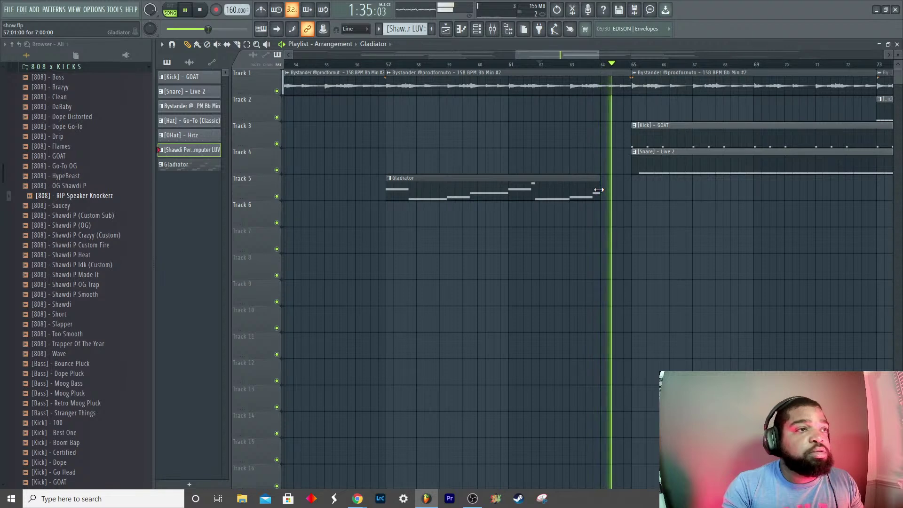
# Step: Trim the Gladiator clip at bar 81 on Track 5 to 15:08:00 and listen to the song through its last melody clip
pyautogui.scroll(-5, 708, 286)
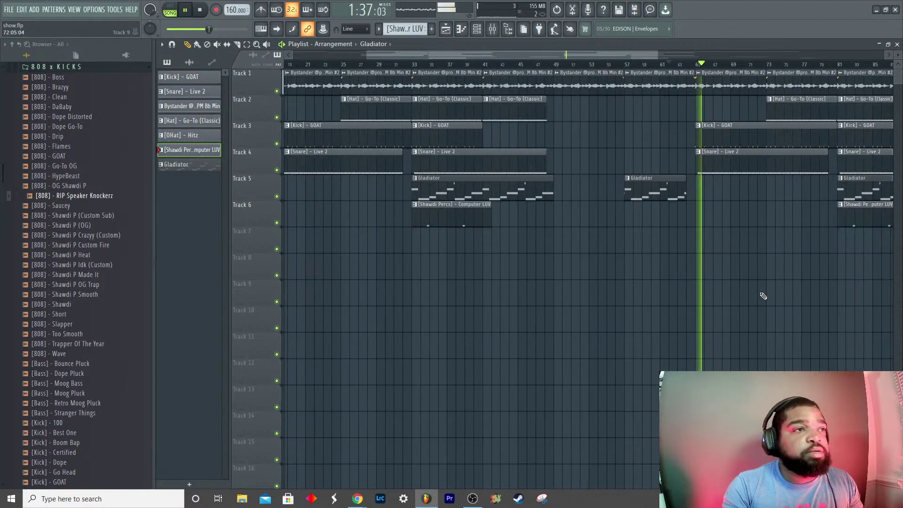
pyautogui.hscroll(5, 763, 296)
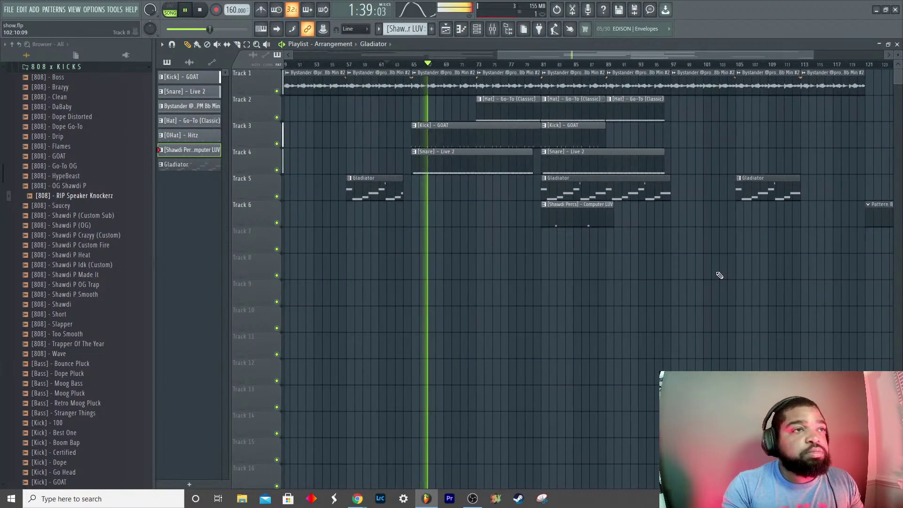
pyautogui.scroll(4, 719, 275)
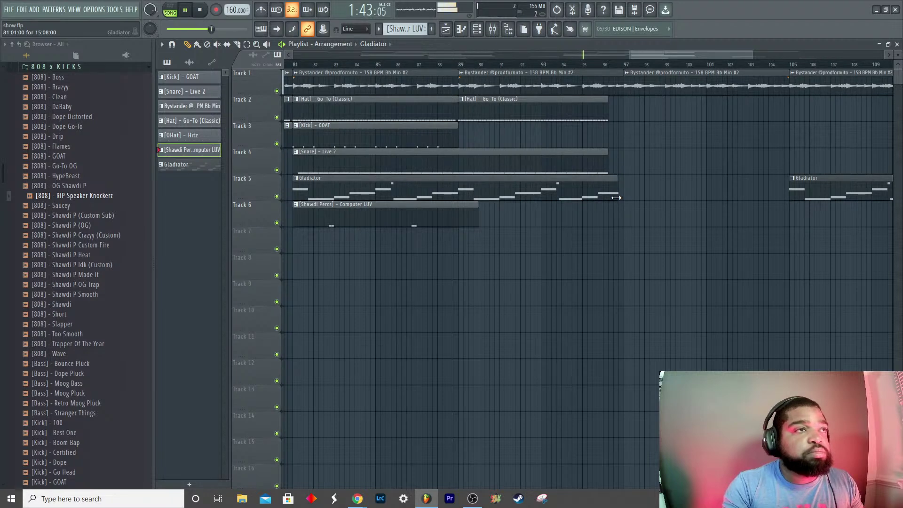
pyautogui.scroll(-5, 742, 250)
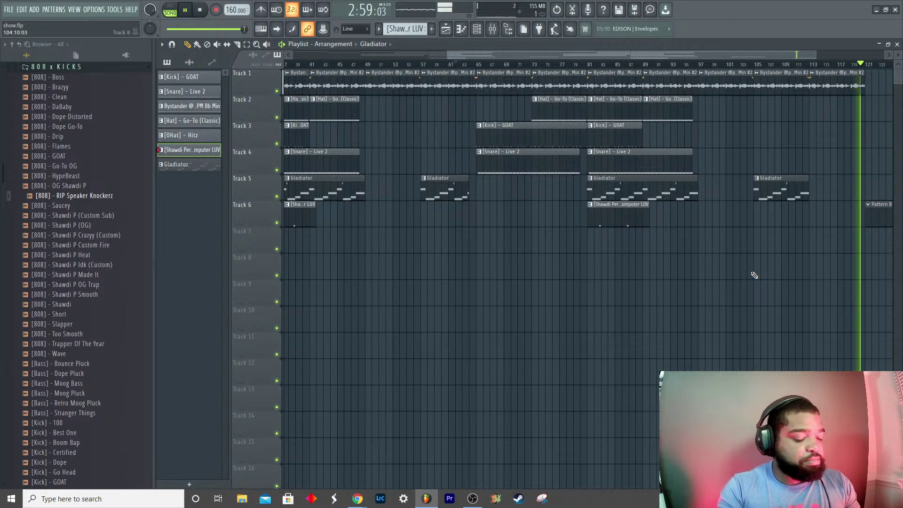
pyautogui.press('space')
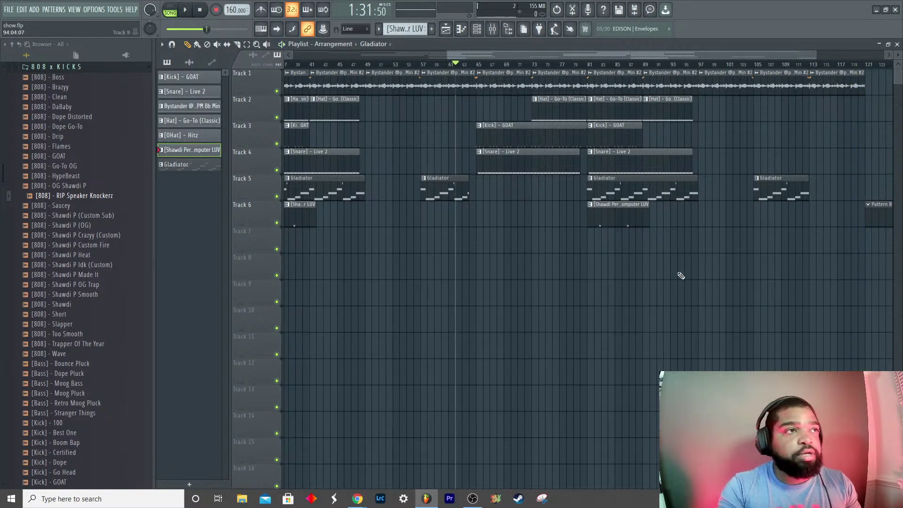
# Step: Add Soundgoodizer to the first effect slot of the Master mixer track and raise the system volume to 100
pyautogui.press('F9')
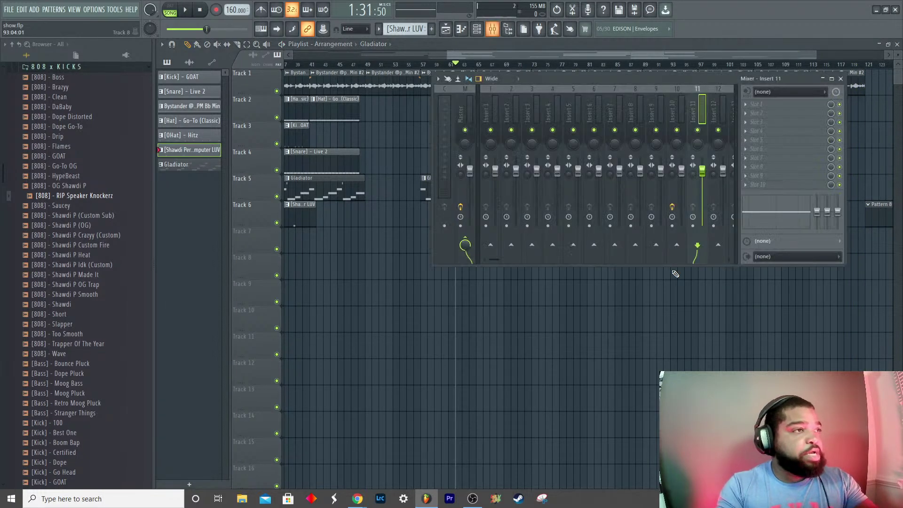
pyautogui.click(467, 117)
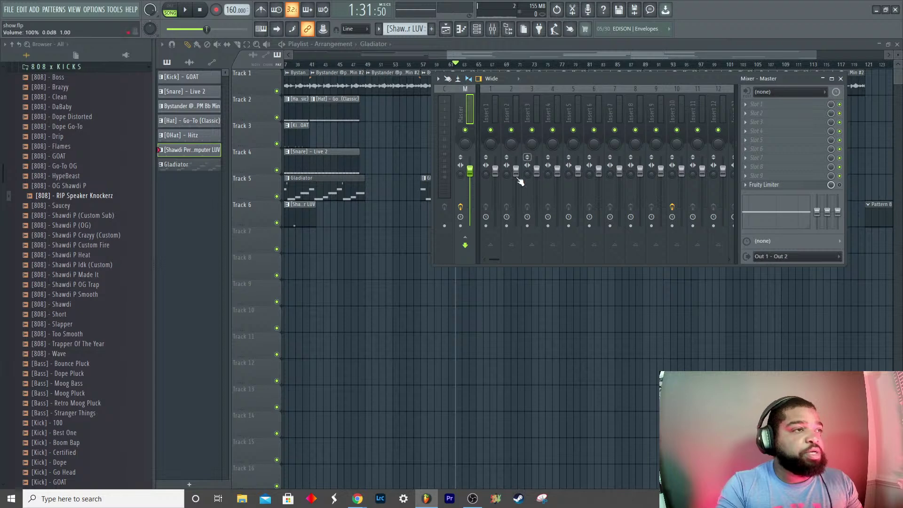
pyautogui.click(748, 103)
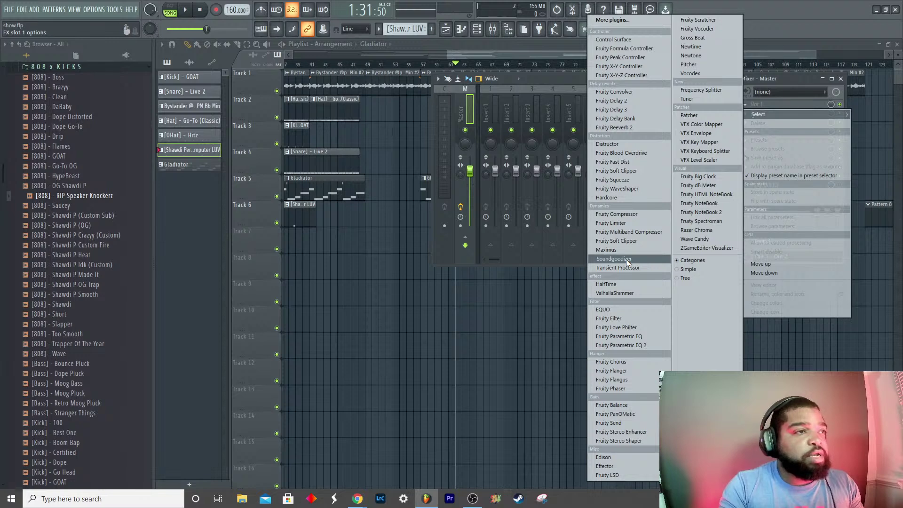
pyautogui.click(614, 259)
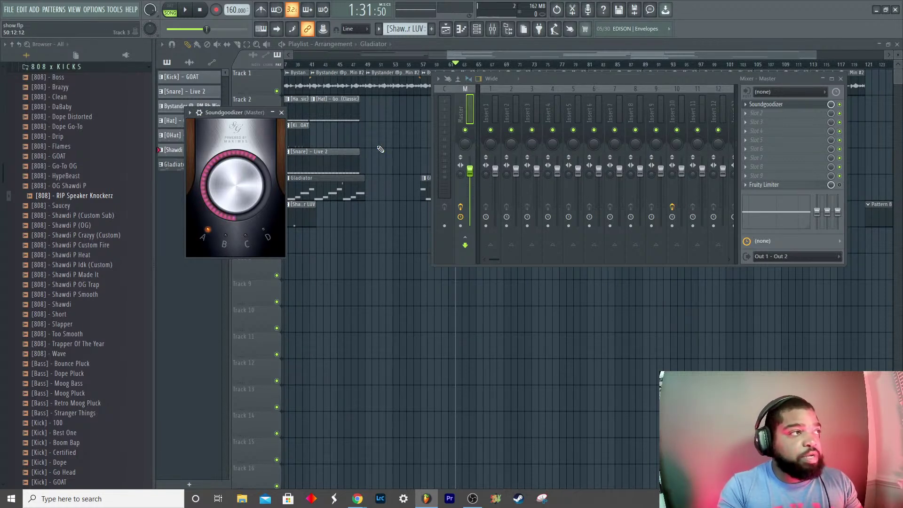
pyautogui.press('XF86AudioRaiseVolume')
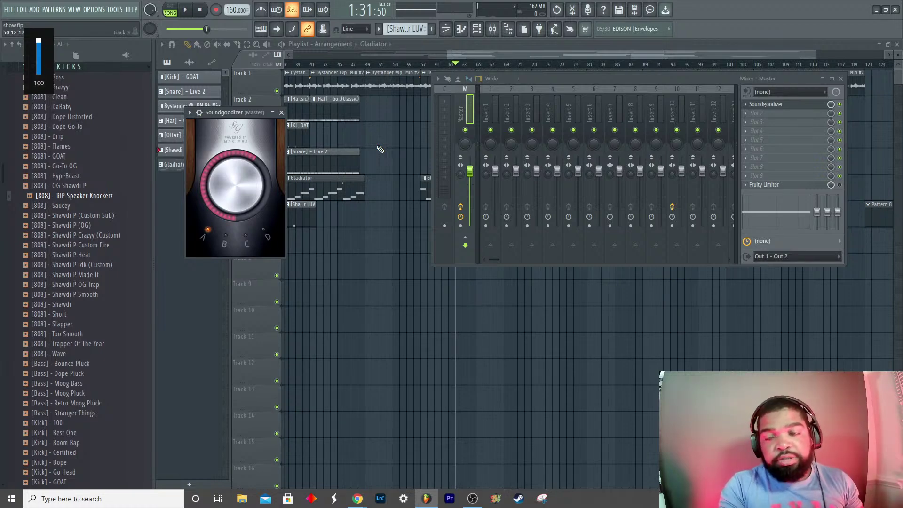
# Step: Save the project under the new name Space Jam in the Show folder
pyautogui.click(11, 10)
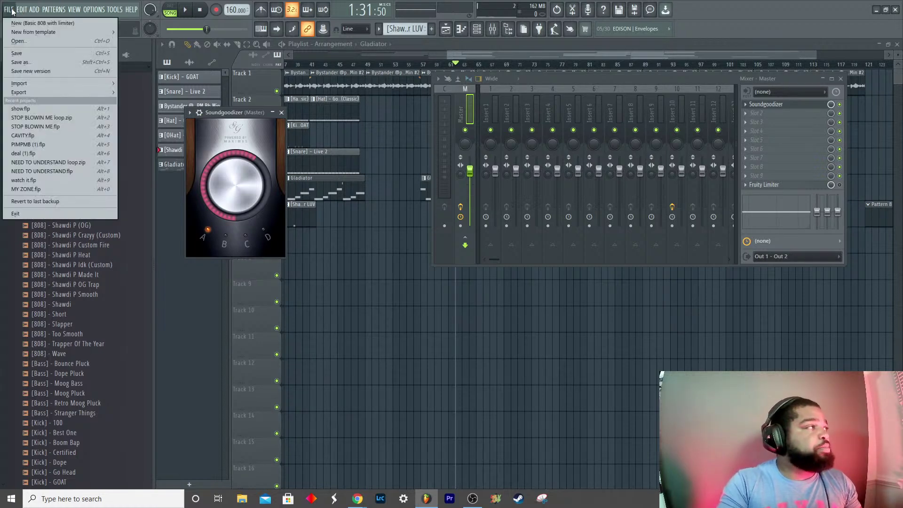
pyautogui.click(46, 61)
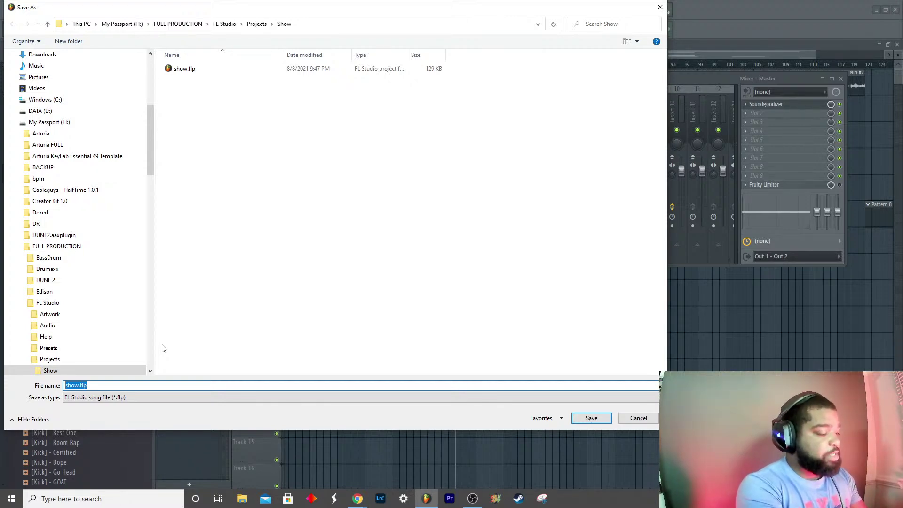
pyautogui.write('S')
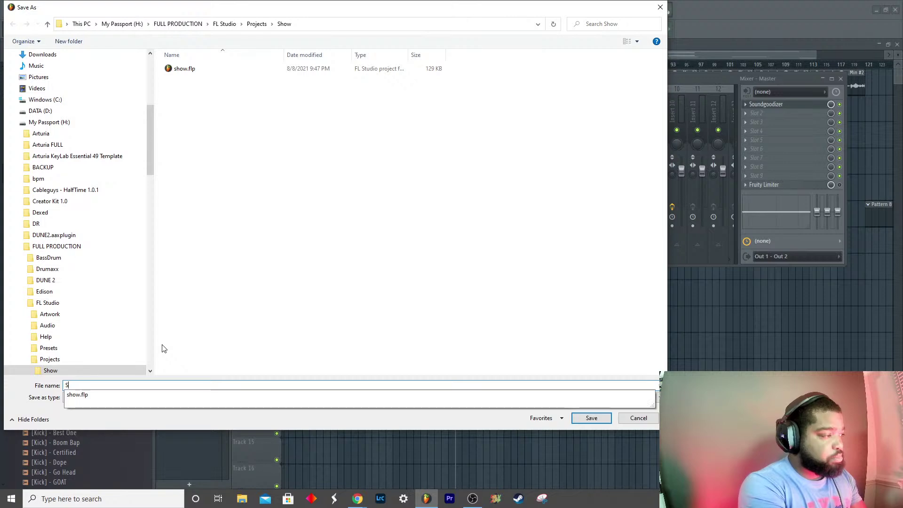
pyautogui.write('pace')
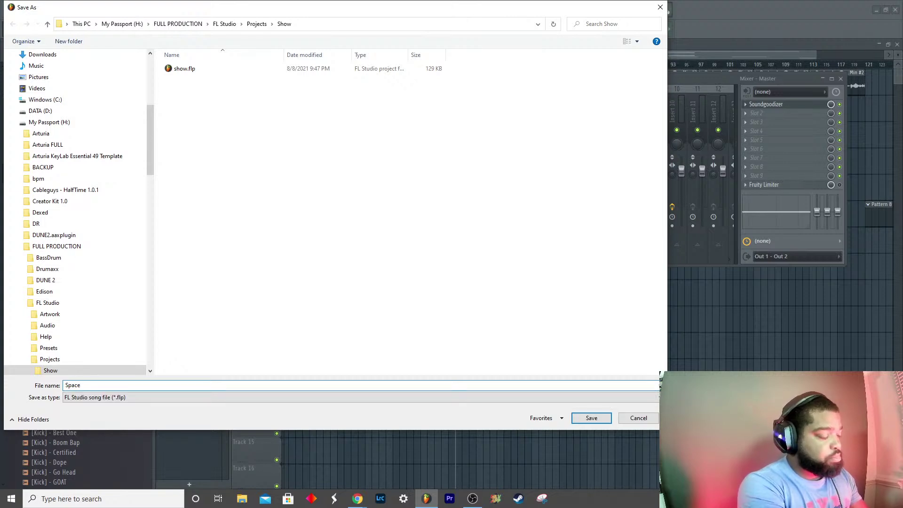
pyautogui.write(' Jam')
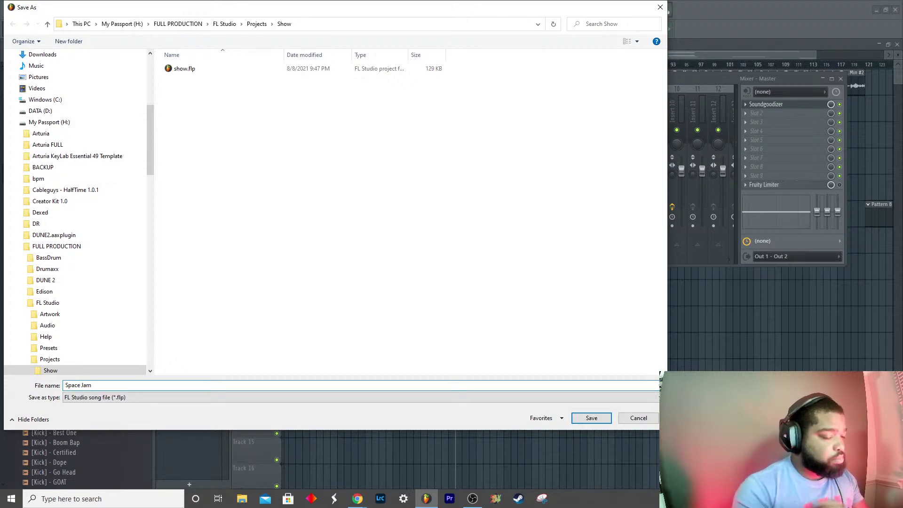
pyautogui.click(588, 418)
# Step: Open the project credits and set the title to Space Jam
pyautogui.click(133, 10)
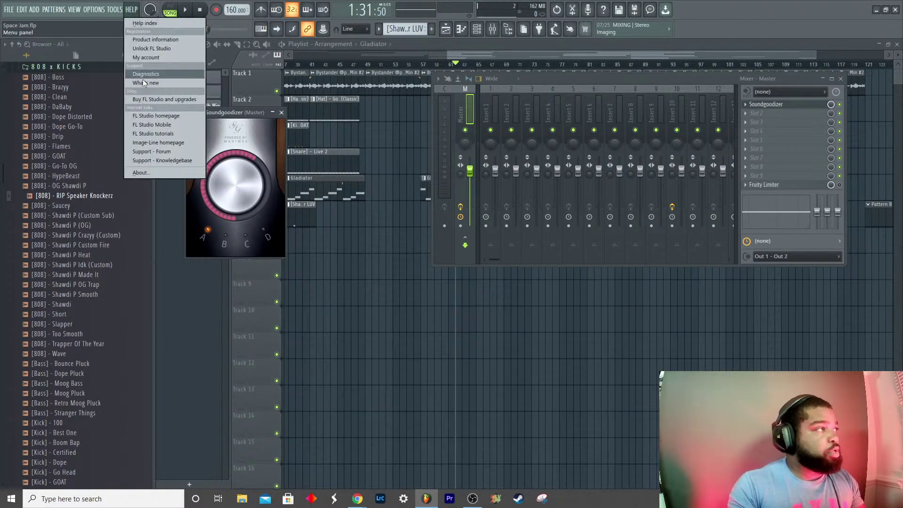
pyautogui.click(160, 171)
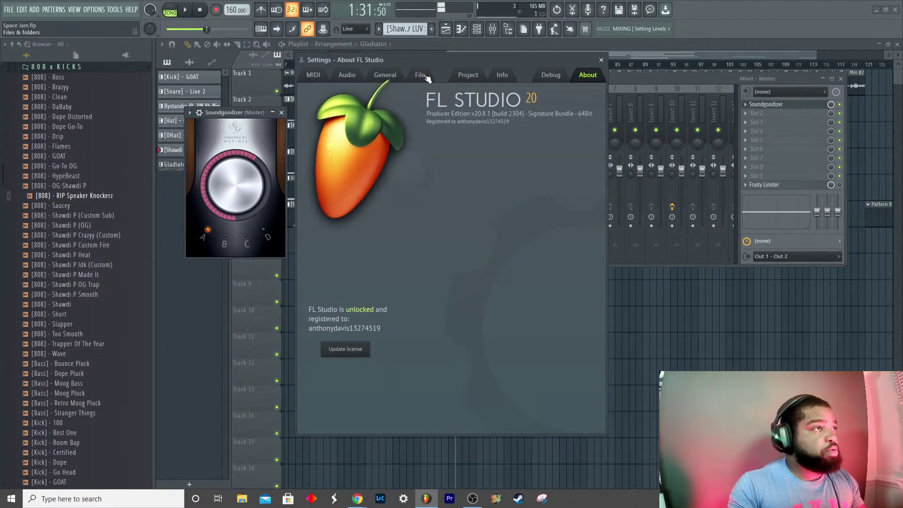
pyautogui.click(501, 75)
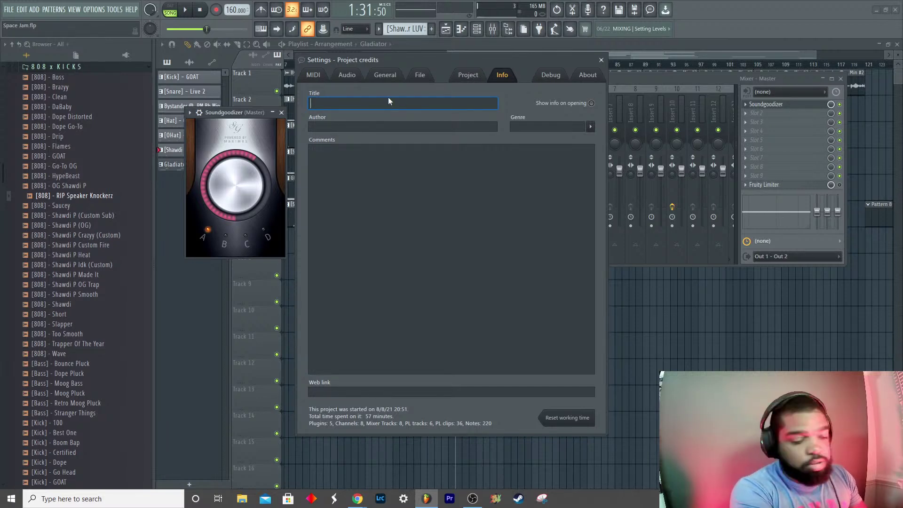
pyautogui.write('S')
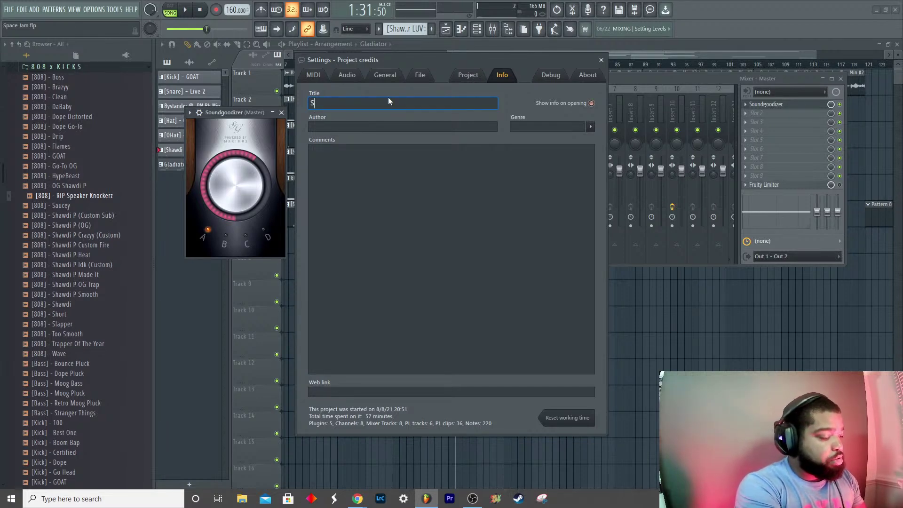
pyautogui.write('pace Jam')
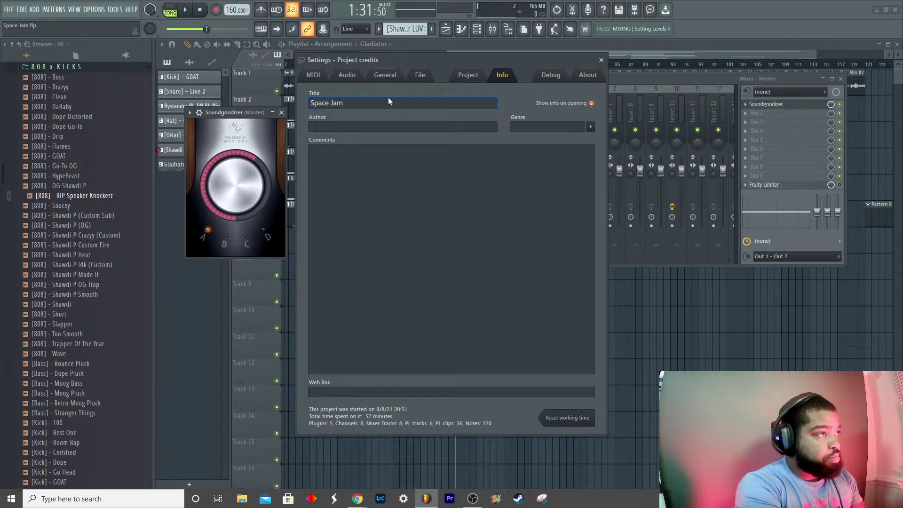
# Step: Enter the author's full name in the project credits and set the genre to R&B
pyautogui.click(428, 124)
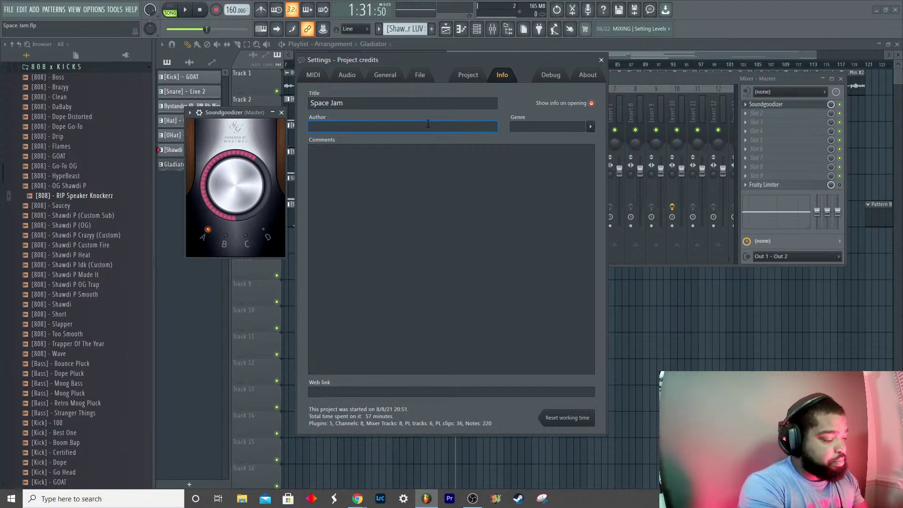
pyautogui.write('Anthony')
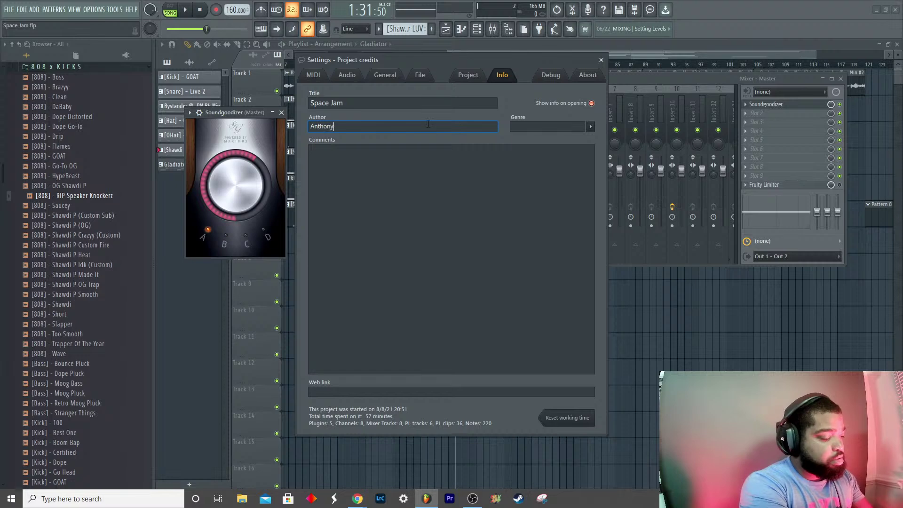
pyautogui.write(' Davis')
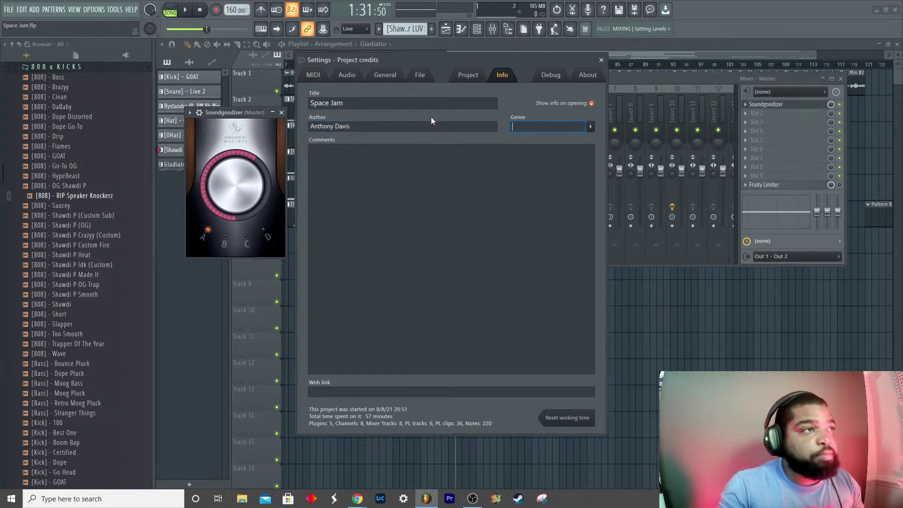
pyautogui.click(591, 126)
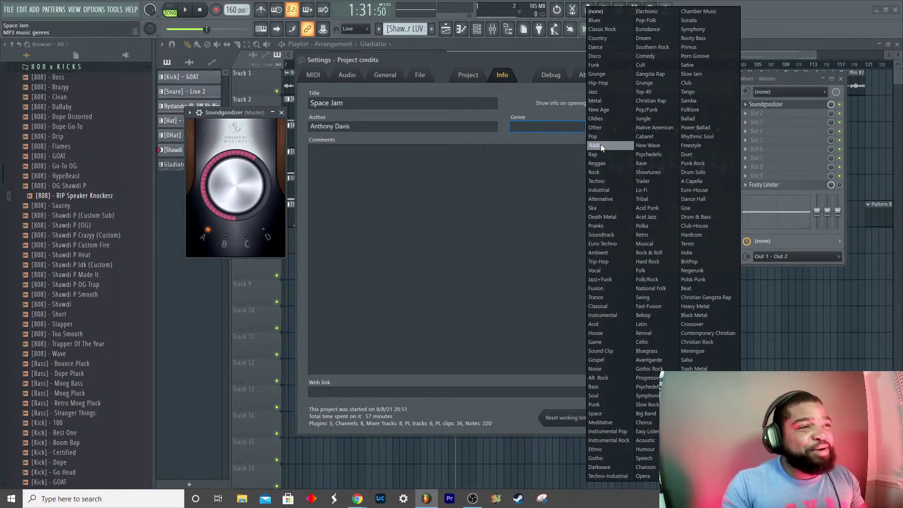
pyautogui.click(600, 144)
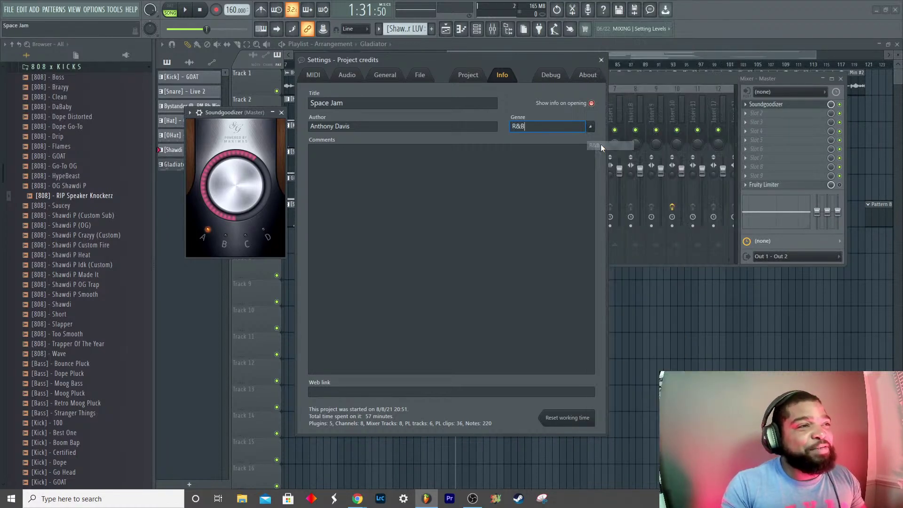
# Step: Replace the project title in the credits with Star Light and close the settings
pyautogui.doubleClick(337, 102)
pyautogui.click(346, 103)
pyautogui.doubleClick(346, 102)
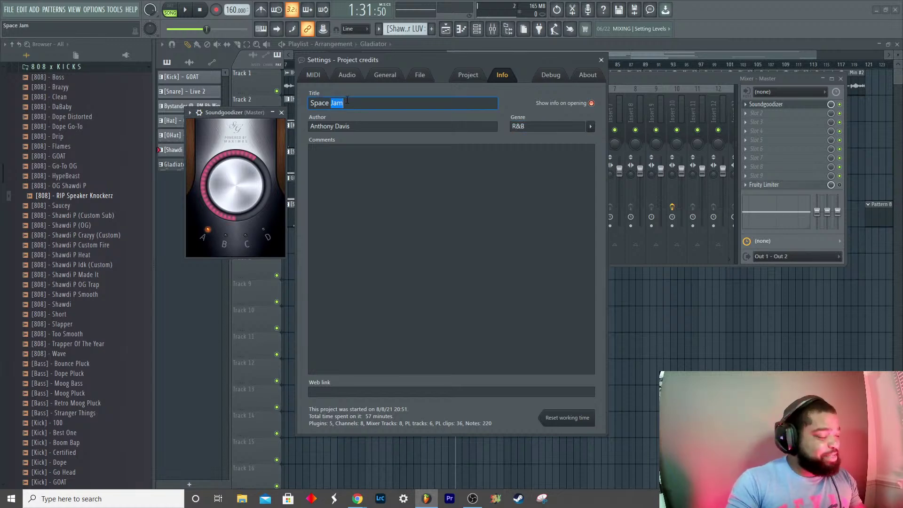
pyautogui.tripleClick(347, 102)
pyautogui.write('Star')
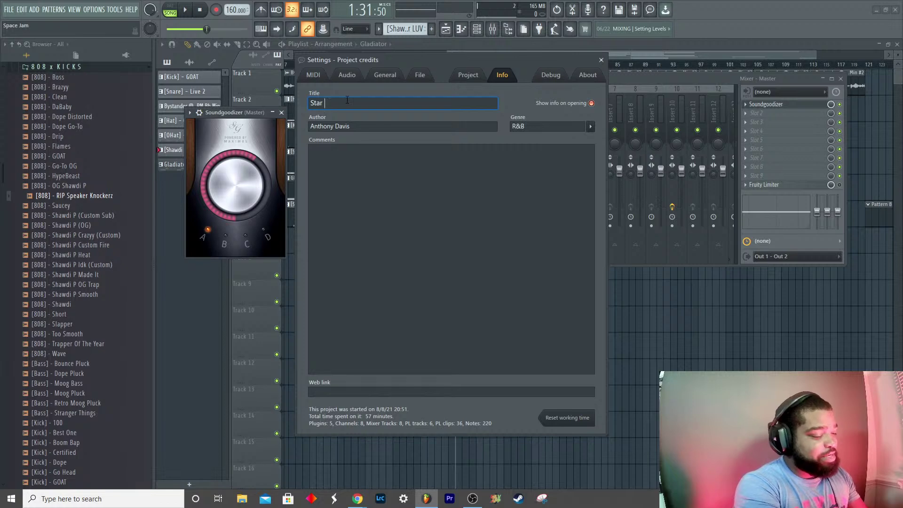
pyautogui.write(' Light')
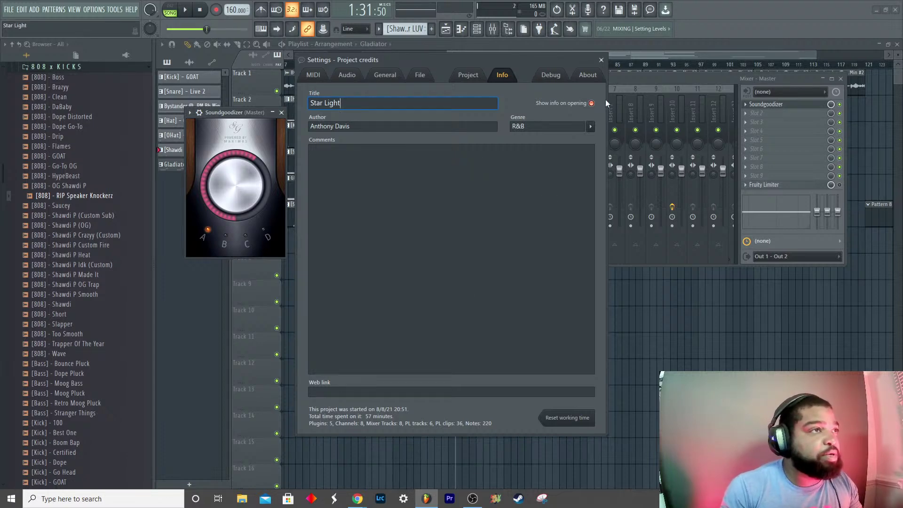
pyautogui.click(601, 59)
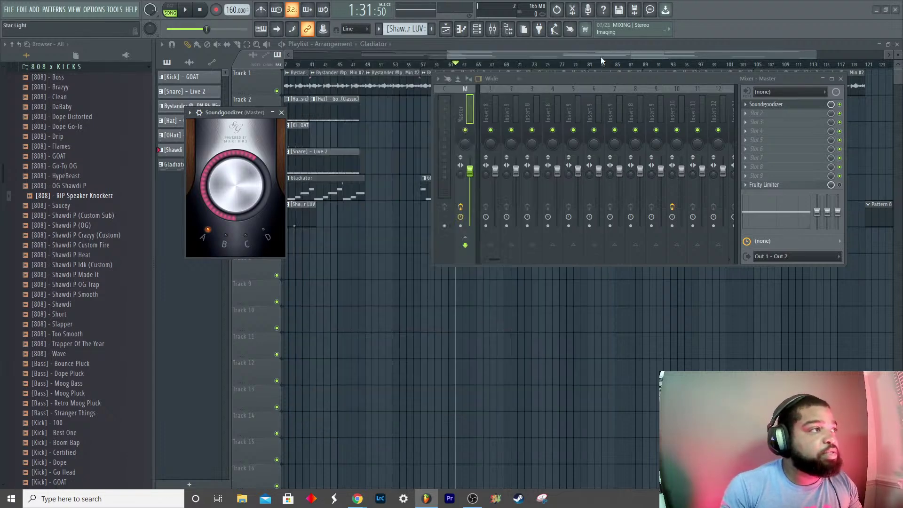
# Step: Save the project under the new name Star Light in the Show folder
pyautogui.click(9, 10)
pyautogui.click(18, 62)
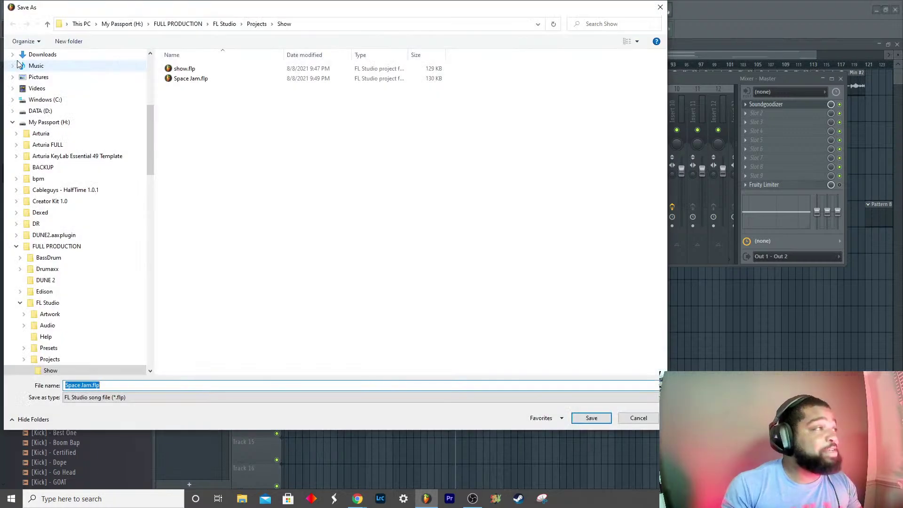
pyautogui.write('Sta')
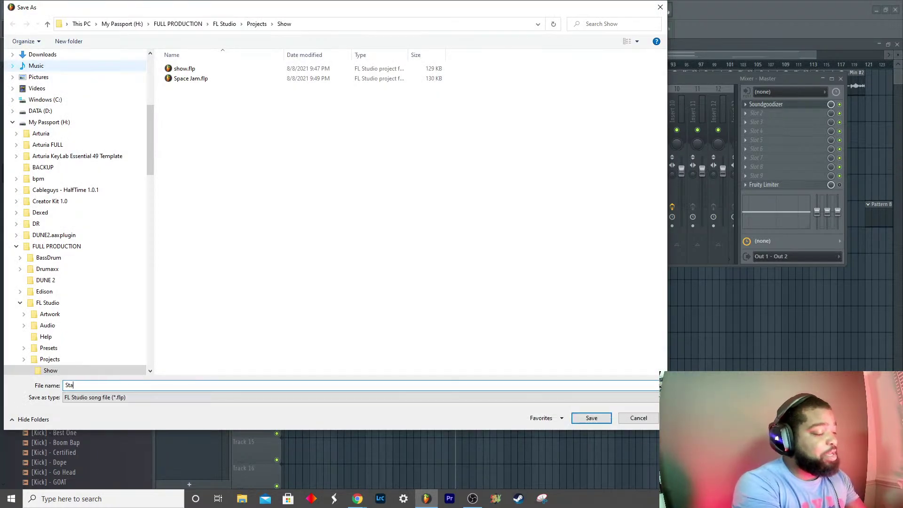
pyautogui.write('r Light')
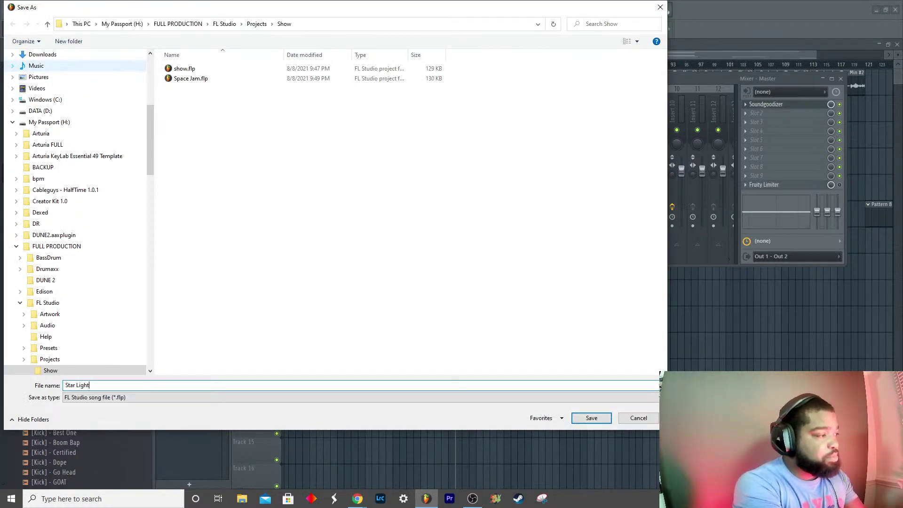
pyautogui.press('Return')
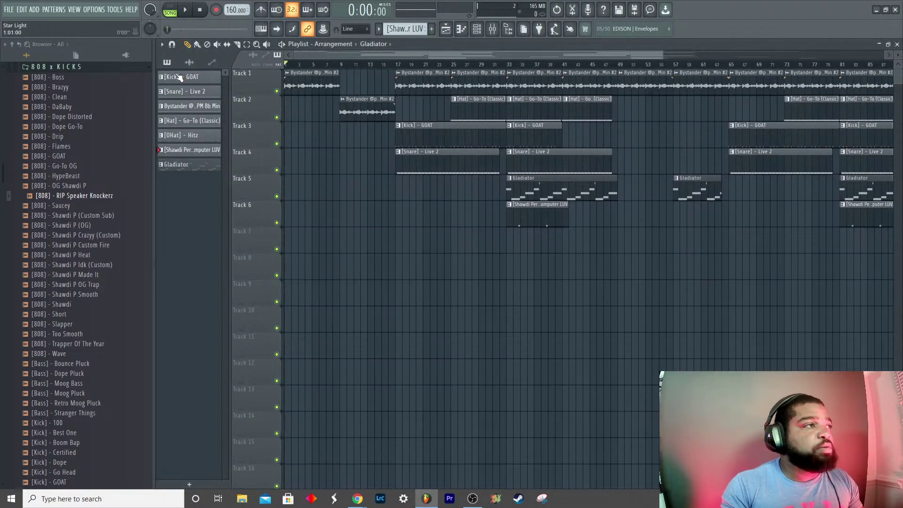
# Step: Play the arrangement from the start and lower the volume of mixer insert 11, which carries the sample
pyautogui.press('space')
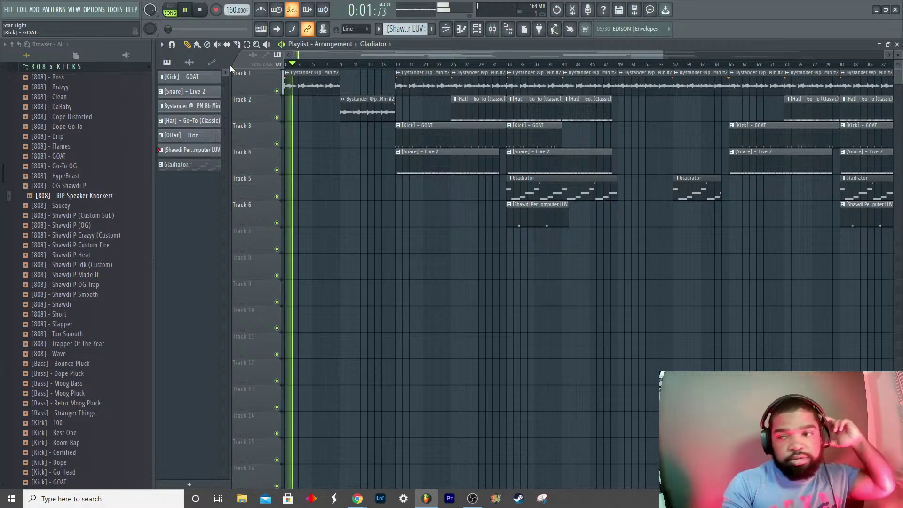
pyautogui.press('XF86AudioRaiseVolume')
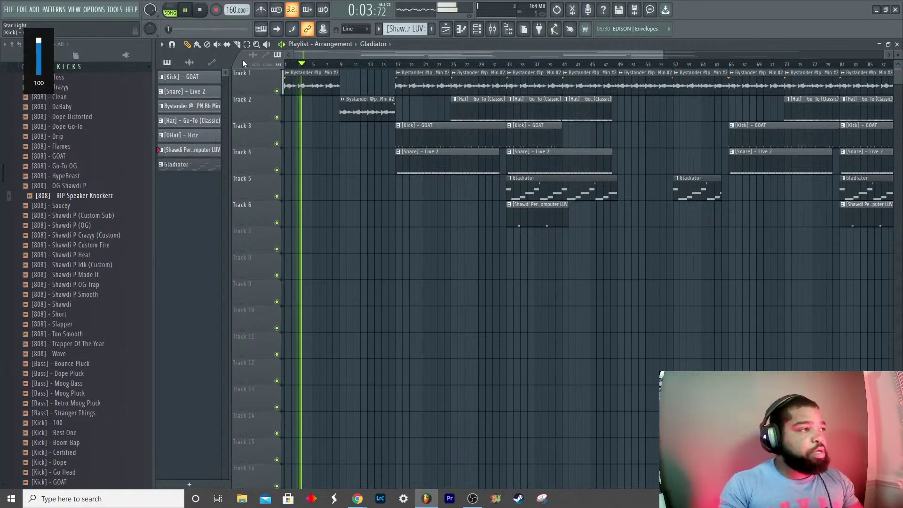
pyautogui.press('F9')
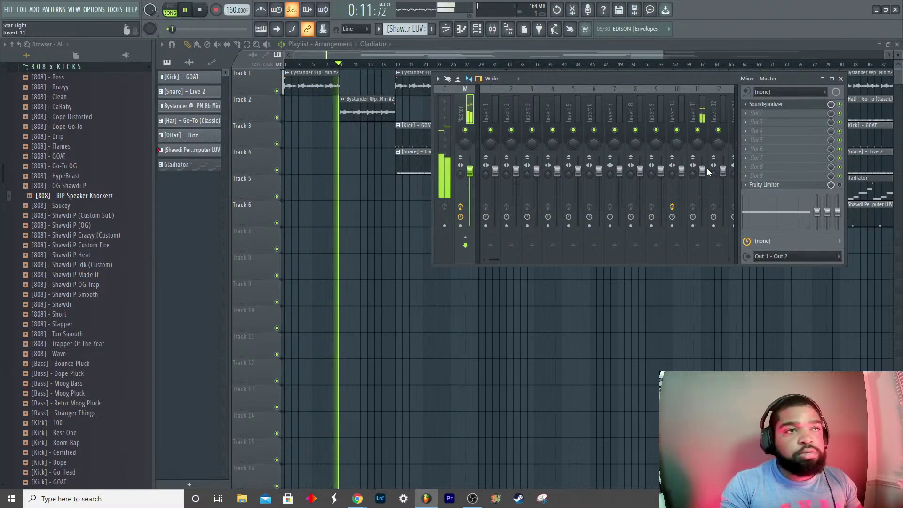
pyautogui.moveTo(702, 169); pyautogui.dragTo(703, 183)
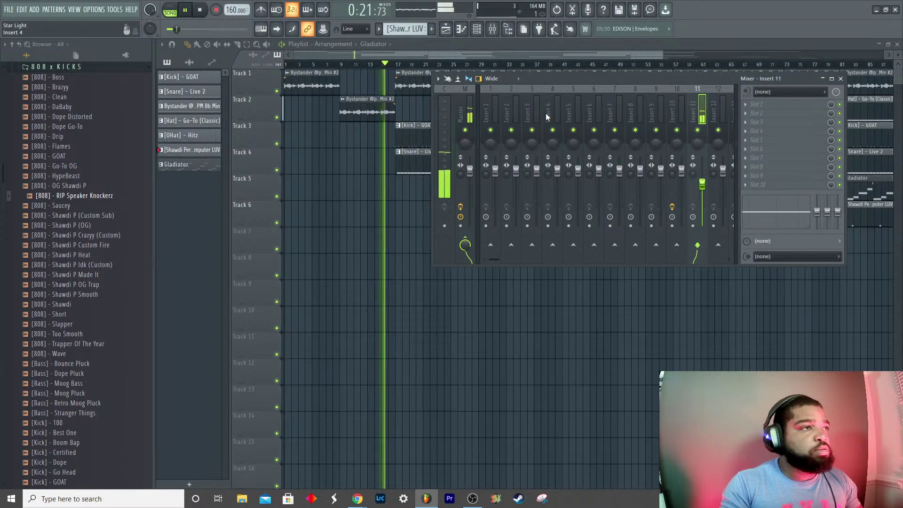
# Step: Stop playback and rename mixer insert 11 as sampleee
pyautogui.rightClick(695, 117)
pyautogui.press('Escape')
pyautogui.press('space')
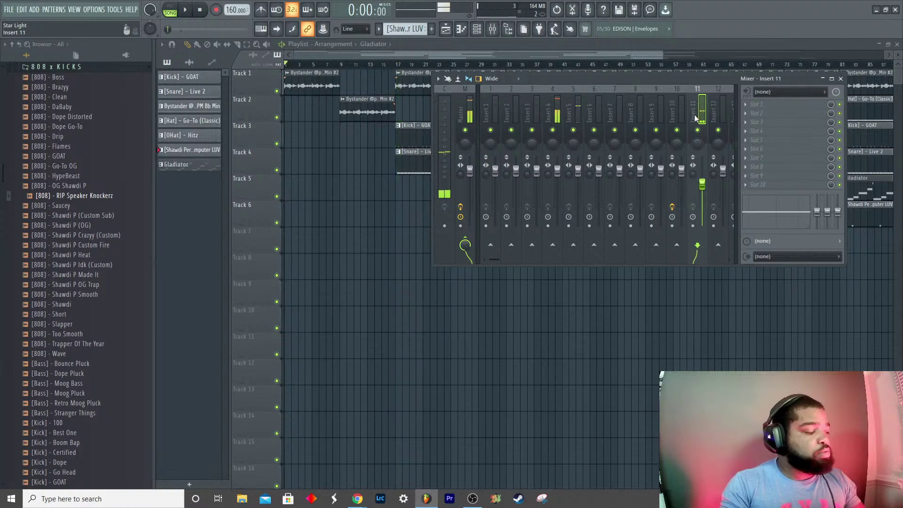
pyautogui.press('F2')
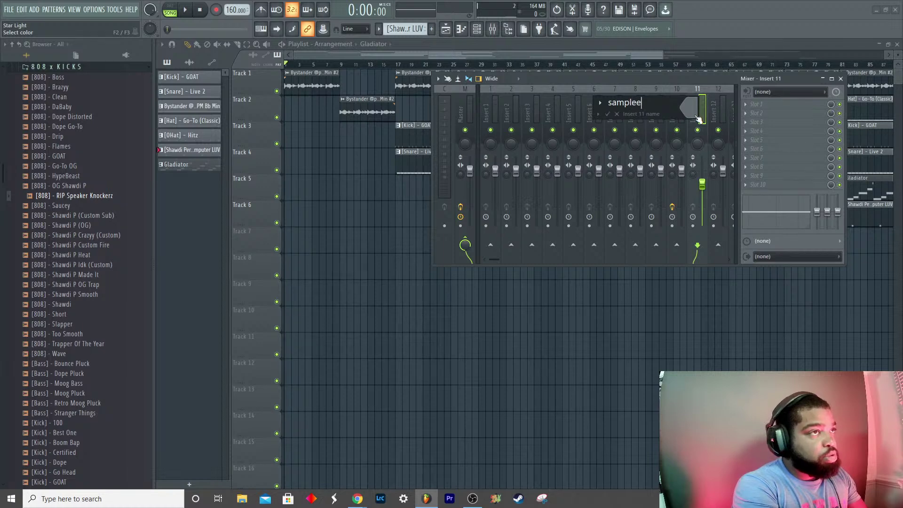
pyautogui.press('Return')
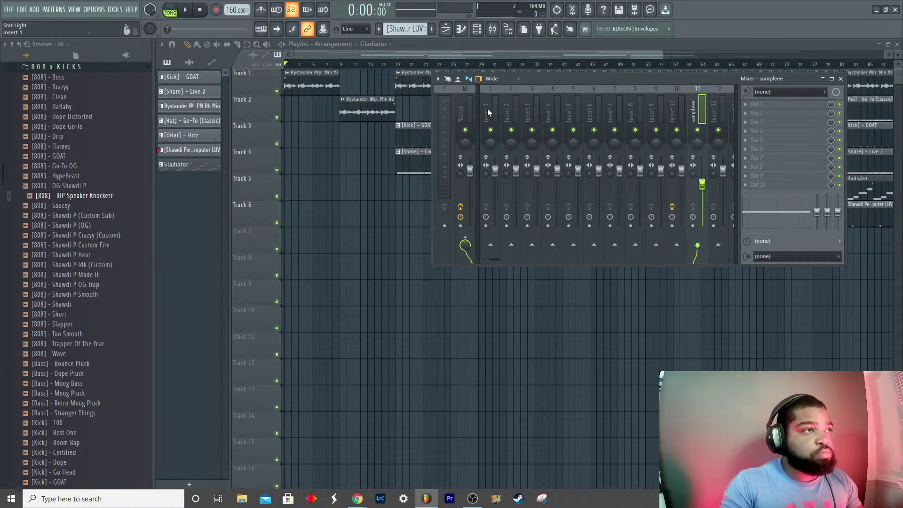
# Step: Play the arrangement from bar 11 and from bar 17 to find the kick's mixer insert, and rename insert 4 as kk
pyautogui.click(358, 70)
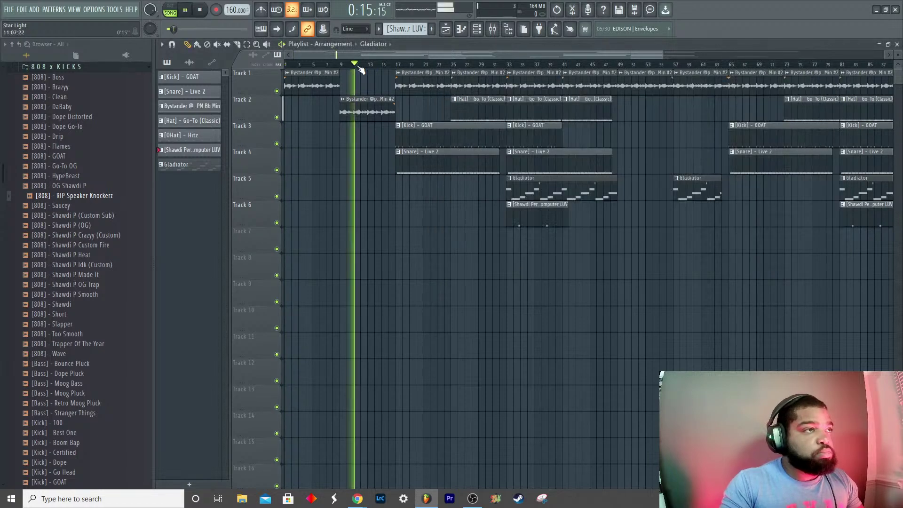
pyautogui.press('F9')
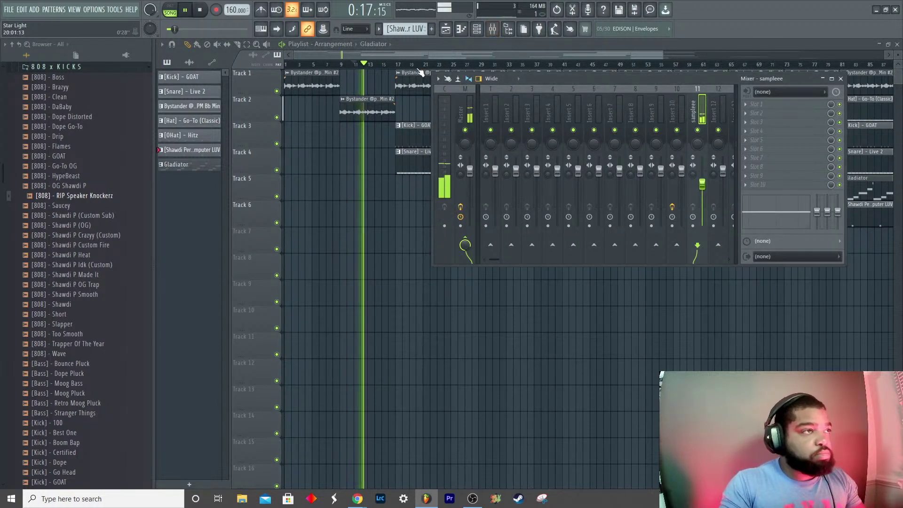
pyautogui.click(398, 67)
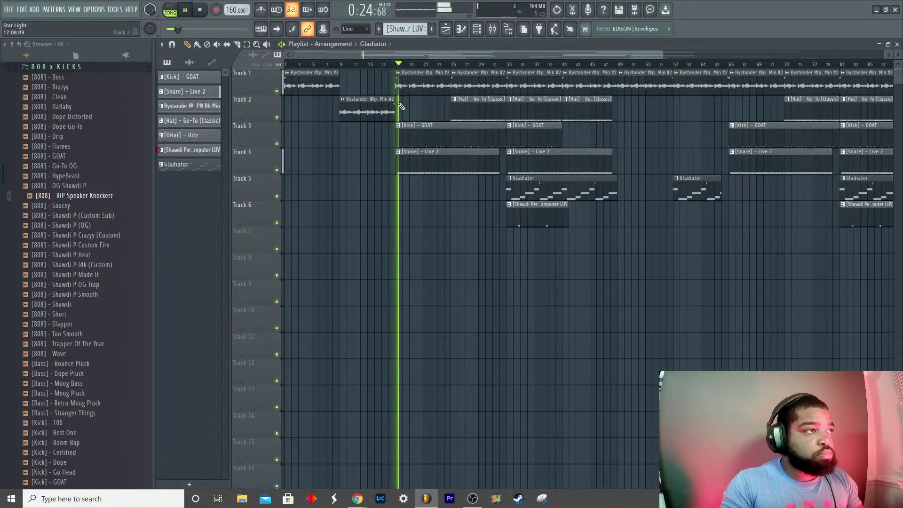
pyautogui.press('F9')
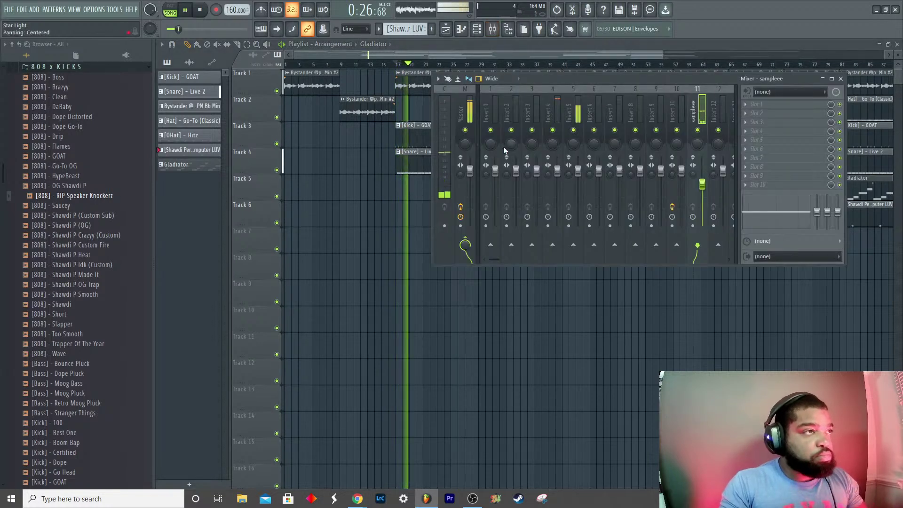
pyautogui.click(557, 112)
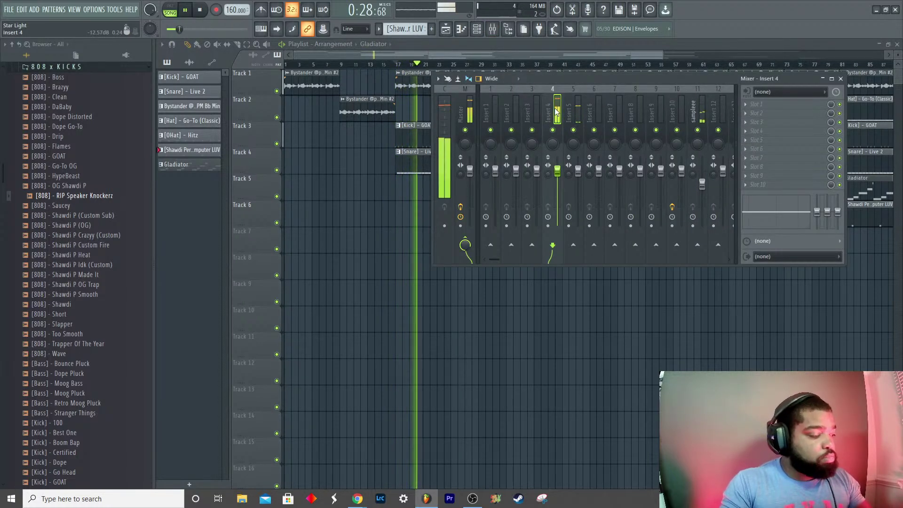
pyautogui.press('F2')
pyautogui.write('k')
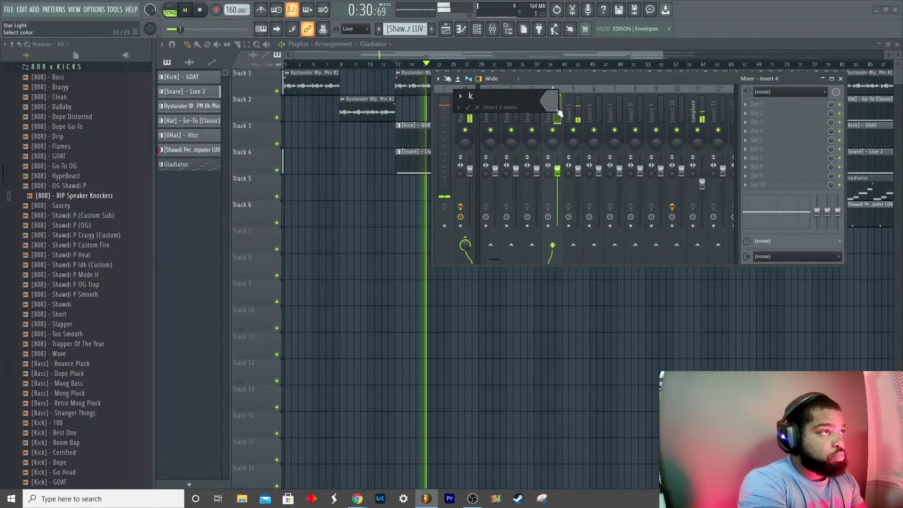
pyautogui.write('k')
pyautogui.press('Return')
# Step: Rename mixer insert 5 as sn for the snare and insert 7 as hh for the hi-hat
pyautogui.click(573, 115)
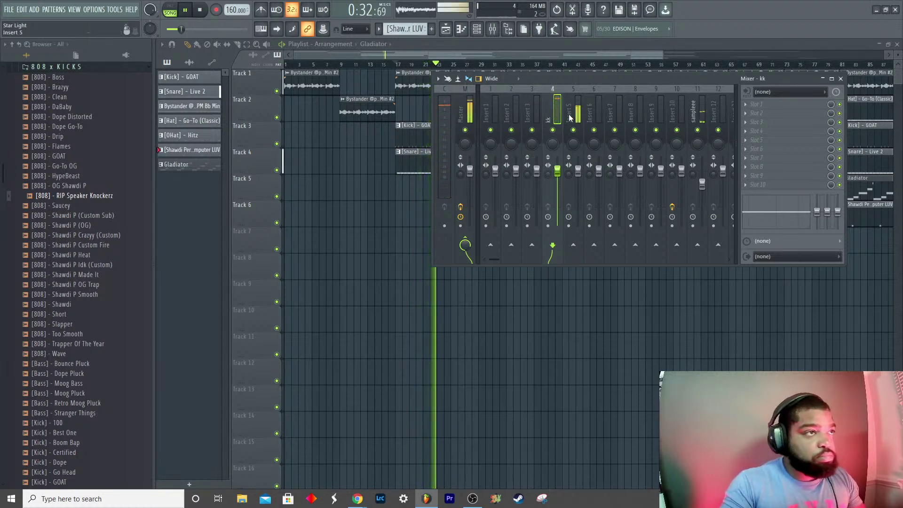
pyautogui.press('F2')
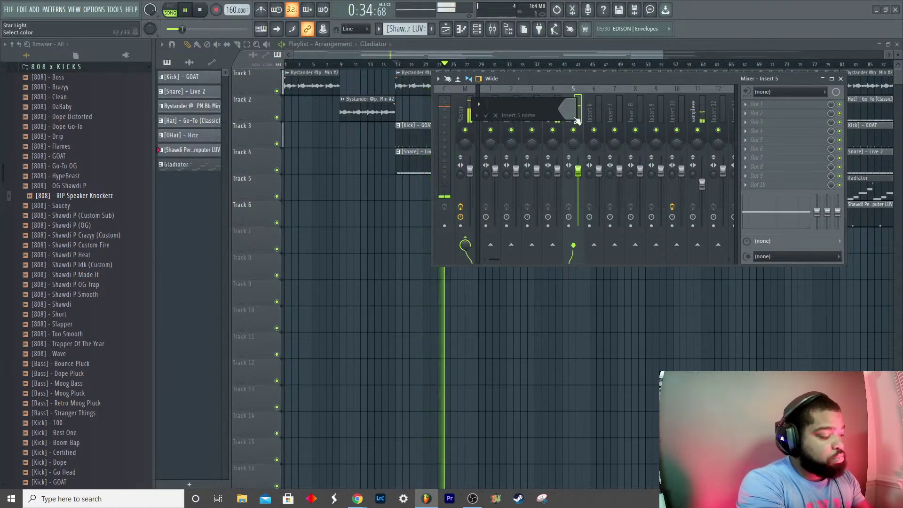
pyautogui.write('sn')
pyautogui.press('Return')
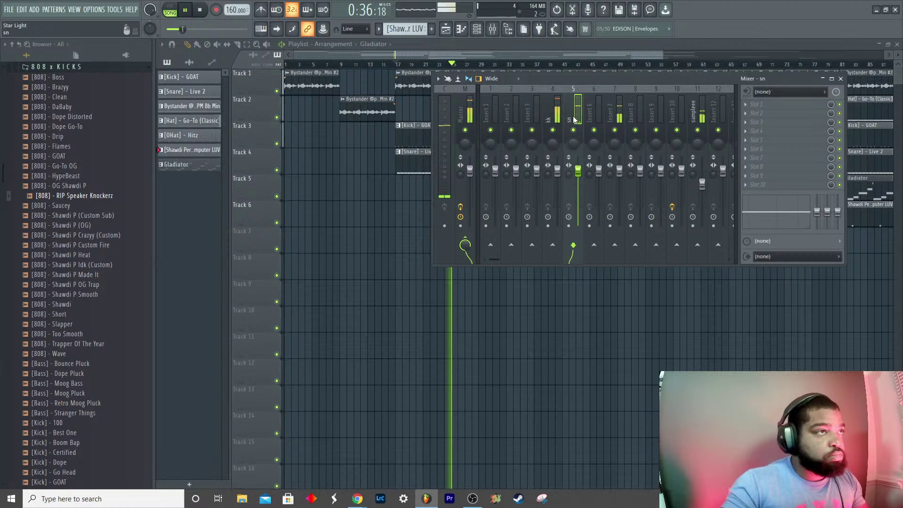
pyautogui.click(617, 117)
pyautogui.press('F2')
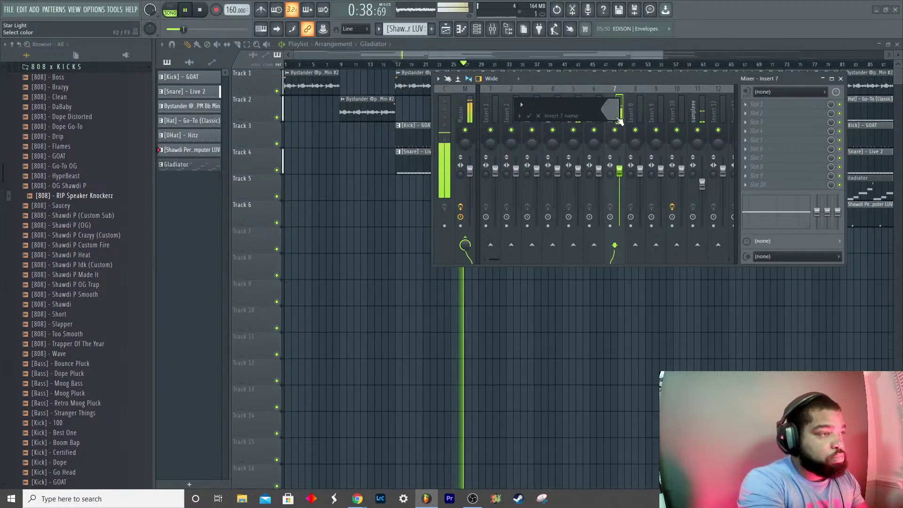
pyautogui.write('hh')
pyautogui.press('Return')
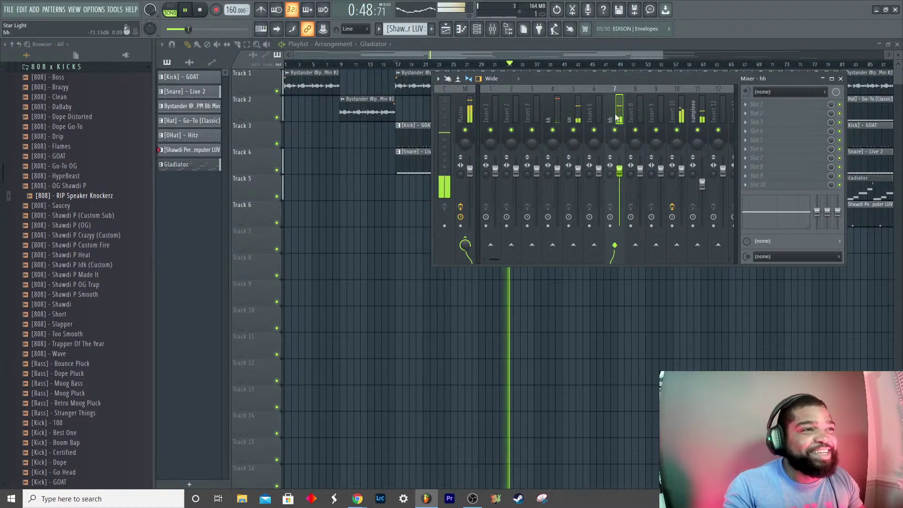
# Step: Rename mixer insert 10 as bass
pyautogui.click(680, 116)
pyautogui.doubleClick(680, 117)
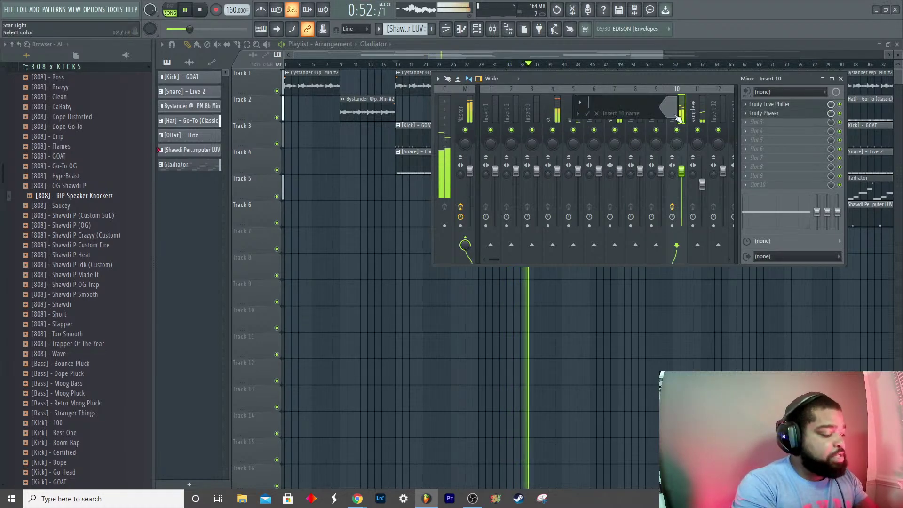
pyautogui.write('bas')
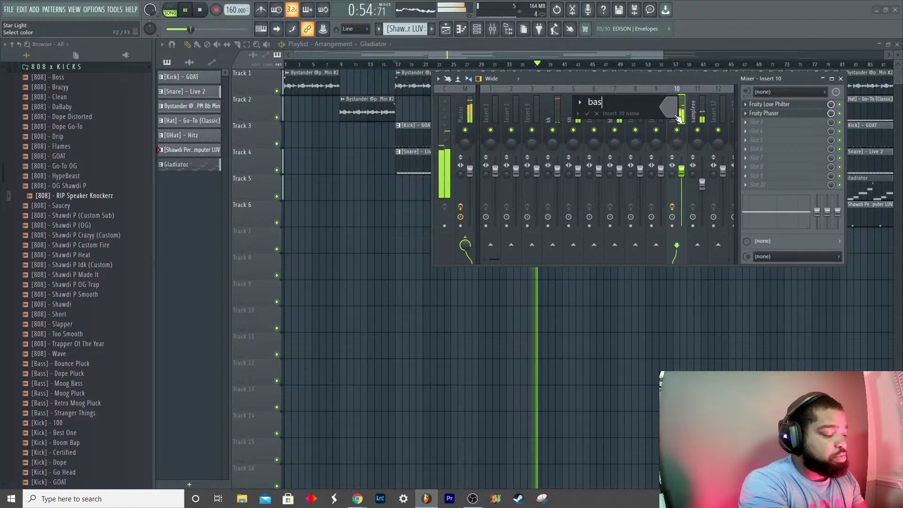
pyautogui.write('s')
pyautogui.press('Return')
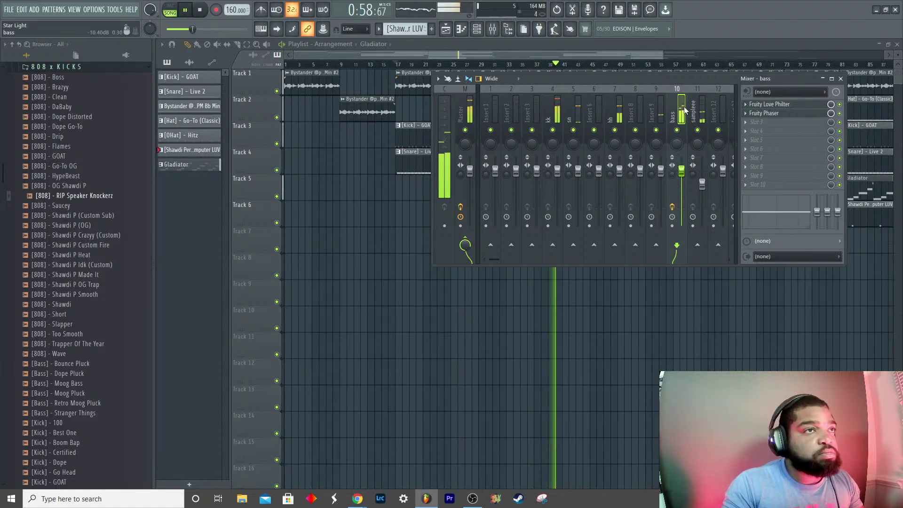
# Step: Open Fruity Love Philter on the bass insert to review it, and replay the arrangement from about bar 41
pyautogui.click(767, 105)
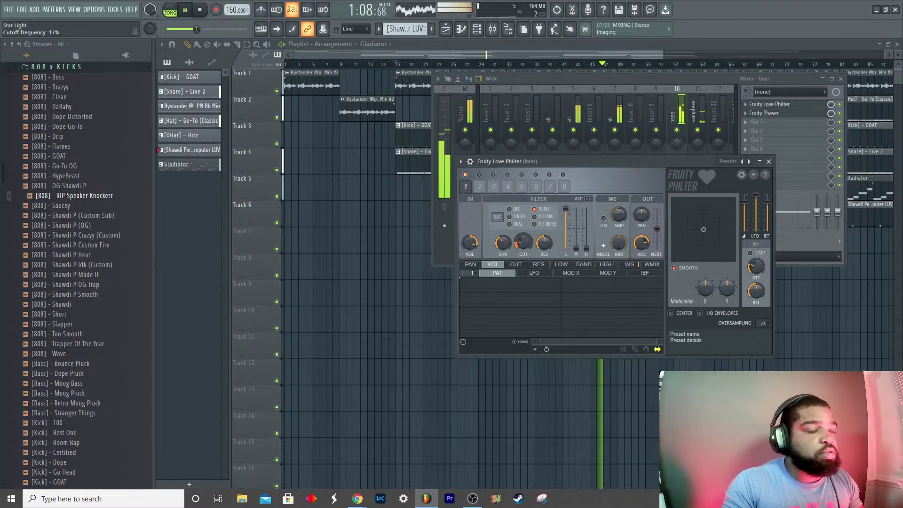
pyautogui.press('space')
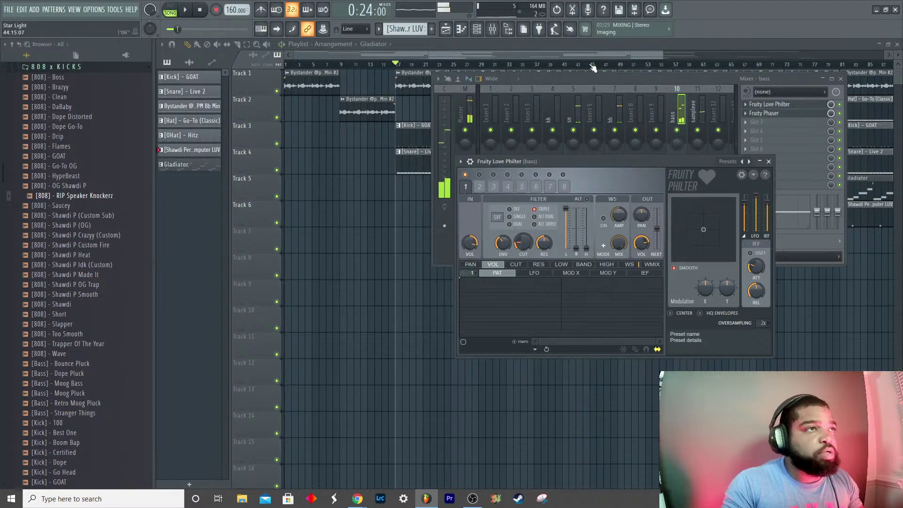
pyautogui.click(567, 66)
pyautogui.press('space')
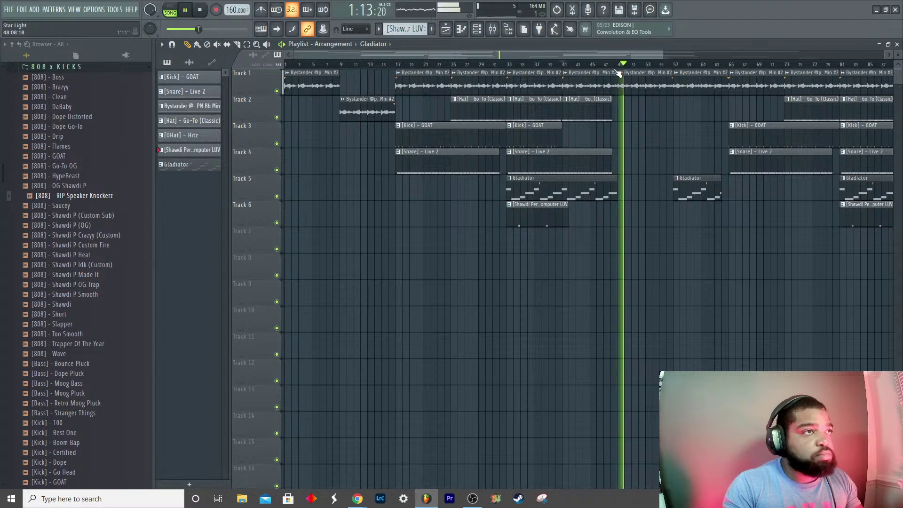
# Step: Move the playhead to bar 41 and lower the bass insert's volume to roughly the level of the sample insert's fader
pyautogui.press('F9')
pyautogui.click(564, 65)
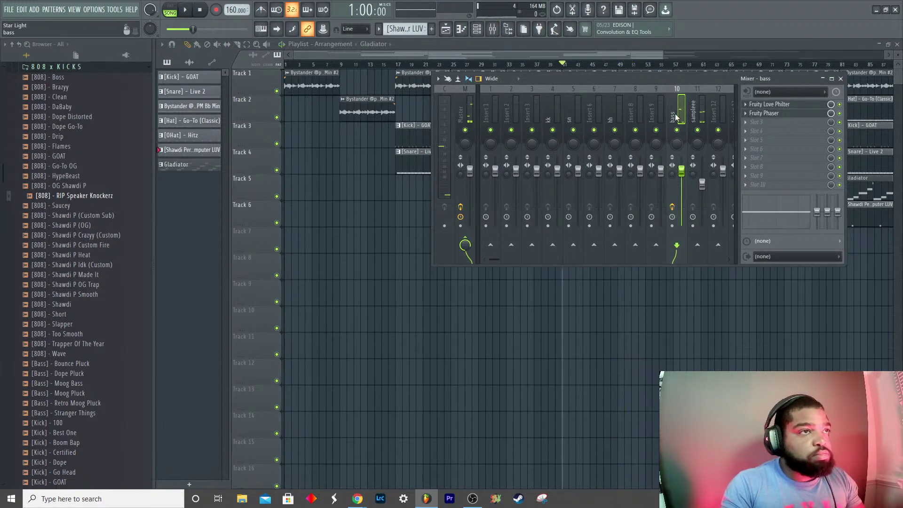
pyautogui.moveTo(682, 171); pyautogui.dragTo(683, 181)
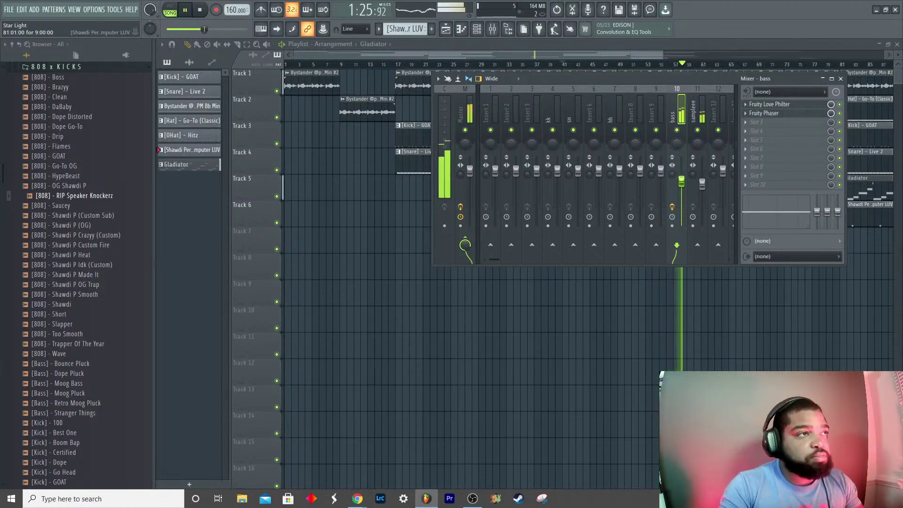
# Step: Lower mixer insert 9's volume to roughly the level of the sample insert's fader
pyautogui.press('F9')
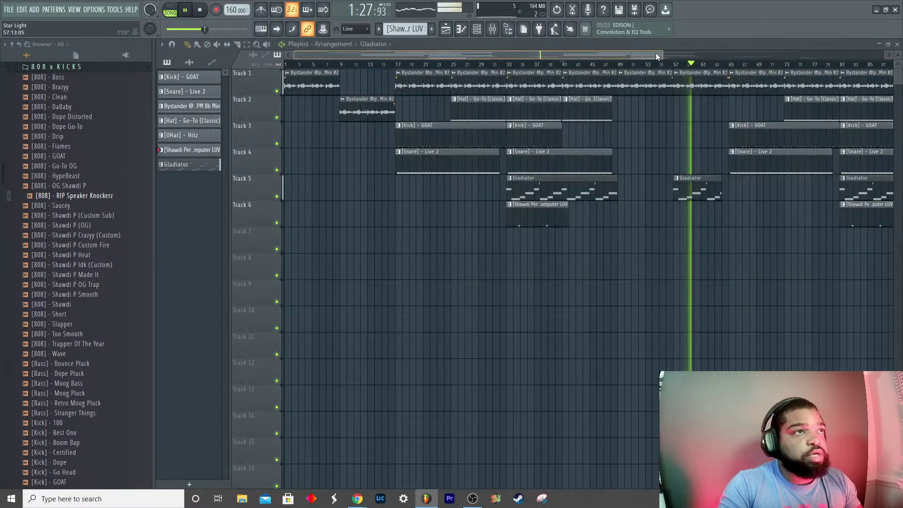
pyautogui.moveTo(684, 55); pyautogui.dragTo(794, 50)
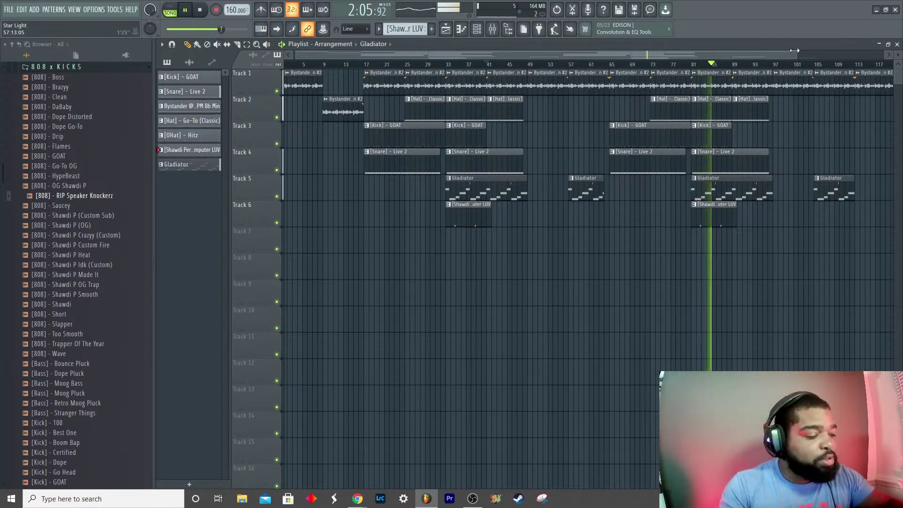
pyautogui.press('F9')
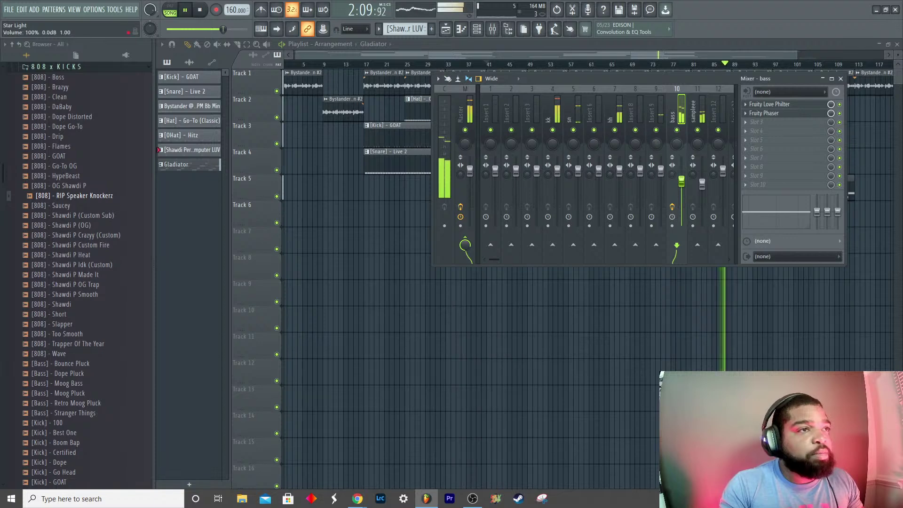
pyautogui.moveTo(661, 169); pyautogui.dragTo(661, 182)
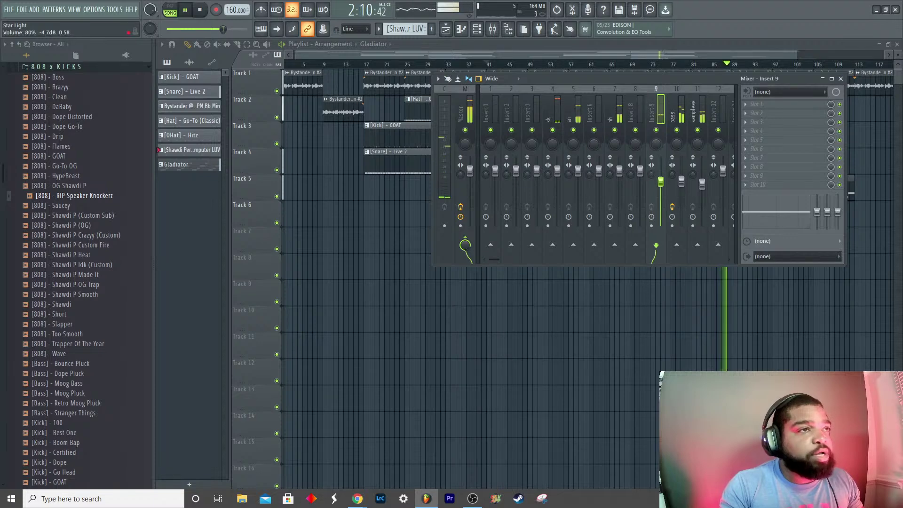
# Step: Rename mixer insert 9 as perk and adjust its stereo separation
pyautogui.doubleClick(655, 117)
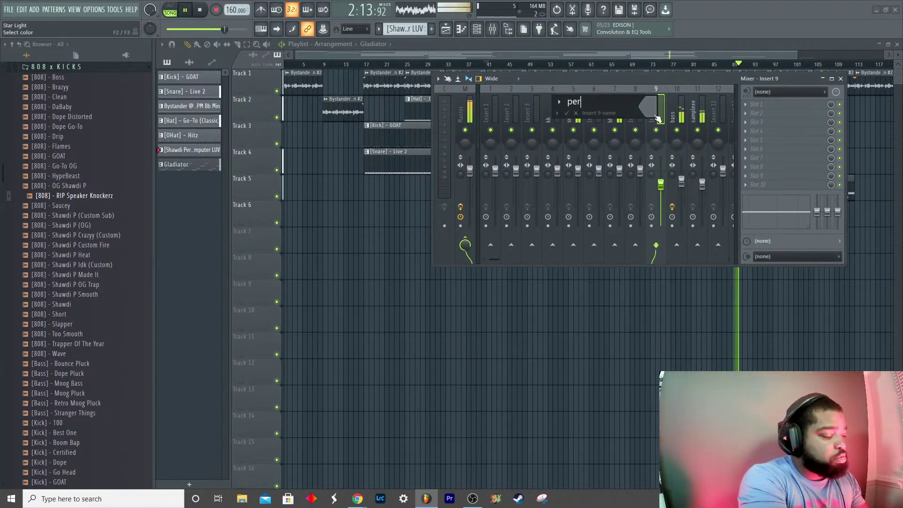
pyautogui.press('Return')
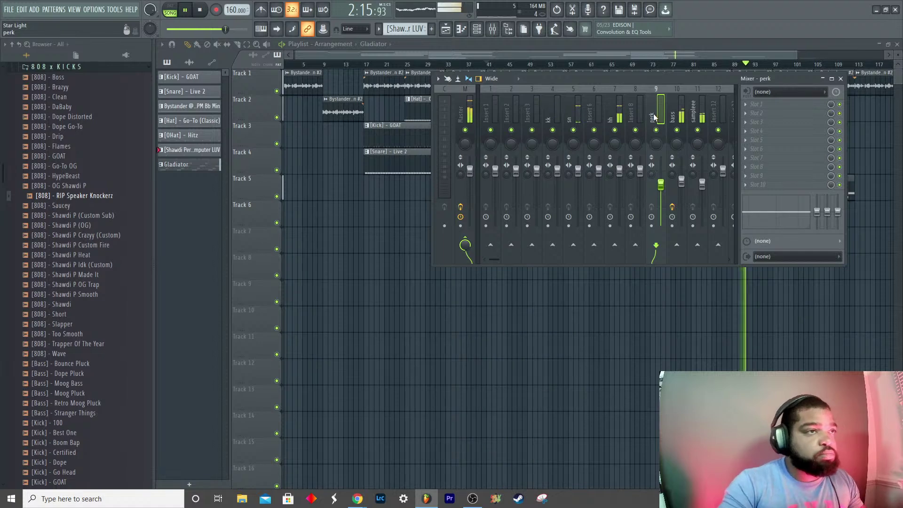
pyautogui.moveTo(651, 177); pyautogui.dragTo(653, 180)
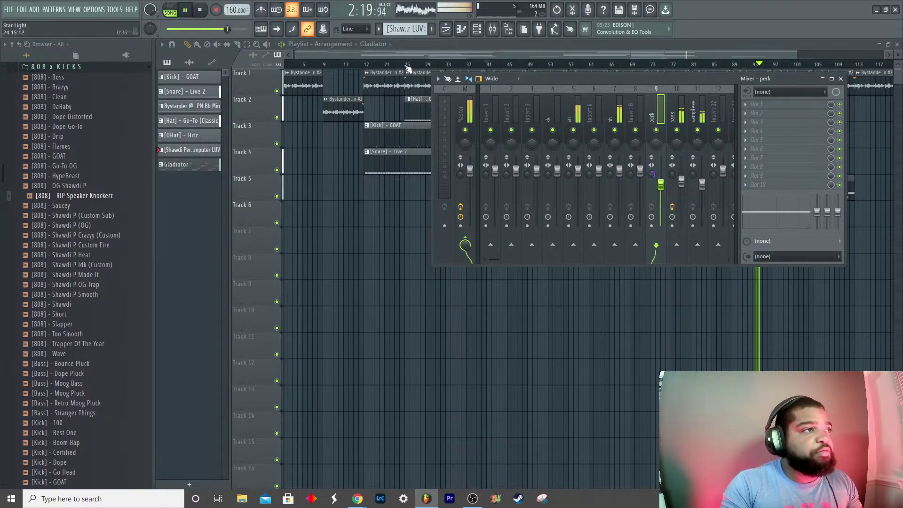
# Step: Lower the hh insert's volume to about 61% and close the mixer
pyautogui.moveTo(620, 170); pyautogui.dragTo(620, 193)
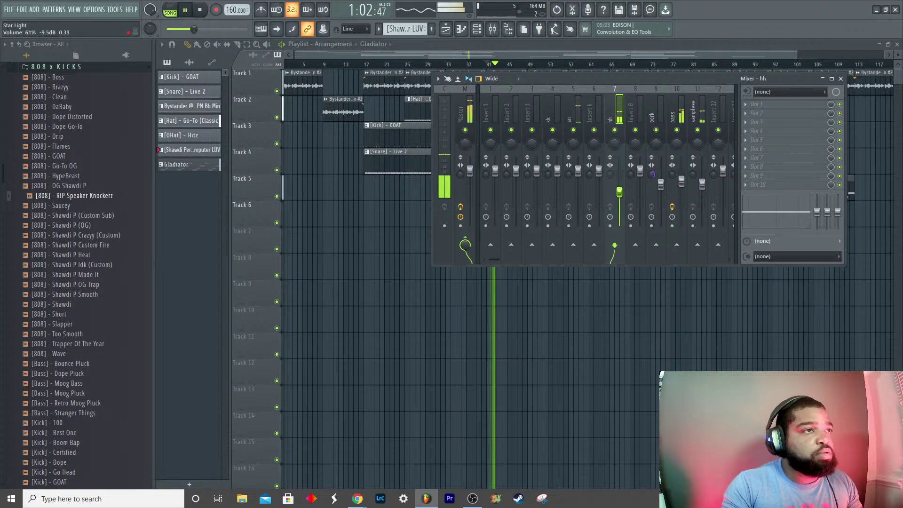
pyautogui.moveTo(580, 79); pyautogui.dragTo(578, 185)
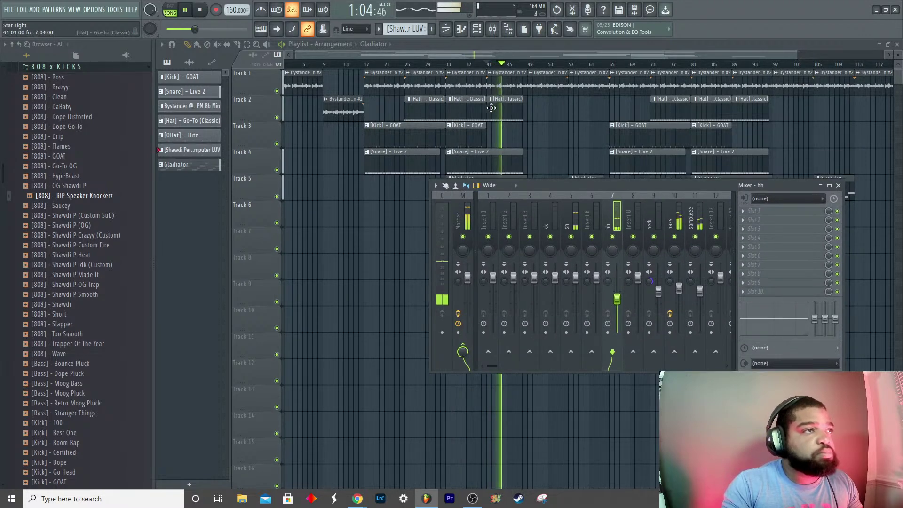
pyautogui.click(838, 185)
# Step: Clear the time selection in the [Hat] - Go-To (Classic) pattern's piano roll and play the pattern from bar 1
pyautogui.click(408, 99)
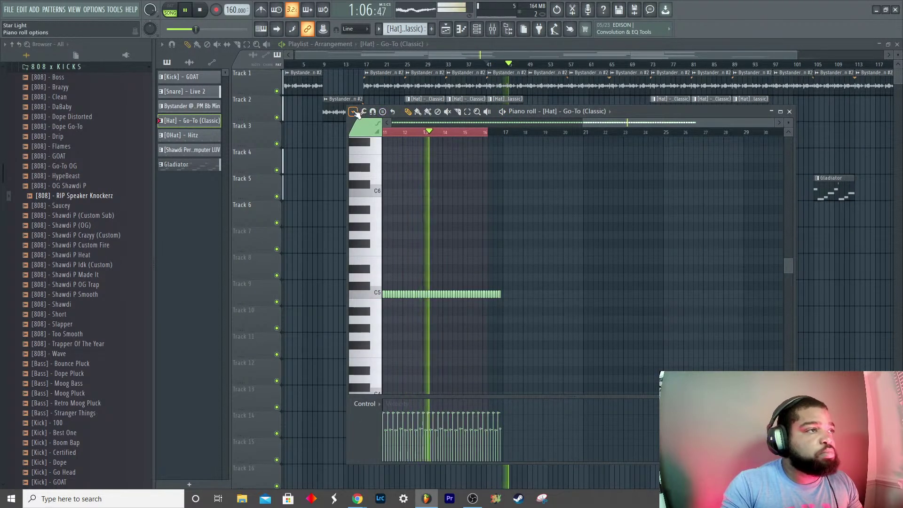
pyautogui.click(354, 112)
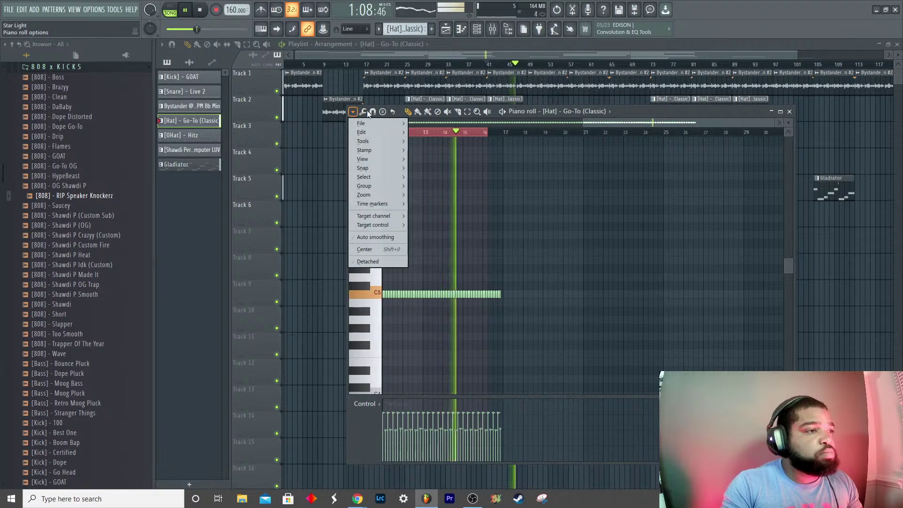
pyautogui.click(611, 124)
pyautogui.moveTo(494, 133); pyautogui.dragTo(488, 136)
pyautogui.click(489, 136)
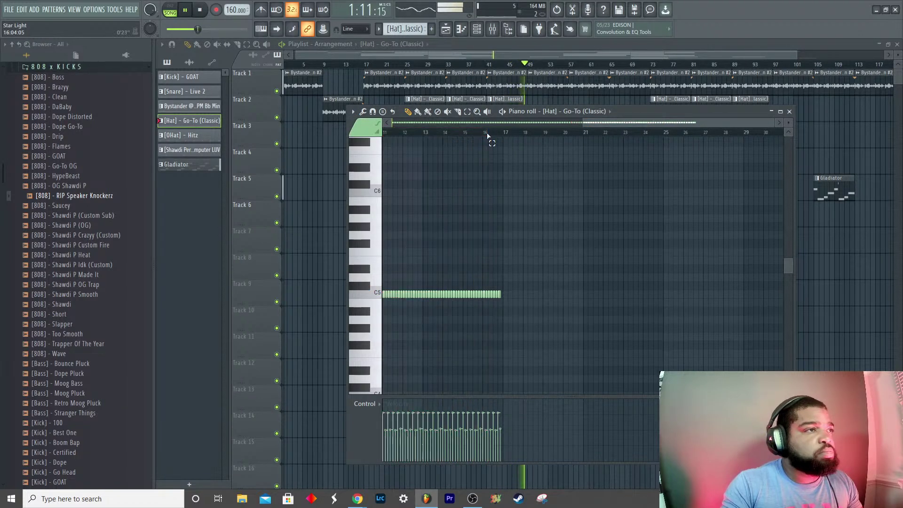
pyautogui.press('space')
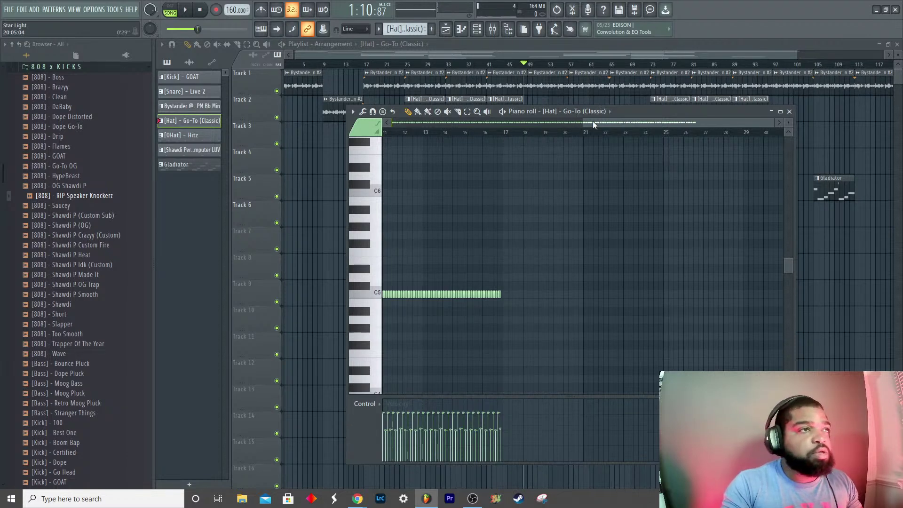
pyautogui.moveTo(573, 122); pyautogui.dragTo(319, 125)
pyautogui.click(379, 134)
pyautogui.press('space')
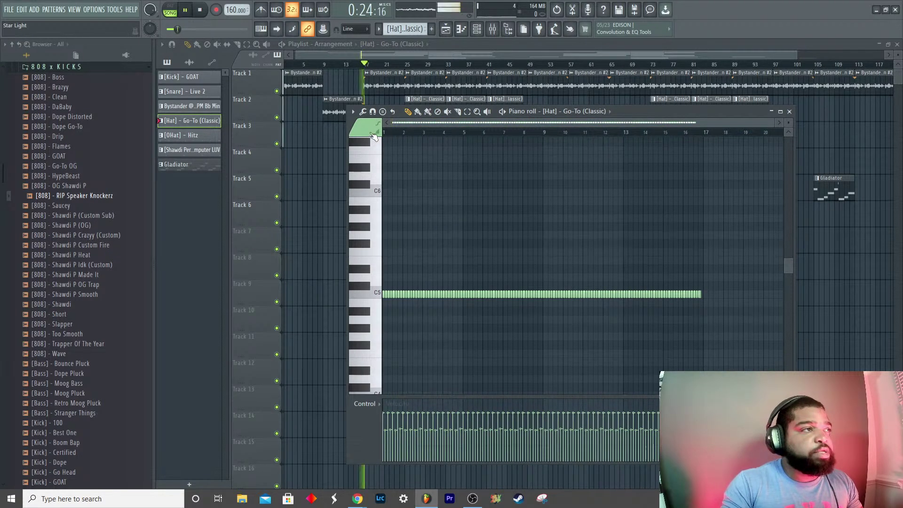
# Step: Select bars 33 to 41 of the arrangement as the playback loop and stop playback
pyautogui.click(447, 64)
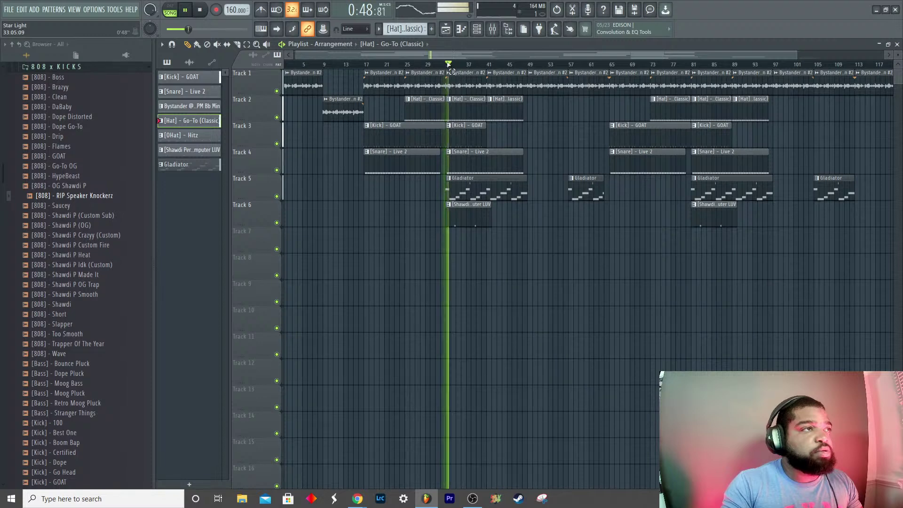
pyautogui.moveTo(449, 65); pyautogui.dragTo(487, 65)
pyautogui.press('space')
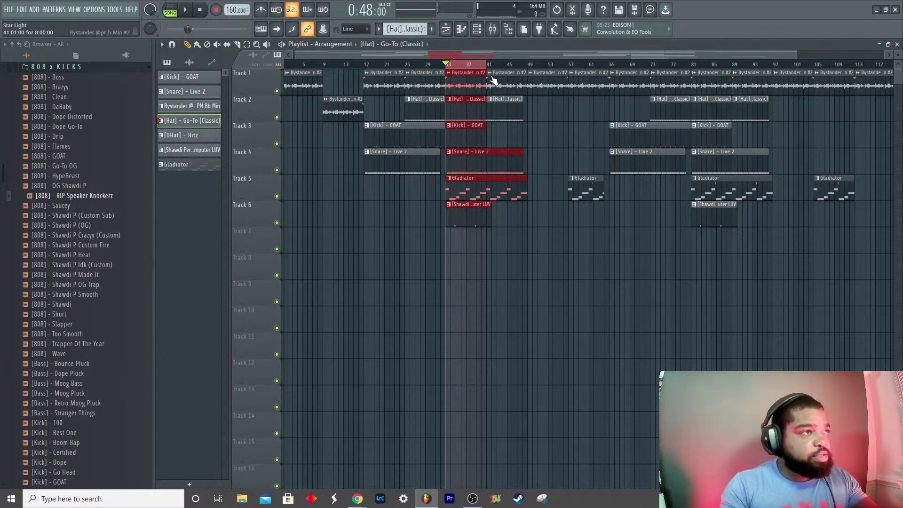
# Step: Open the randomizer on the [Hat] - Go-To (Classic) pattern's notes and set its panning level to 58%
pyautogui.press('F9')
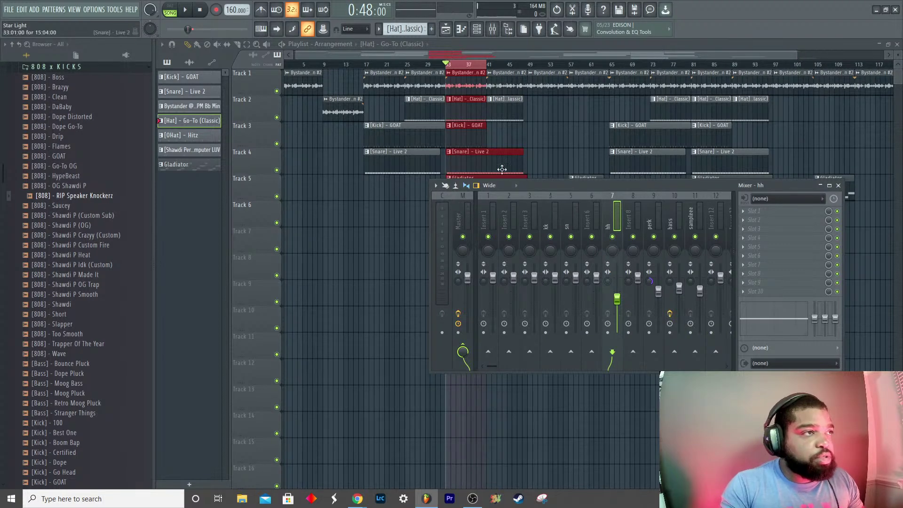
pyautogui.doubleClick(463, 118)
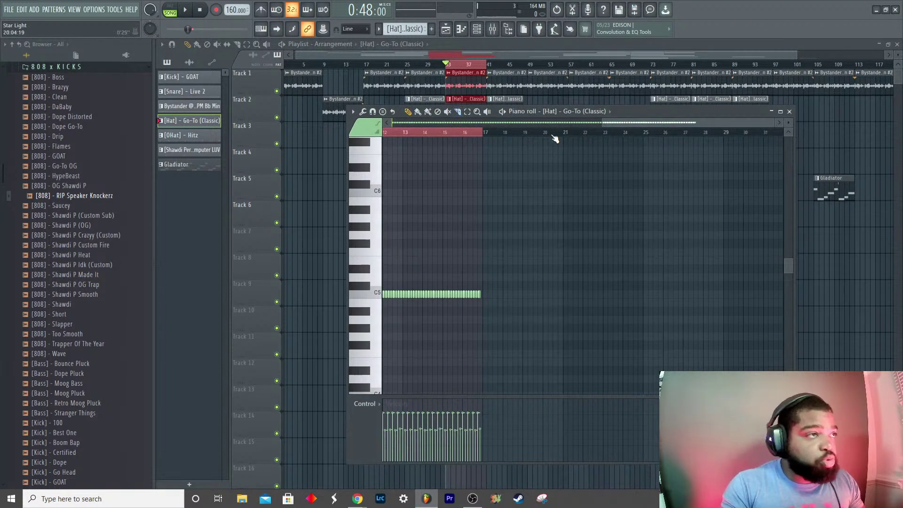
pyautogui.moveTo(640, 124); pyautogui.dragTo(317, 125)
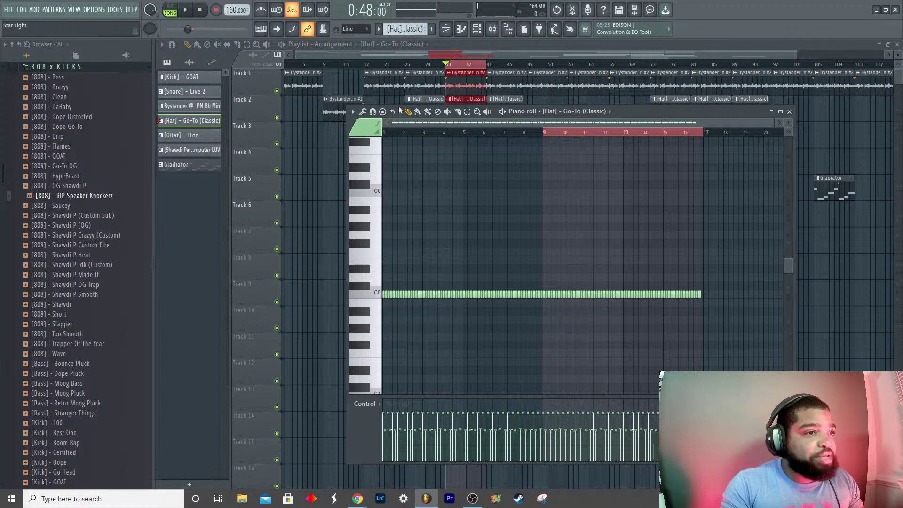
pyautogui.click(353, 111)
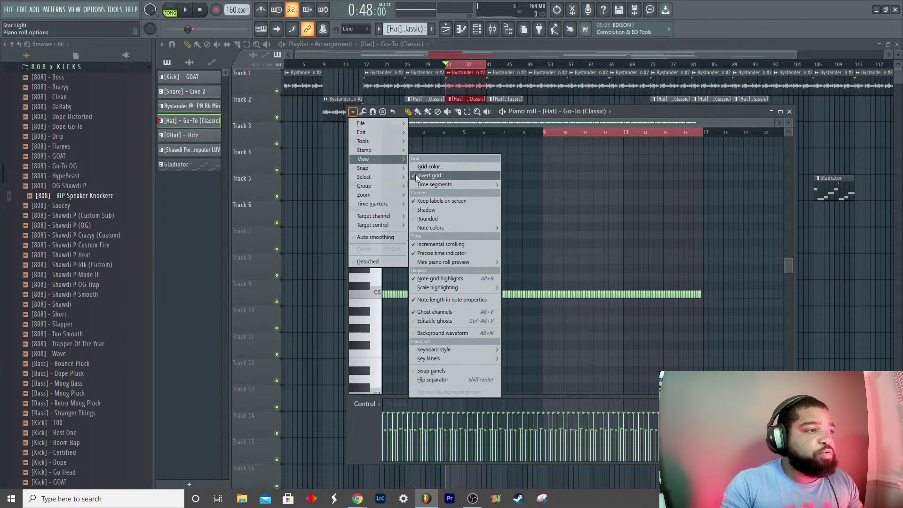
pyautogui.click(363, 112)
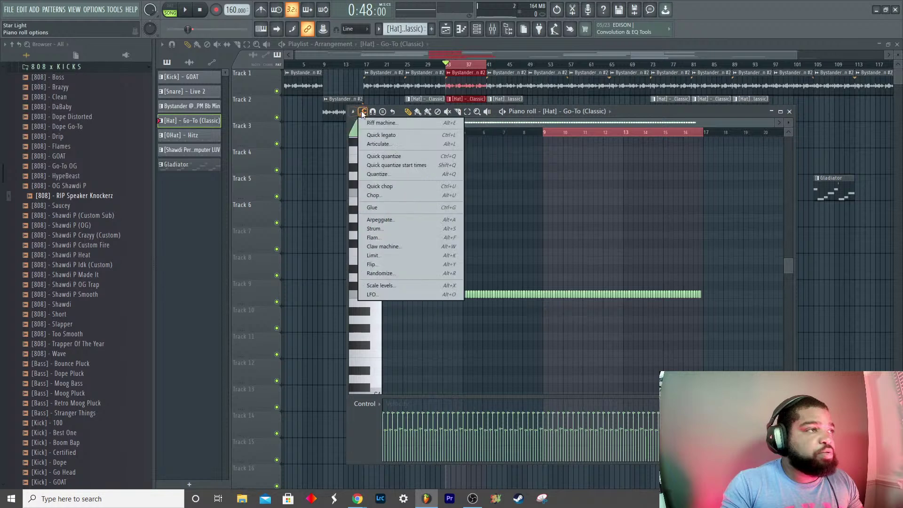
pyautogui.click(380, 273)
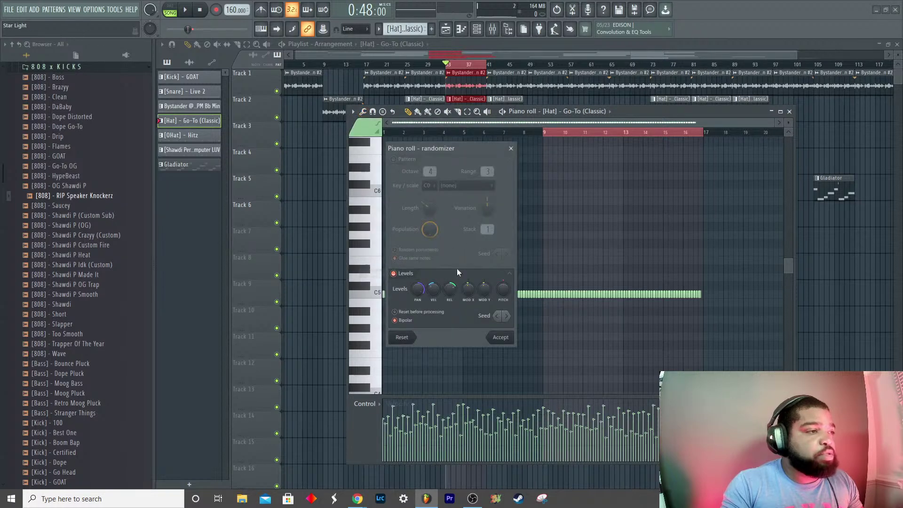
pyautogui.scroll(4, 419, 291)
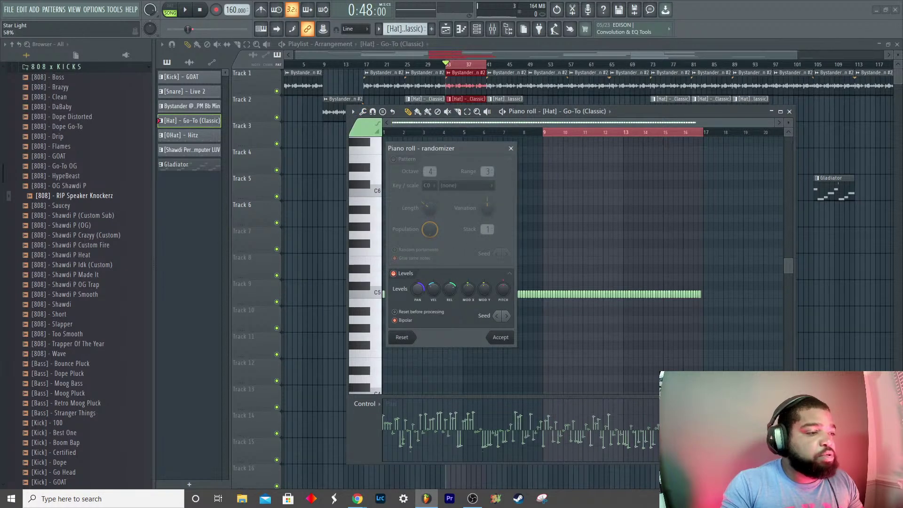
# Step: Pick a new randomizer seed during playback, set the velocity level to -9%, and accept the randomized hat levels
pyautogui.press('space')
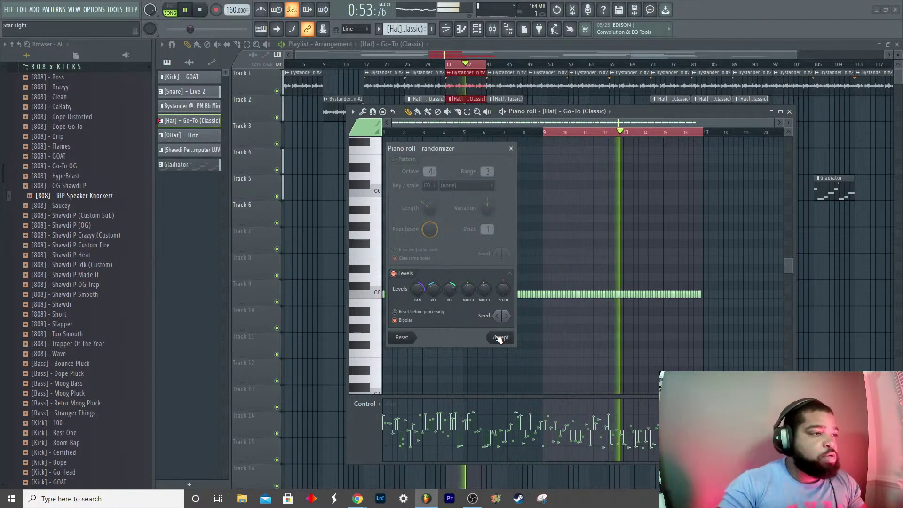
pyautogui.click(507, 320)
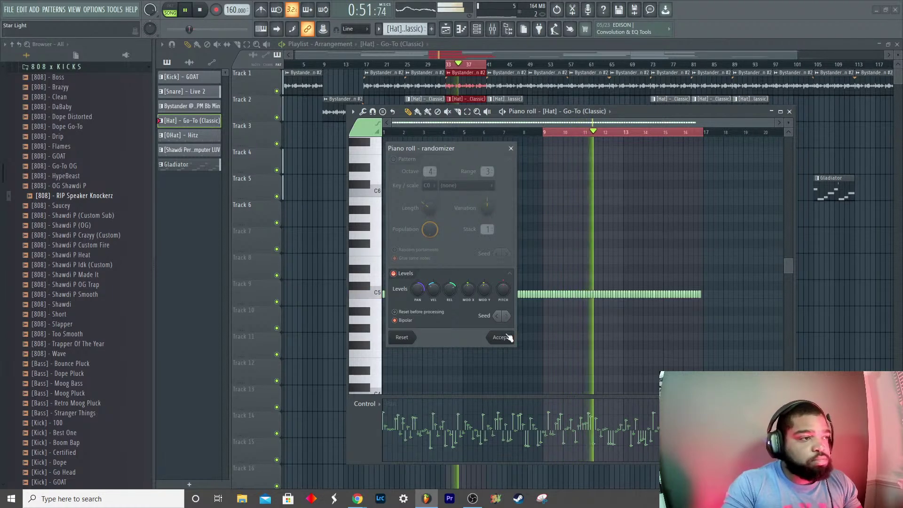
pyautogui.moveTo(431, 302); pyautogui.dragTo(432, 307)
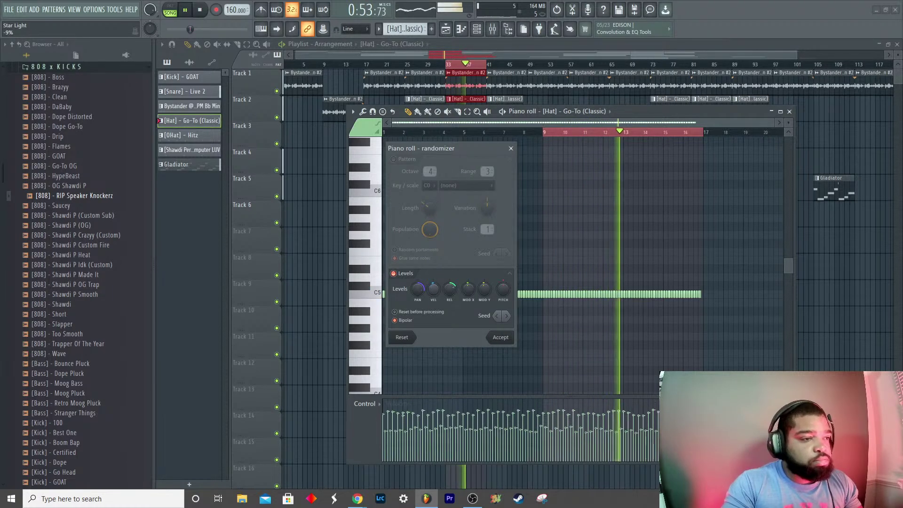
pyautogui.click(501, 337)
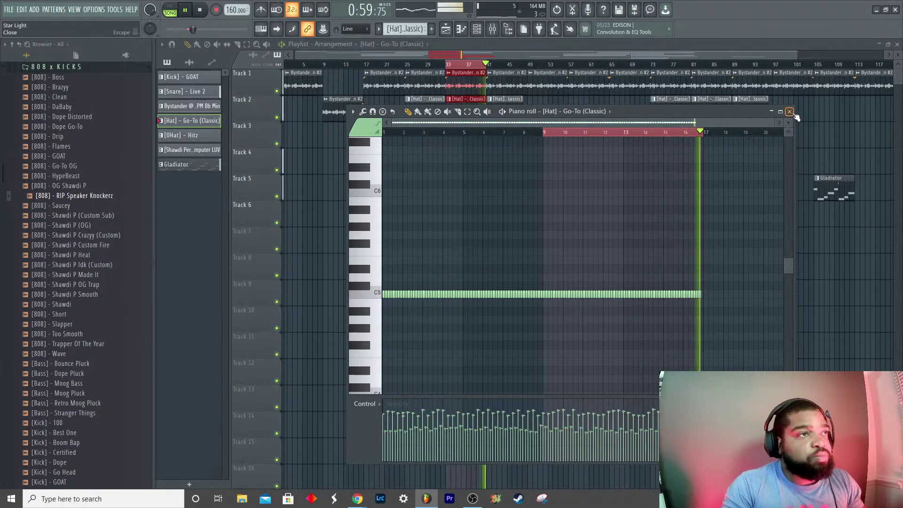
# Step: Replay the section around bar 33 to check the randomized hats, and collapse the piano roll
pyautogui.press('space')
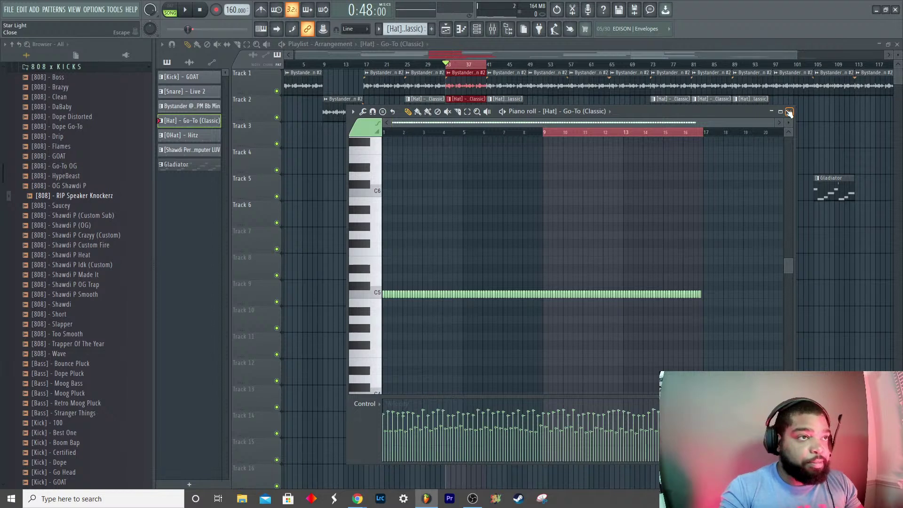
pyautogui.click(539, 132)
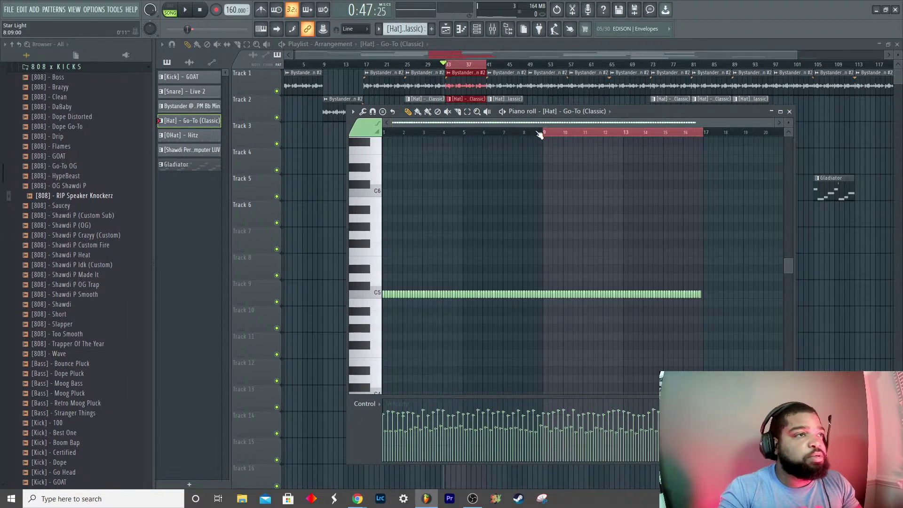
pyautogui.press('space')
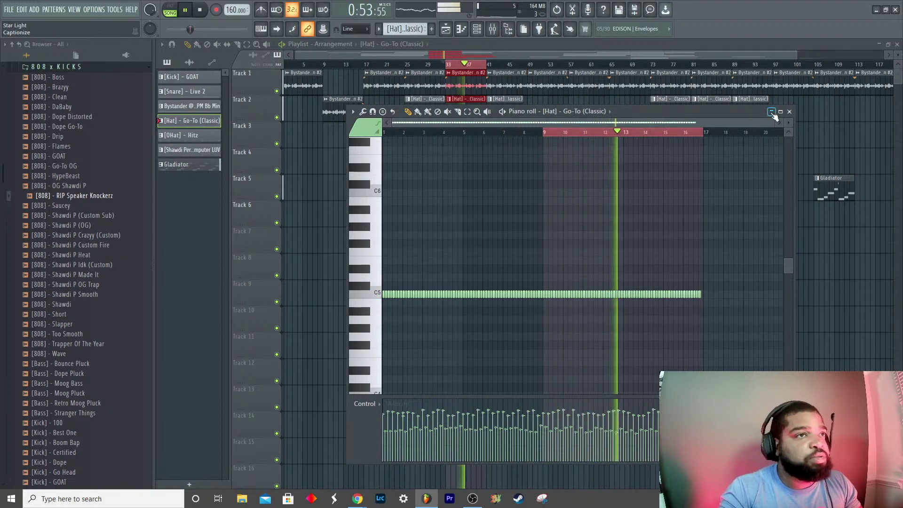
pyautogui.doubleClick(611, 111)
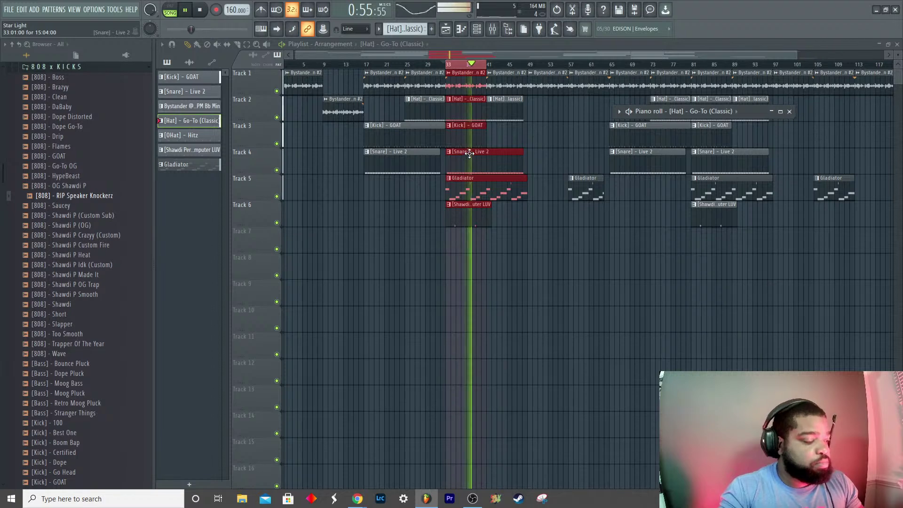
# Step: Lower the sn insert's volume slightly and adjust the stereo separation of the sn, kk, hh and samplee inserts
pyautogui.press('F9')
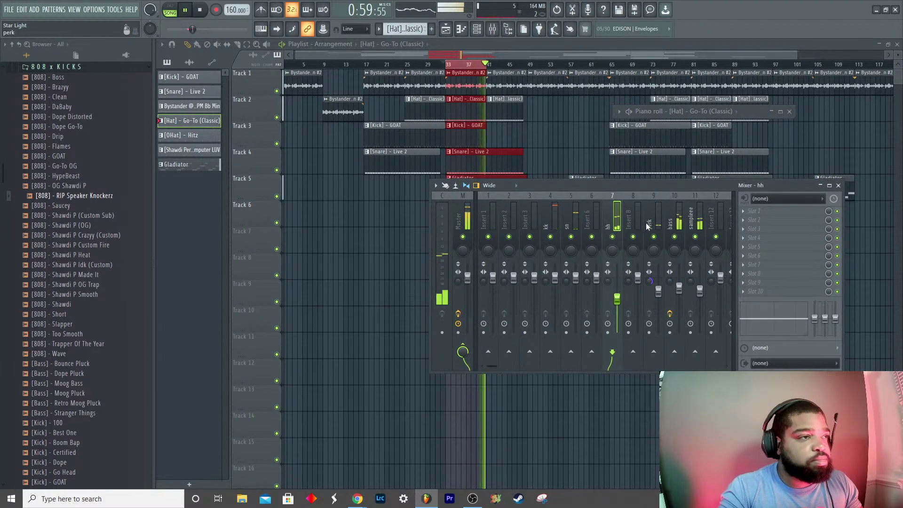
pyautogui.click(576, 224)
pyautogui.moveTo(575, 279); pyautogui.dragTo(546, 280)
pyautogui.click(551, 221)
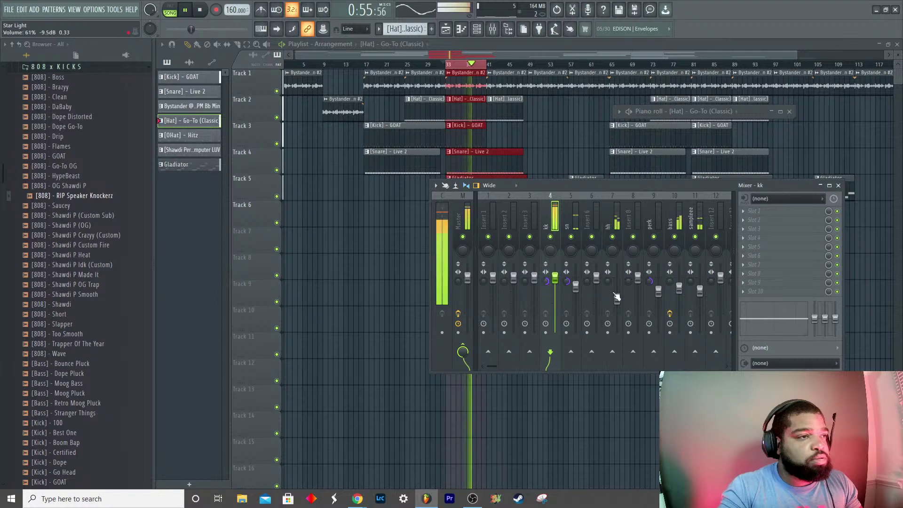
pyautogui.moveTo(607, 282); pyautogui.dragTo(607, 277)
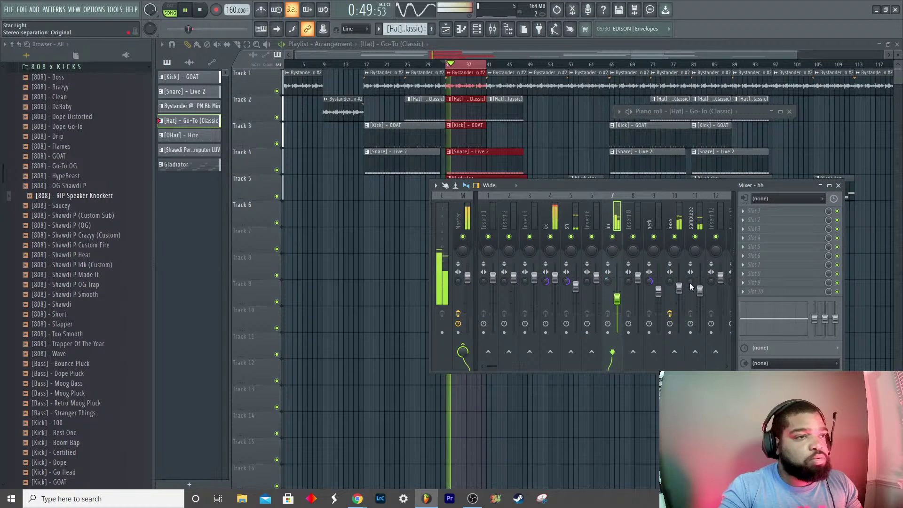
pyautogui.moveTo(690, 282); pyautogui.dragTo(691, 280)
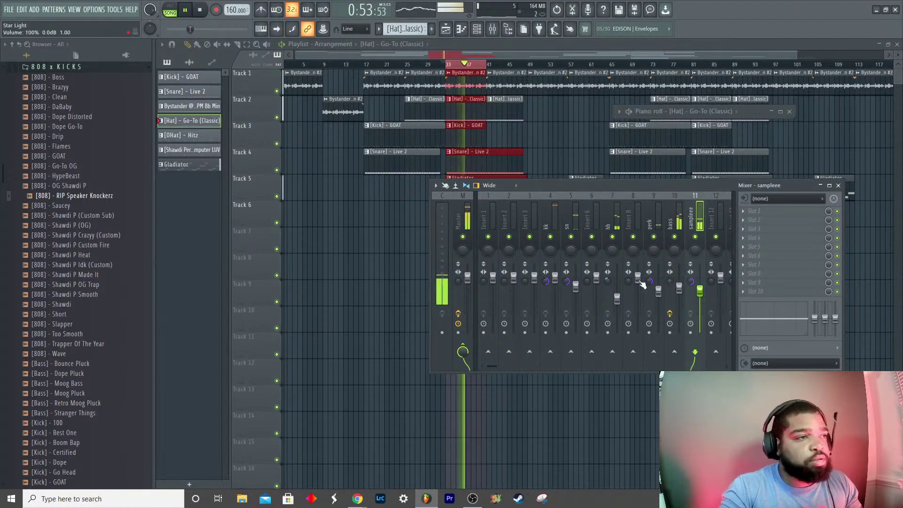
# Step: Adjust the stereo separation of the bass and samplee inserts while the selected section plays
pyautogui.moveTo(692, 282); pyautogui.dragTo(692, 278)
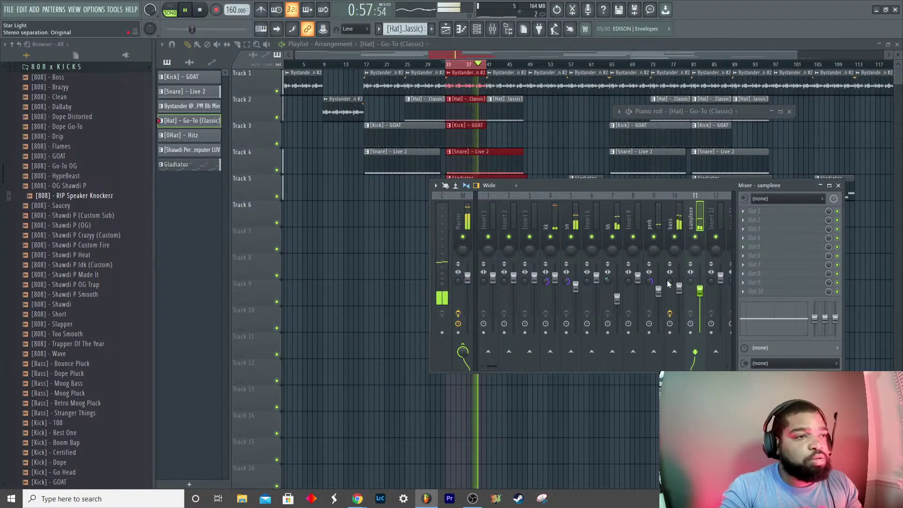
pyautogui.moveTo(670, 281); pyautogui.dragTo(691, 282)
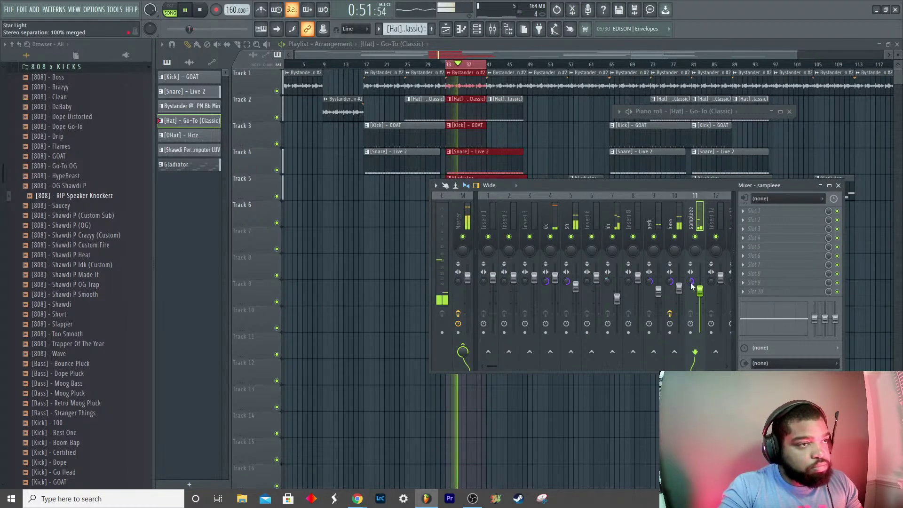
pyautogui.click(670, 281)
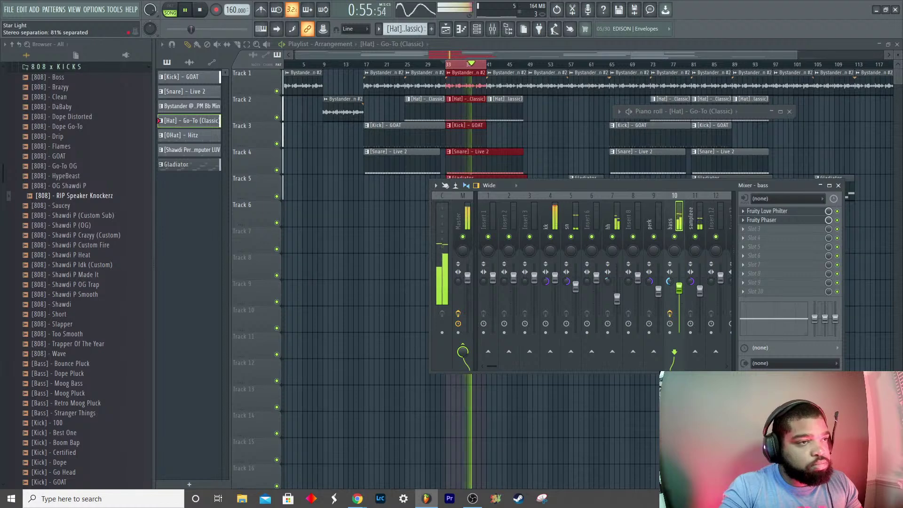
pyautogui.moveTo(692, 281); pyautogui.dragTo(691, 285)
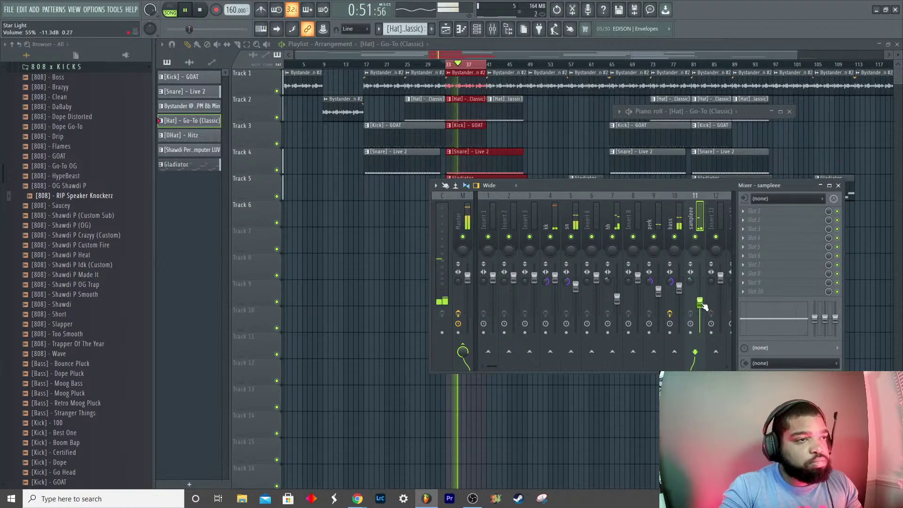
# Step: Lower the bass insert's volume, set the samplee insert's volume to about 61%, and stop playback
pyautogui.click(679, 288)
pyautogui.moveTo(679, 288); pyautogui.dragTo(701, 302)
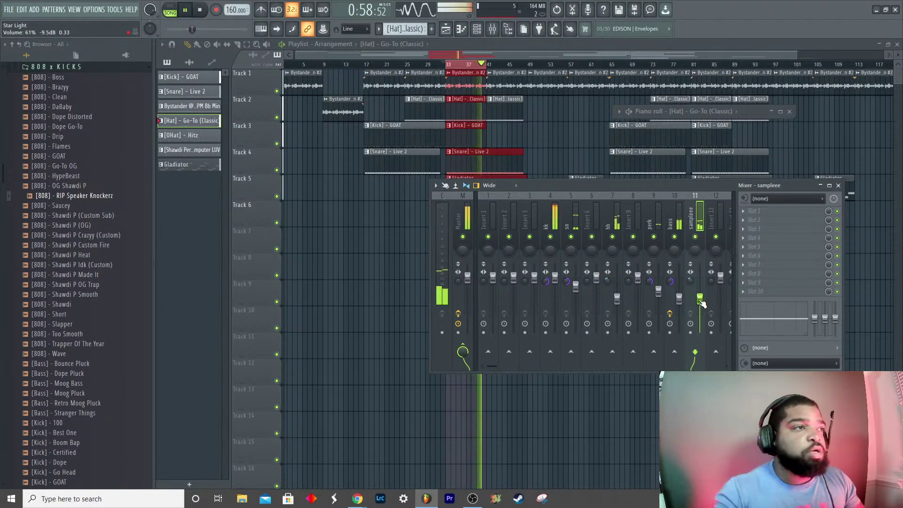
pyautogui.press('space')
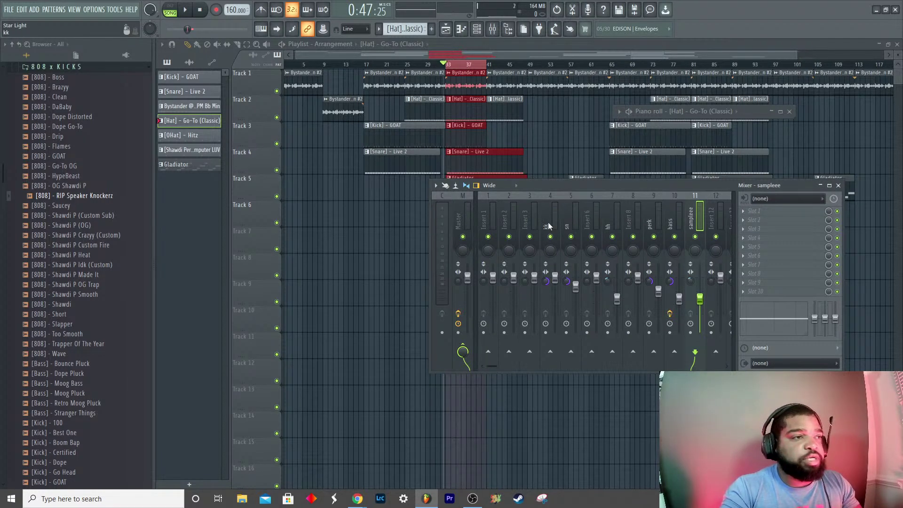
# Step: Load Fruity Reeverb 2 into the Master's second effect slot and briefly preview the beat with it
pyautogui.click(468, 216)
pyautogui.click(749, 222)
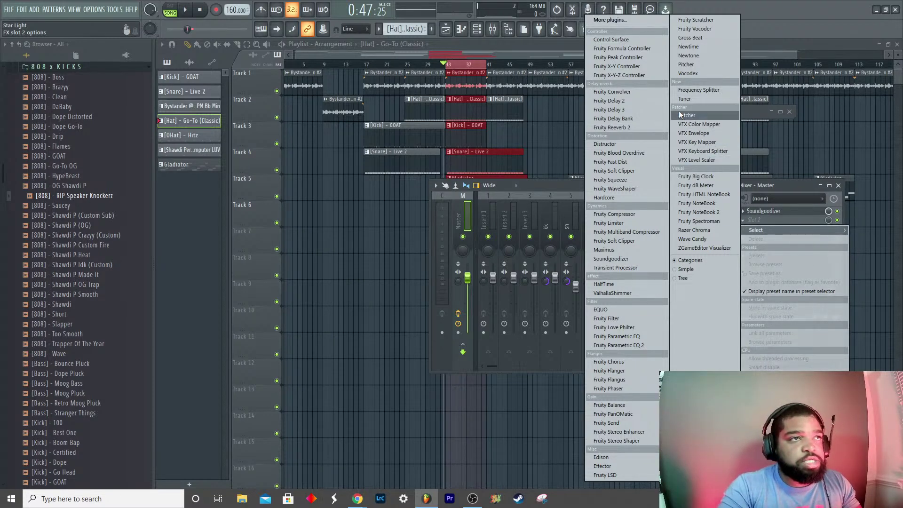
pyautogui.click(630, 127)
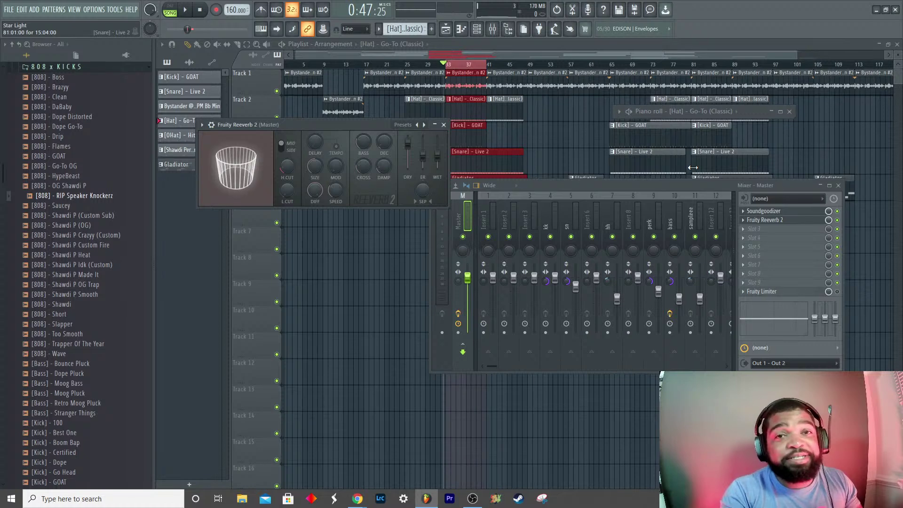
pyautogui.press('space')
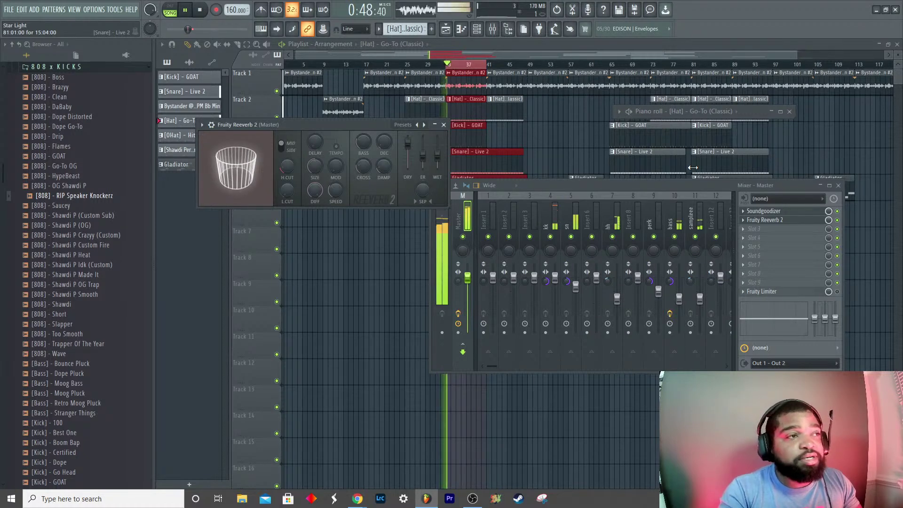
pyautogui.press('space')
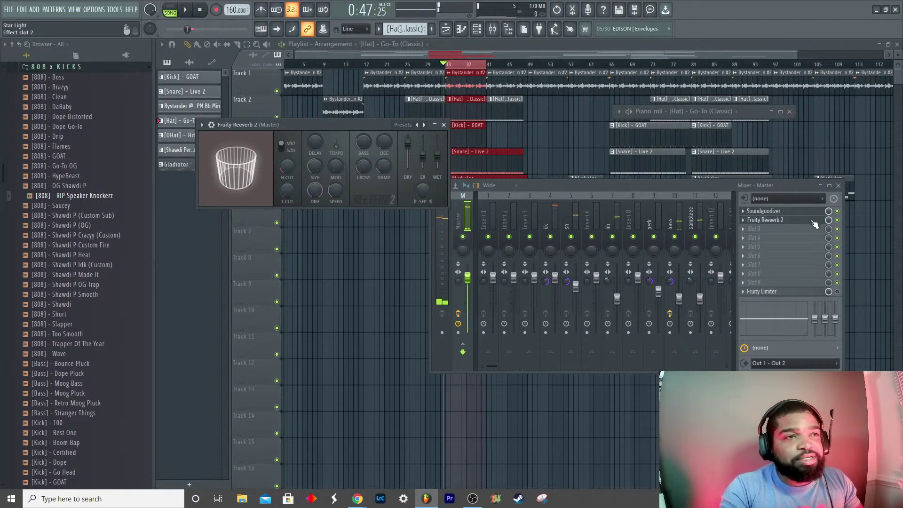
# Step: Reduce the Fruity Reeverb 2 mix level on the Master to 4% and preview the section again
pyautogui.moveTo(829, 221); pyautogui.dragTo(828, 237)
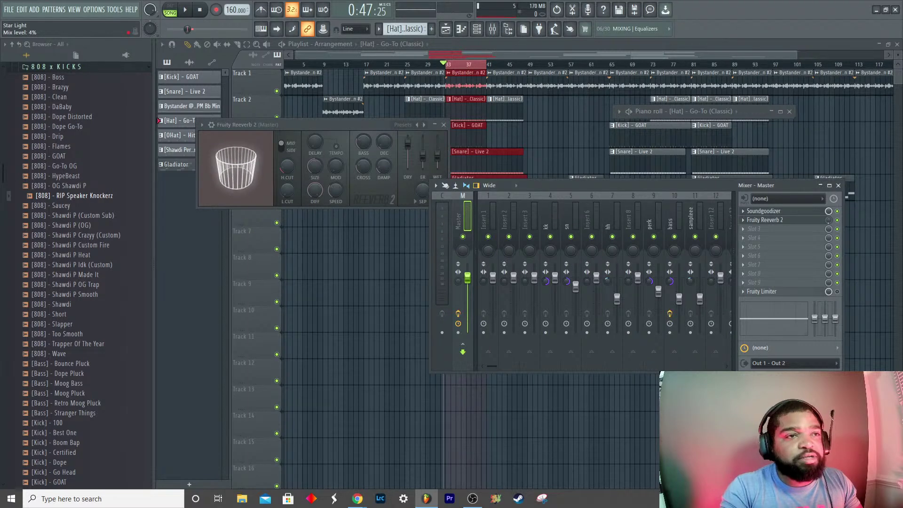
pyautogui.press('space')
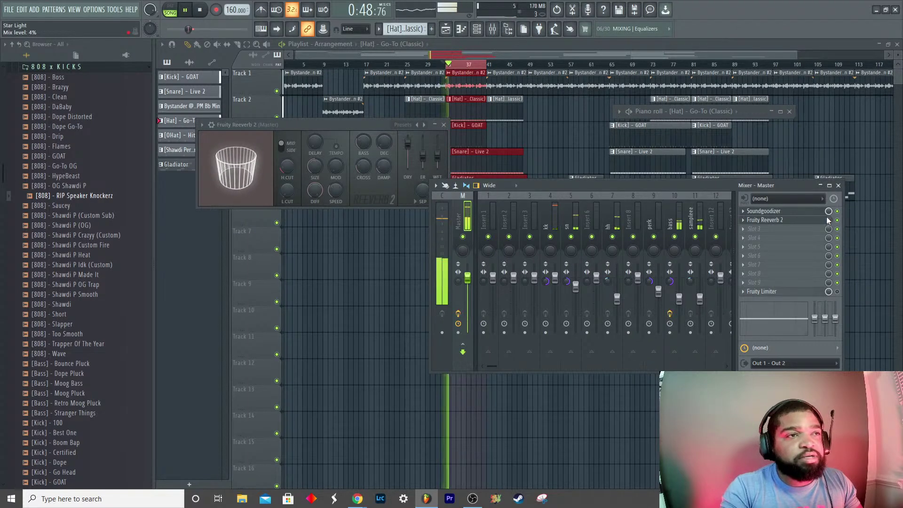
pyautogui.press('space')
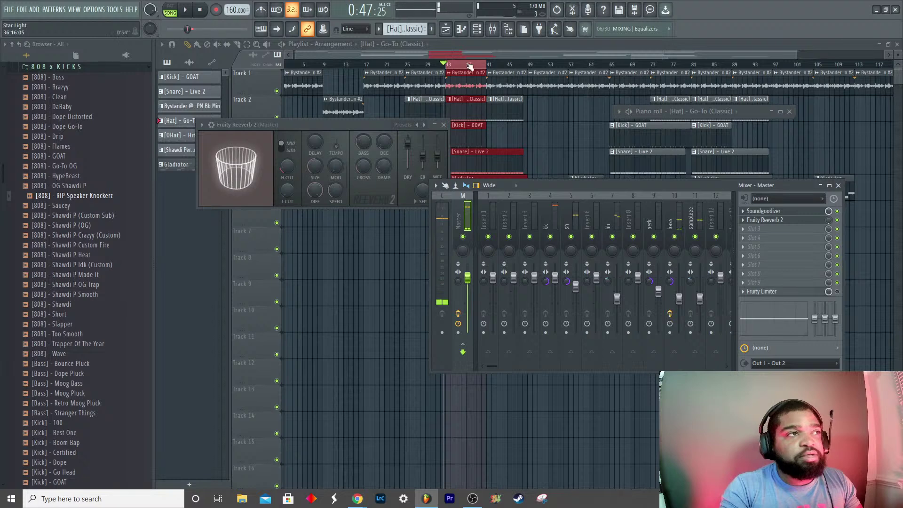
# Step: Close the open windows, clear the playlist's time selection, play the arrangement's ending from about bar 113, and save the project
pyautogui.press('F12')
pyautogui.click(466, 64)
pyautogui.click(611, 65)
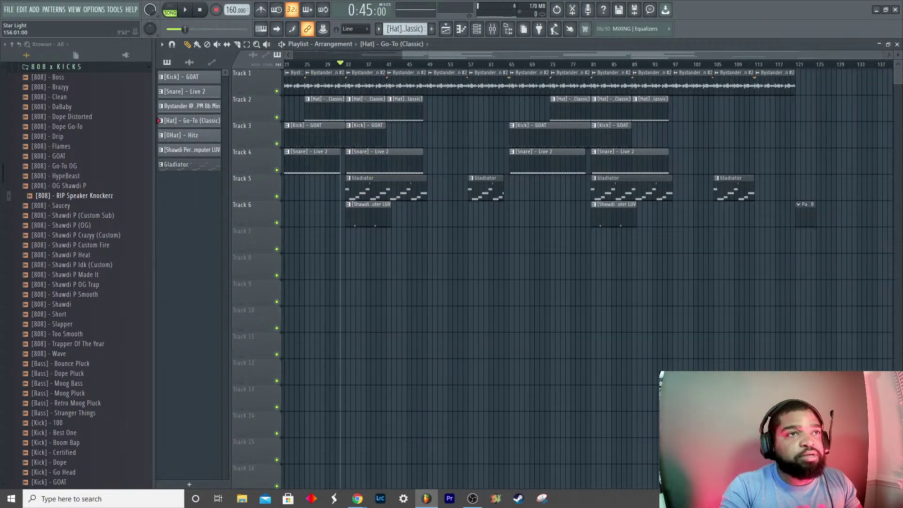
pyautogui.click(690, 64)
pyautogui.press('space')
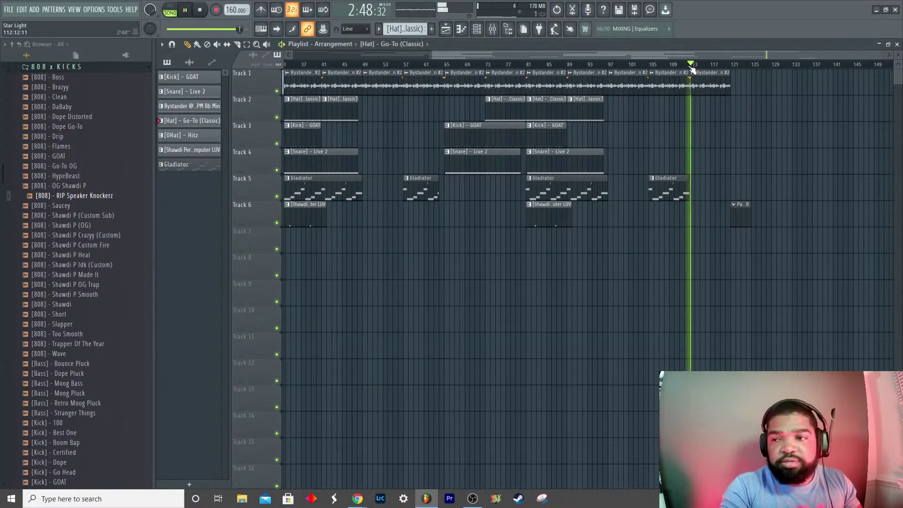
pyautogui.hotkey('ctrl', 's')
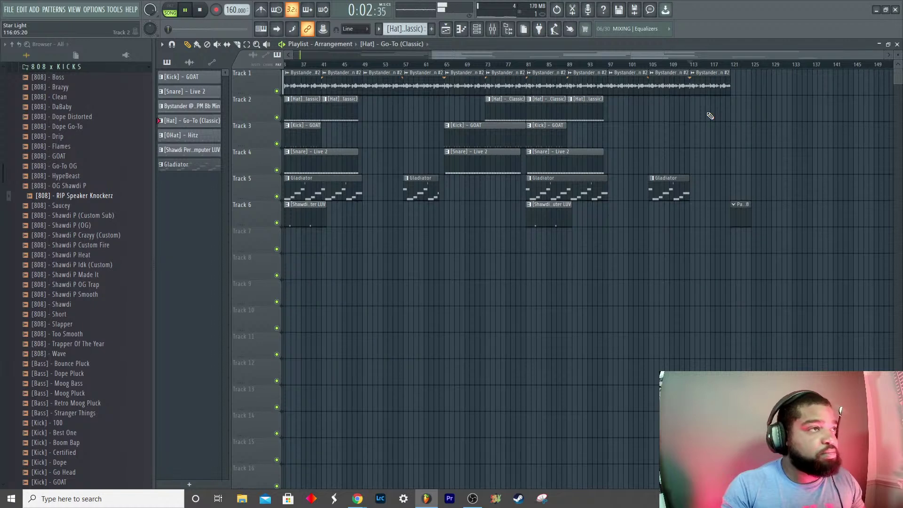
# Step: Show the mixer during playback, move it below the playlist clips, and stop playback
pyautogui.press('F9')
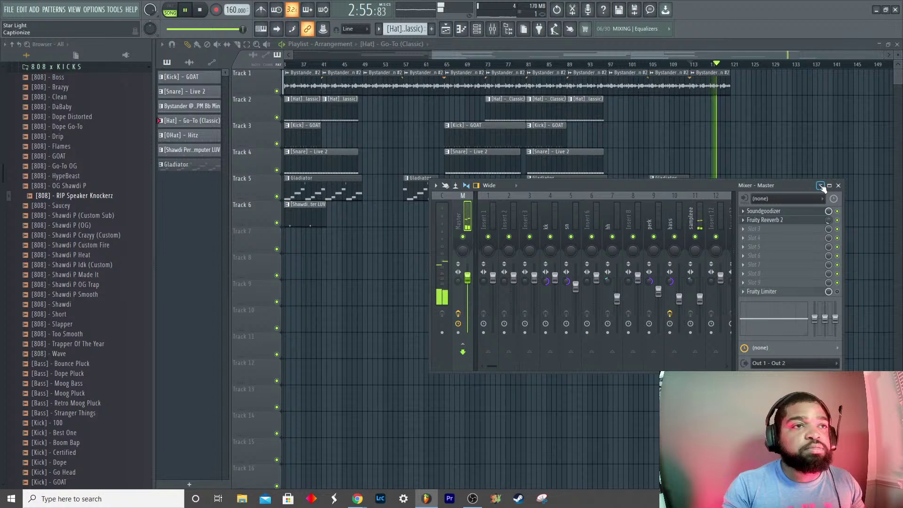
pyautogui.moveTo(800, 185); pyautogui.dragTo(777, 257)
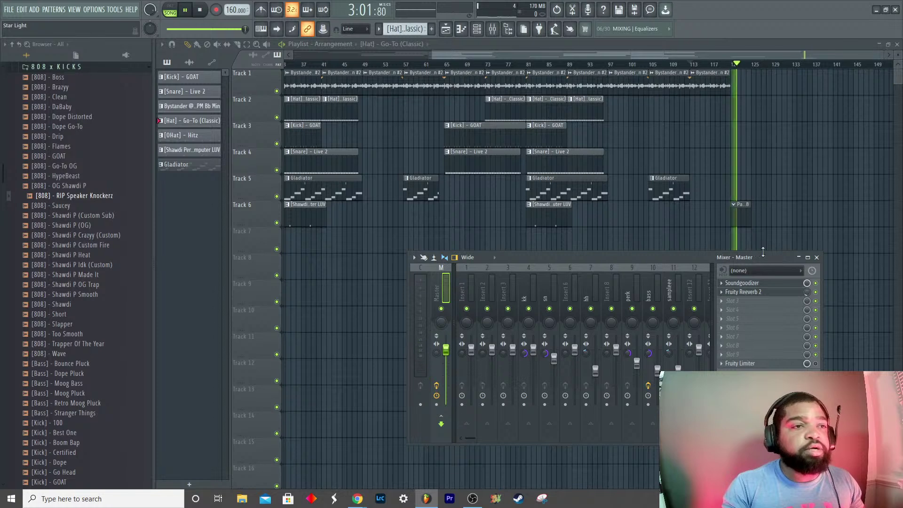
pyautogui.press('space')
# Step: Play the arrangement from its beginning and from around bar 17 with the mixer displayed
pyautogui.moveTo(406, 64); pyautogui.dragTo(253, 64)
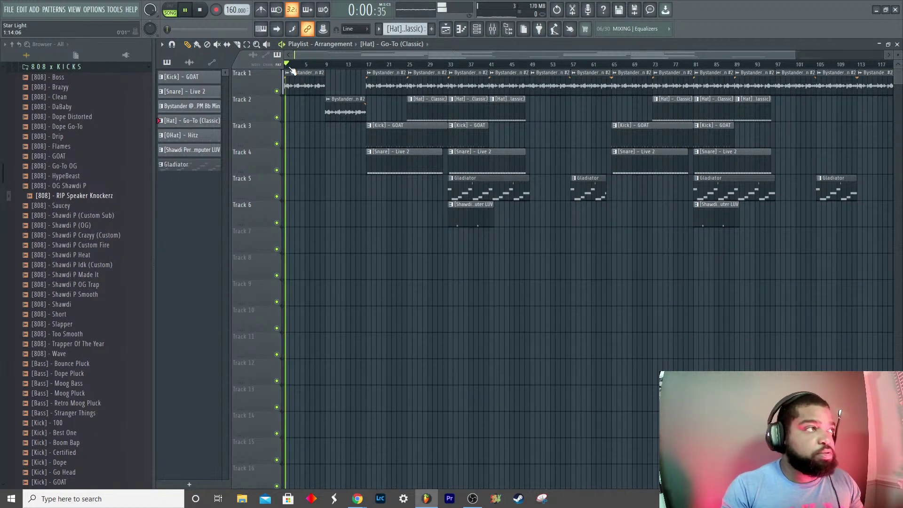
pyautogui.press('space')
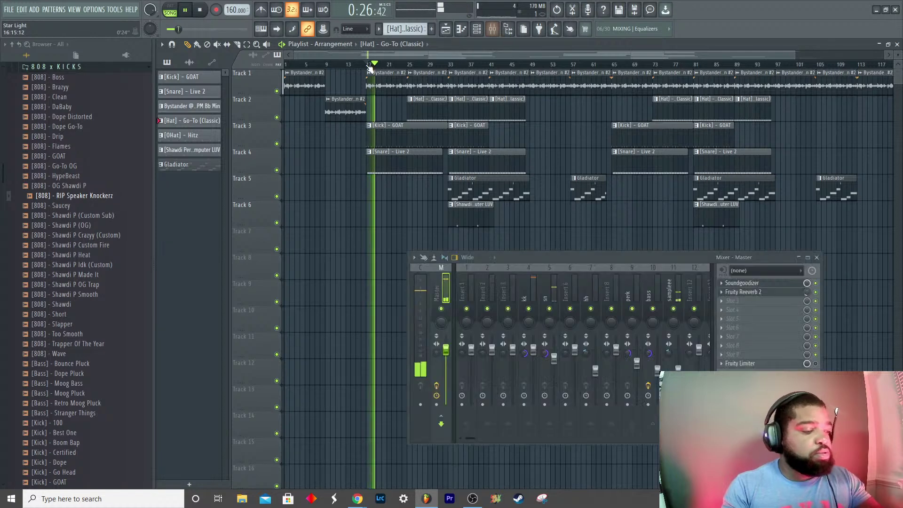
pyautogui.press('F9')
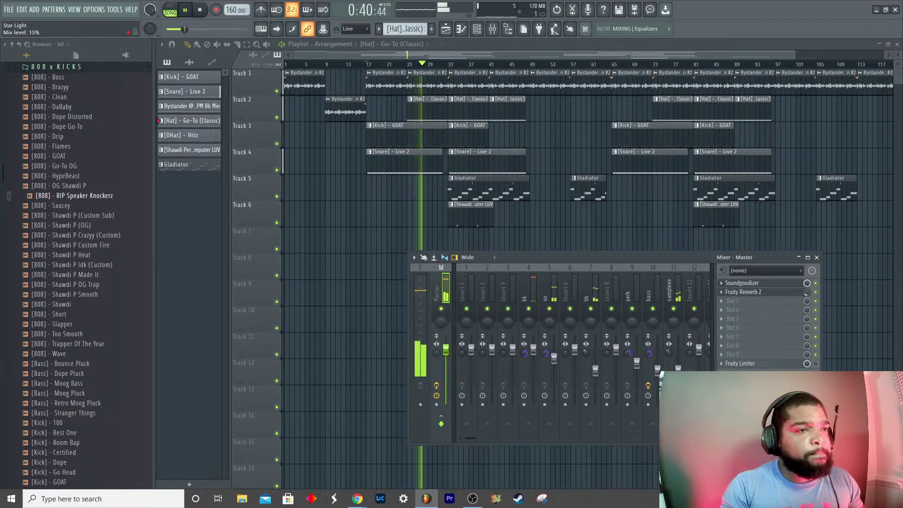
# Step: Create an automation clip for the Master's Fruity Reeverb 2 mix level and collapse the mixer
pyautogui.rightClick(806, 292)
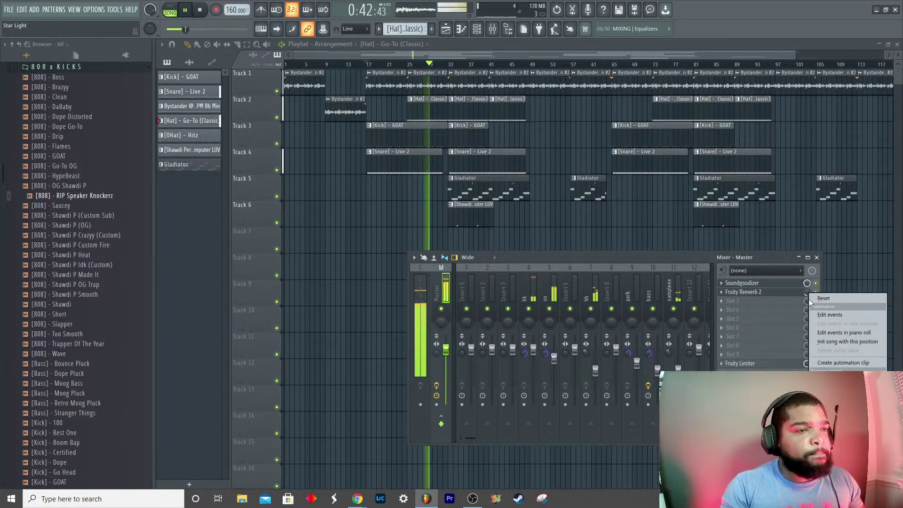
pyautogui.click(843, 363)
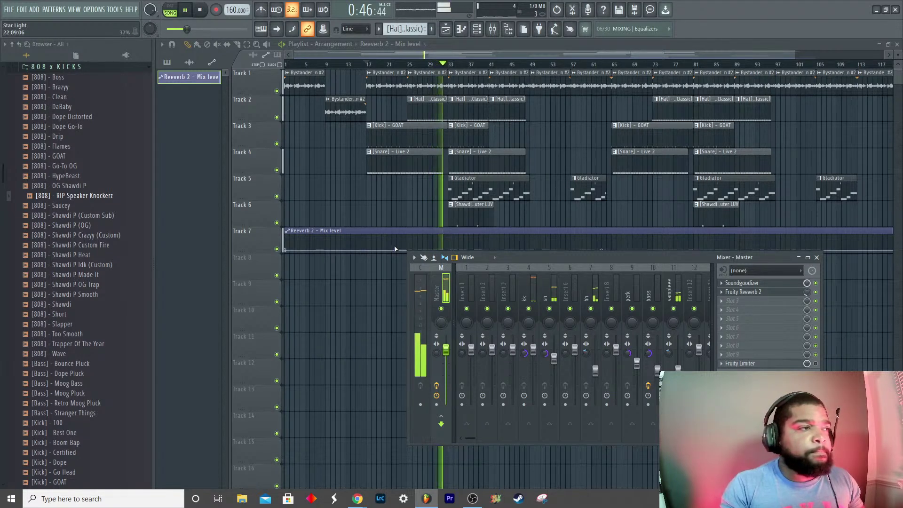
pyautogui.click(799, 258)
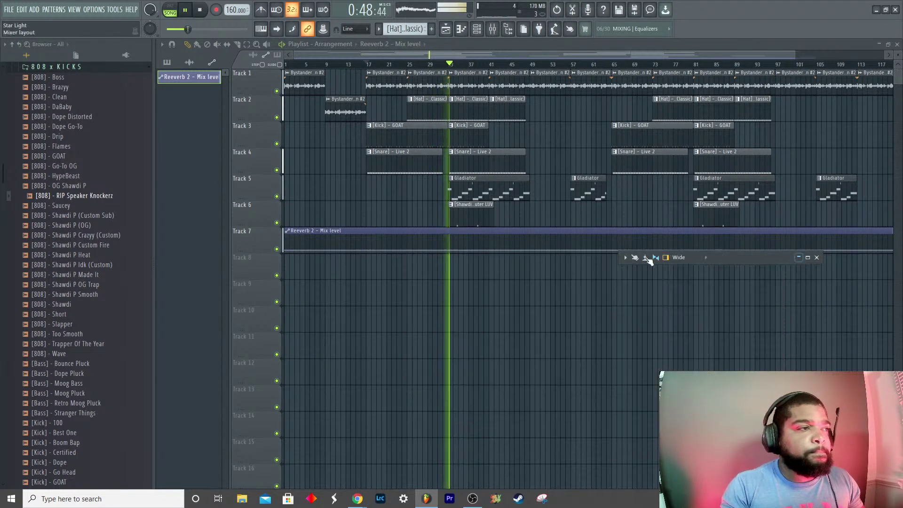
# Step: Copy the 15% value of the first point in the Reeverb 2 mix level clip and stop playback at bar 17
pyautogui.rightClick(286, 250)
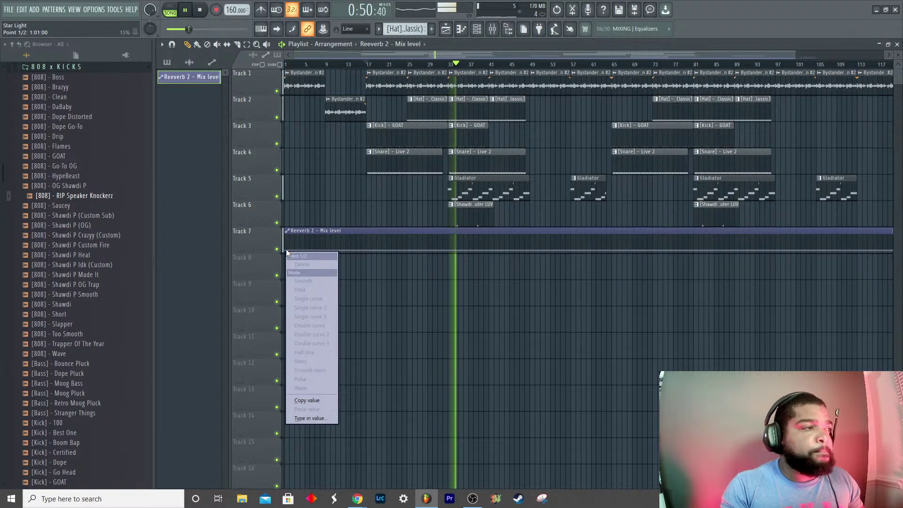
pyautogui.click(311, 402)
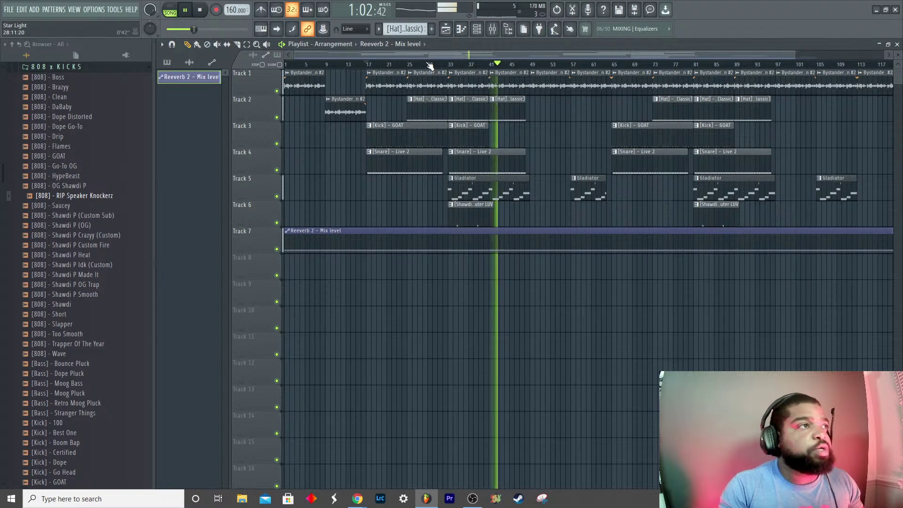
pyautogui.press('space')
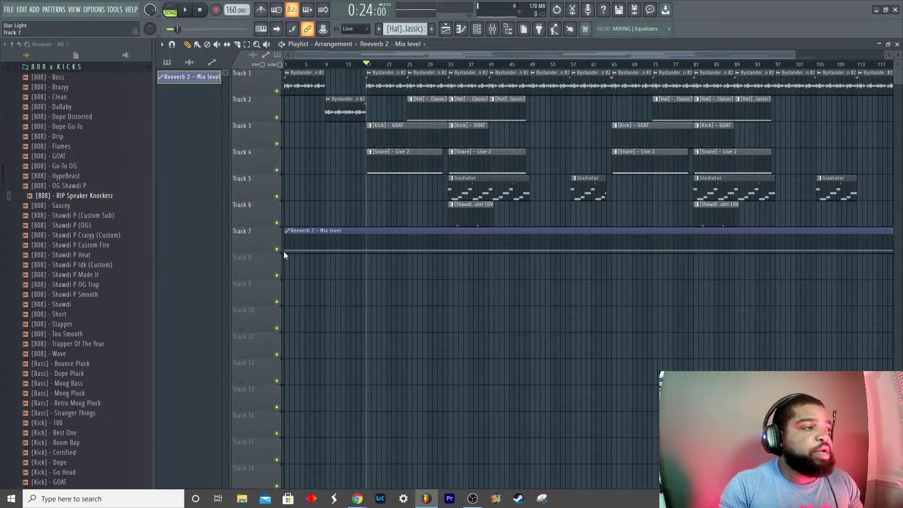
# Step: Add automation points at bars 17 and 113 of the reverb mix level clip and paste the copied 15% value at bar 113
pyautogui.rightClick(365, 252)
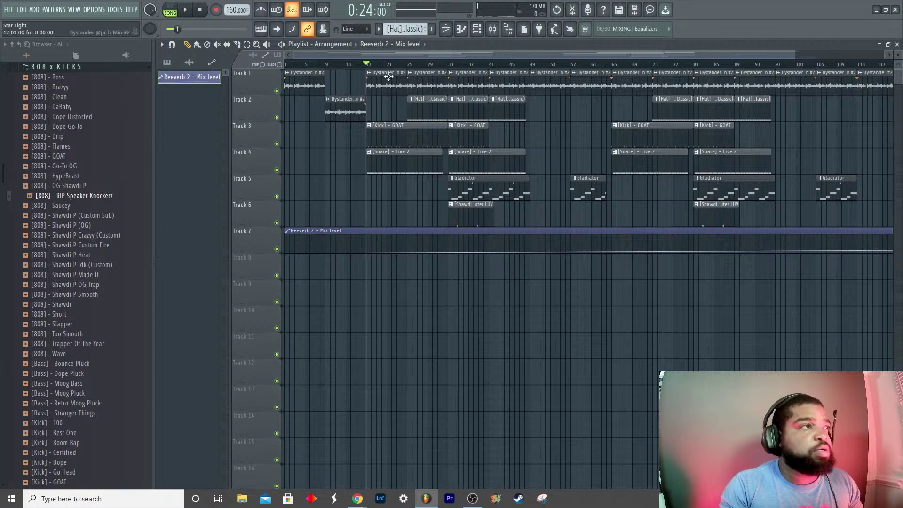
pyautogui.moveTo(371, 69); pyautogui.dragTo(625, 76)
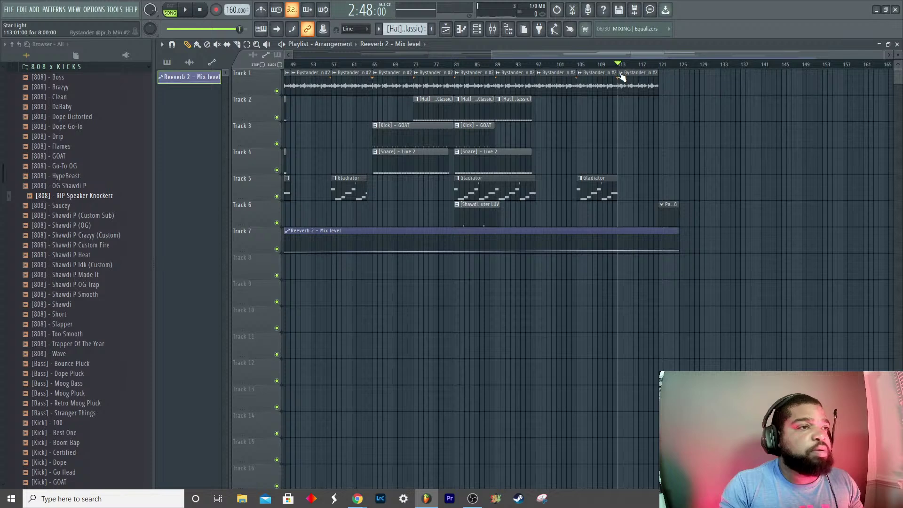
pyautogui.rightClick(619, 253)
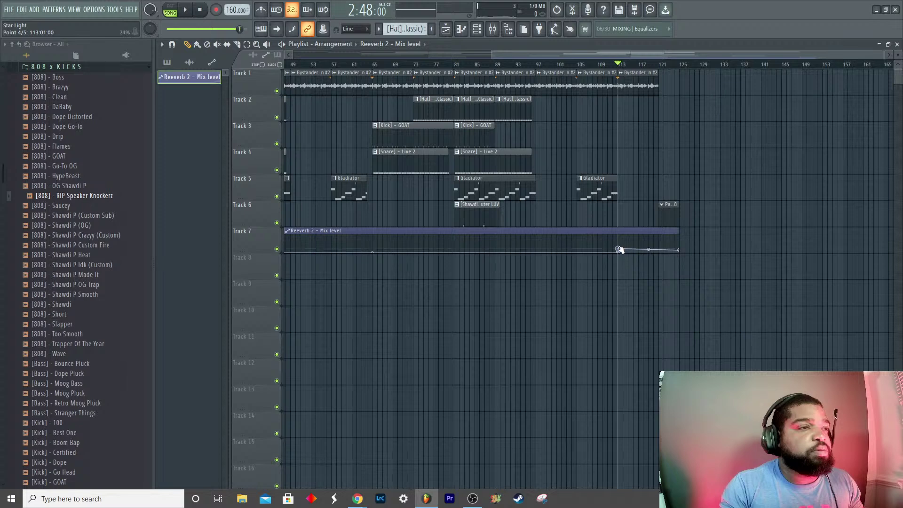
pyautogui.rightClick(620, 249)
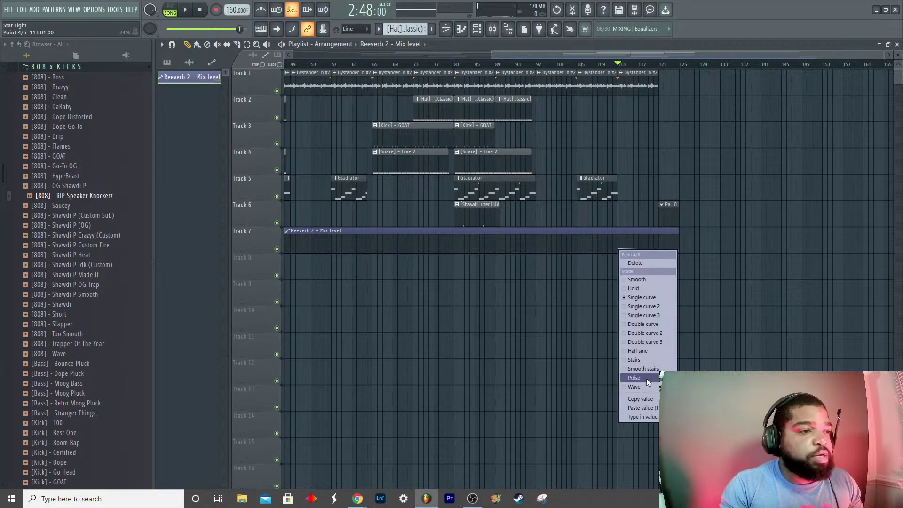
pyautogui.click(647, 403)
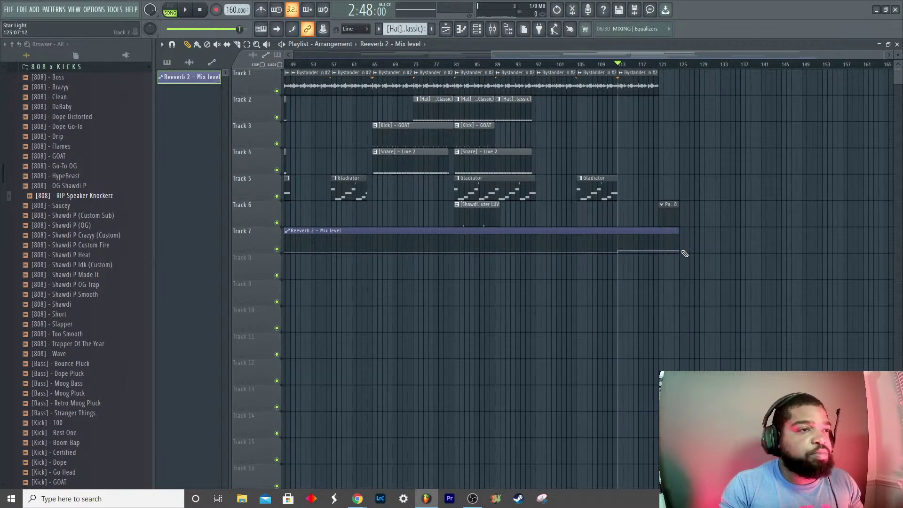
# Step: Audition the ending from bar 113, raise the reverb mix level point there, and copy its value to the clip's end point at bar 125
pyautogui.press('space')
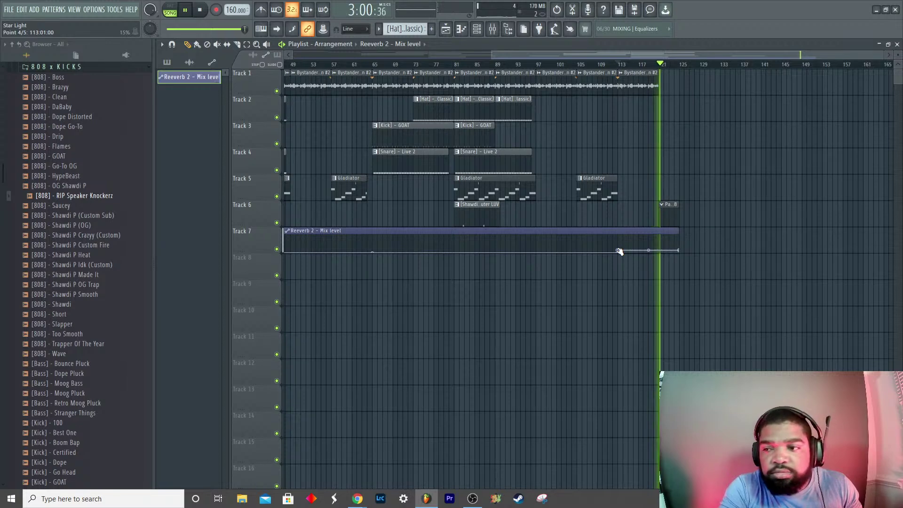
pyautogui.press('space')
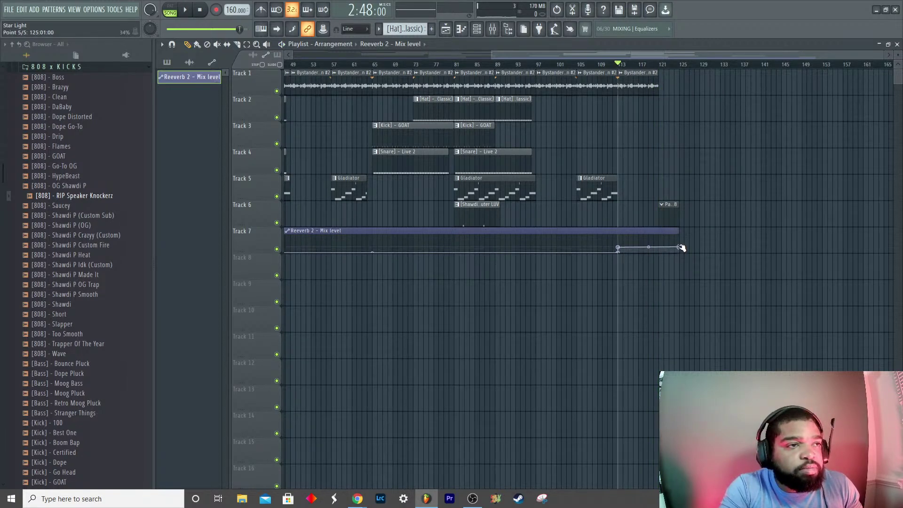
pyautogui.rightClick(619, 248)
pyautogui.click(653, 397)
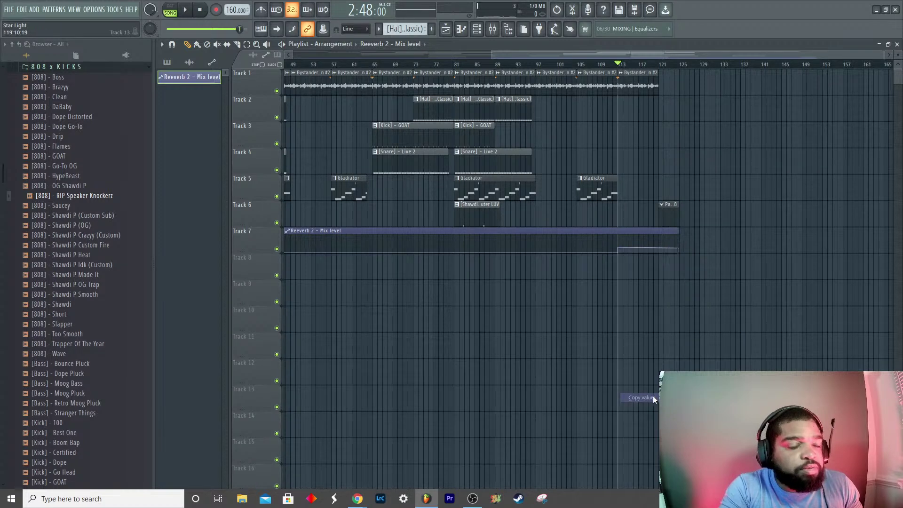
pyautogui.rightClick(678, 248)
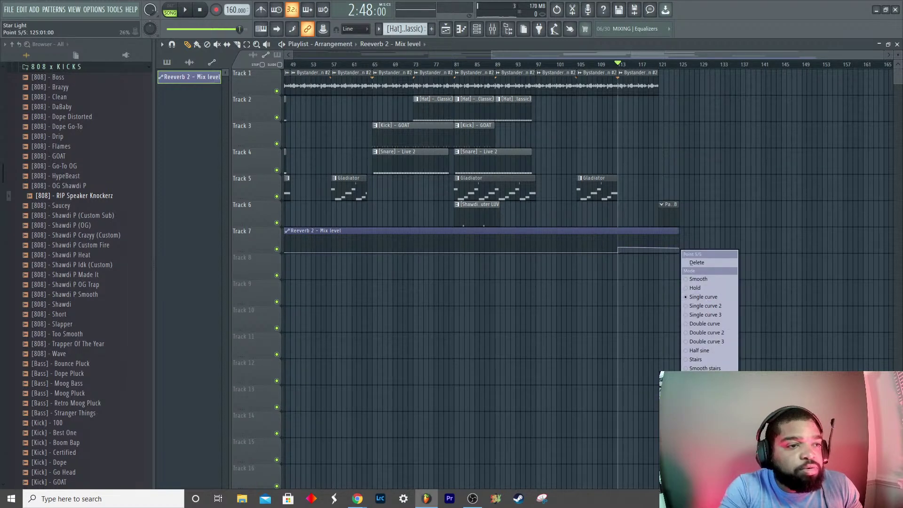
pyautogui.press('Escape')
# Step: Play the ending from bar 113 with the edited reverb automation, and then play the arrangement from its beginning
pyautogui.press('space')
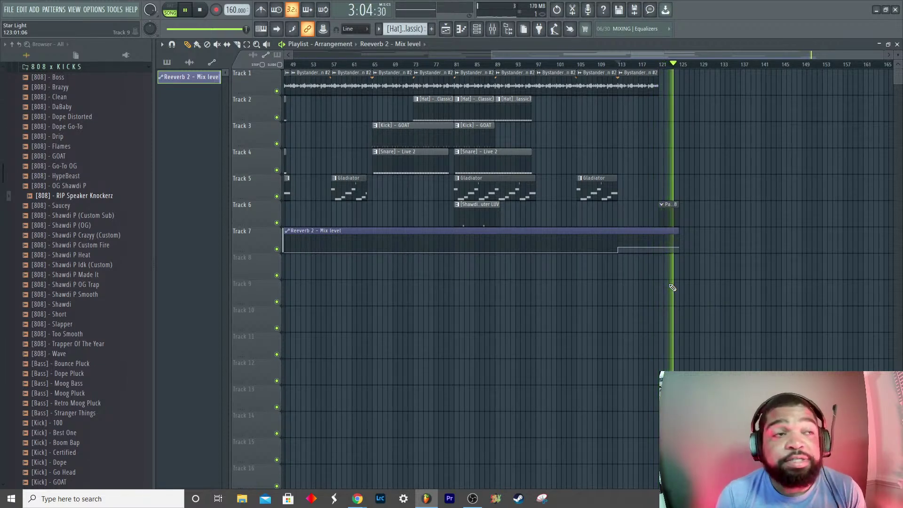
pyautogui.press('space')
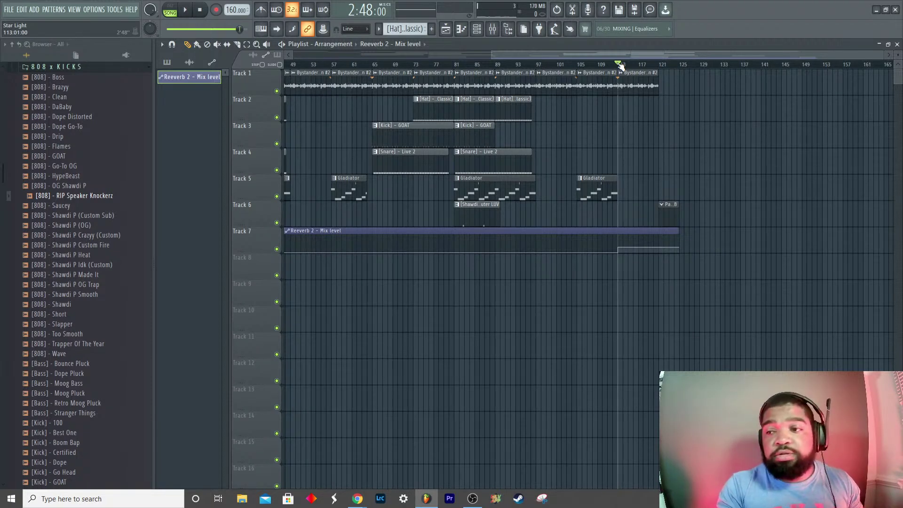
pyautogui.moveTo(620, 66); pyautogui.dragTo(60, 48)
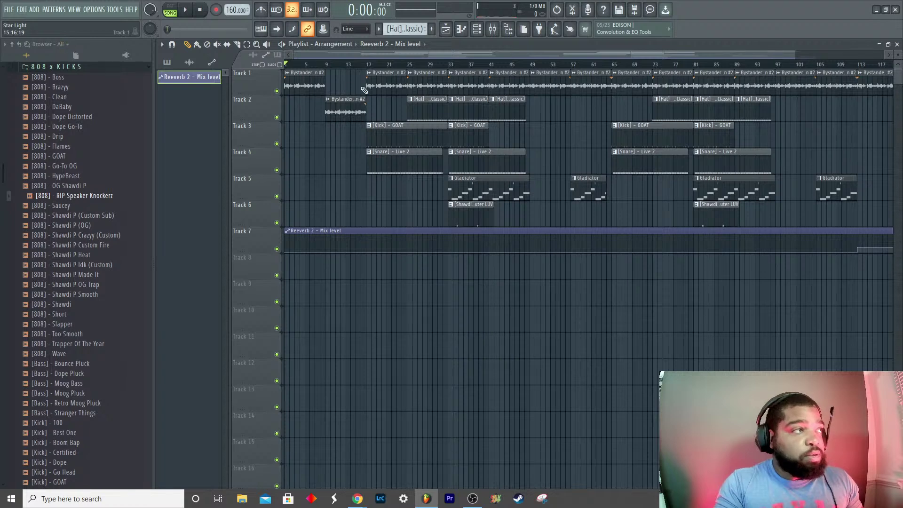
pyautogui.press('space')
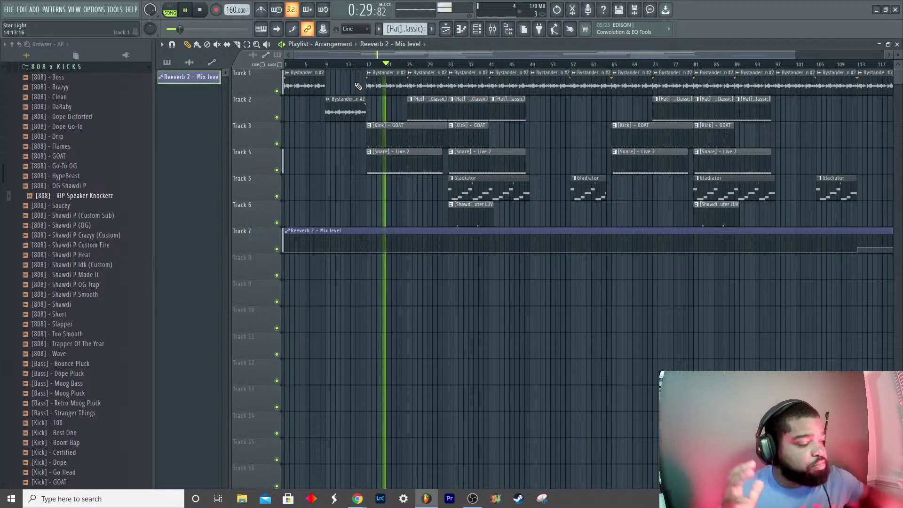
# Step: Display the mixer and load Fruity Parametric EQ 2 into the first effect slot of the kk insert
pyautogui.doubleClick(729, 256)
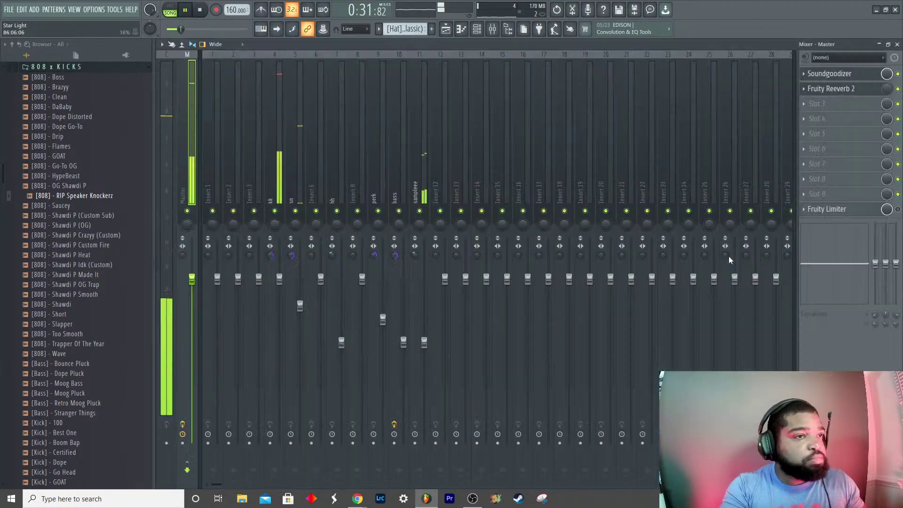
pyautogui.click(278, 177)
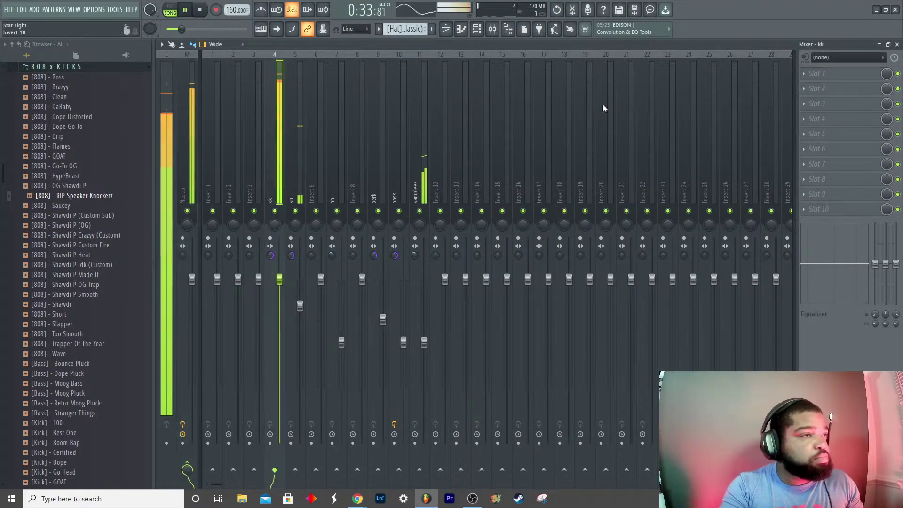
pyautogui.click(823, 73)
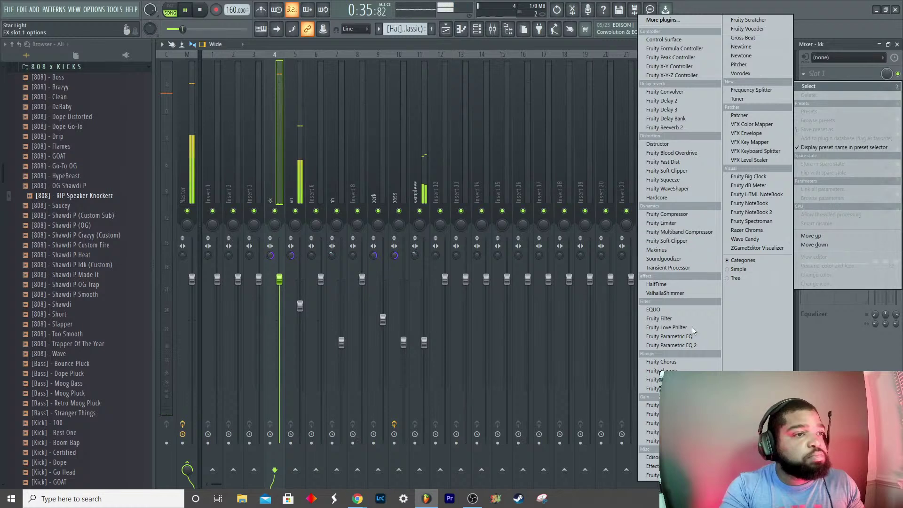
pyautogui.click(670, 346)
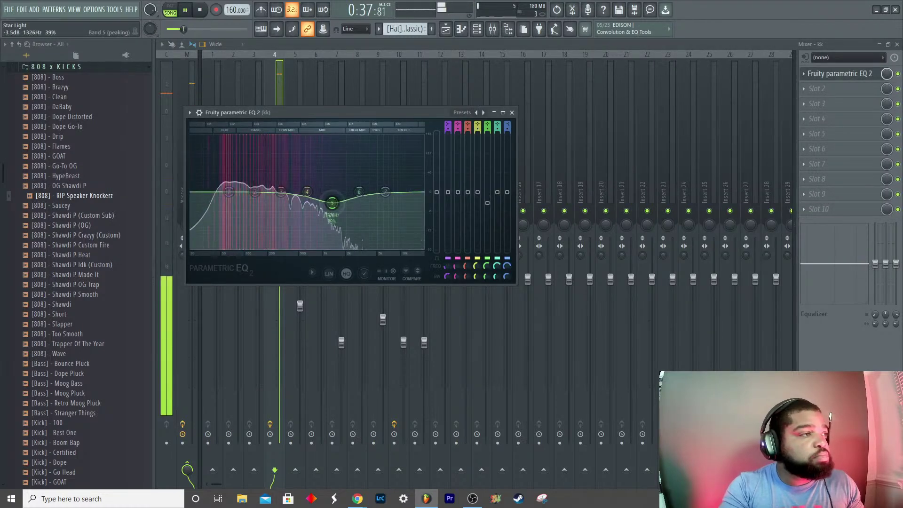
# Step: Cut bands 4 to 7 of the kk insert's EQ, with the band 7 high shelf at about -12 dB near 4961 Hz, and close the EQ
pyautogui.moveTo(359, 191); pyautogui.dragTo(321, 226)
pyautogui.moveTo(385, 191); pyautogui.dragTo(377, 230)
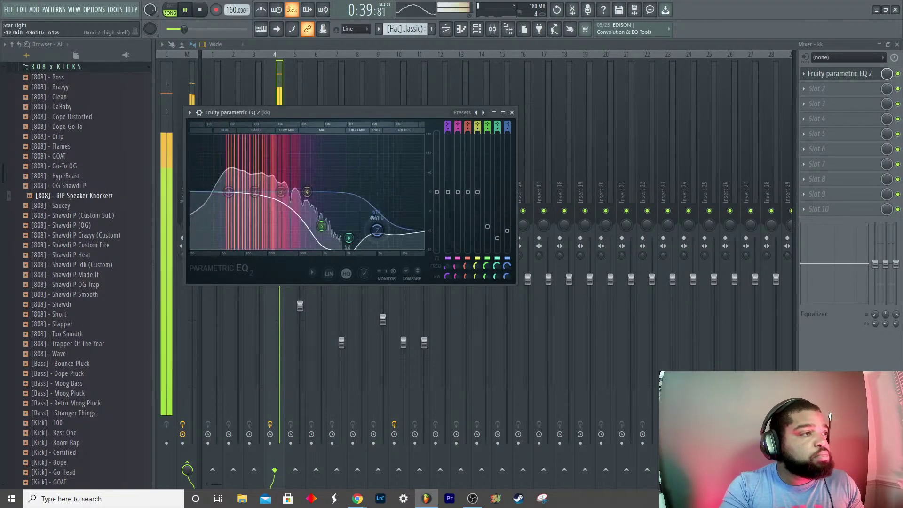
pyautogui.moveTo(307, 191); pyautogui.dragTo(306, 217)
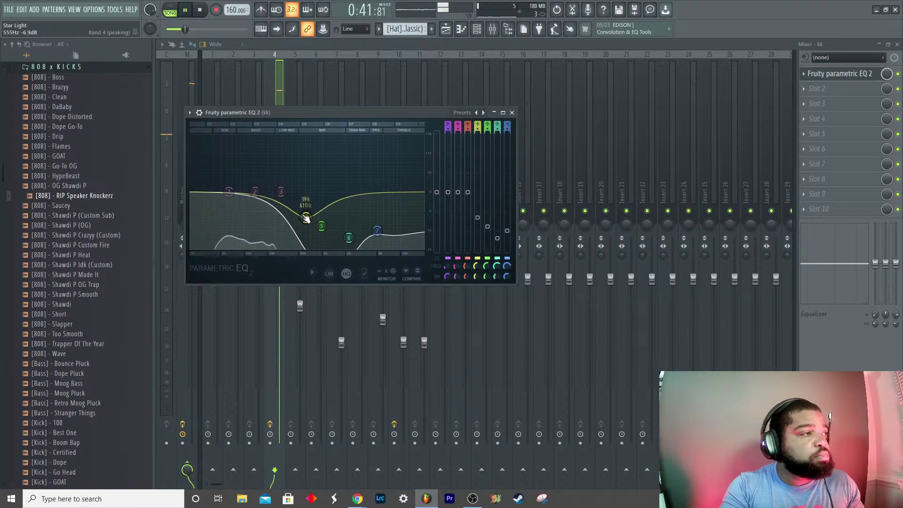
pyautogui.click(512, 113)
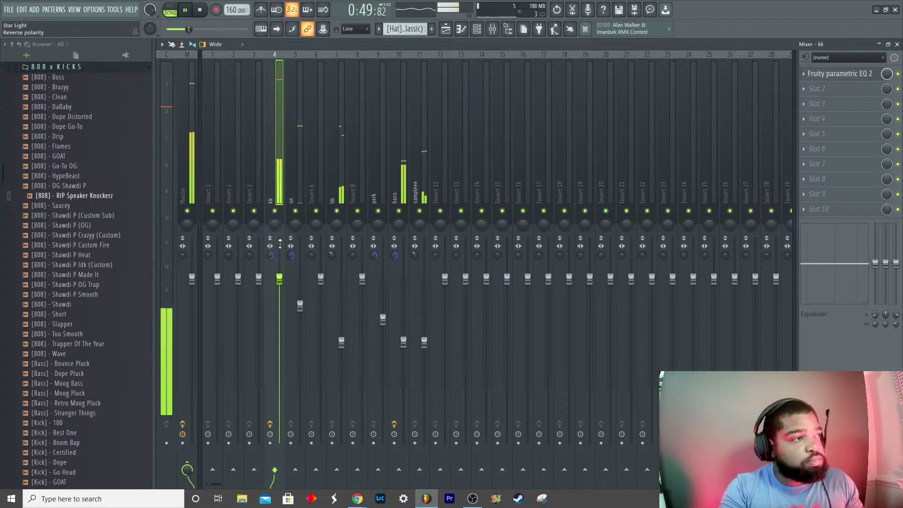
# Step: Lower the sn insert's volume to 76% (-5.6 dB) and stop playback
pyautogui.moveTo(300, 306); pyautogui.dragTo(300, 318)
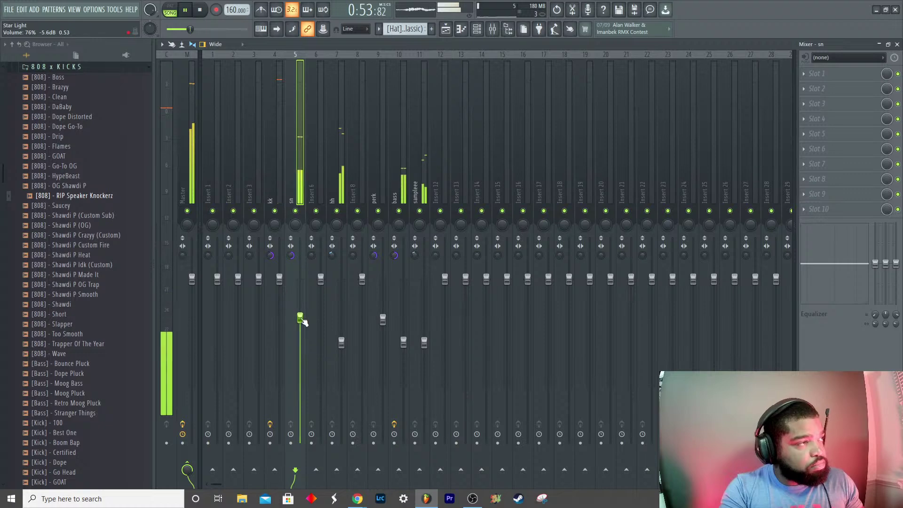
pyautogui.press('space')
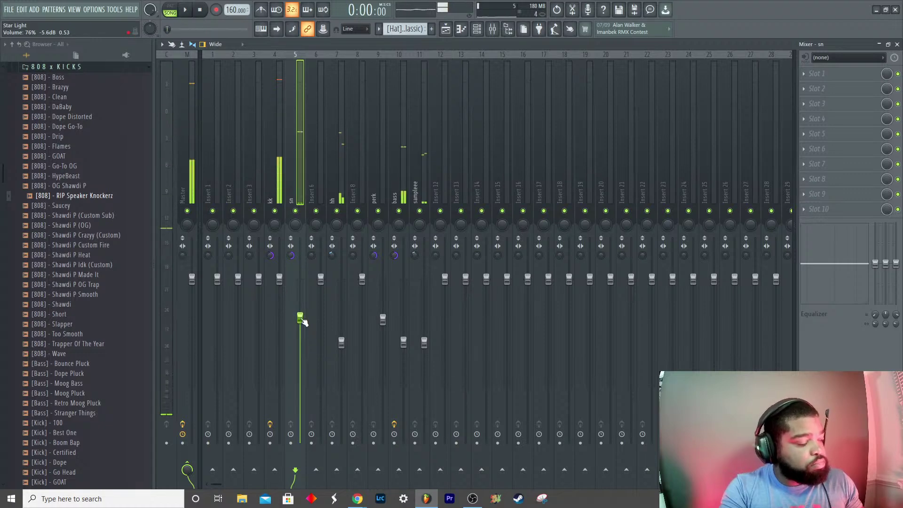
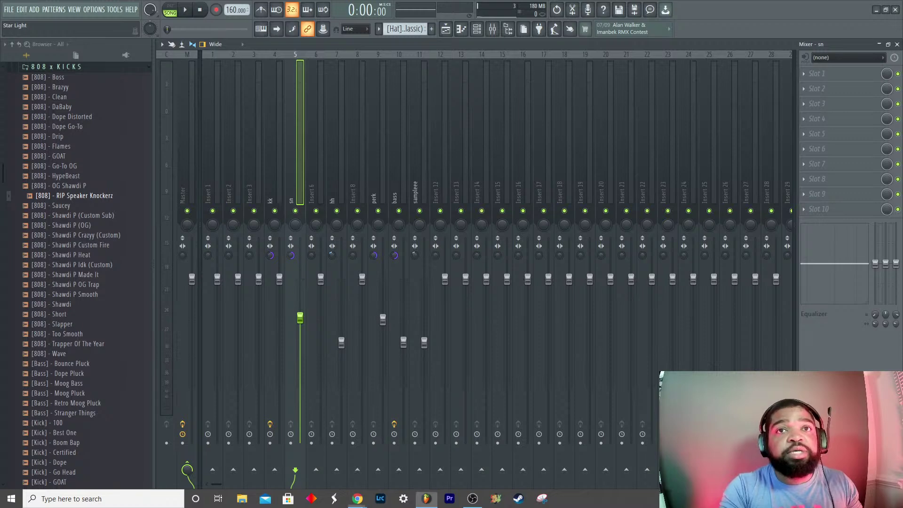
# Step: Switch to Chrome and look through the Google Images results for doja cat for a suitable beat cover picture
pyautogui.hotkey('alt', 'Tab')
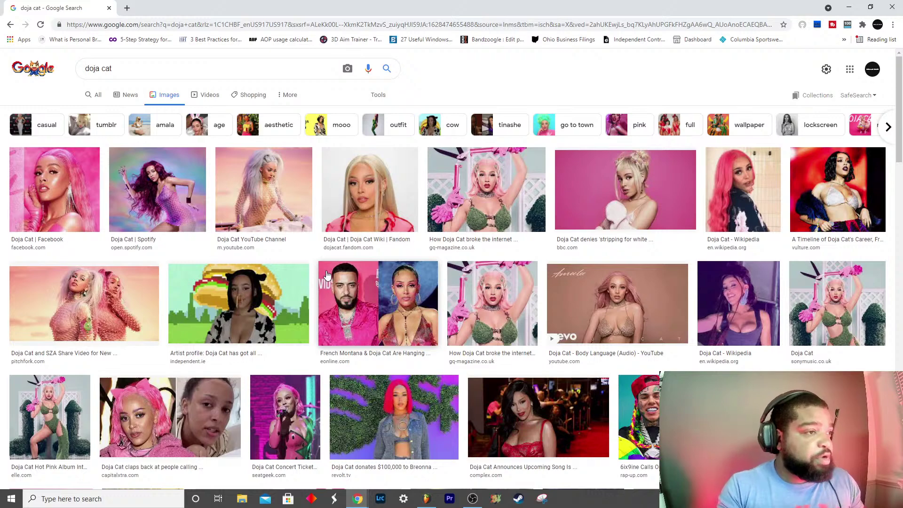
pyautogui.scroll(-5, 327, 274)
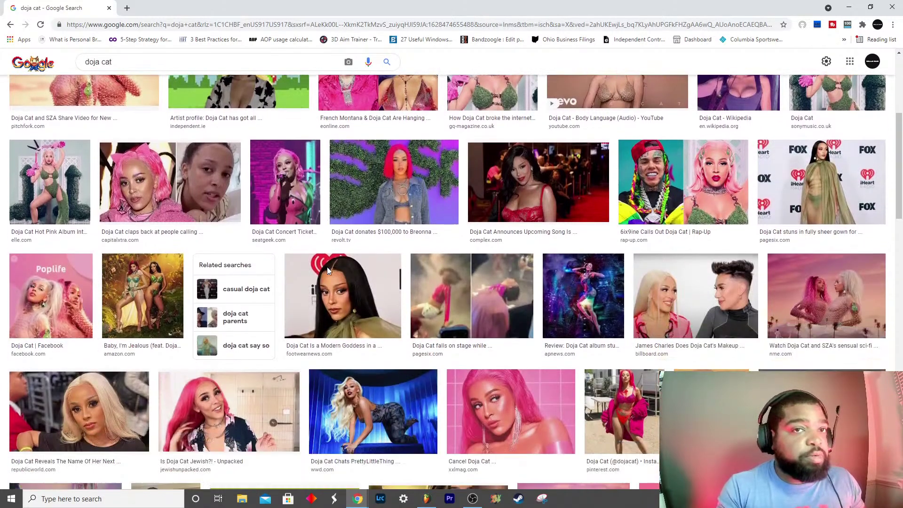
pyautogui.scroll(-1, 328, 270)
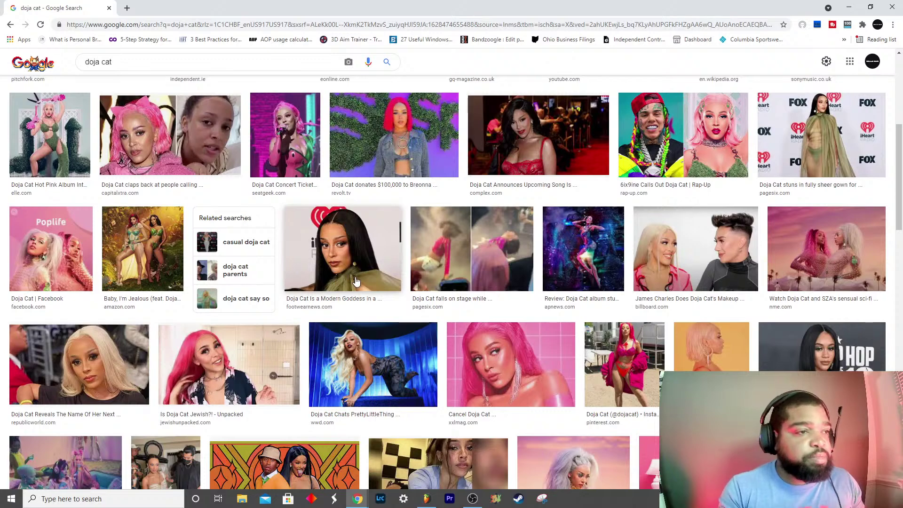
pyautogui.scroll(-1, 364, 284)
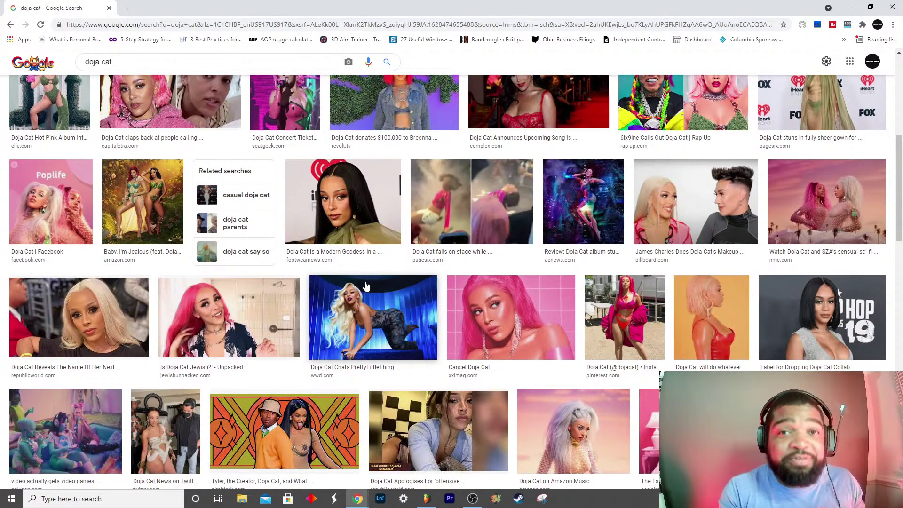
pyautogui.scroll(-3, 366, 286)
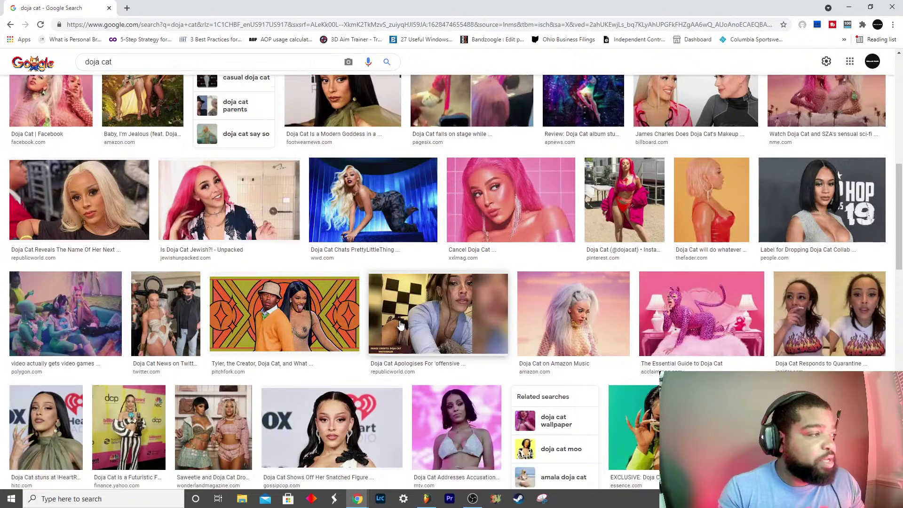
pyautogui.scroll(-5, 400, 325)
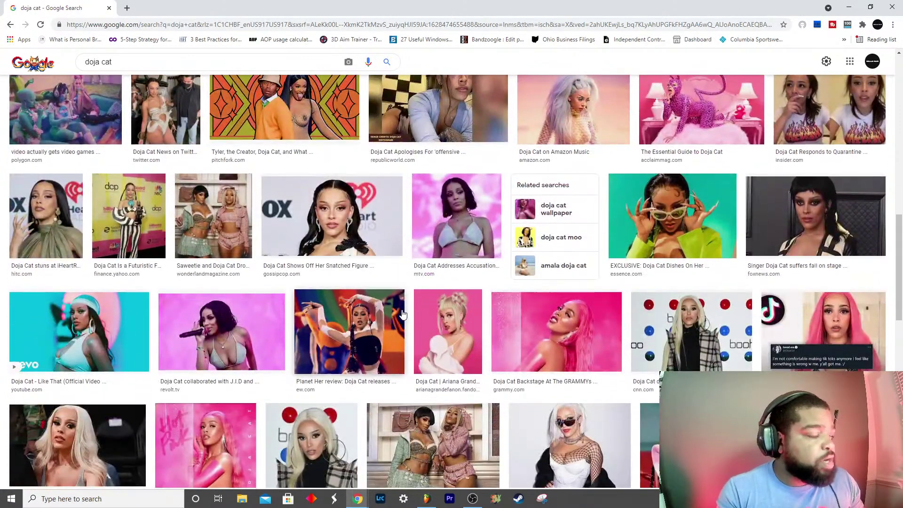
pyautogui.scroll(-3, 403, 314)
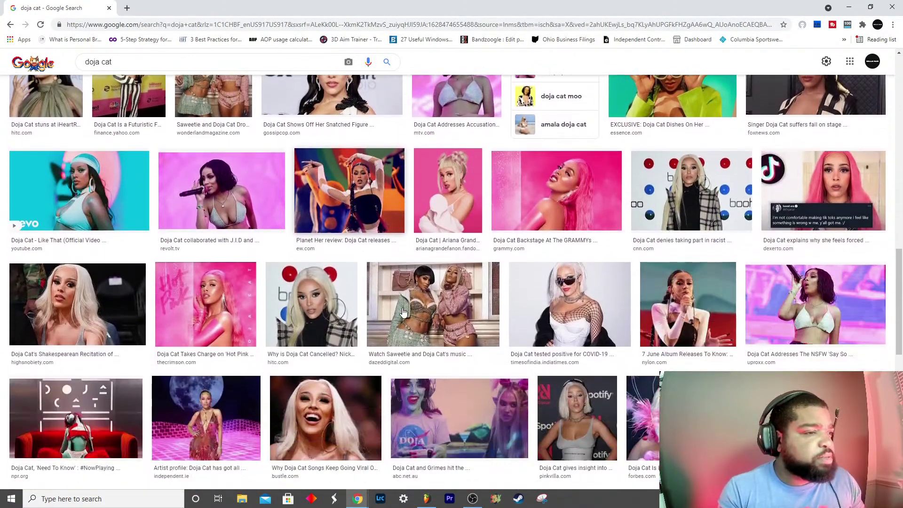
pyautogui.scroll(-2, 403, 312)
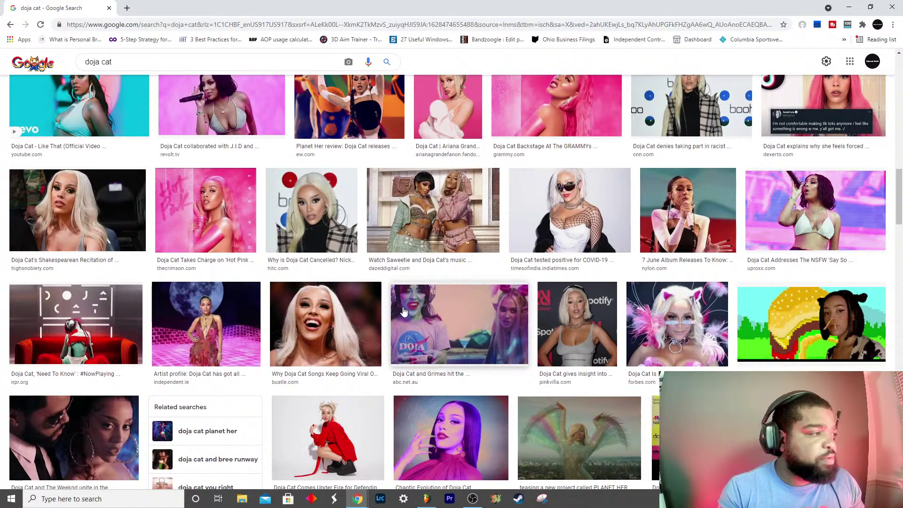
pyautogui.scroll(-3, 403, 311)
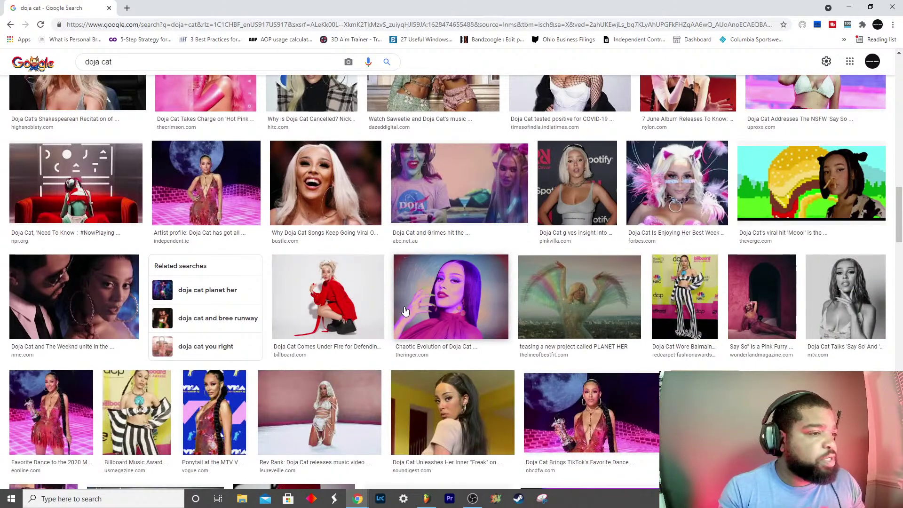
pyautogui.scroll(-4, 405, 311)
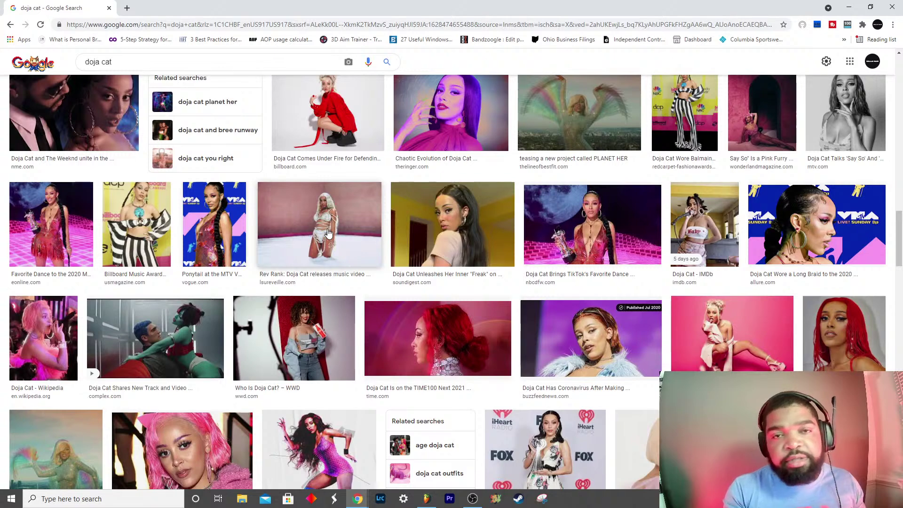
# Step: Preview the LSU Reveille picture from the 'Streets' video and open the related image from The Honey POP
pyautogui.click(328, 234)
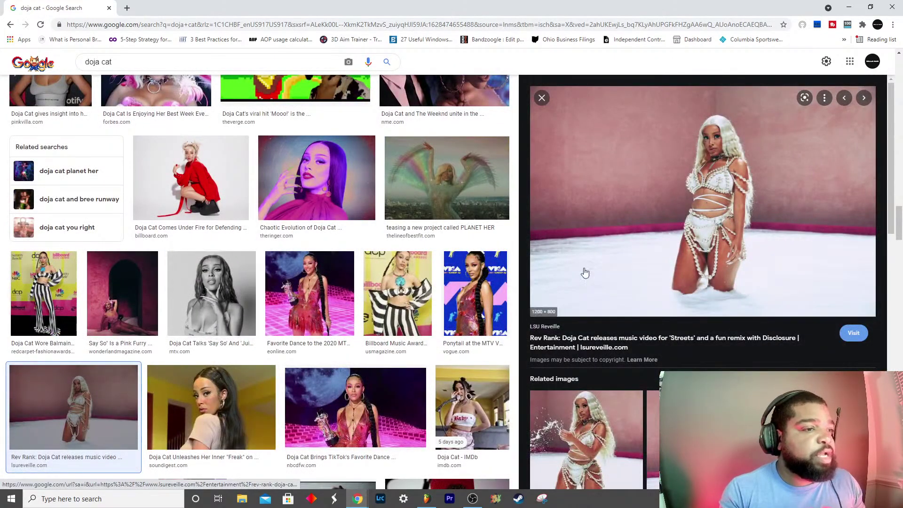
pyautogui.scroll(-2, 584, 273)
pyautogui.scroll(-1, 604, 285)
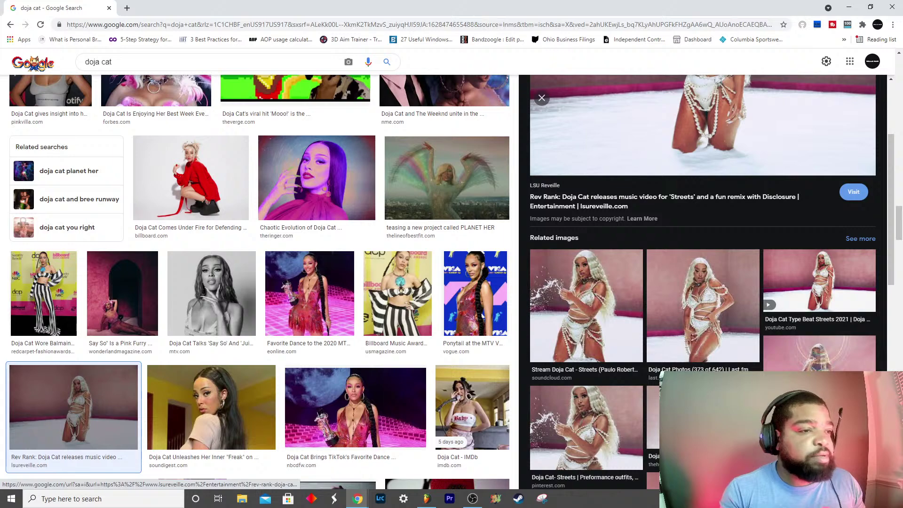
pyautogui.click(616, 301)
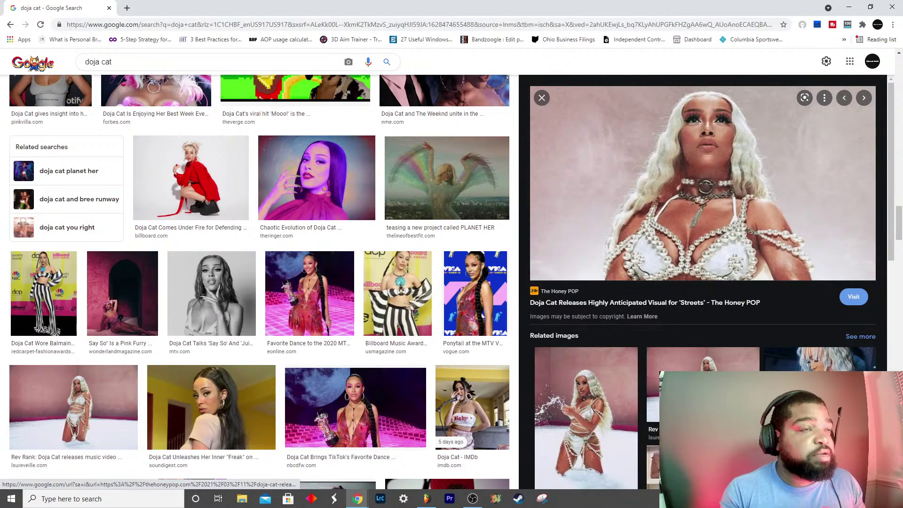
pyautogui.scroll(-6, 703, 277)
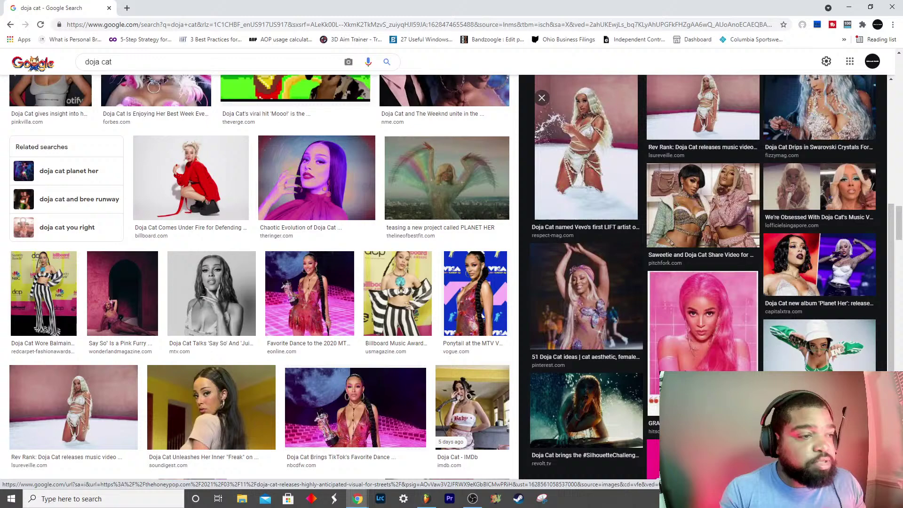
pyautogui.scroll(6, 703, 278)
# Step: Save The Honey POP 'Streets' image as a PNG in the Show folder under FL Studio's Projects on My Passport (H:)
pyautogui.rightClick(653, 171)
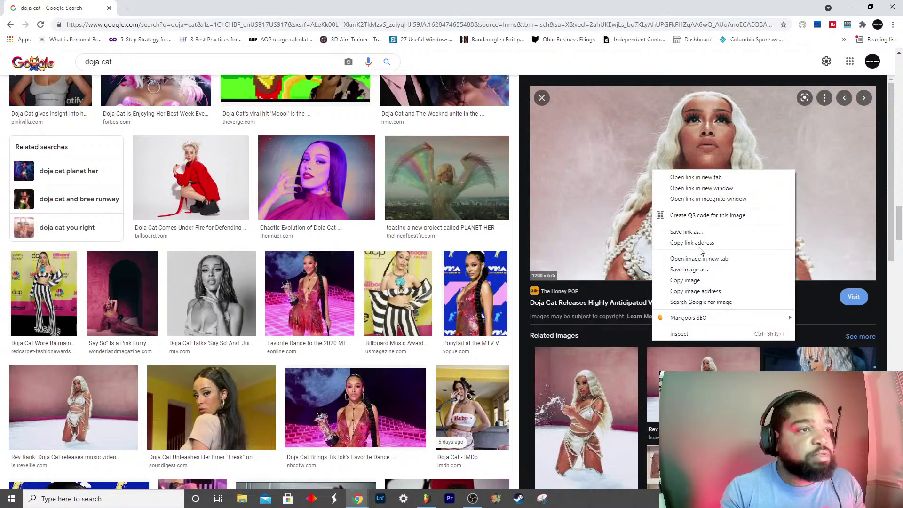
pyautogui.click(690, 269)
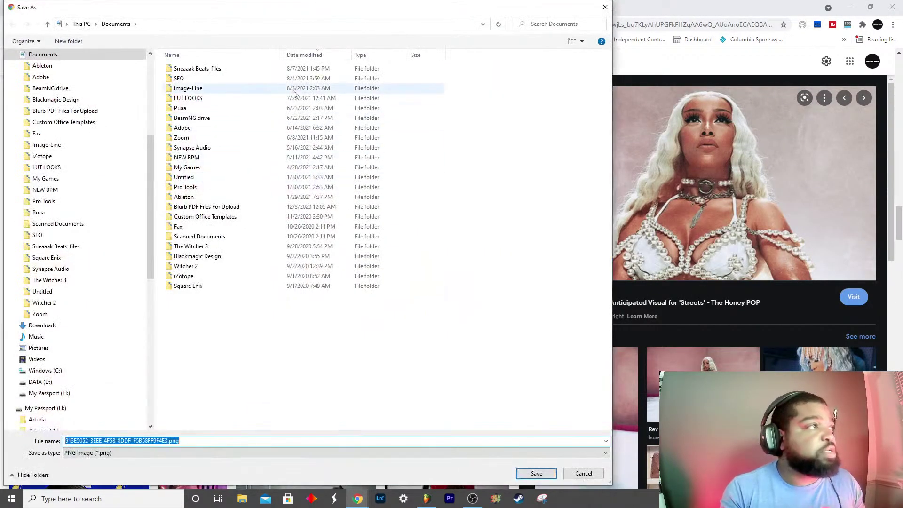
pyautogui.scroll(6, 113, 138)
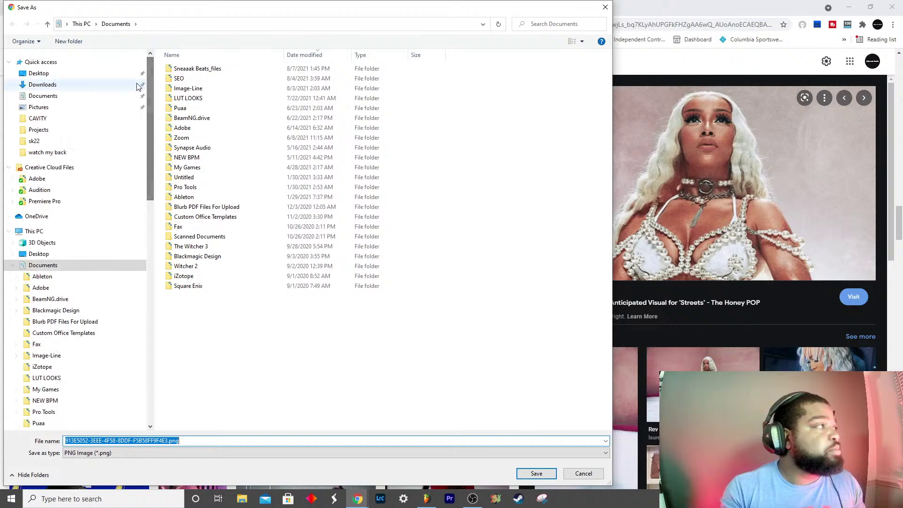
pyautogui.click(71, 111)
pyautogui.scroll(4, 76, 141)
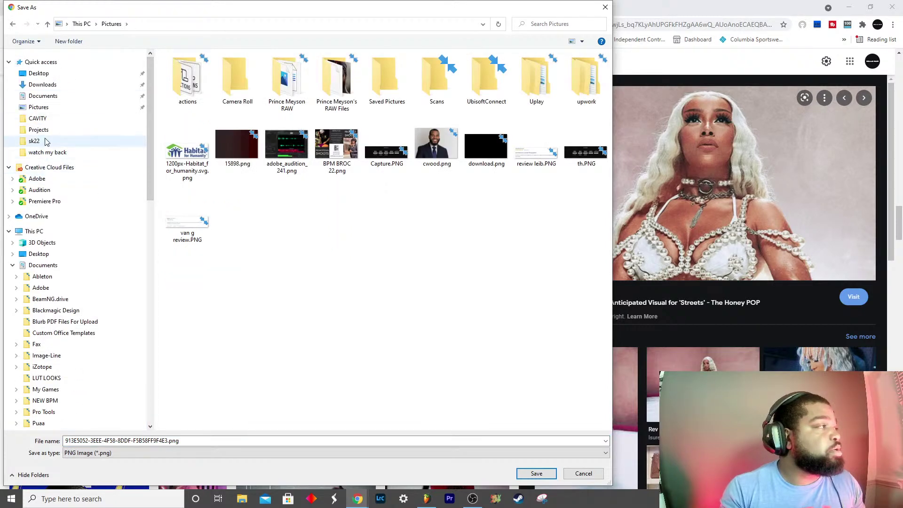
pyautogui.click(45, 120)
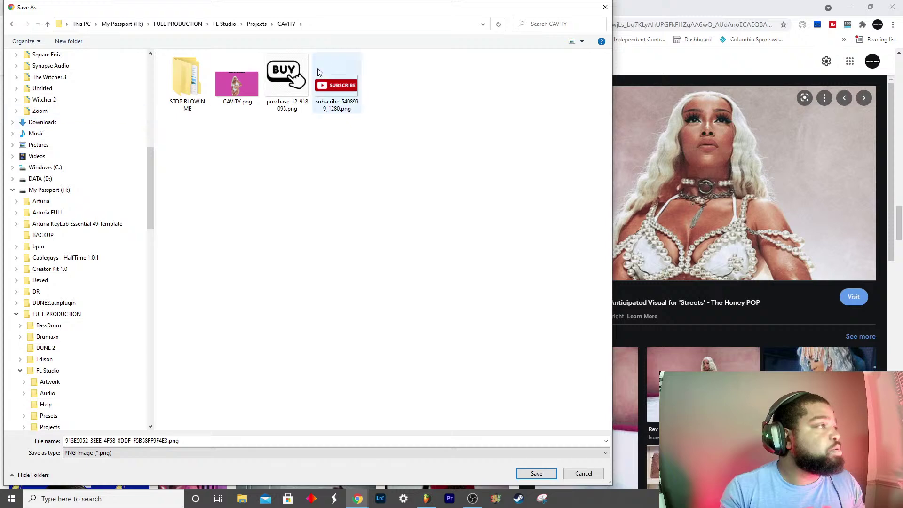
pyautogui.click(256, 23)
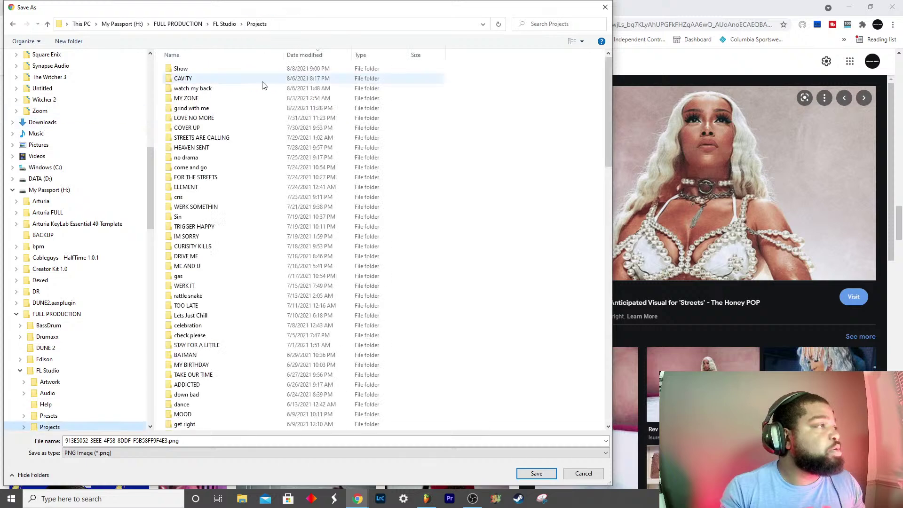
pyautogui.doubleClick(210, 71)
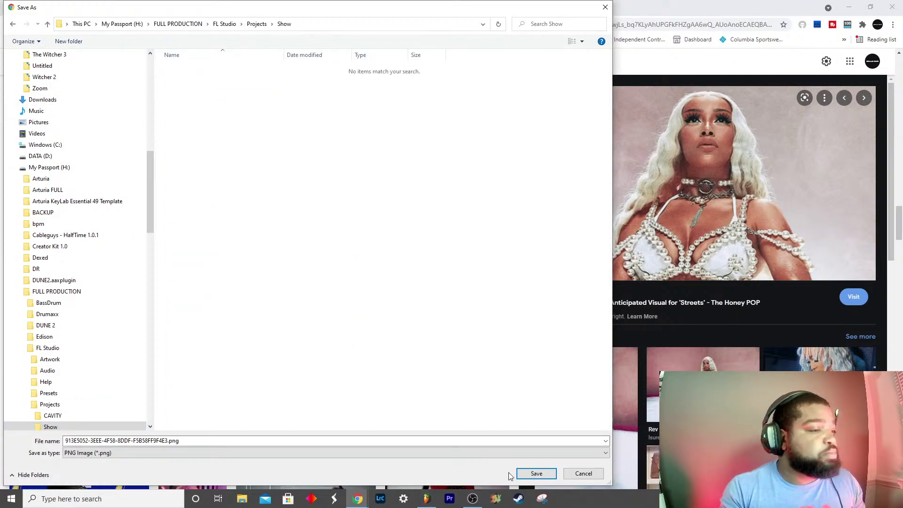
pyautogui.click(535, 474)
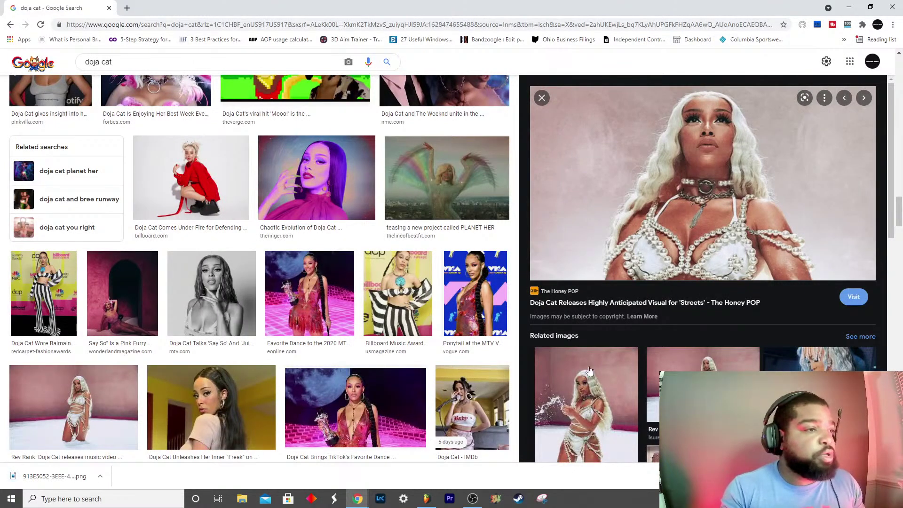
# Step: Browse further doja cat results, preview The Guardian's Planet Her image and open the Last.fm photo from its related images
pyautogui.scroll(-5, 233, 300)
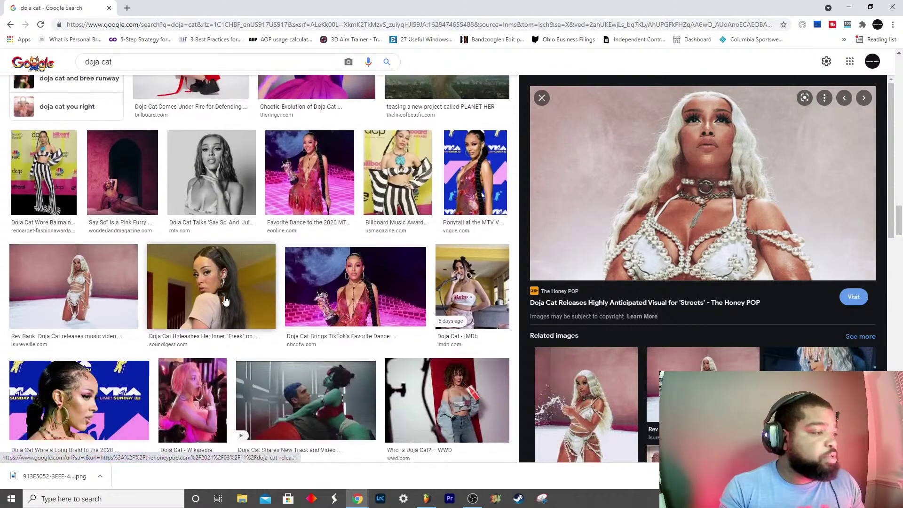
pyautogui.scroll(-7, 234, 300)
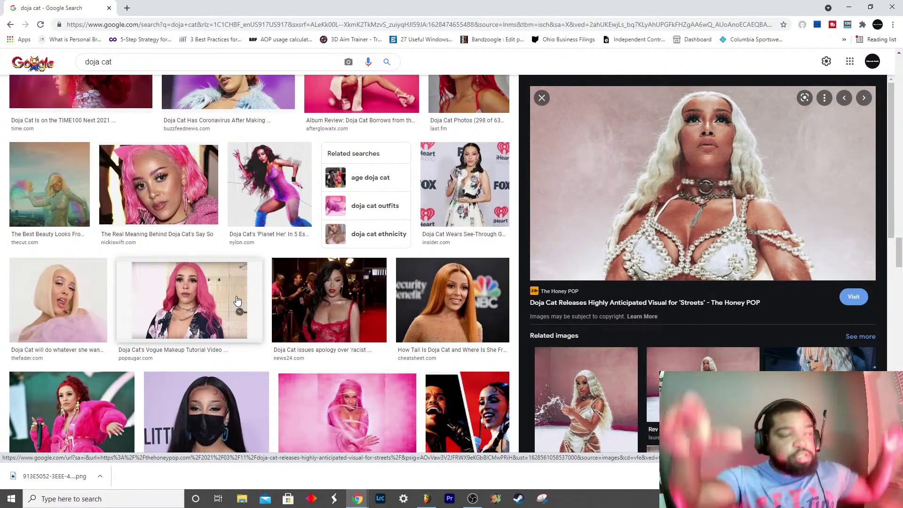
pyautogui.scroll(-5, 237, 301)
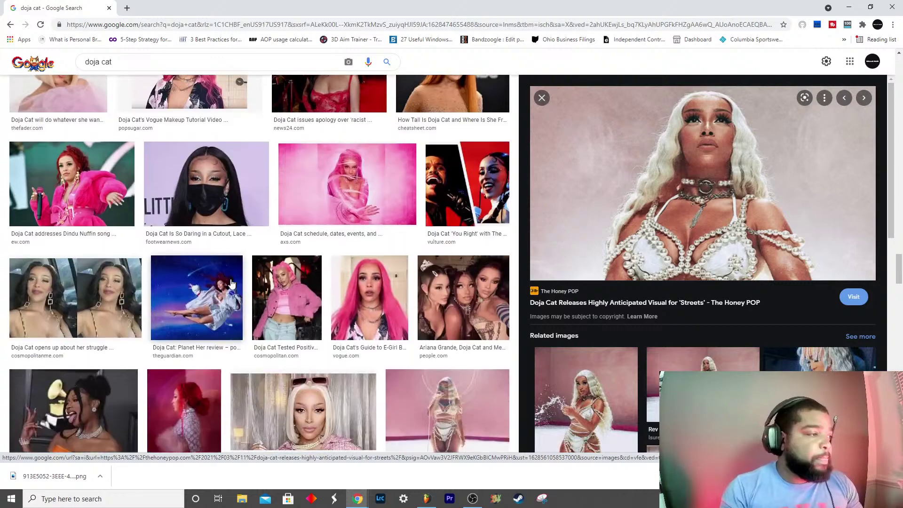
pyautogui.click(222, 300)
pyautogui.scroll(-4, 772, 331)
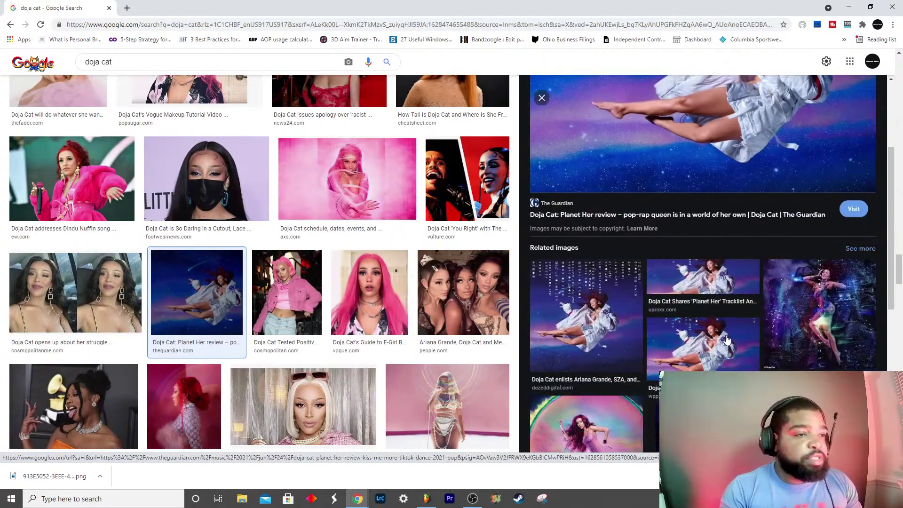
pyautogui.scroll(-1, 719, 338)
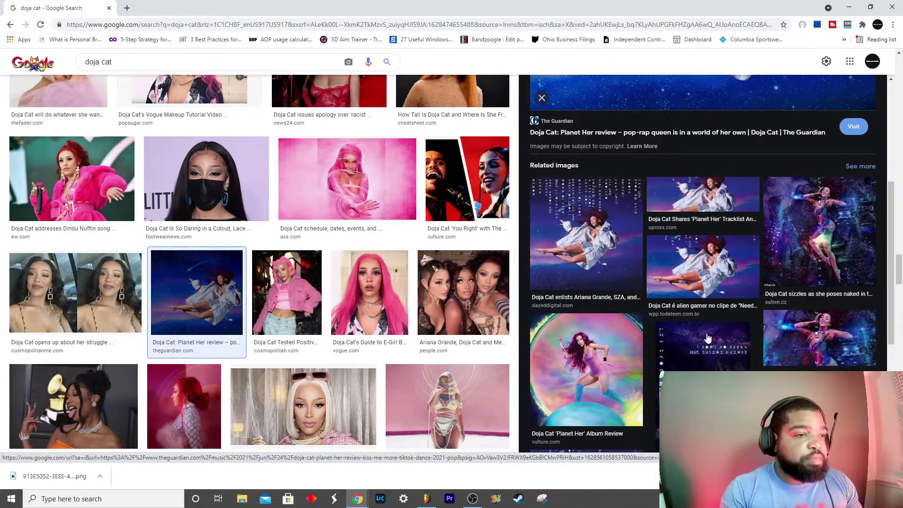
pyautogui.scroll(-4, 708, 338)
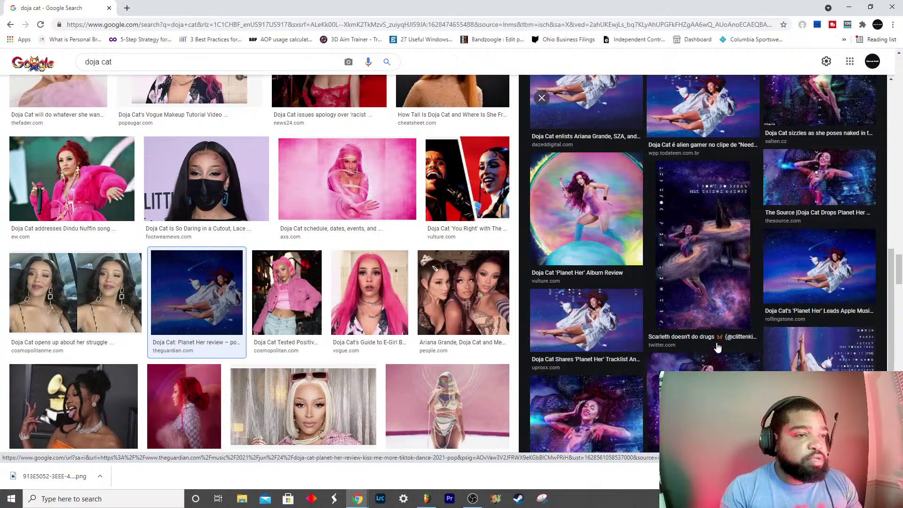
pyautogui.scroll(-2, 718, 347)
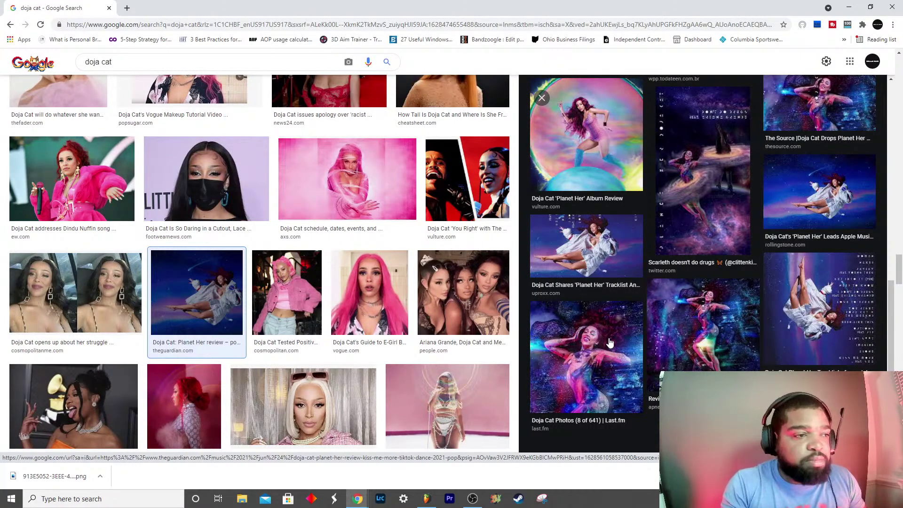
pyautogui.click(604, 361)
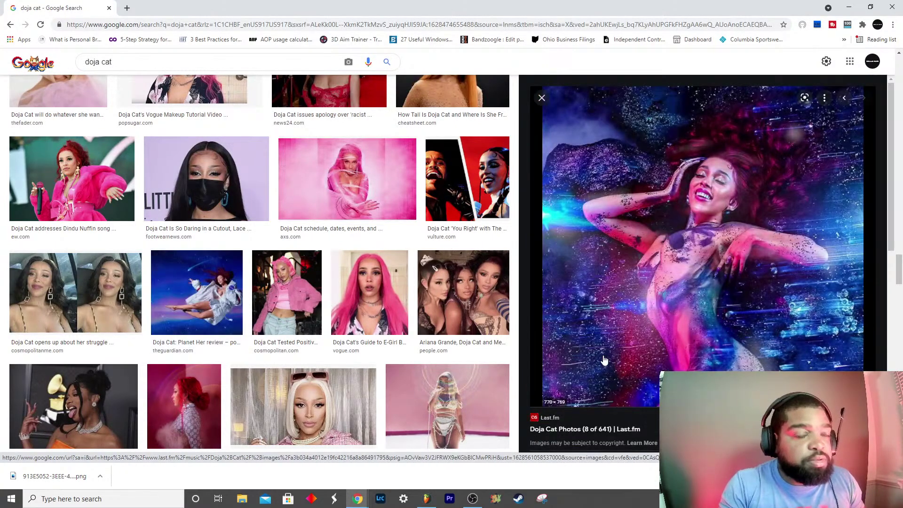
# Step: Save the Last.fm photo as a JPEG in the Show project folder
pyautogui.rightClick(733, 301)
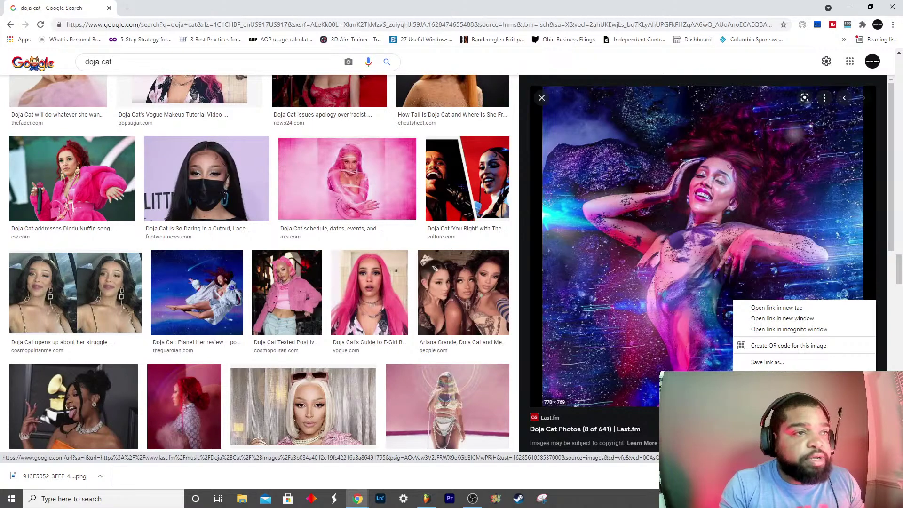
pyautogui.click(777, 400)
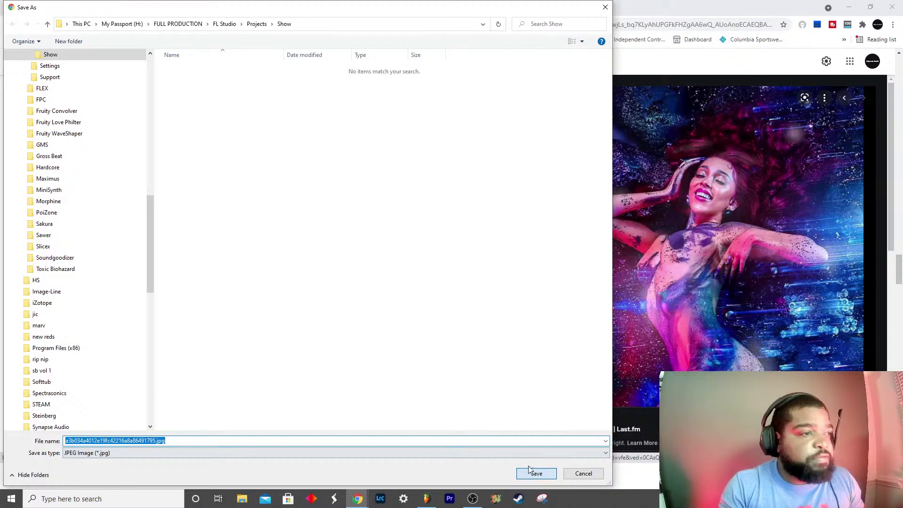
pyautogui.click(532, 473)
# Step: Look through the related images below the Last.fm photo and close the preview
pyautogui.scroll(-1, 527, 340)
pyautogui.scroll(-9, 627, 358)
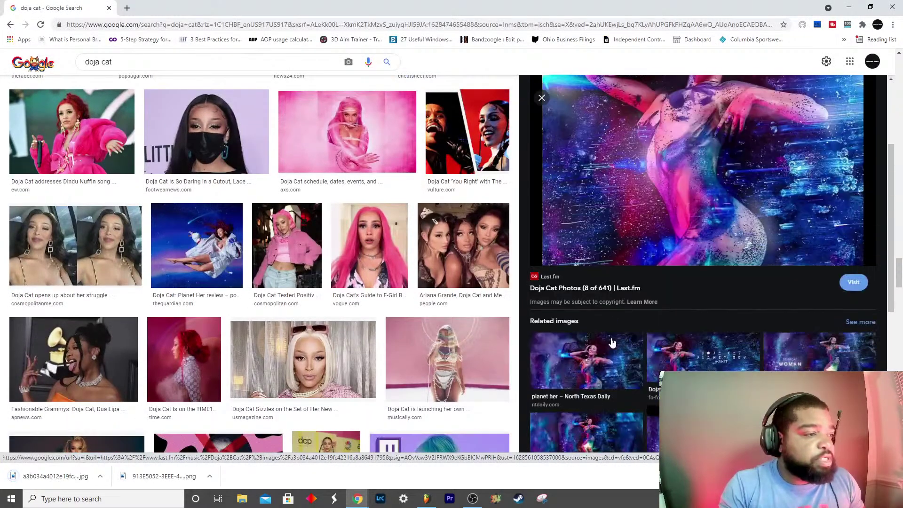
pyautogui.scroll(-2, 630, 363)
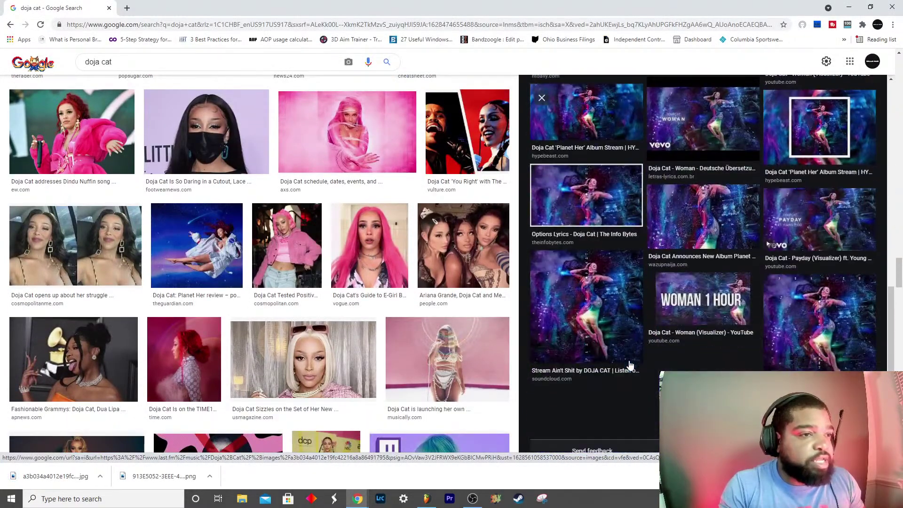
pyautogui.scroll(10, 630, 364)
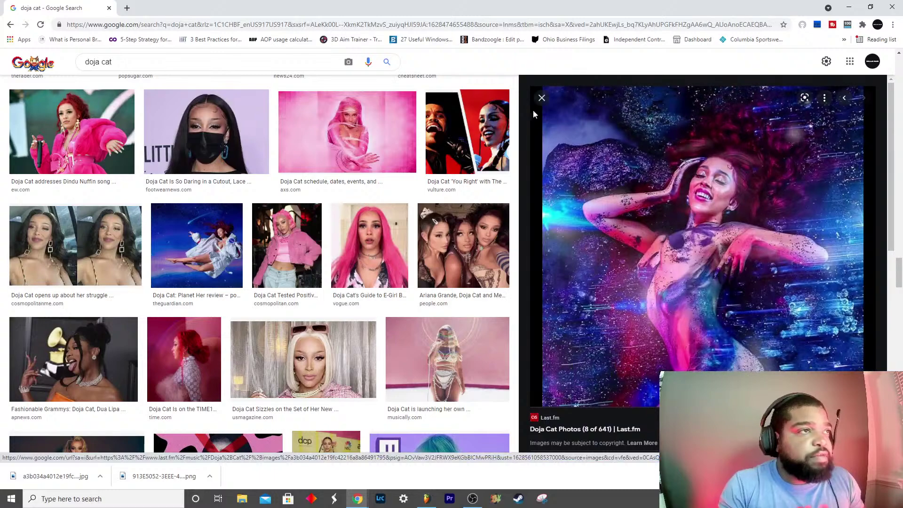
pyautogui.click(542, 99)
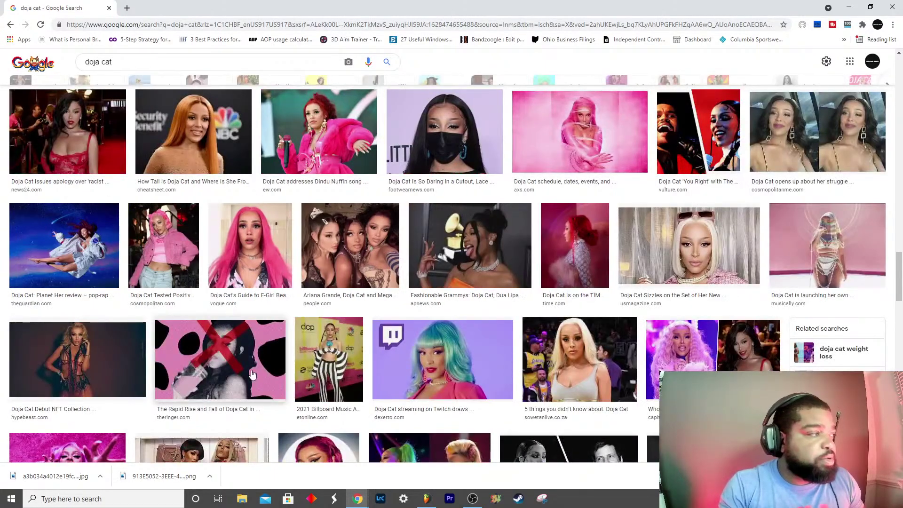
# Step: Open the Rolling Stone picture from The Guardian's Planet Her related images and save it as a JPEG in the Show folder
pyautogui.click(94, 266)
pyautogui.scroll(-3, 644, 363)
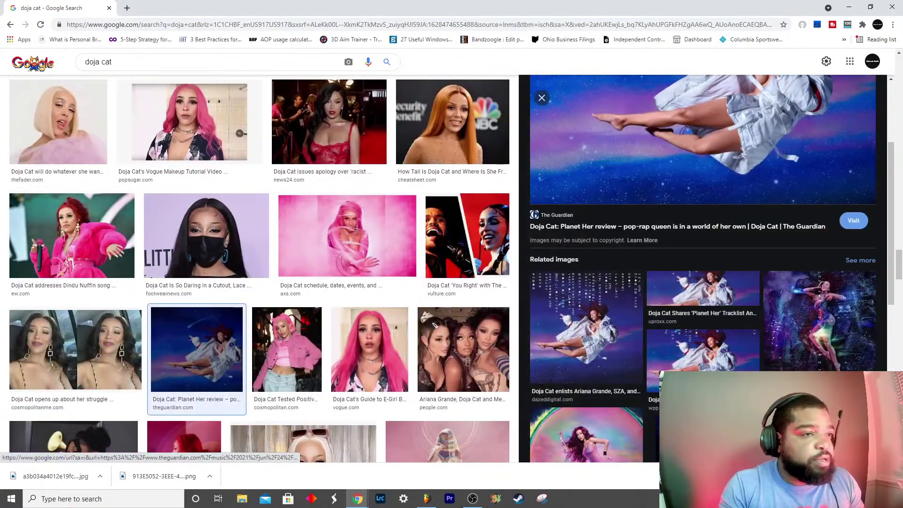
pyautogui.scroll(-2, 644, 362)
pyautogui.scroll(-1, 656, 358)
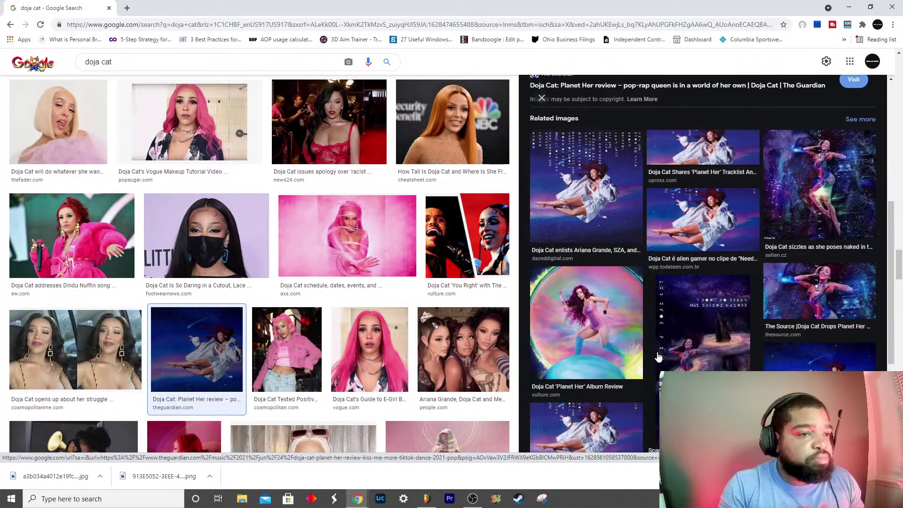
pyautogui.click(832, 369)
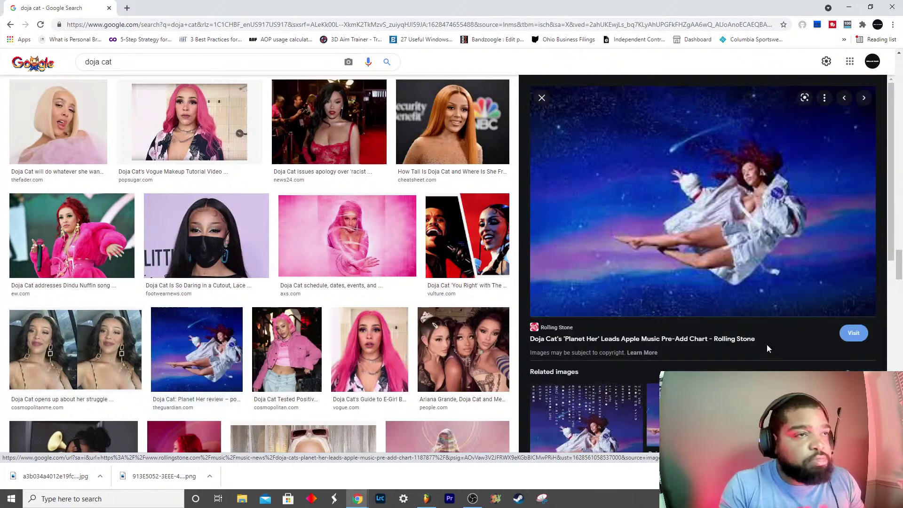
pyautogui.rightClick(697, 211)
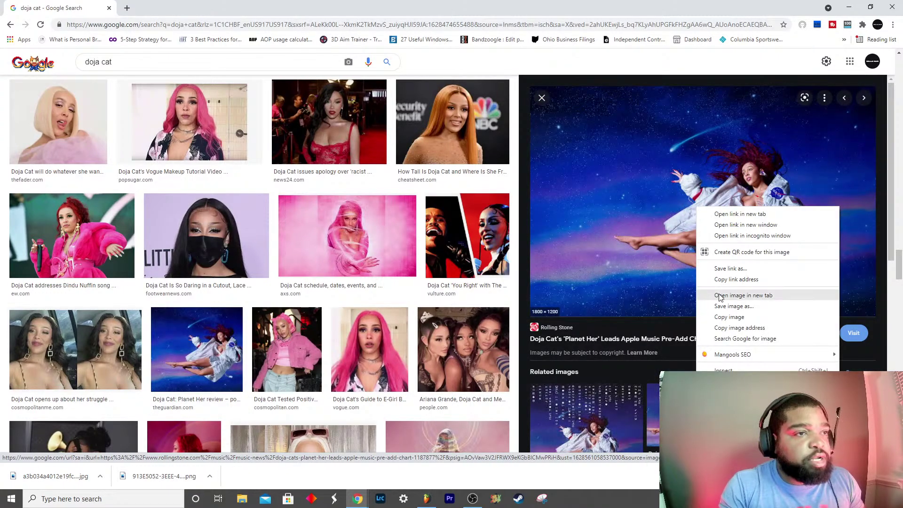
pyautogui.click(729, 313)
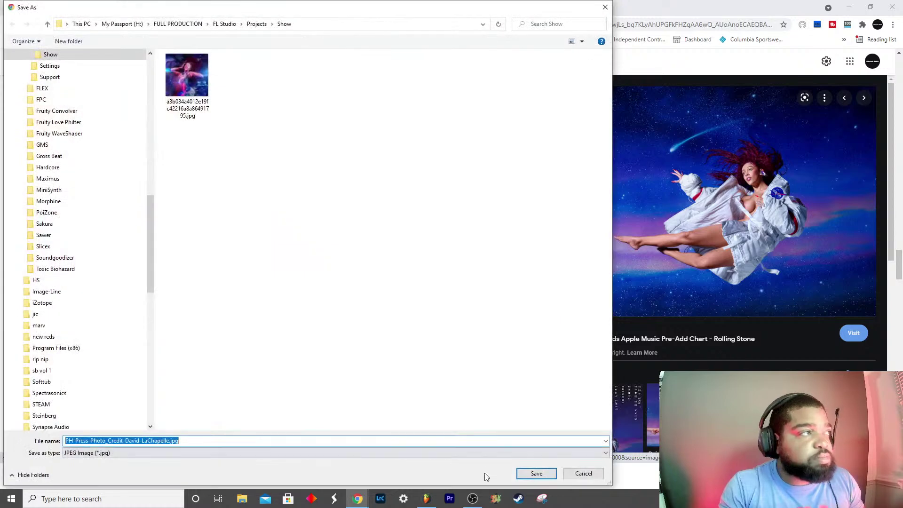
pyautogui.click(521, 475)
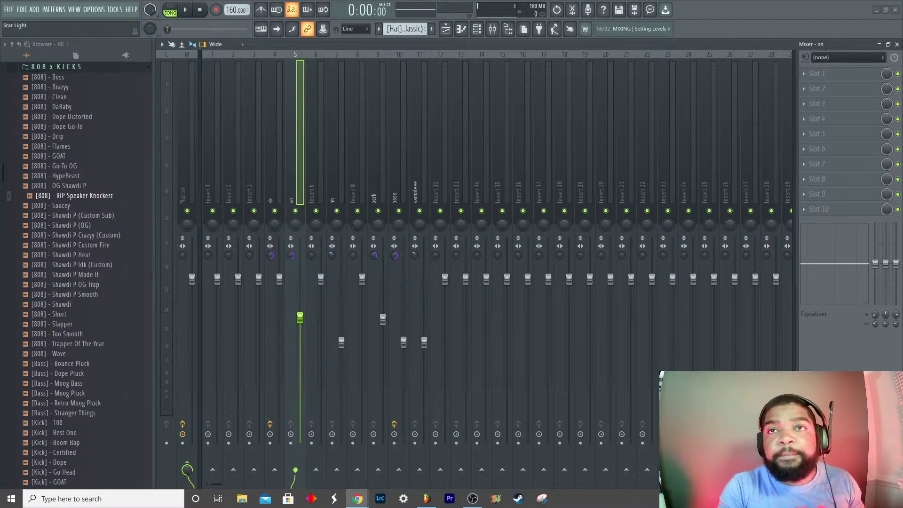
# Step: Switch to the Chrome window showing the Adobe Spark home page and maximize it
pyautogui.hotkey('alt', 'Tab')
pyautogui.moveTo(504, 71); pyautogui.dragTo(411, 52)
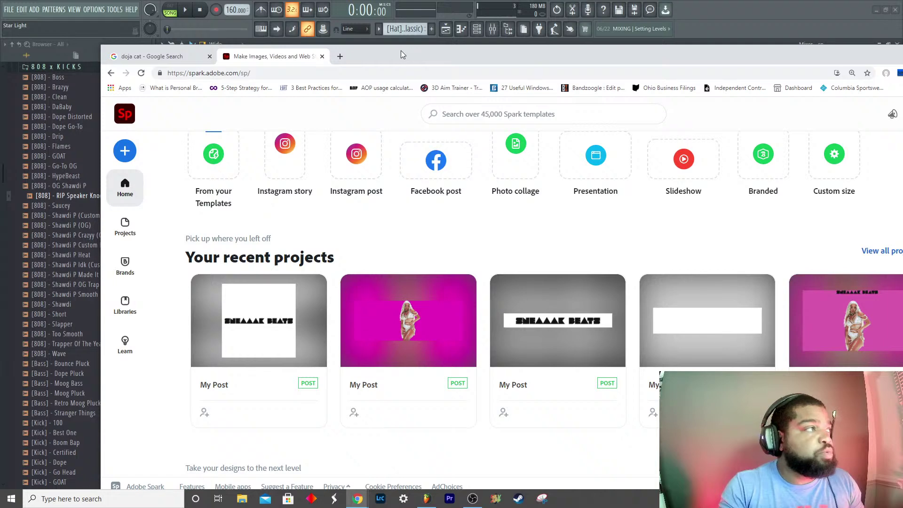
pyautogui.doubleClick(401, 50)
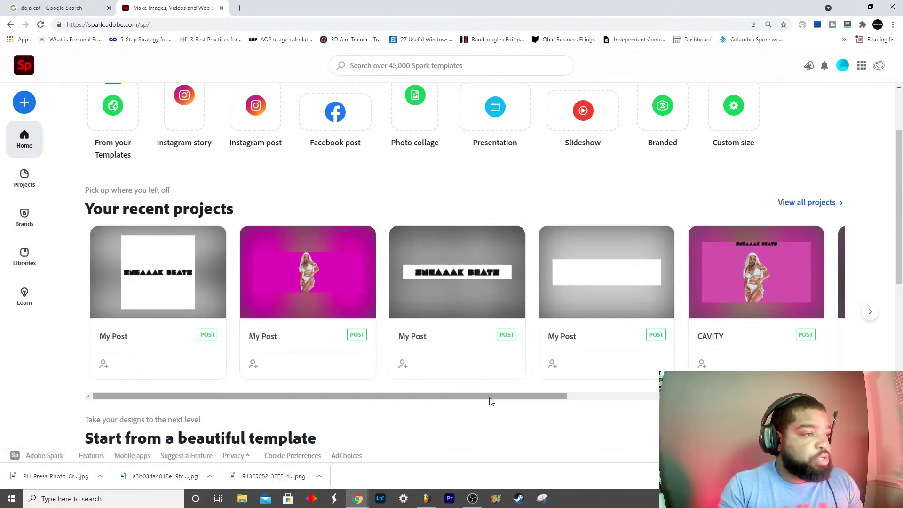
# Step: Duplicate the CAVITY project under the name STAR LIGHT and open the copy from the recent projects
pyautogui.moveTo(490, 400); pyautogui.dragTo(644, 390)
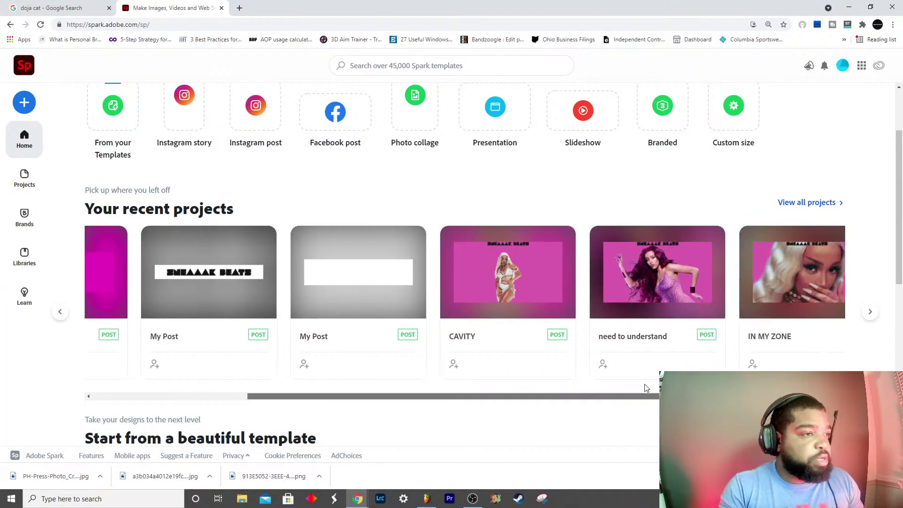
pyautogui.click(557, 244)
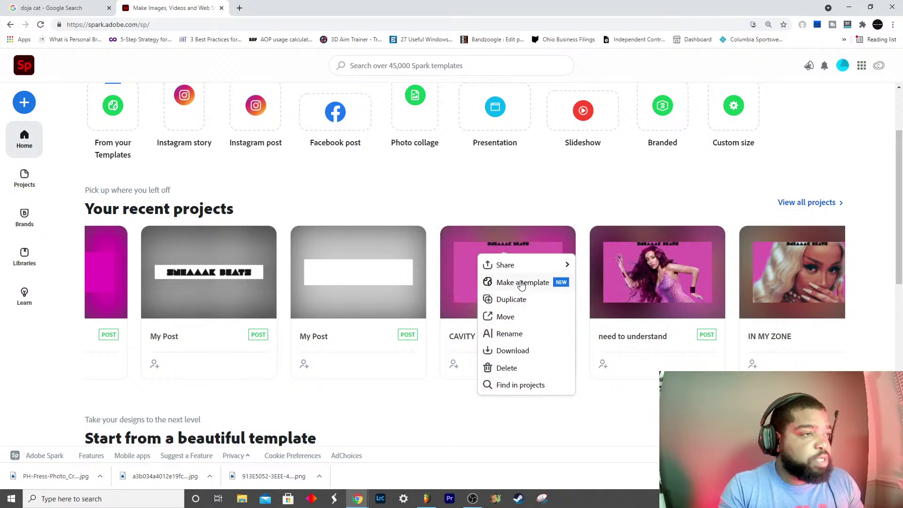
pyautogui.click(505, 299)
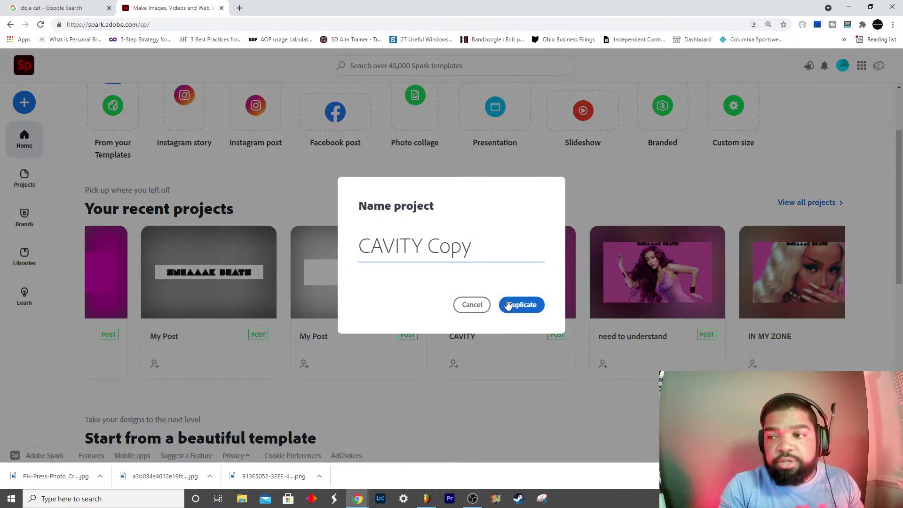
pyautogui.tripleClick(455, 258)
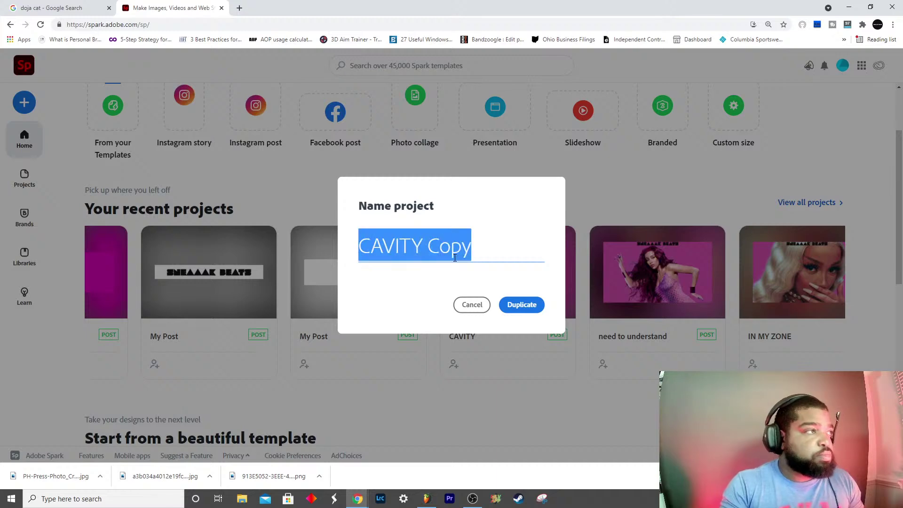
pyautogui.click(434, 502)
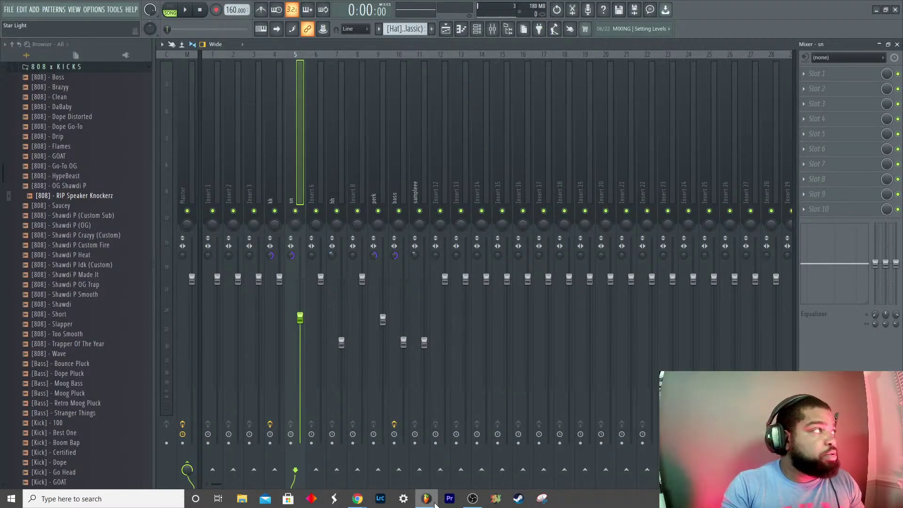
pyautogui.click(435, 502)
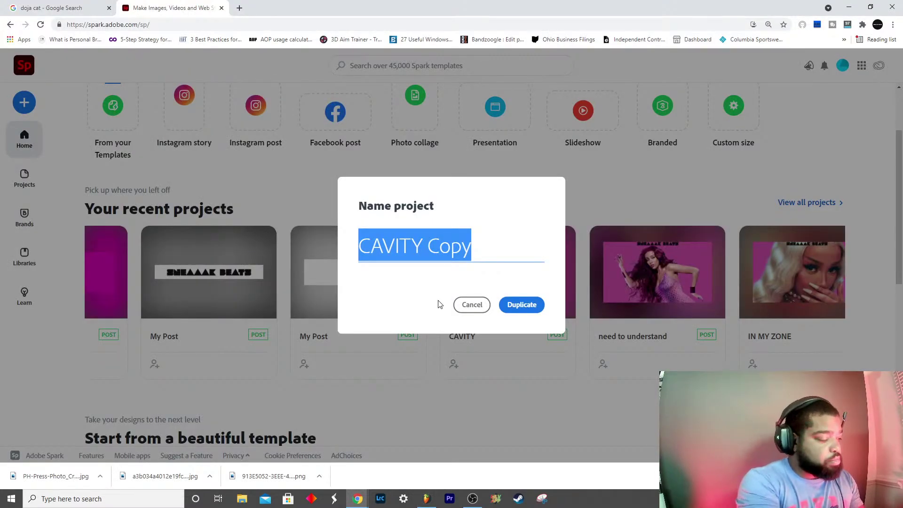
pyautogui.write('STAR LIG')
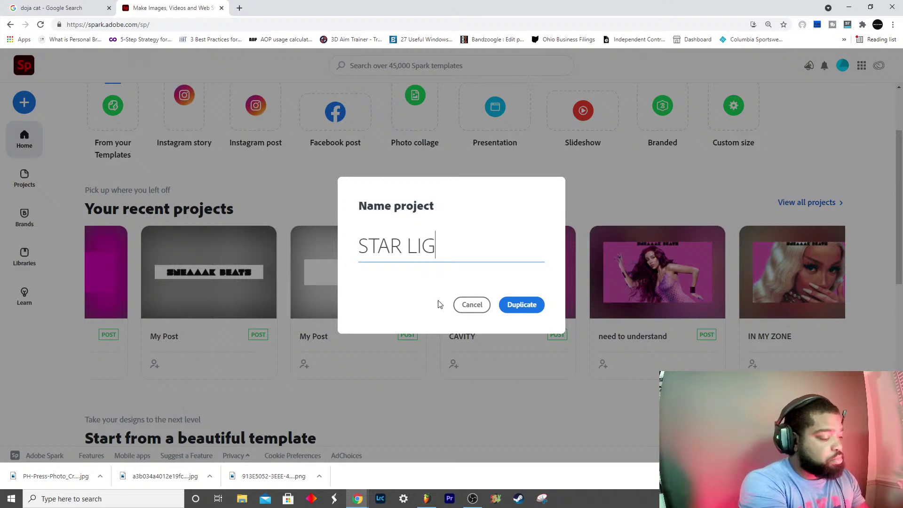
pyautogui.write('HT')
pyautogui.press('Return')
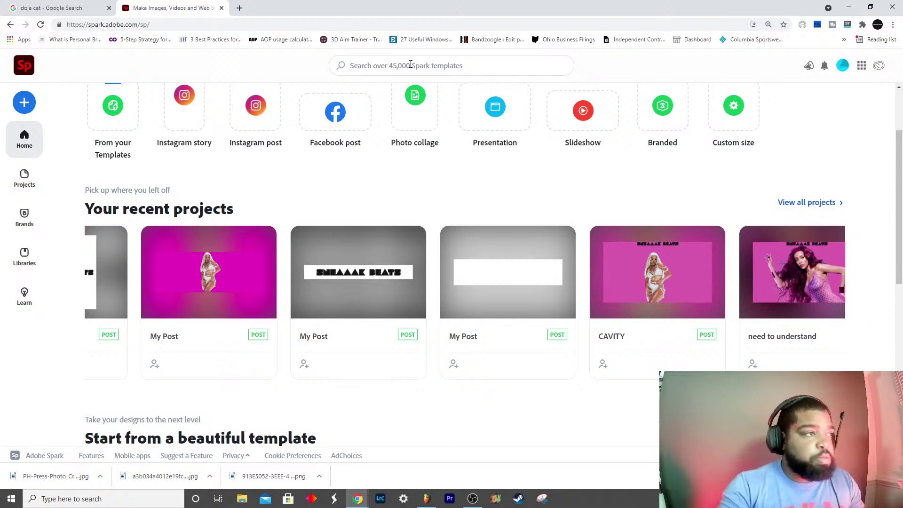
pyautogui.moveTo(329, 399); pyautogui.dragTo(125, 368)
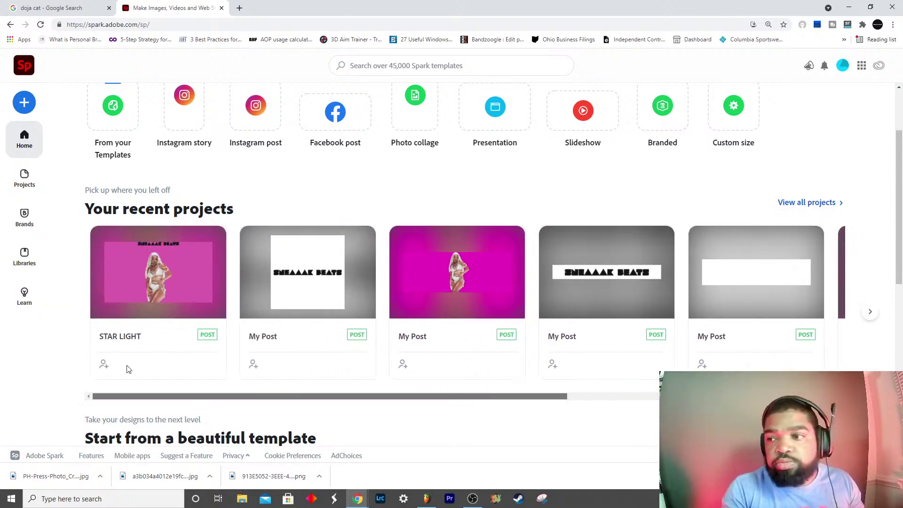
pyautogui.click(151, 281)
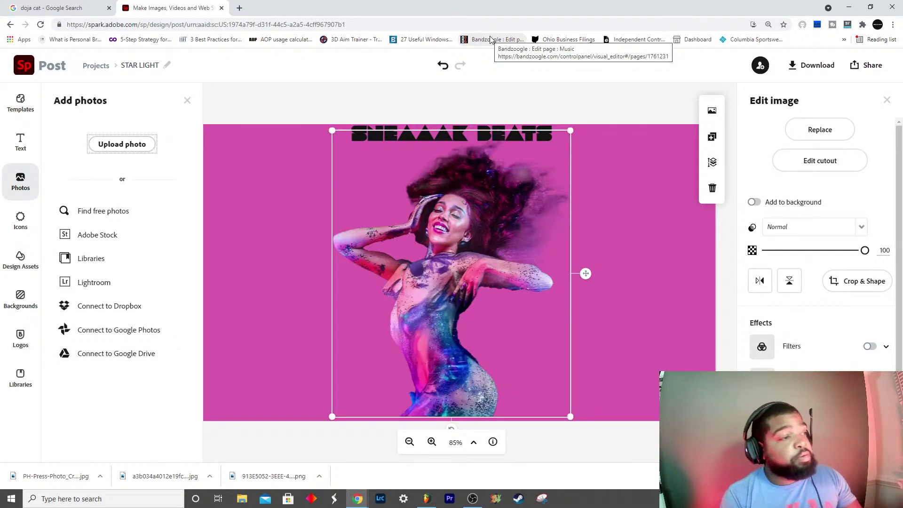
# Step: Examine the cutout editor and the Crop & Shape options for the central photo, and deselect the photo
pyautogui.click(425, 201)
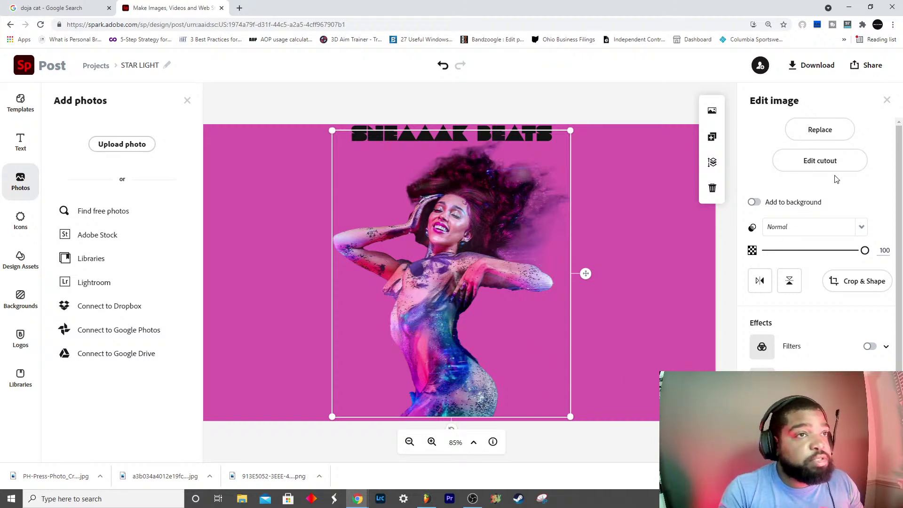
pyautogui.click(822, 158)
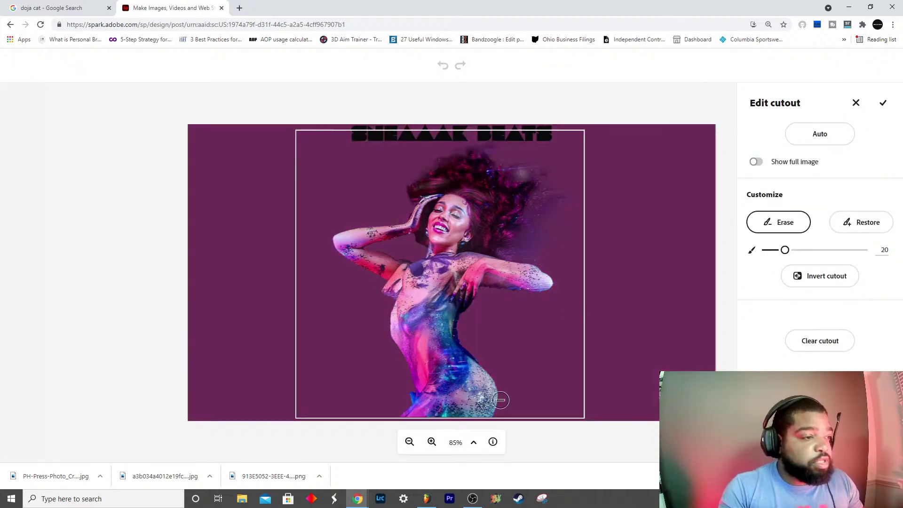
pyautogui.click(856, 103)
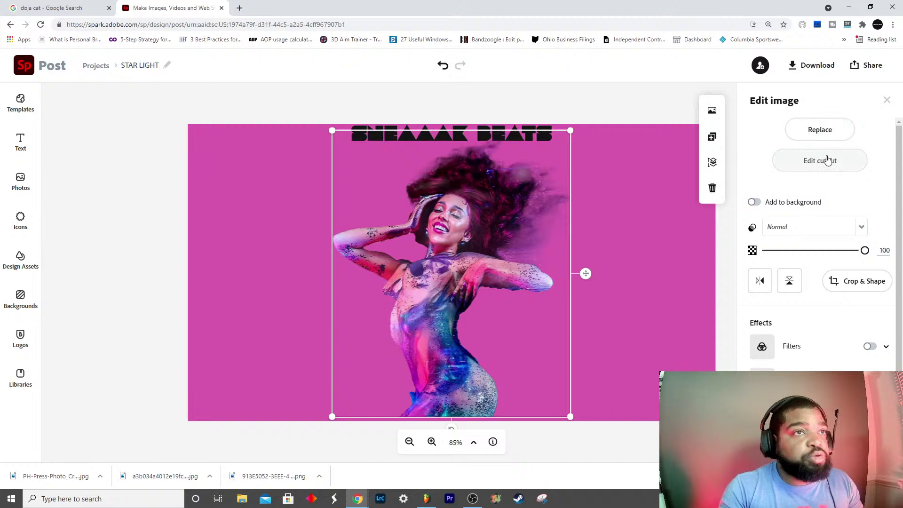
pyautogui.click(855, 281)
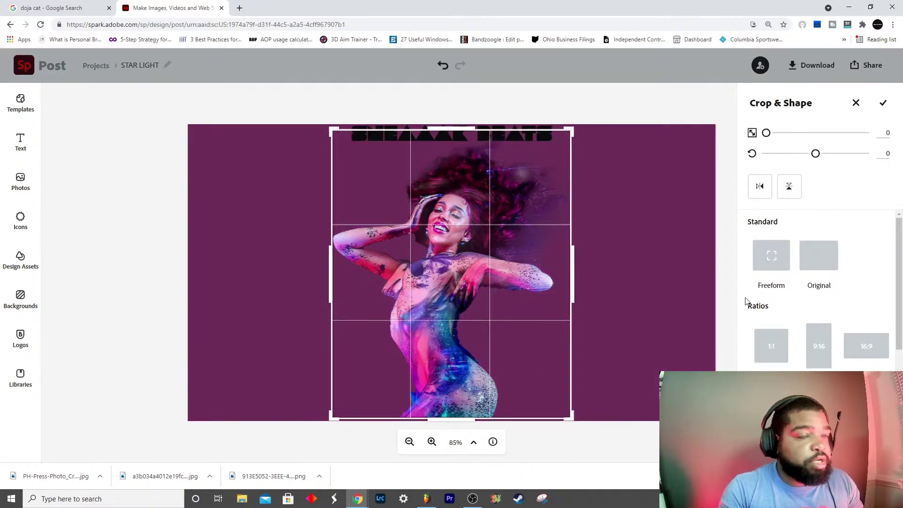
pyautogui.click(882, 104)
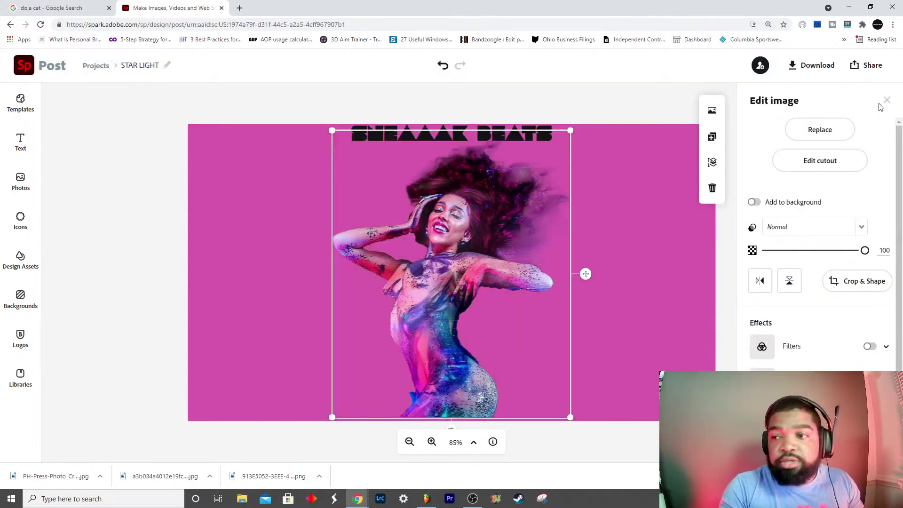
pyautogui.moveTo(455, 328); pyautogui.dragTo(459, 332)
pyautogui.click(616, 319)
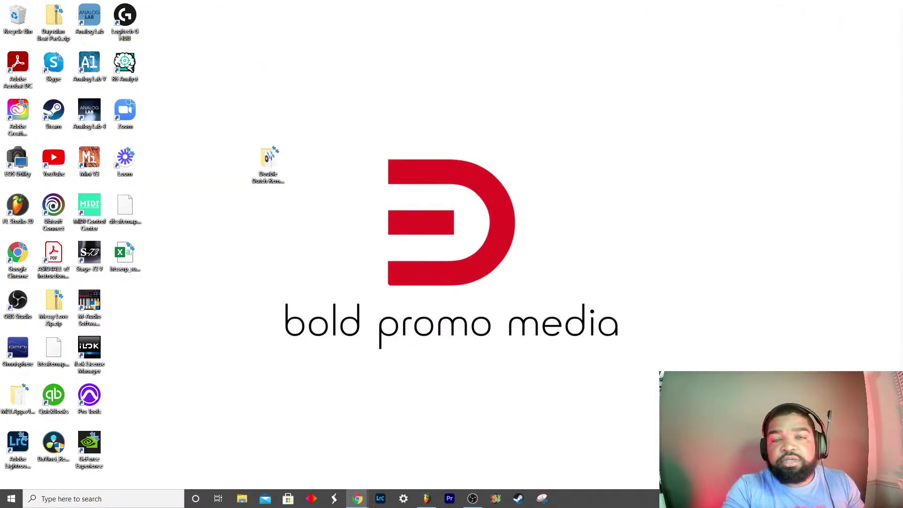
# Step: Switch to FL Studio and load ZGameEditor Visualizer into effect slot 3 of the Master mixer track
pyautogui.click(427, 499)
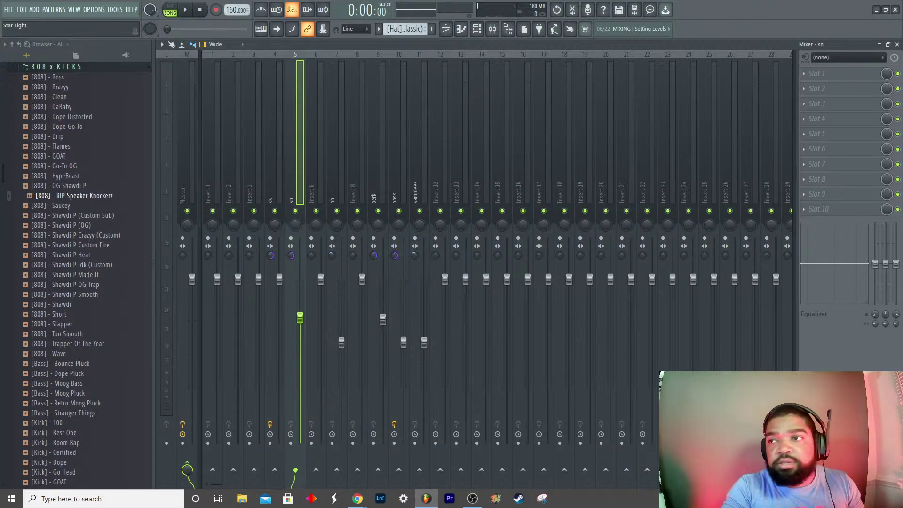
pyautogui.click(357, 499)
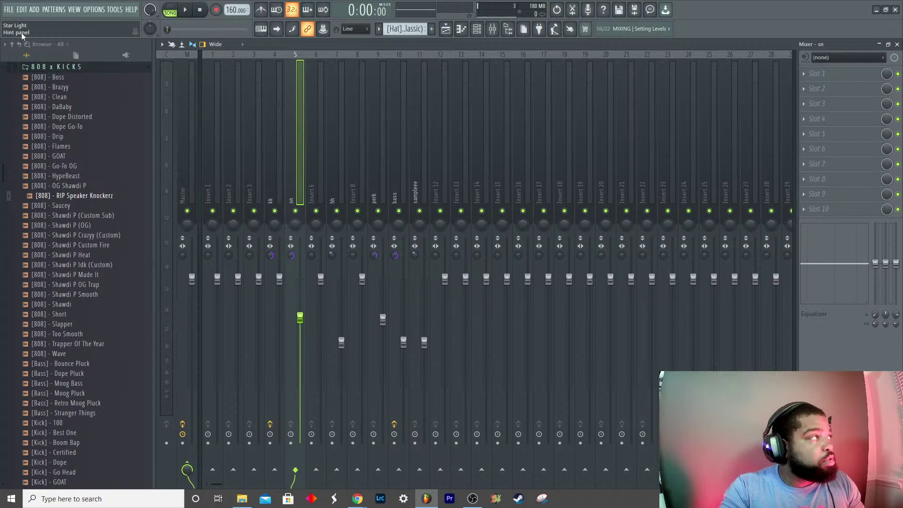
pyautogui.click(185, 94)
pyautogui.press('F5')
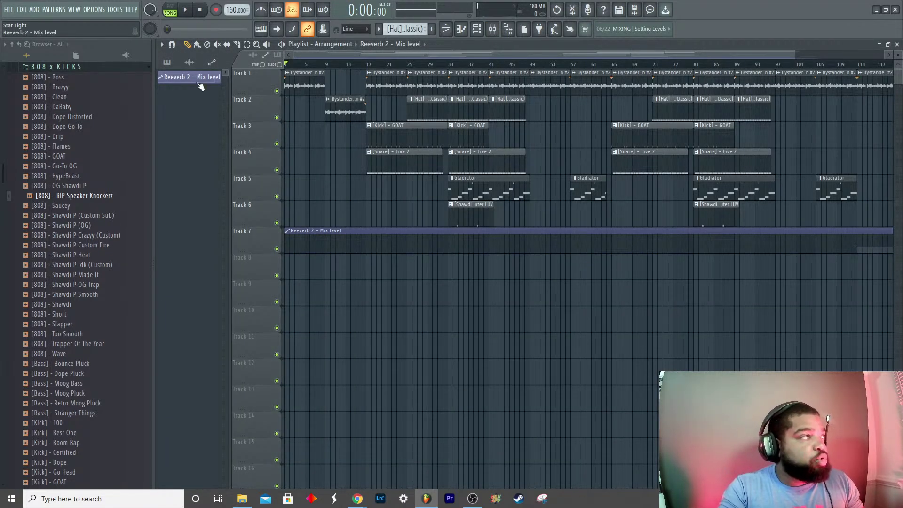
pyautogui.press('F9')
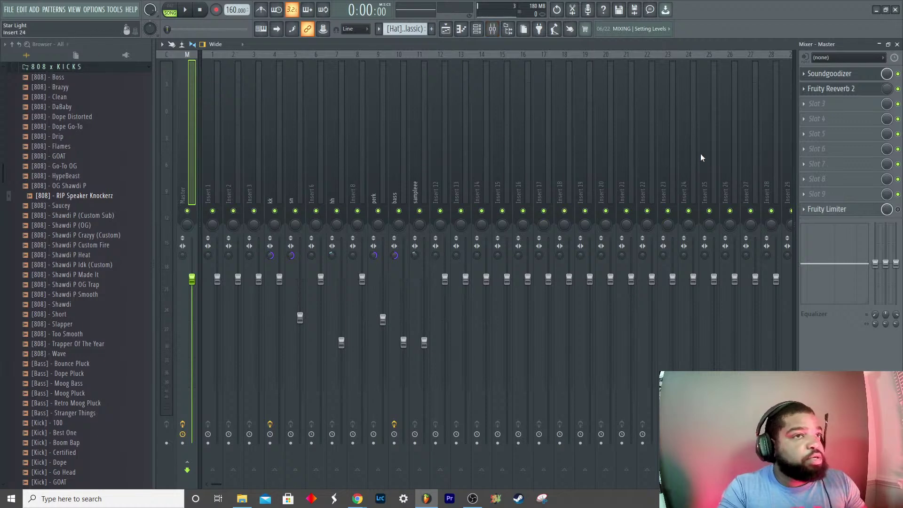
pyautogui.click(809, 104)
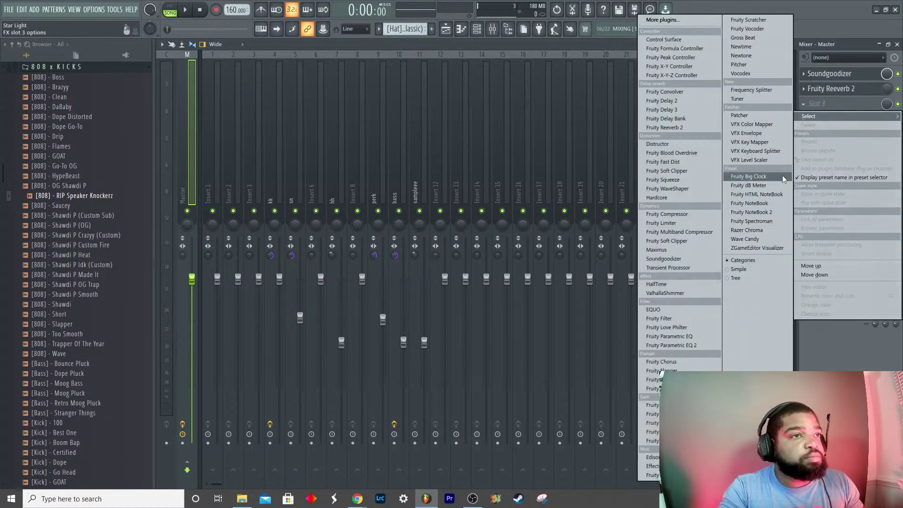
pyautogui.click(745, 247)
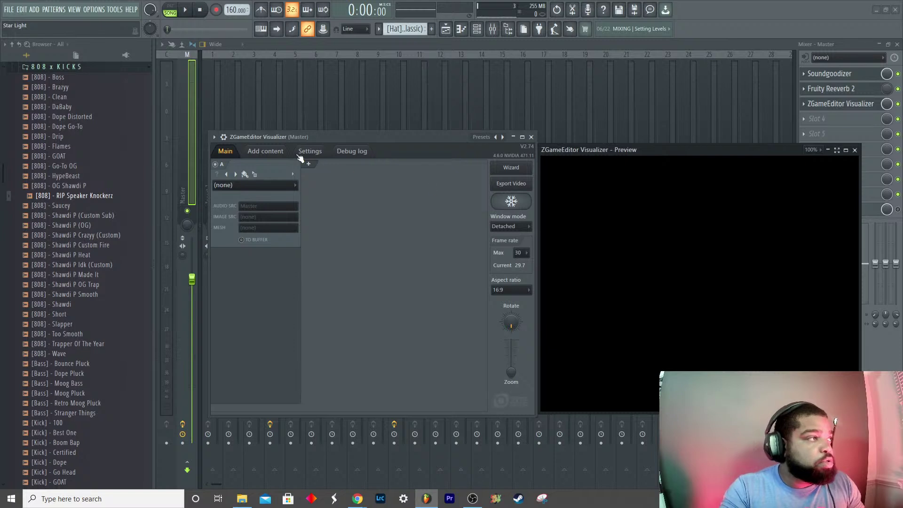
# Step: Add the pictures purchase-12-918095.png and subscribe-5408999_1280.png from the CAVITY project folder to the visualizer's image content
pyautogui.click(255, 156)
pyautogui.click(234, 184)
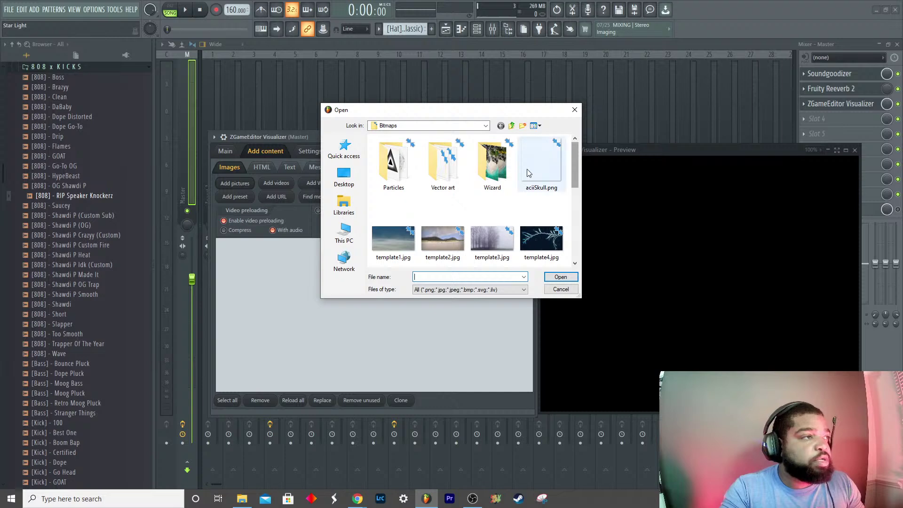
pyautogui.click(344, 150)
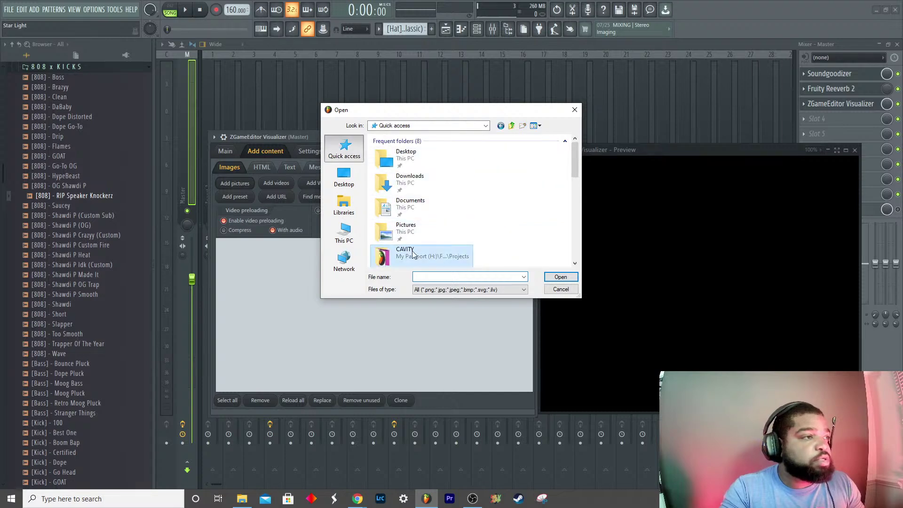
pyautogui.doubleClick(413, 254)
pyautogui.click(541, 162)
pyautogui.keyDown('ctrl'); pyautogui.click(408, 239); pyautogui.keyUp('ctrl')
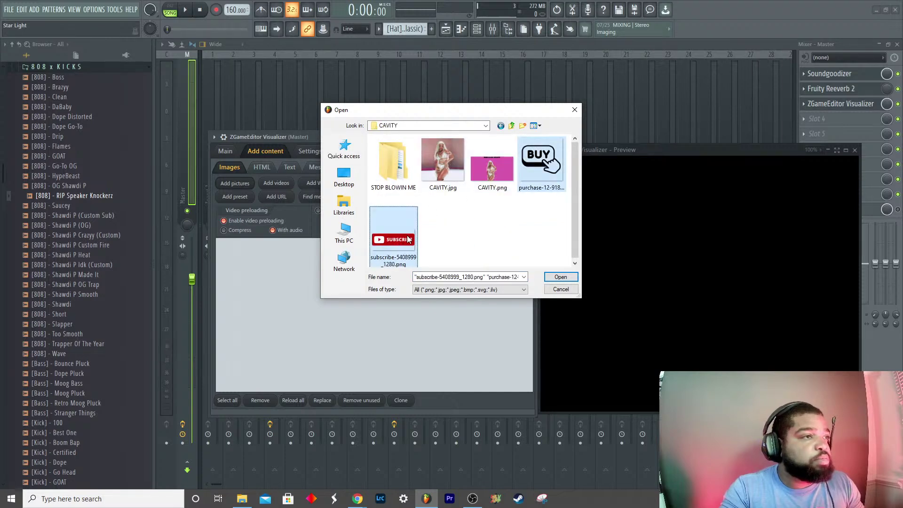
pyautogui.click(555, 277)
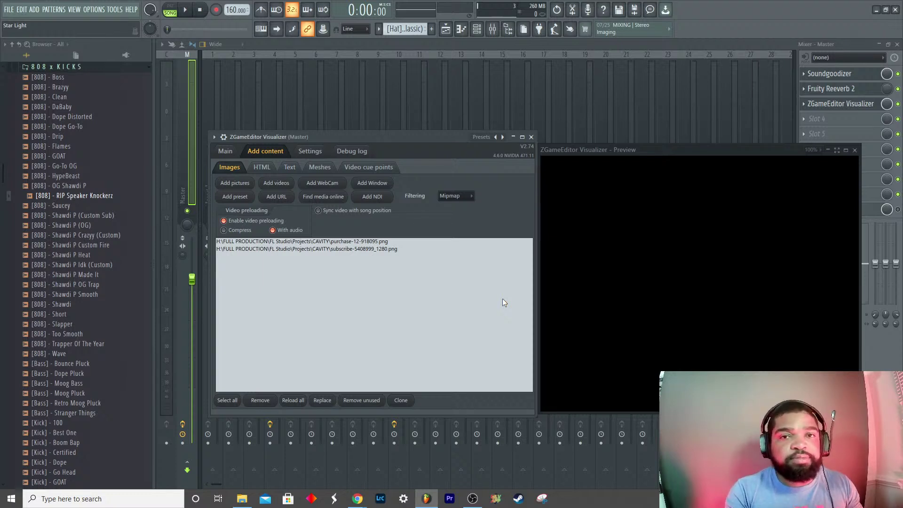
# Step: Add the picture a3b034a4012e19fc42216a8a86491795.jpg from the Show project folder to the visualizer's image content
pyautogui.click(243, 186)
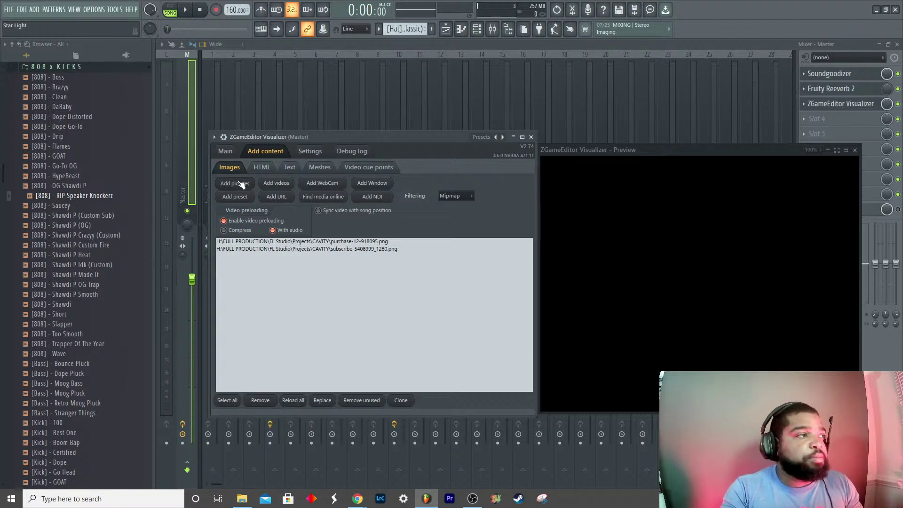
pyautogui.click(509, 126)
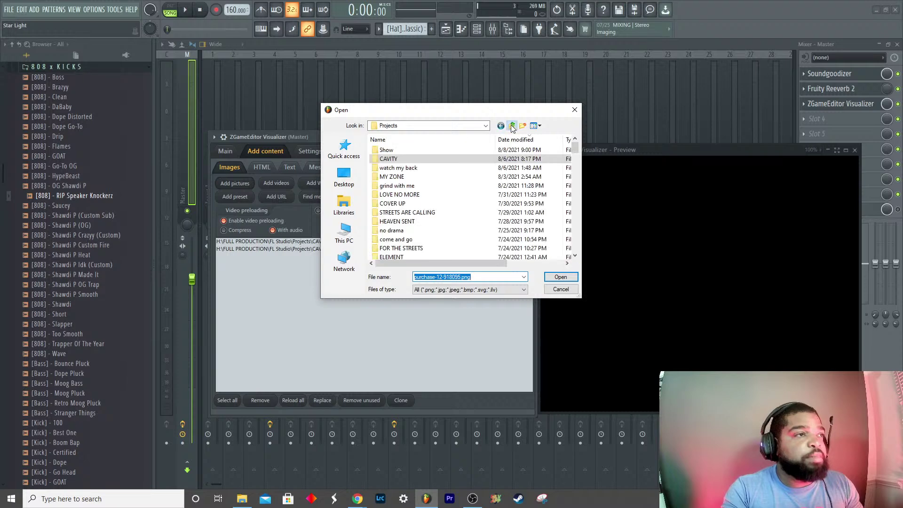
pyautogui.doubleClick(432, 152)
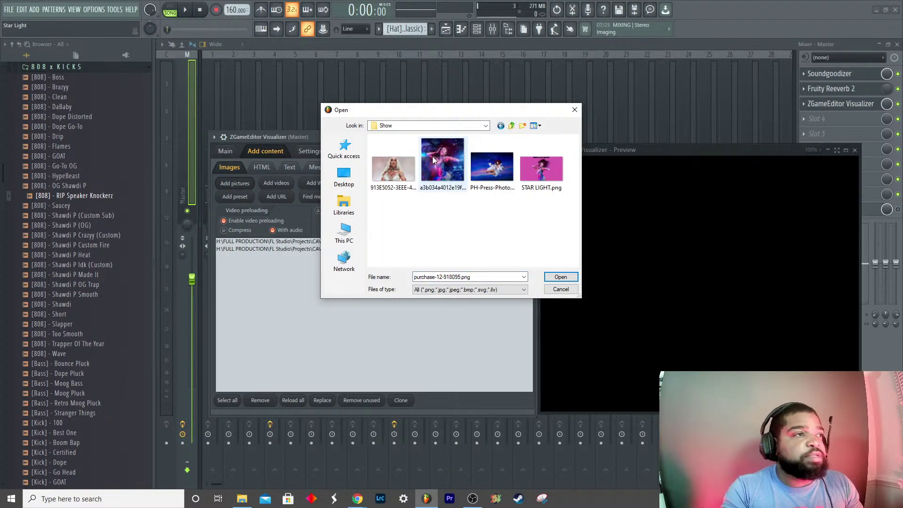
pyautogui.doubleClick(433, 155)
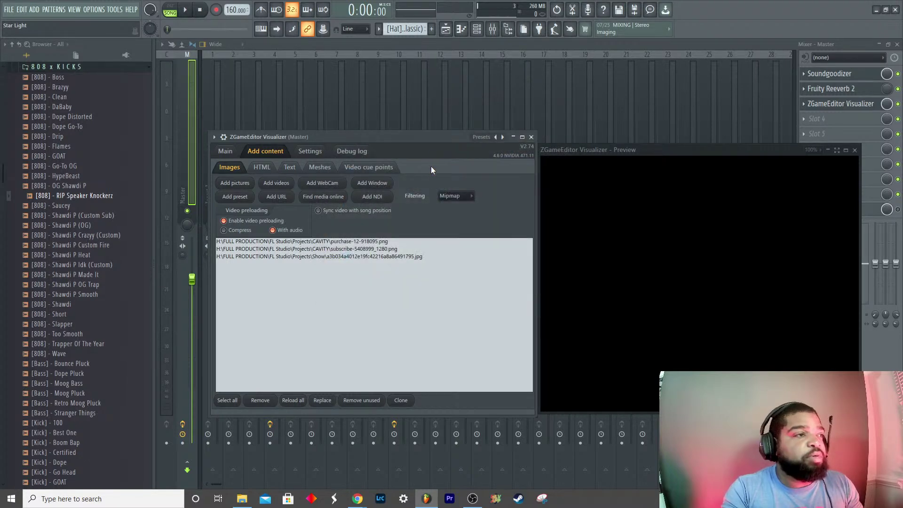
# Step: Replace the third image entry, the JPG from the Show folder, with STAR LIGHT.png from the same folder
pyautogui.click(312, 243)
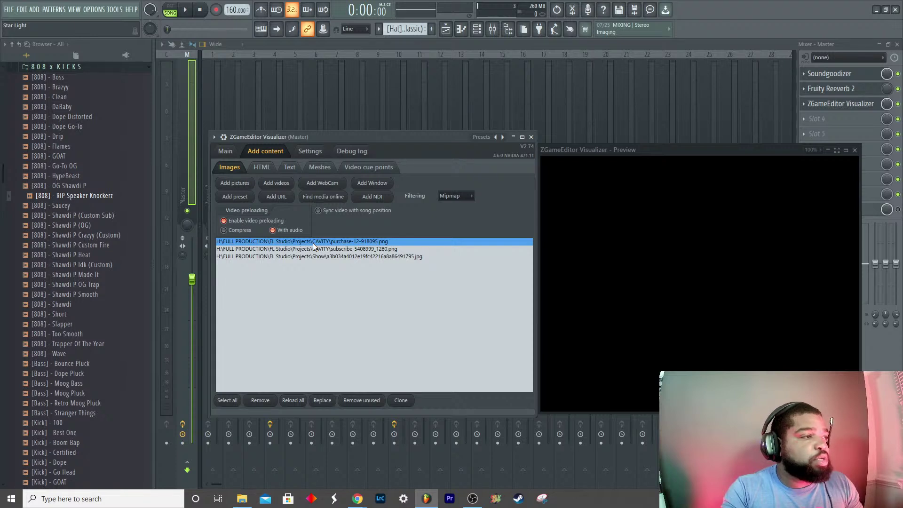
pyautogui.click(314, 256)
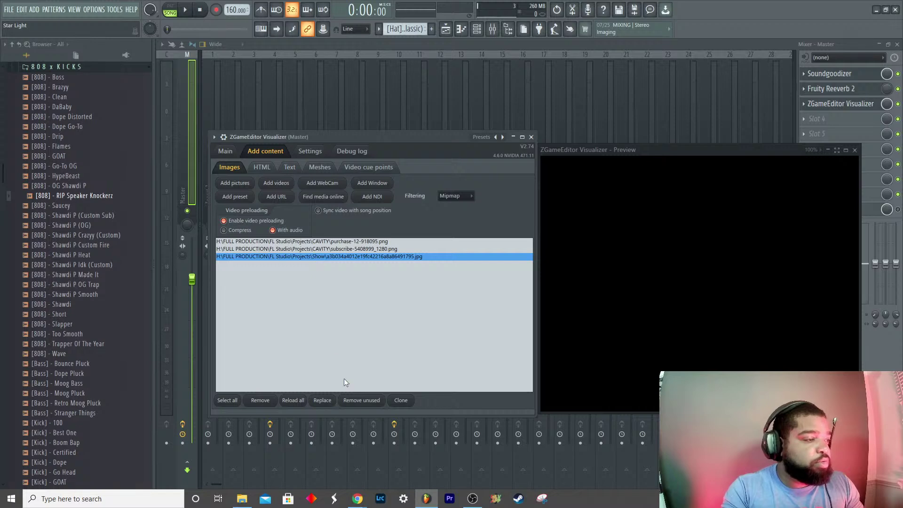
pyautogui.click(323, 401)
pyautogui.click(536, 174)
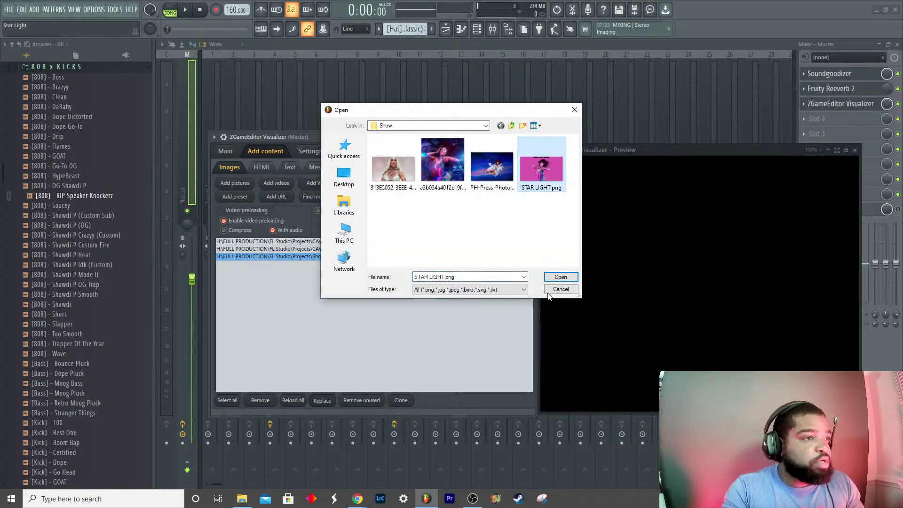
pyautogui.click(560, 277)
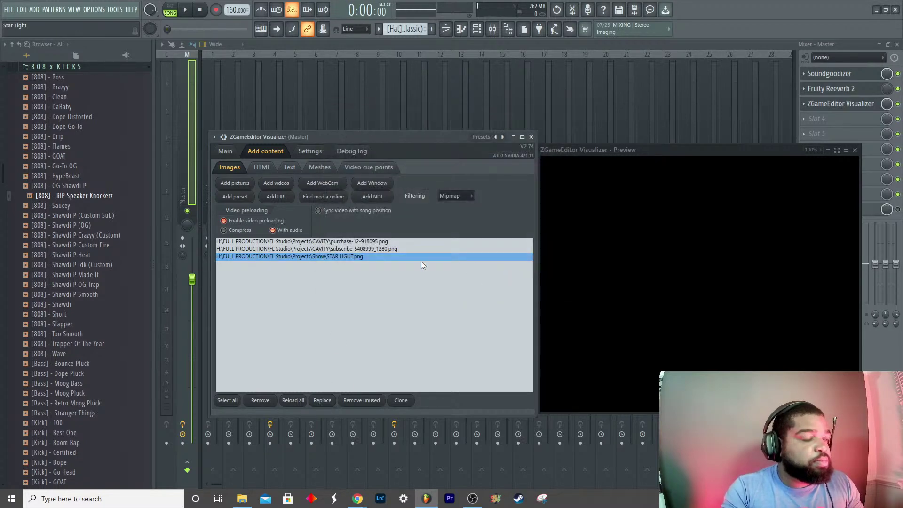
# Step: Set visualizer layer A to the Image effect from the Image effects group and clone it as layer B
pyautogui.click(225, 151)
pyautogui.click(261, 184)
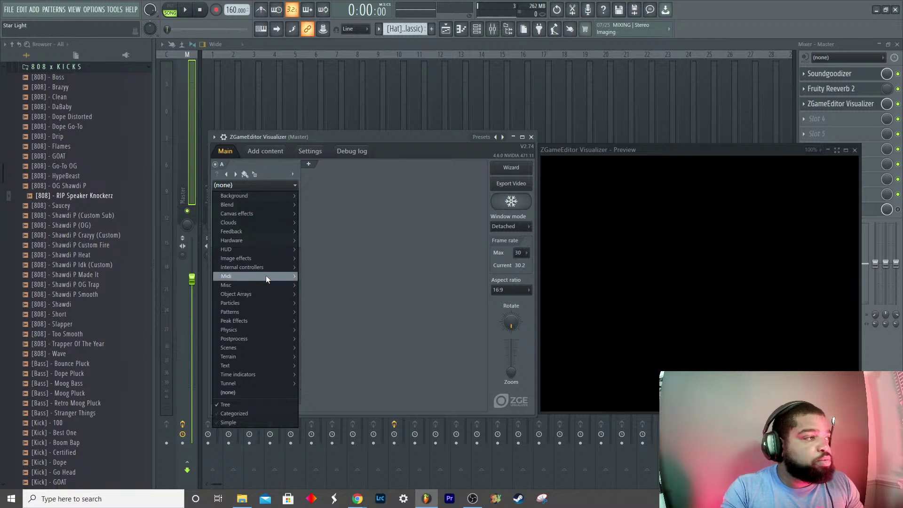
pyautogui.moveTo(277, 258)
pyautogui.click(317, 266)
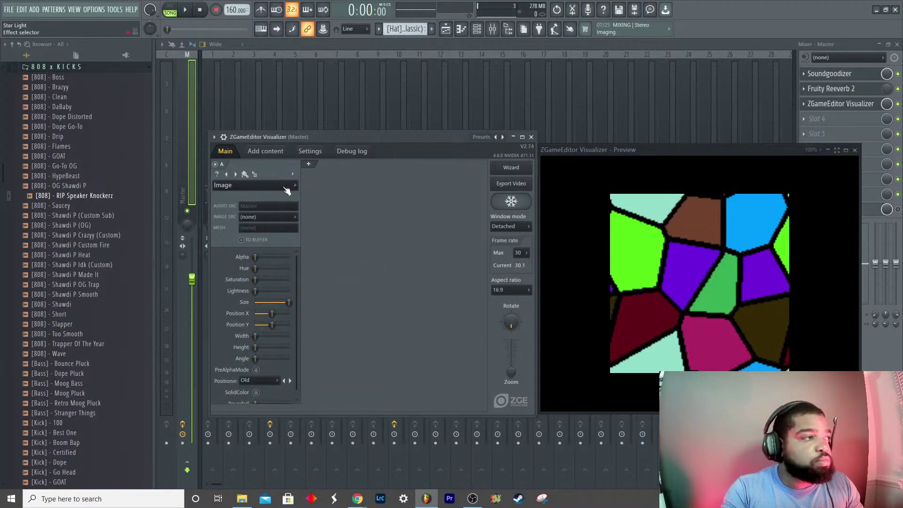
pyautogui.click(293, 174)
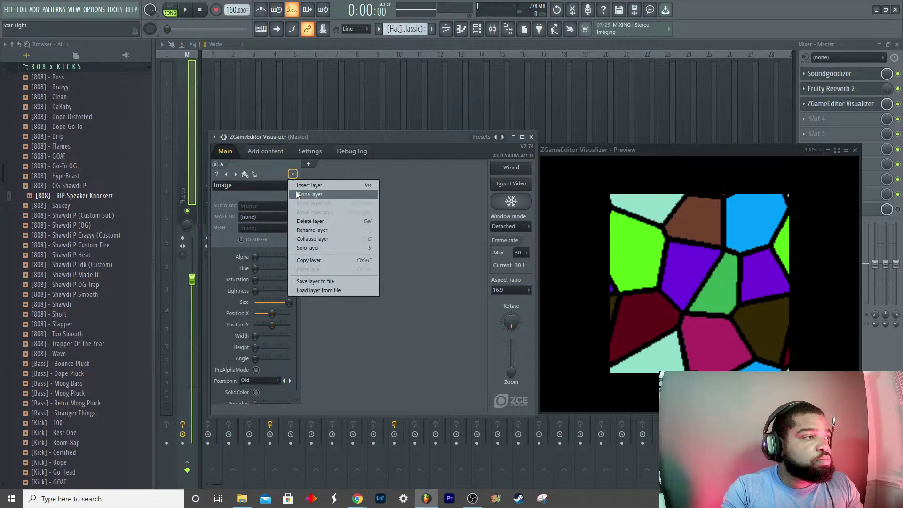
pyautogui.click(301, 195)
pyautogui.click(358, 217)
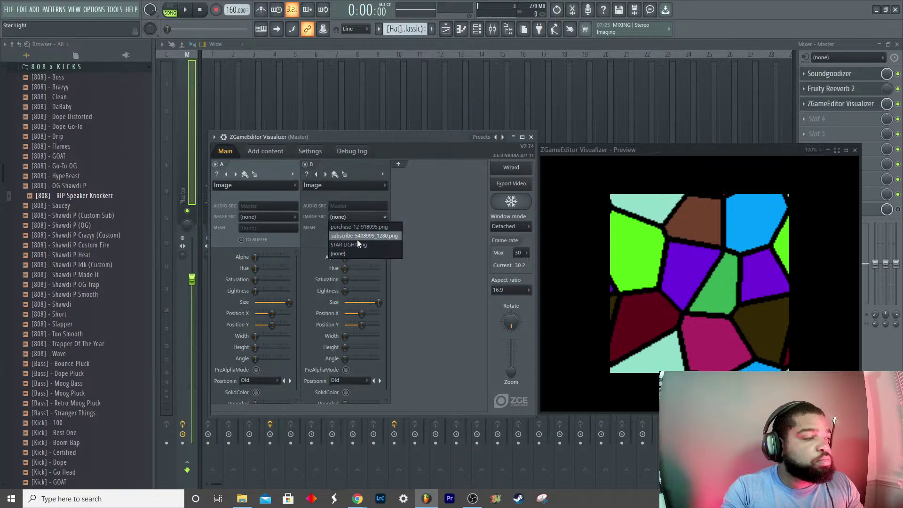
pyautogui.click(357, 243)
pyautogui.click(372, 215)
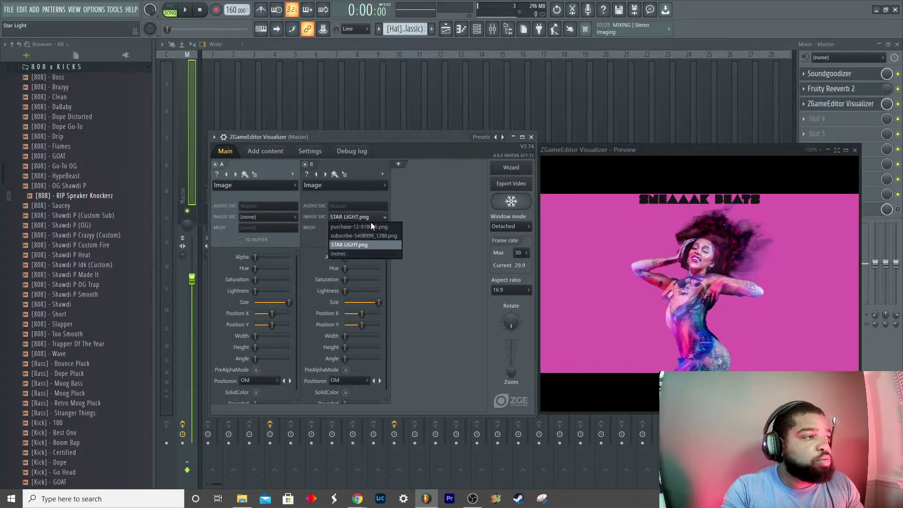
pyautogui.click(357, 250)
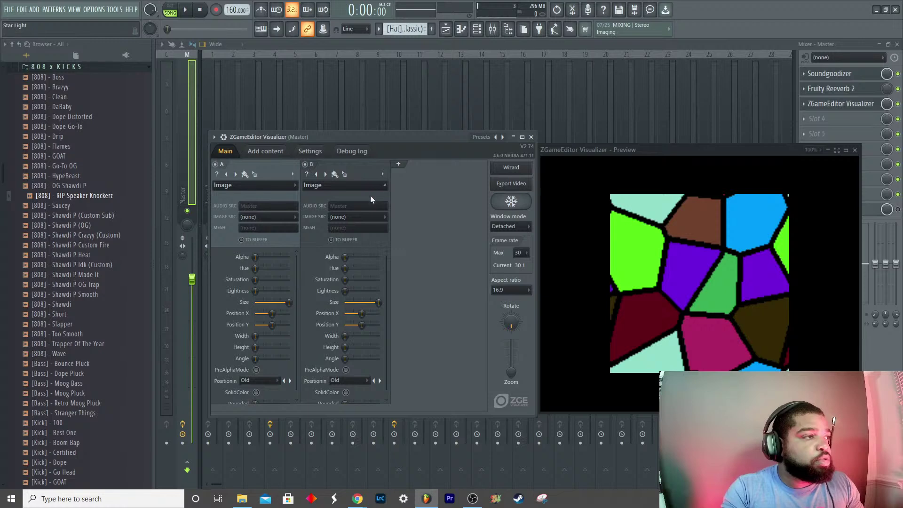
# Step: Set layer B's positioning to Improved and clone that layer as layer C
pyautogui.click(380, 381)
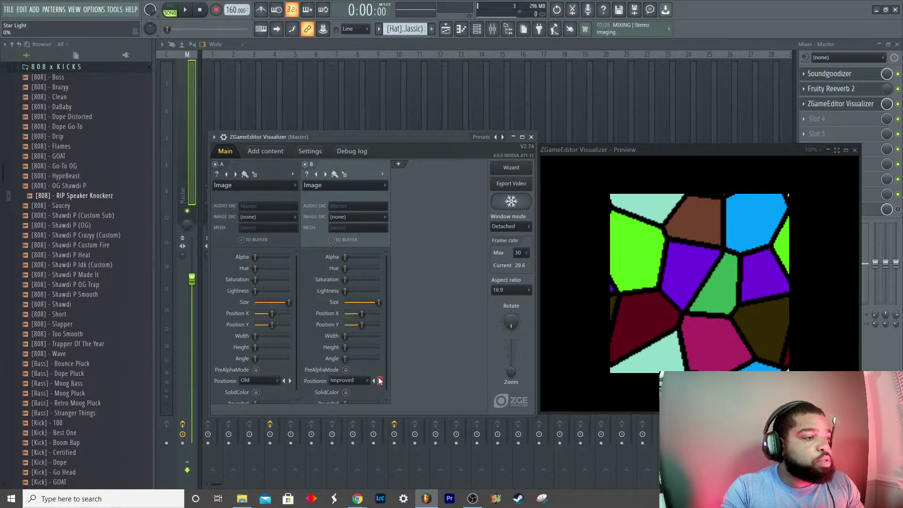
pyautogui.click(363, 216)
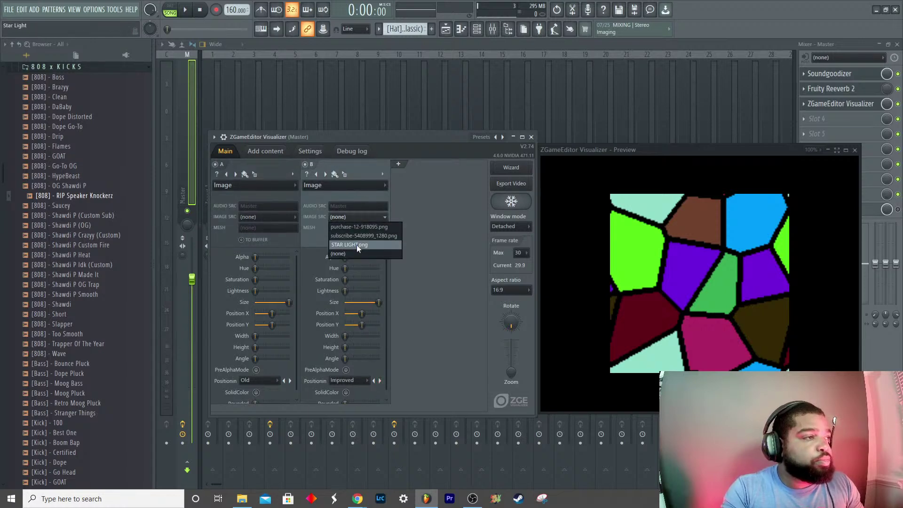
pyautogui.click(383, 173)
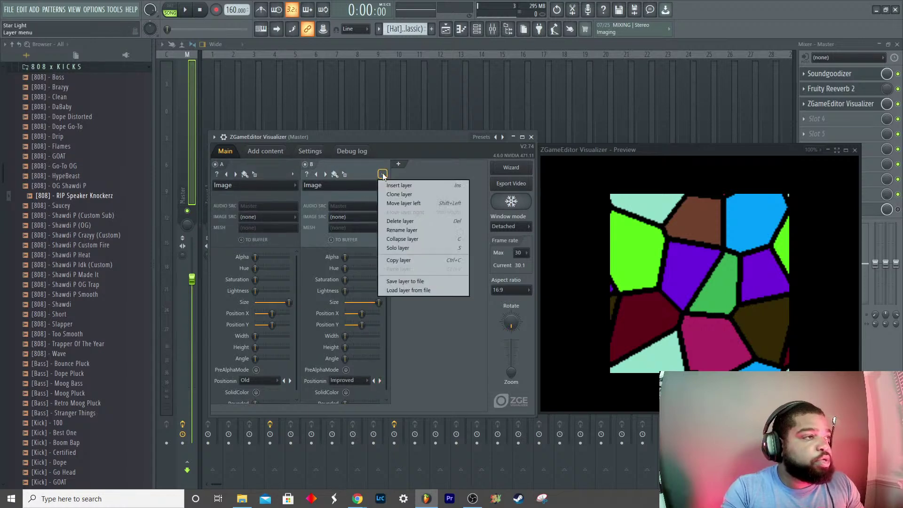
pyautogui.click(399, 194)
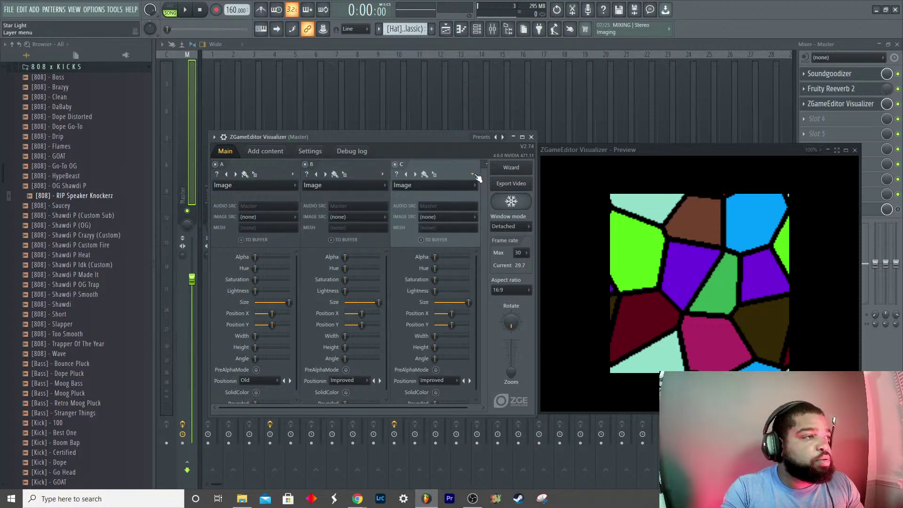
# Step: Assign STAR LIGHT.png as image source of layer A, subscribe-5408999_1280.png to layer B and purchase-12-918095.png to layer C
pyautogui.click(267, 217)
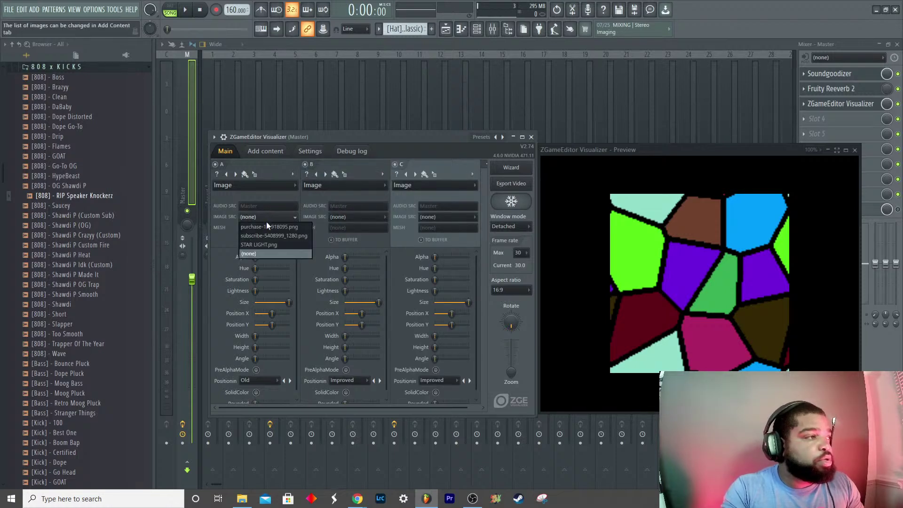
pyautogui.click(262, 245)
pyautogui.click(347, 216)
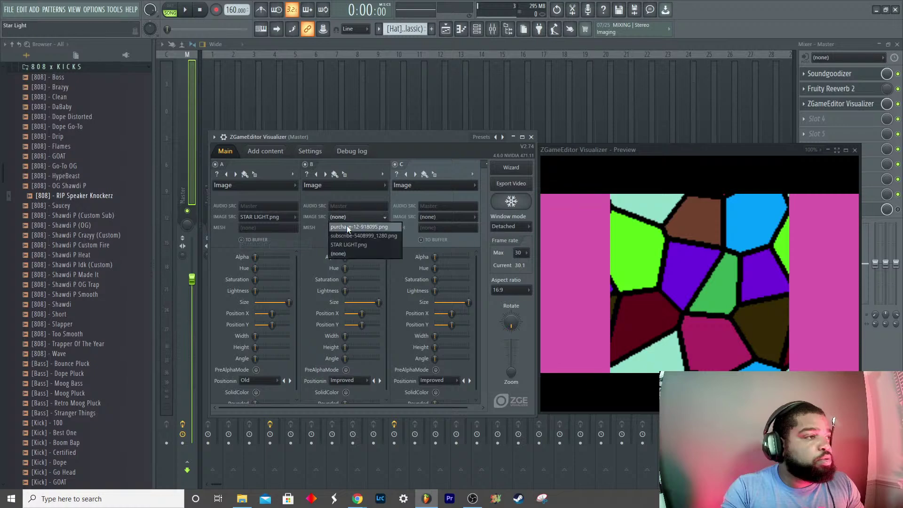
pyautogui.click(349, 235)
pyautogui.click(428, 217)
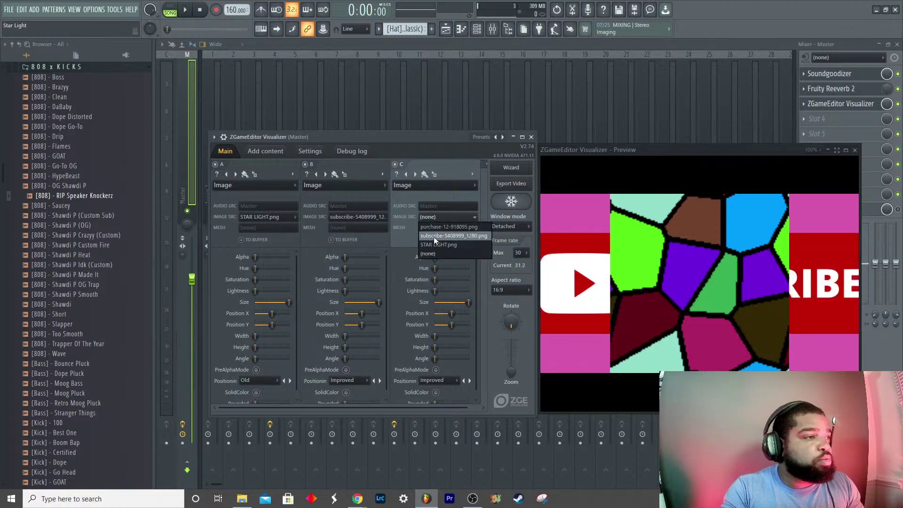
pyautogui.click(437, 227)
# Step: Shrink the subscribe and buy images, moving subscribe to the left side of the picture and buy to the right side
pyautogui.moveTo(468, 302); pyautogui.dragTo(464, 302)
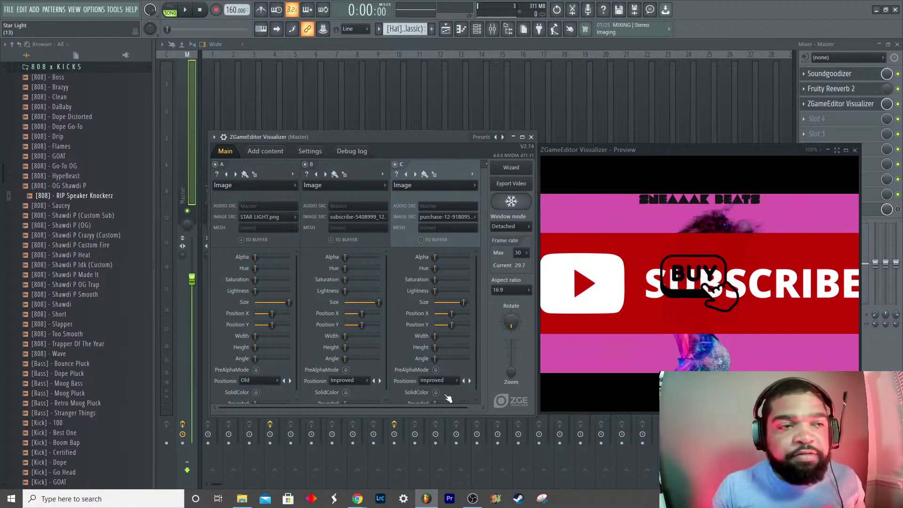
pyautogui.click(374, 381)
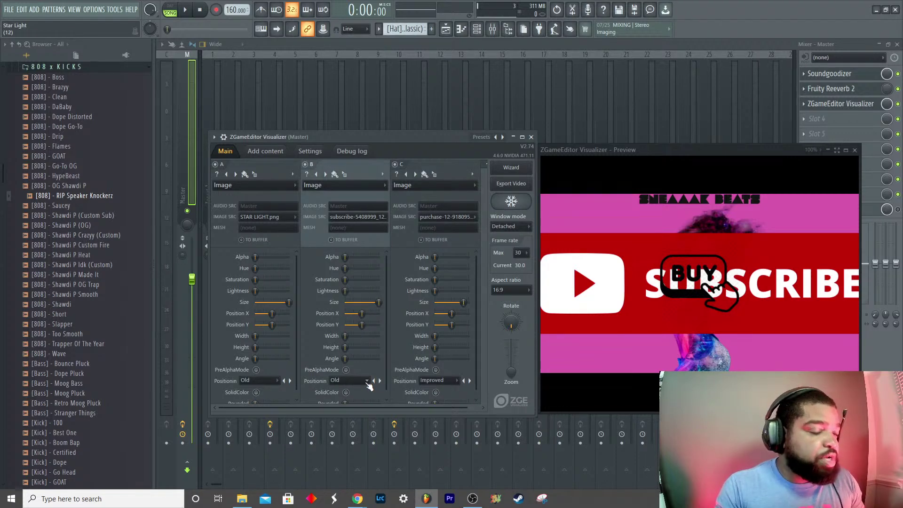
pyautogui.moveTo(379, 302); pyautogui.dragTo(345, 313)
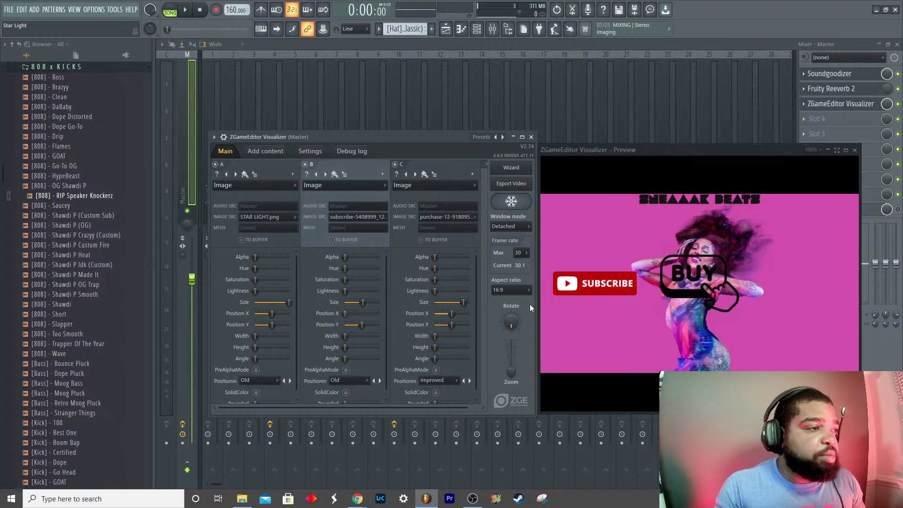
pyautogui.moveTo(463, 302); pyautogui.dragTo(445, 302)
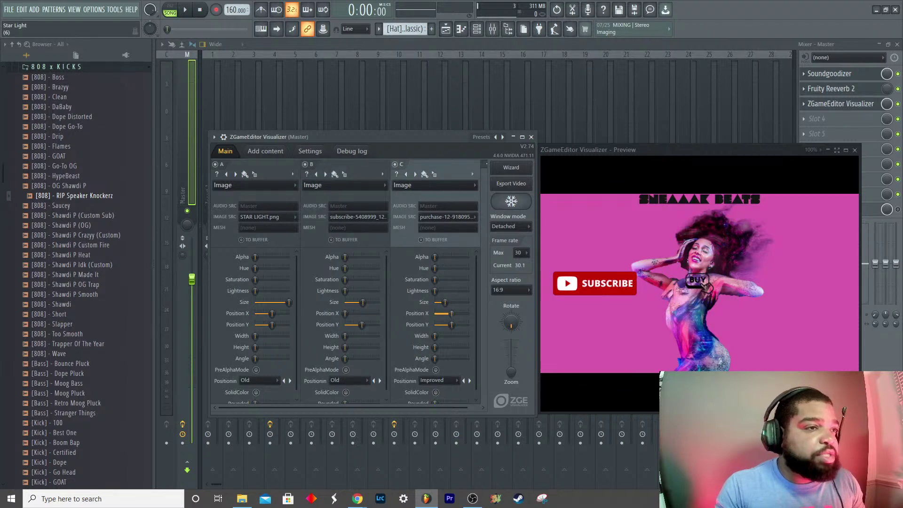
pyautogui.moveTo(452, 313); pyautogui.dragTo(459, 314)
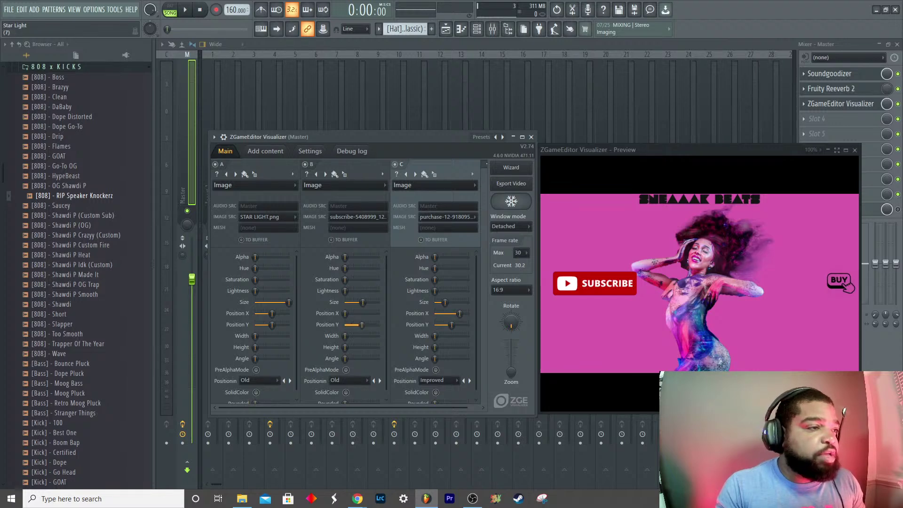
# Step: Place the subscribe image in the artwork's bottom-left corner with Improved positioning and lower the buy image into the bottom-right corner
pyautogui.moveTo(361, 325); pyautogui.dragTo(374, 325)
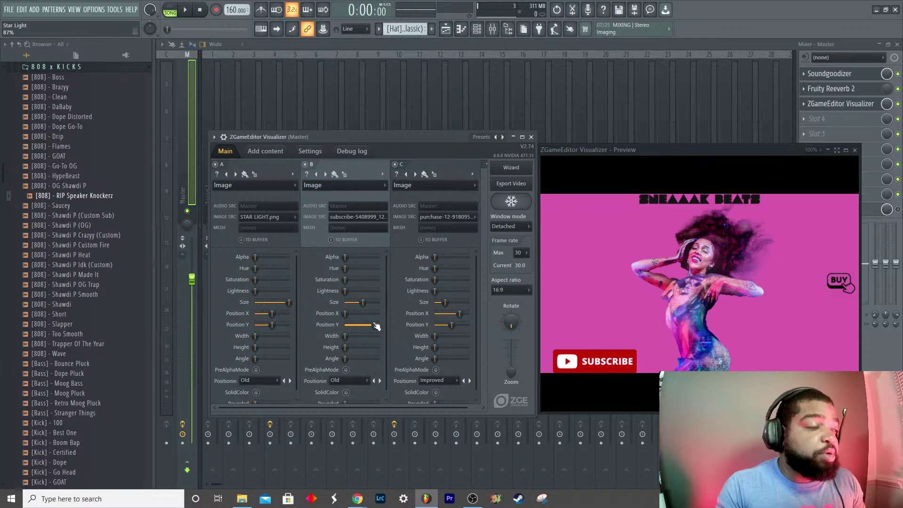
pyautogui.click(380, 381)
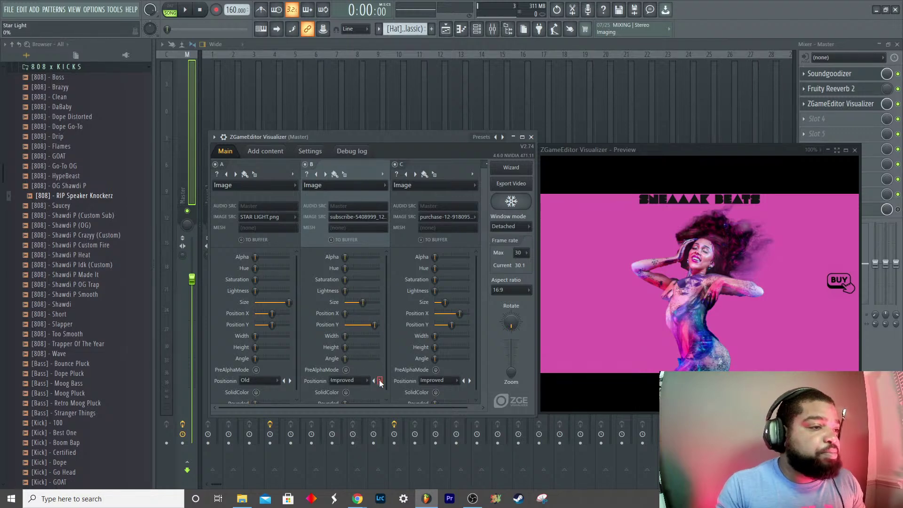
pyautogui.moveTo(374, 325)
pyautogui.mouseDown()
pyautogui.moveTo(351, 325)
pyautogui.moveTo(374, 325)
pyautogui.moveTo(363, 314)
pyautogui.moveTo(373, 313)
pyautogui.moveTo(368, 303)
pyautogui.moveTo(345, 303)
pyautogui.moveTo(369, 303)
pyautogui.moveTo(354, 302)
pyautogui.moveTo(372, 314)
pyautogui.moveTo(358, 313)
pyautogui.moveTo(371, 325)
pyautogui.mouseUp()
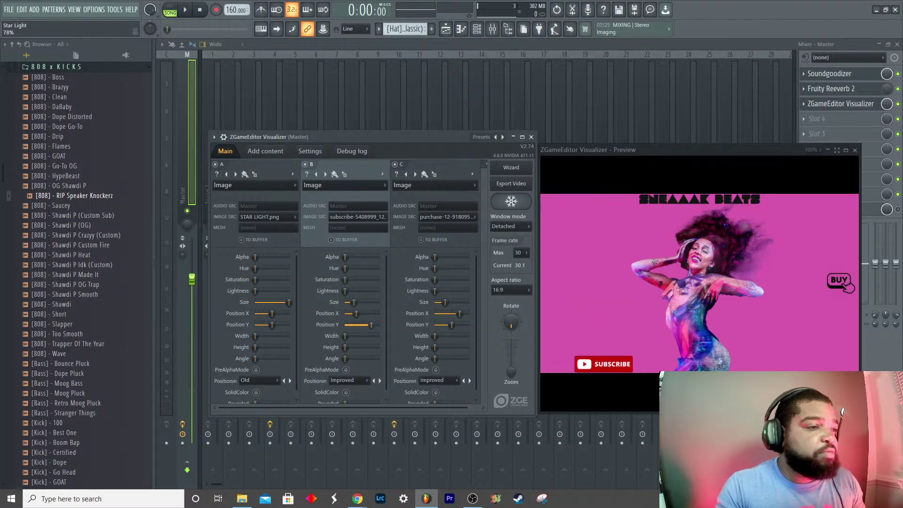
pyautogui.moveTo(371, 325)
pyautogui.mouseDown()
pyautogui.moveTo(354, 314)
pyautogui.moveTo(371, 327)
pyautogui.mouseUp()
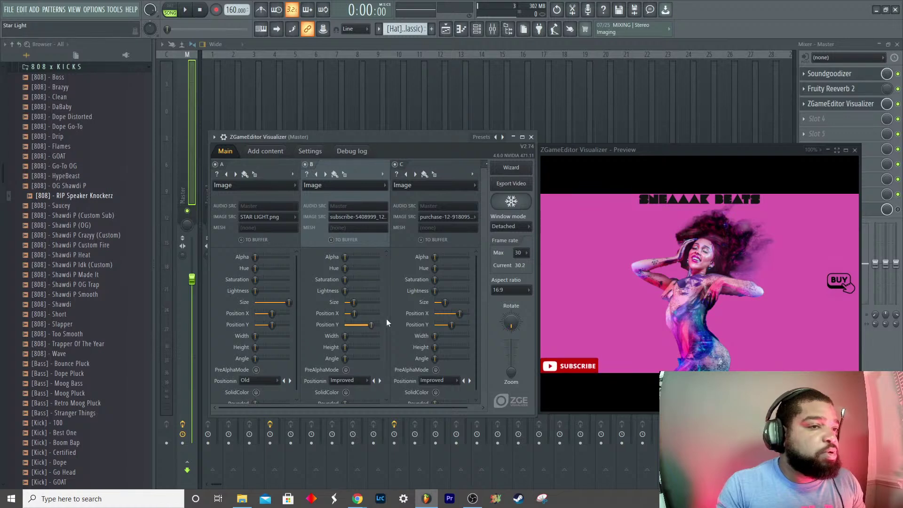
pyautogui.moveTo(459, 313); pyautogui.dragTo(459, 325)
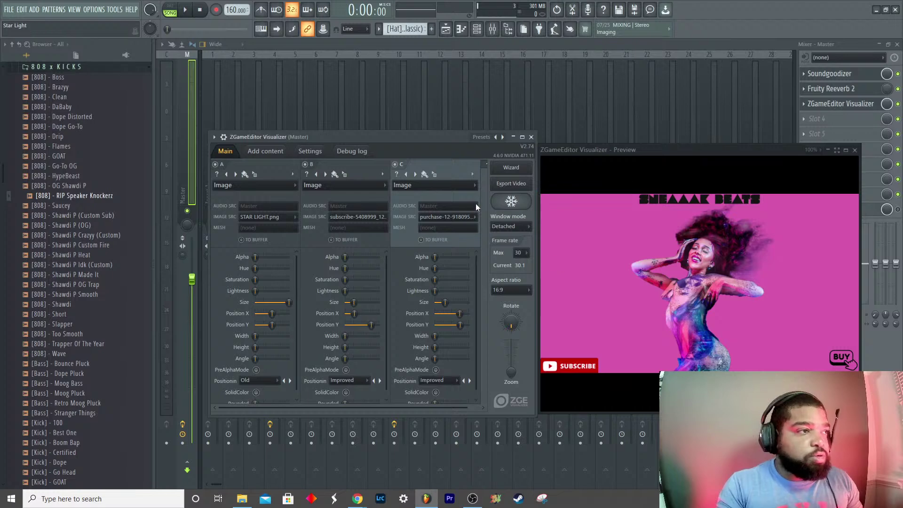
# Step: Add a layer D with the Youlean Waveform peak effect, shift its hue to magenta and set its size to 43%
pyautogui.click(485, 172)
pyautogui.click(414, 185)
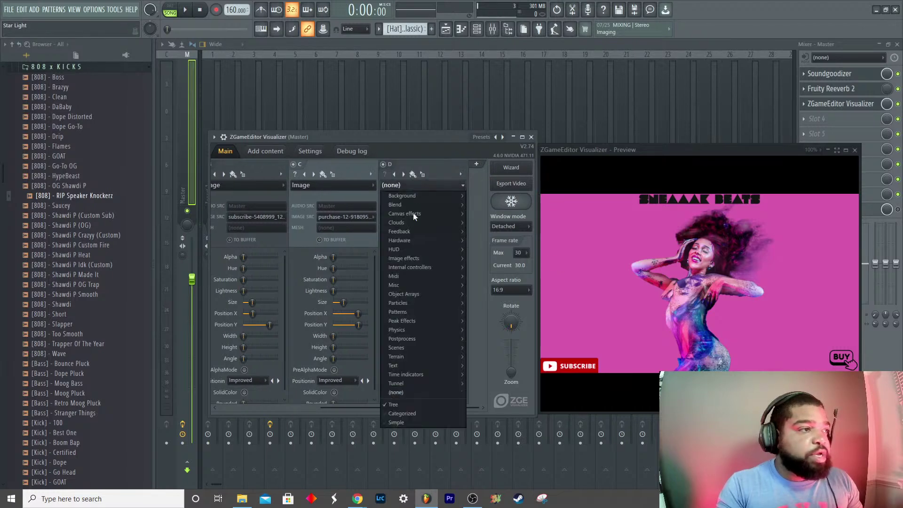
pyautogui.moveTo(417, 321)
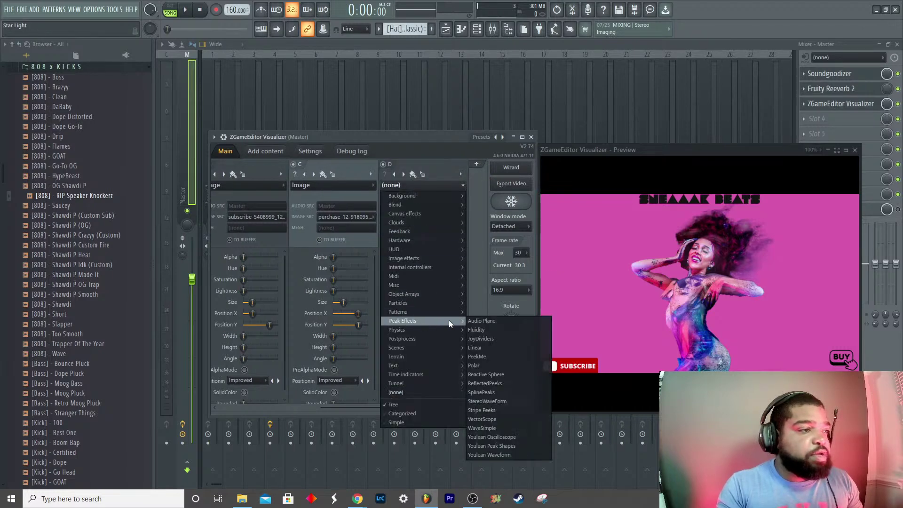
pyautogui.click(512, 455)
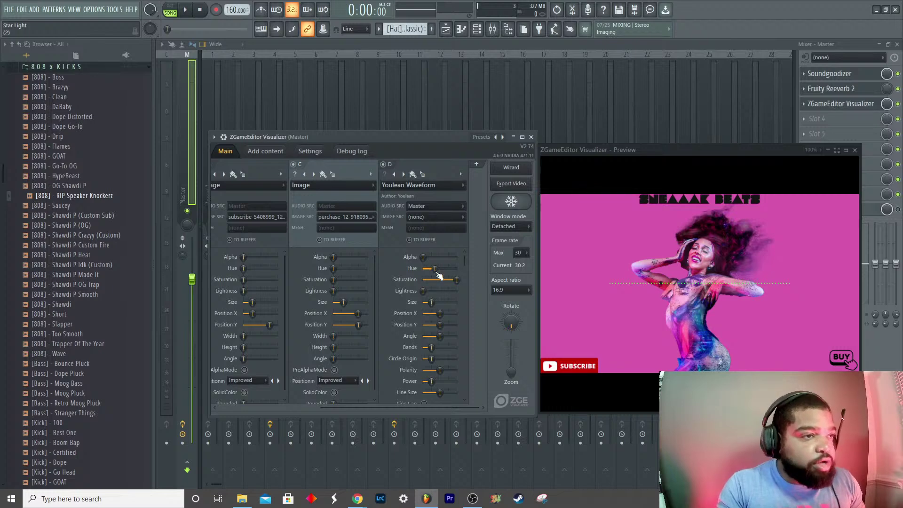
pyautogui.moveTo(436, 270); pyautogui.dragTo(439, 270)
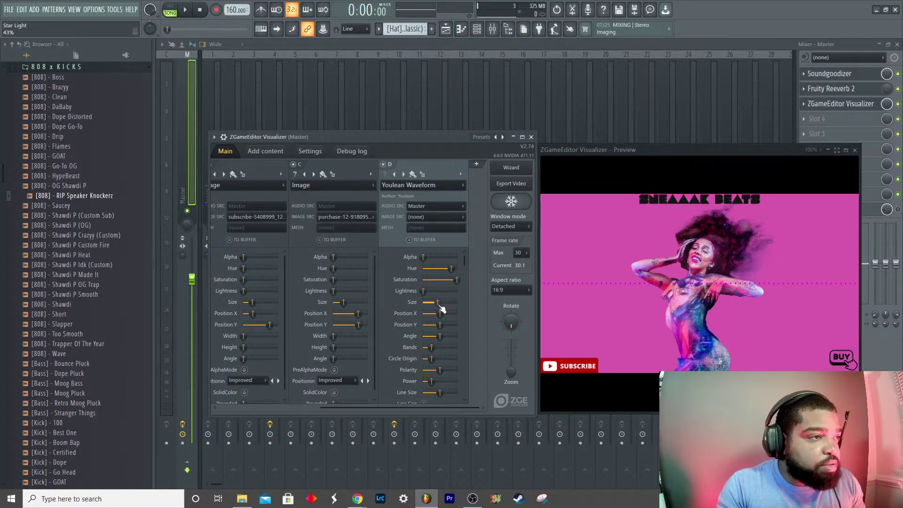
# Step: Play the song to preview the waveform reacting to the beat, and save the project
pyautogui.press('space')
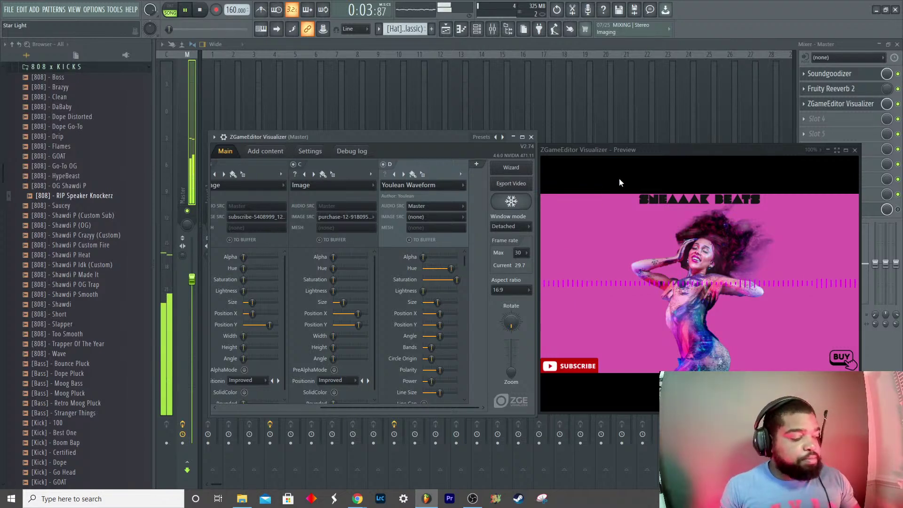
pyautogui.hotkey('ctrl', 's')
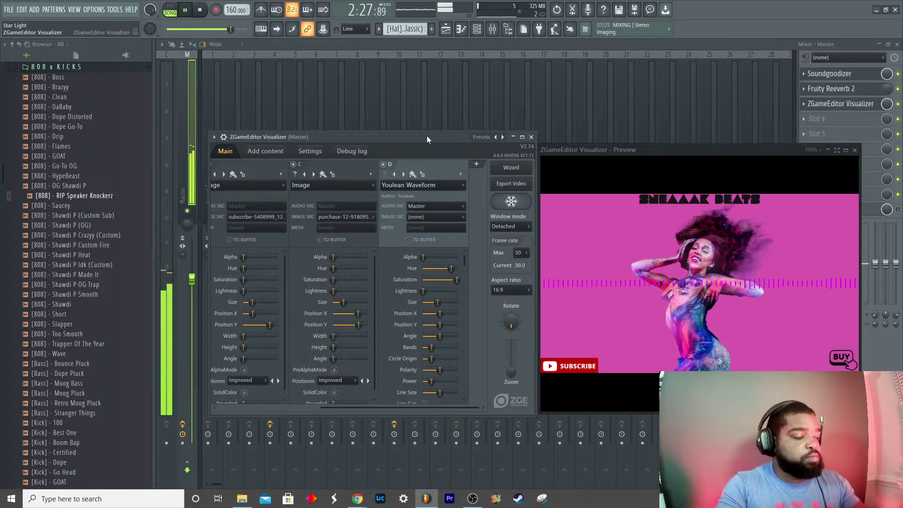
# Step: Show the playlist arrangement and move the visualizer preview window so the end of the song is uncovered
pyautogui.press('F6')
pyautogui.press('F5')
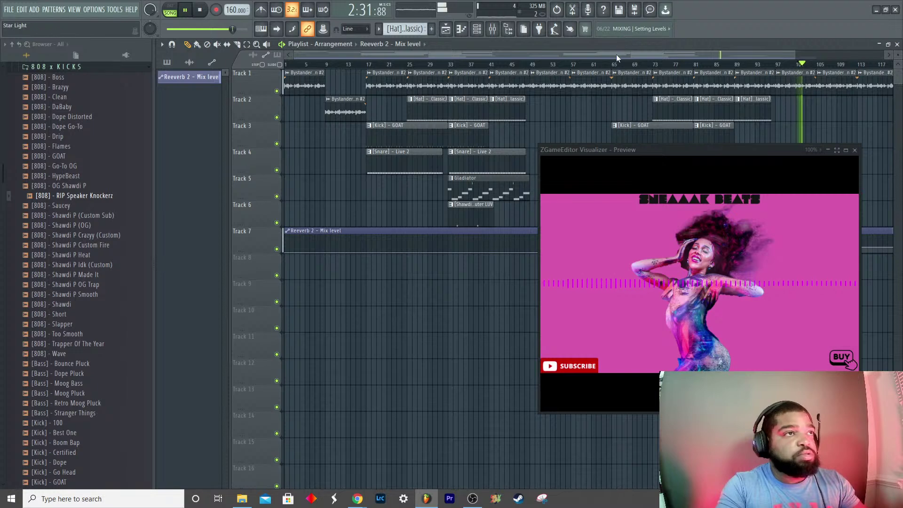
pyautogui.moveTo(616, 55); pyautogui.dragTo(701, 58)
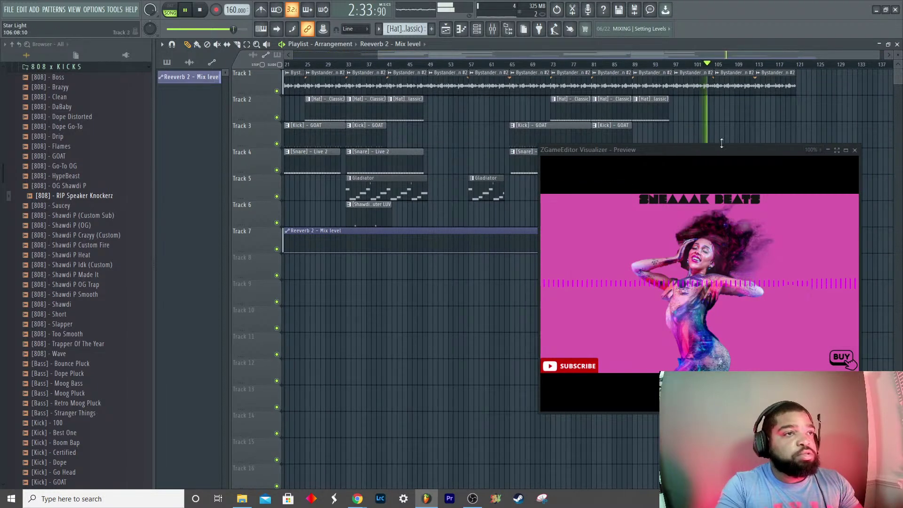
pyautogui.moveTo(718, 151); pyautogui.dragTo(563, 134)
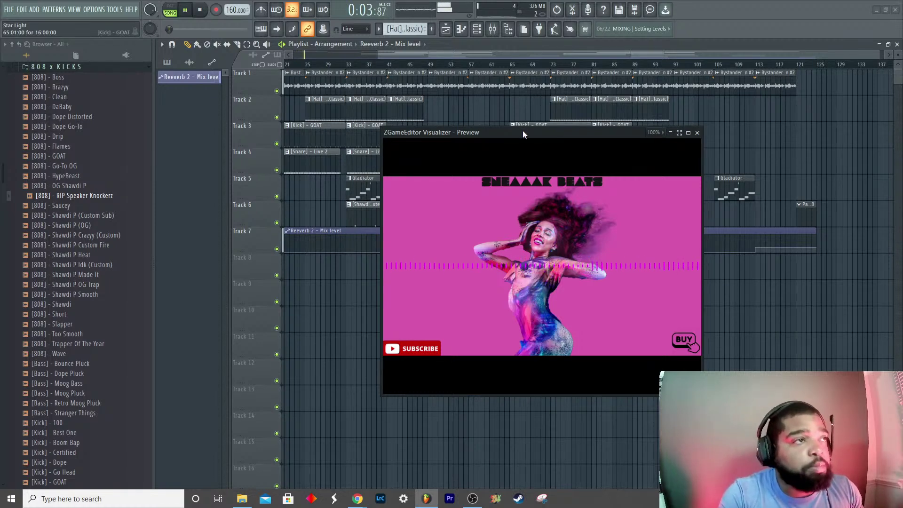
# Step: Stop the song's playback and switch to Chrome
pyautogui.click(207, 11)
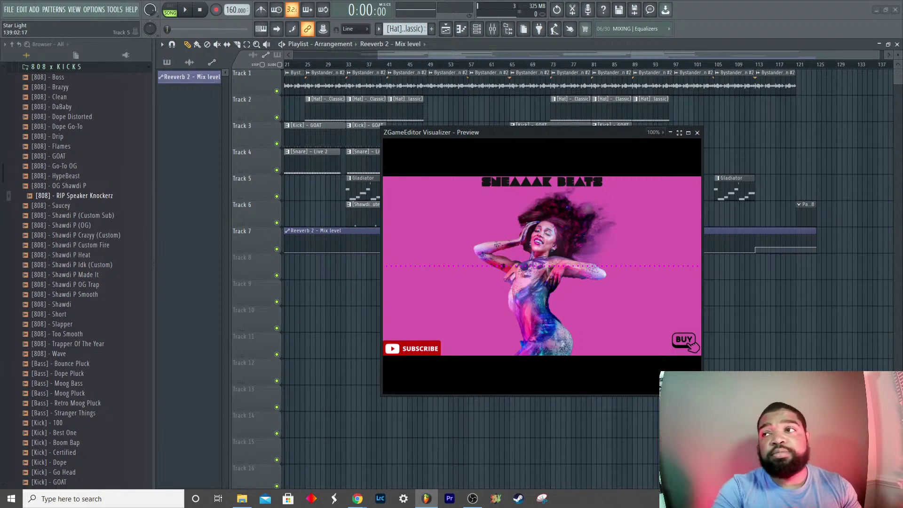
pyautogui.hotkey('alt', 'Tab')
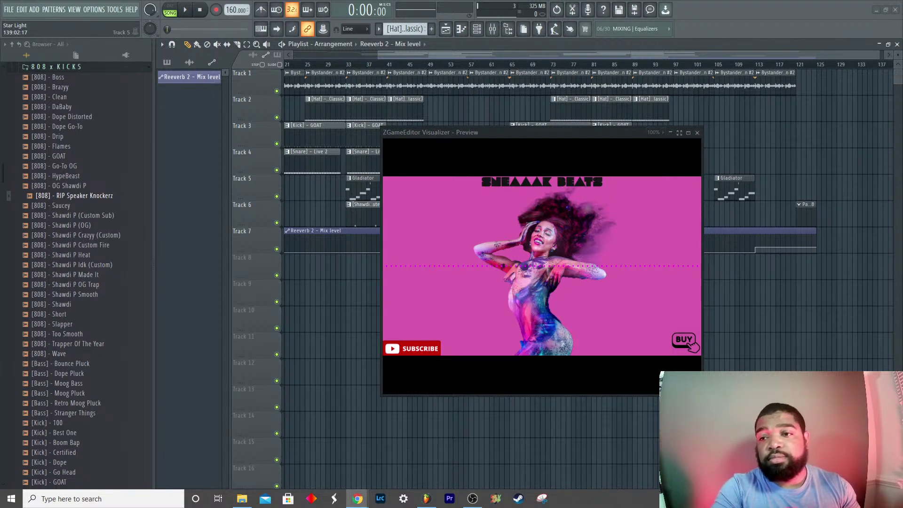